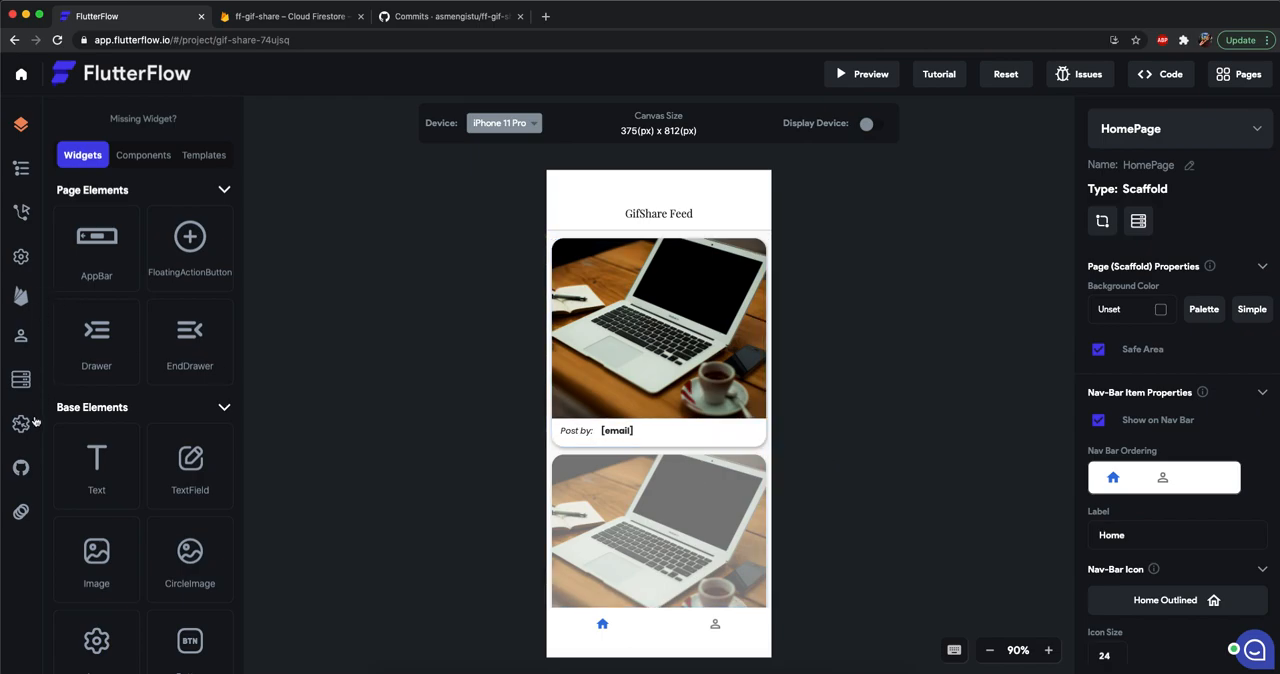
Review the Firestore schemas of the posts and users collections, and return to the HomePage canvas.
click(21, 379)
click(135, 264)
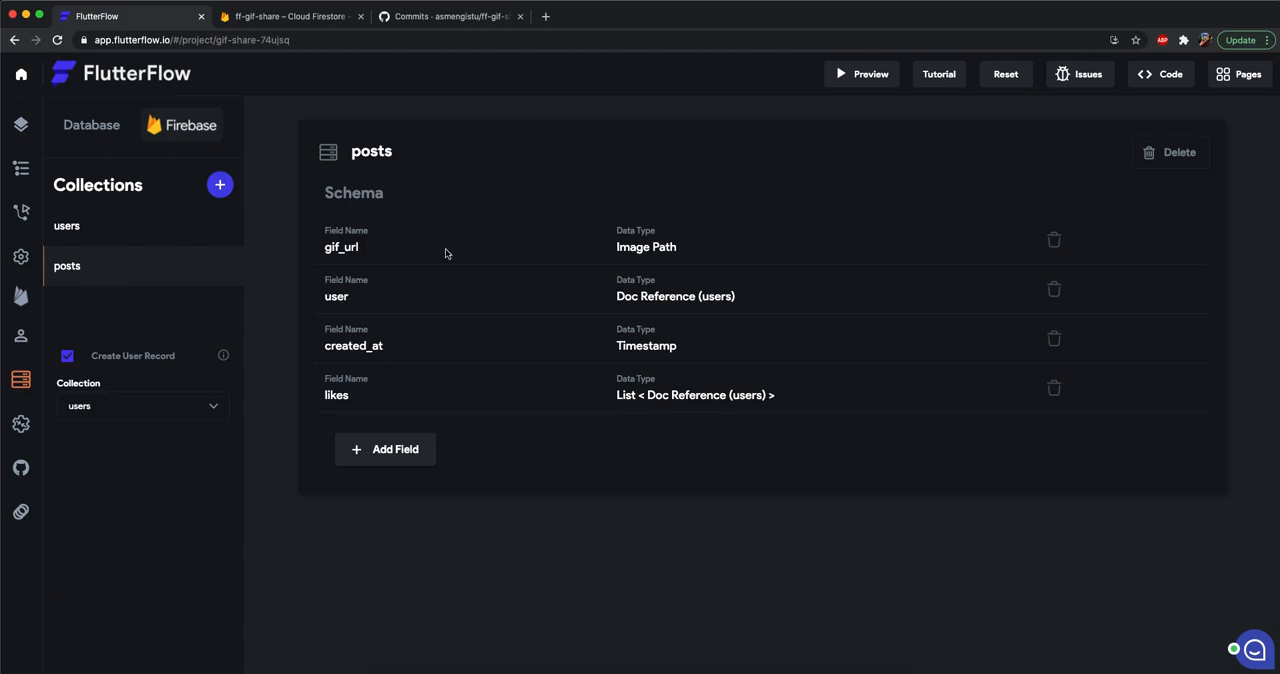
click(120, 229)
click(21, 124)
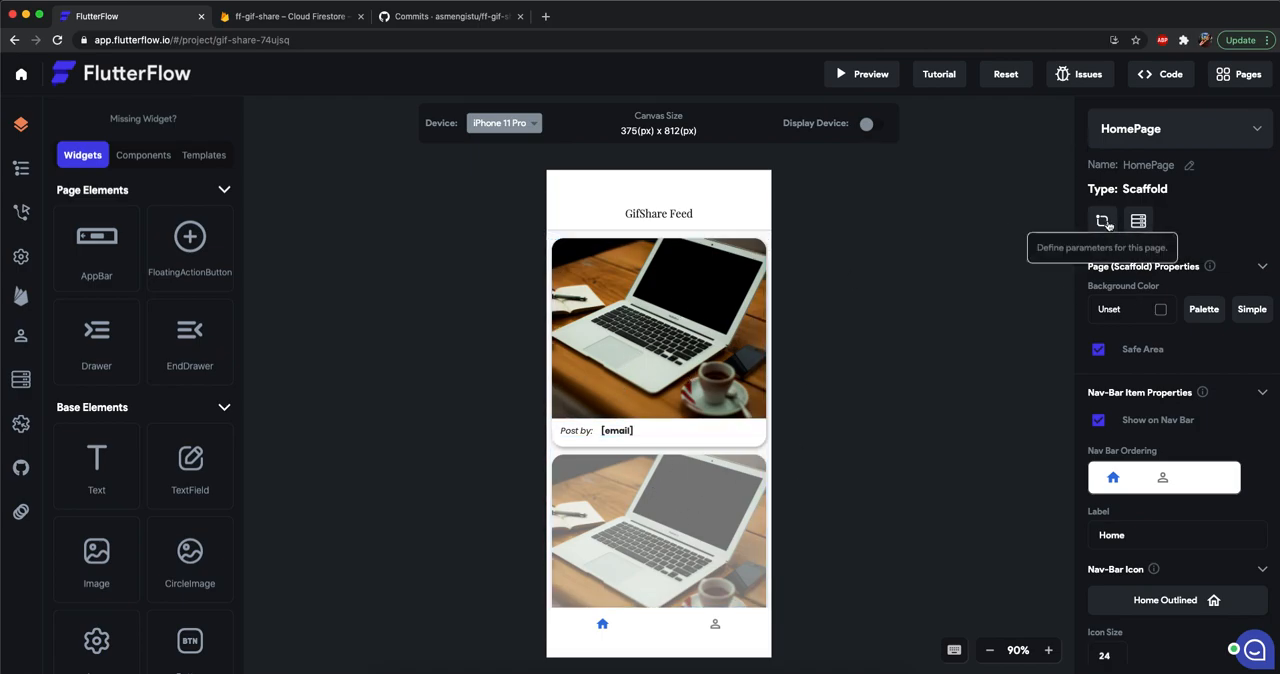
Switch to the Cloud Firestore console and compare the posts data with the GifShare feed running in the emulator.
click(310, 17)
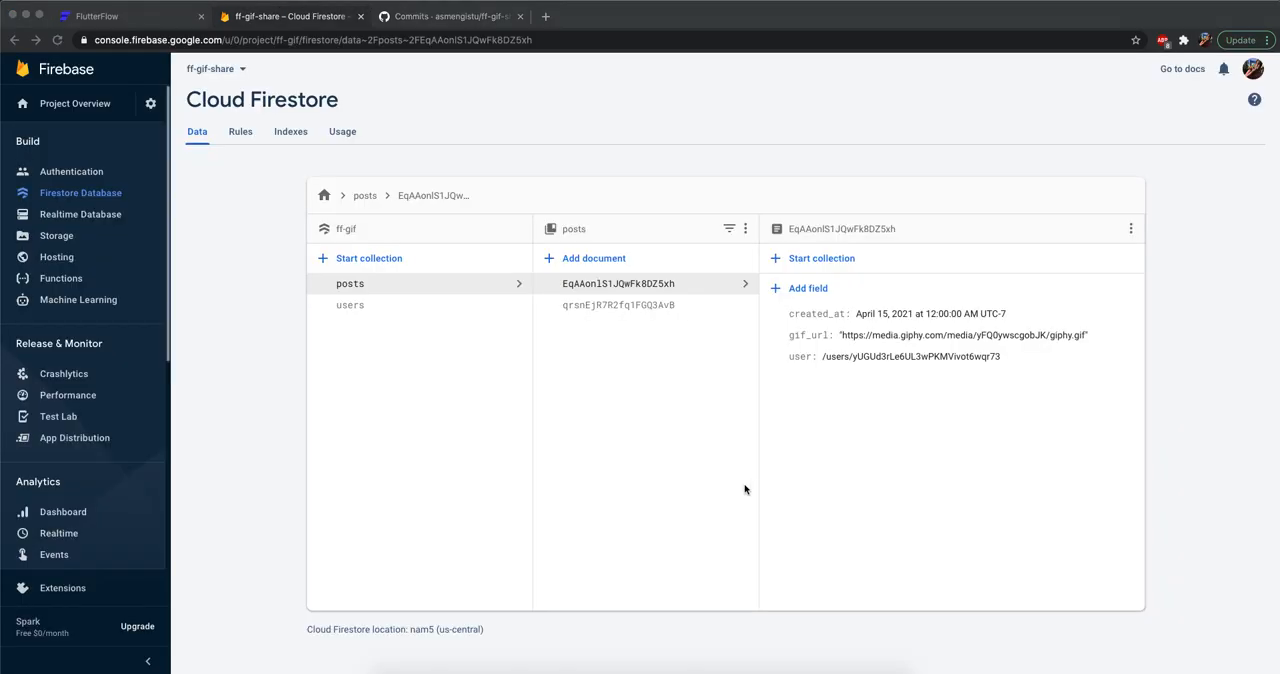
key(super+Tab)
click(316, 368)
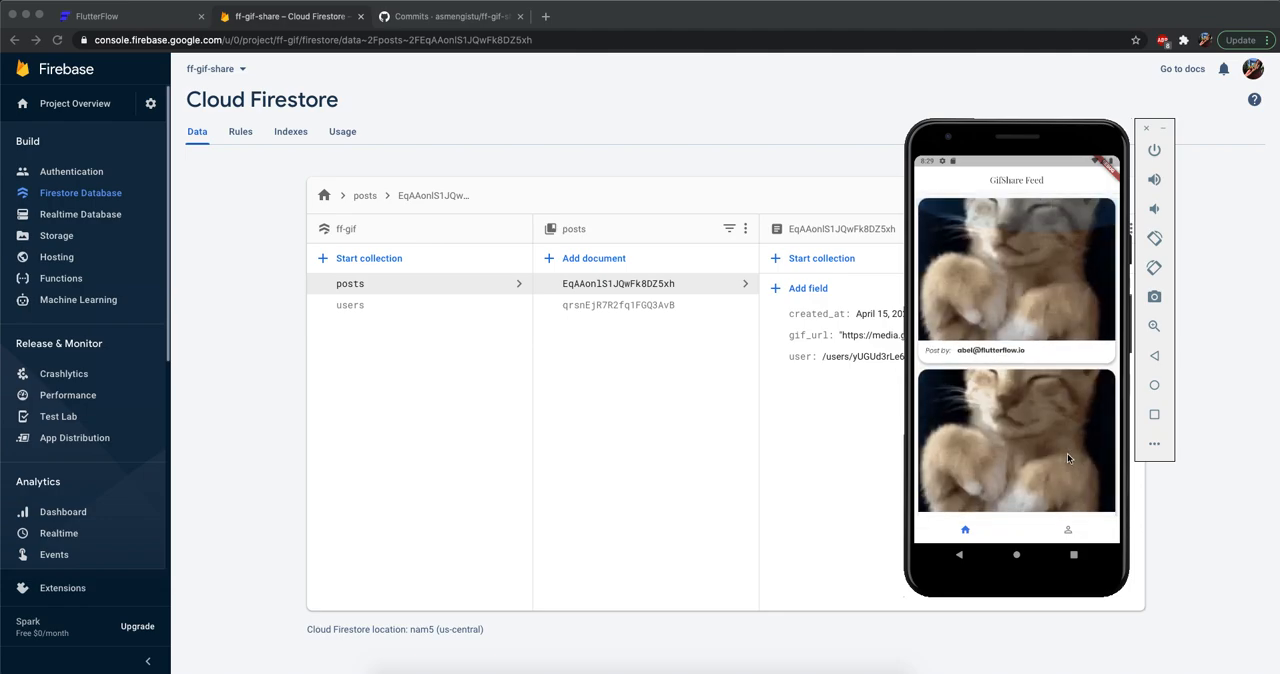
click(866, 343)
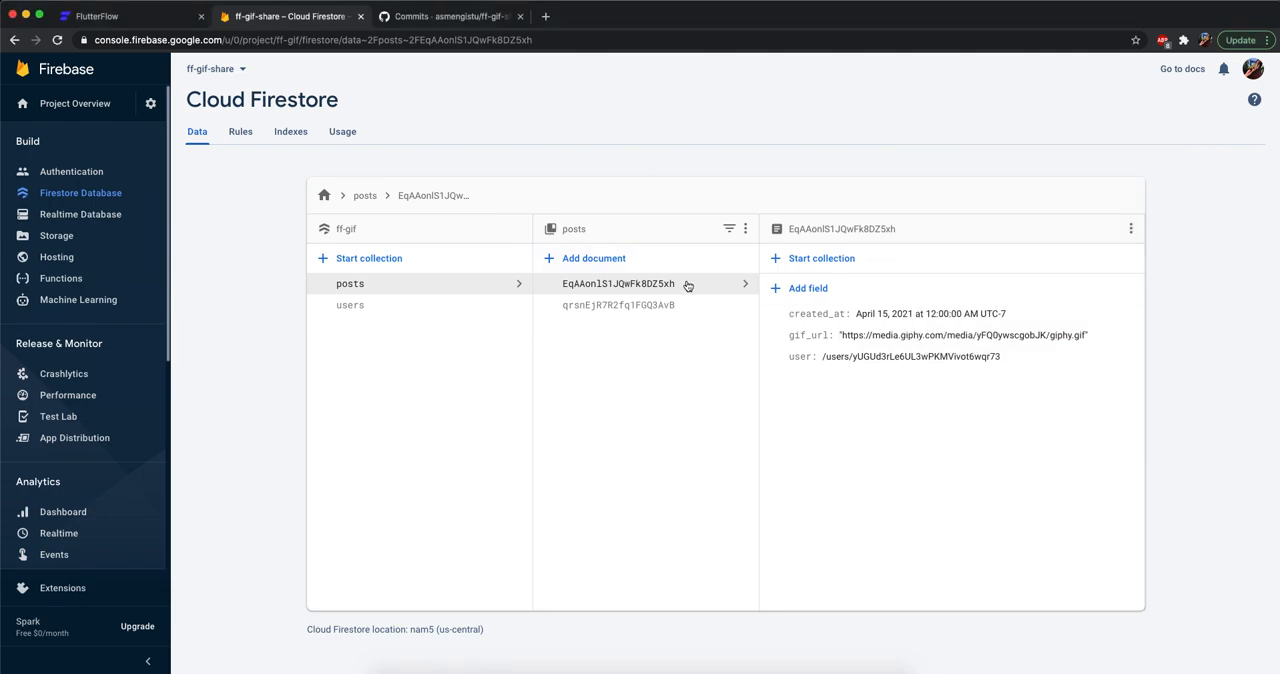
Open the GIPHY website in a new browser tab and search for "dog".
key(super+t)
text(giphy)
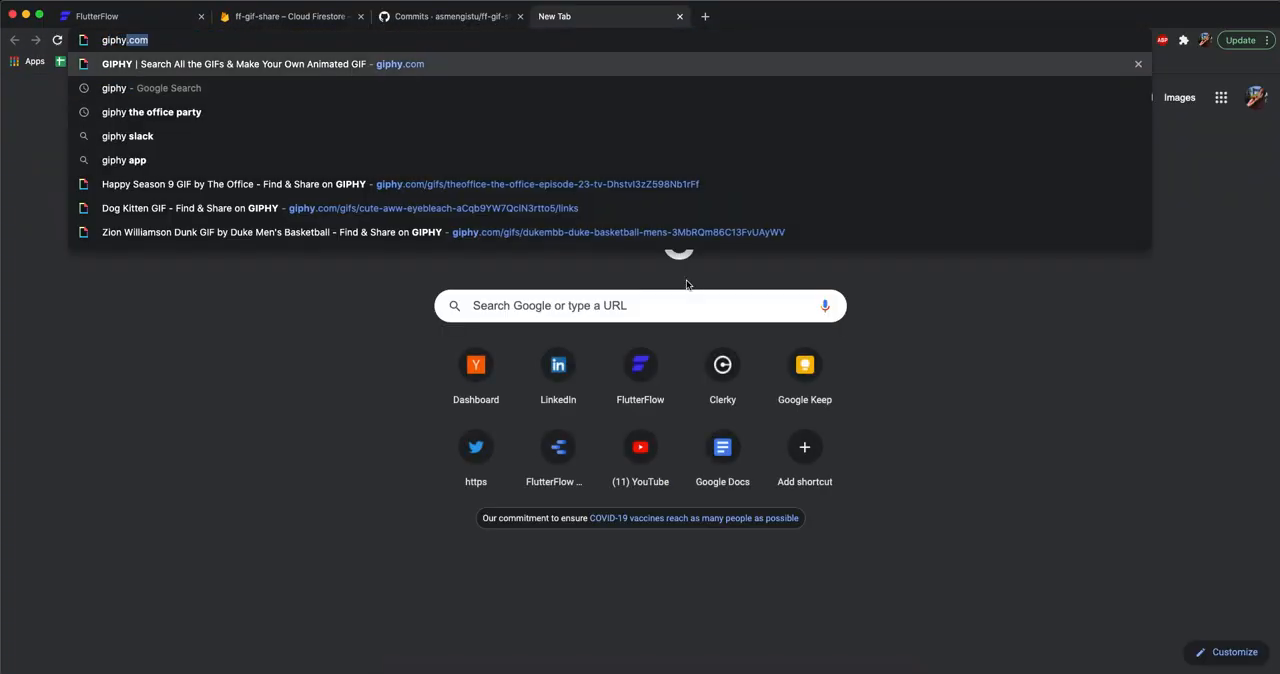
key(Return)
click(605, 124)
text(dog)
key(Return)
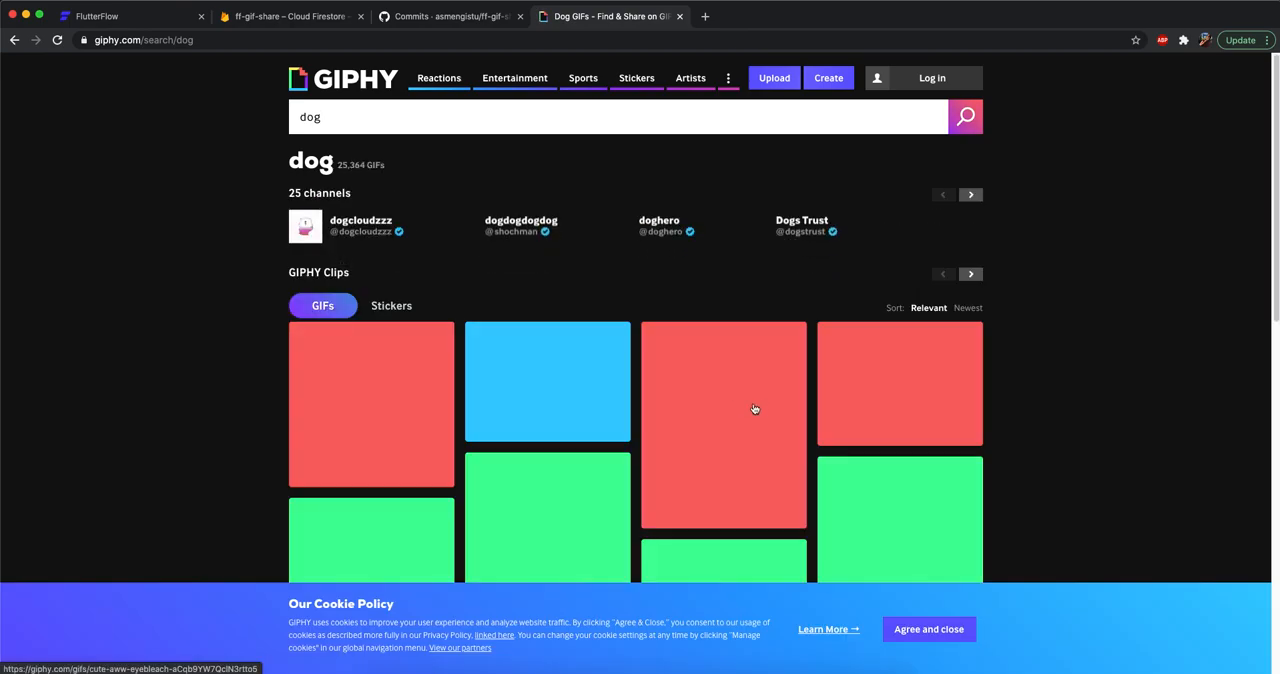
Open the dog and kitten GIF, copy its GIF link, and return to the Firestore console.
click(765, 410)
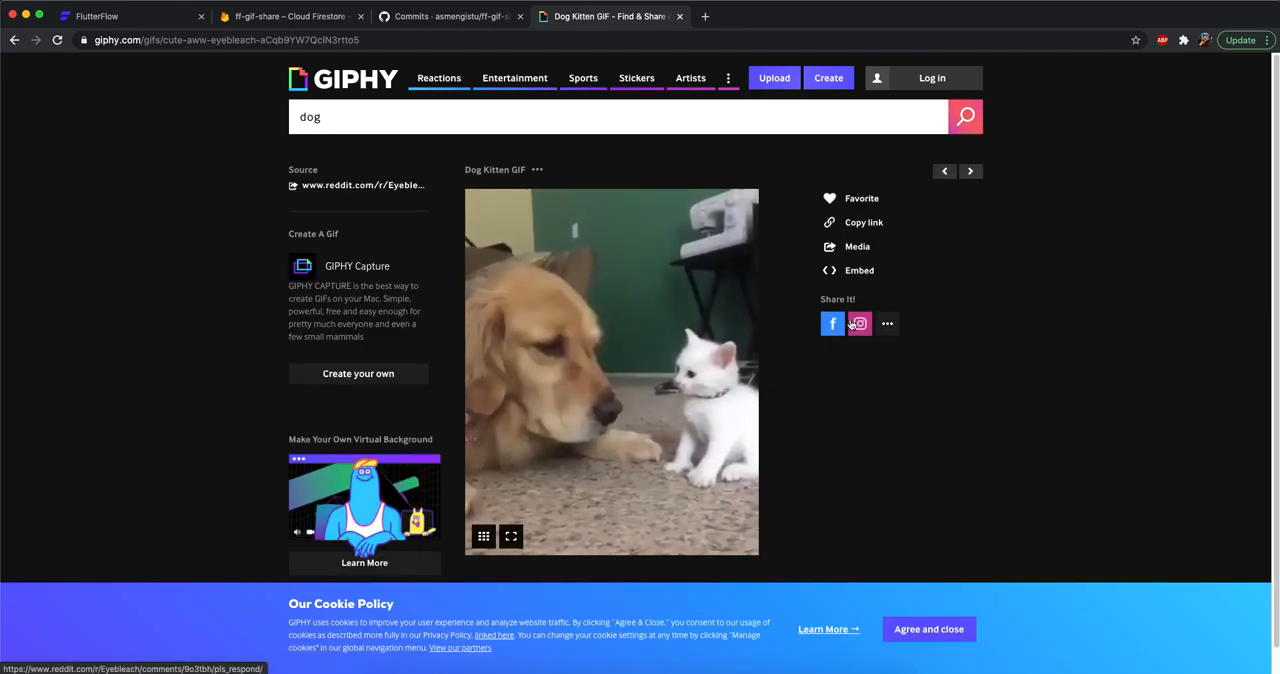
click(866, 224)
click(654, 272)
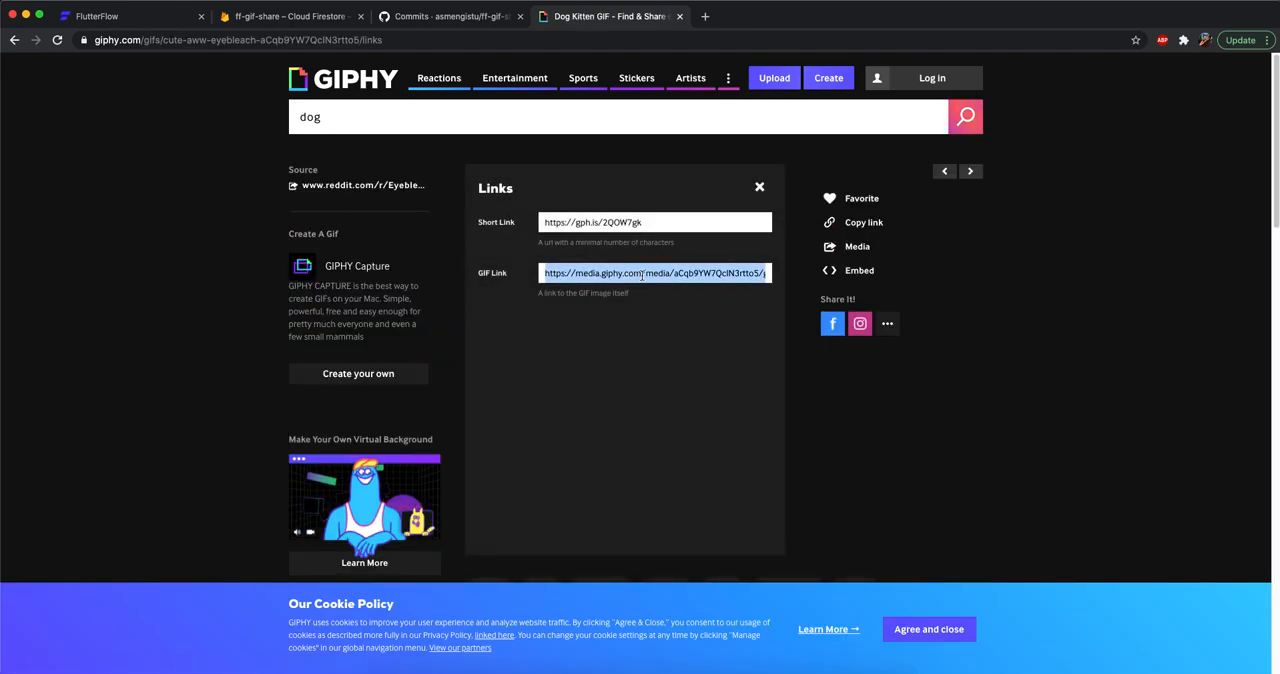
key(super+w)
Replace the gif_url value of the open posts document with the copied GIF link and save it.
click(878, 335)
key(ctrl+a)
key(ctrl+v)
click(1109, 408)
Check the updated GifShare feed in the emulator, and return to the FlutterFlow project.
key(super+Tab)
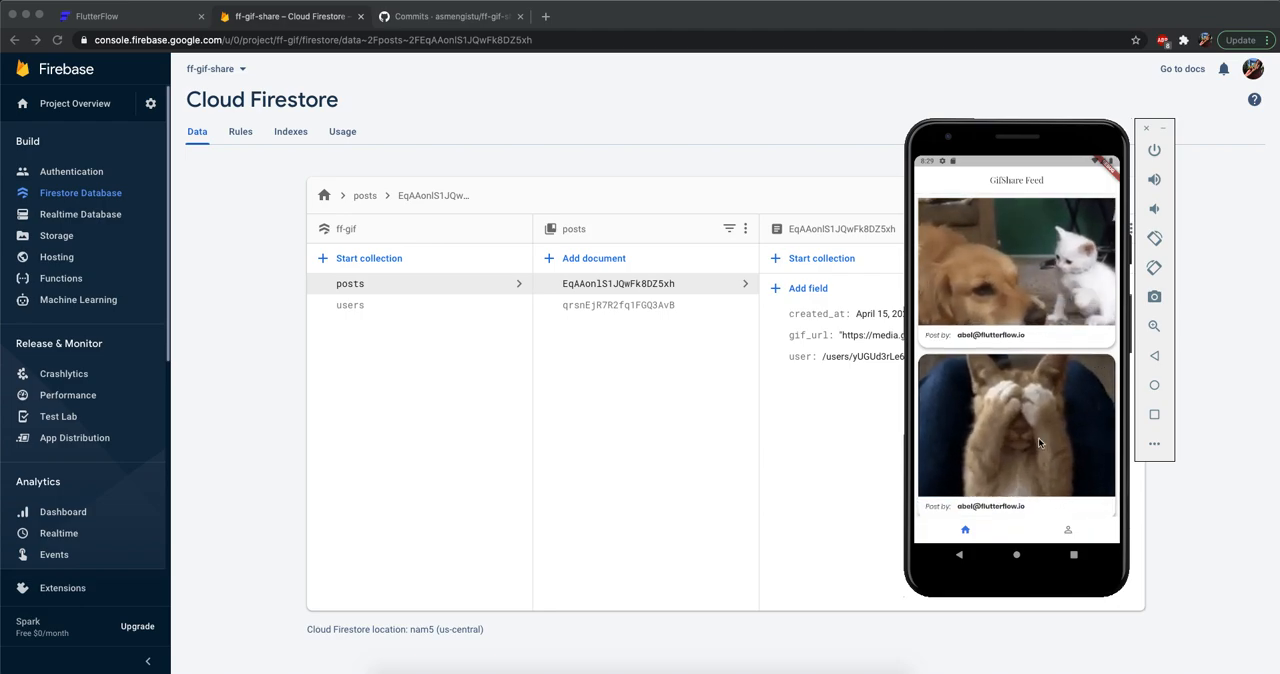
drag(1023, 127, 936, 131)
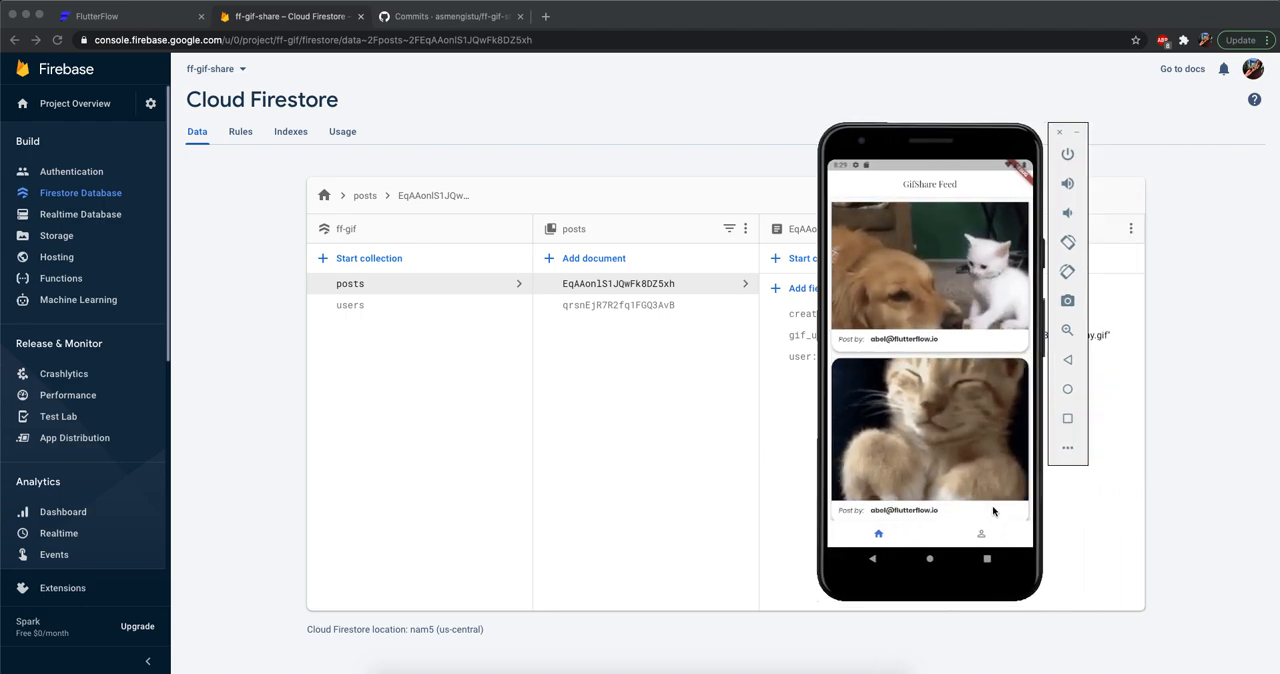
click(696, 488)
click(100, 16)
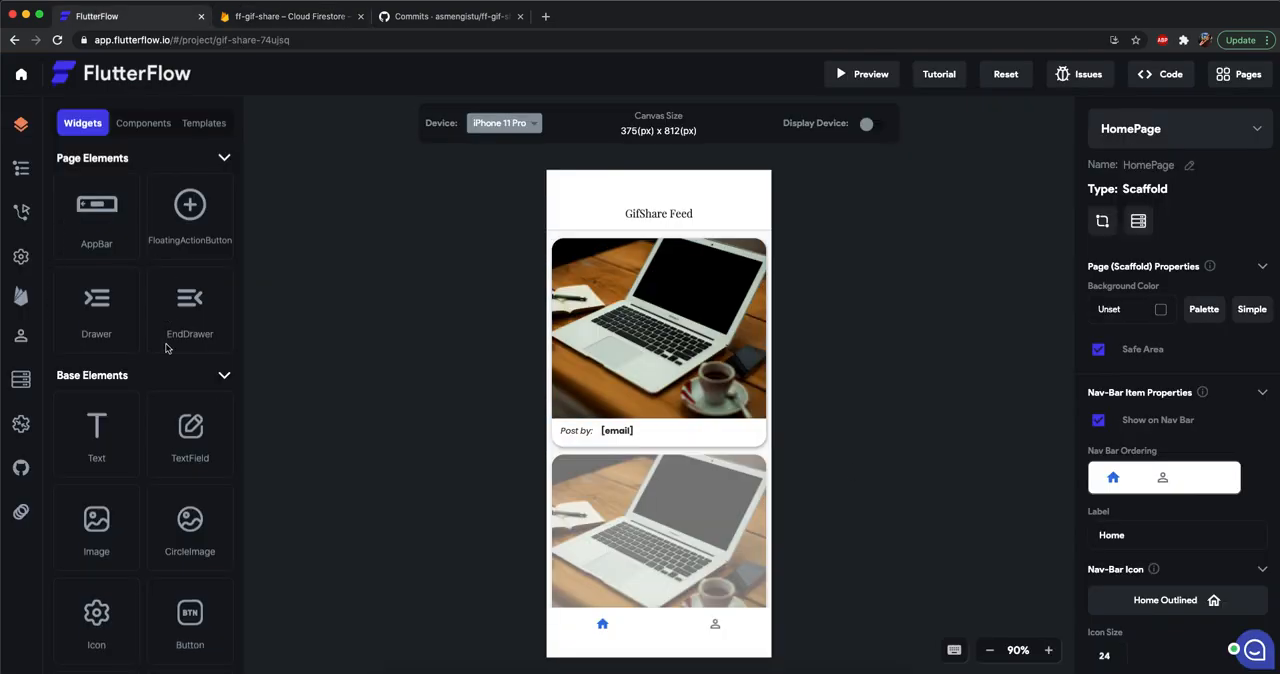
Add a FloatingActionButton to HomePage and place an Icon widget inside it.
drag(191, 260, 742, 592)
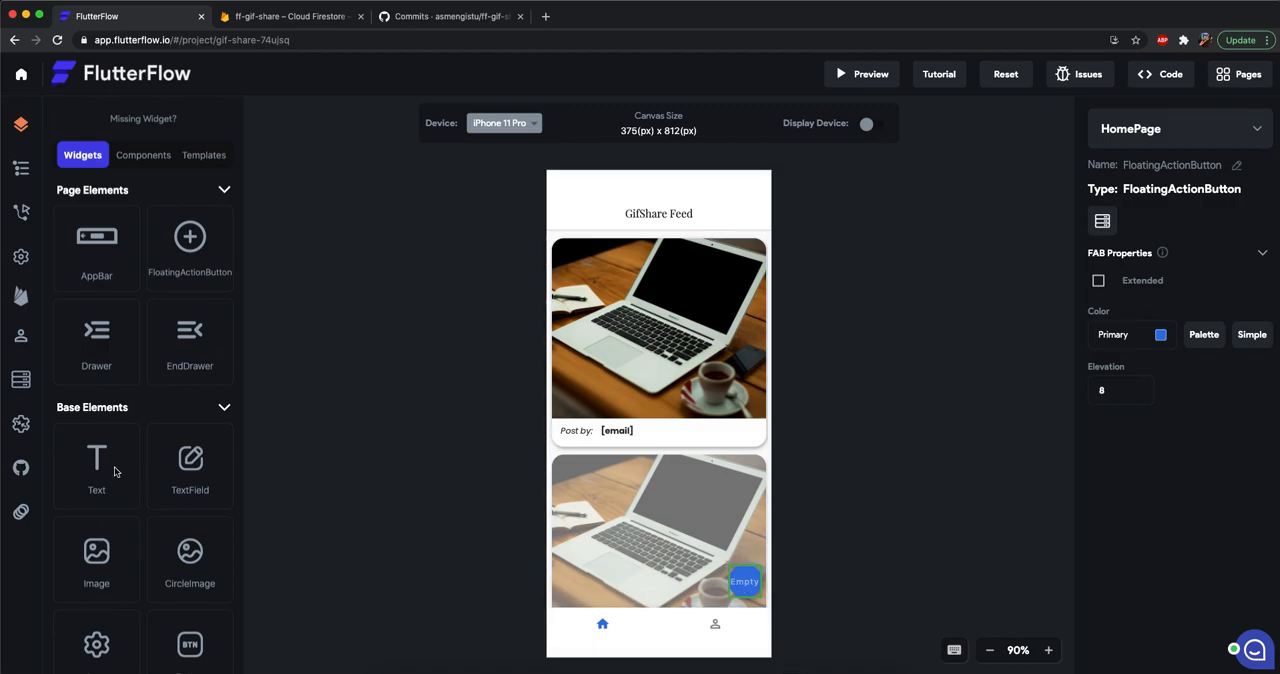
scroll(115, 471, down, 3)
drag(97, 535, 770, 600)
Search the icon picker for "add" and assign the plus icon to the floating button's Icon widget.
click(1236, 406)
click(562, 241)
text(plus)
key(BackSpace)
key(BackSpace)
key(BackSpace)
text(add)
click(527, 330)
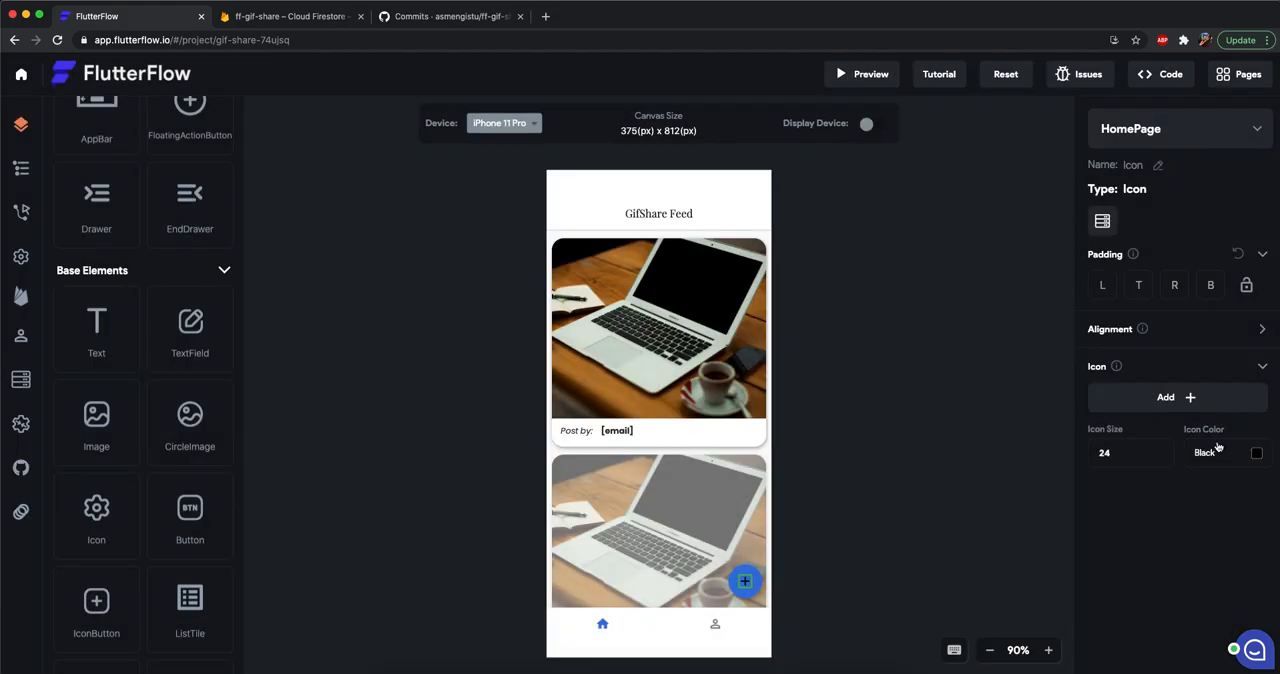
Set the plus icon's color to white (#ffffff).
click(1255, 453)
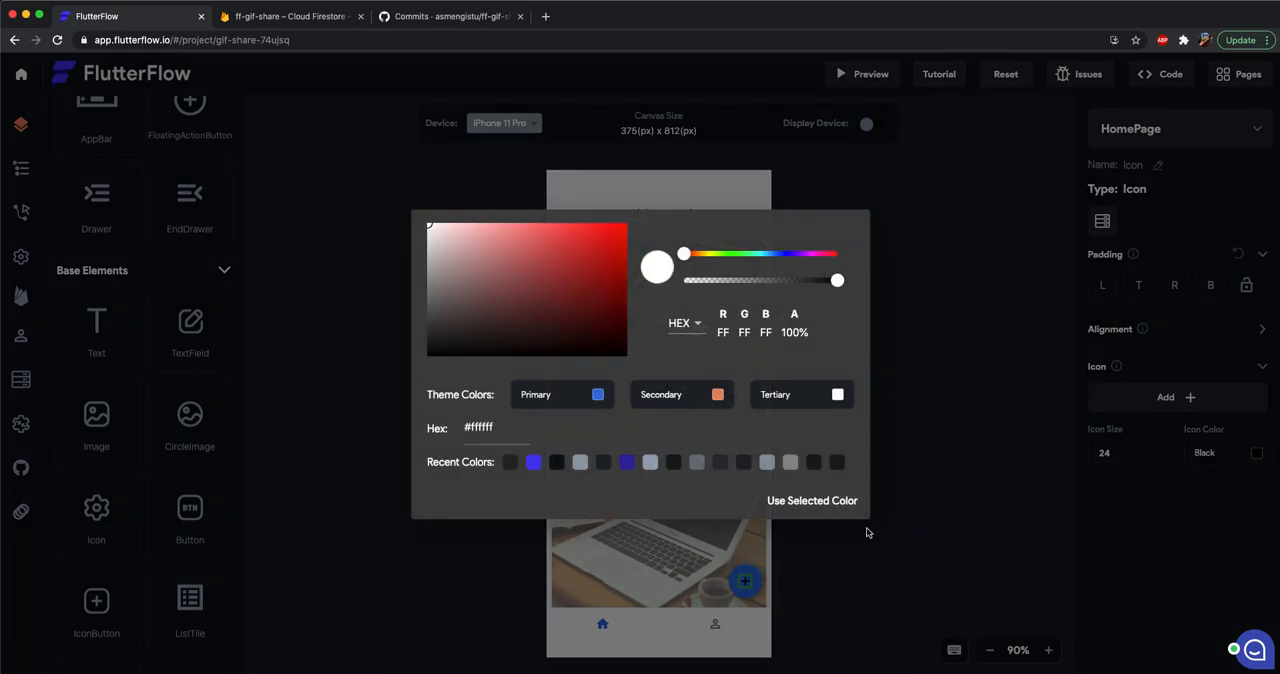
click(845, 502)
click(928, 546)
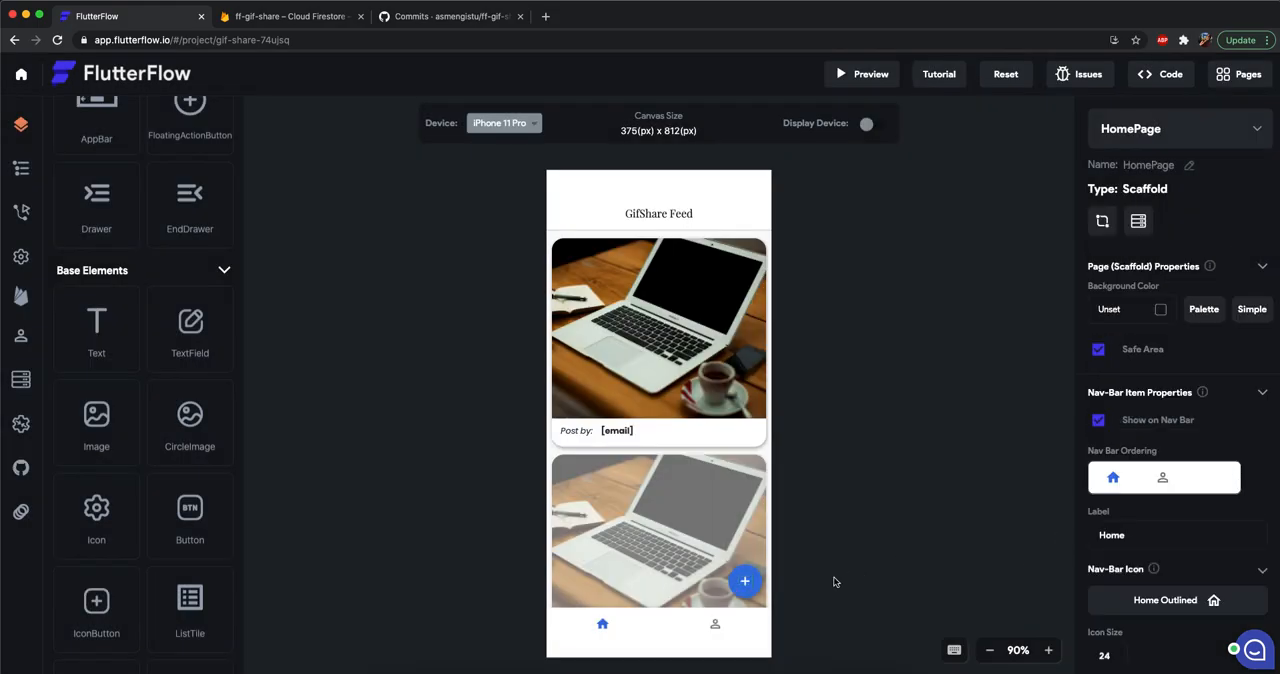
Create a new page named AddPost.
click(744, 588)
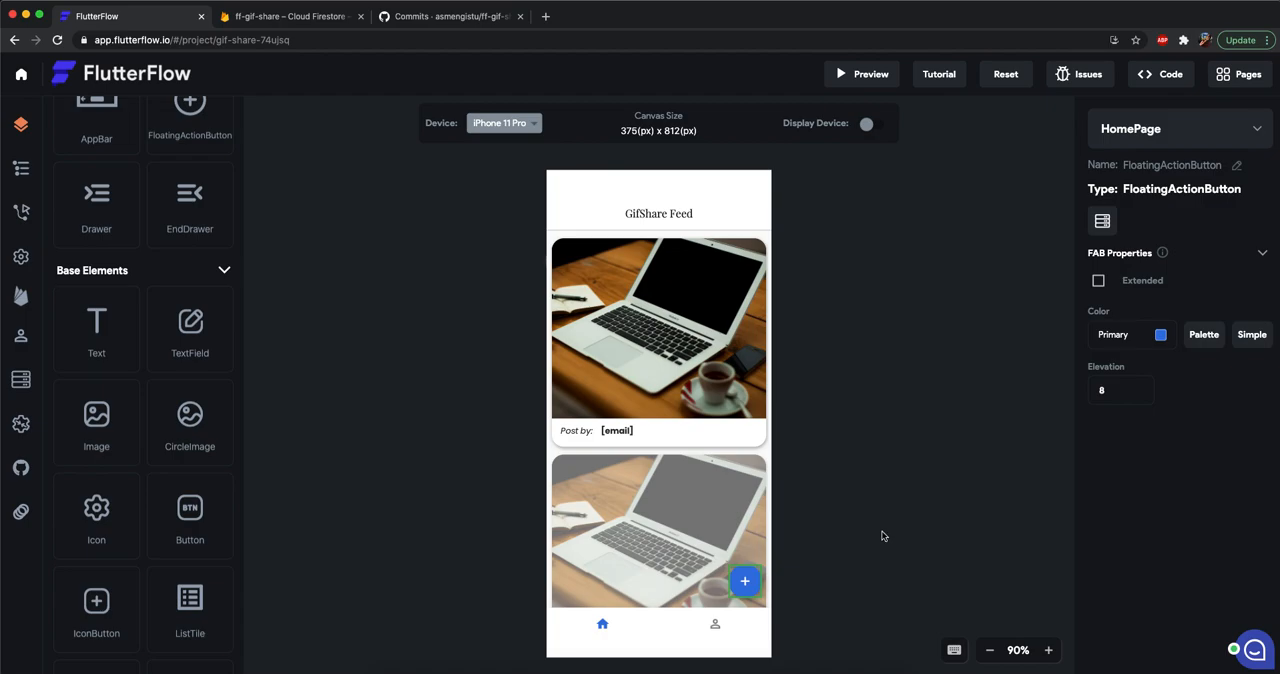
click(1175, 133)
click(1140, 225)
text(AddPost)
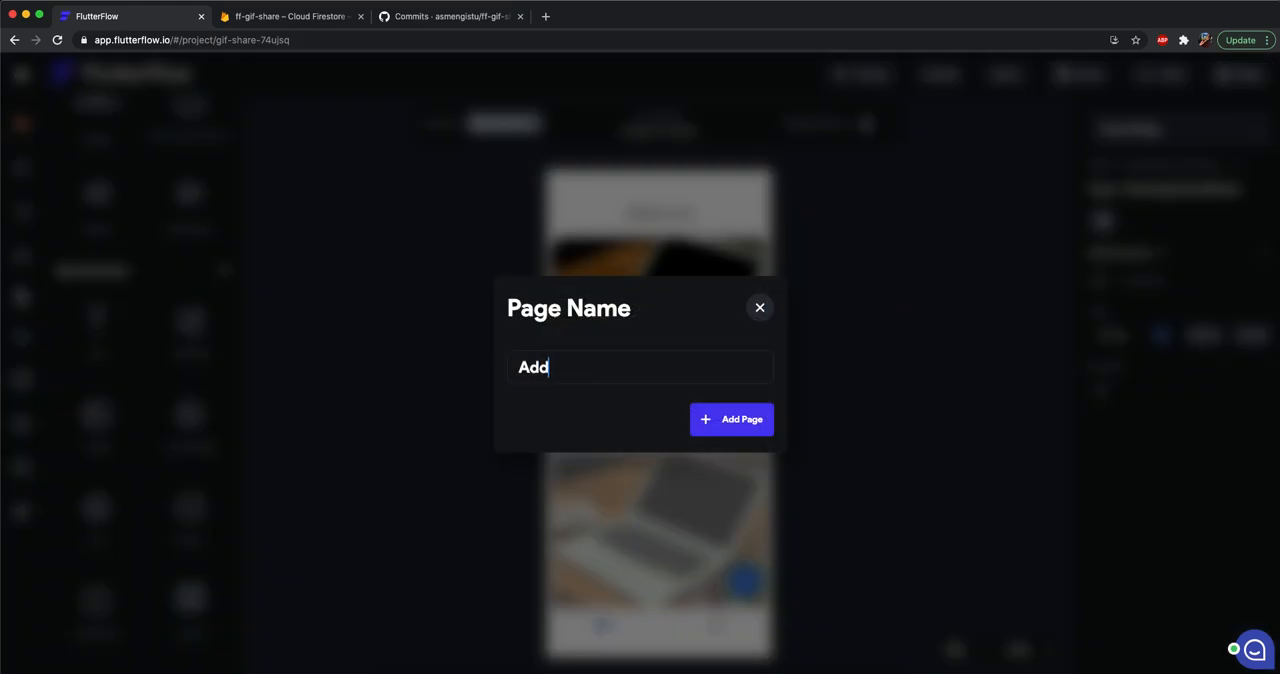
click(731, 420)
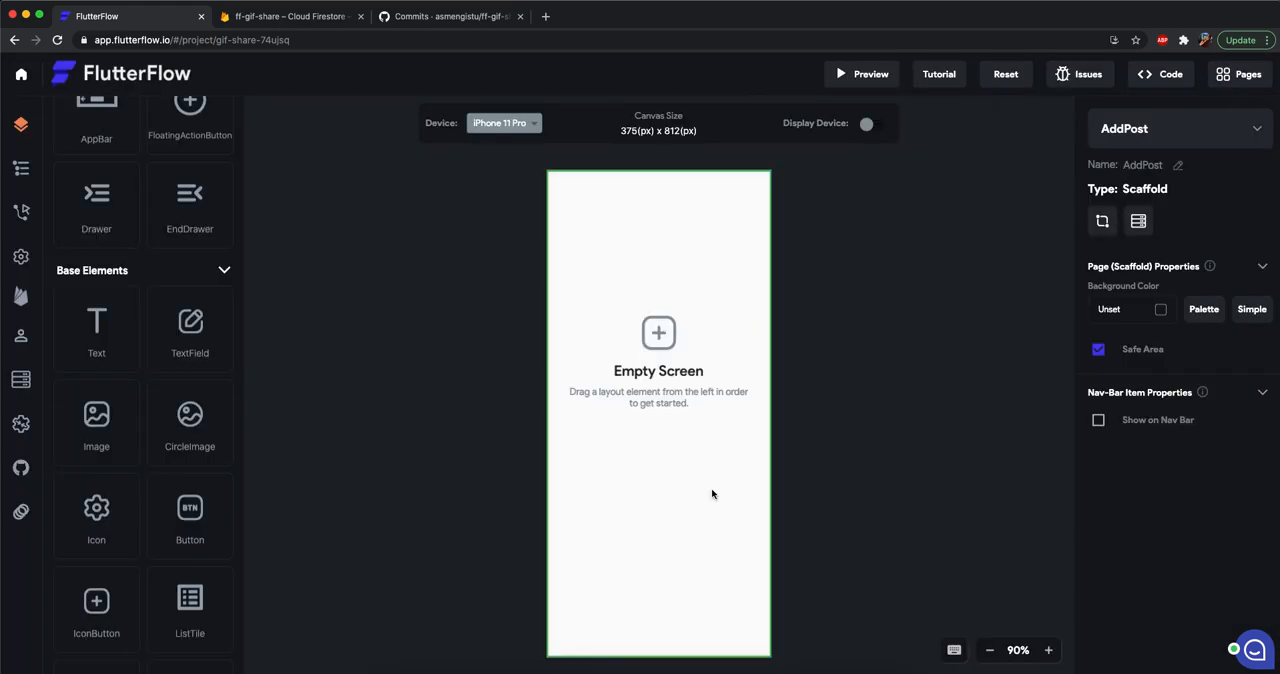
Copy the AppBar from HomePage and paste it into the AddPost page.
click(1168, 134)
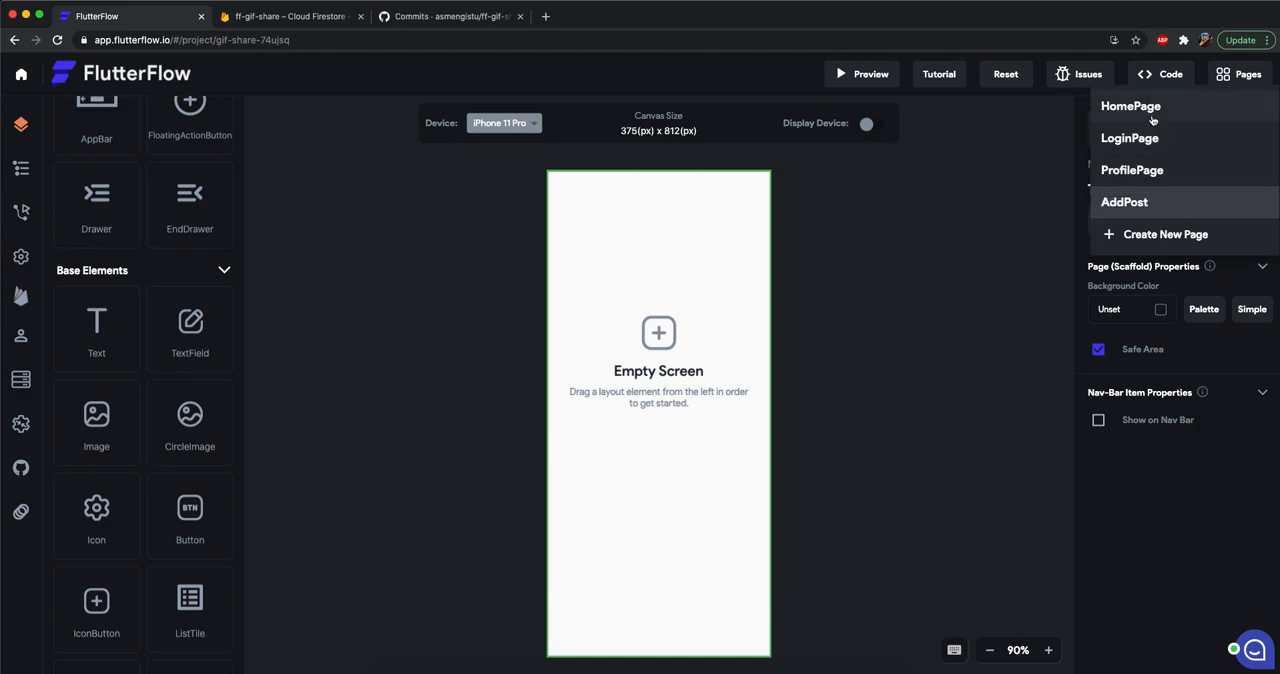
click(1152, 108)
click(715, 218)
key(ctrl+c)
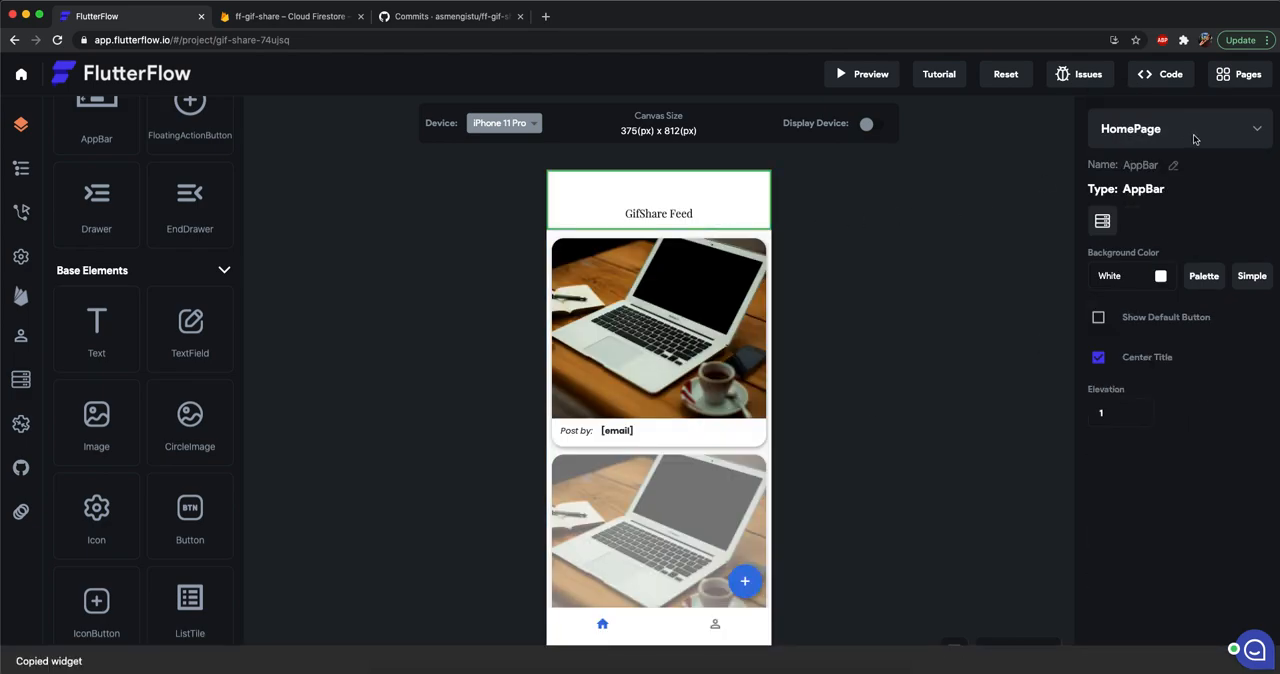
click(1193, 136)
click(1124, 220)
key(ctrl+v)
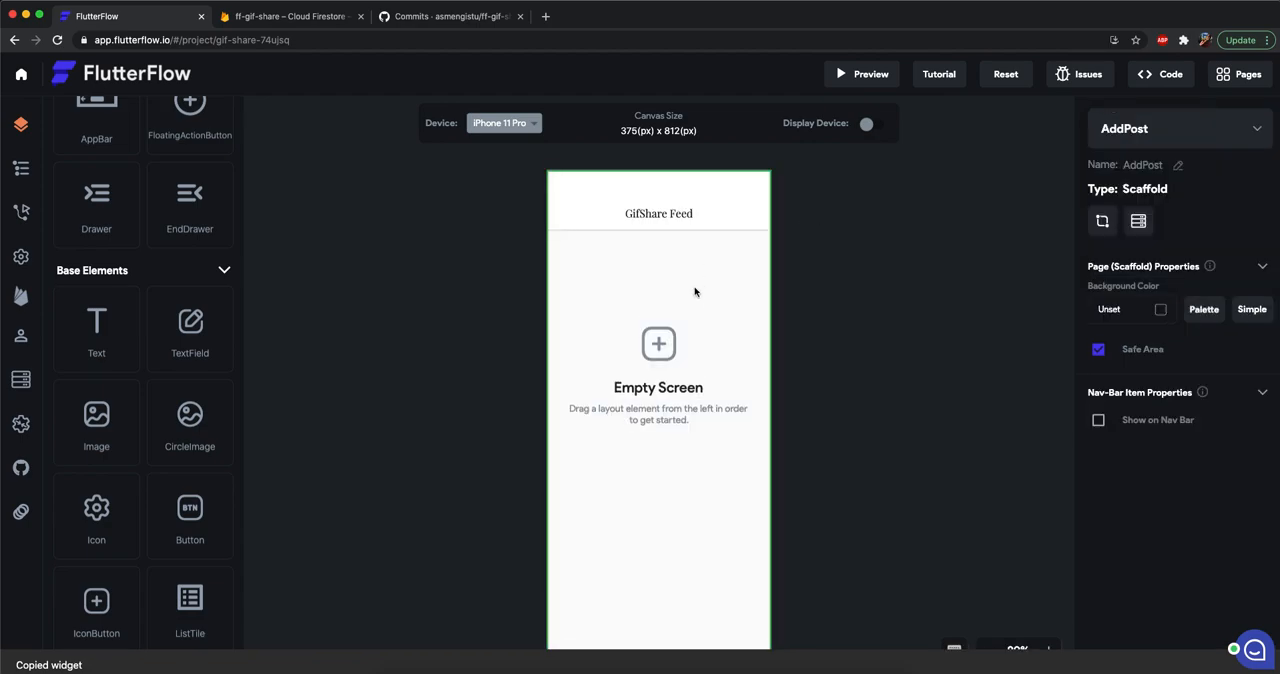
Change the AddPost app bar title to "Add GIF".
click(665, 213)
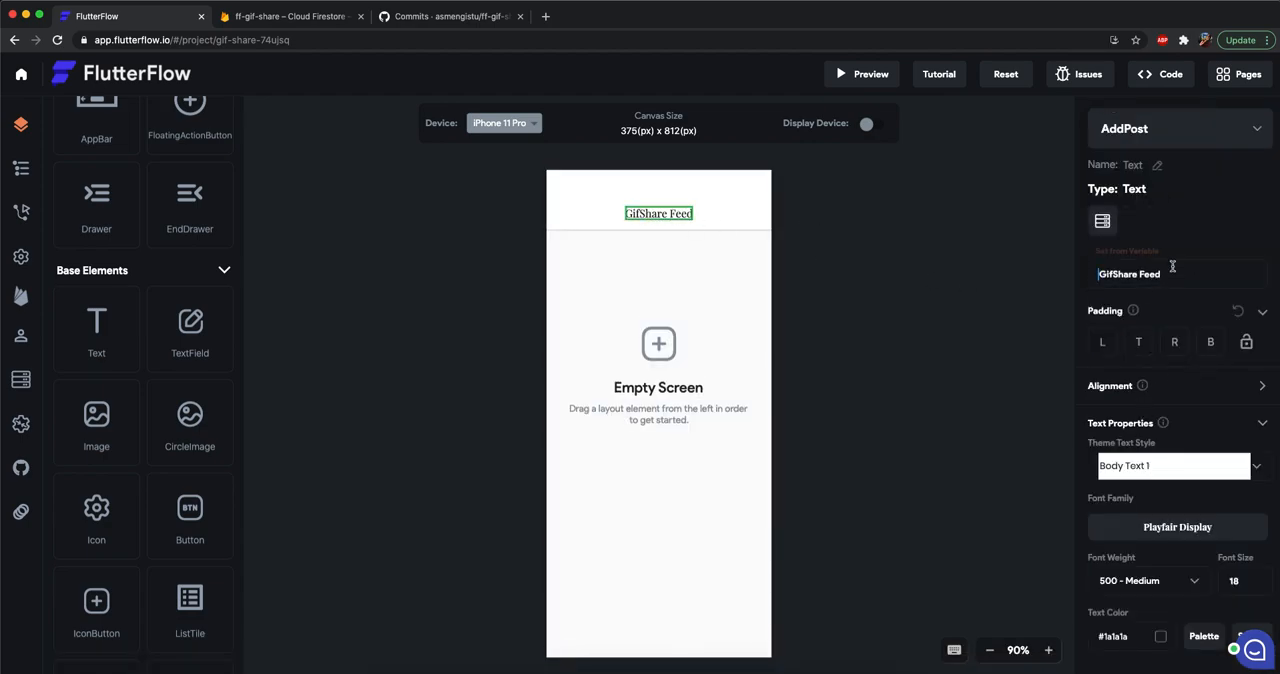
key(super+a)
text(Add Gif)
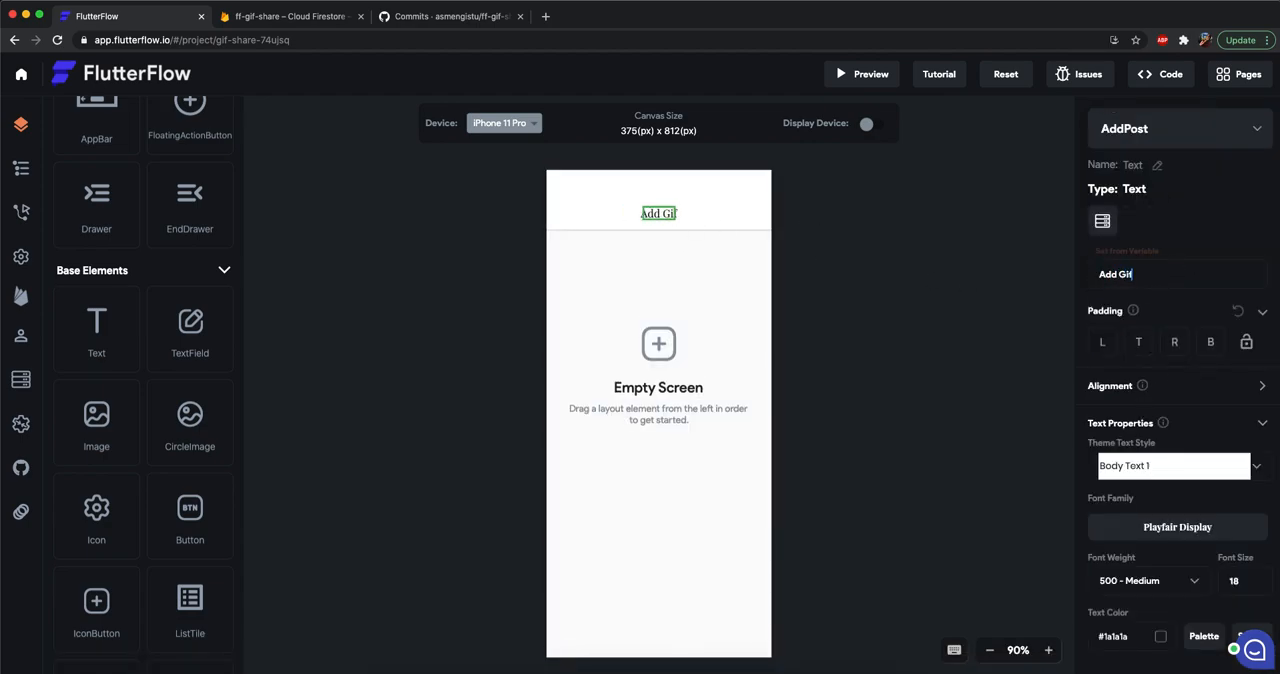
key(BackSpace)
key(BackSpace)
text(IF)
click(850, 421)
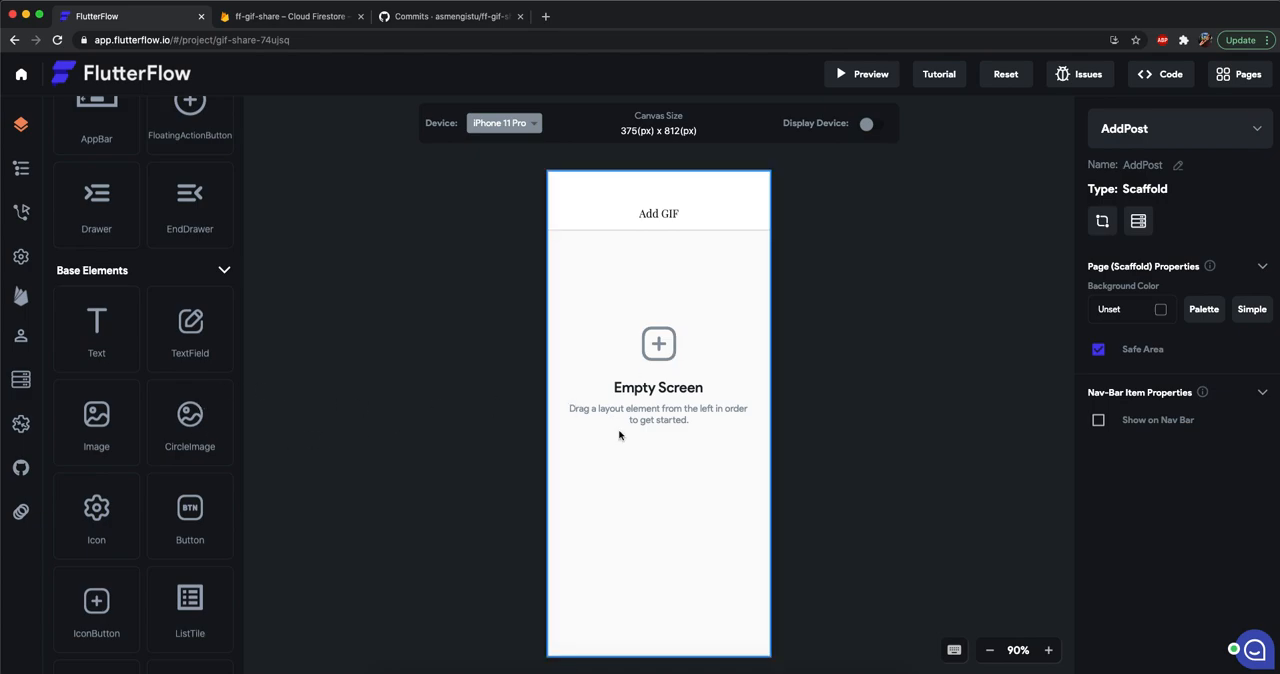
Add a TextField widget to the empty body of the AddPost page.
scroll(182, 386, down, 1)
scroll(182, 386, up, 1)
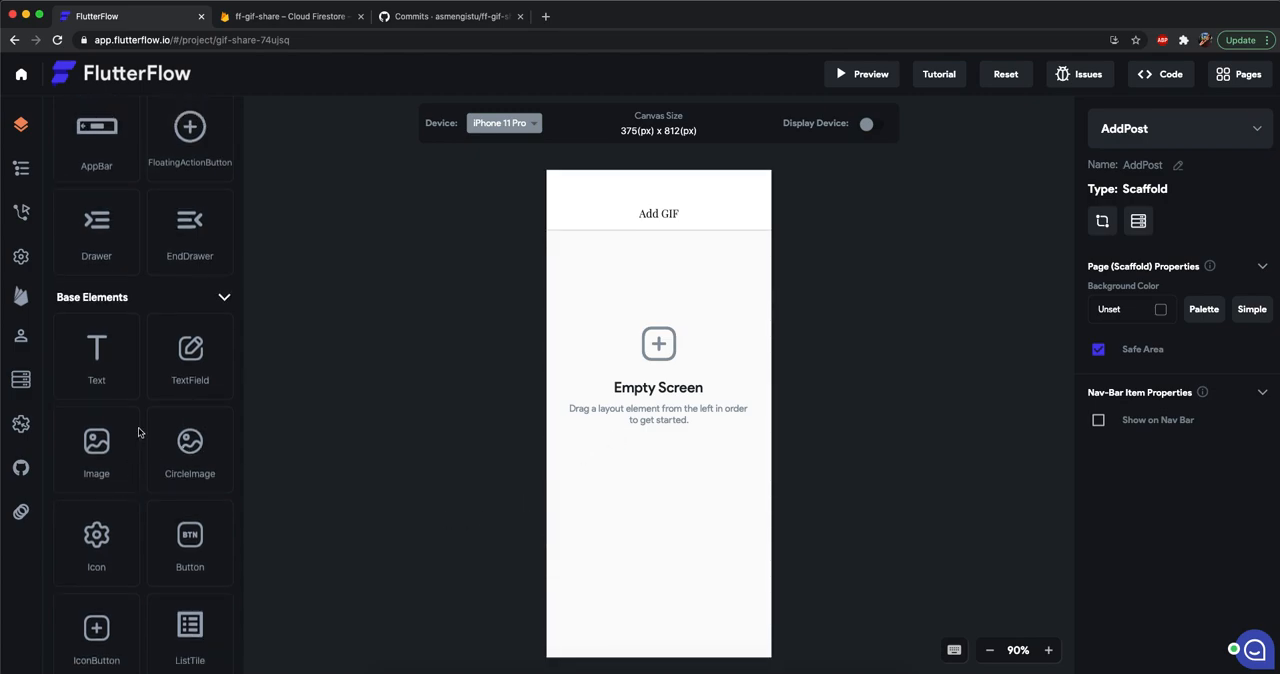
scroll(138, 430, up, 2)
scroll(138, 427, down, 2)
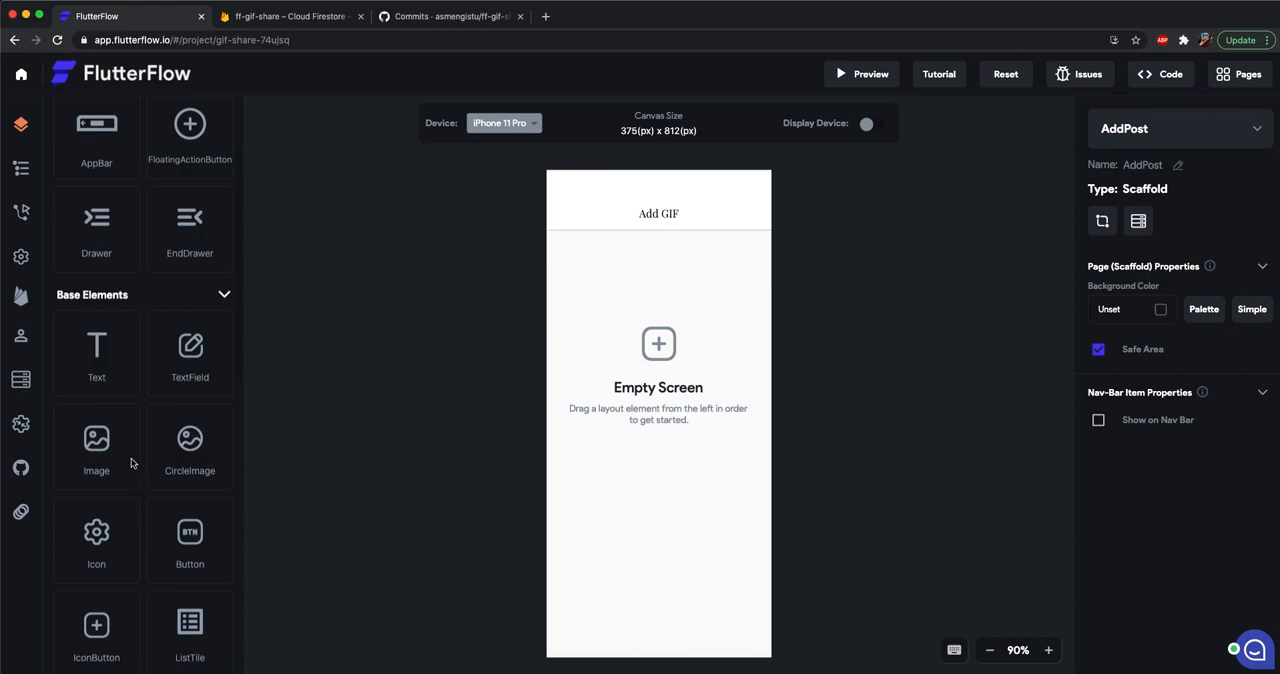
scroll(132, 463, up, 2)
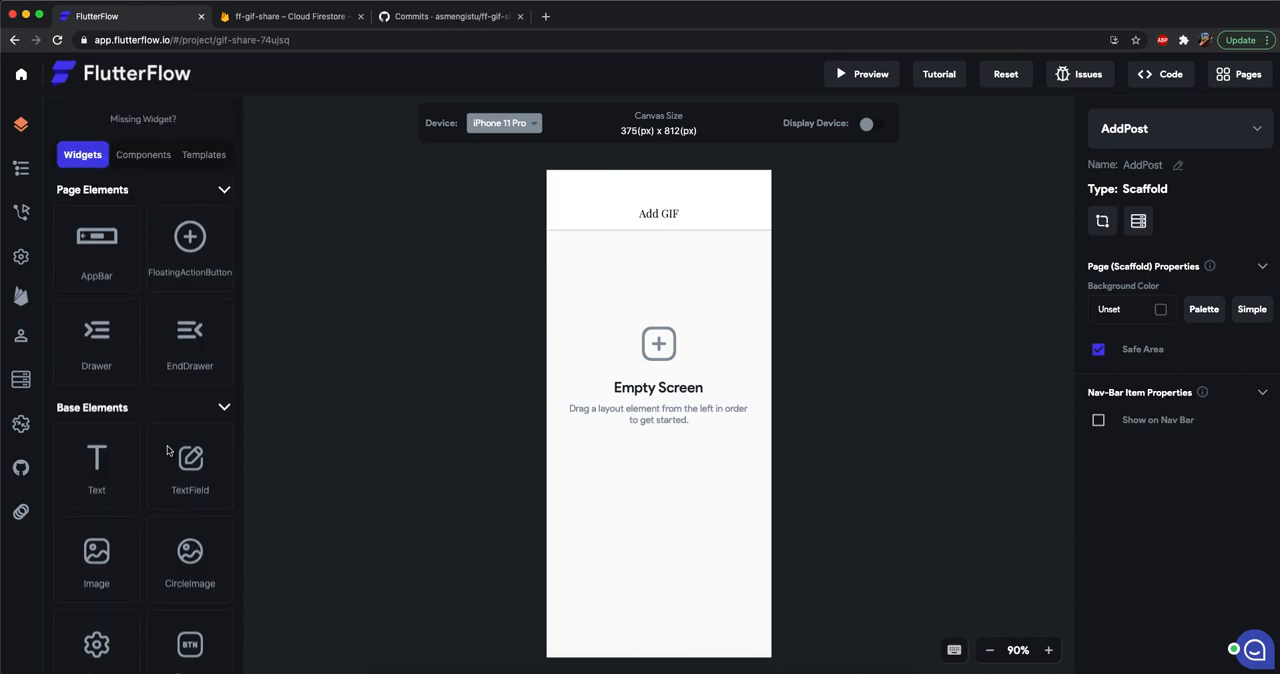
scroll(168, 451, down, 1)
scroll(159, 472, down, 1)
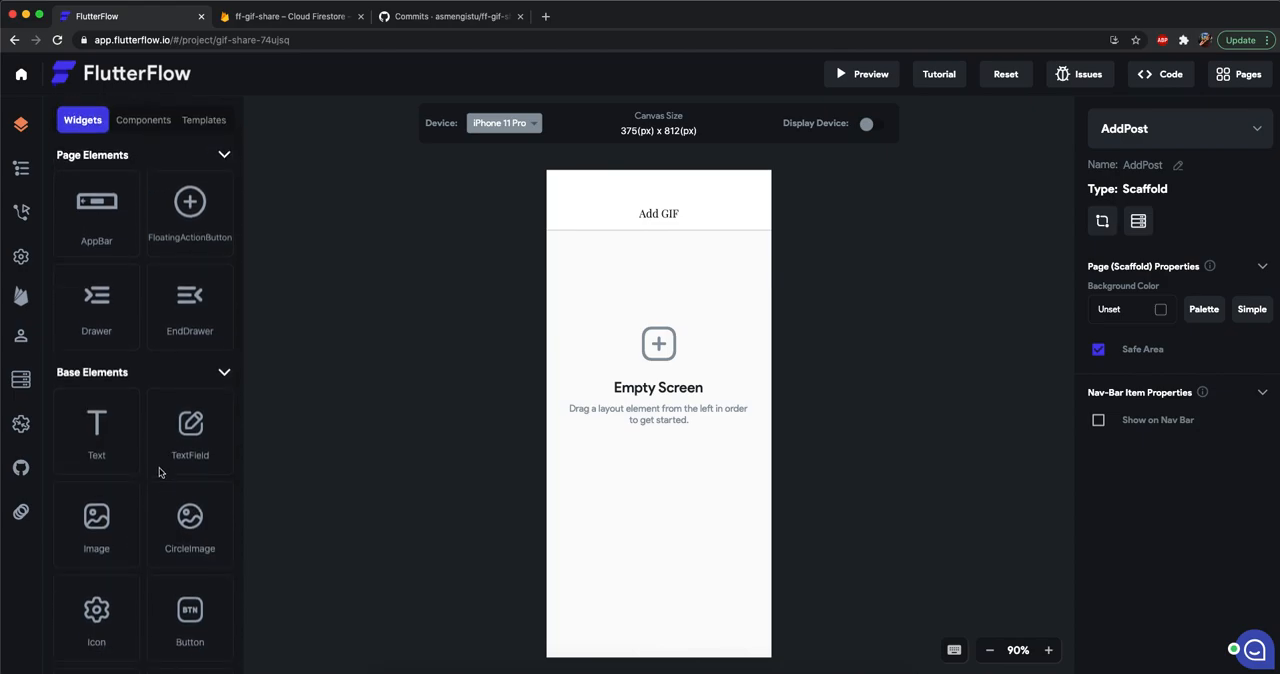
drag(162, 466, 640, 457)
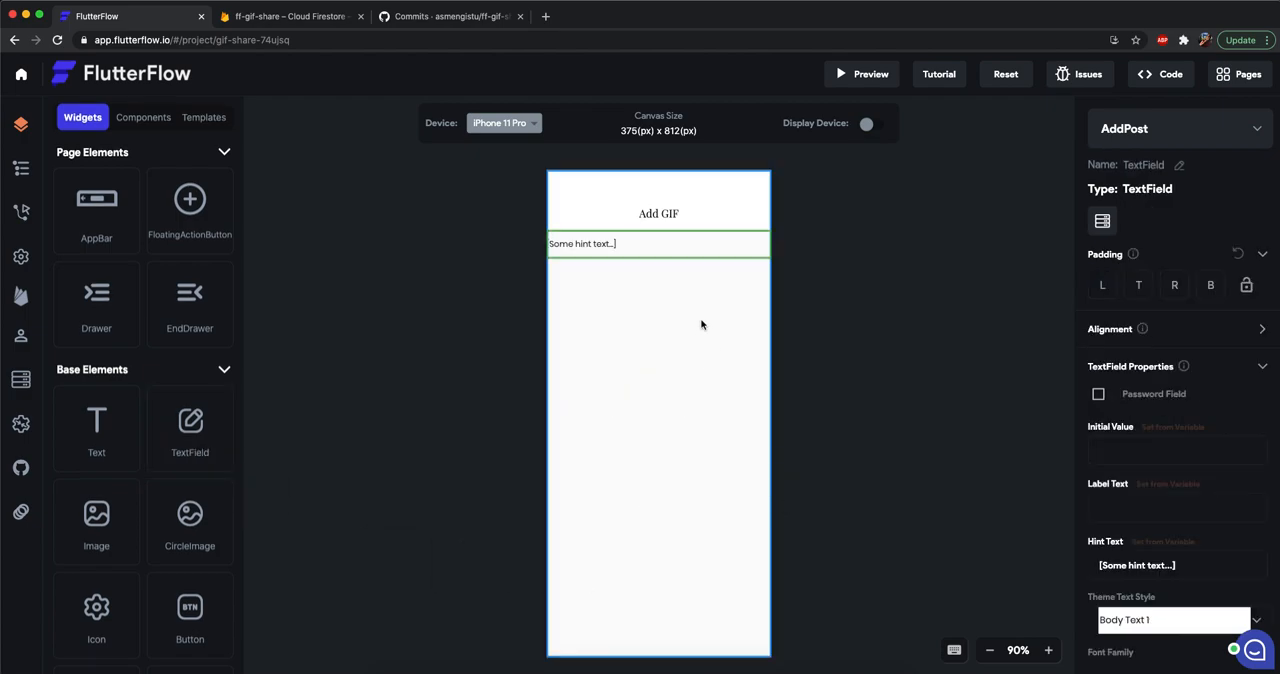
Set the text field's padding to 10 on the left and right and 30 on top.
click(1100, 288)
text(10)
key(Tab)
key(Tab)
text(10)
click(1136, 285)
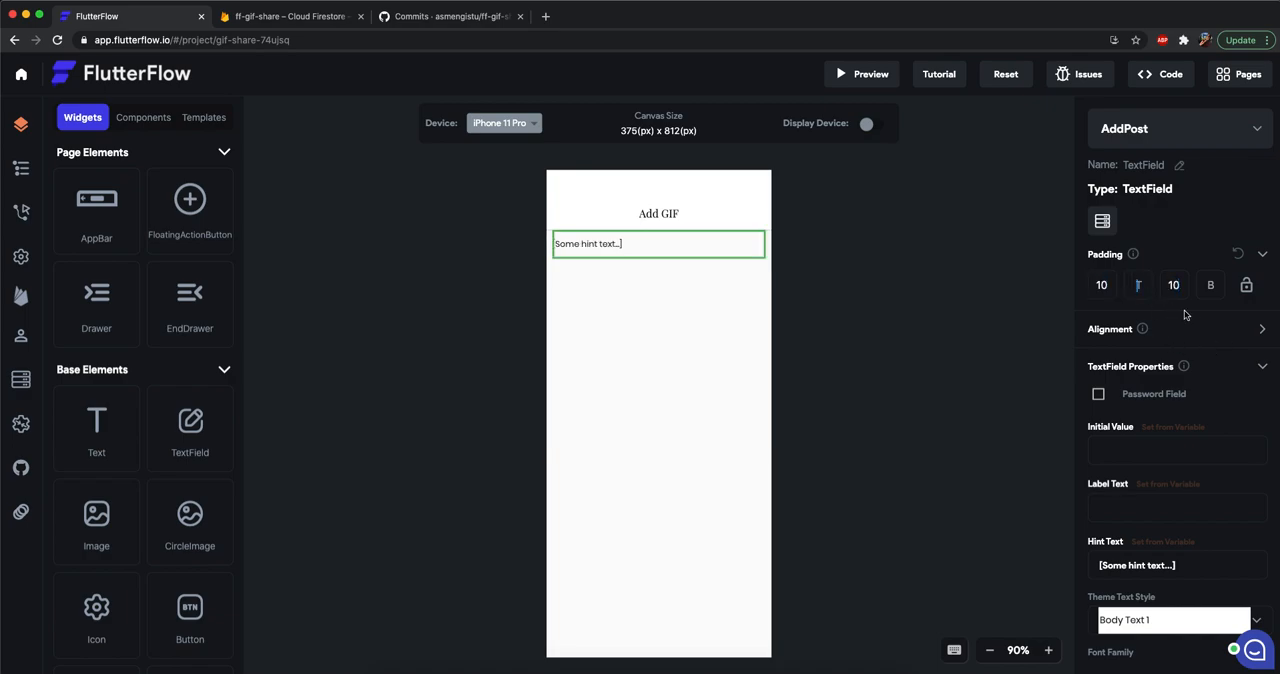
text(30)
click(663, 433)
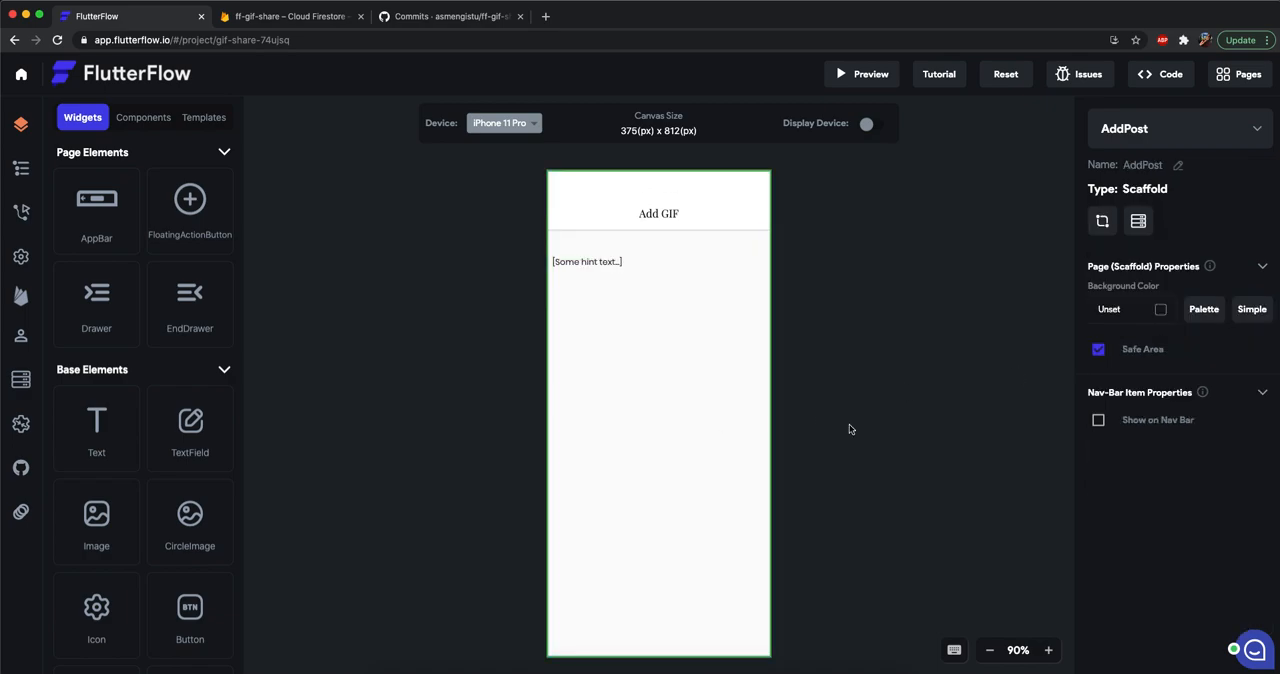
Set the text field's hint text to "enter GIF url".
click(685, 272)
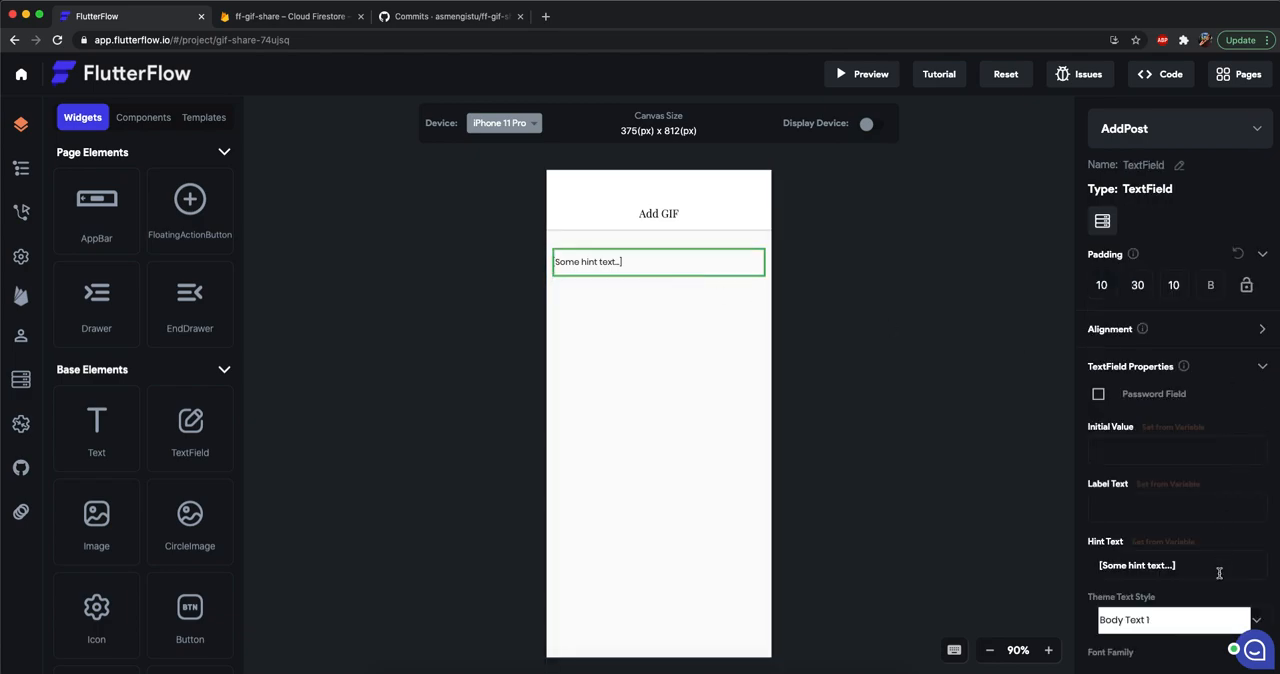
key(BackSpace)
key(BackSpace)
key(BackSpace)
key(BackSpace)
key(BackSpace)
key(BackSpace)
key(BackSpace)
key(BackSpace)
key(BackSpace)
key(BackSpace)
key(BackSpace)
key(BackSpace)
key(BackSpace)
key(BackSpace)
key(BackSpace)
key(BackSpace)
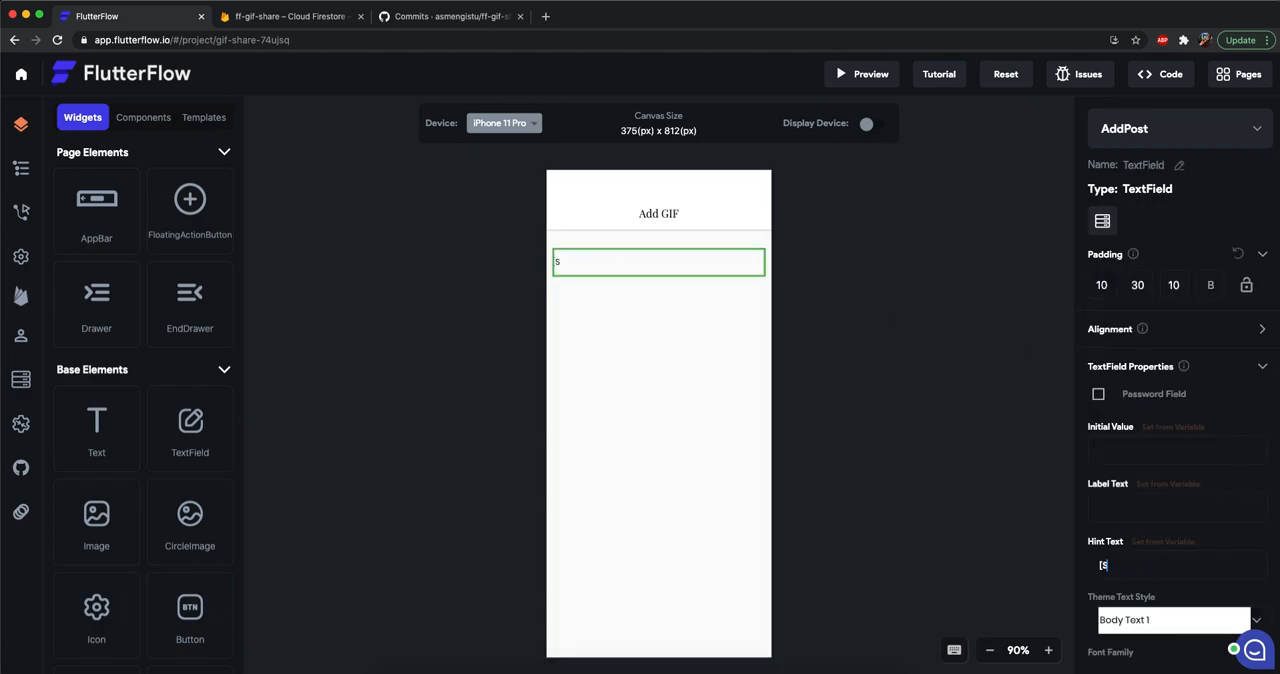
text(enter GIF url)
click(659, 361)
click(622, 266)
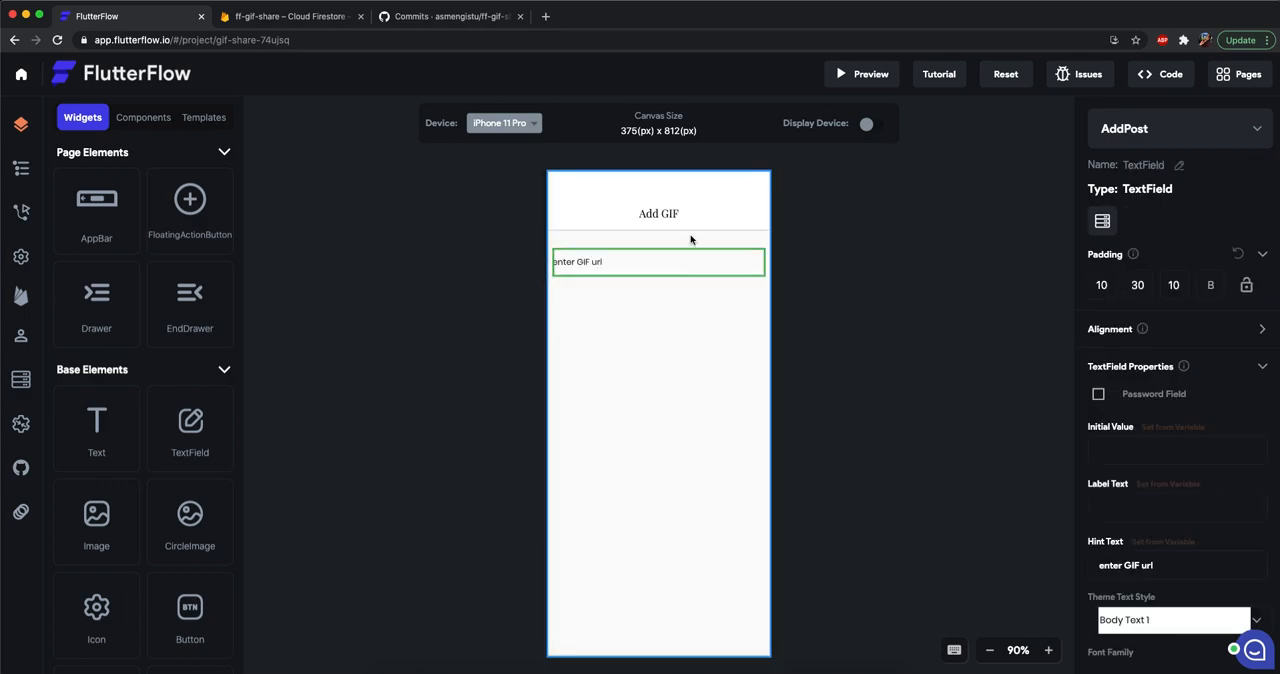
Add an IconButton widget to the trailing end of the AddPost page's app bar.
scroll(170, 371, down, 3)
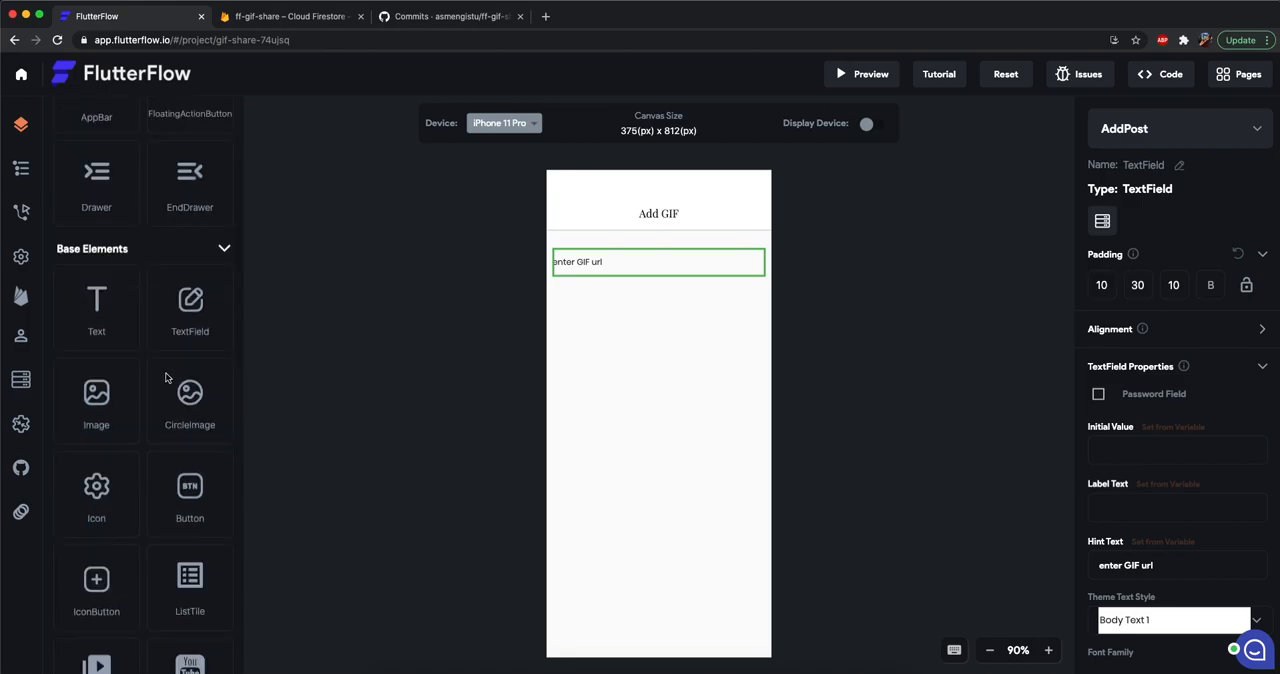
scroll(167, 379, down, 1)
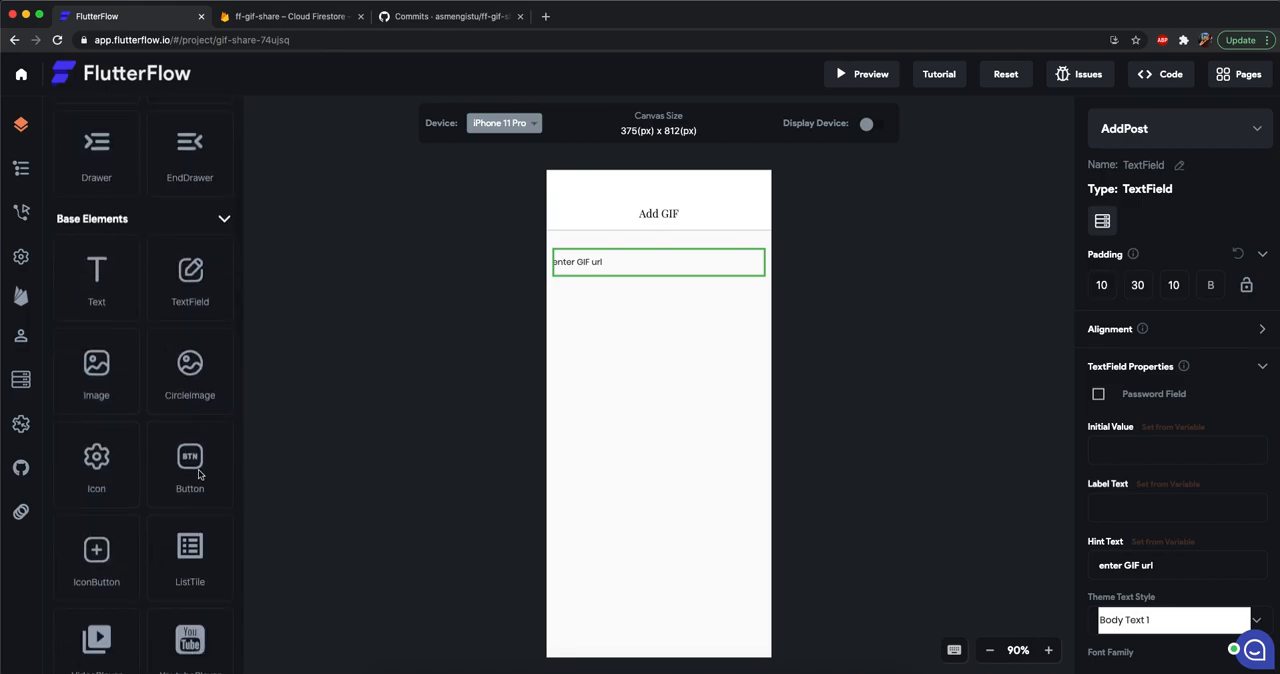
drag(96, 577, 758, 218)
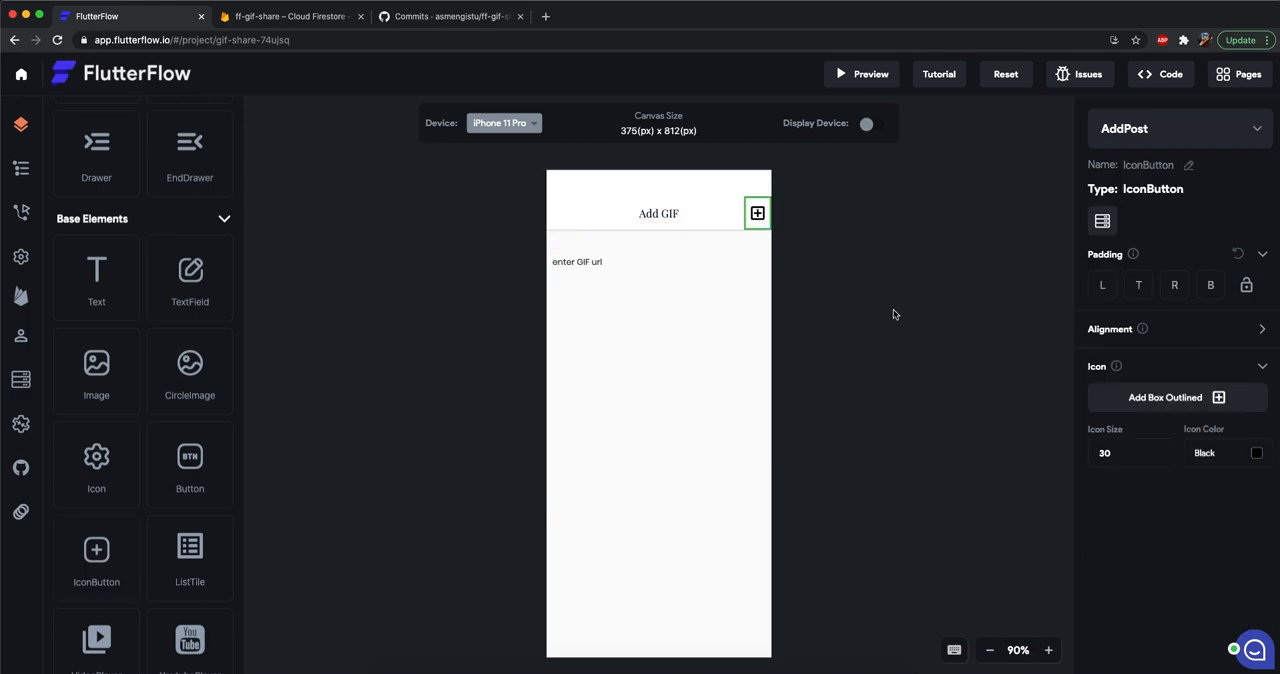
Change the app bar icon button's icon to the Material "Done" check mark.
click(1203, 404)
click(597, 237)
text(done)
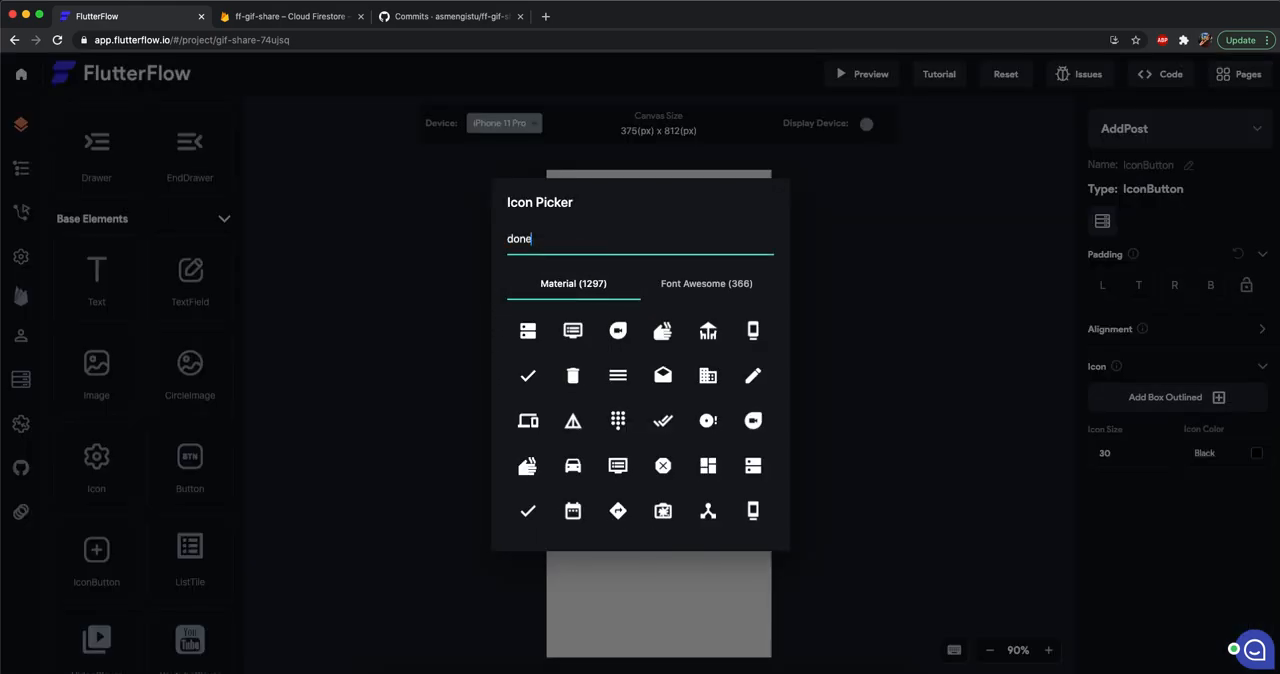
click(528, 331)
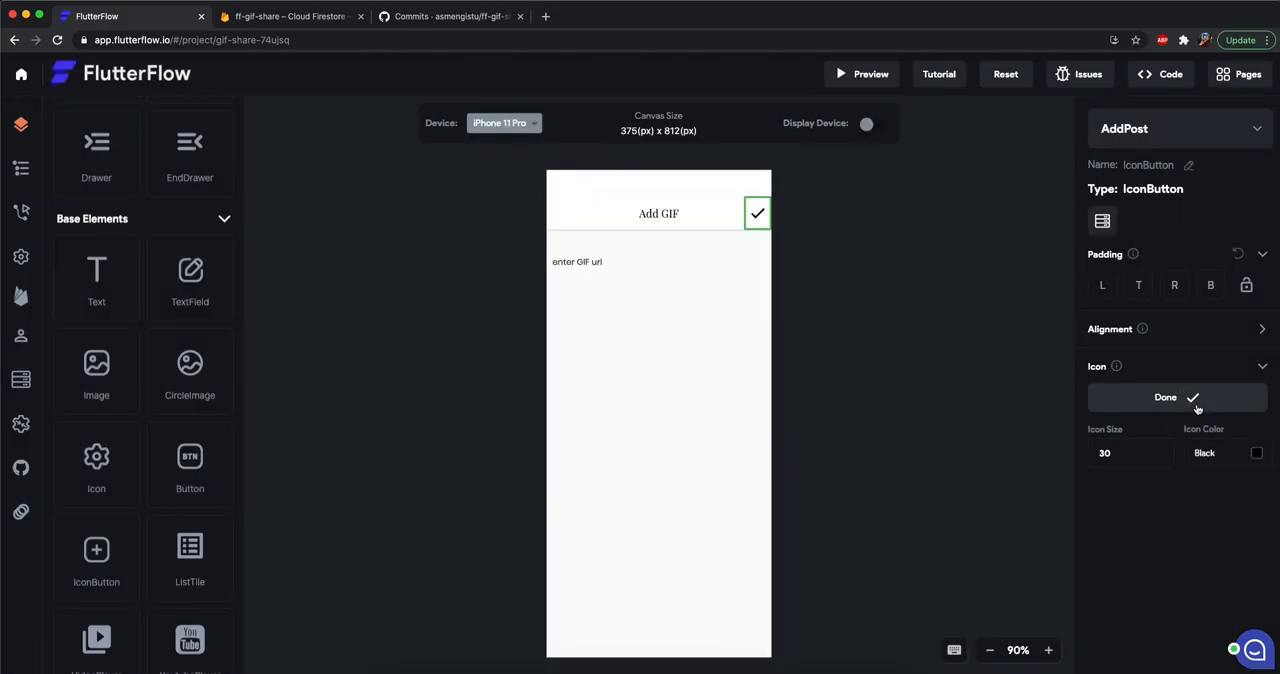
click(784, 223)
click(1155, 130)
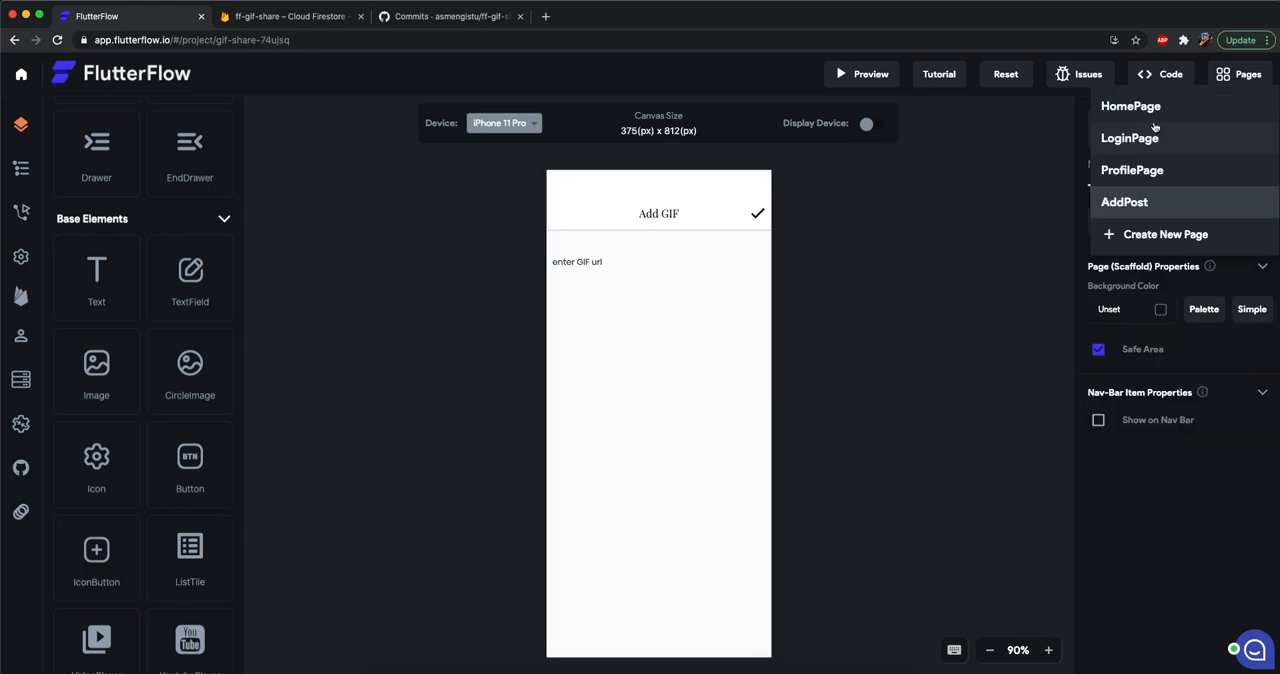
click(1153, 118)
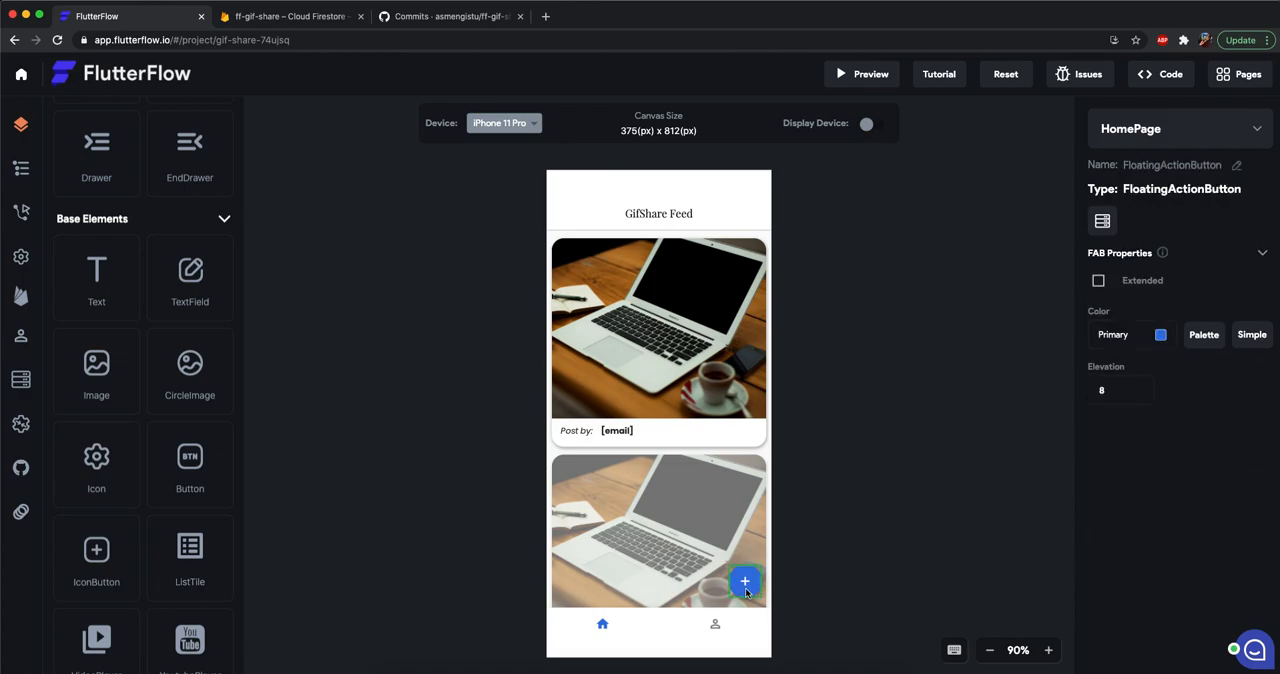
click(1150, 138)
click(1139, 220)
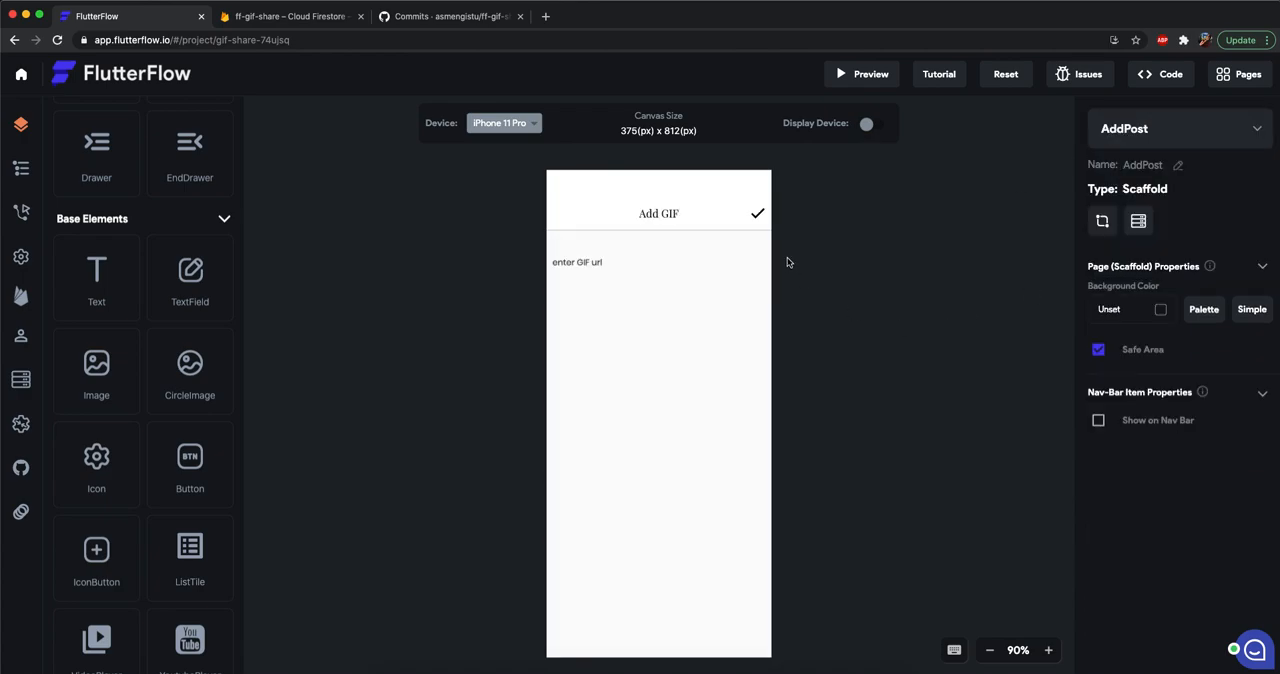
Give the HomePage's floating action button an On Tap action that navigates to the AddPost page.
click(1142, 128)
click(1150, 112)
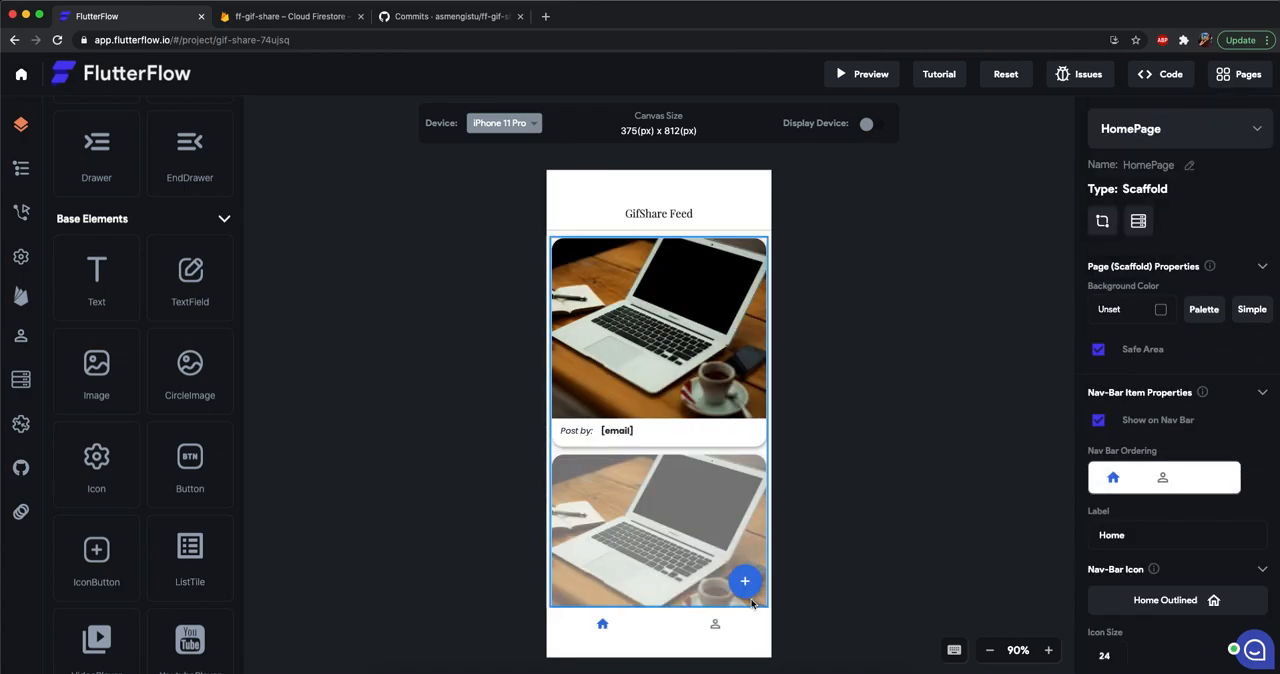
click(747, 584)
click(751, 588)
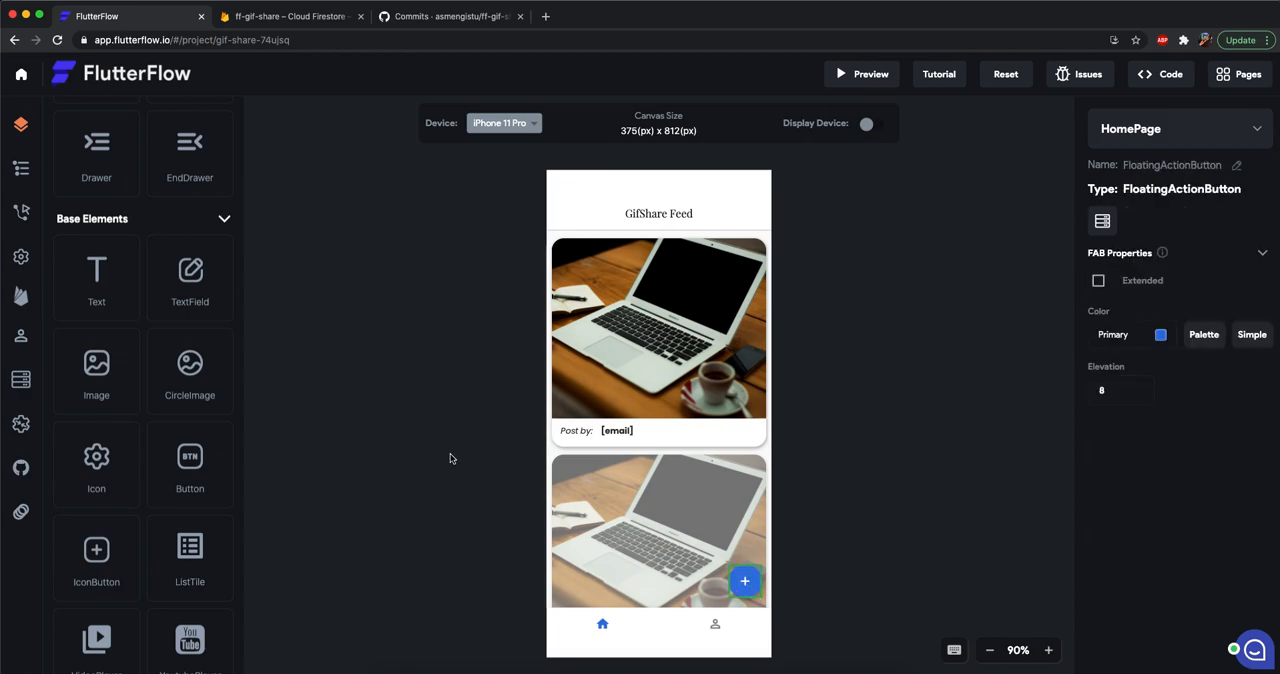
click(22, 209)
click(153, 197)
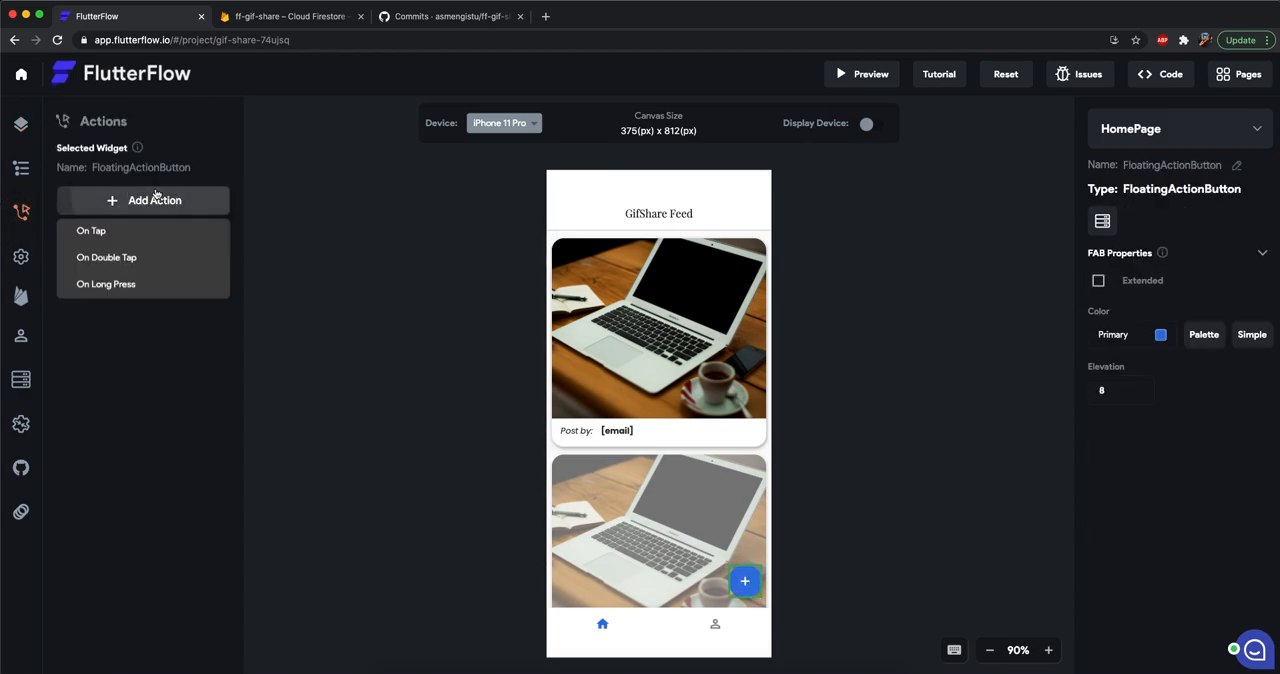
click(129, 233)
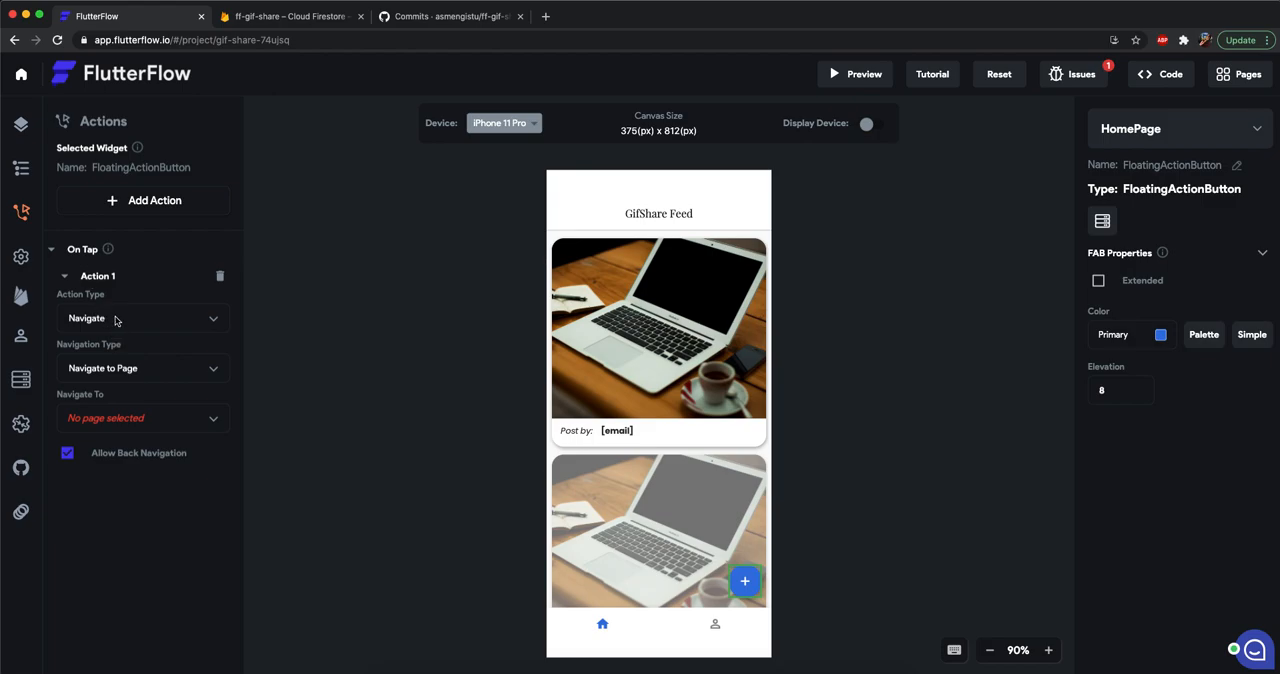
click(118, 433)
click(106, 522)
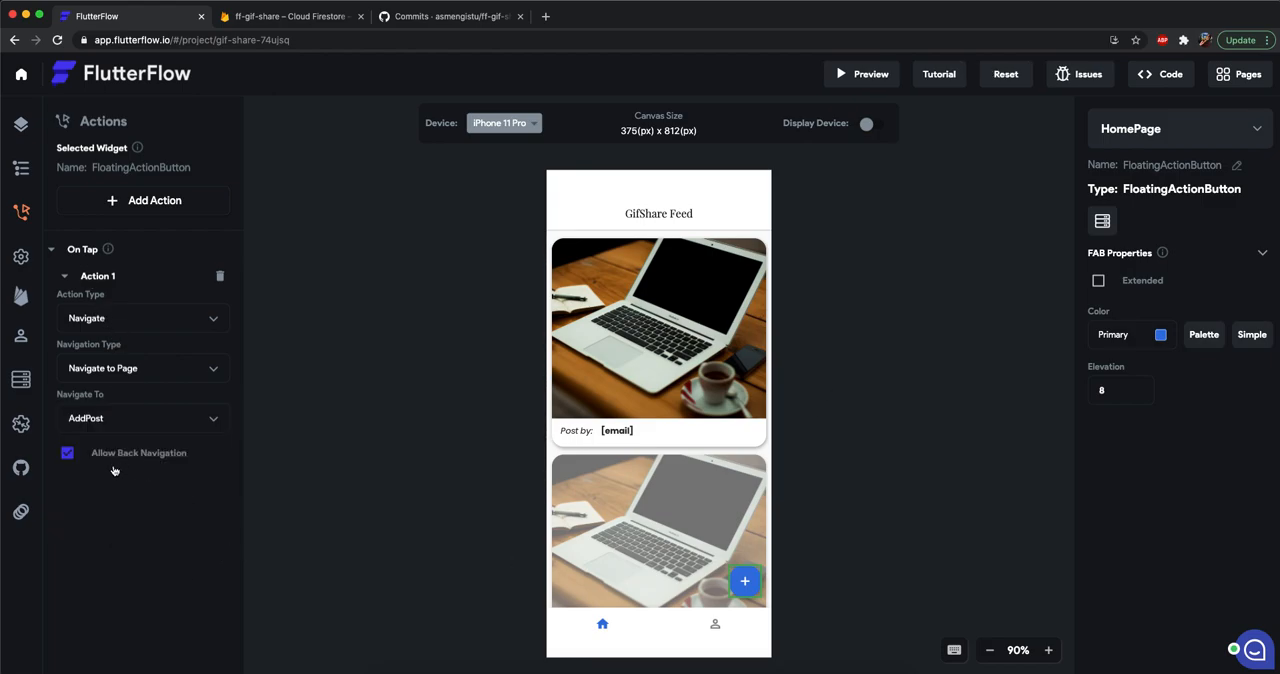
Add an On Tap action to the check mark icon button on the AddPost page.
click(1143, 149)
click(1126, 223)
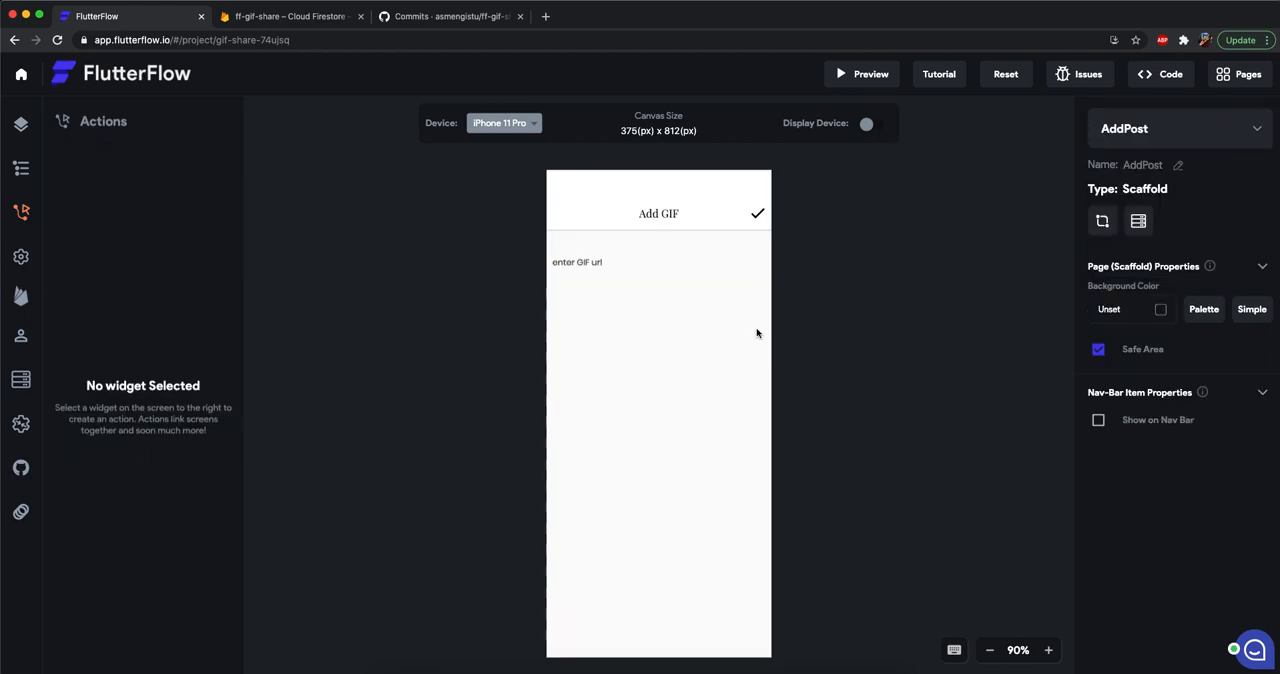
click(757, 213)
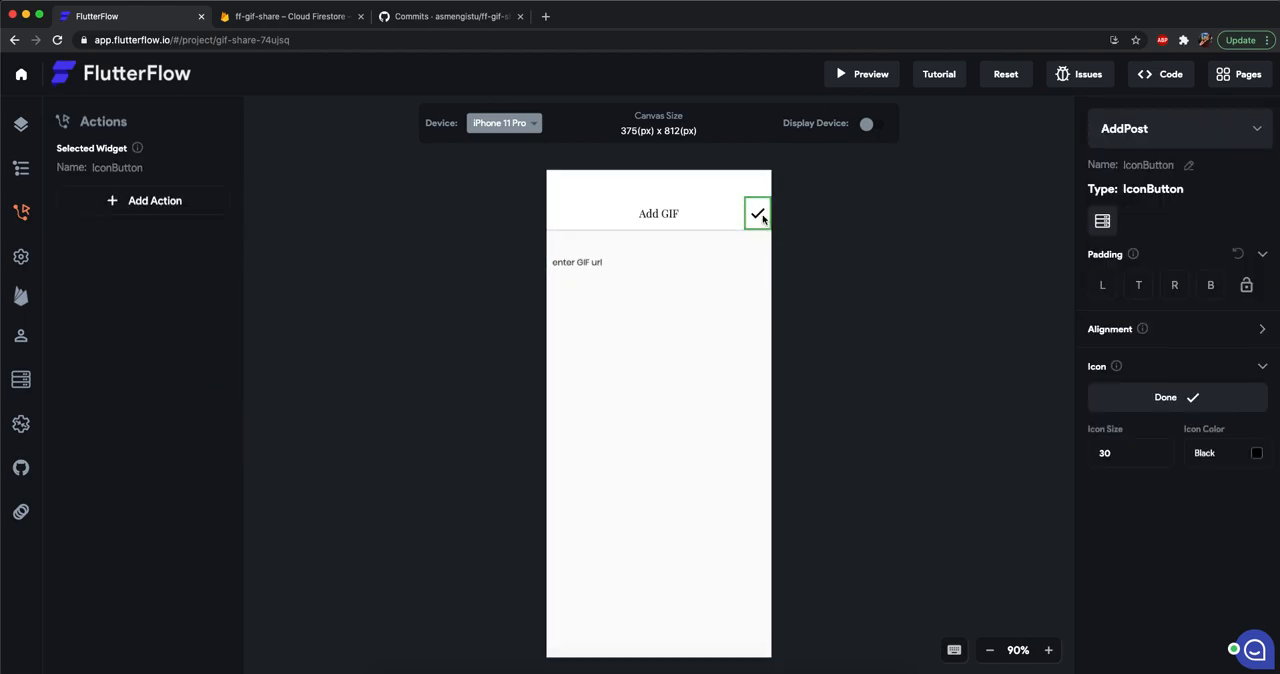
click(140, 202)
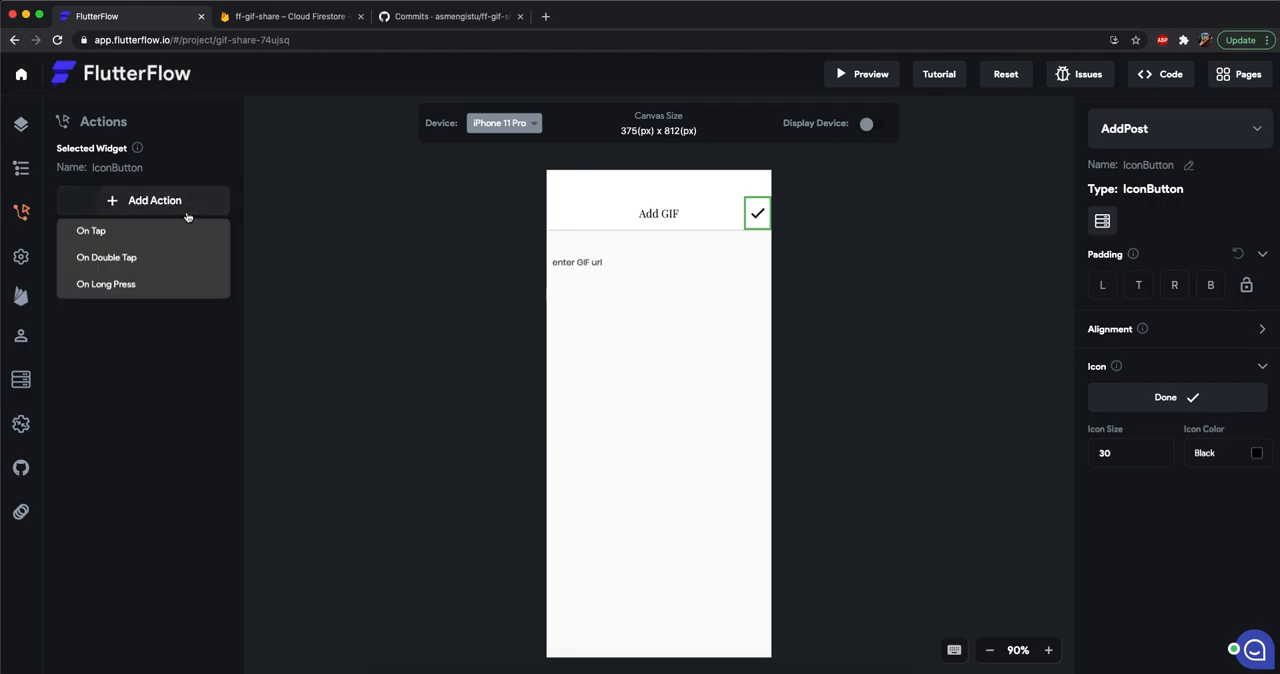
click(119, 230)
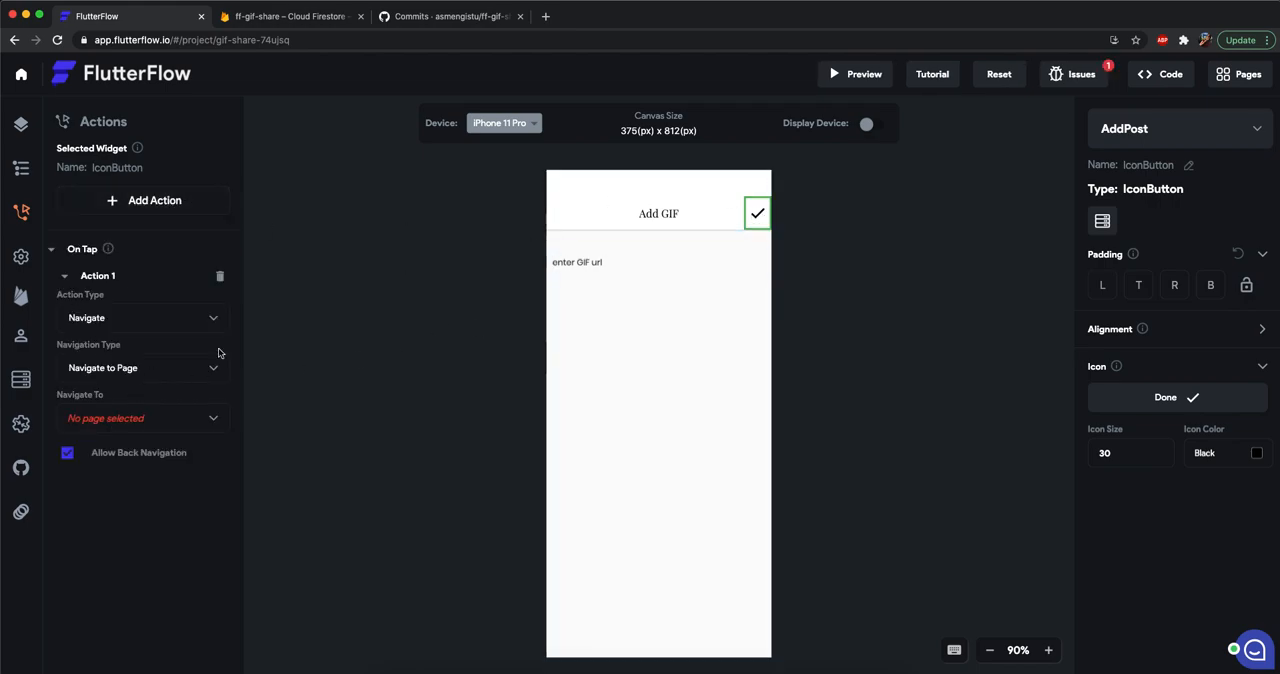
Configure the check mark's action as a Backend Call that creates a record in the posts collection.
click(117, 317)
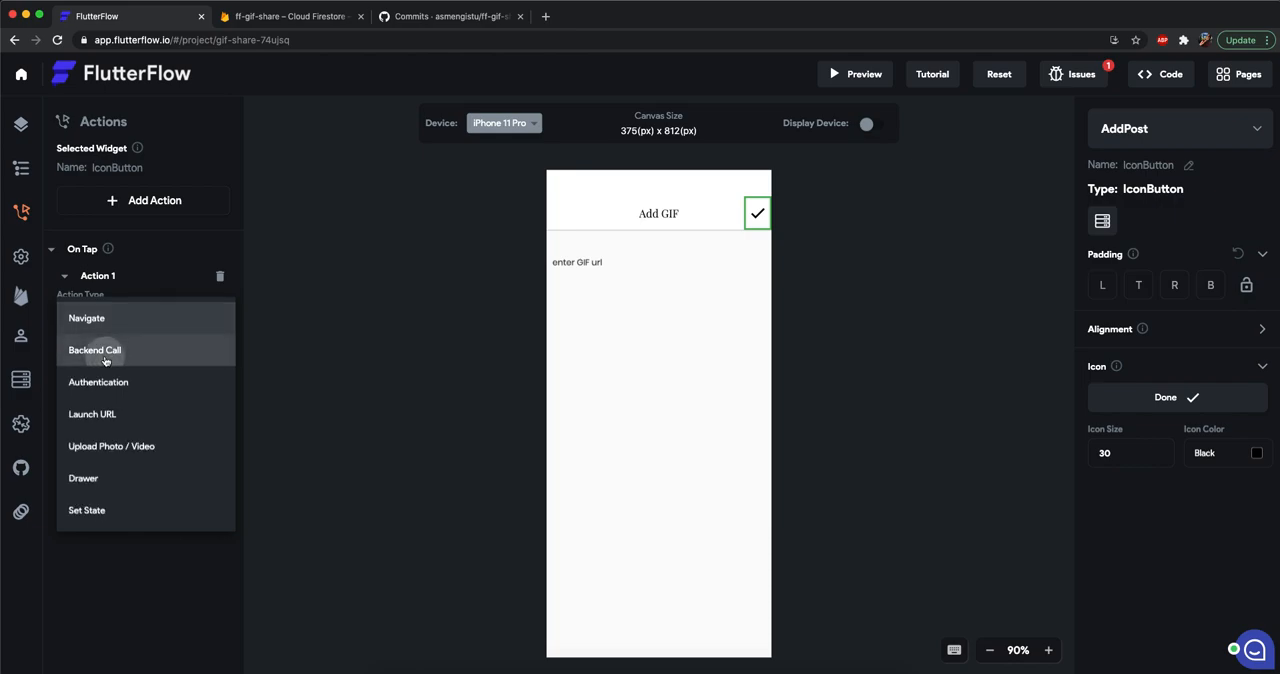
click(106, 359)
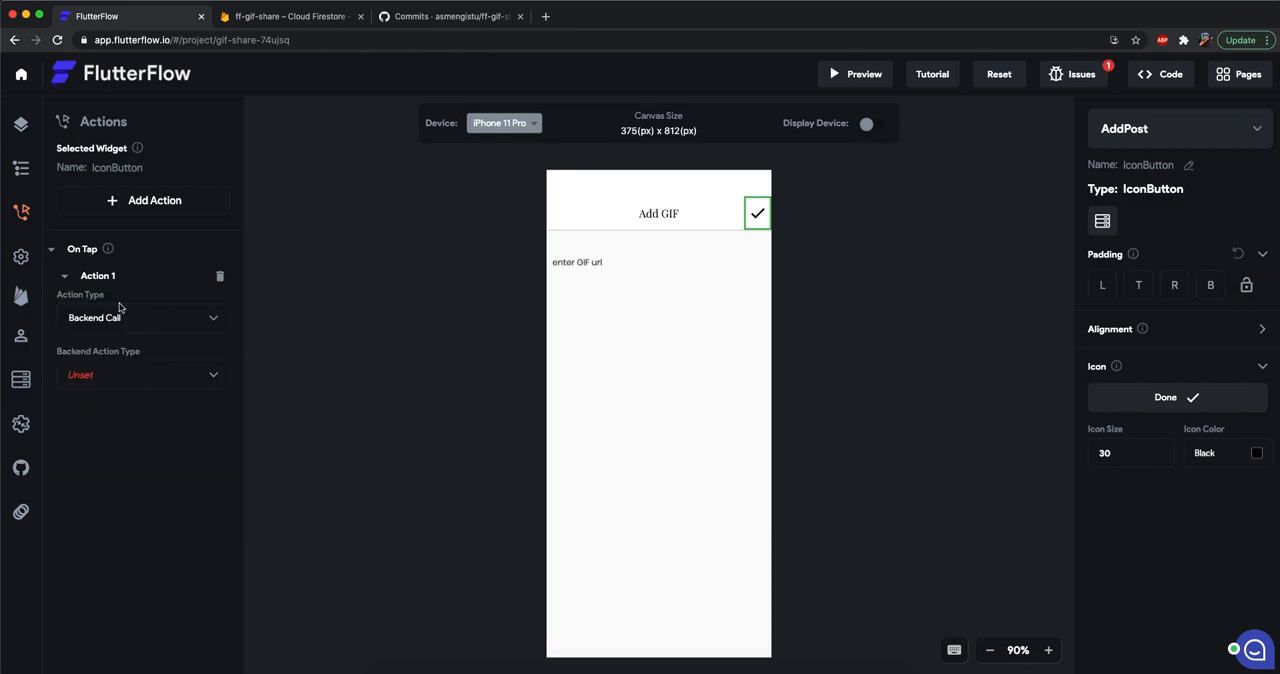
click(114, 382)
click(126, 373)
click(113, 431)
click(79, 462)
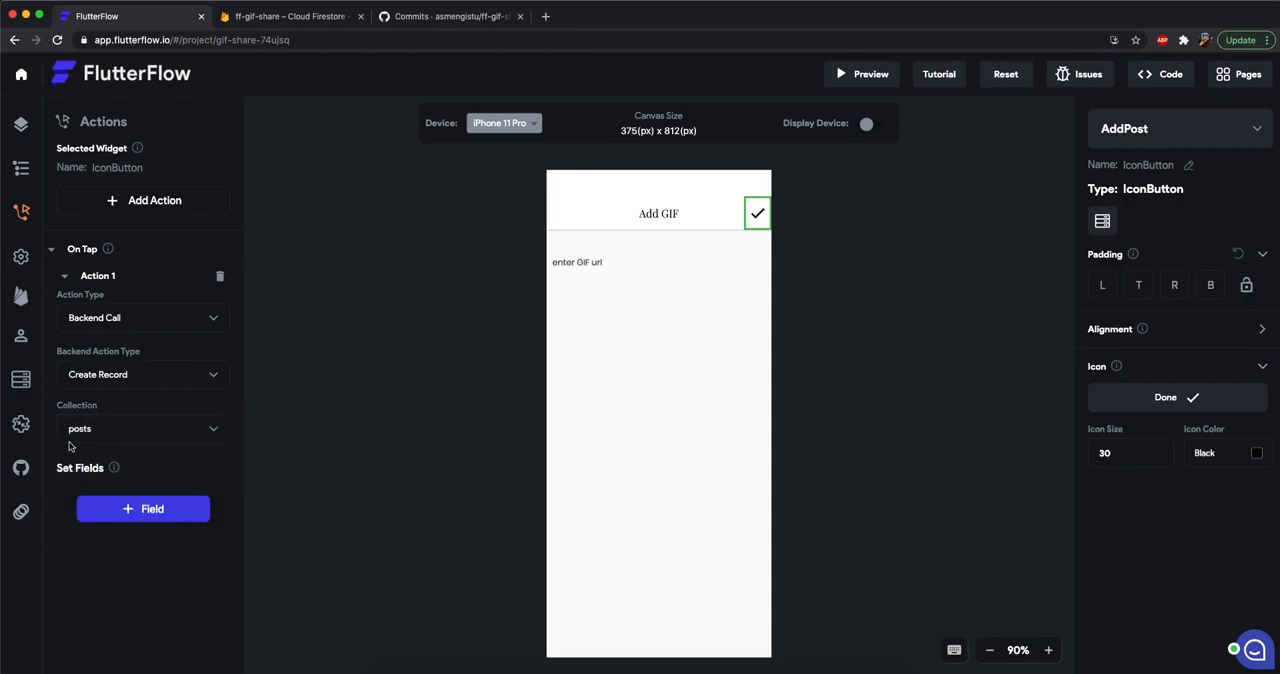
Add the gif_url, user and created_at fields to the Create Record action.
scroll(130, 428, down, 1)
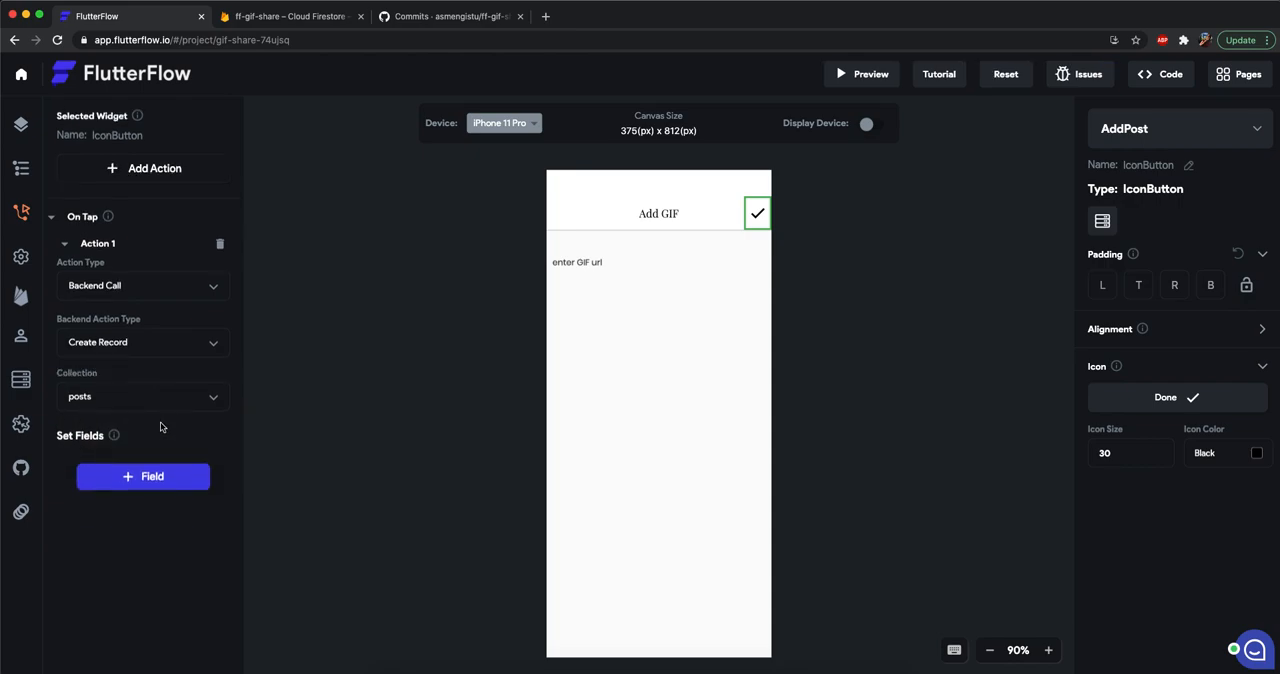
click(150, 479)
click(136, 496)
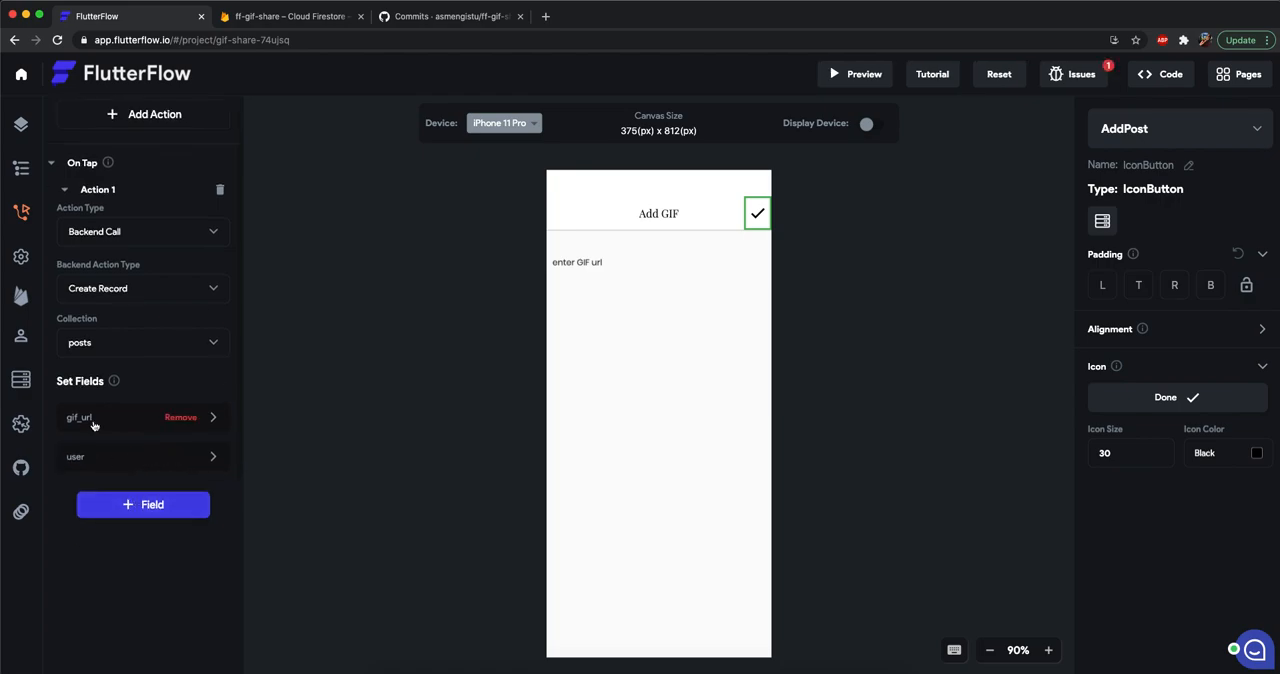
click(90, 449)
click(93, 425)
click(120, 476)
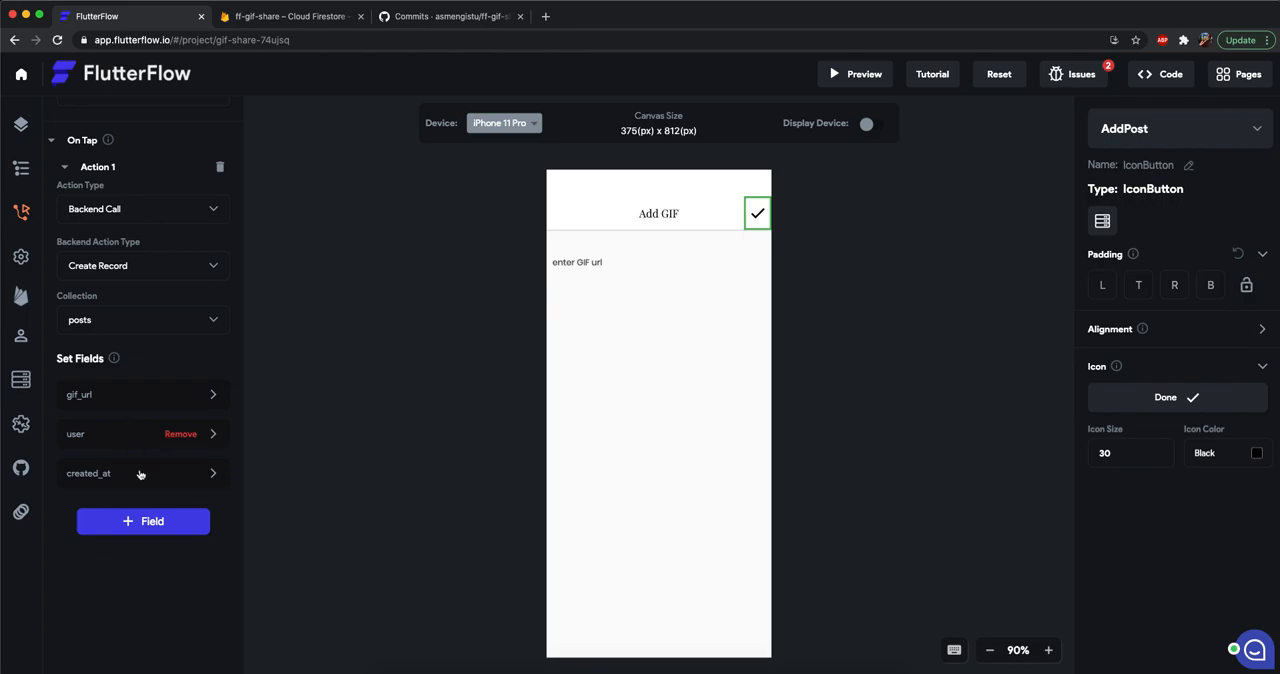
Set the gif_url field's value source to From Text Field, using the "enter GIF url" text field.
scroll(150, 497, down, 1)
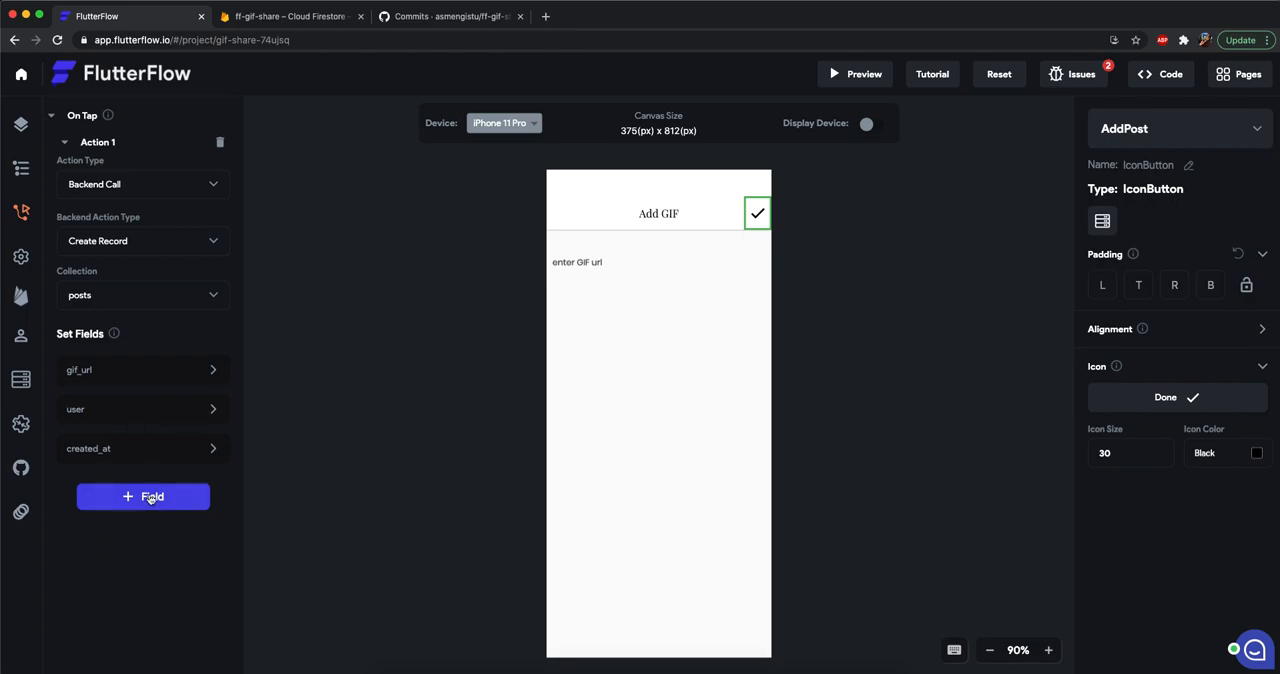
click(106, 386)
scroll(126, 475, down, 1)
click(122, 474)
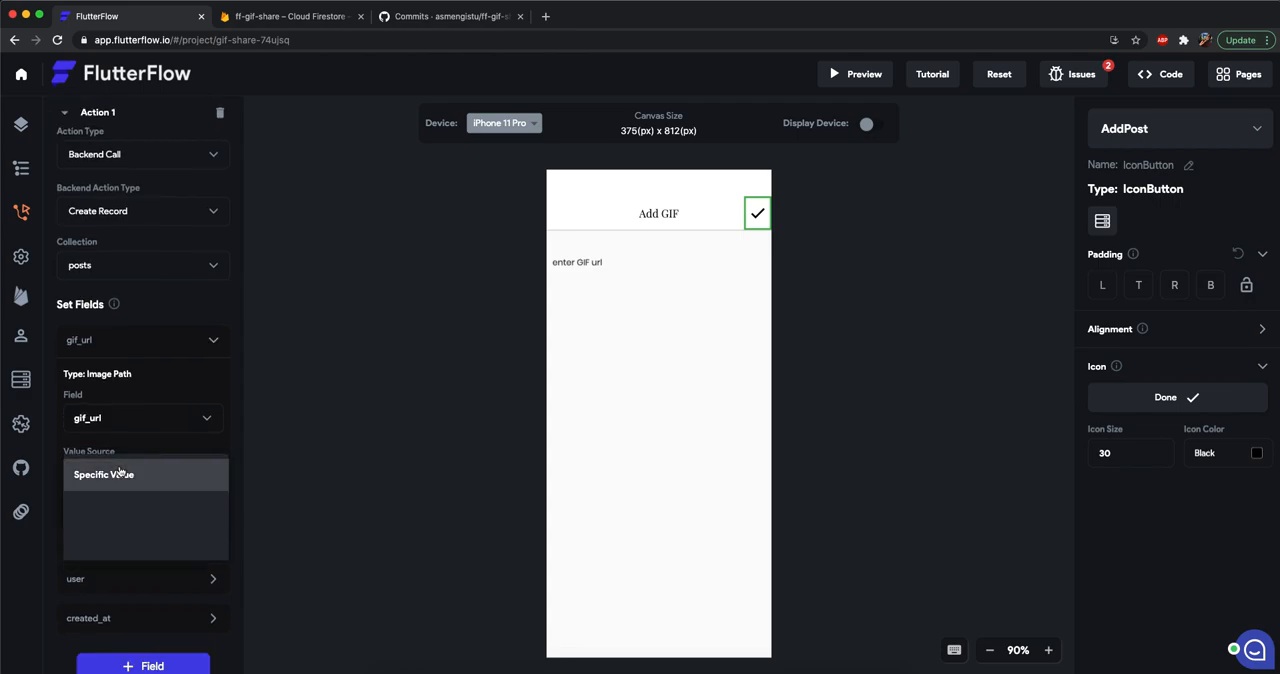
click(110, 553)
click(114, 542)
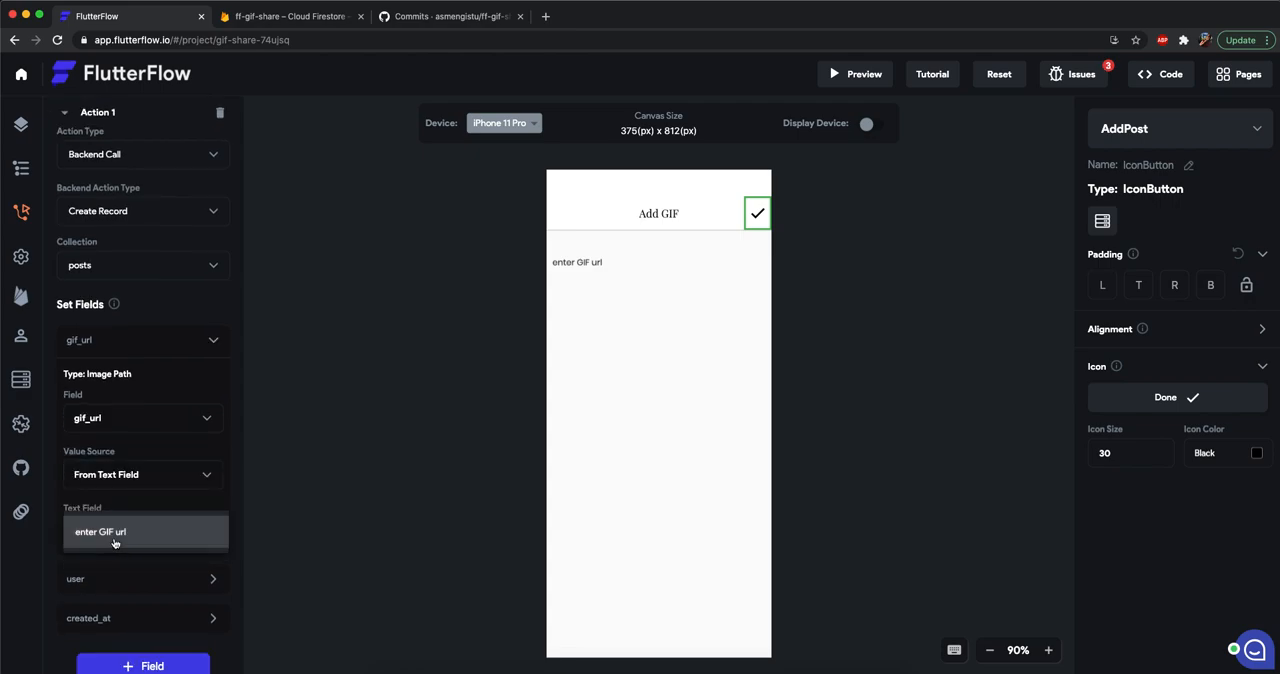
click(119, 540)
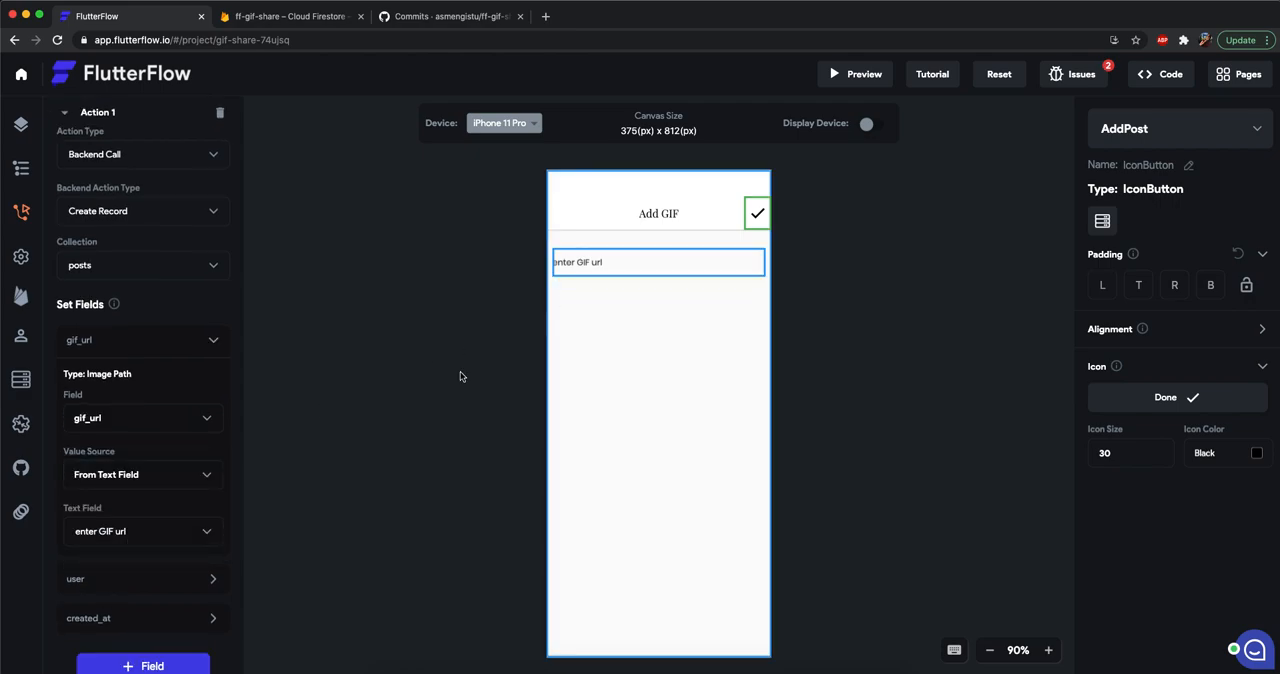
Set the user field's source to Authenticated User with the User Record Reference property.
click(110, 547)
scroll(105, 545, down, 3)
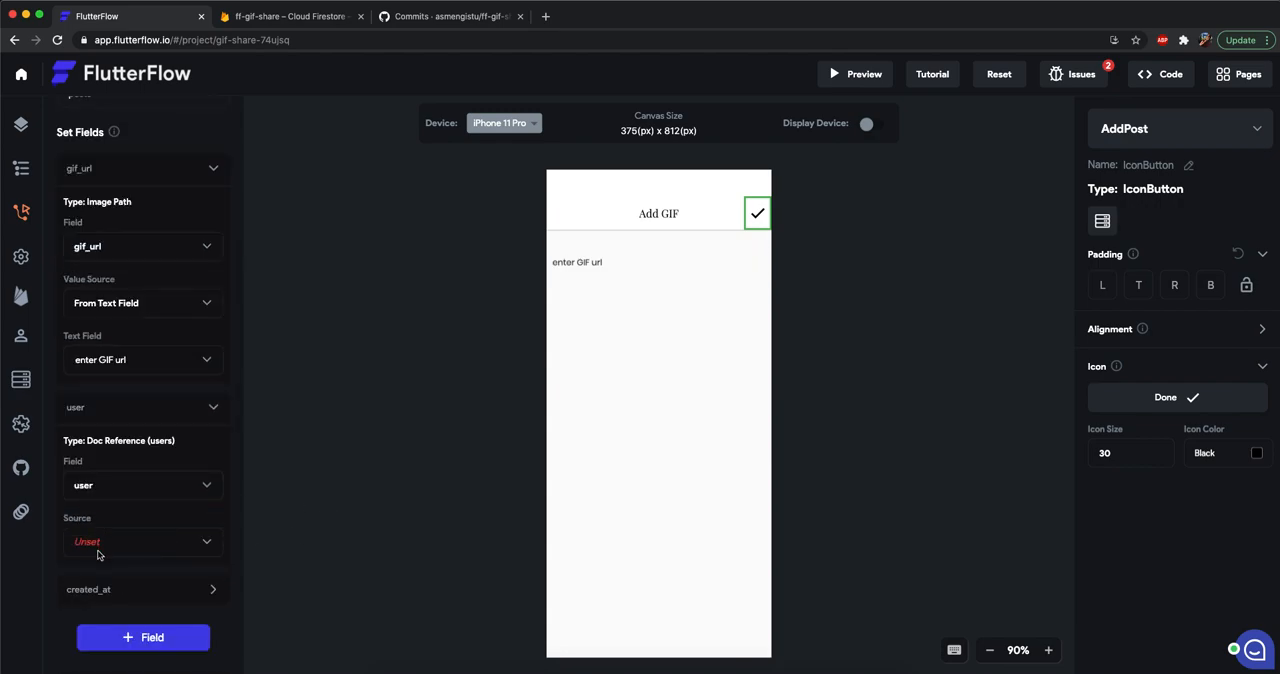
click(98, 552)
click(98, 545)
scroll(97, 540, down, 3)
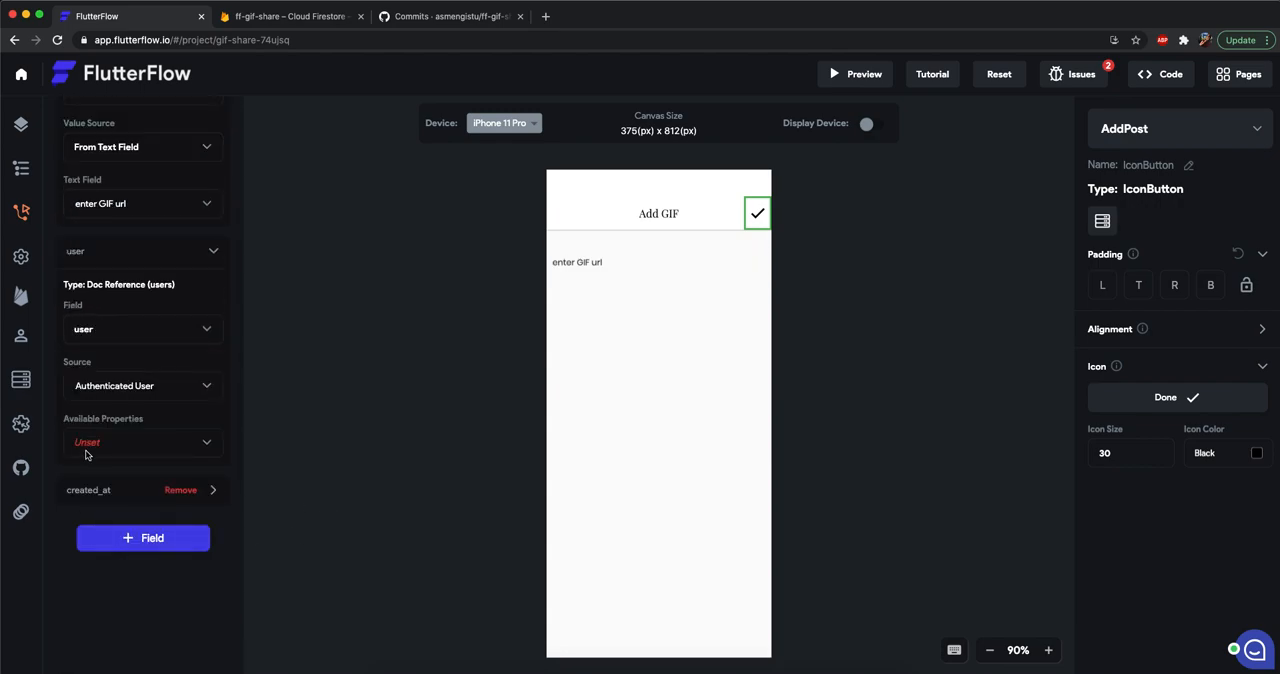
click(96, 442)
click(107, 582)
Set the created_at field's source to Global Properties with the Current Timestamp property.
click(100, 492)
scroll(110, 480, down, 3)
click(113, 472)
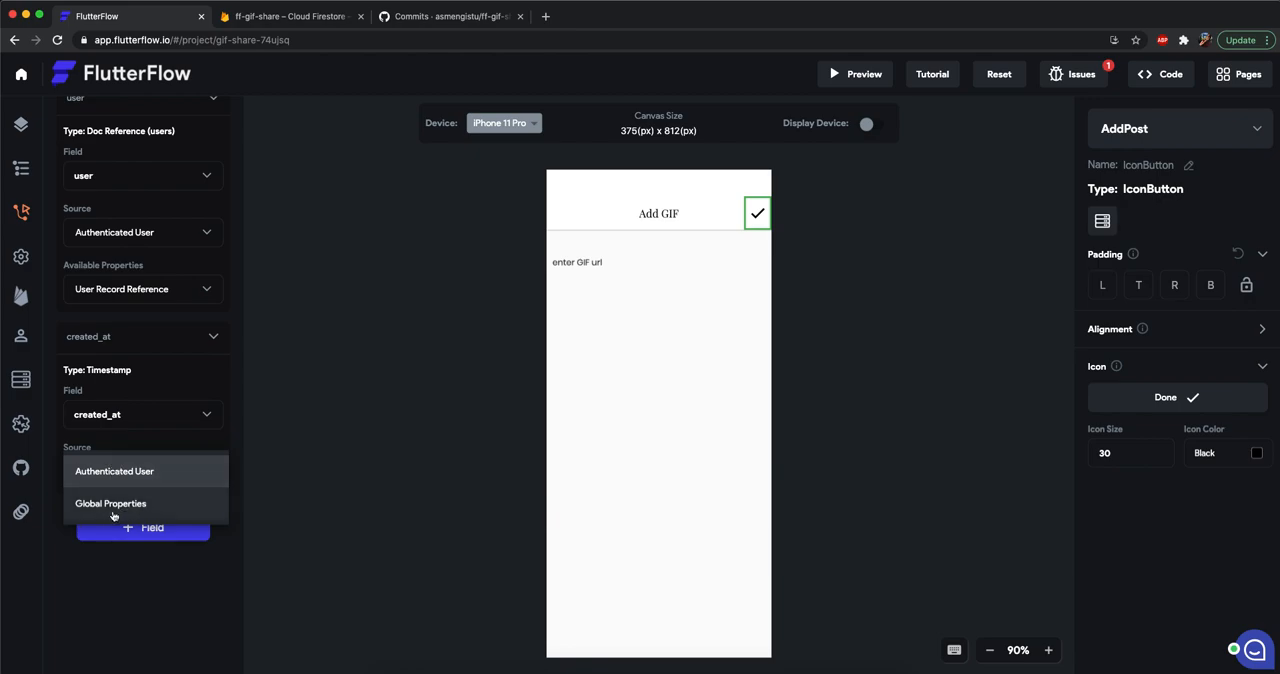
click(113, 504)
click(109, 540)
click(113, 537)
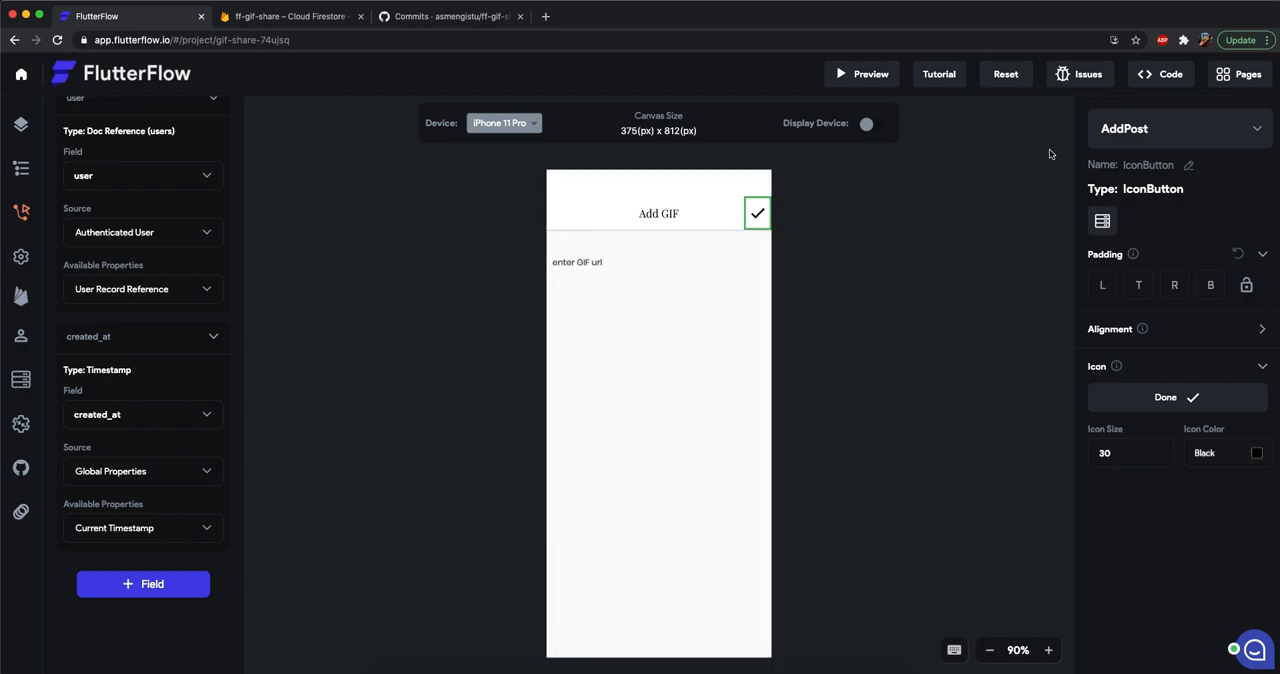
Collapse the first action and add a second On Tap action to the check mark icon button.
scroll(190, 515, up, 3)
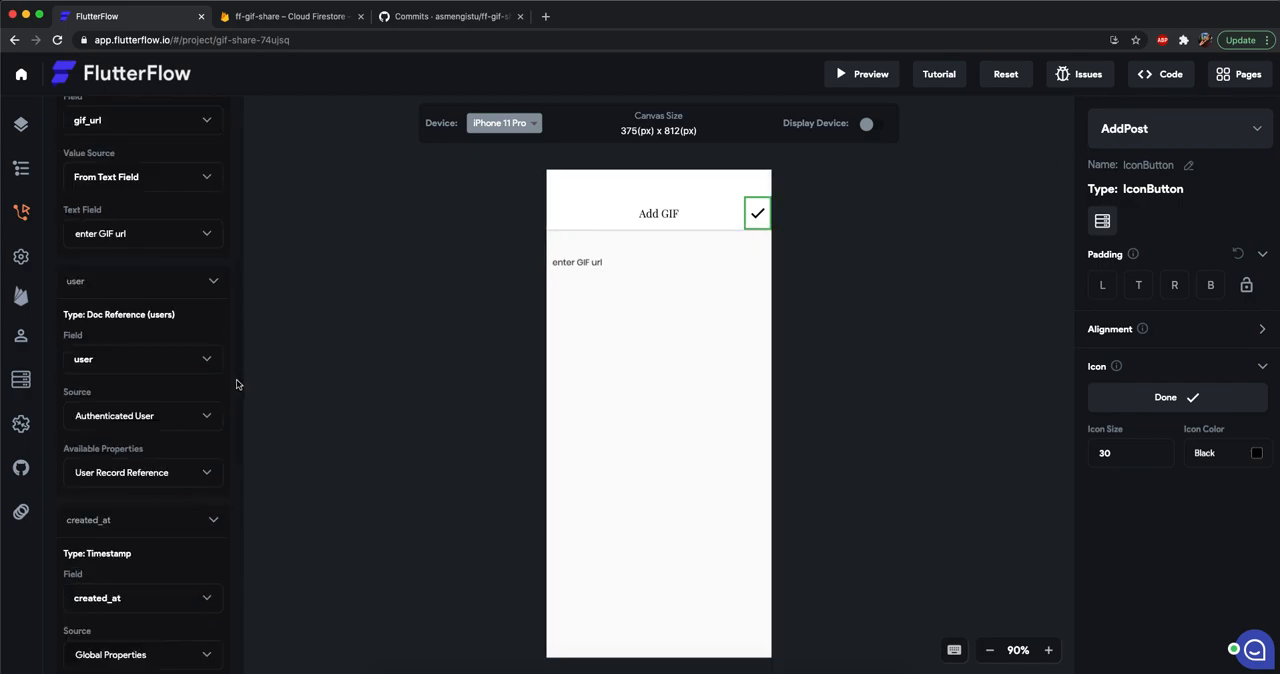
scroll(219, 403, up, 8)
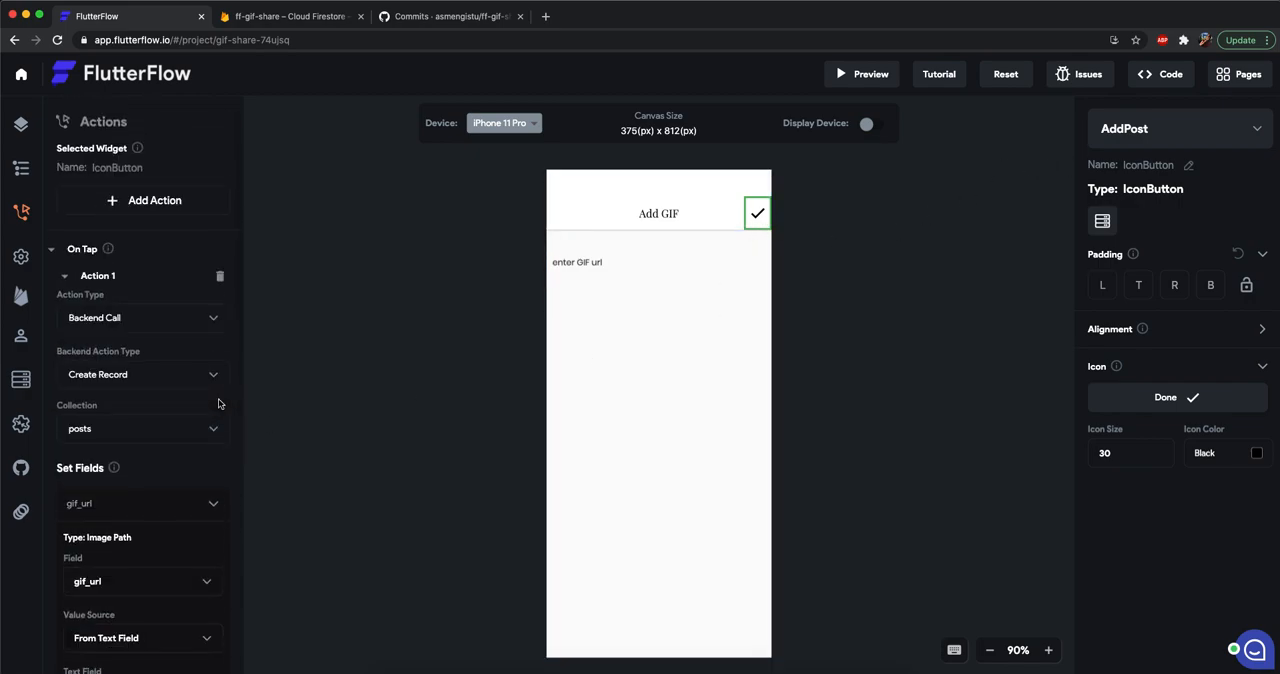
click(66, 277)
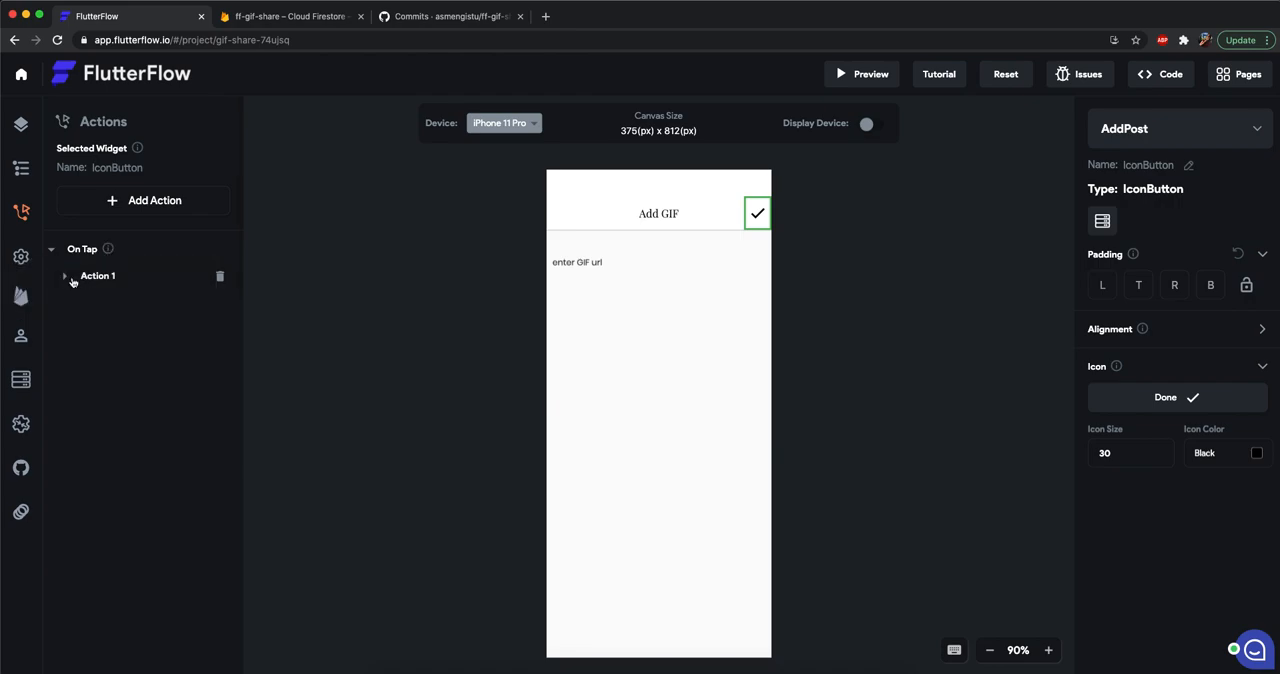
click(157, 205)
click(111, 242)
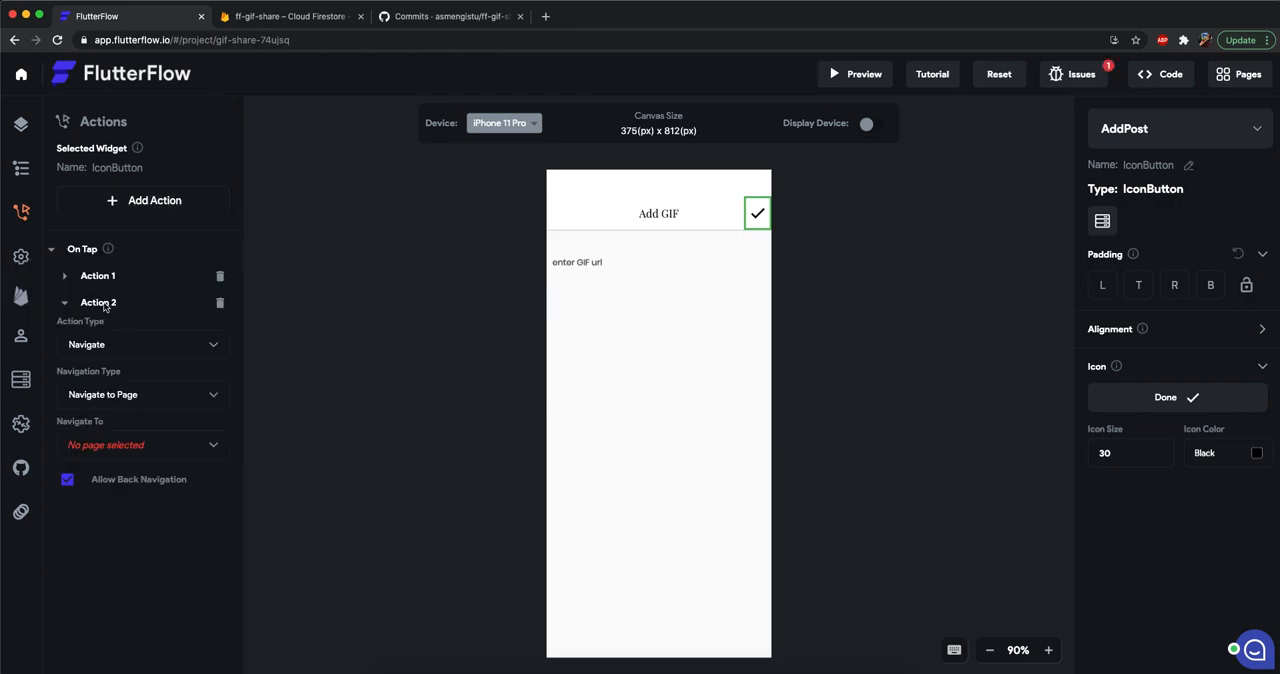
Set the check mark button's second action to Navigate Back (Pop).
click(134, 394)
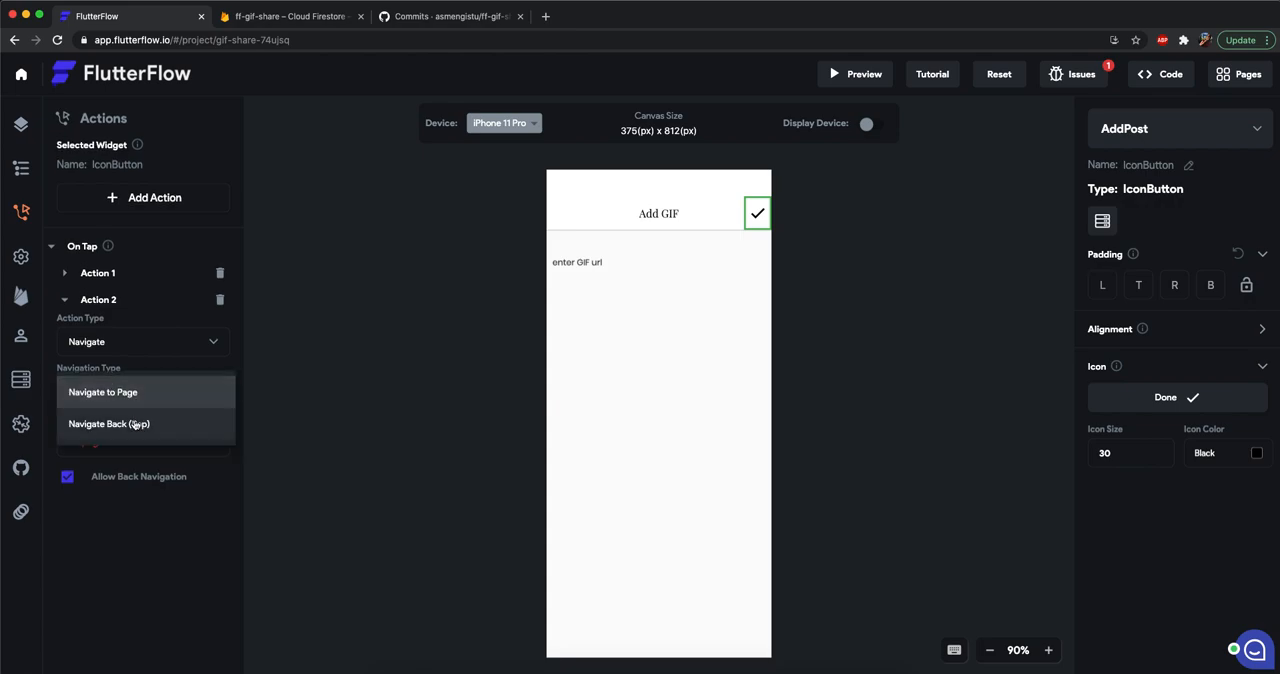
click(134, 423)
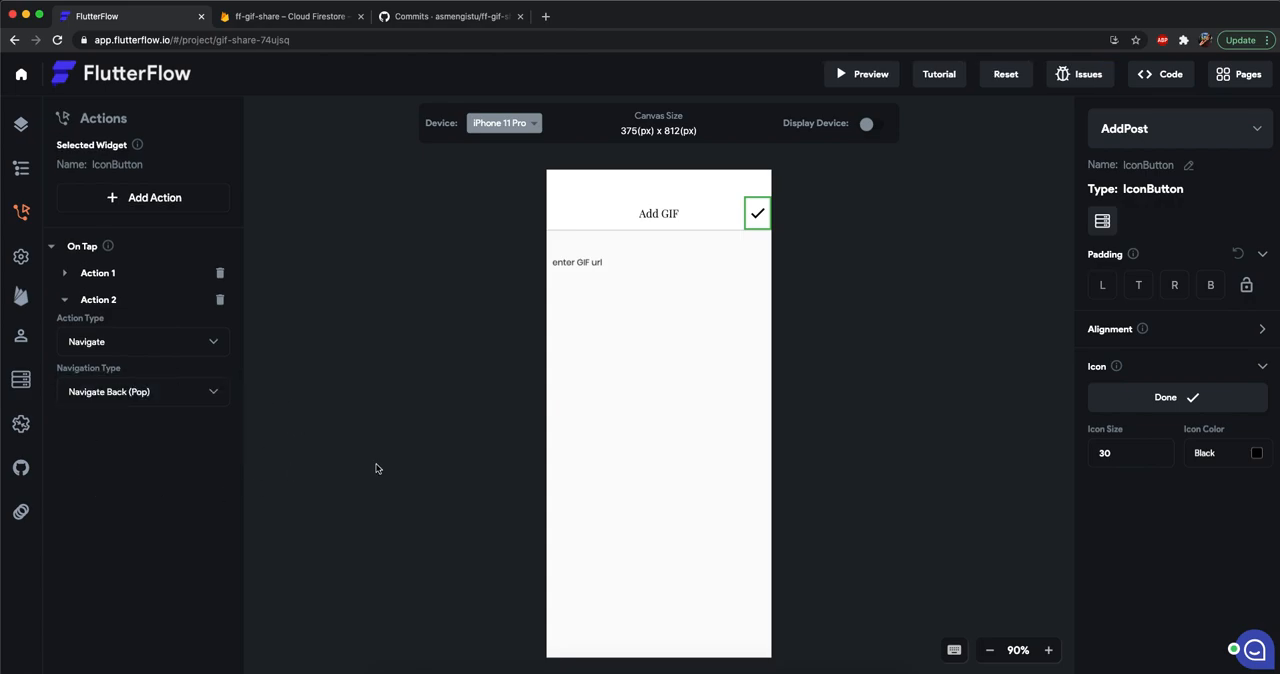
click(628, 446)
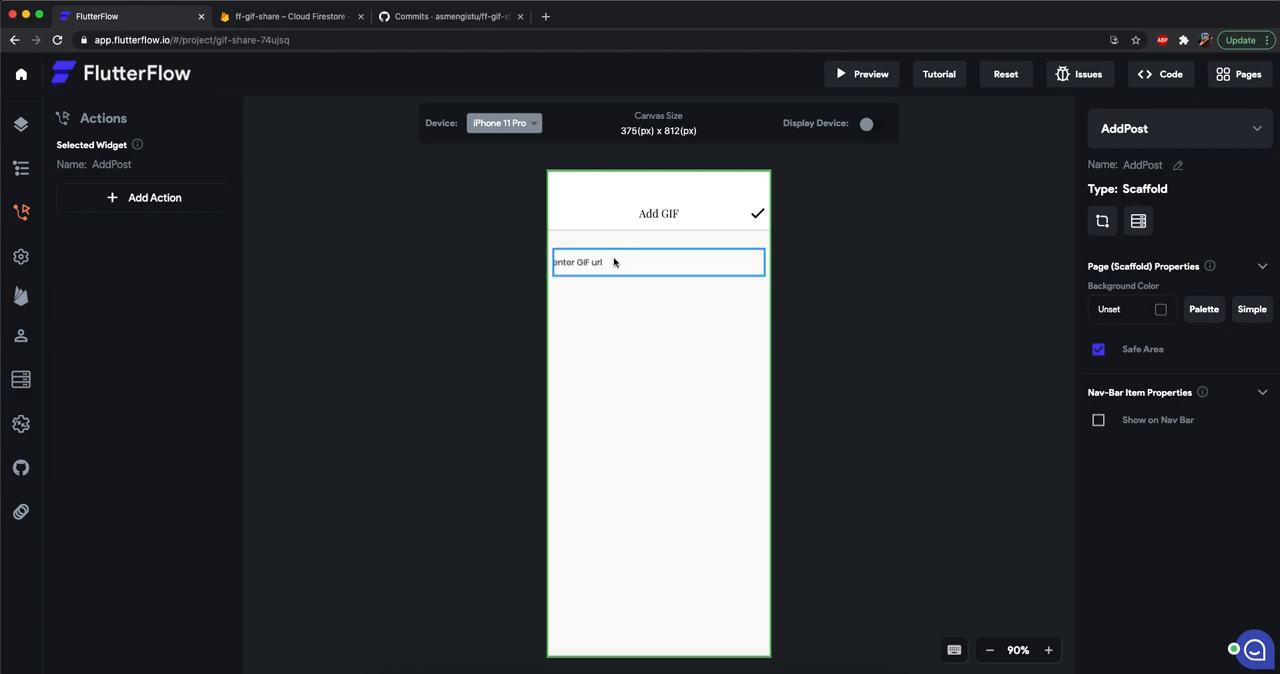
Examine the ordering of the feed ListView's posts query on HomePage, and leave the query without saving.
click(20, 380)
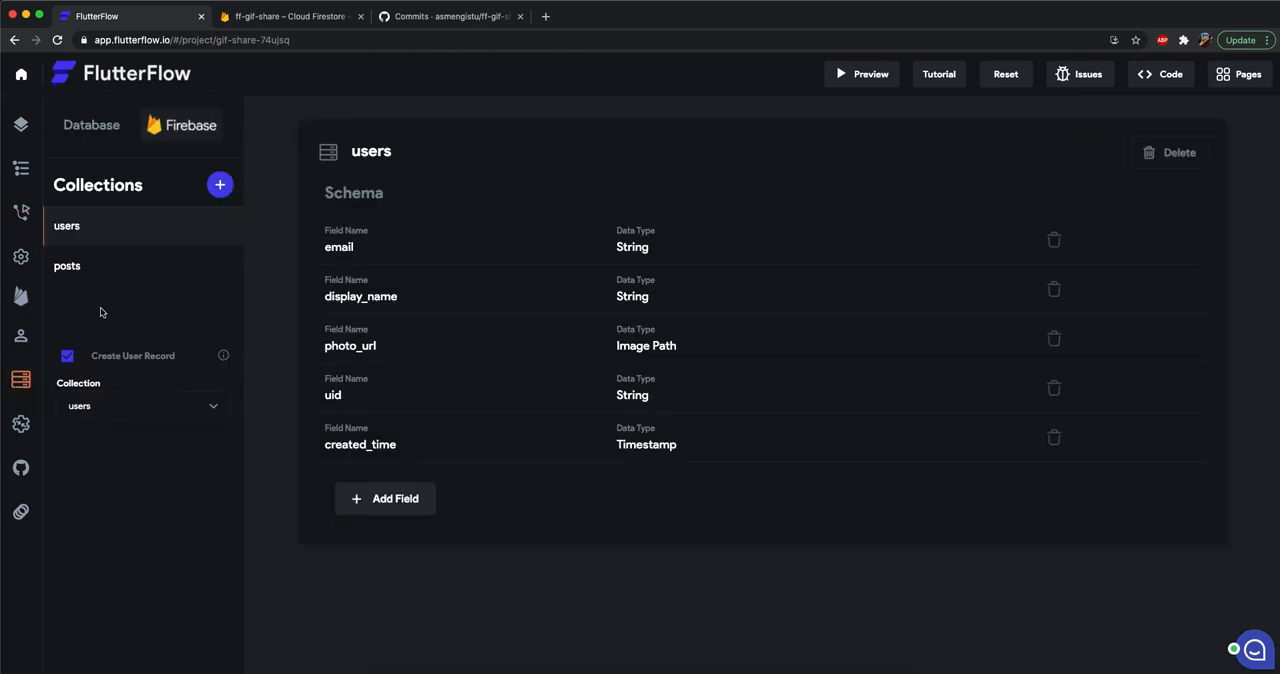
click(20, 124)
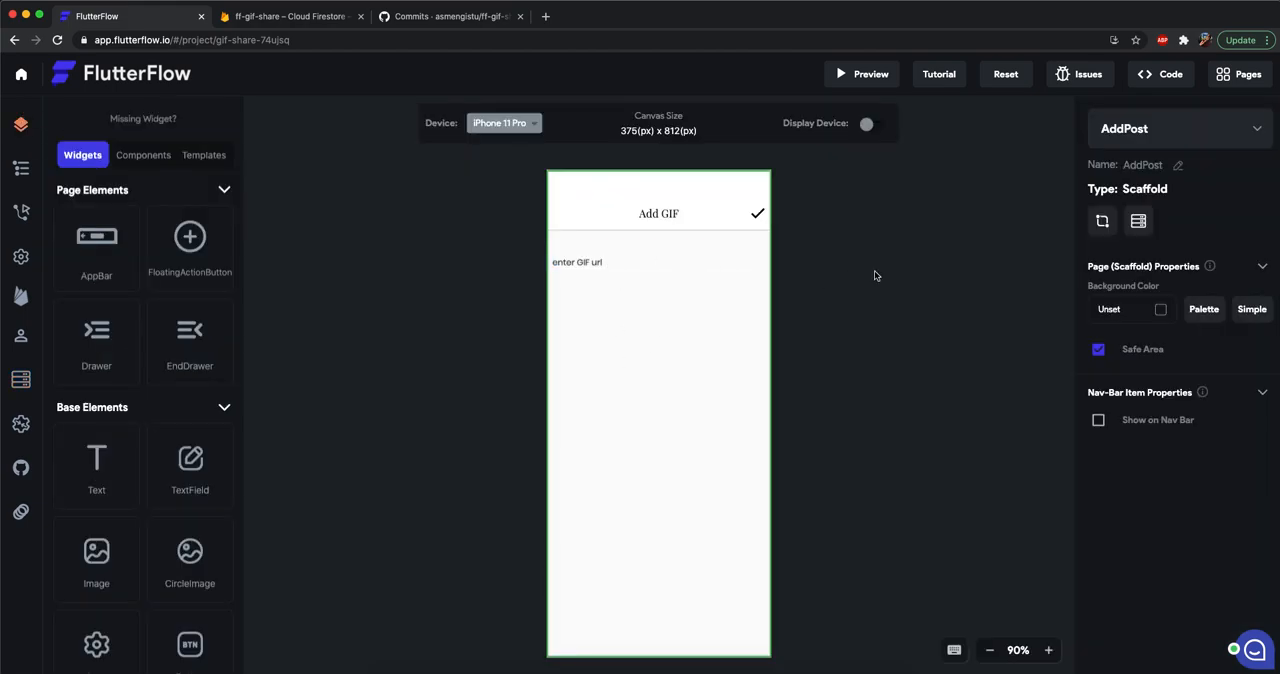
click(1152, 124)
click(1131, 106)
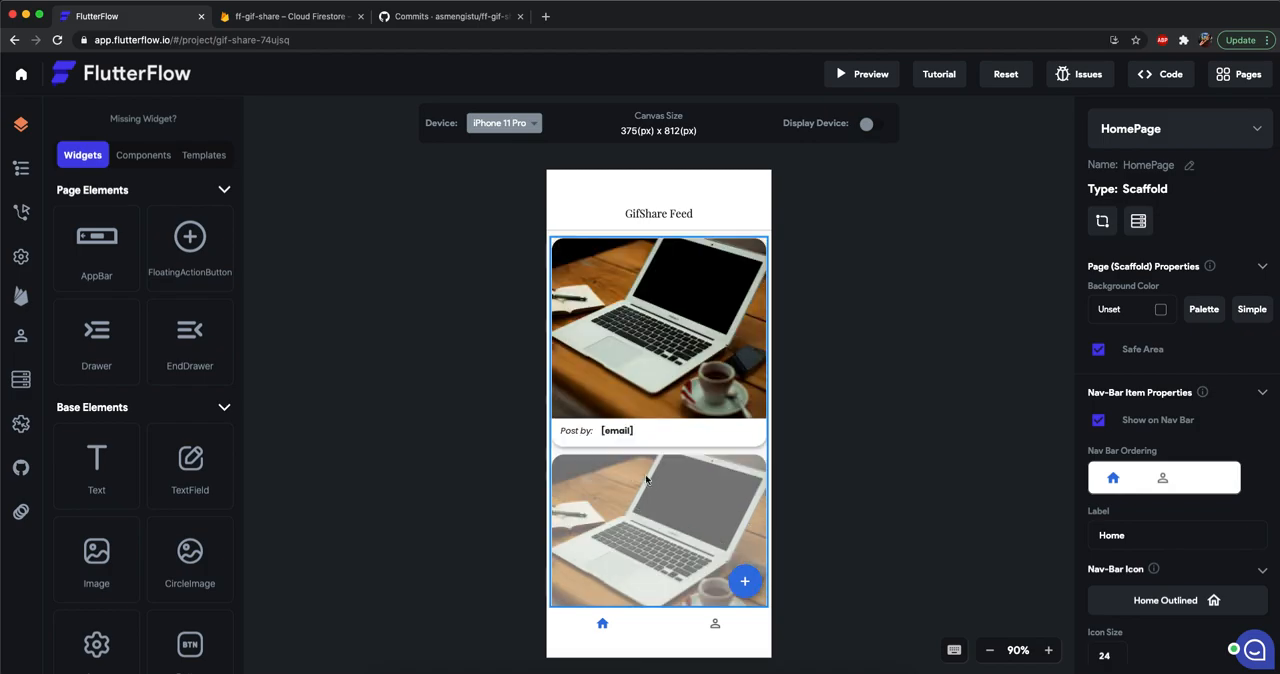
click(712, 492)
click(1101, 222)
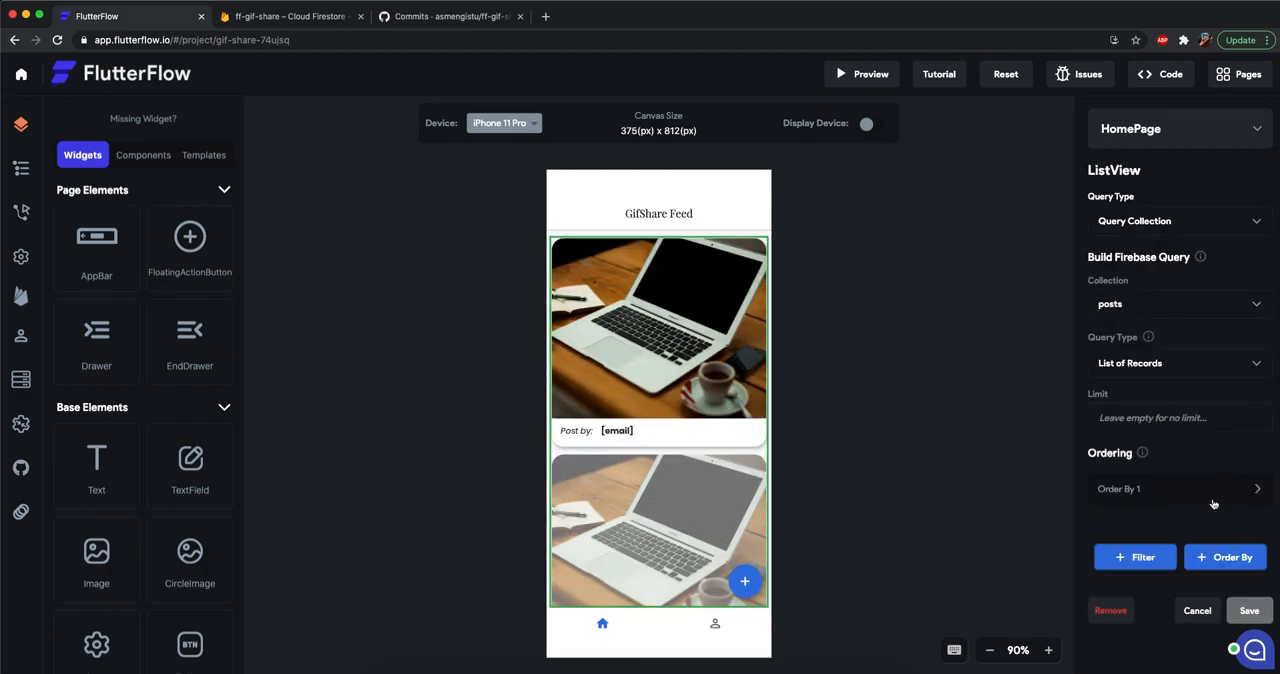
scroll(1220, 495, down, 1)
click(1221, 468)
scroll(1221, 477, down, 3)
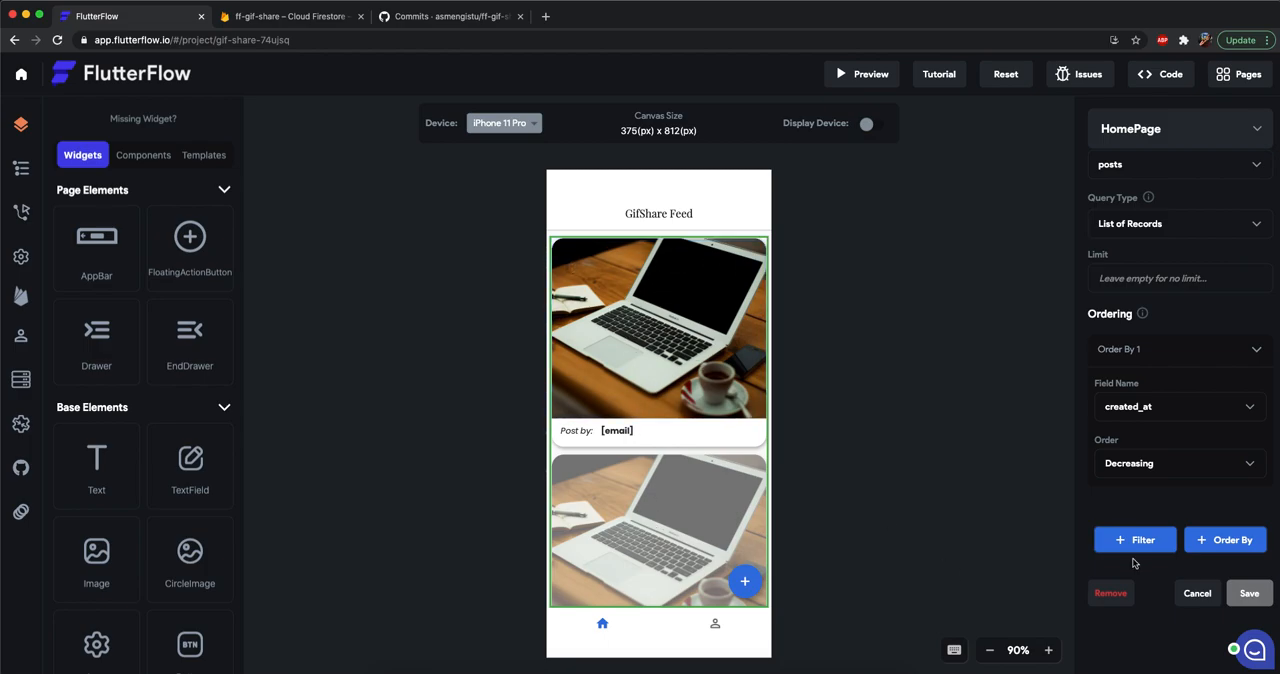
click(1198, 594)
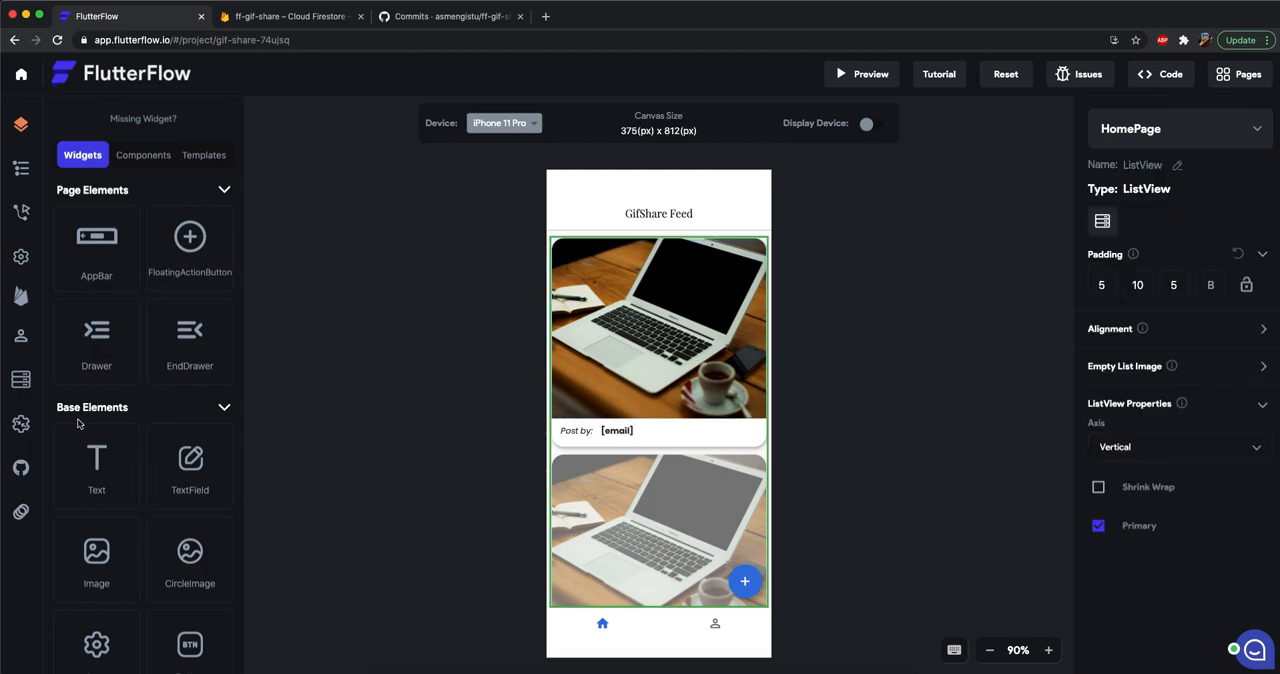
Show the GitHub configuration page and open the Add GIF page with its URL field active in the emulator app.
click(21, 467)
click(939, 185)
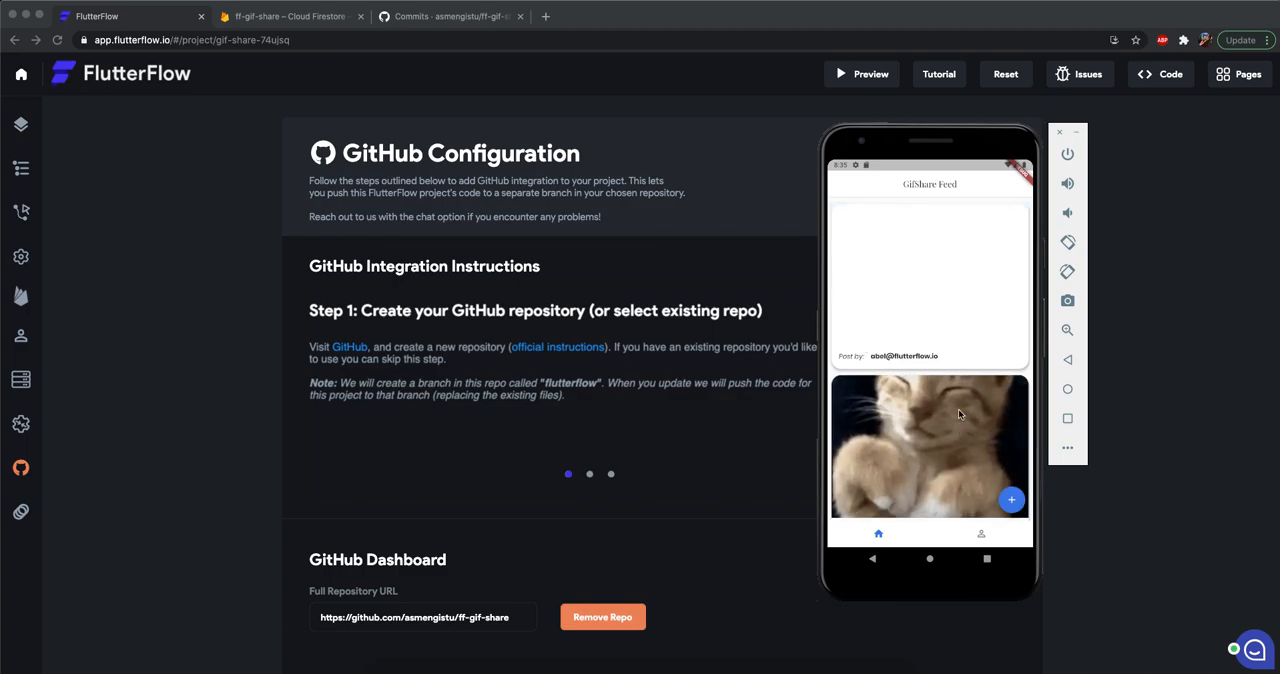
click(1012, 500)
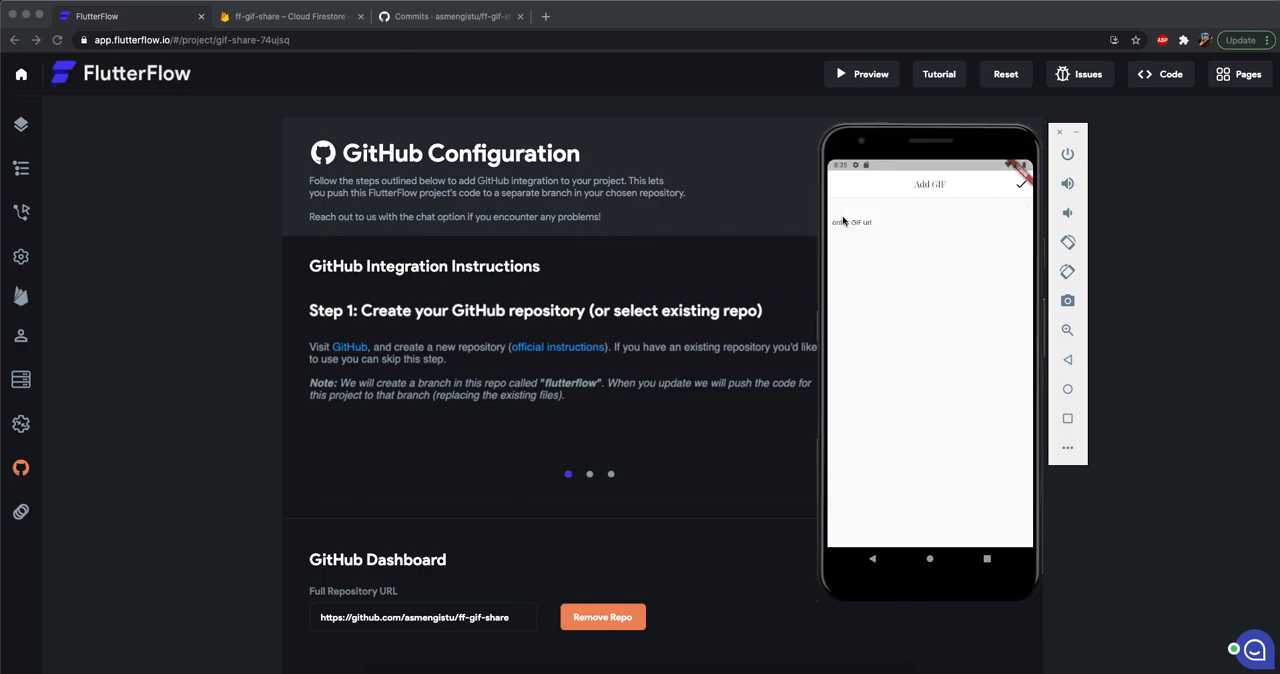
click(895, 229)
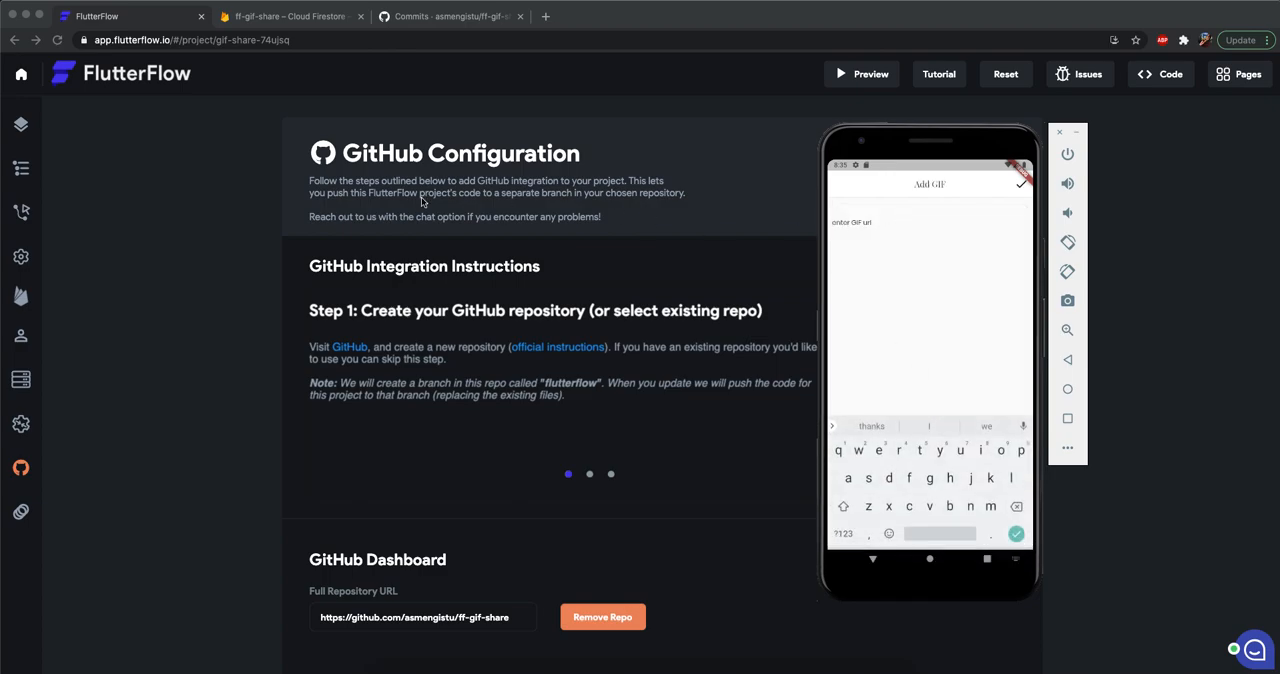
Go to GIPHY in a new browser tab, copy the GIF link of the trending Texas Longhorns flexing GIF, and close the tab.
click(216, 278)
key(super+t)
text(giph)
key(Return)
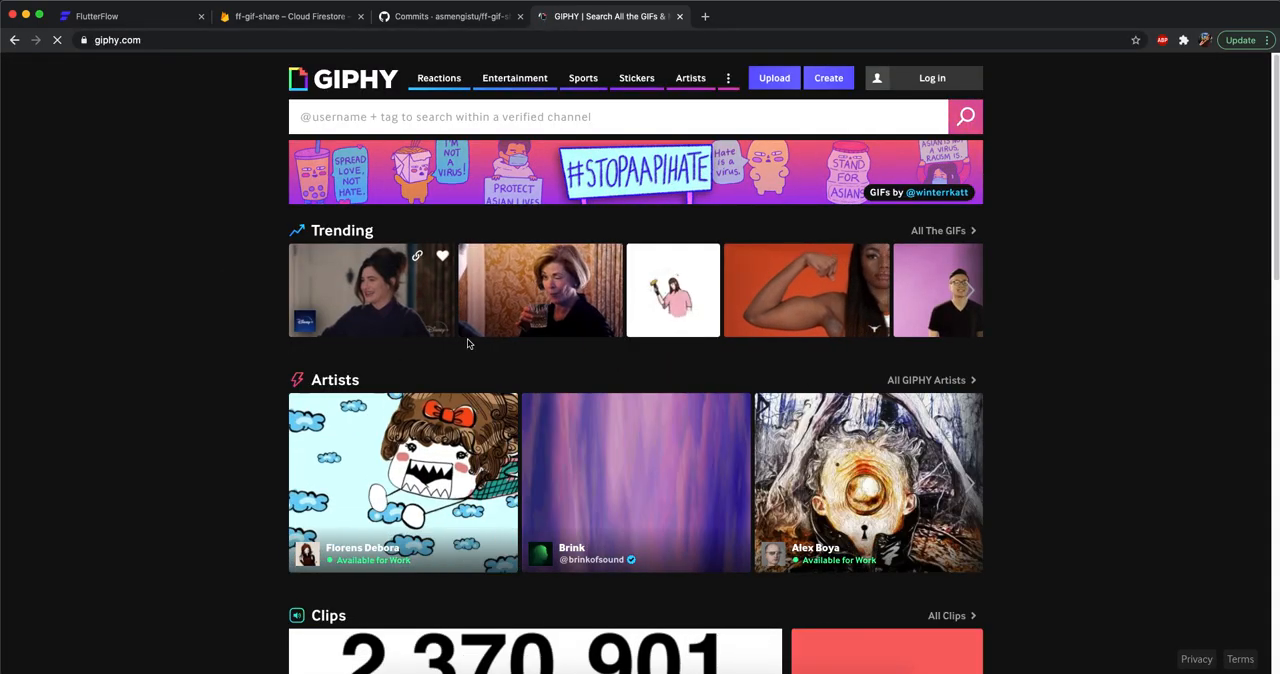
click(785, 278)
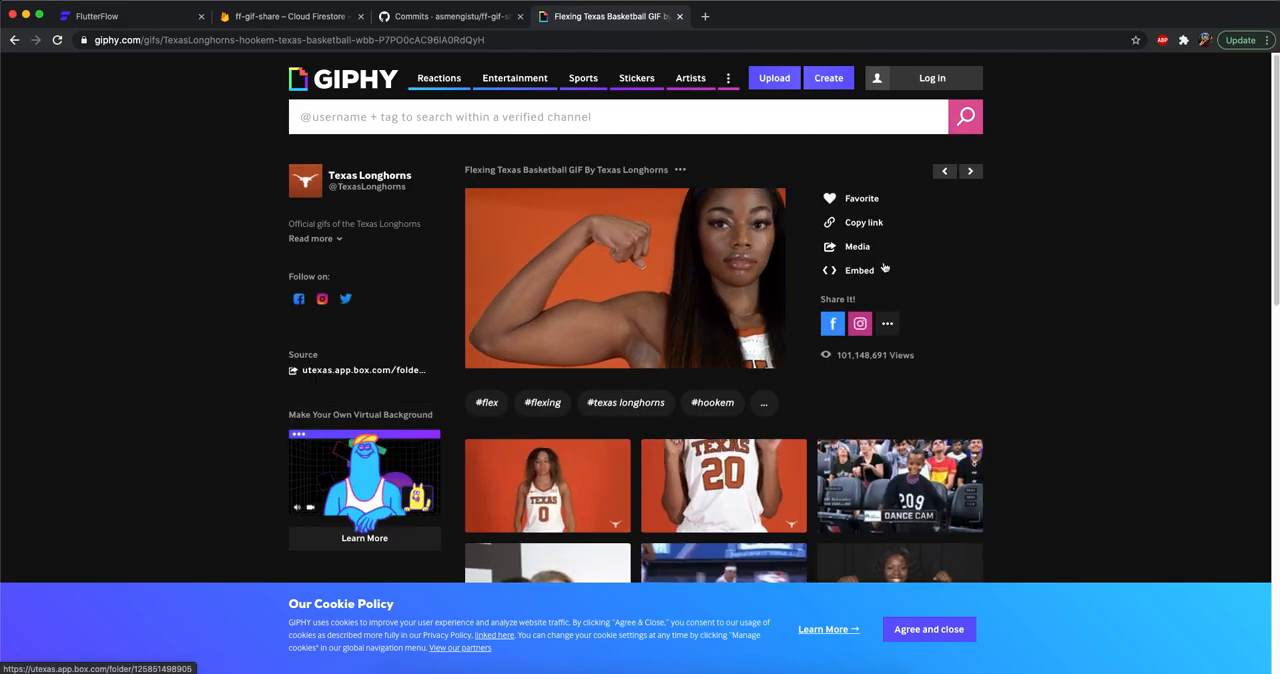
click(876, 228)
click(651, 273)
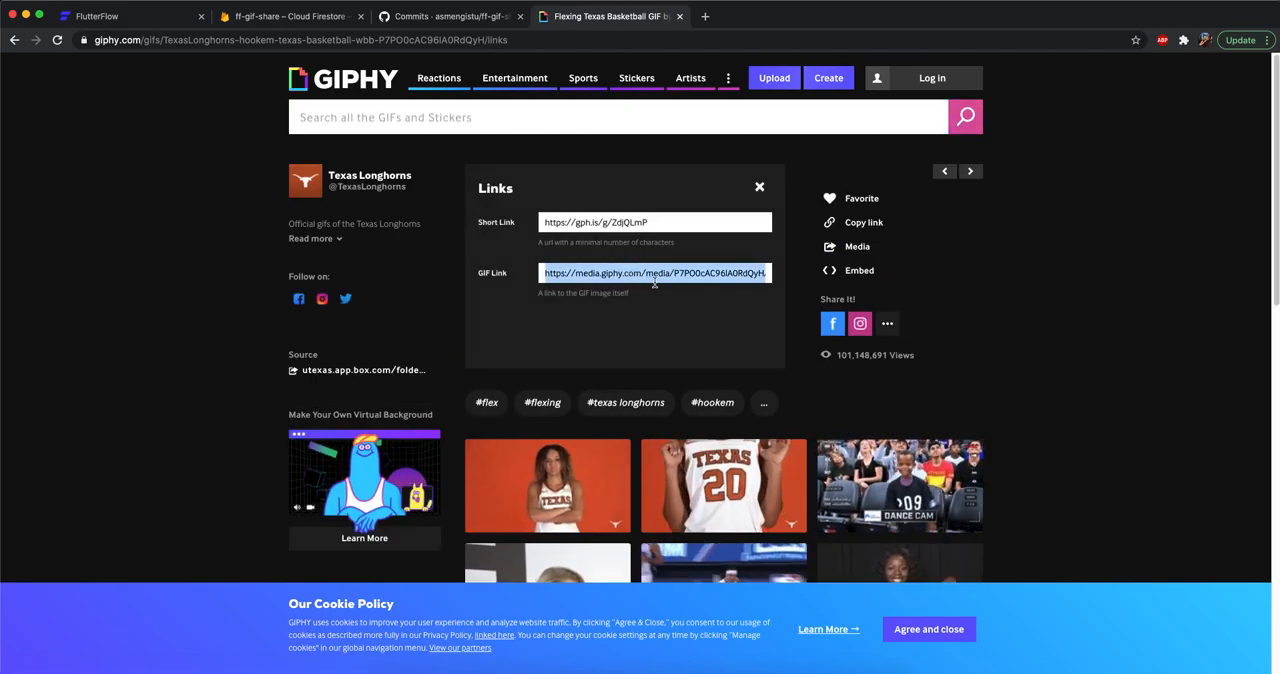
key(super+w)
Paste the copied GIF link into the emulator app's URL field and submit the post.
click(847, 205)
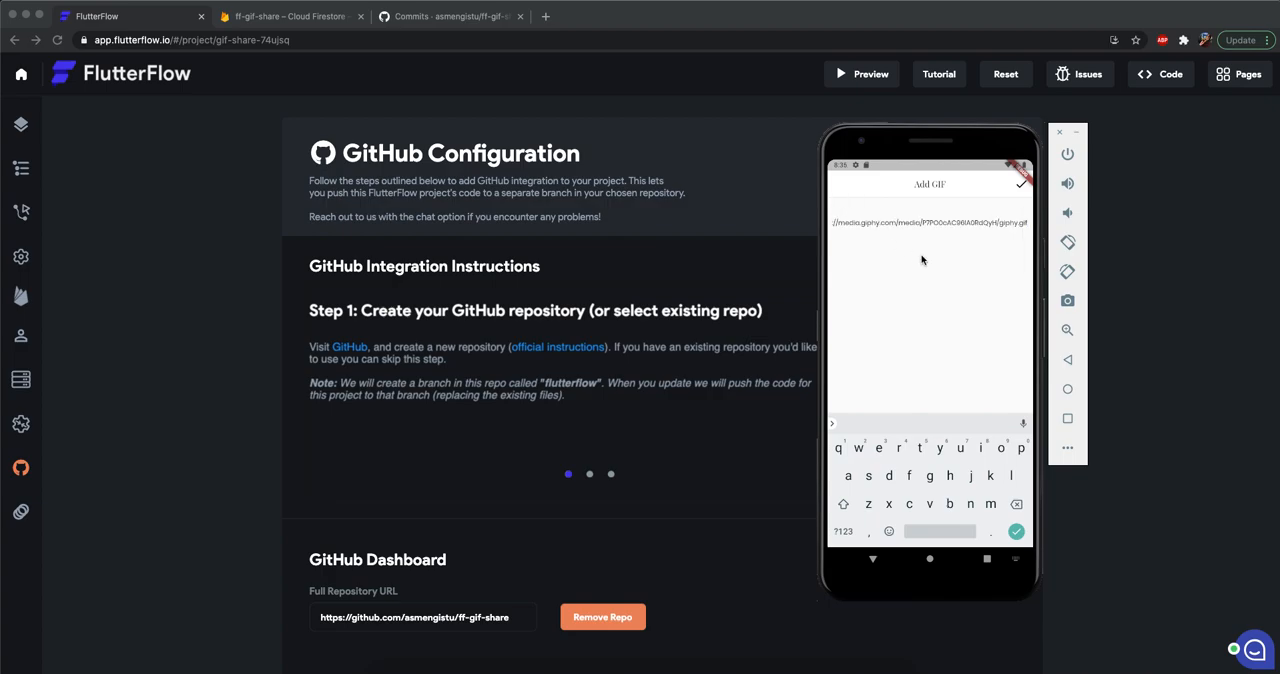
click(1019, 189)
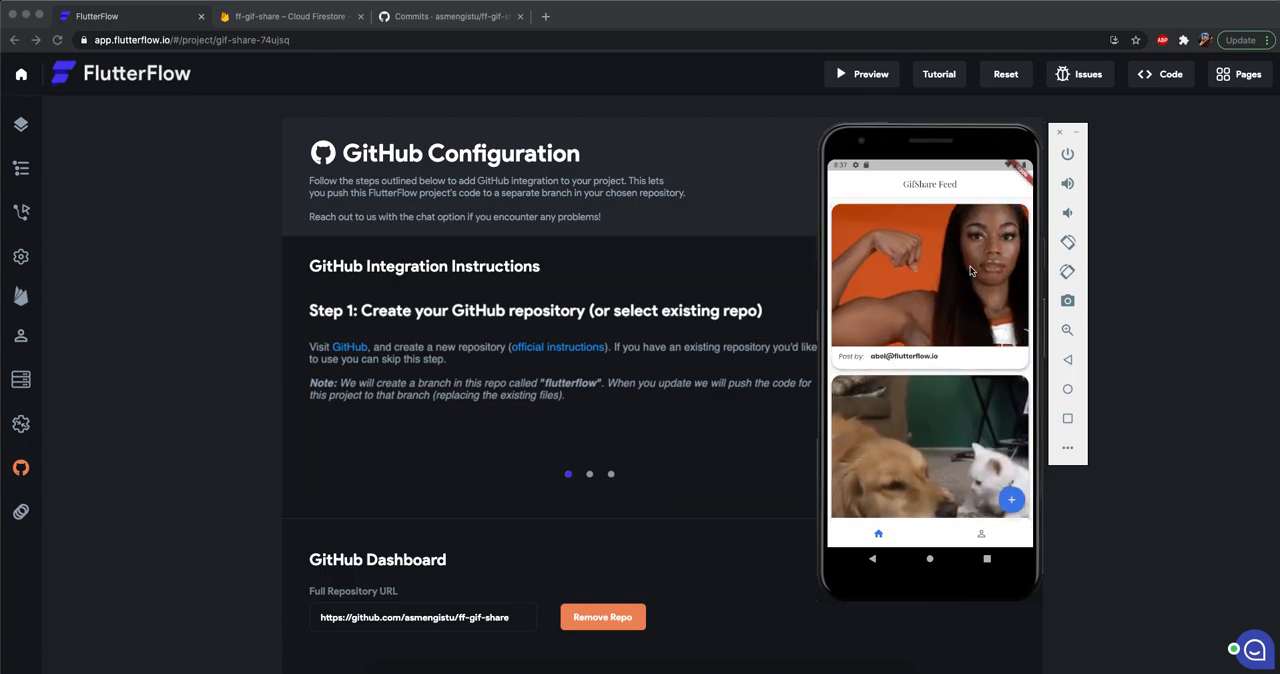
Check navigation in the emulator app by opening the Add GIF page from the feed and going back.
click(1011, 503)
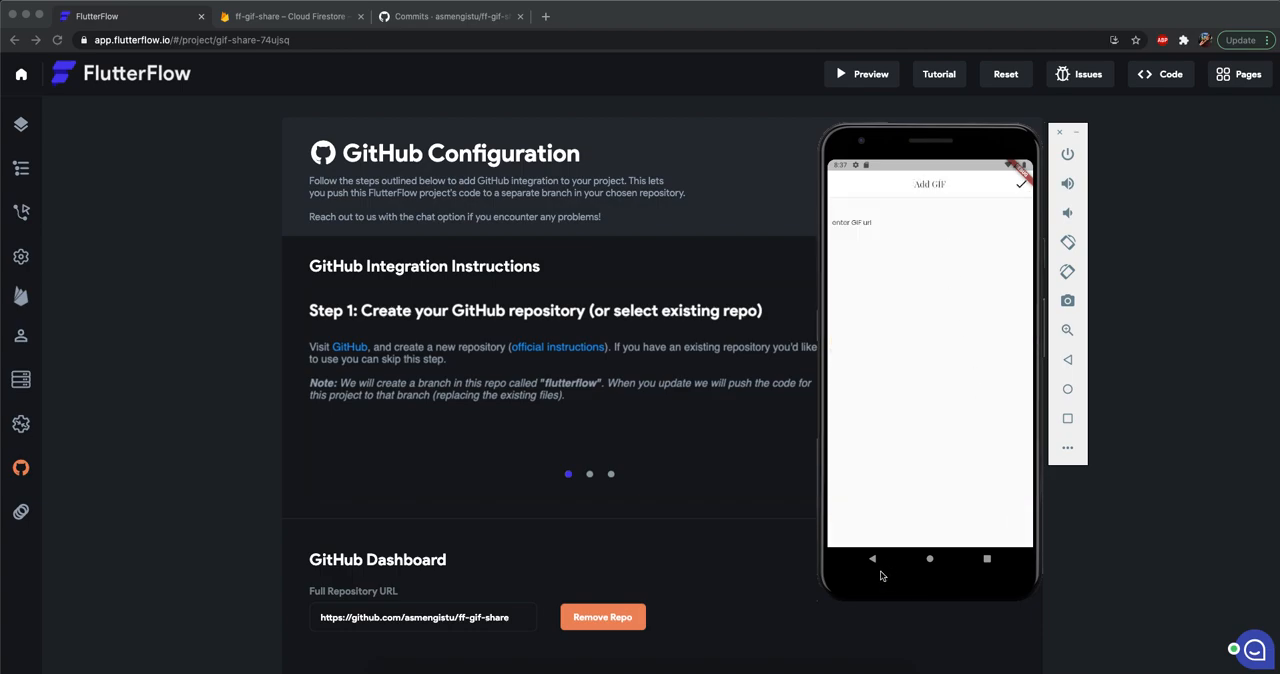
click(874, 560)
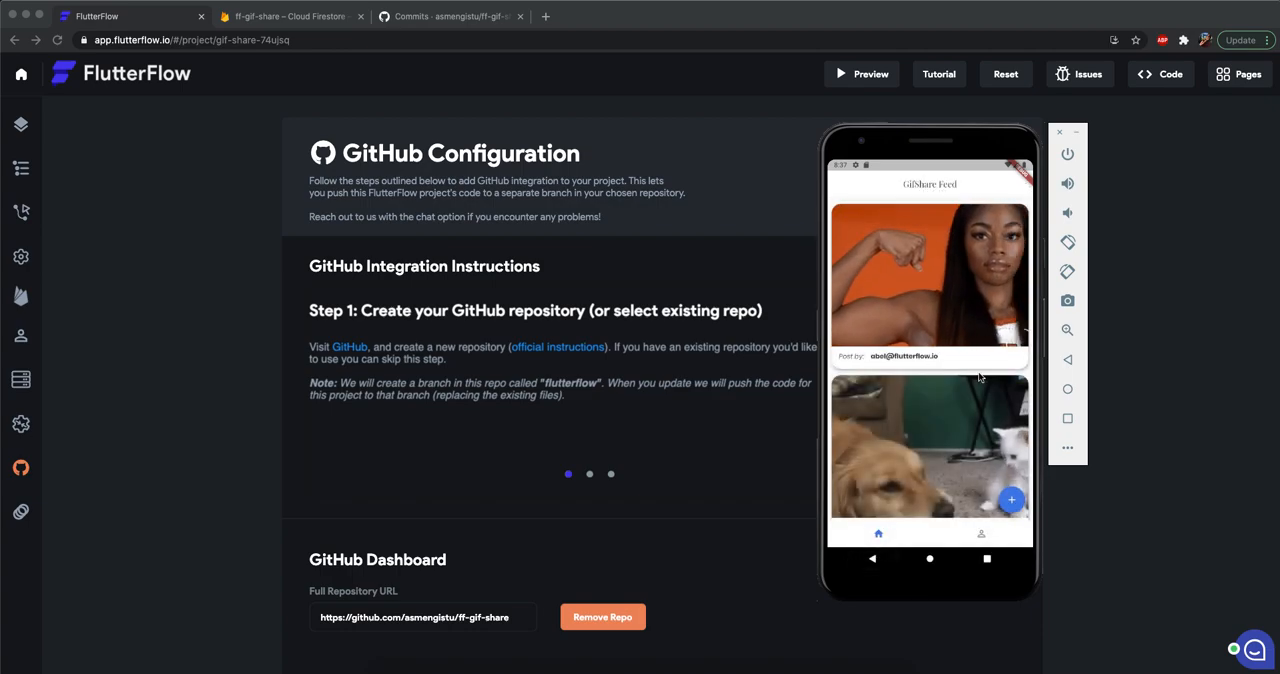
click(188, 331)
key(super+Tab)
click(1011, 501)
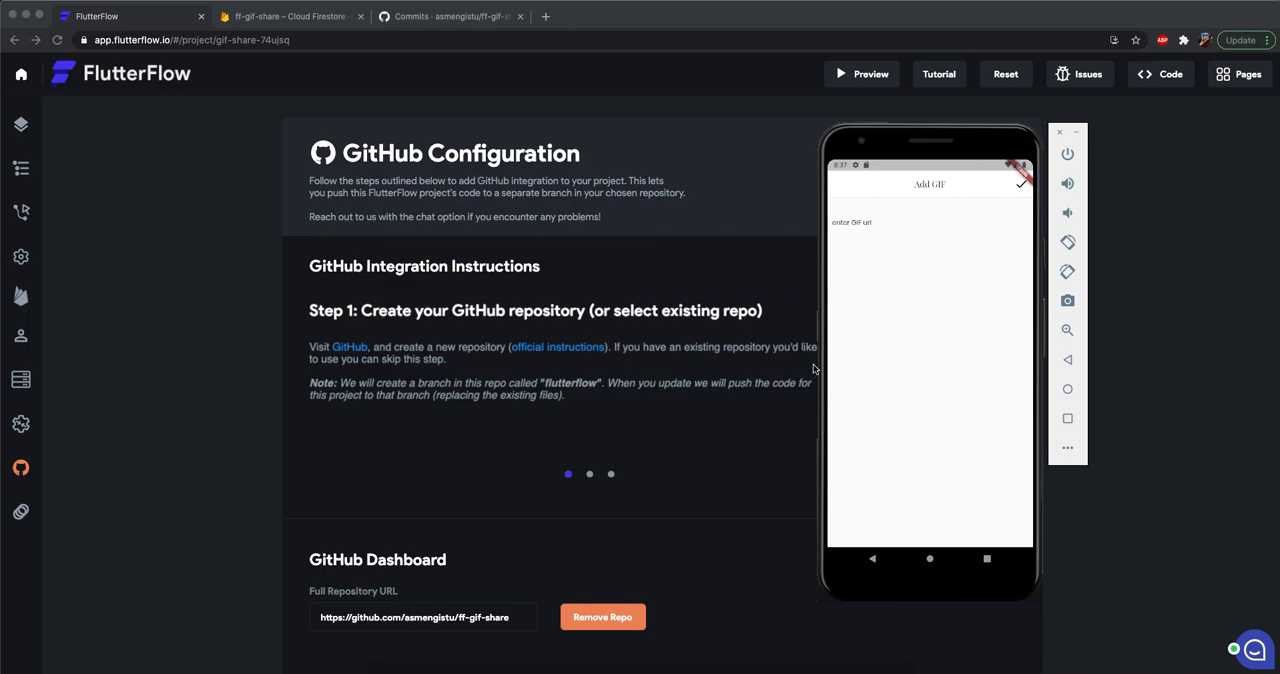
click(875, 561)
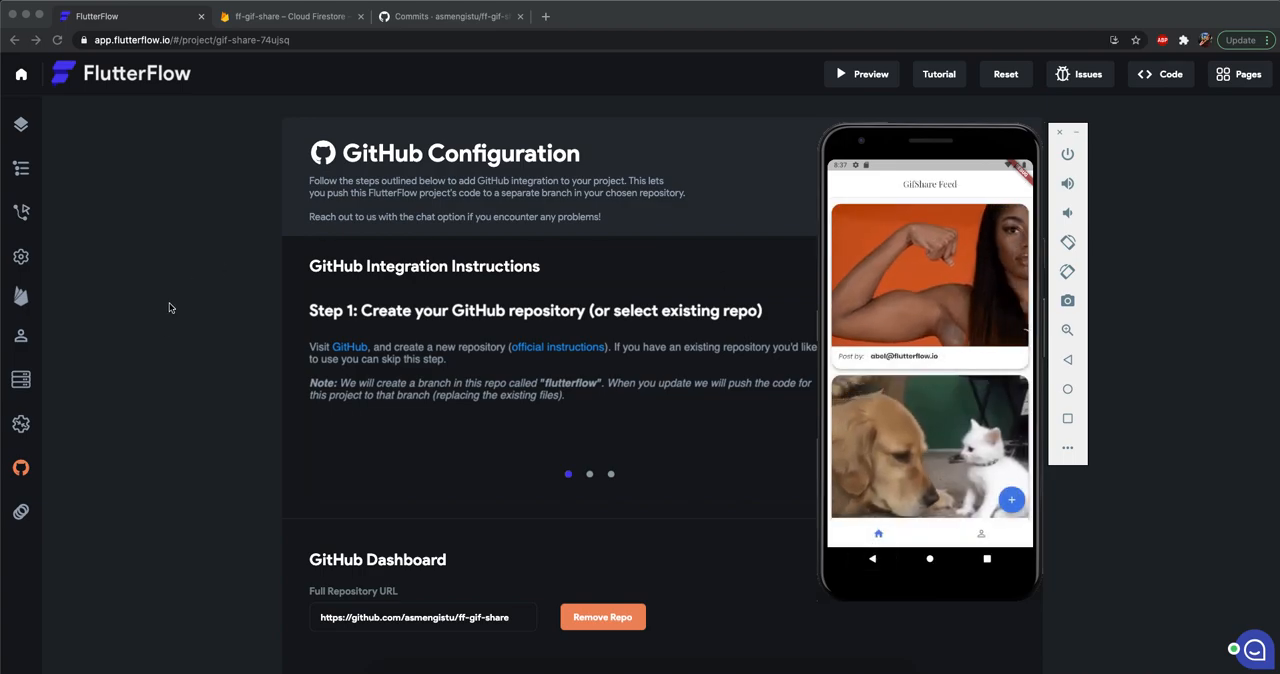
Enable Show Default Button for the AddPost page's app bar.
click(171, 300)
click(21, 126)
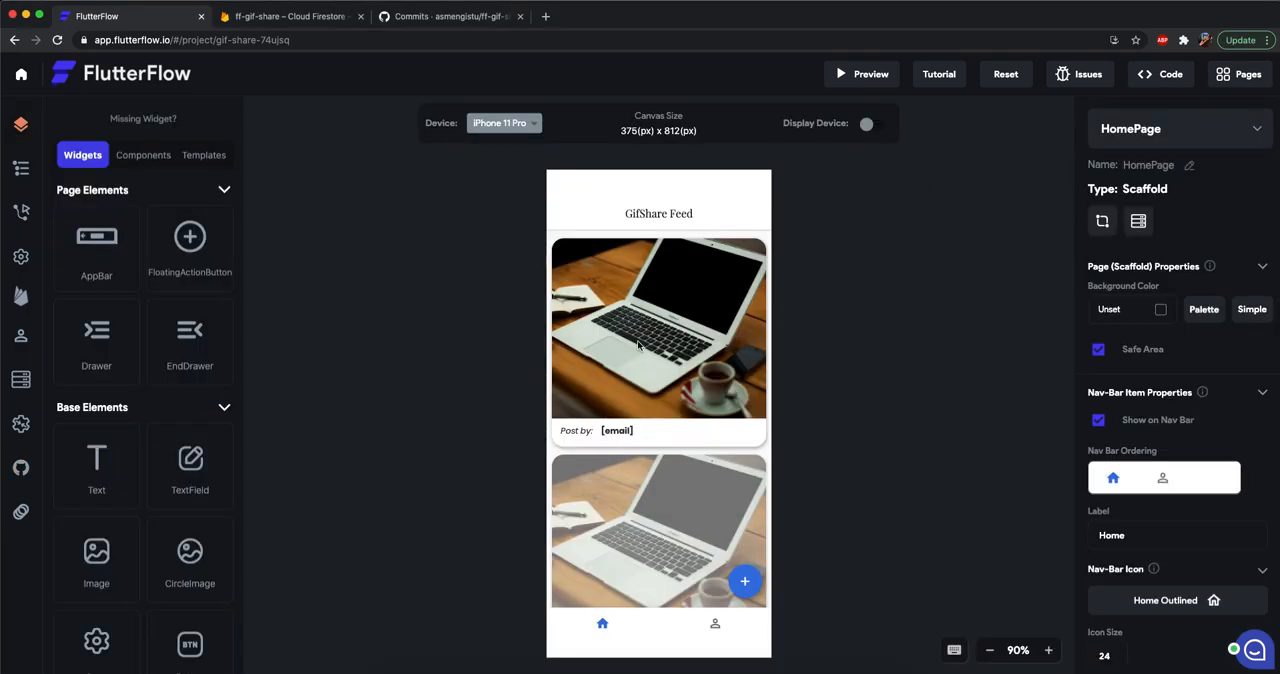
click(1155, 128)
click(1124, 224)
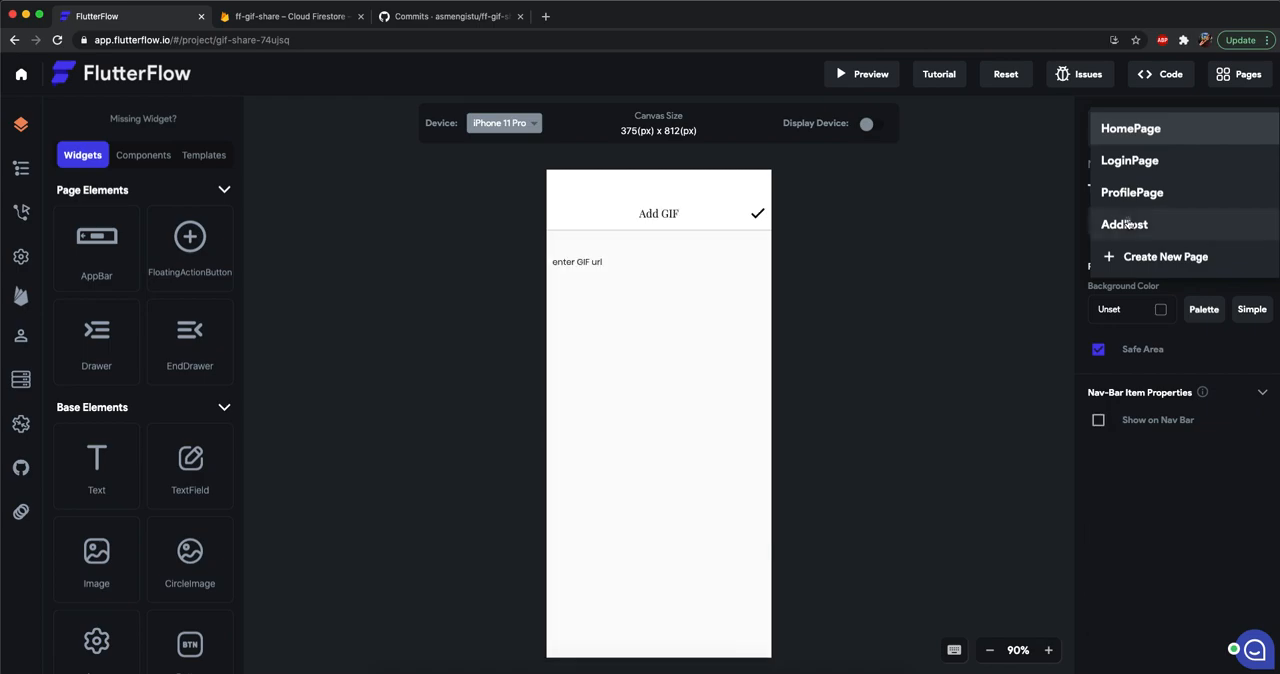
click(627, 213)
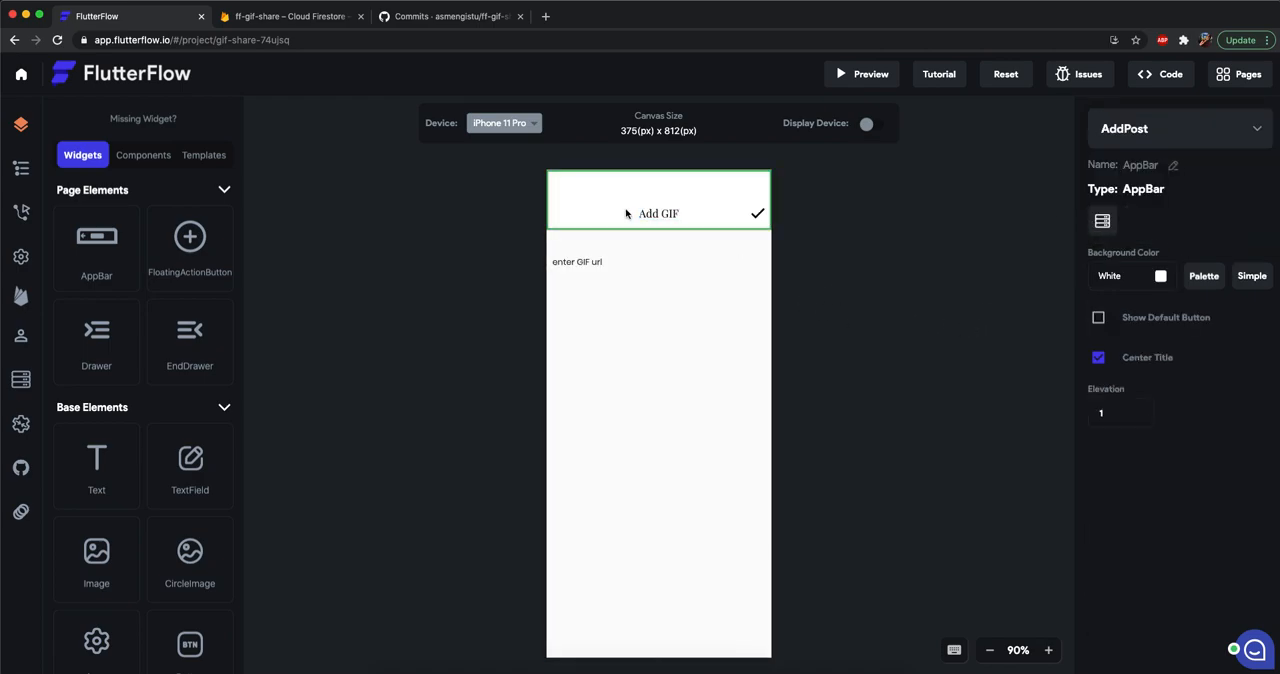
click(1099, 318)
click(922, 329)
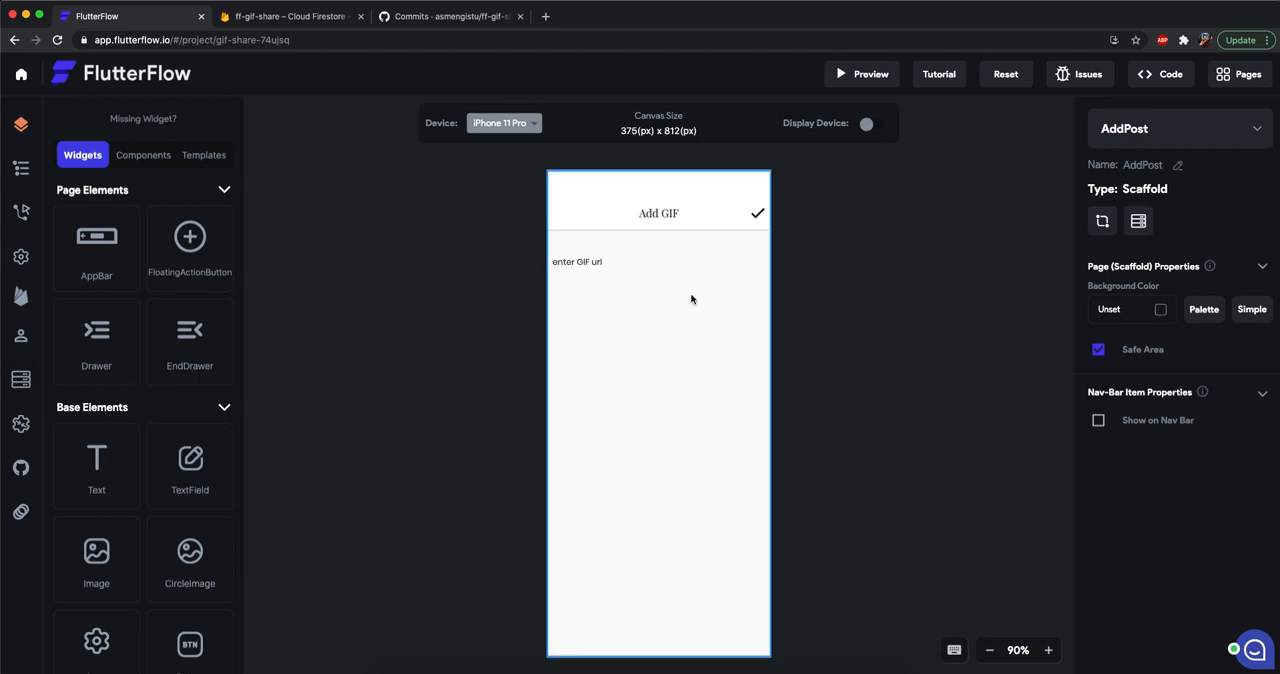
Add a GridView below the Edit Profile button in the ProfilePage's ListView.
click(1156, 132)
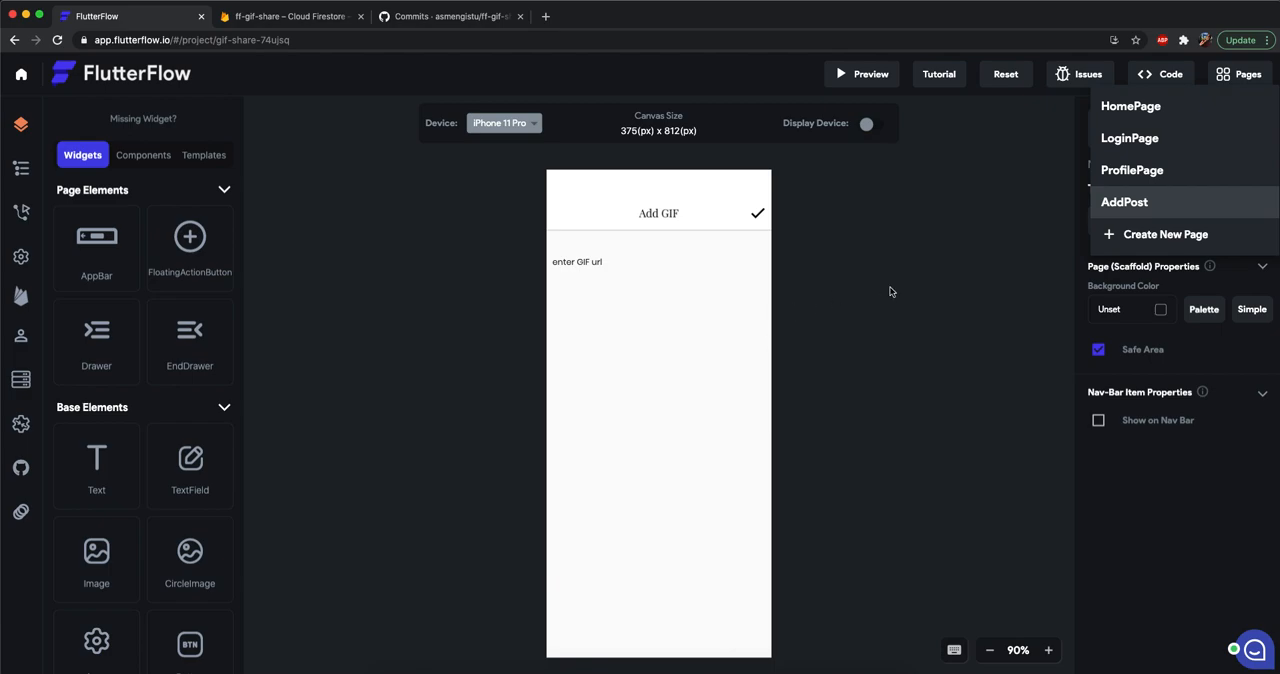
click(1128, 172)
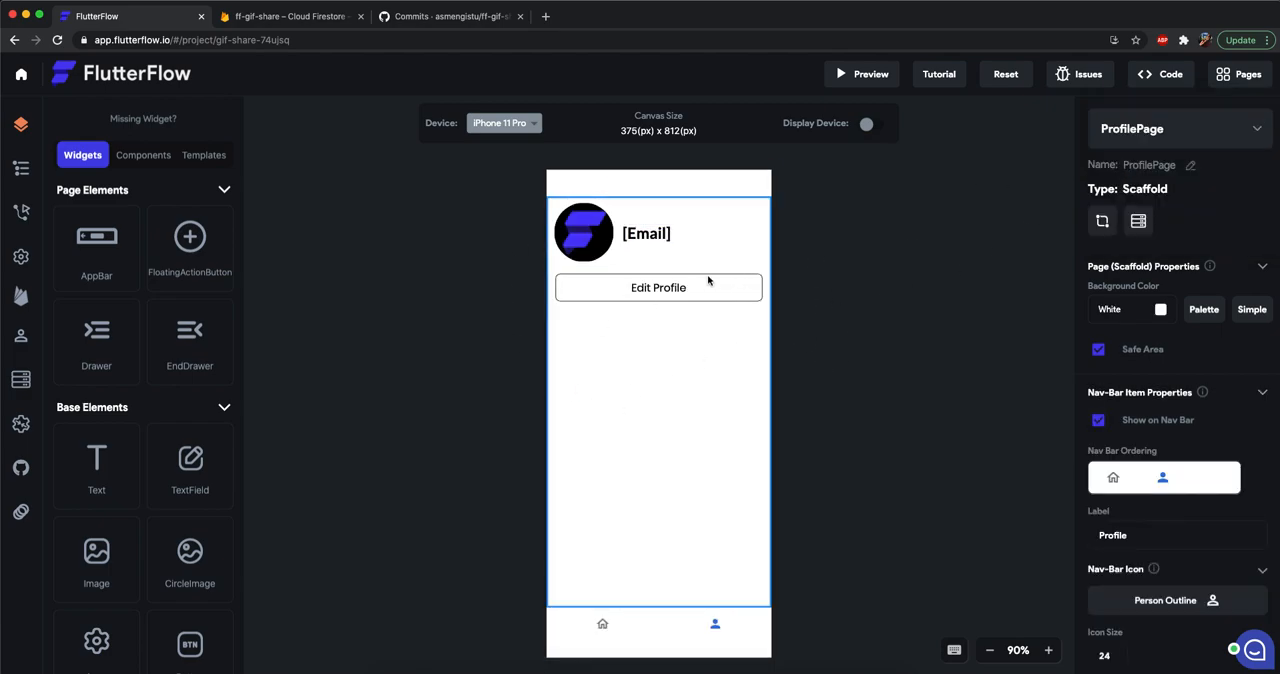
click(620, 227)
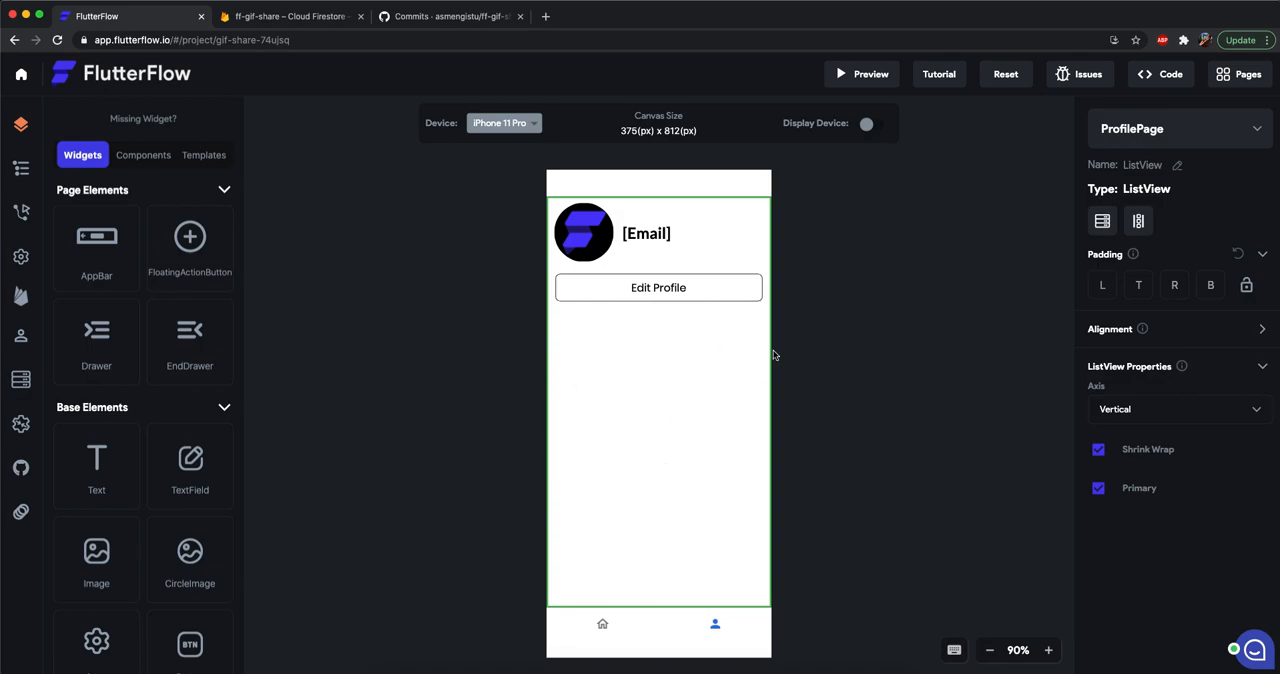
scroll(140, 323, down, 10)
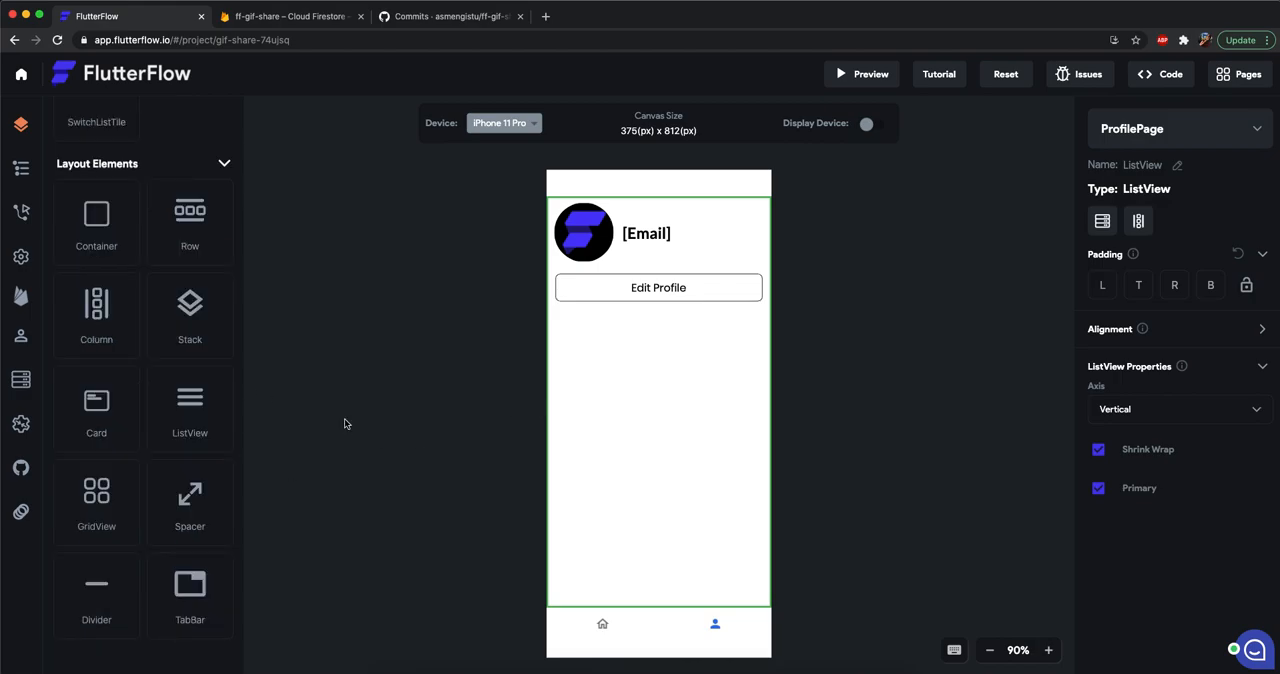
drag(96, 497, 678, 431)
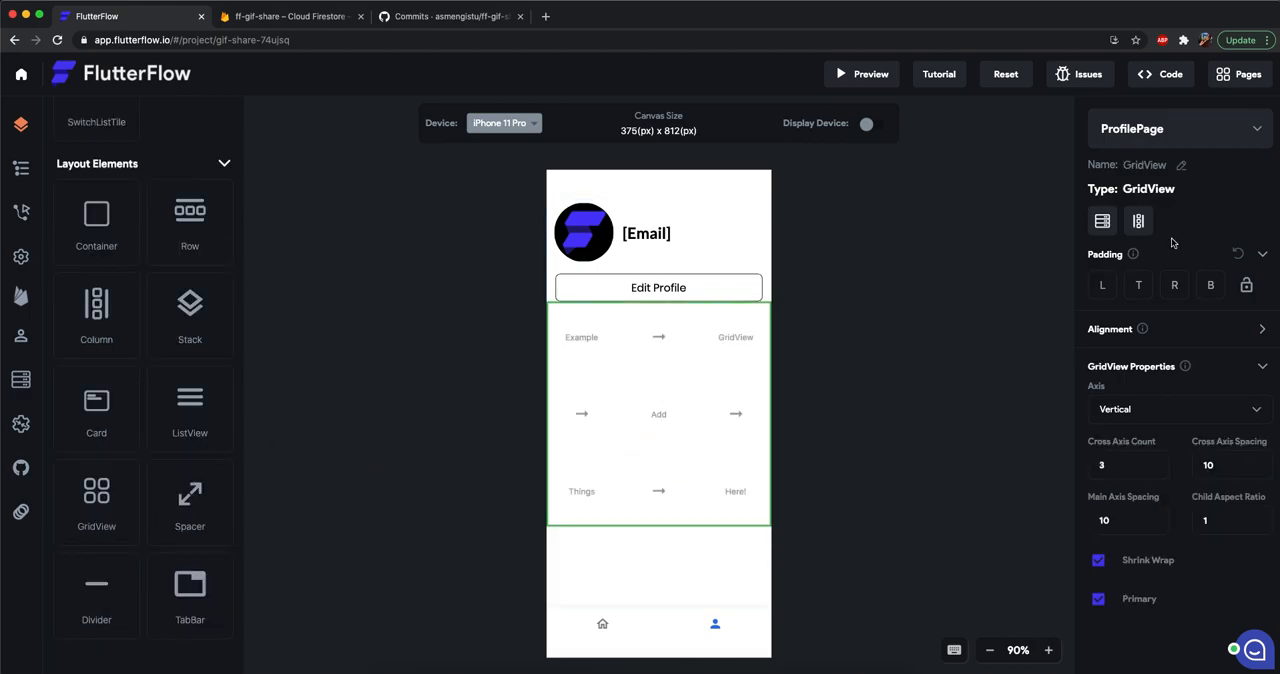
Set the GridView's top padding to 30.
text(20)
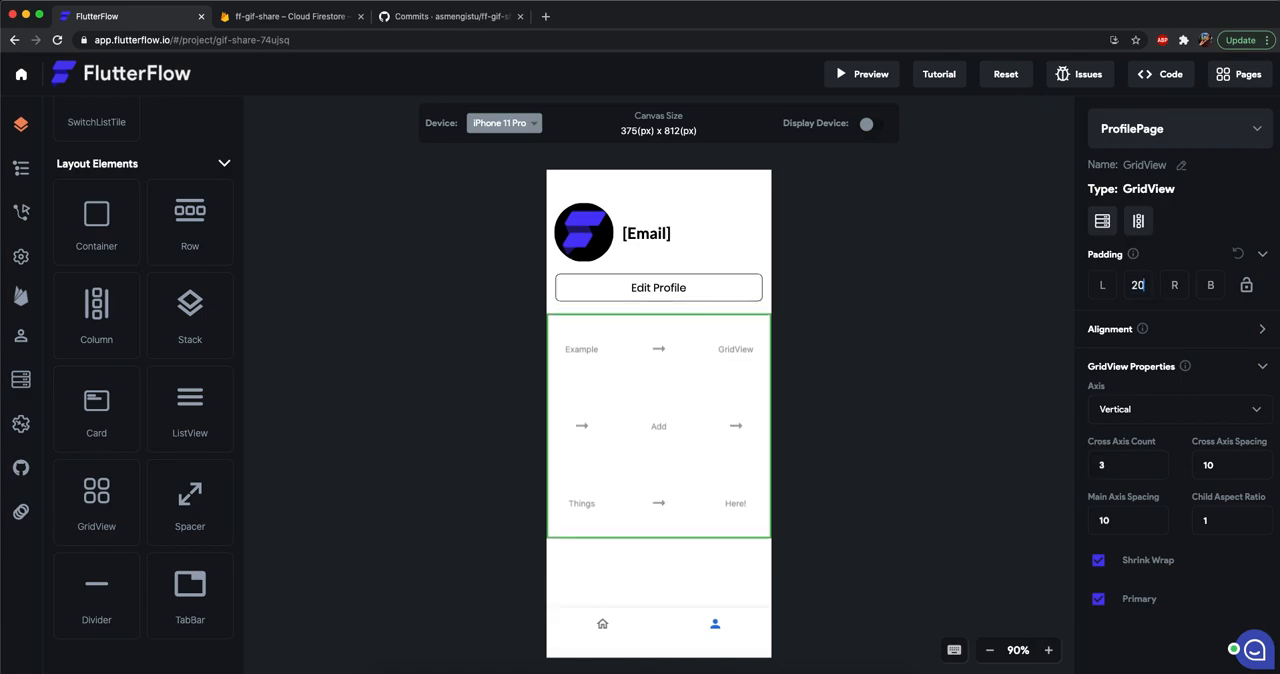
key(BackSpace)
key(BackSpace)
text(30)
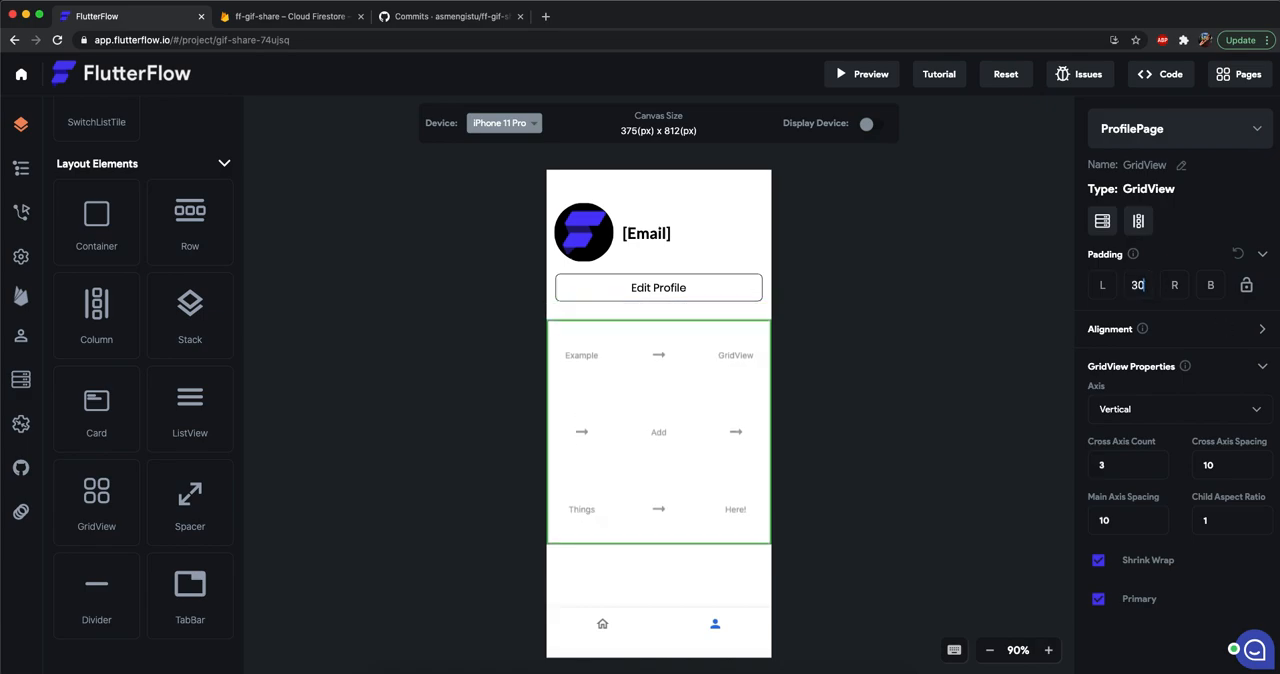
click(795, 407)
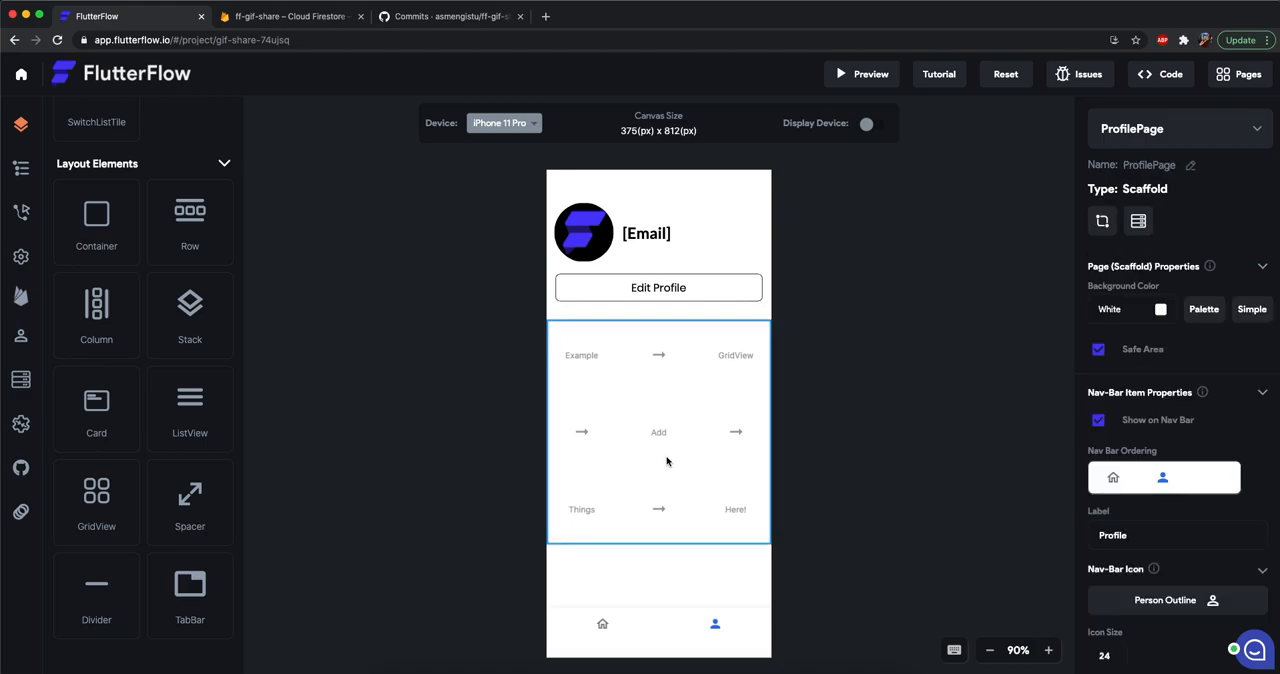
Give the ProfilePage GridView a Query Collection backend query on the posts collection with query type List of Records.
click(598, 355)
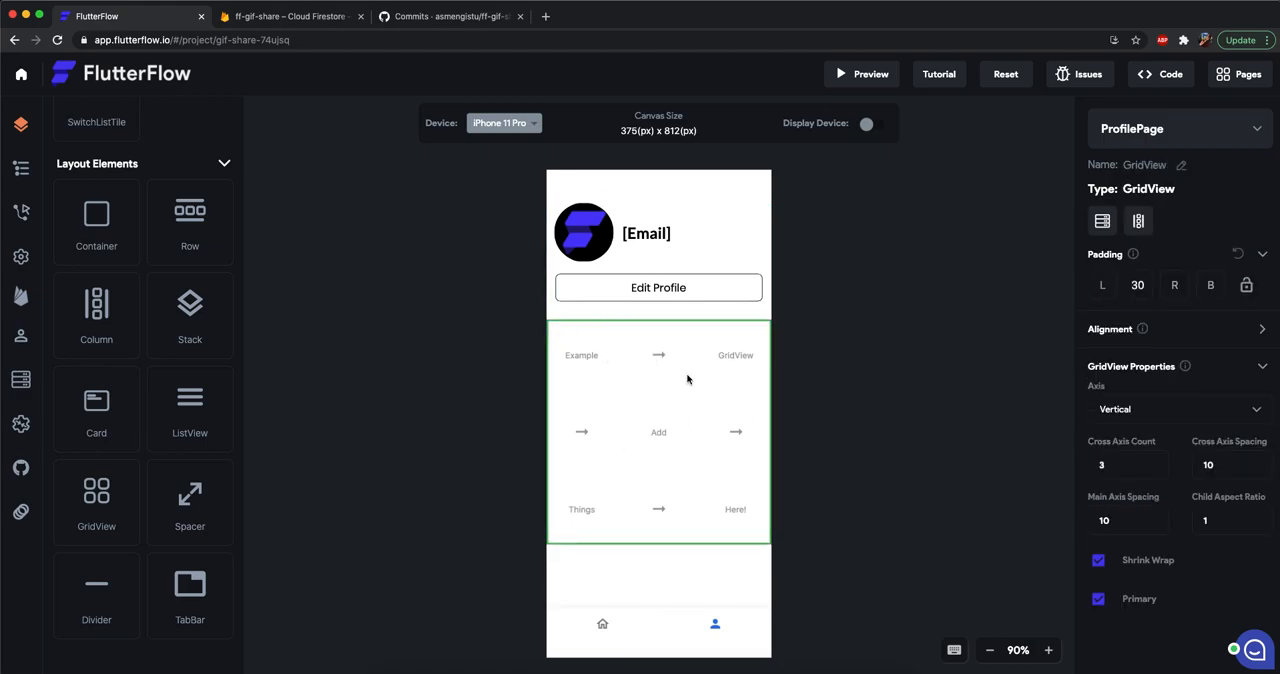
click(1104, 222)
click(1106, 221)
click(1125, 218)
click(1141, 305)
click(1118, 338)
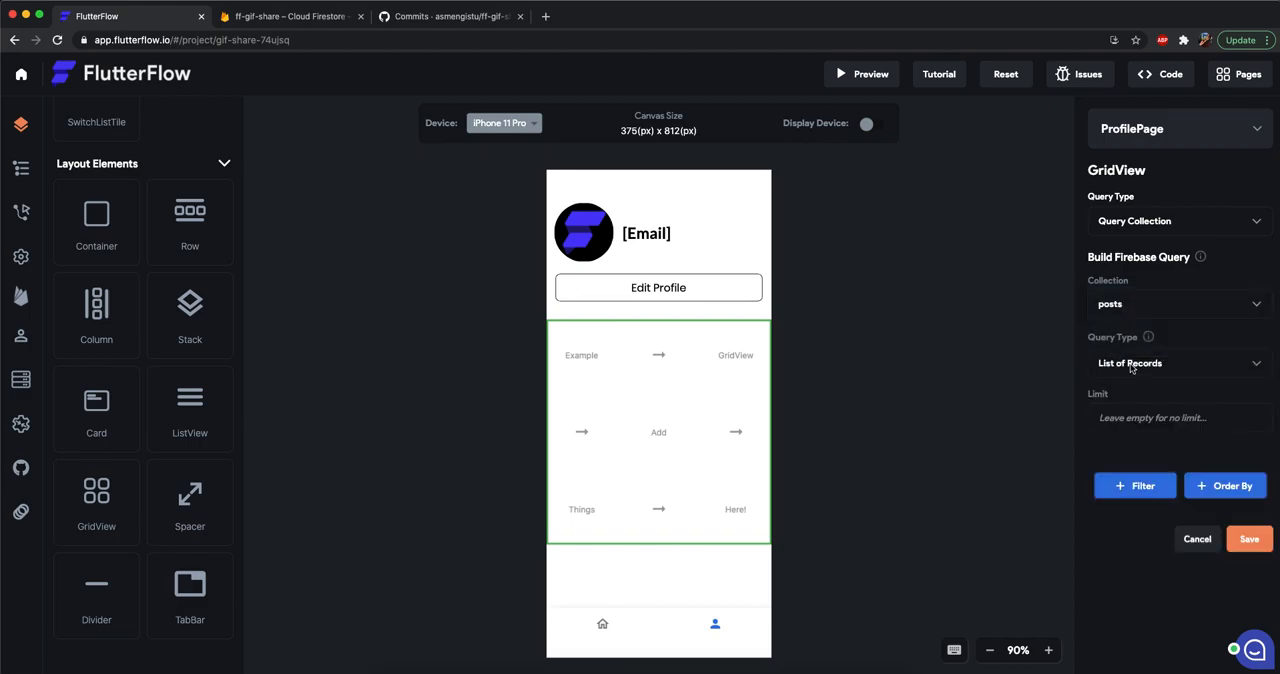
click(1221, 501)
scroll(1155, 505, down, 1)
click(1129, 522)
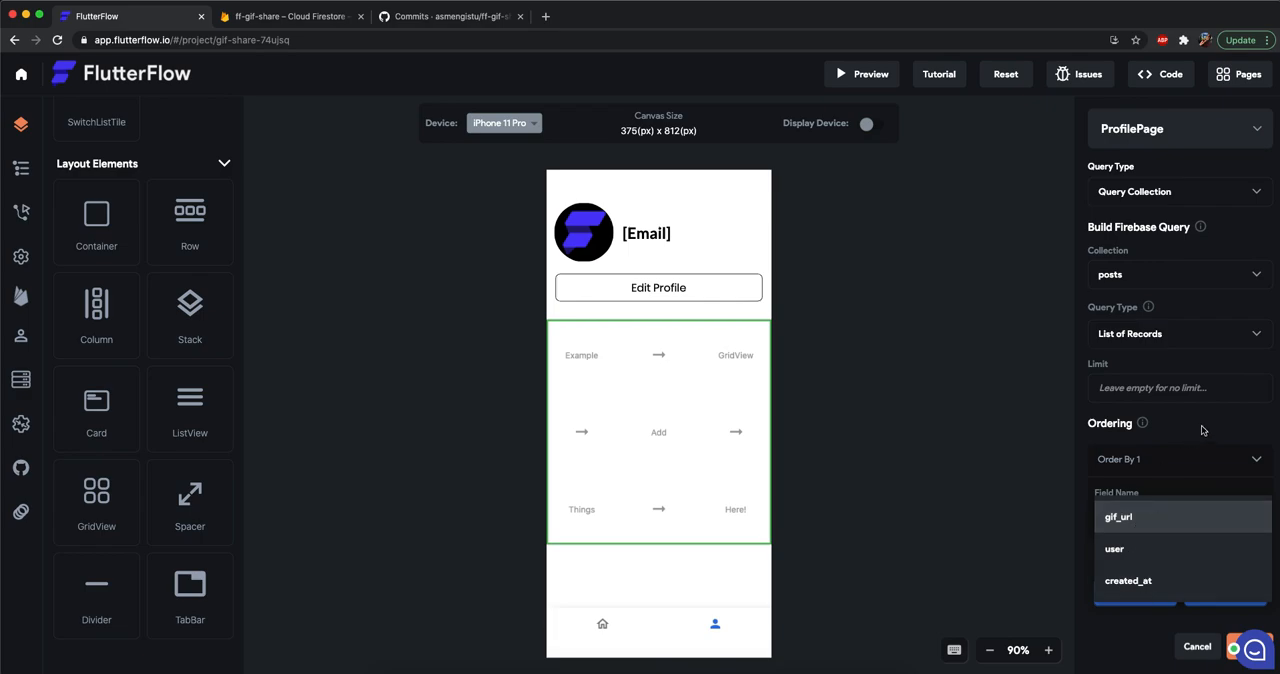
click(1143, 594)
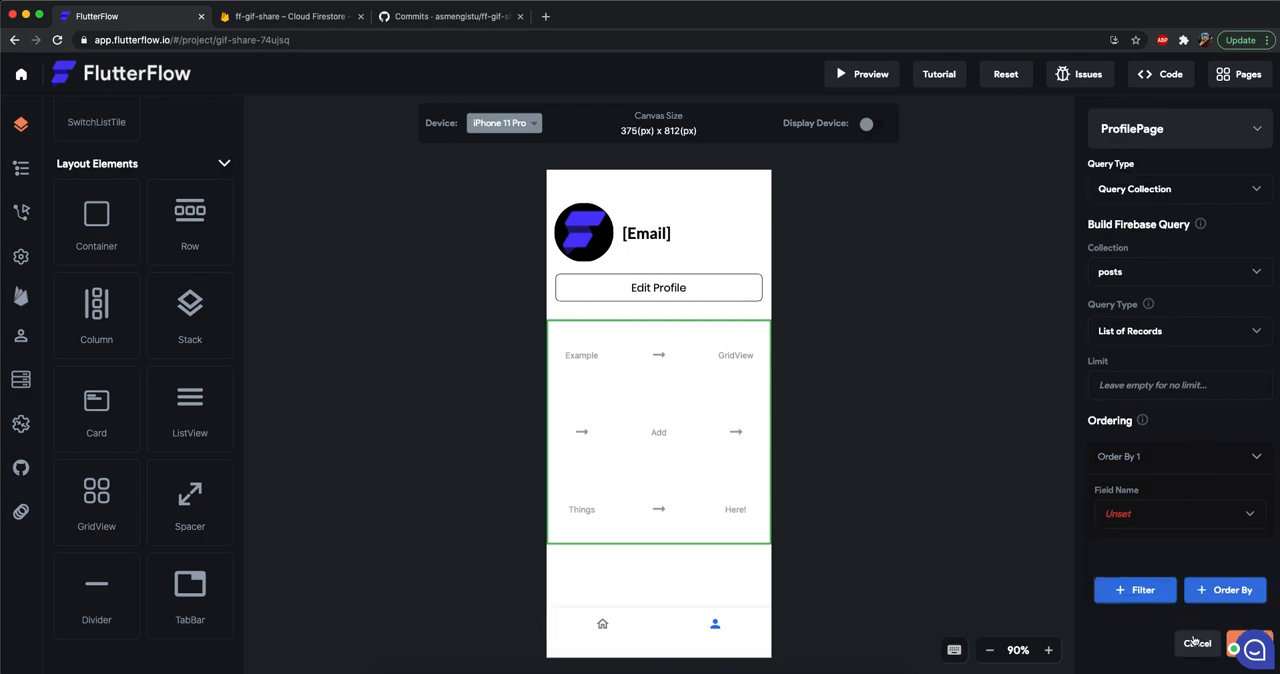
click(1222, 456)
Add a filter to the GridView's posts query on the user field with the relation Equal To.
click(1147, 483)
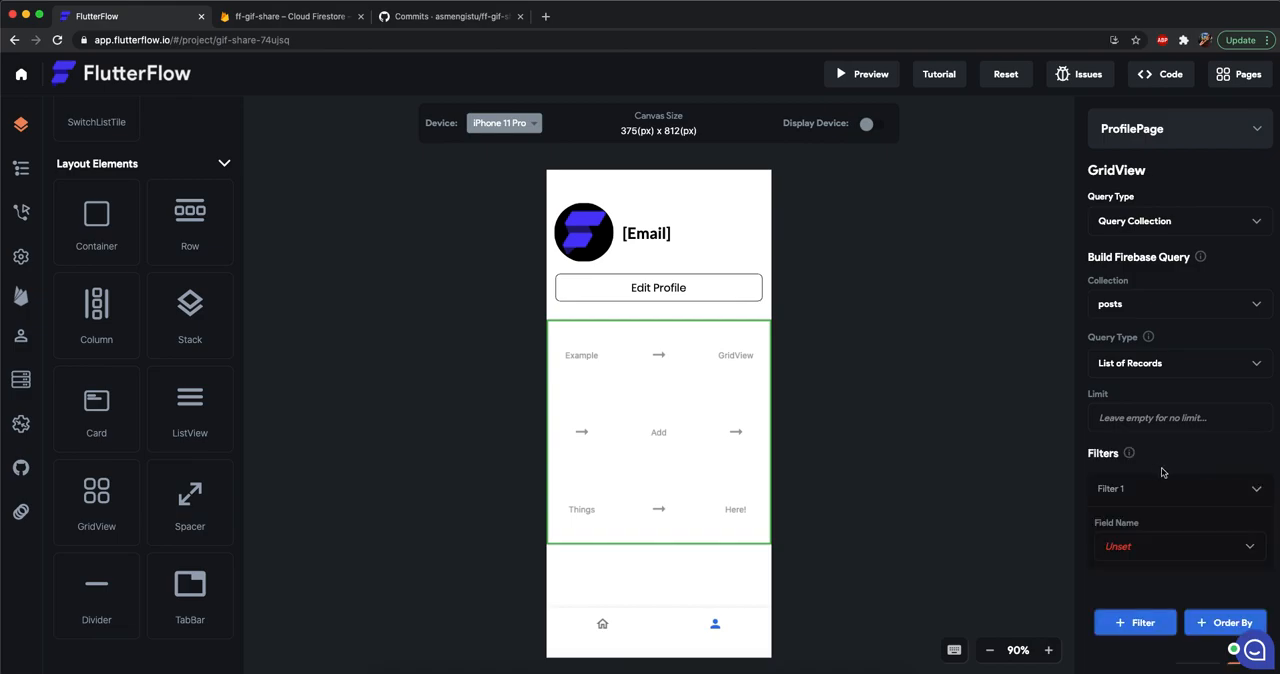
scroll(1128, 497, down, 2)
click(1140, 458)
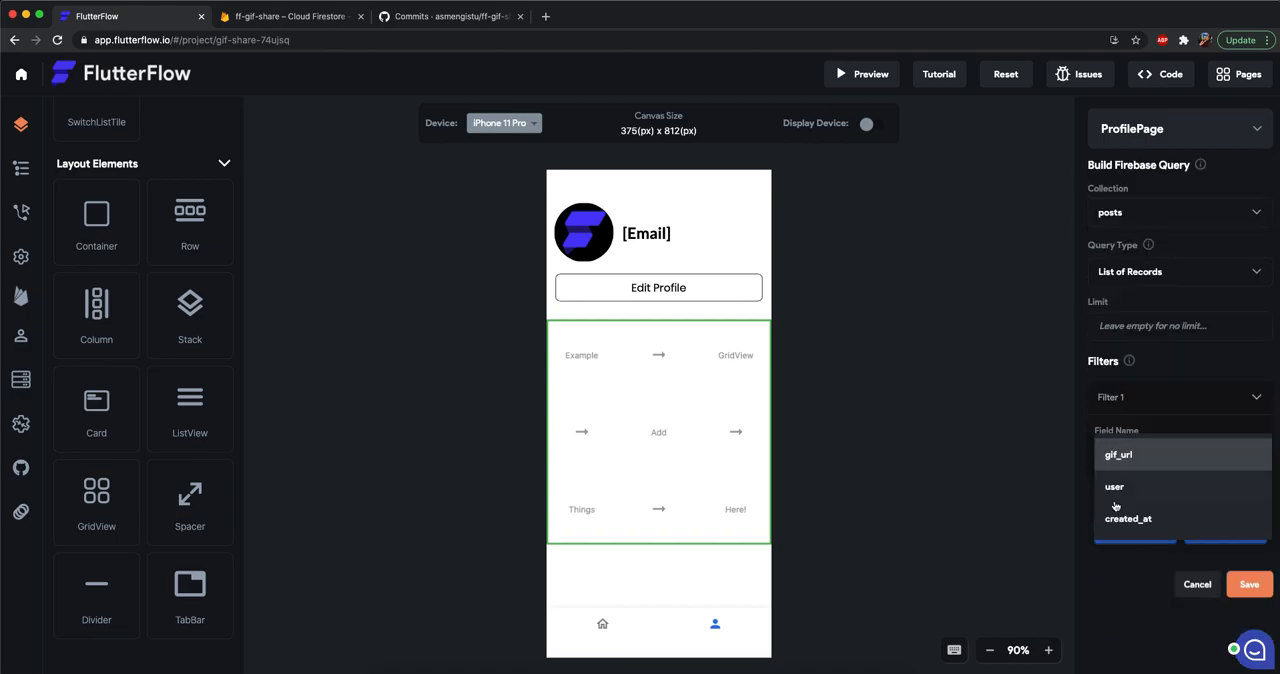
click(1137, 497)
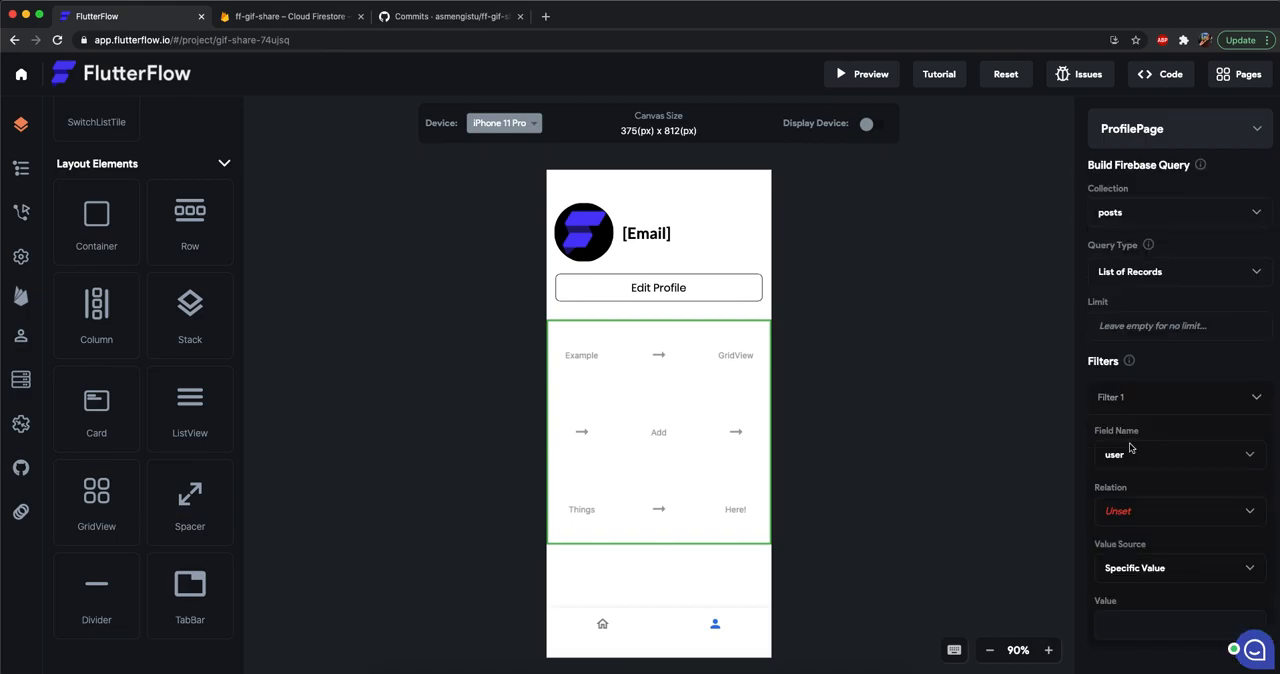
scroll(1143, 492, down, 1)
click(1145, 488)
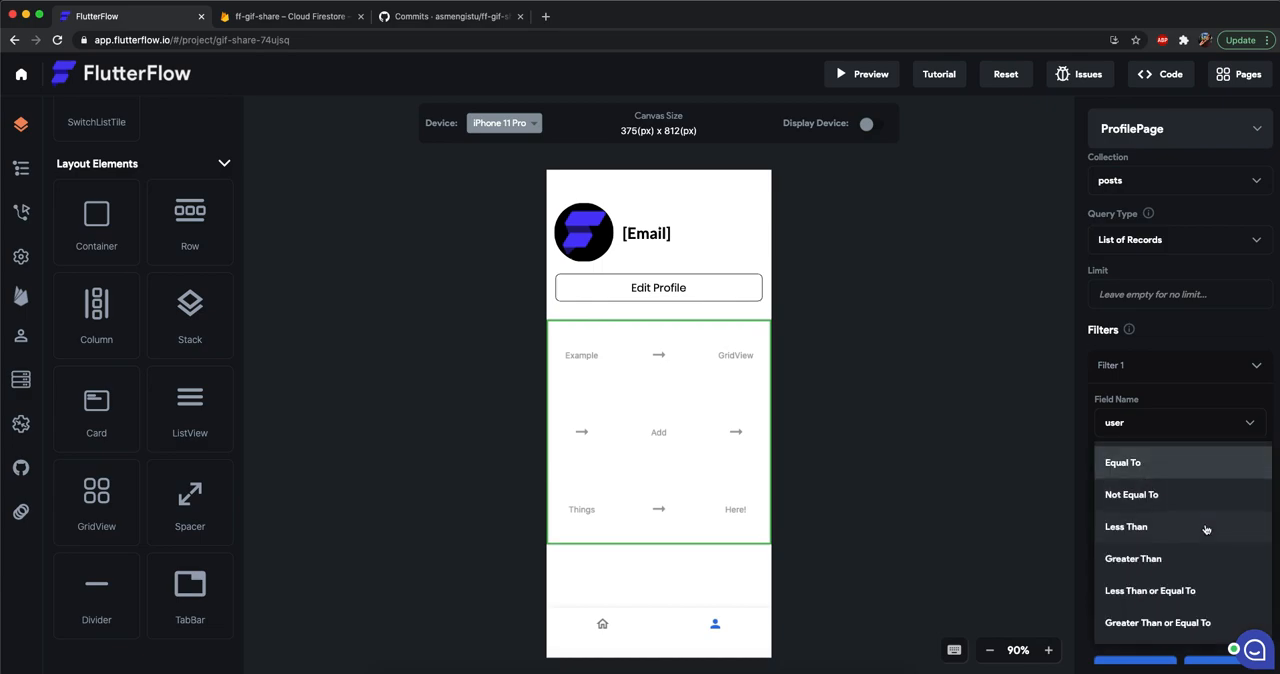
click(1131, 464)
Take the user filter's value from the Authenticated User variable's User Record Reference and save the query.
click(1134, 545)
click(1139, 569)
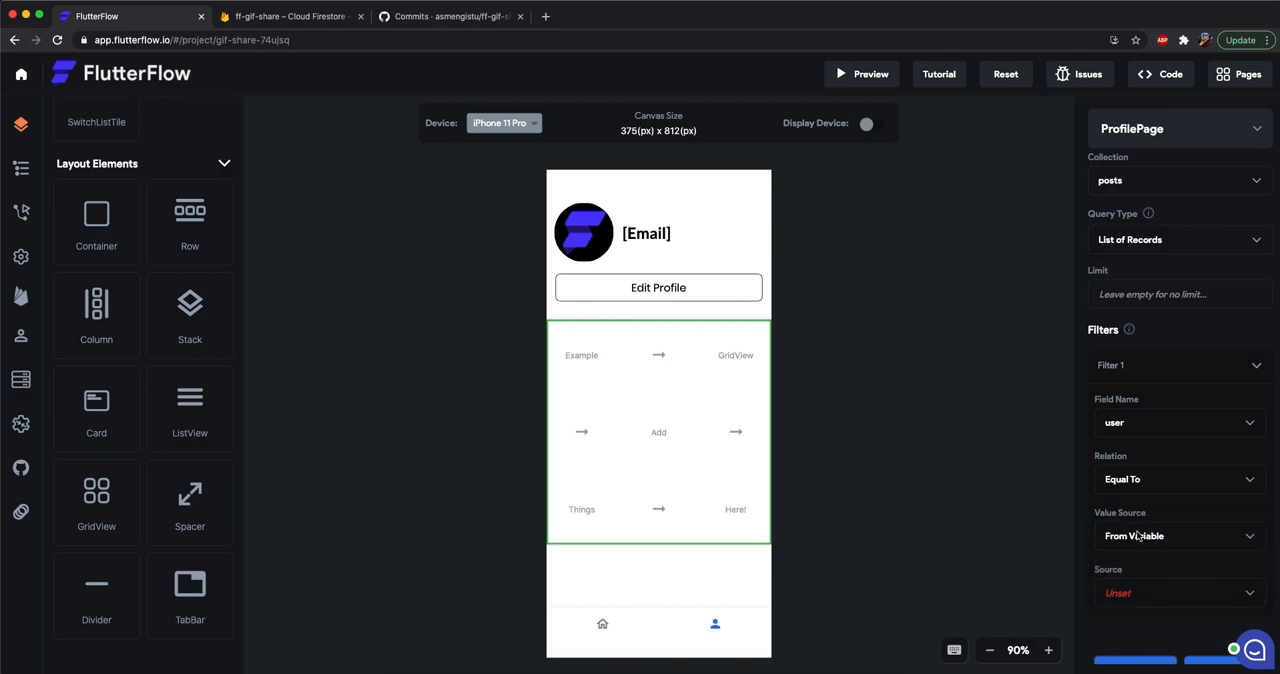
scroll(1147, 498, down, 4)
click(1146, 452)
click(1145, 456)
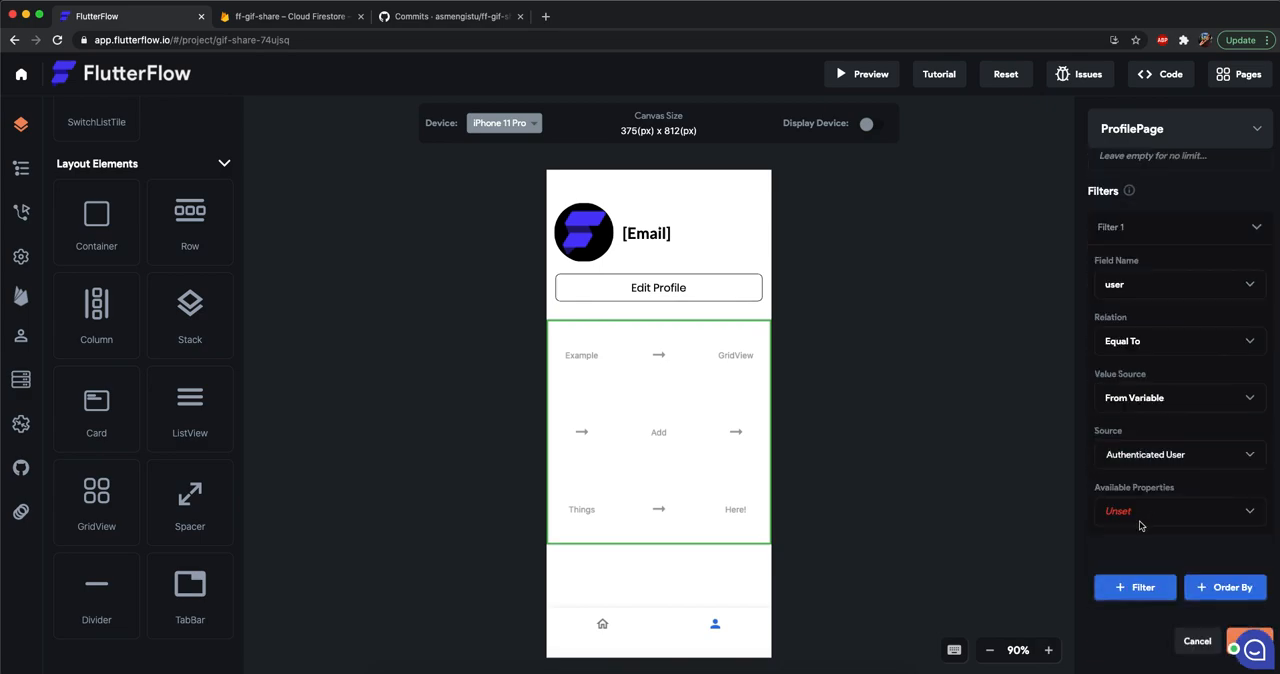
click(1141, 515)
click(1139, 630)
scroll(1158, 398, up, 5)
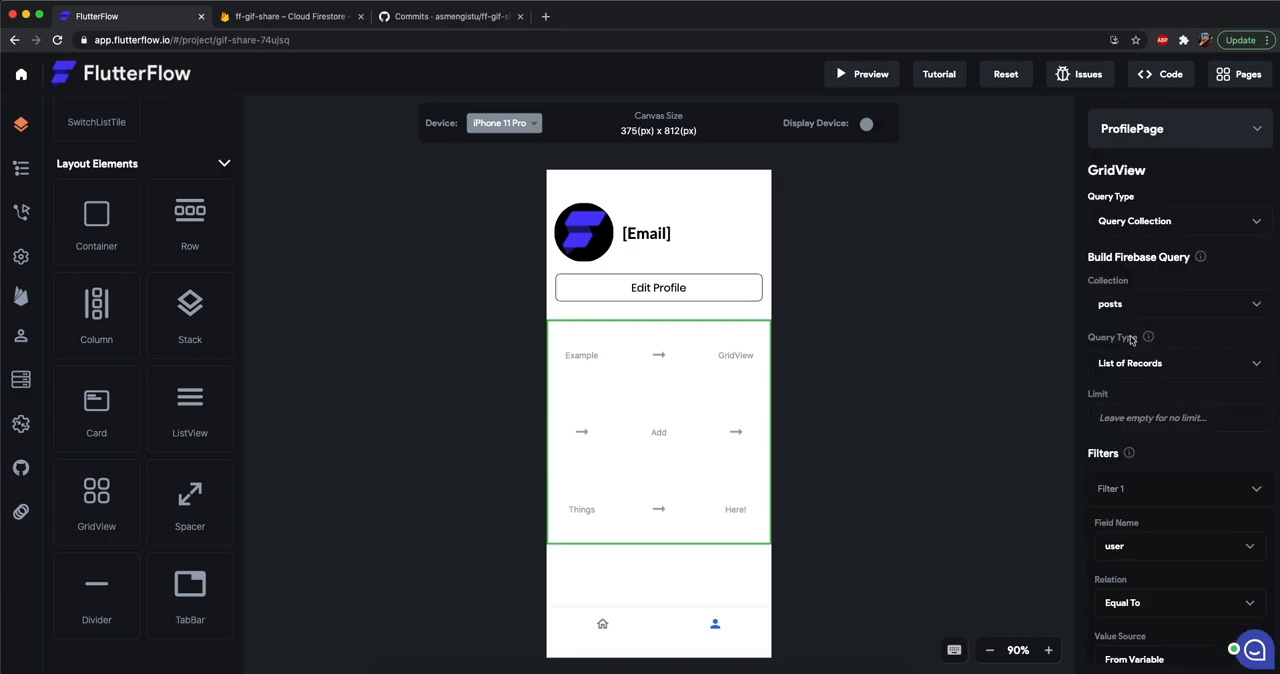
scroll(1130, 337, down, 4)
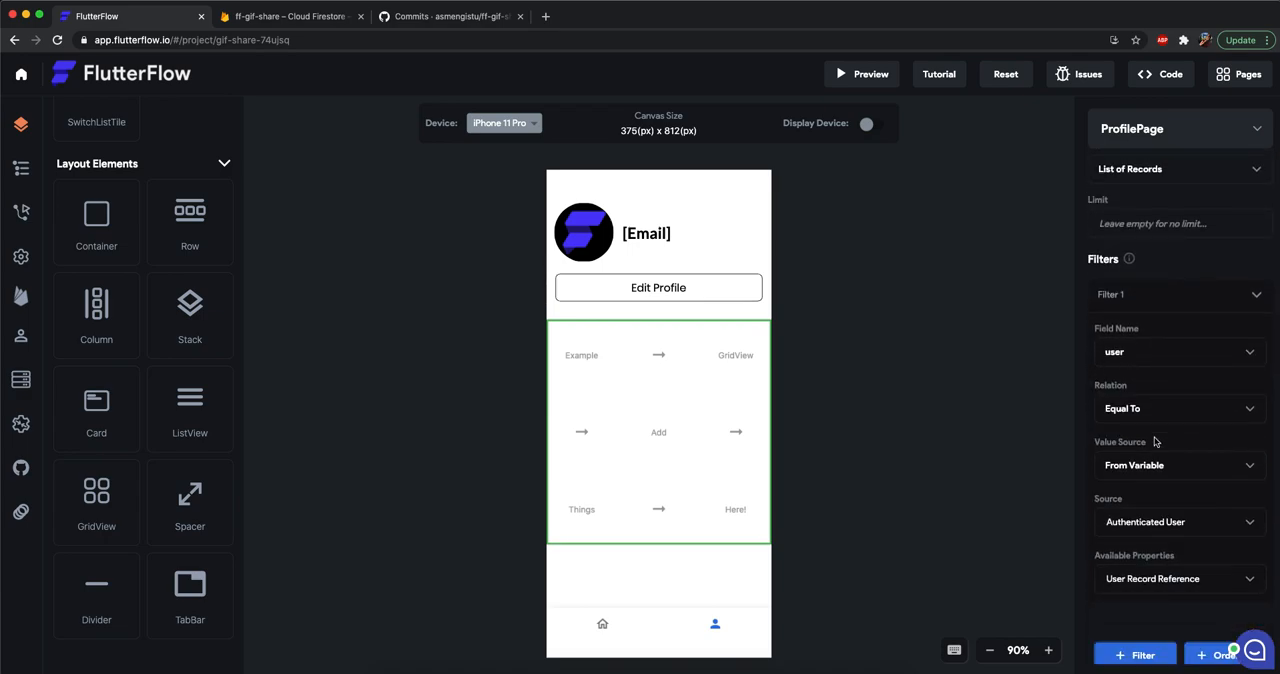
scroll(1155, 441, down, 3)
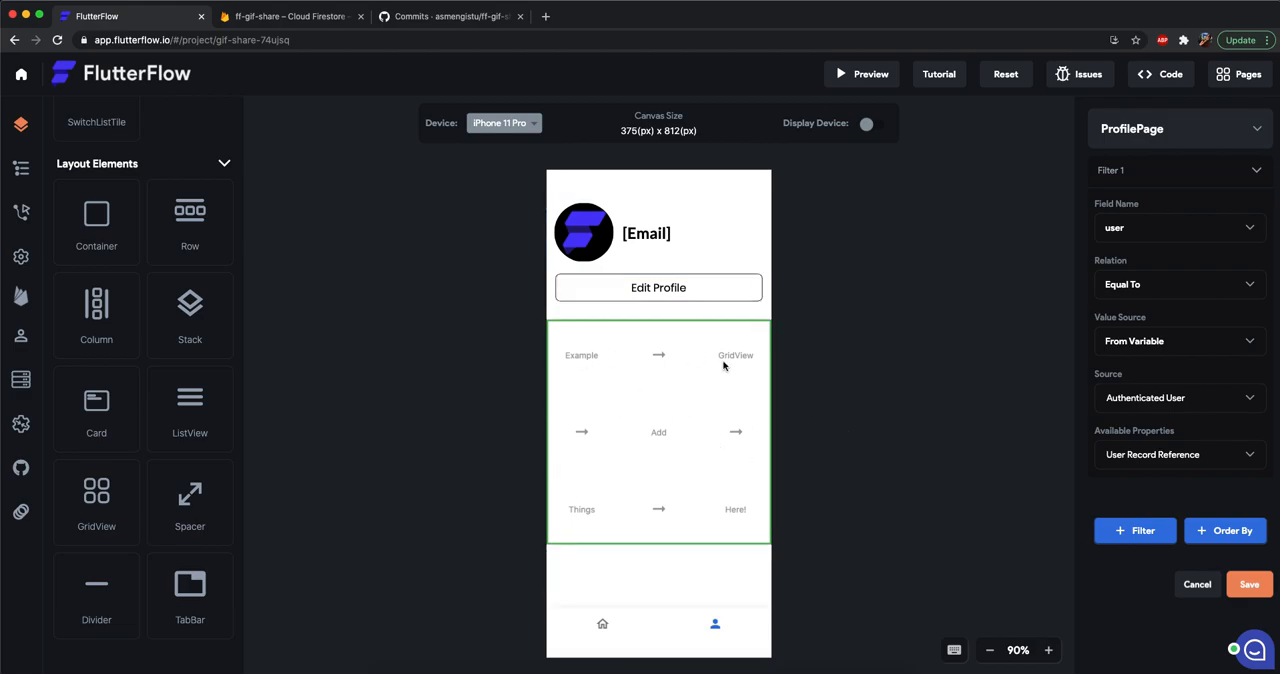
click(1246, 594)
Add an Image widget inside the ProfilePage's GridView.
click(709, 432)
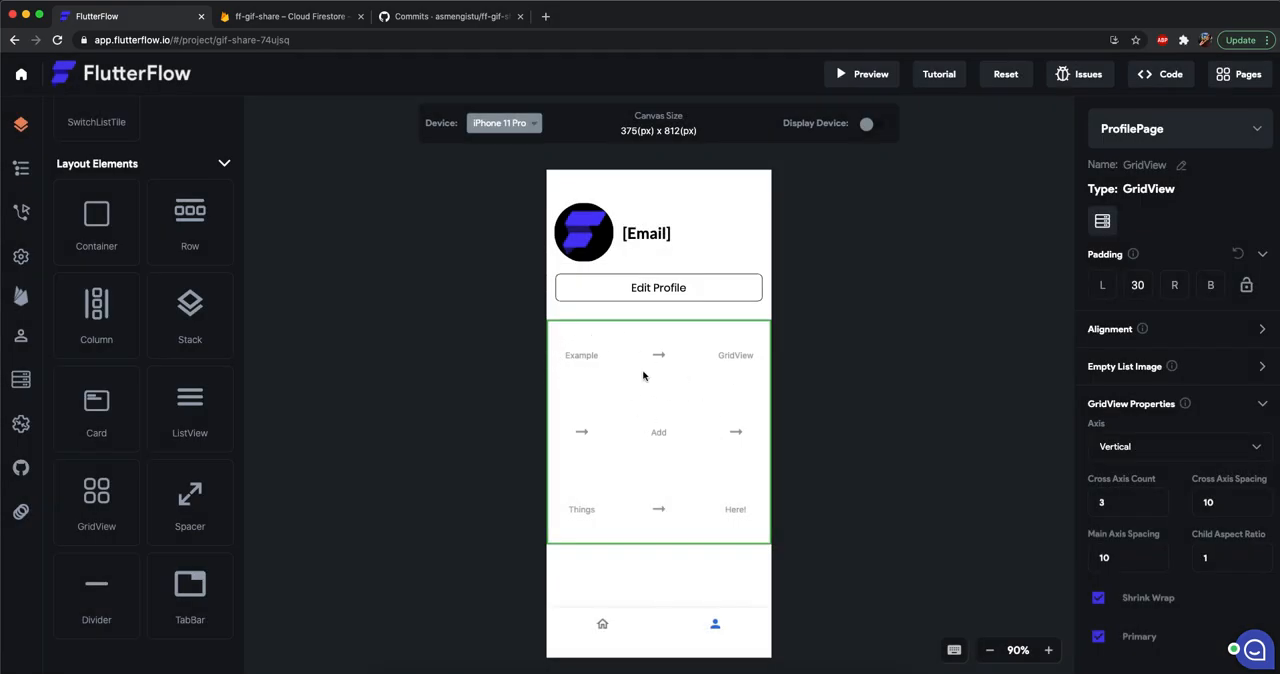
scroll(138, 390, up, 10)
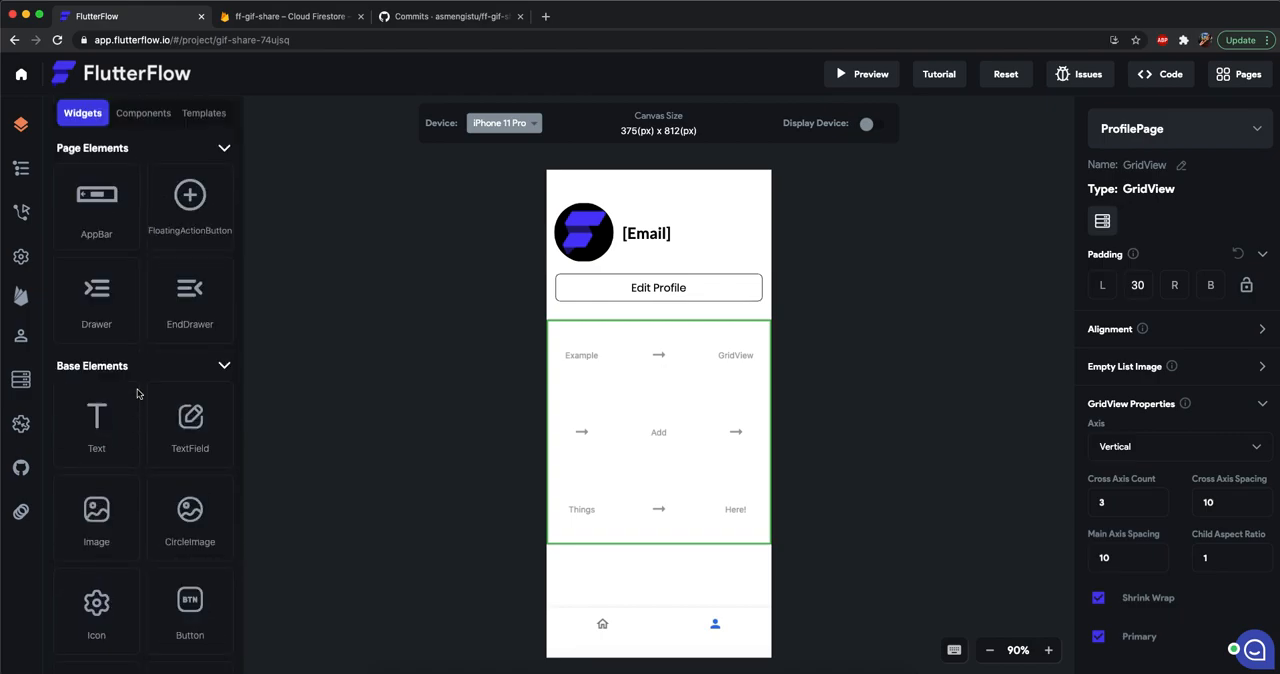
scroll(140, 398, down, 3)
drag(110, 365, 606, 360)
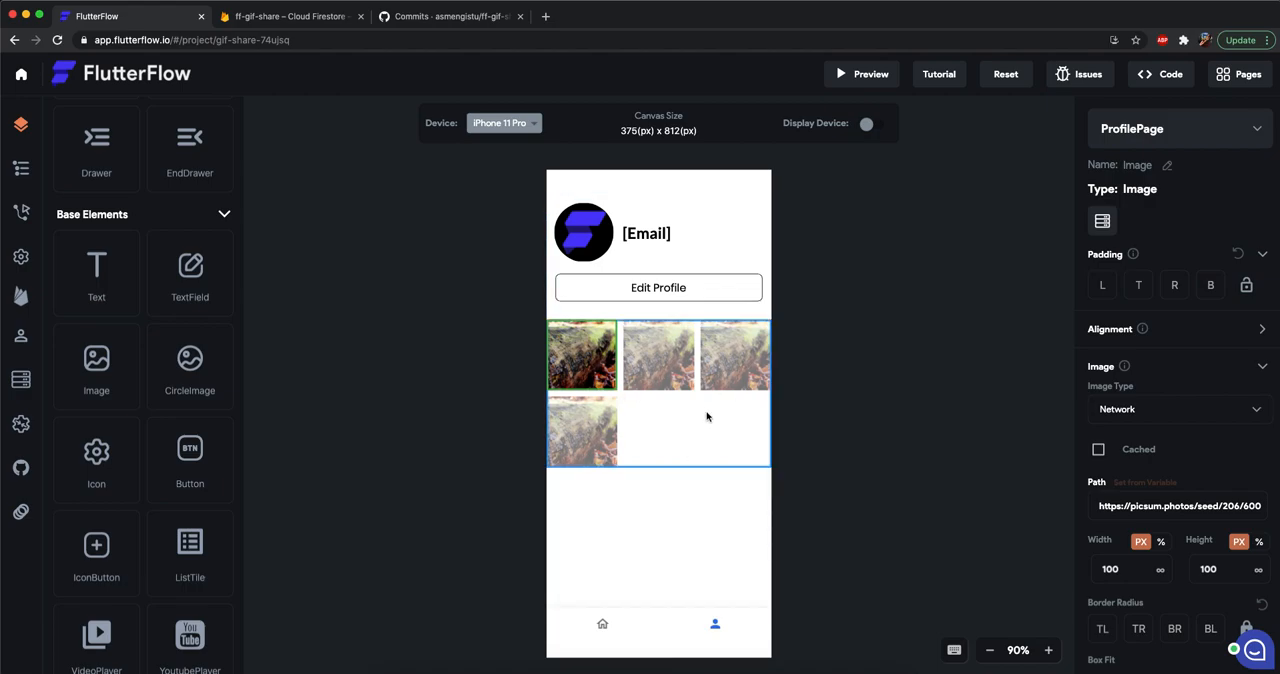
Set the grid image's path from the GridView's posts record, using gif_url.
click(1135, 484)
click(1150, 262)
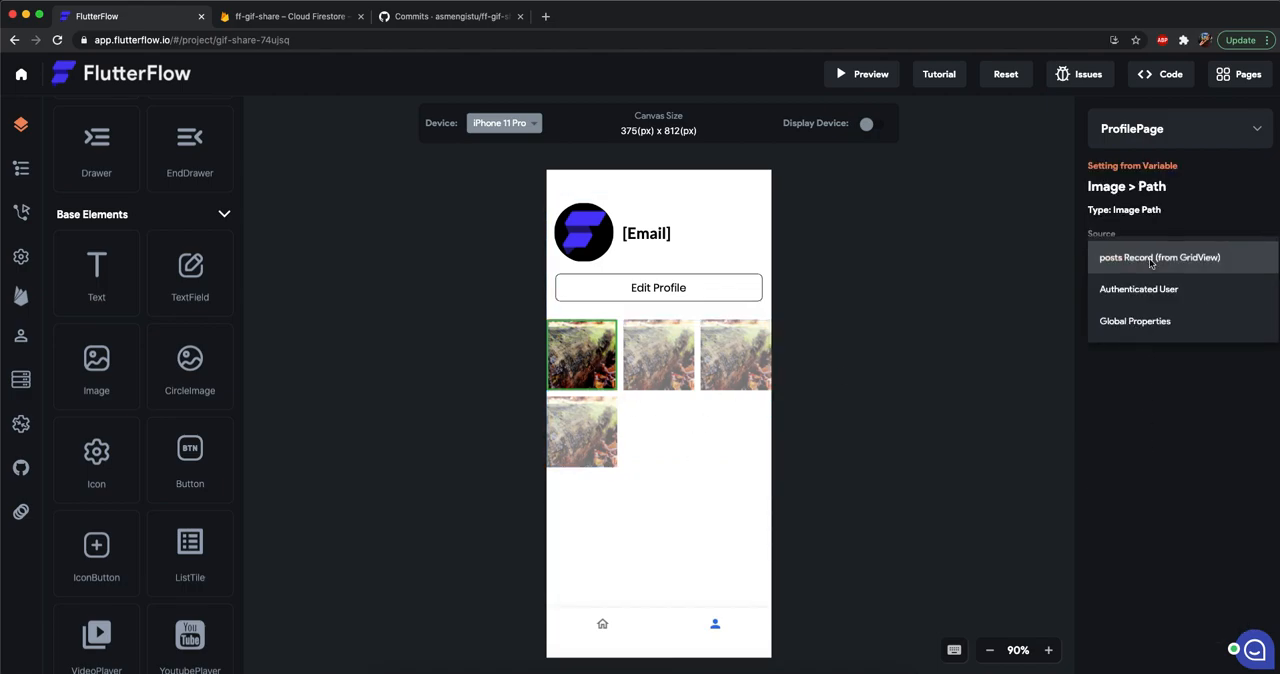
click(1150, 258)
click(1130, 316)
click(1130, 316)
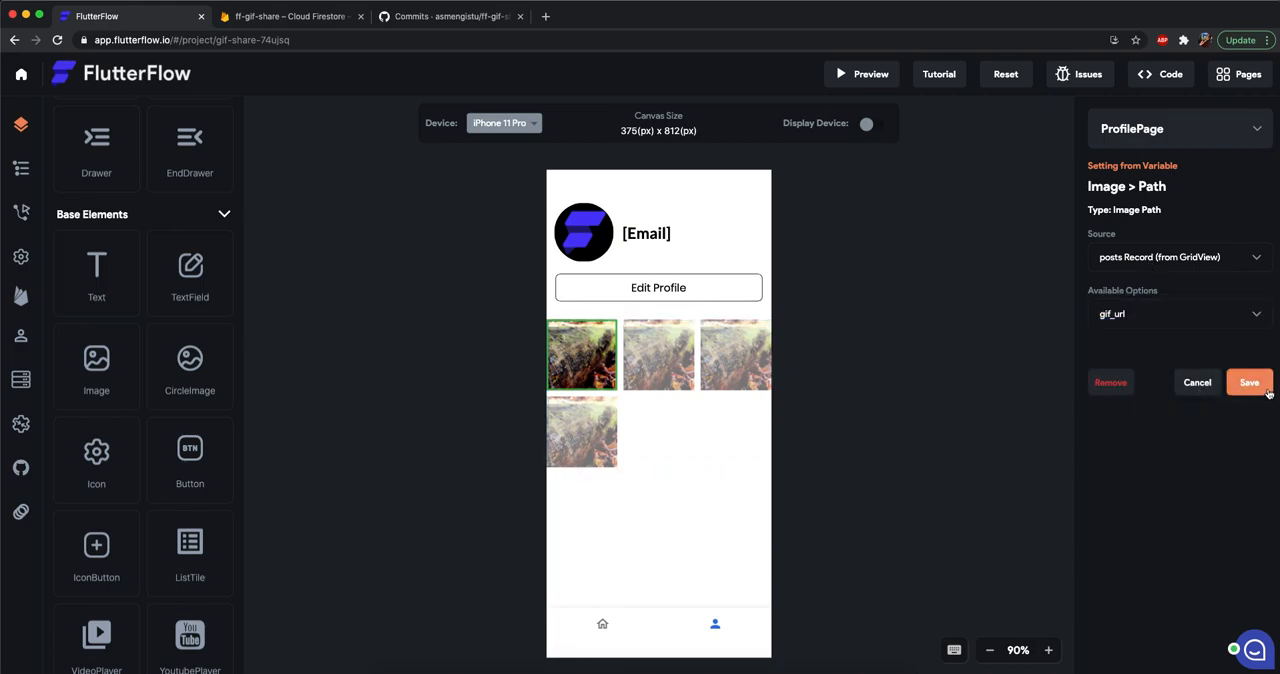
click(1265, 390)
Set the GridView's Cross Axis Count to 2.
click(681, 435)
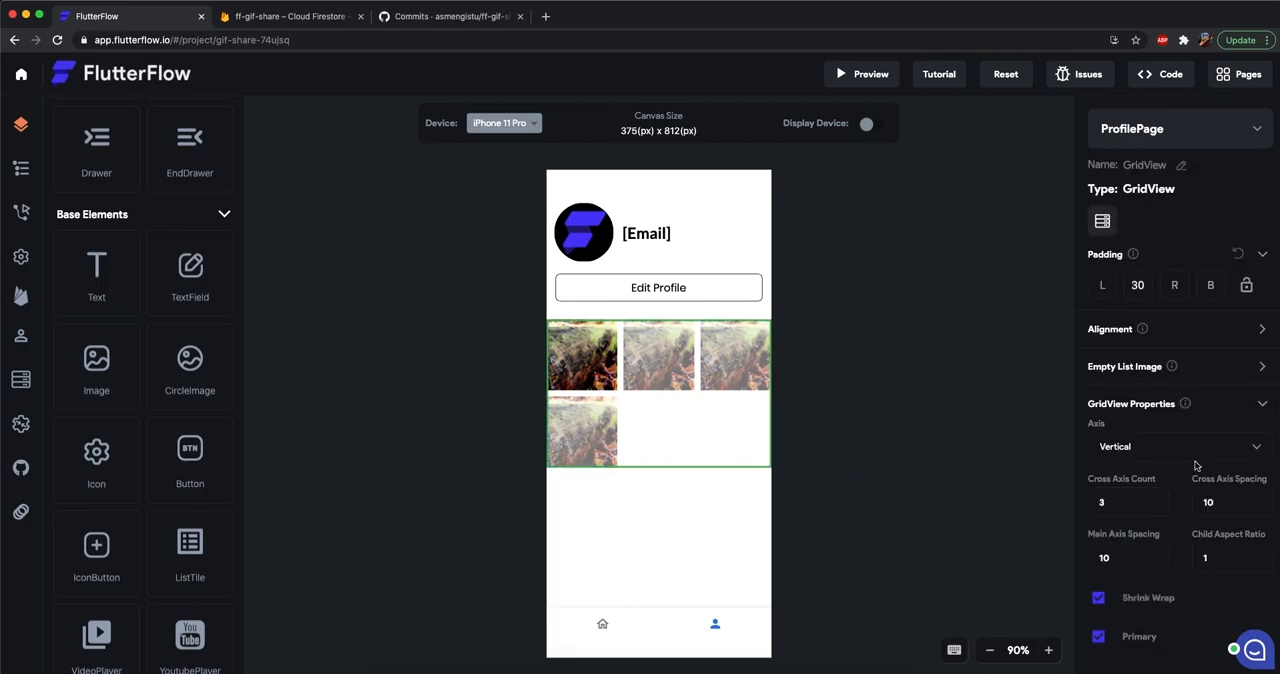
key(BackSpace)
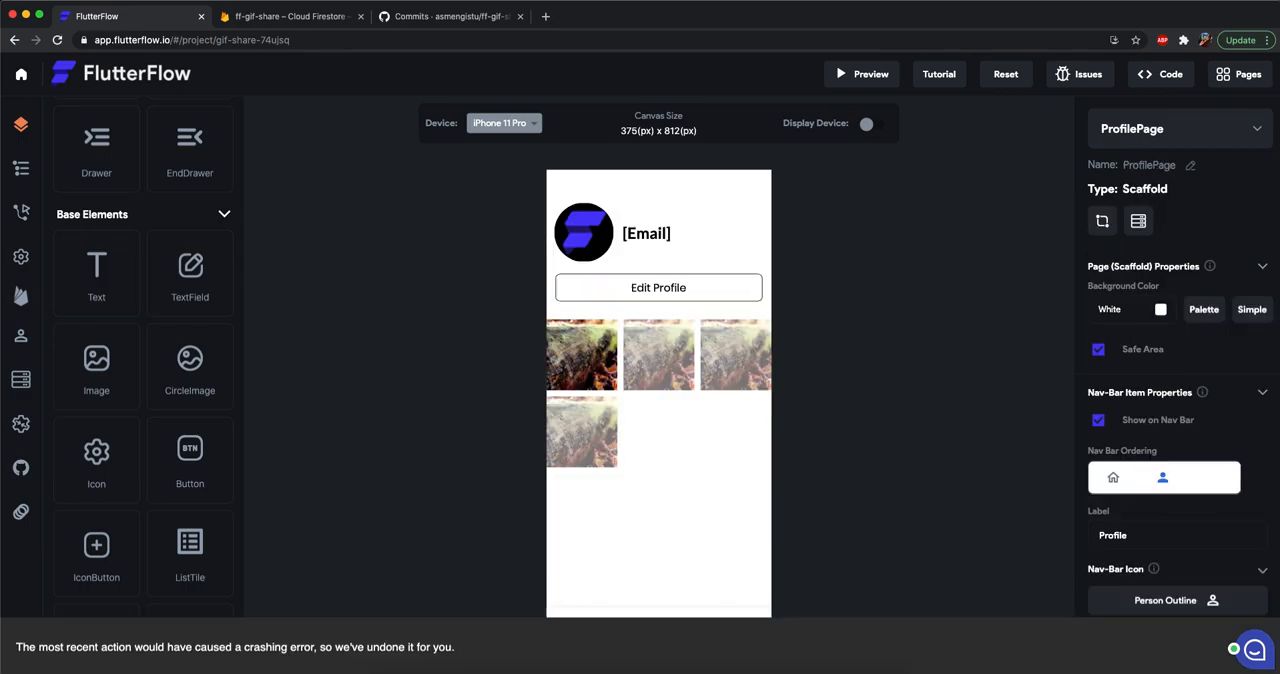
scroll(830, 430, down, 1)
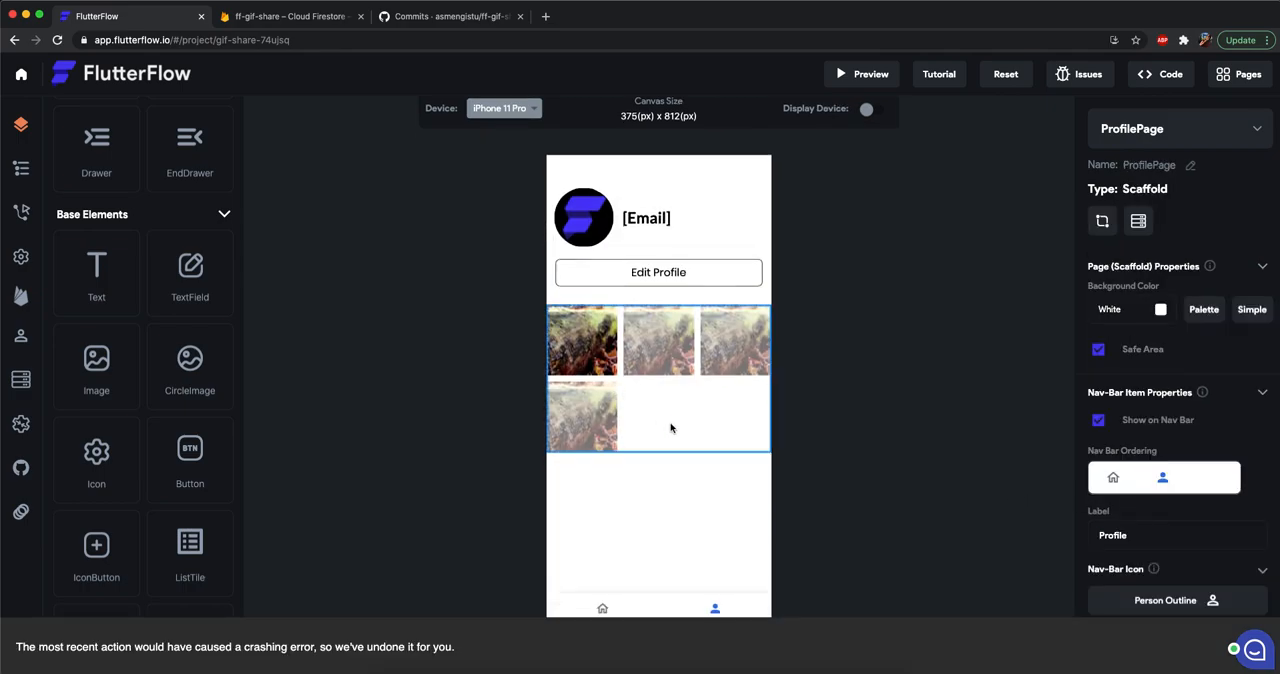
click(669, 426)
key(BackSpace)
text(2)
click(885, 439)
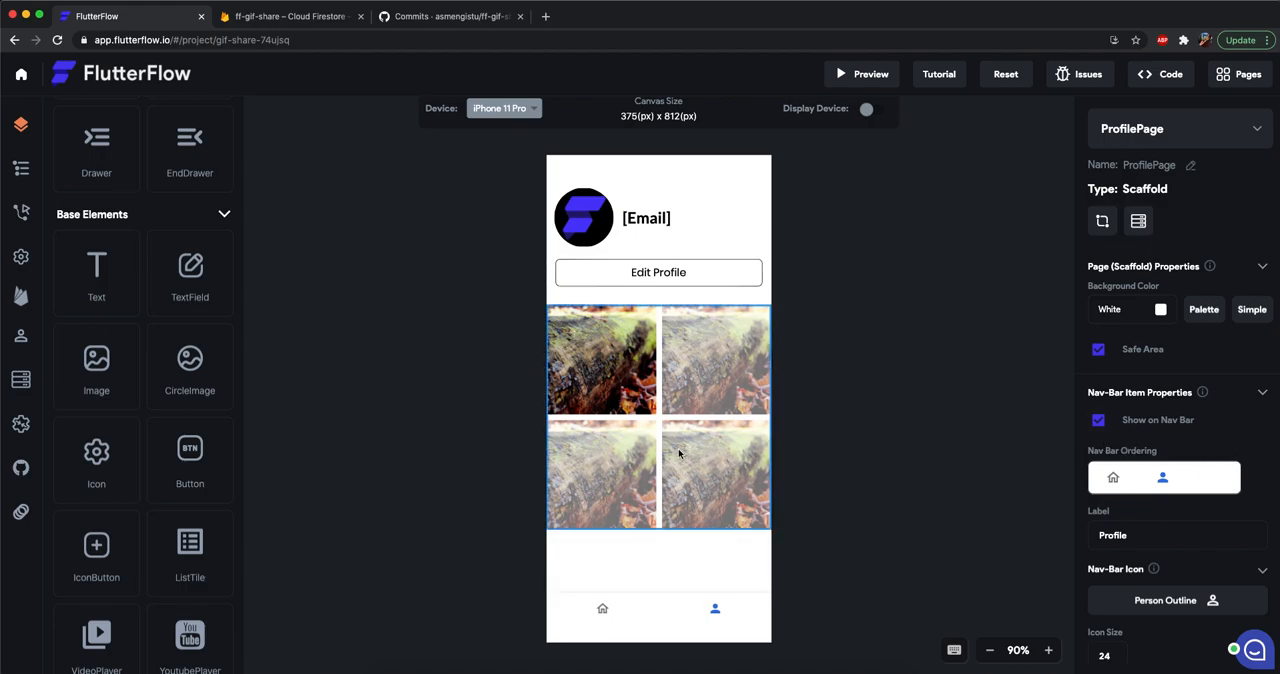
Examine the properties of the ProfilePage's grid image, header row, profile picture and email text.
click(723, 444)
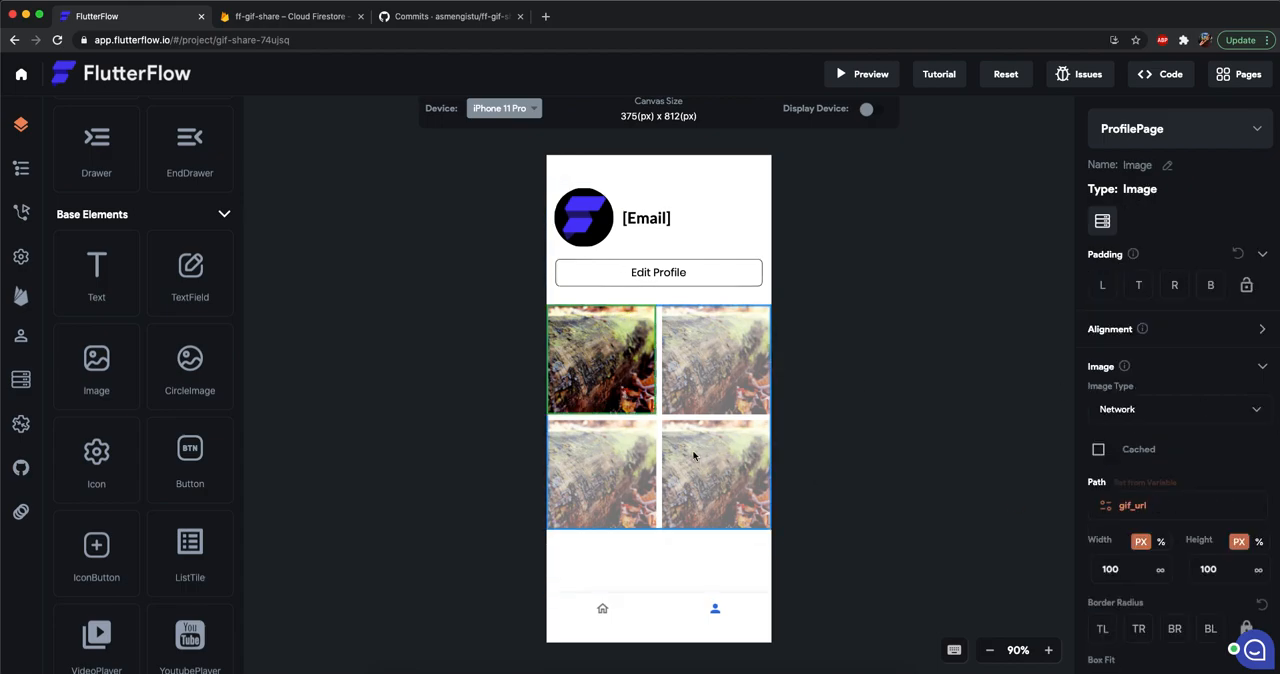
click(845, 341)
click(664, 233)
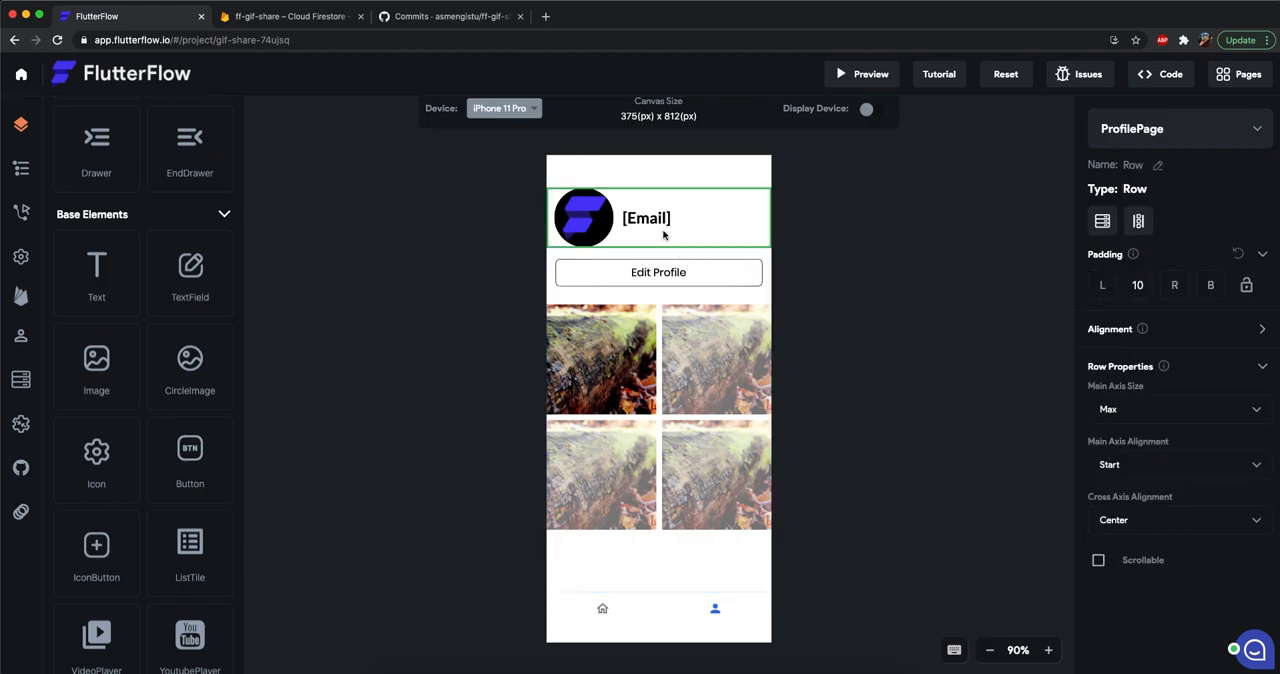
click(584, 213)
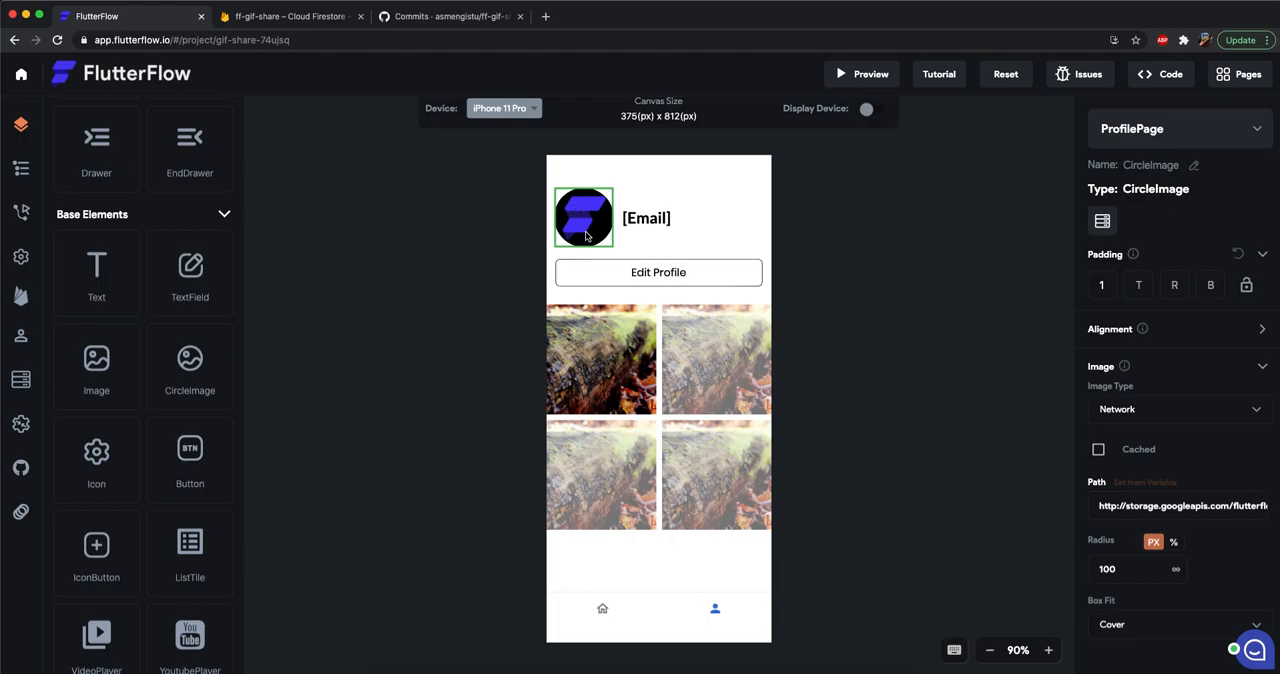
click(668, 224)
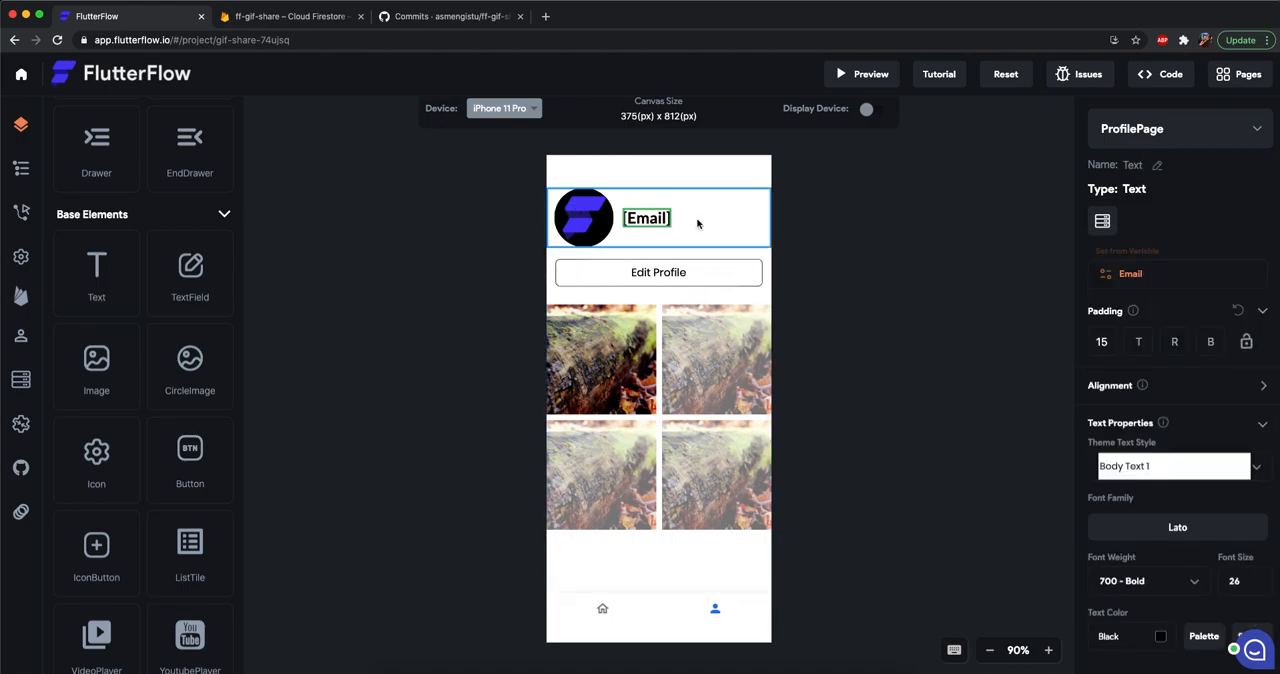
click(698, 224)
click(578, 226)
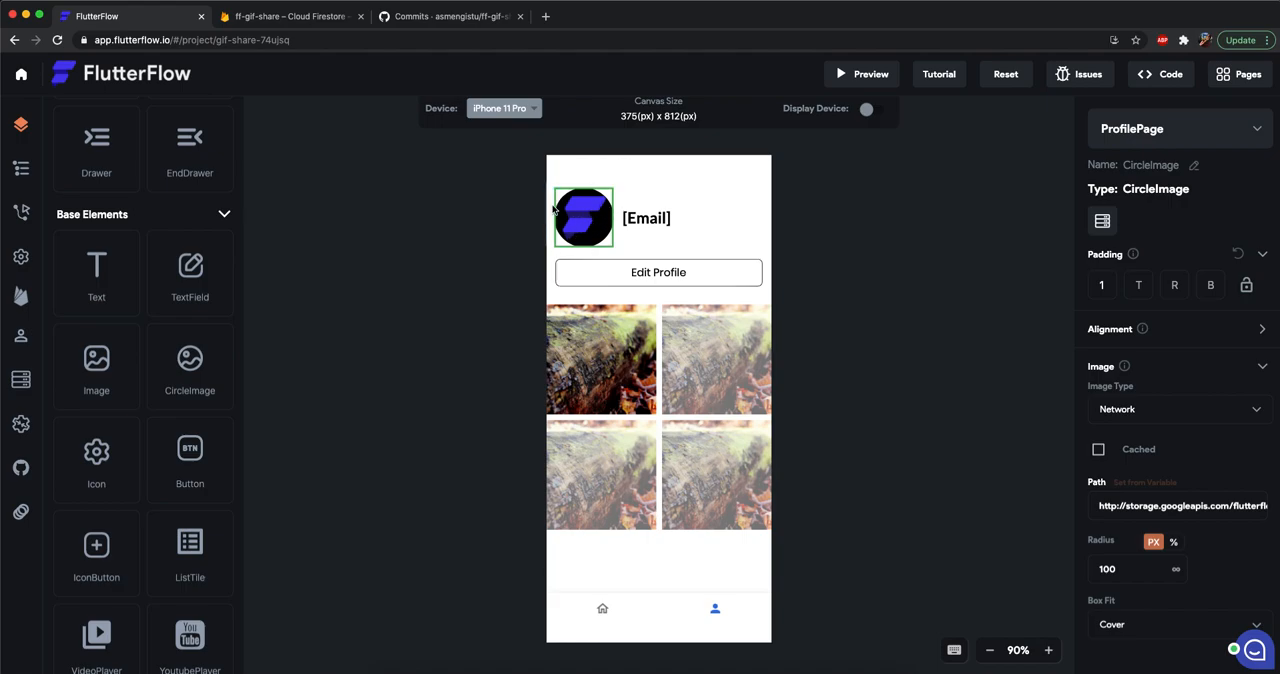
click(649, 224)
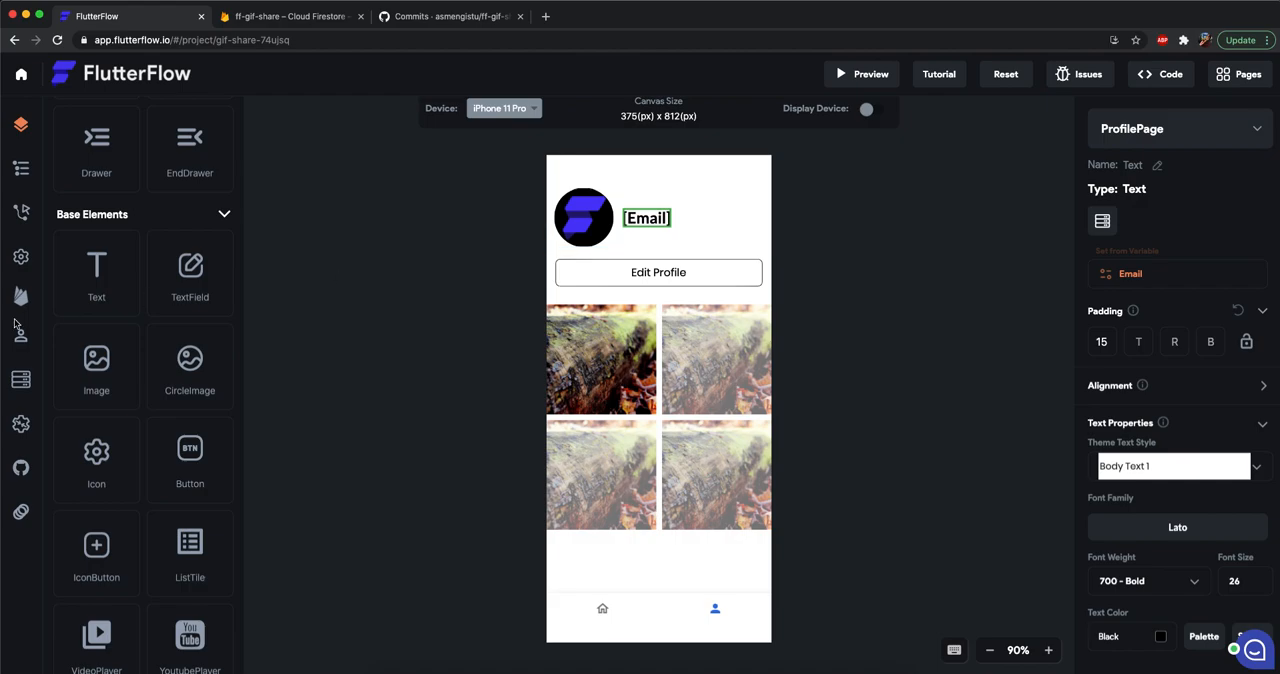
Add a username field of type String to the users collection.
click(21, 379)
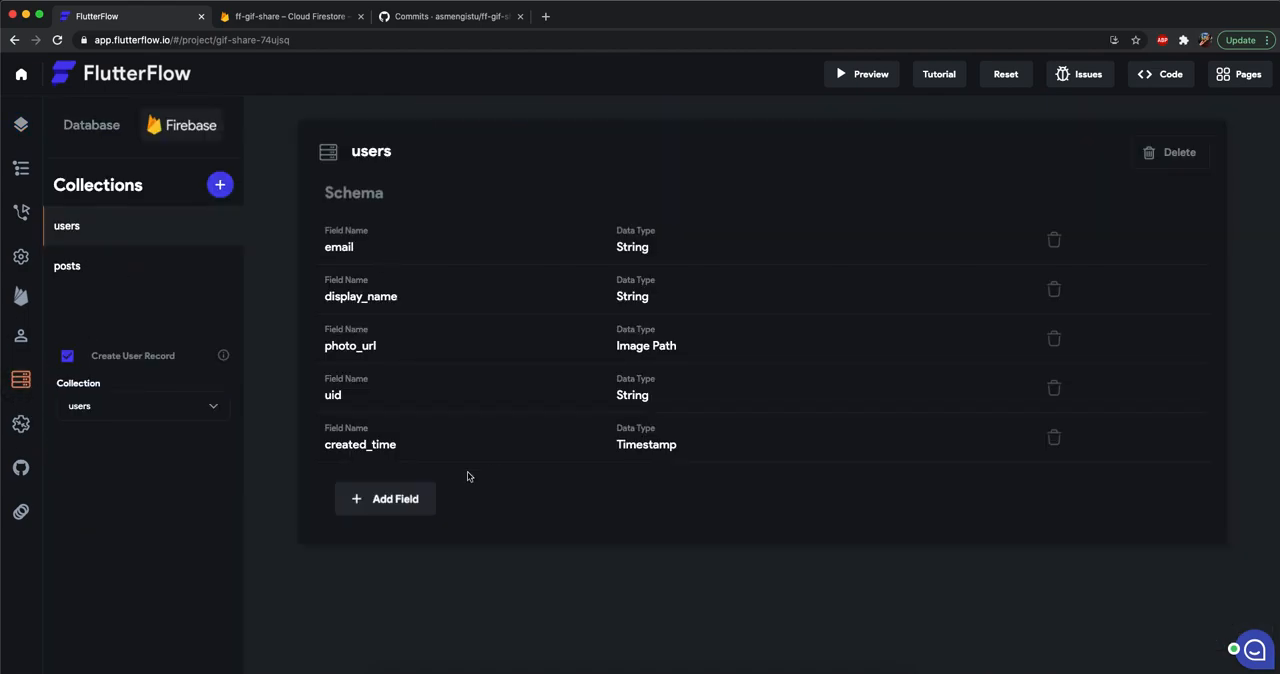
click(360, 497)
text(username)
click(596, 360)
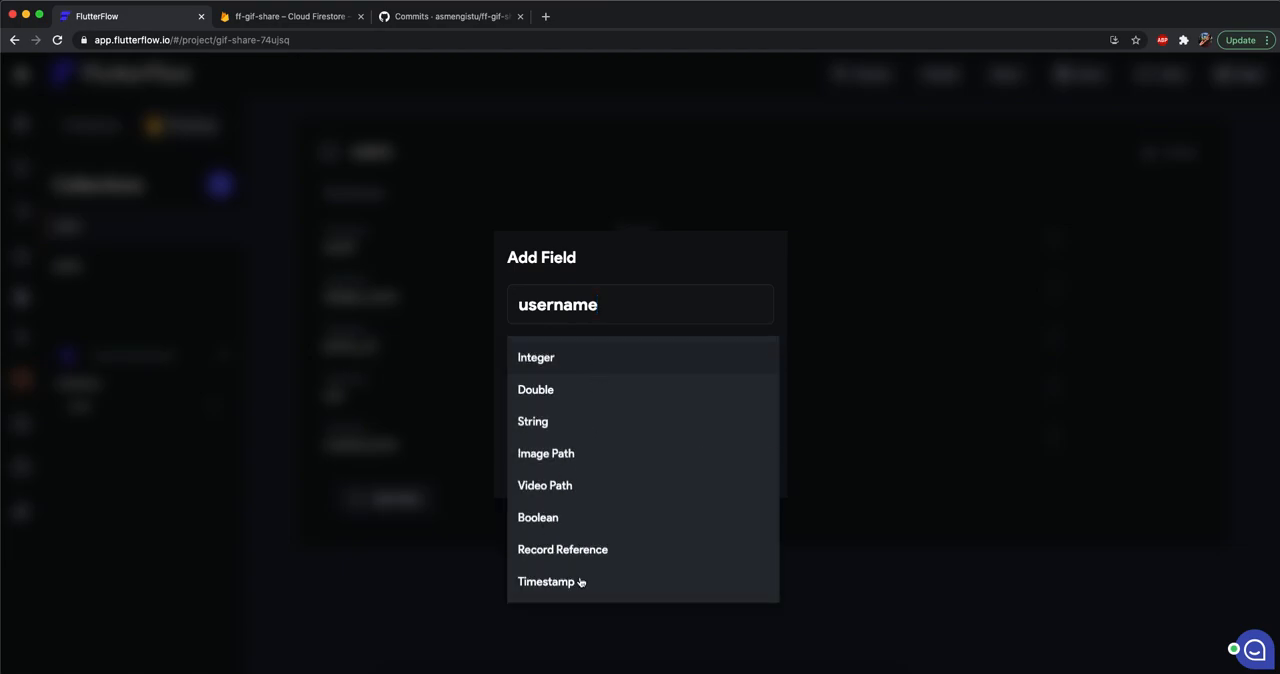
click(594, 424)
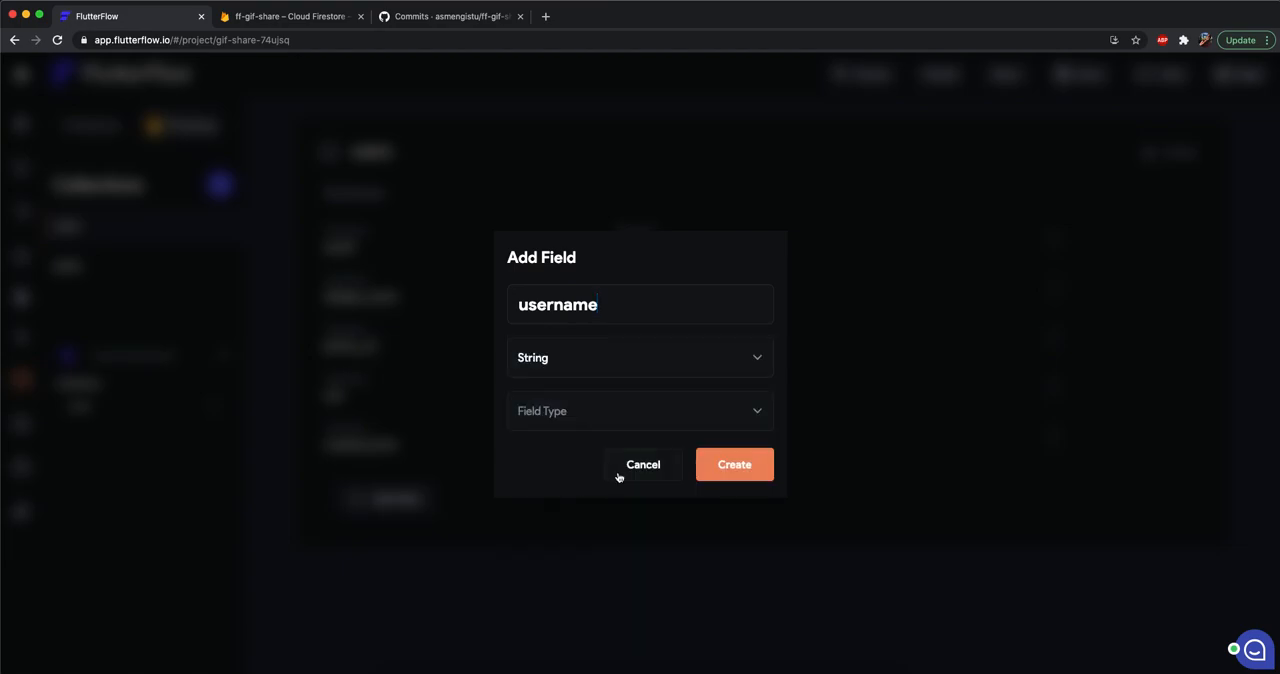
click(757, 472)
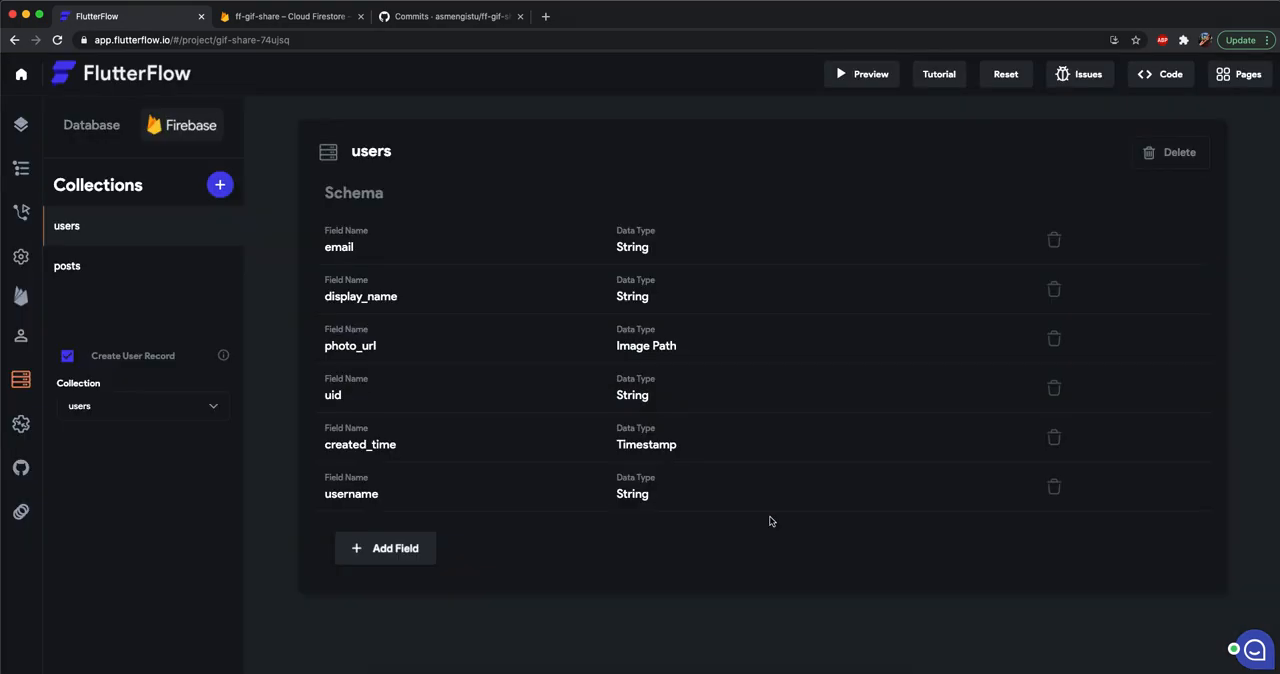
Return to the UI builder and create a new blank page named EditProfilePage.
click(27, 134)
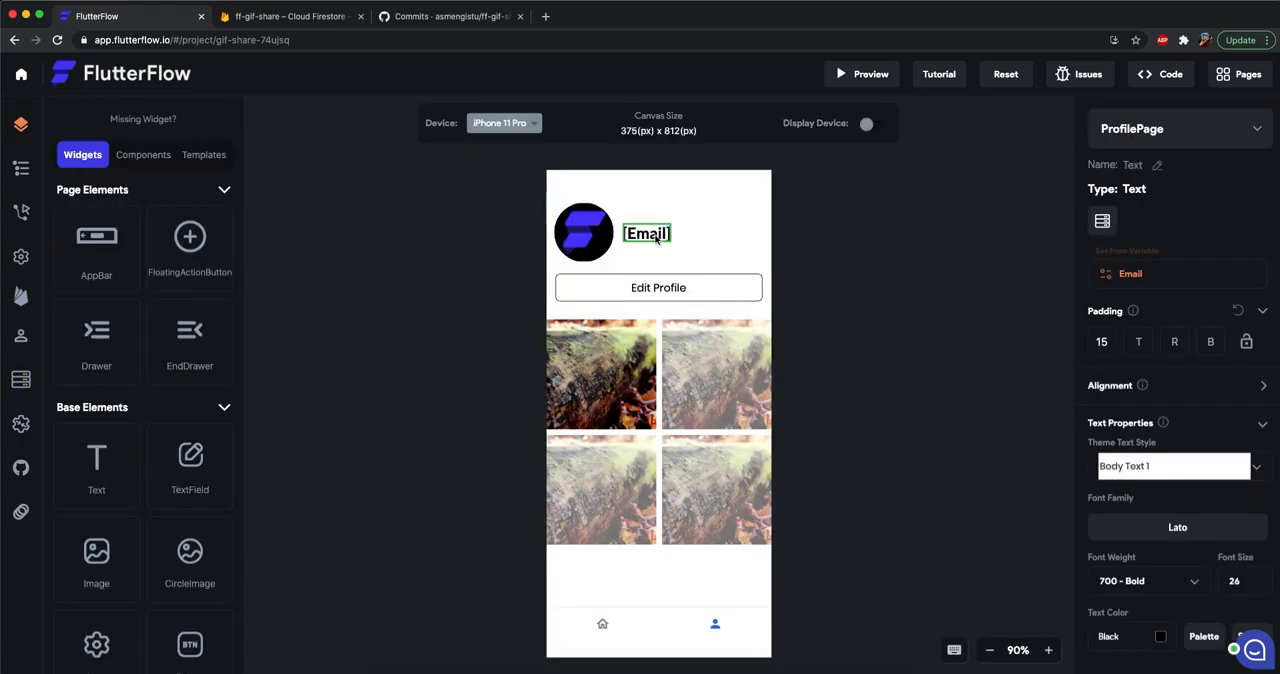
click(685, 300)
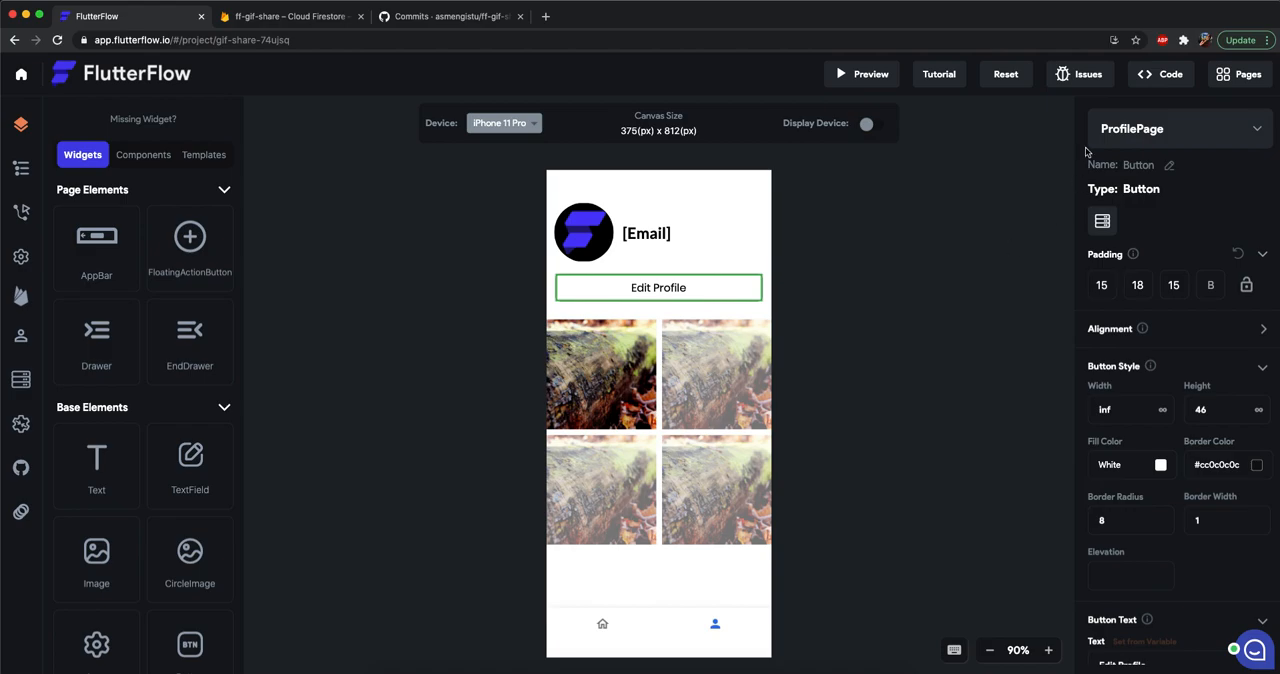
click(1170, 138)
click(1155, 240)
text(E)
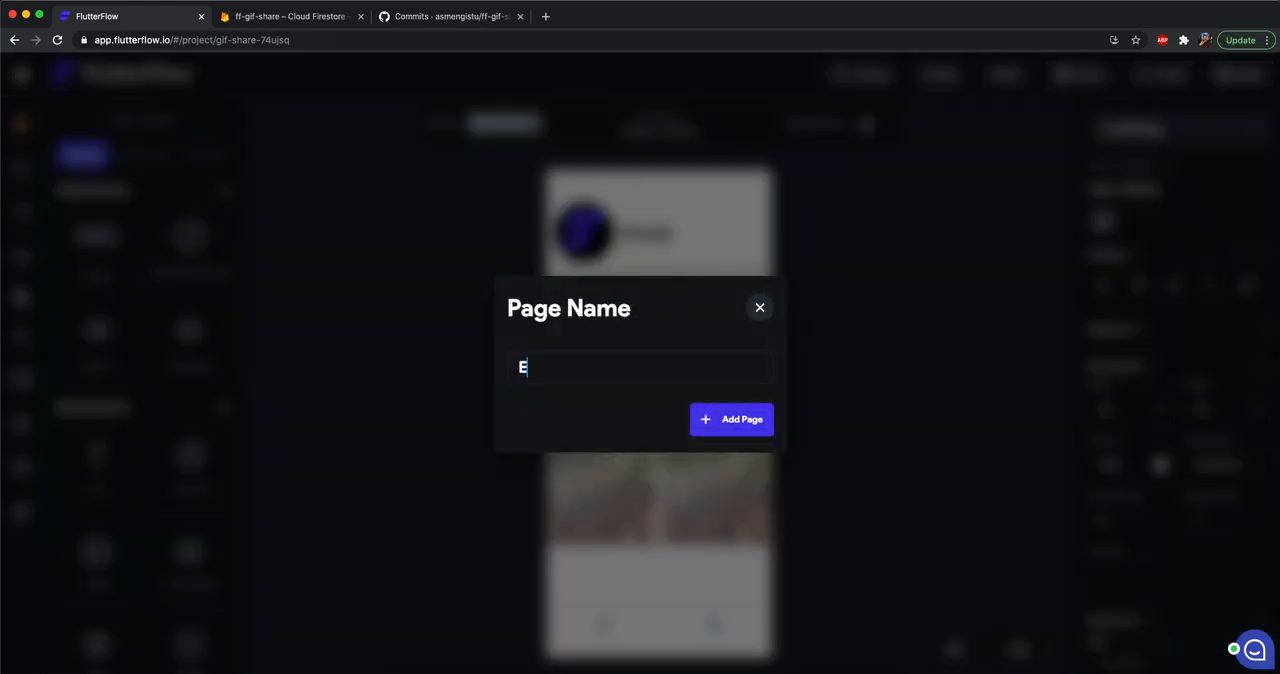
text(ditProfilePage)
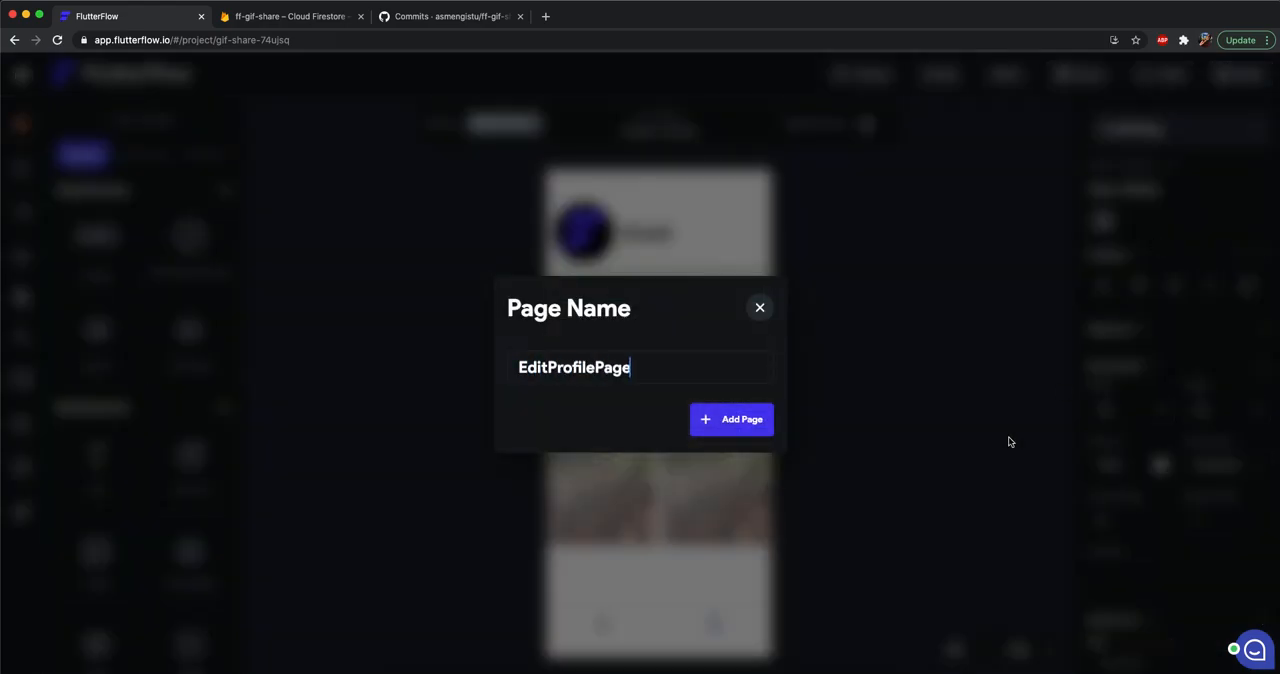
click(746, 423)
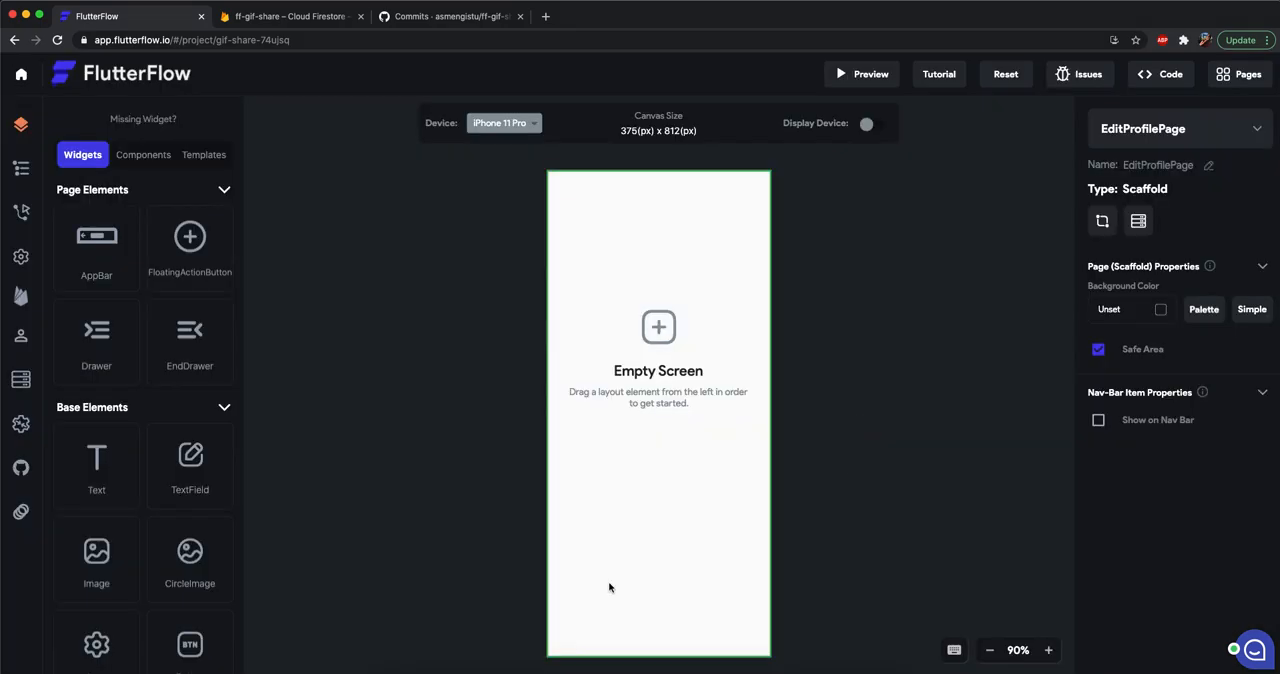
Copy the app bar from the AddPost page and paste it into EditProfilePage.
click(1221, 132)
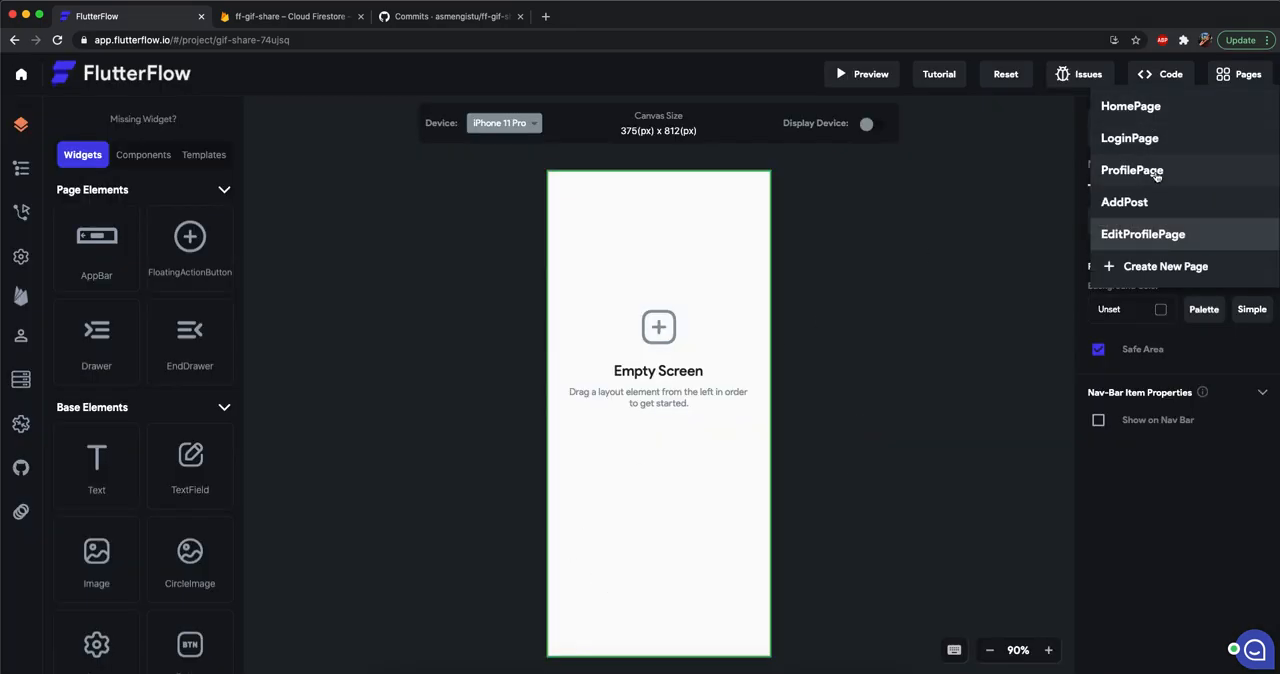
click(1147, 201)
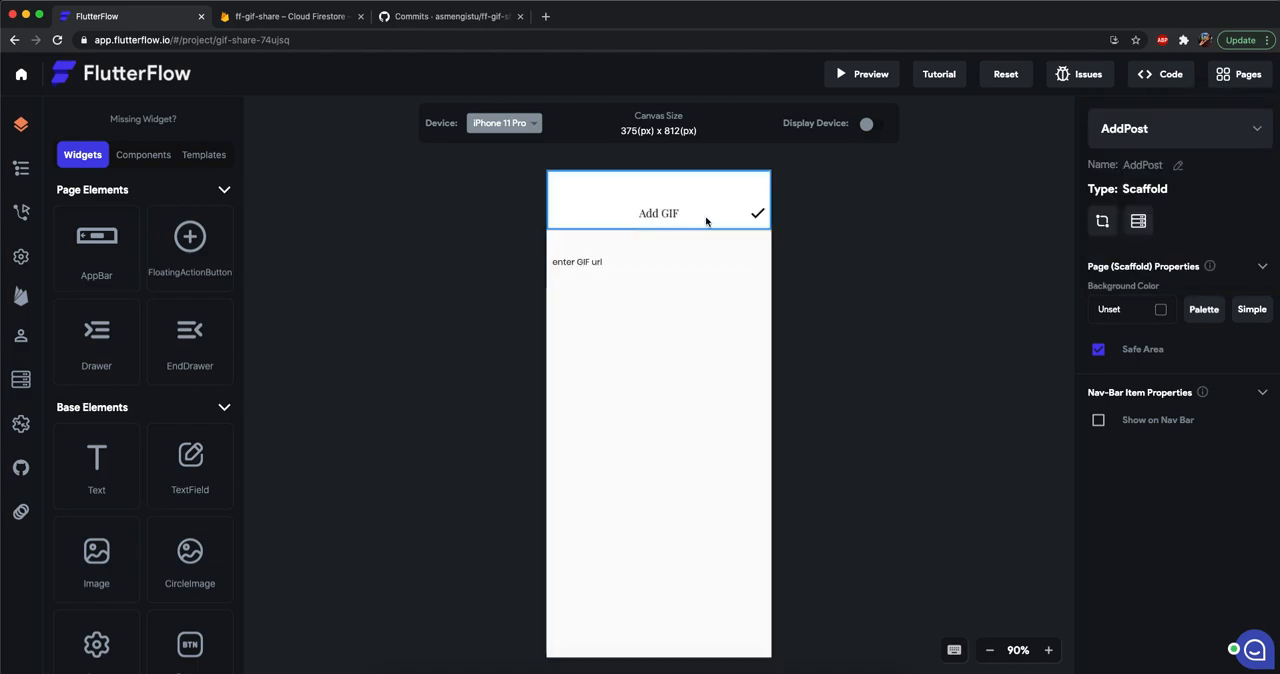
click(654, 203)
key(super+c)
click(1165, 129)
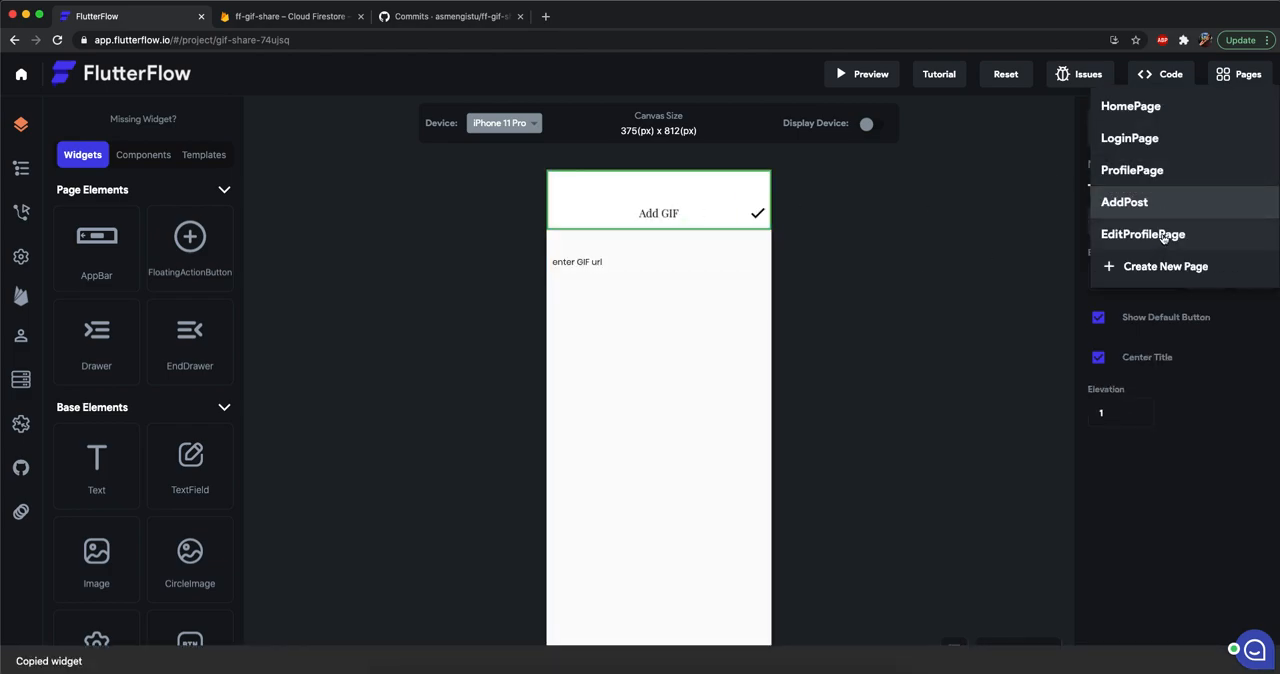
click(1160, 236)
key(super+v)
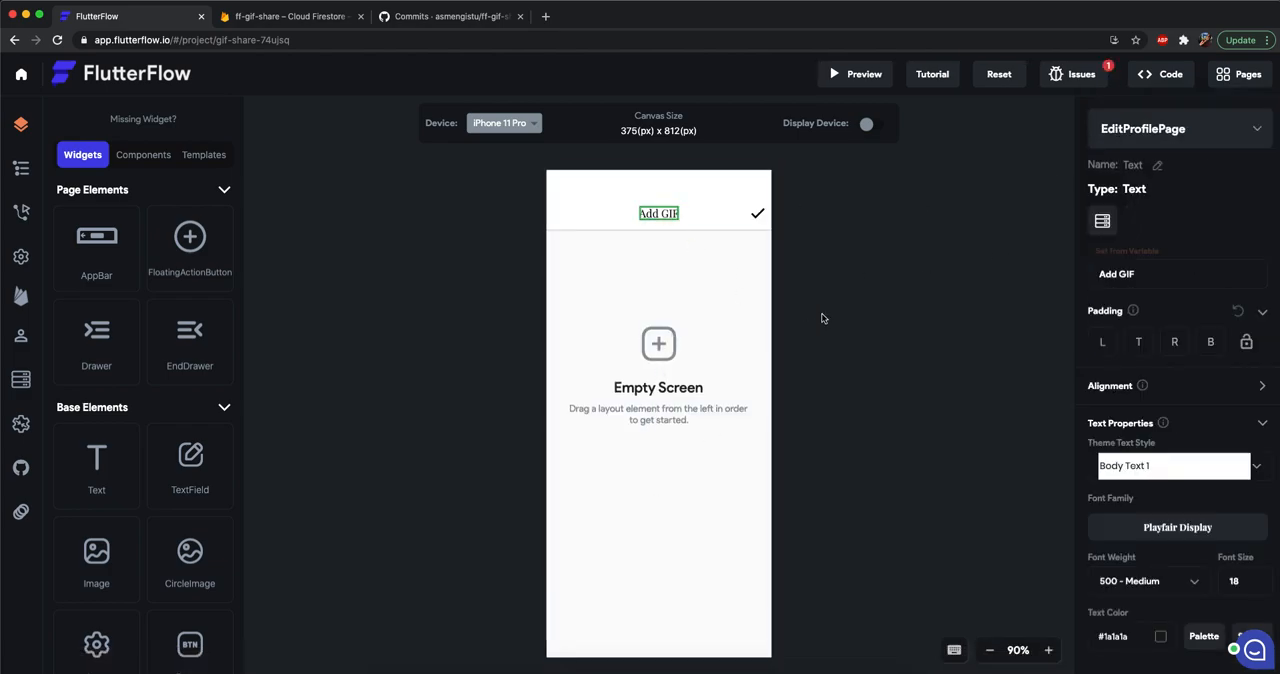
Change the title text in EditProfilePage's app bar to "Edit Profile".
click(1149, 270)
key(BackSpace)
key(BackSpace)
key(BackSpace)
key(BackSpace)
key(BackSpace)
key(BackSpace)
key(BackSpace)
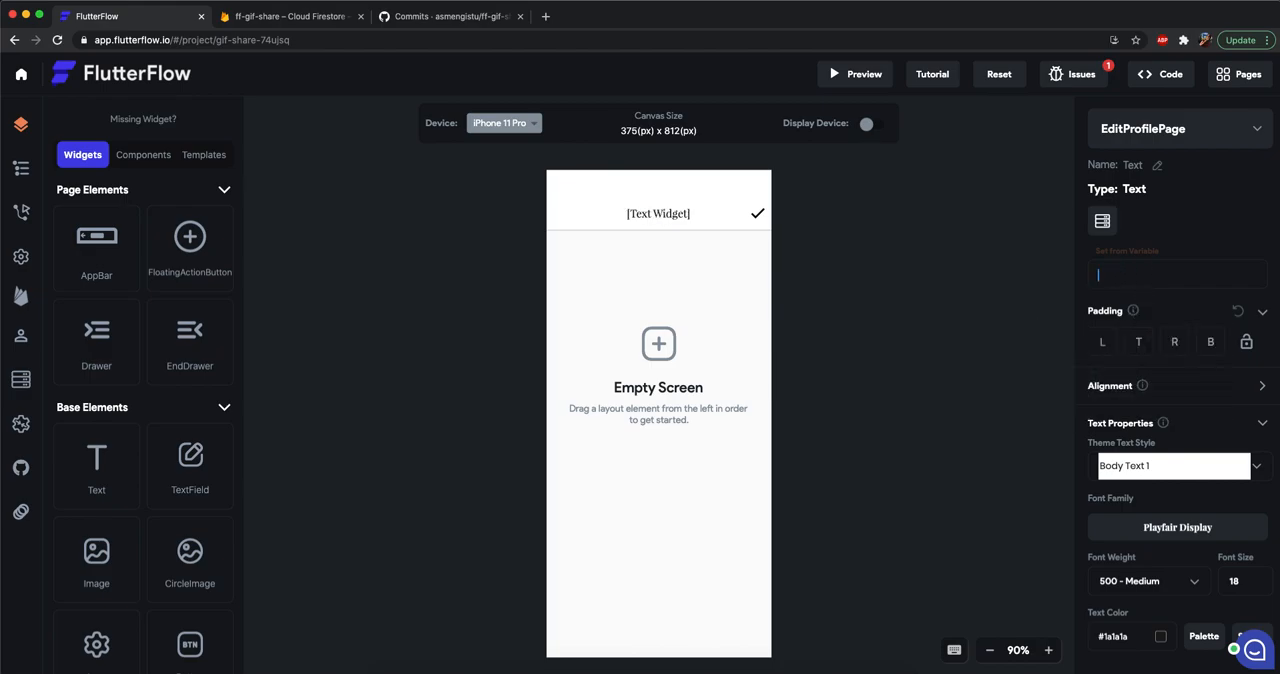
text(Edit Profile)
click(757, 388)
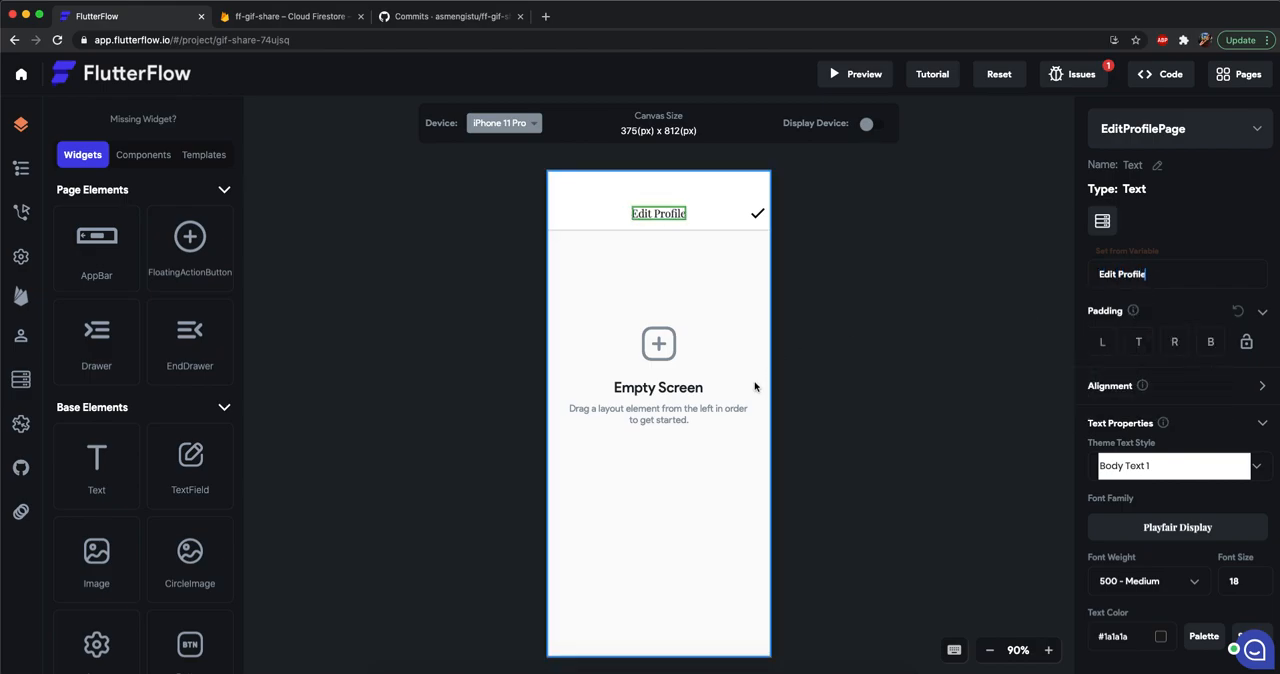
click(586, 200)
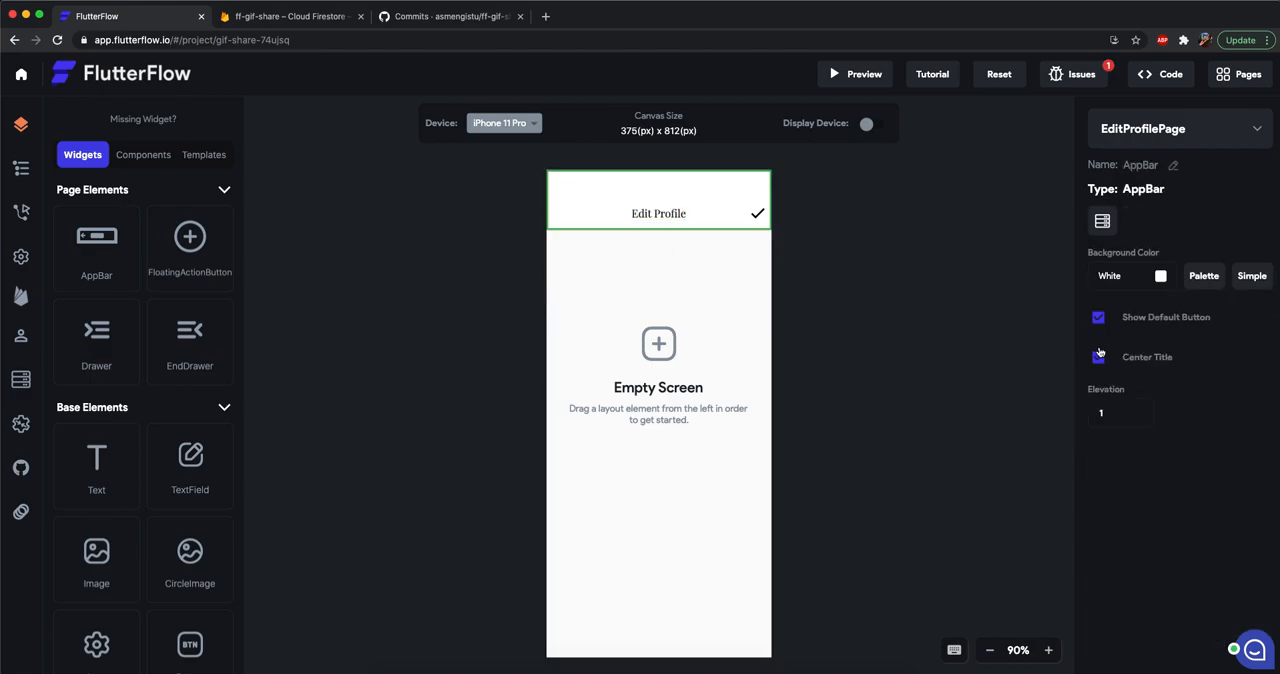
click(887, 450)
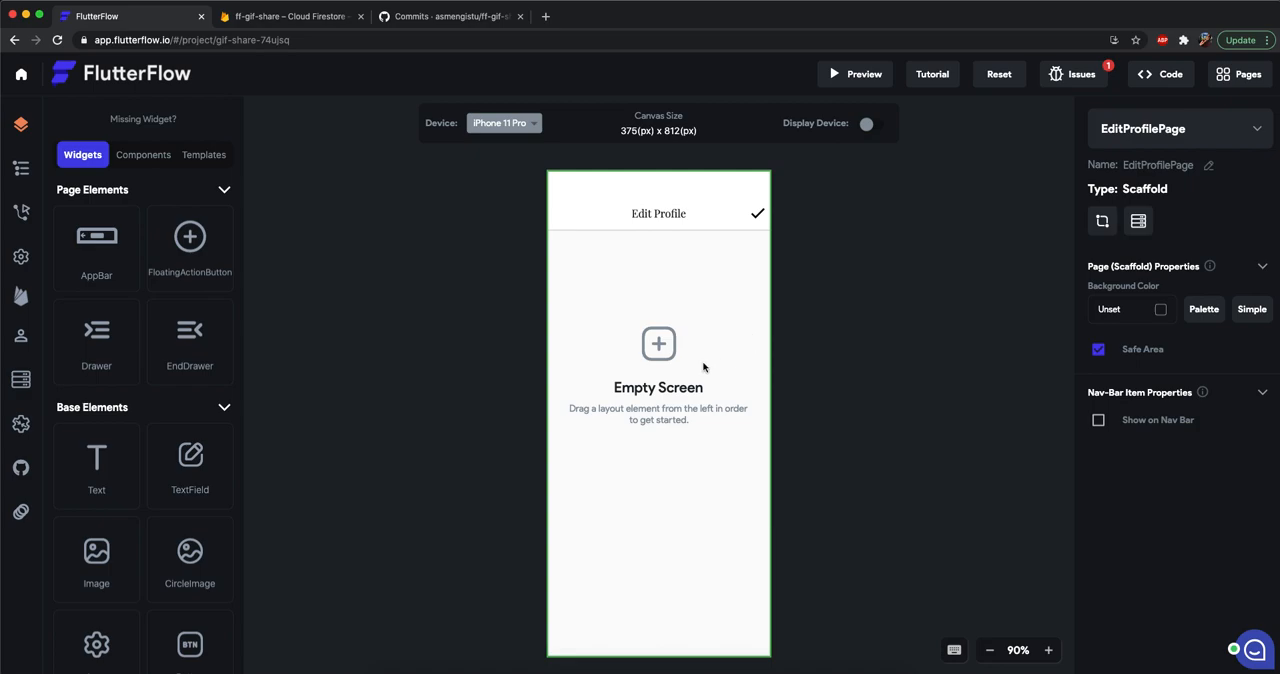
Add a Column layout element to the empty body of EditProfilePage.
scroll(192, 463, down, 3)
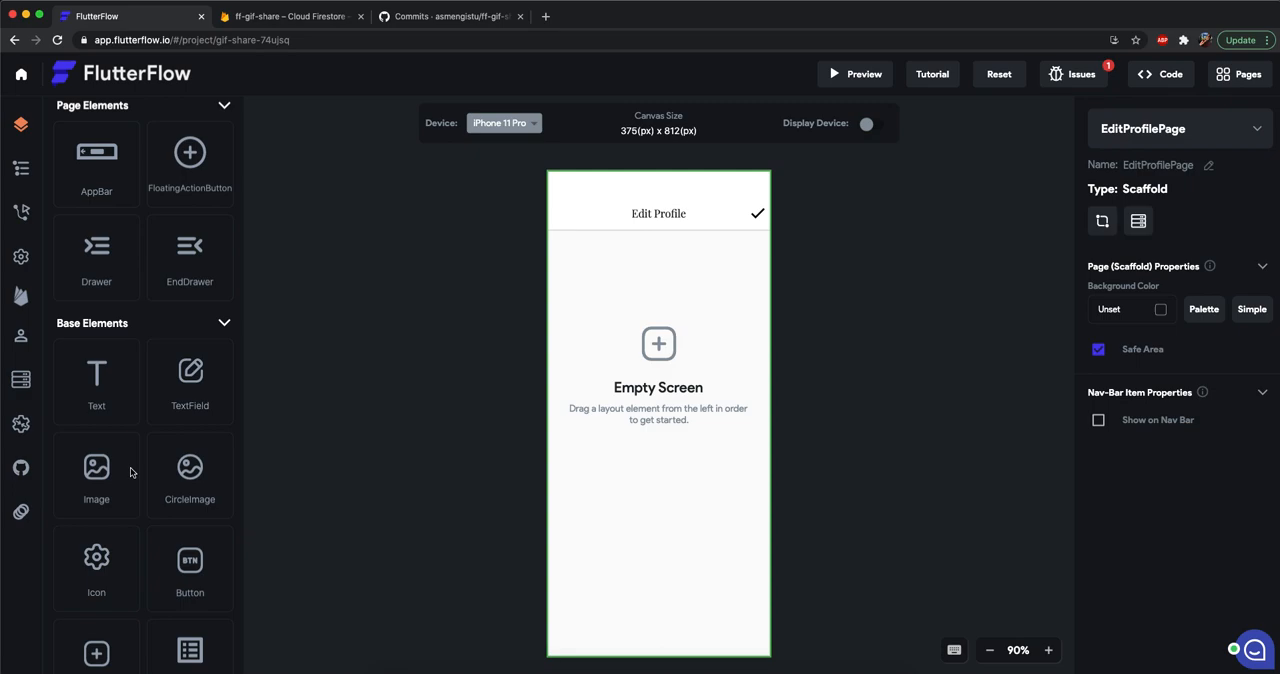
scroll(130, 472, up, 1)
scroll(133, 475, down, 4)
scroll(133, 475, down, 4)
scroll(133, 475, up, 8)
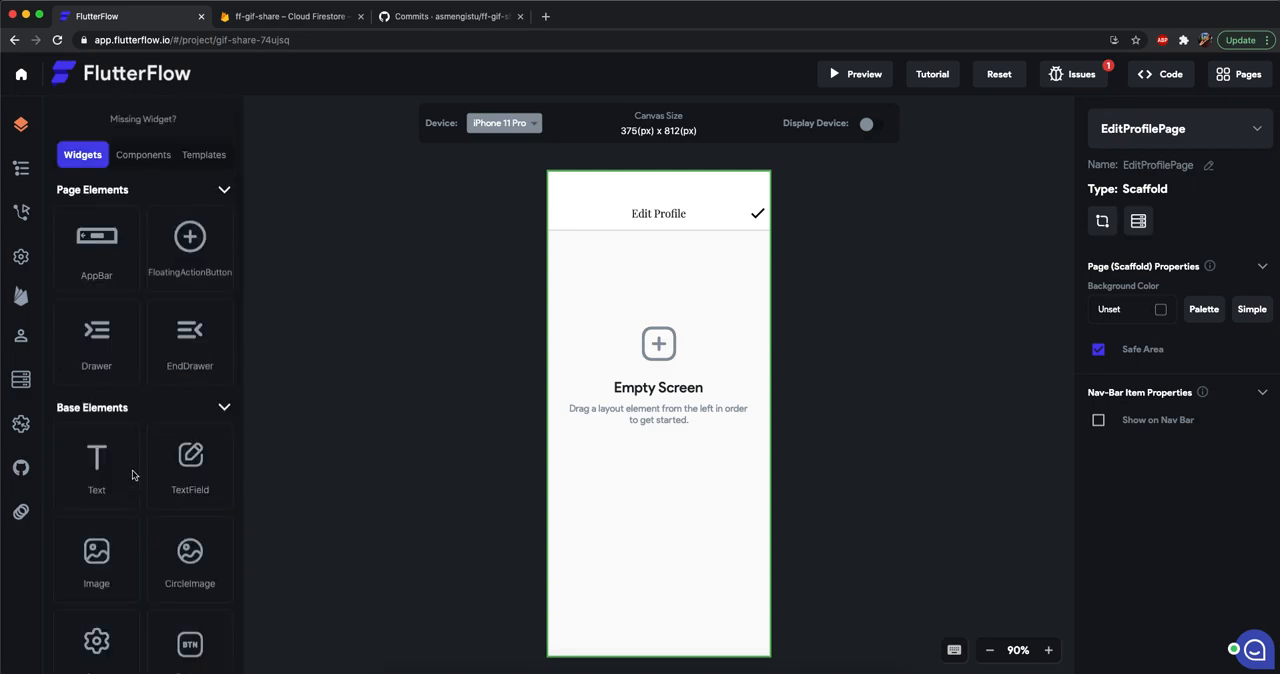
scroll(122, 421, down, 10)
scroll(122, 421, down, 12)
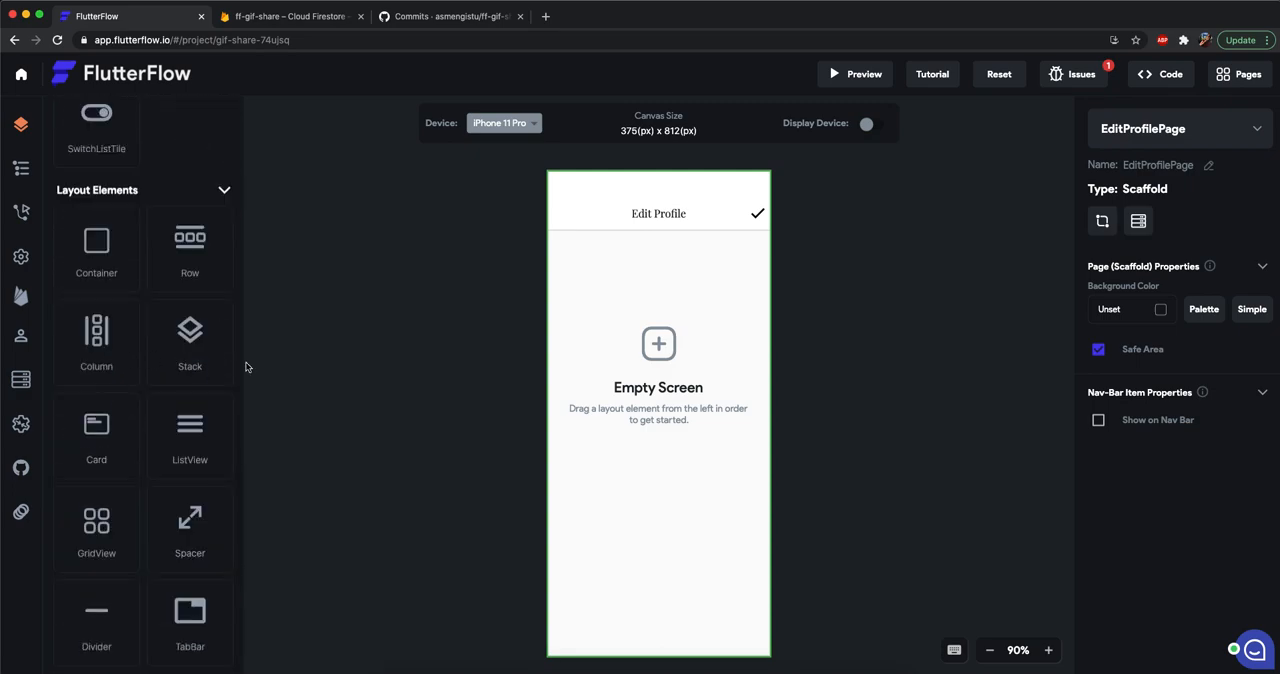
drag(96, 335, 629, 386)
Centre the new Column by setting its horizontal alignment to 0.
click(1259, 330)
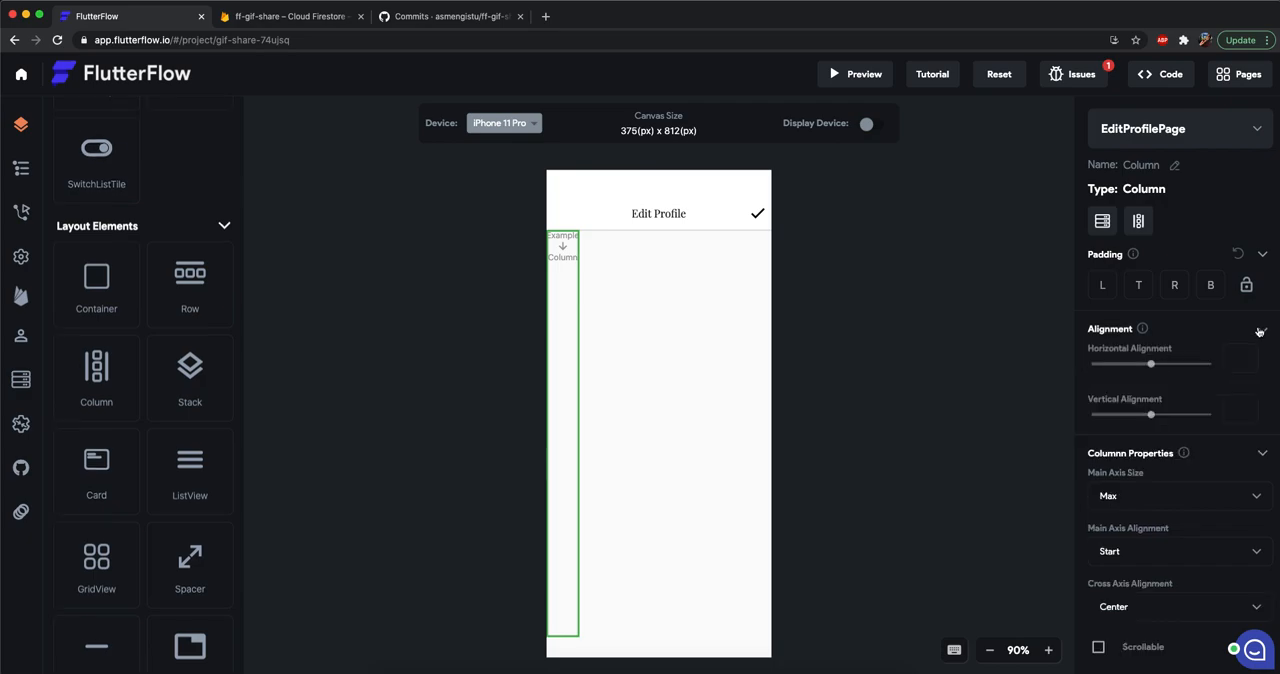
click(1153, 367)
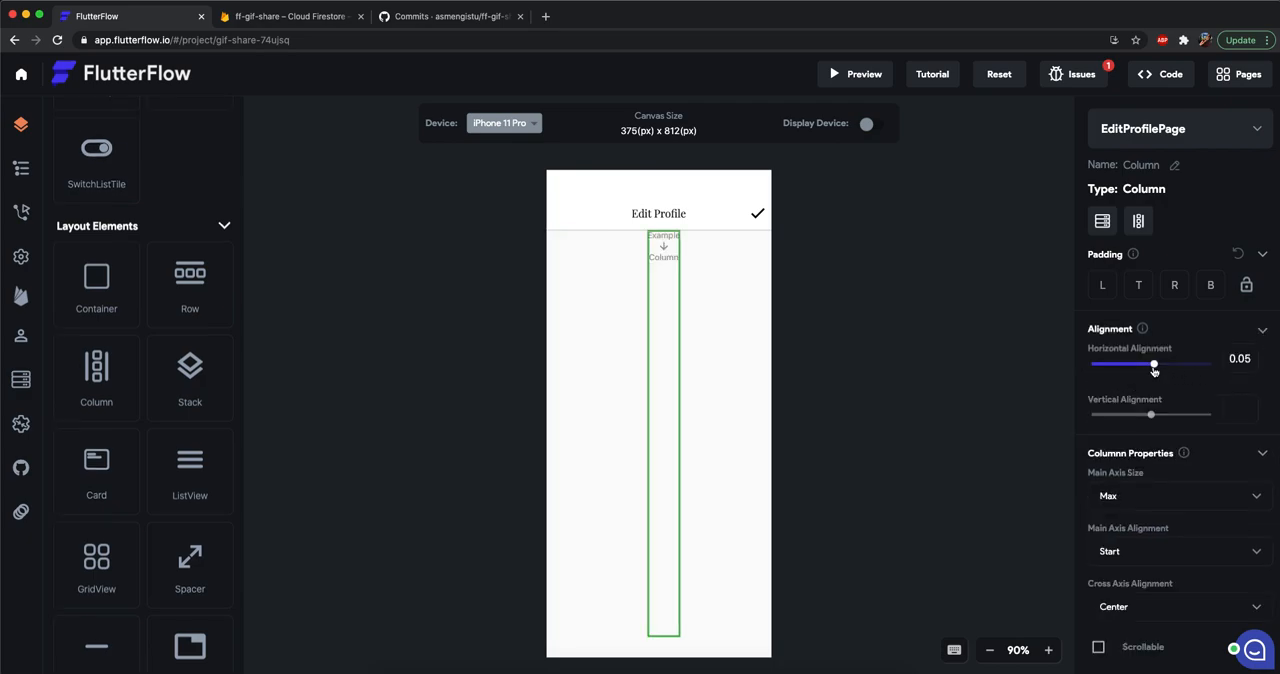
mouse_move(1153, 363)
mouse_down()
mouse_move(1212, 363)
mouse_move(1093, 363)
mouse_move(1150, 363)
mouse_up()
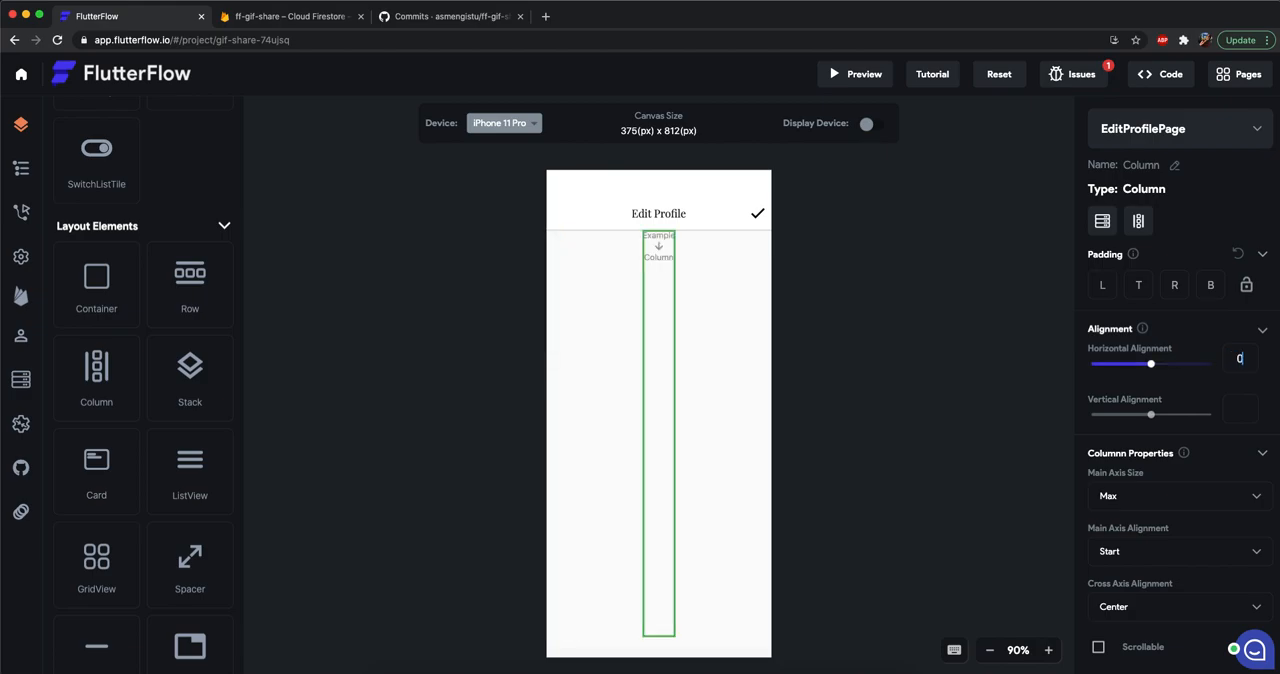
click(993, 384)
Add a CircleImage inside the Column and set the Column's top padding to 15.
scroll(164, 421, up, 10)
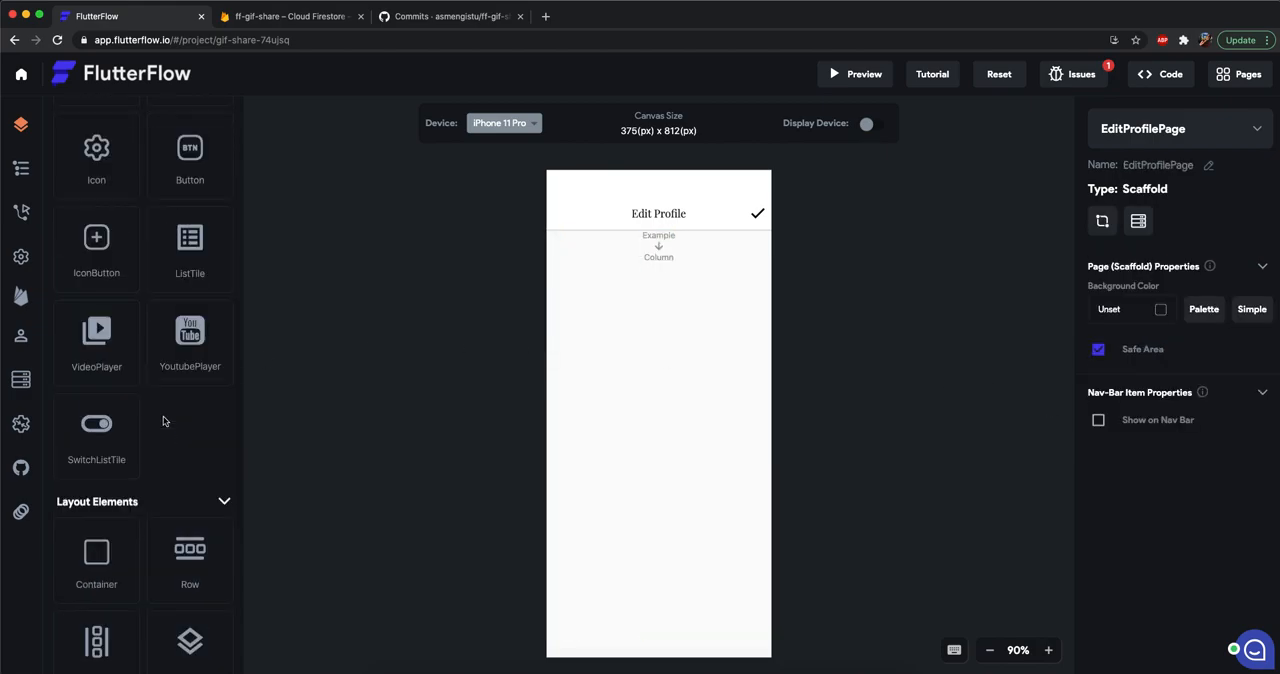
drag(181, 444, 663, 286)
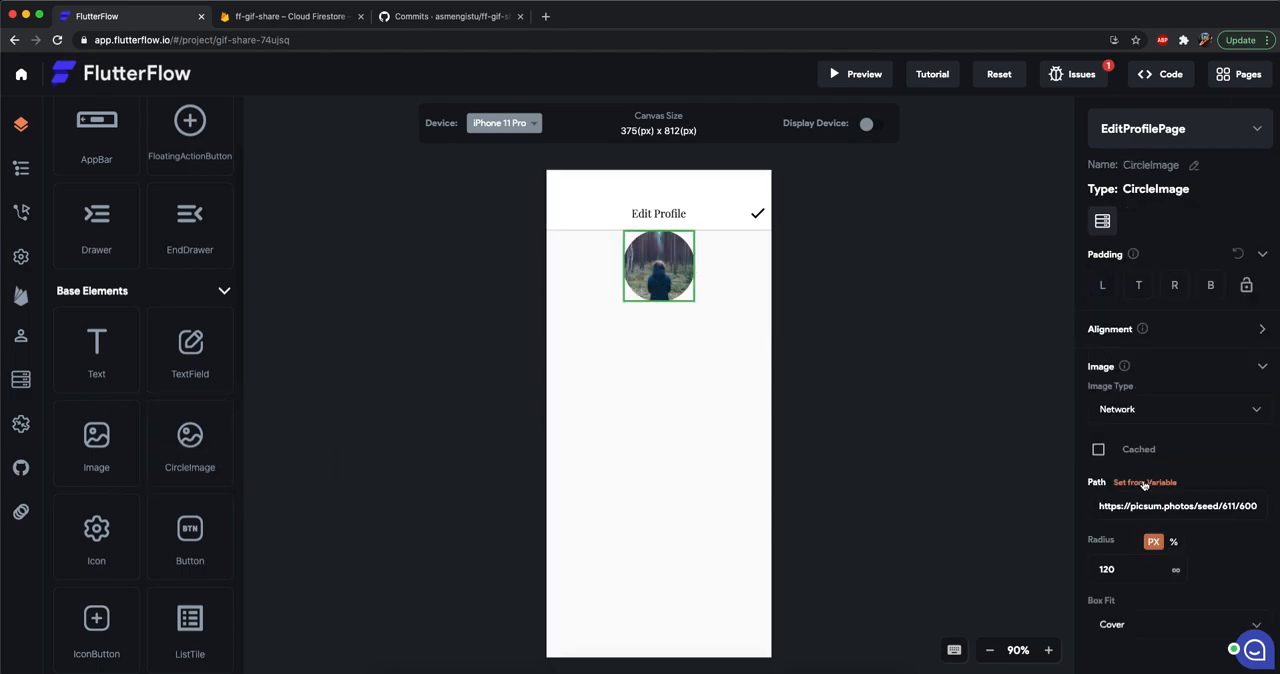
click(651, 420)
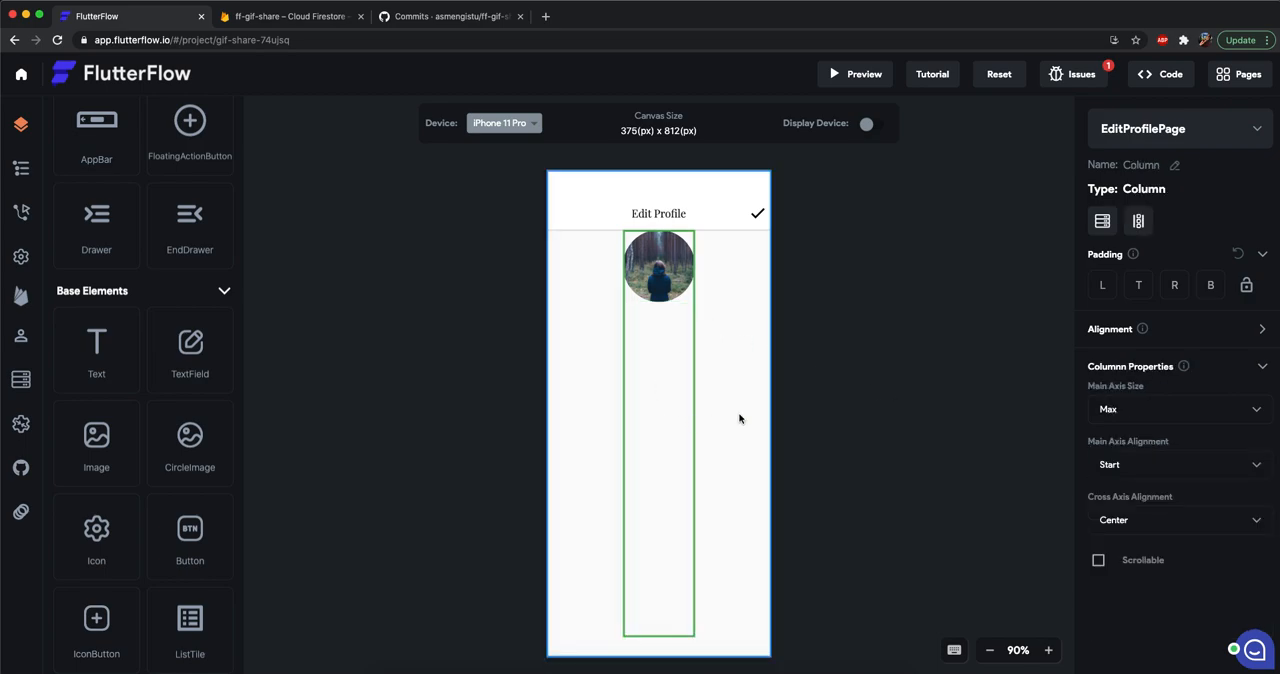
click(738, 412)
click(636, 379)
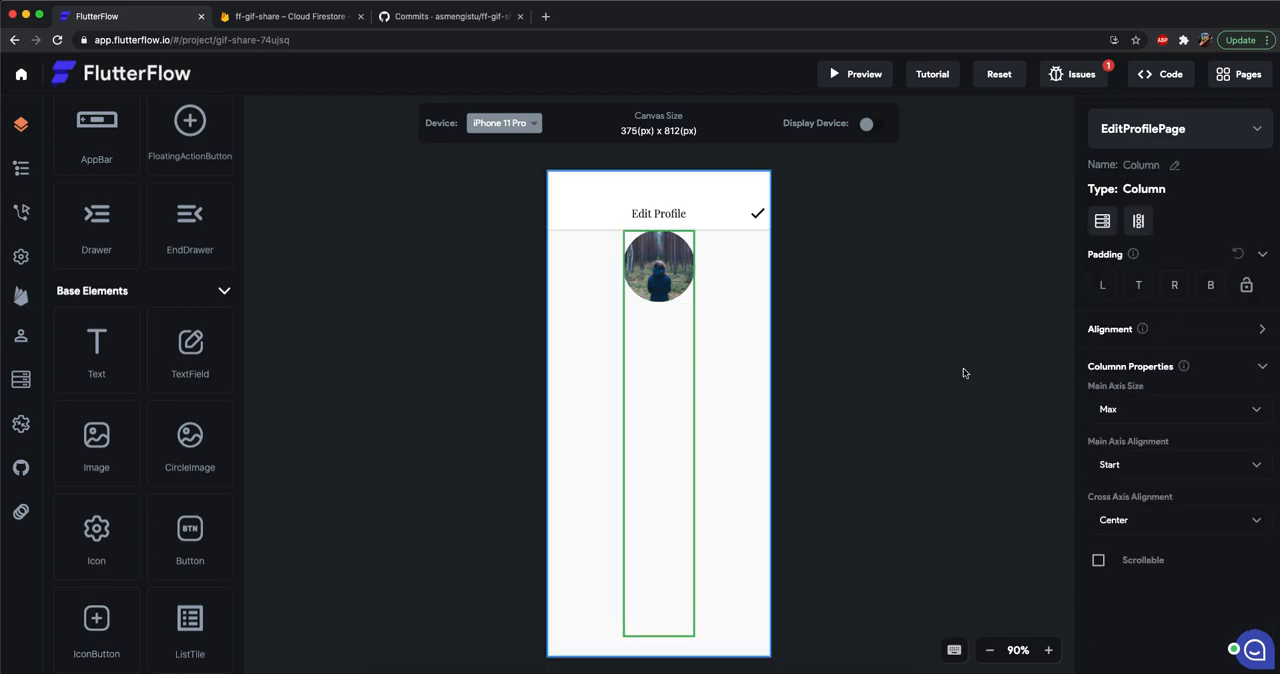
click(1138, 285)
text(10)
key(BackSpace)
text(5)
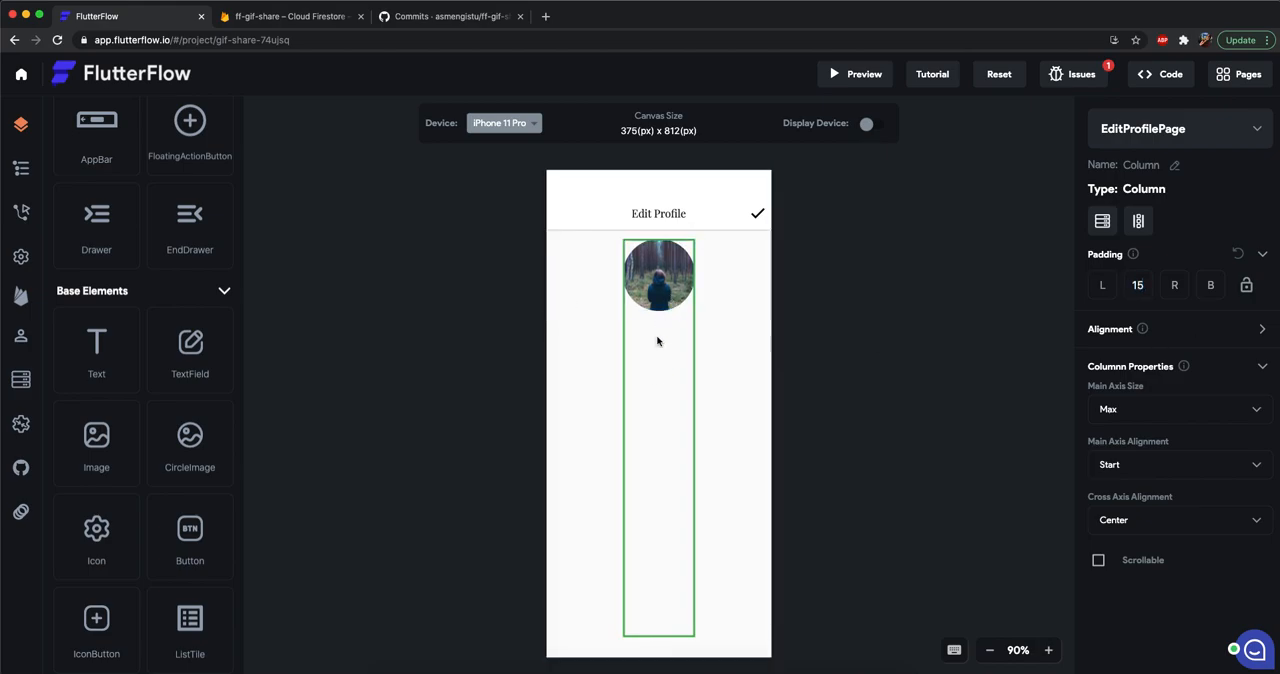
Add a TextField below the circle image with a top padding of 10.
drag(190, 374, 655, 378)
click(1138, 285)
text(10)
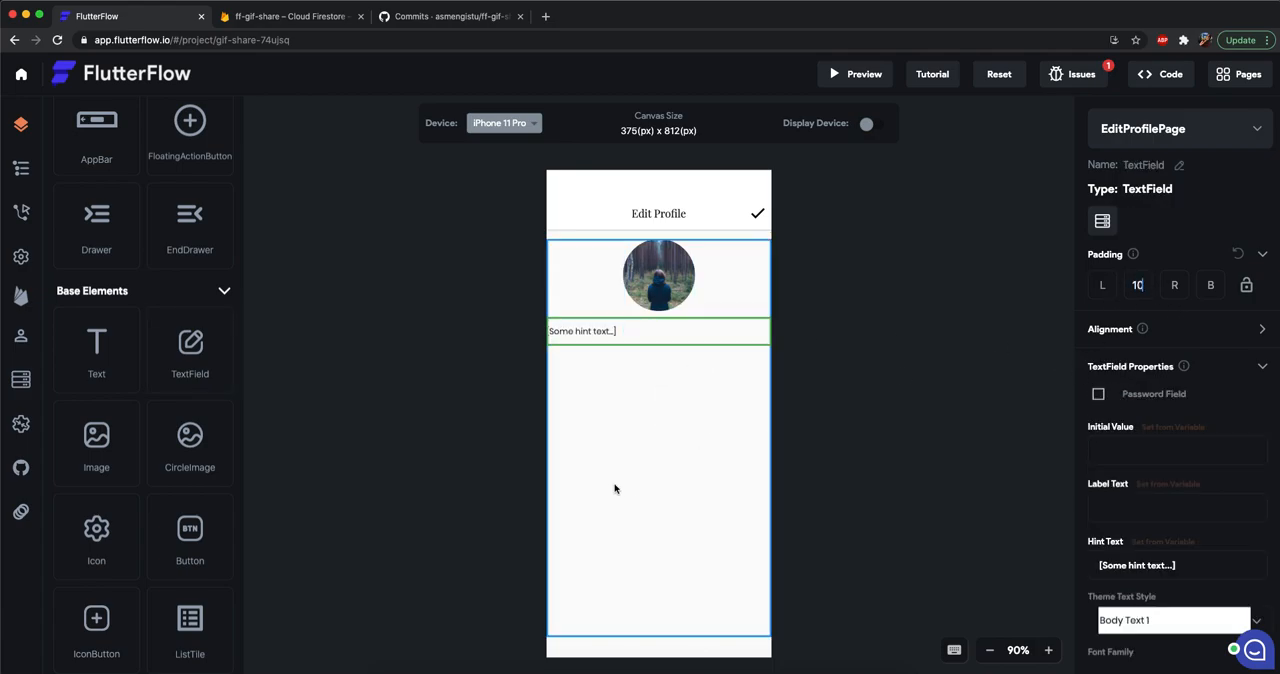
Set the Column's left and right padding to 15.
click(615, 487)
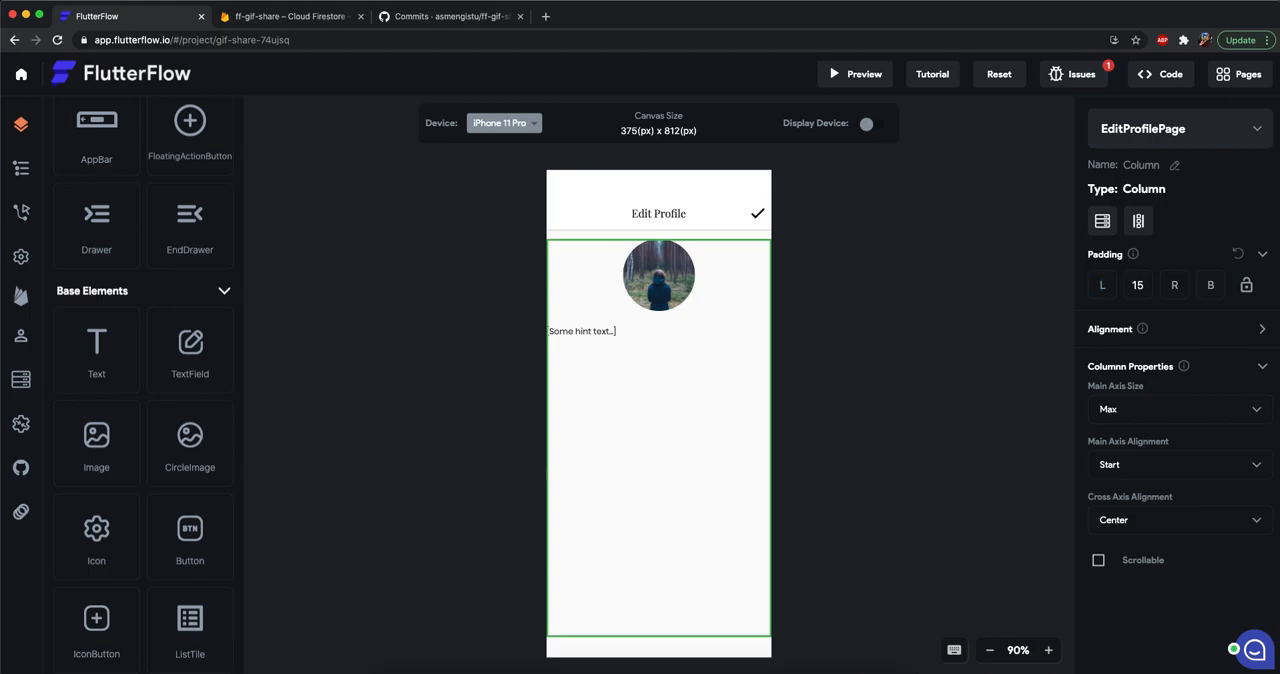
text(15)
key(Tab)
key(Tab)
text(15)
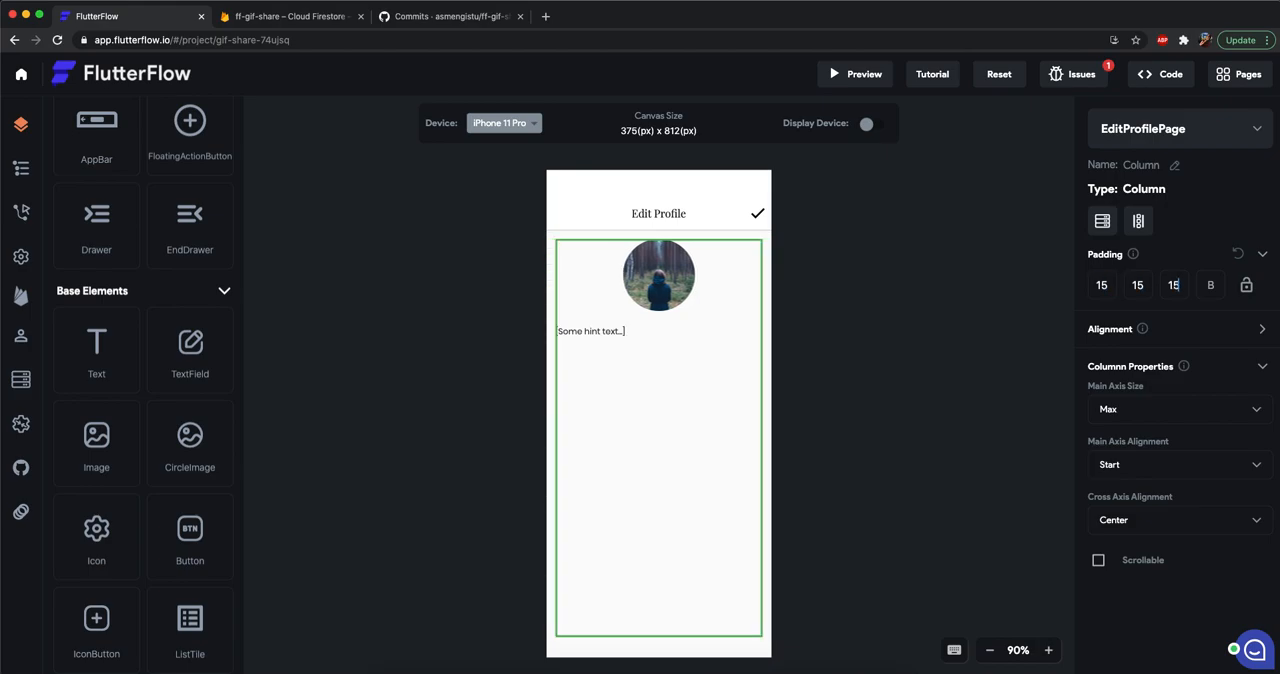
click(786, 488)
Set the TextField's hint text to "Username".
click(640, 340)
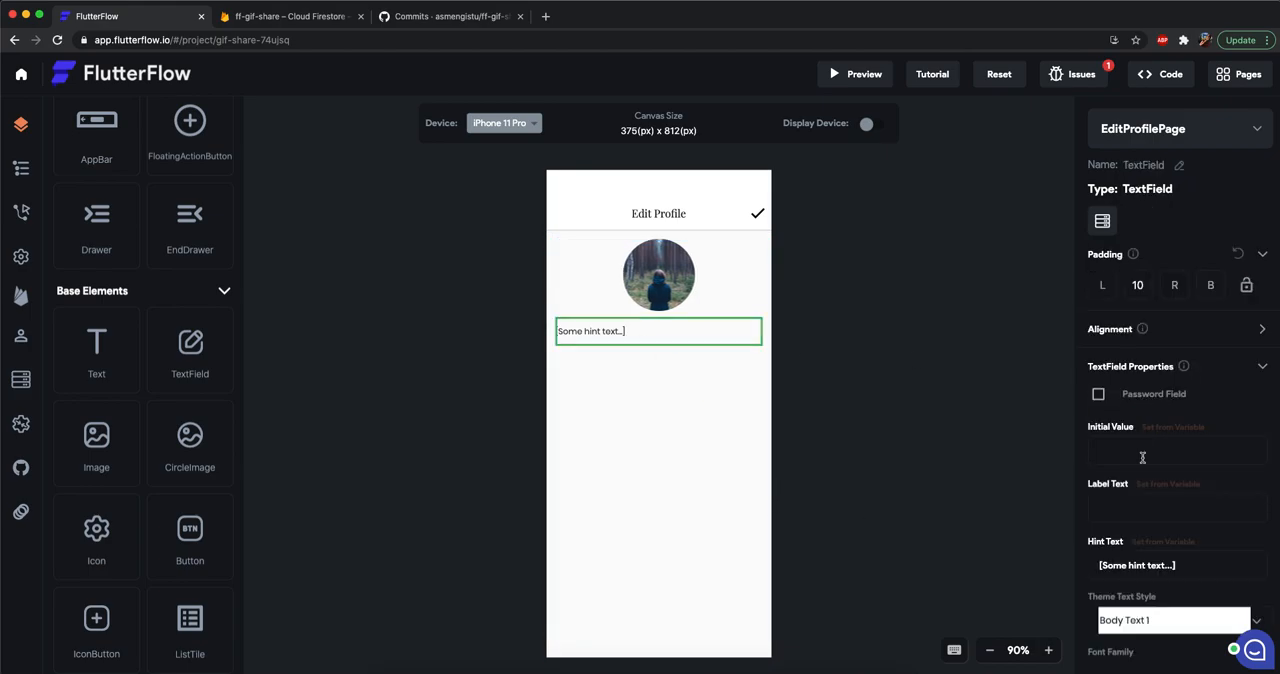
triple_click(1137, 565)
text(username)
click(580, 426)
Duplicate the Username text field within the Column and set the copy's hint text to "Display Name".
click(630, 340)
key(ctrl+c)
click(663, 414)
key(ctrl+v)
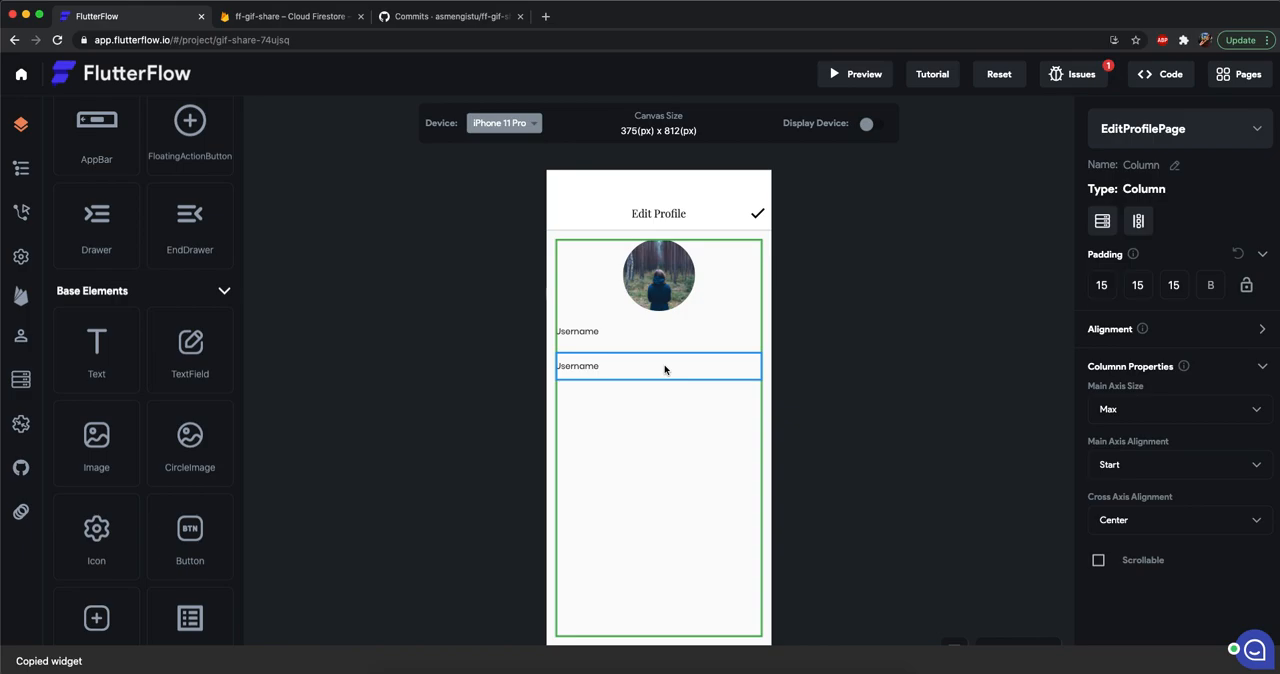
click(665, 369)
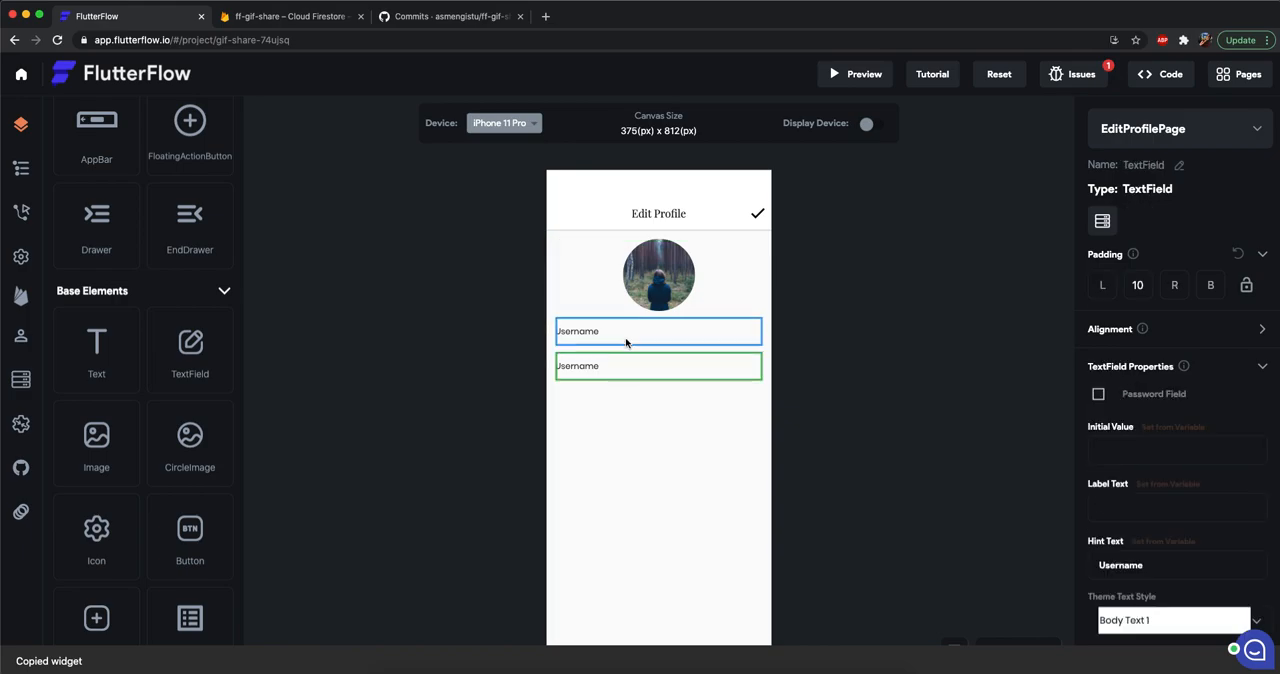
double_click(1161, 566)
text(Display Name)
click(817, 503)
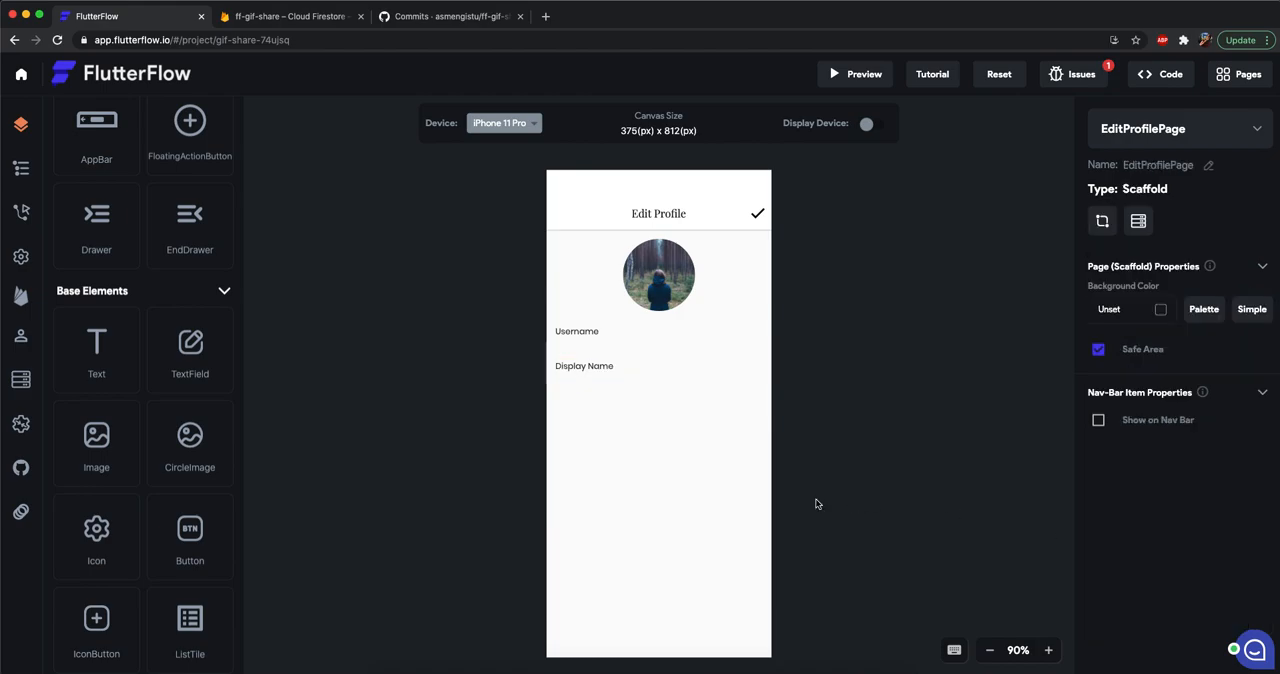
click(612, 342)
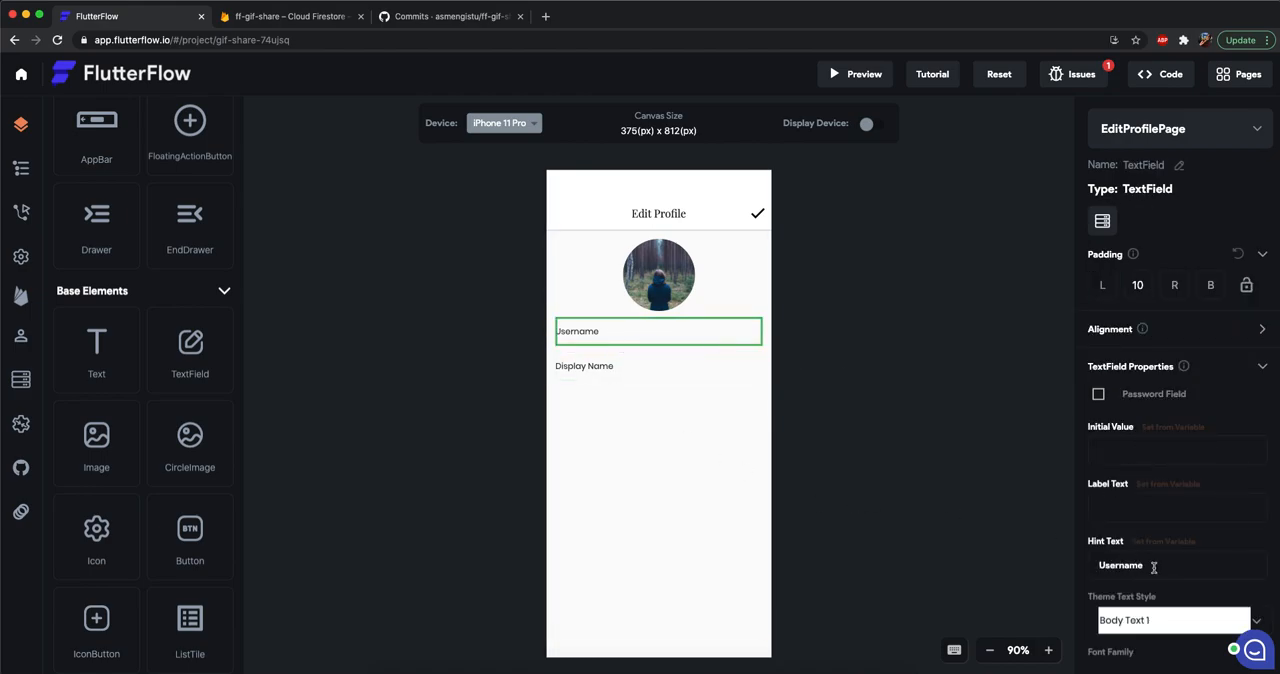
click(1172, 427)
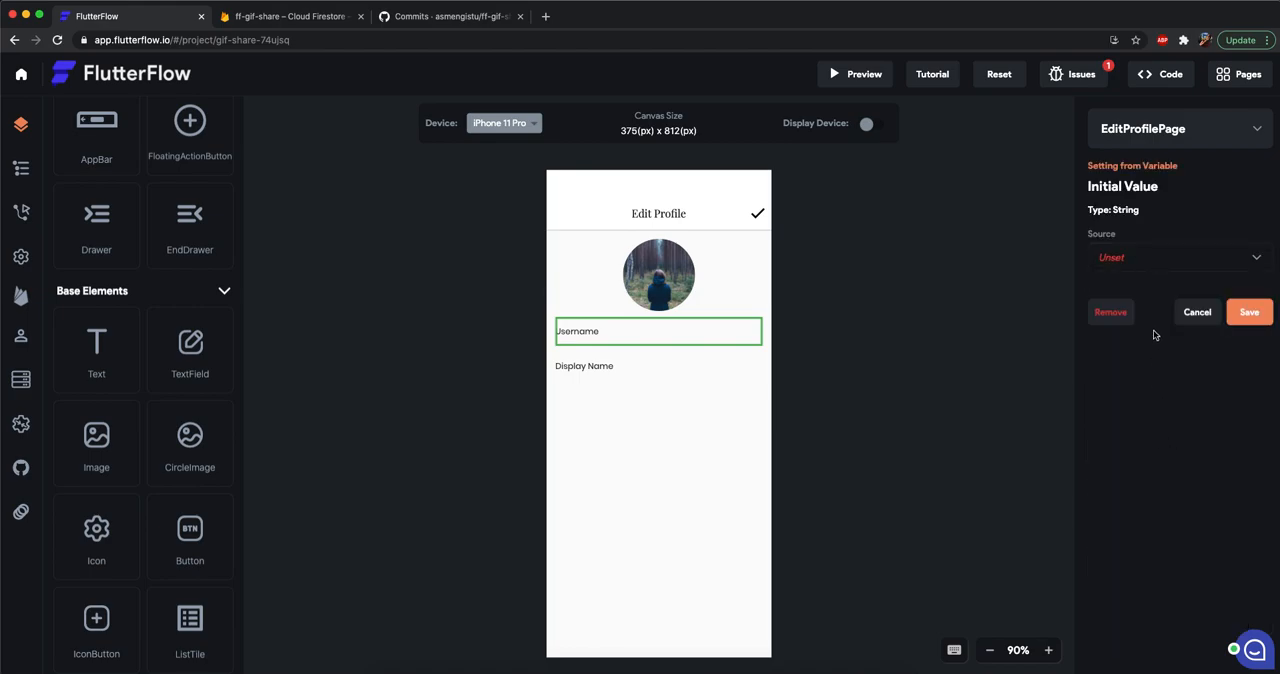
click(1156, 259)
click(1156, 259)
click(1148, 318)
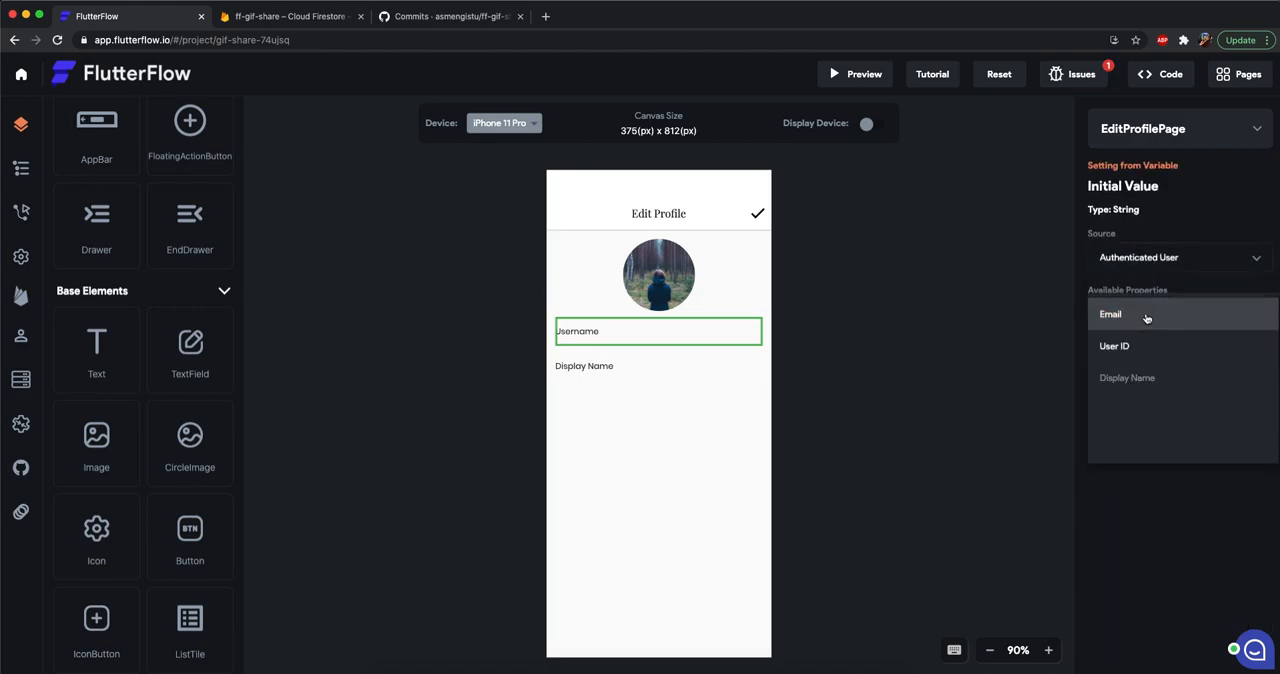
click(1172, 519)
click(1196, 368)
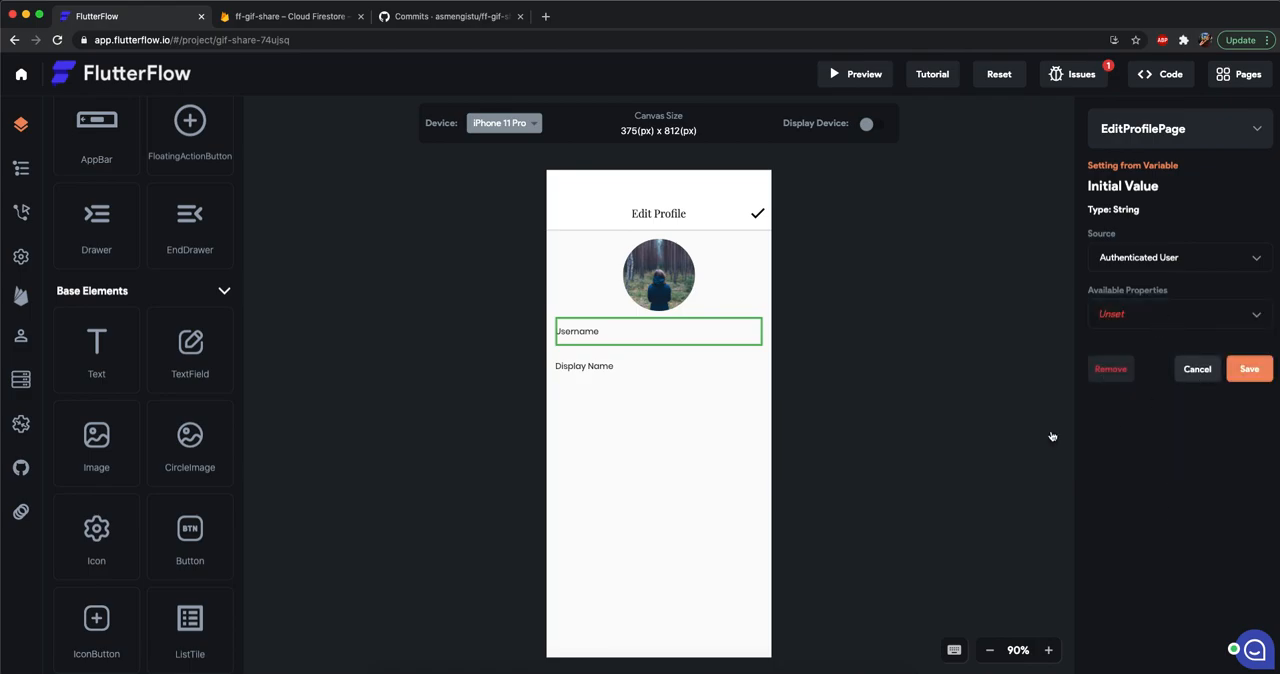
click(719, 254)
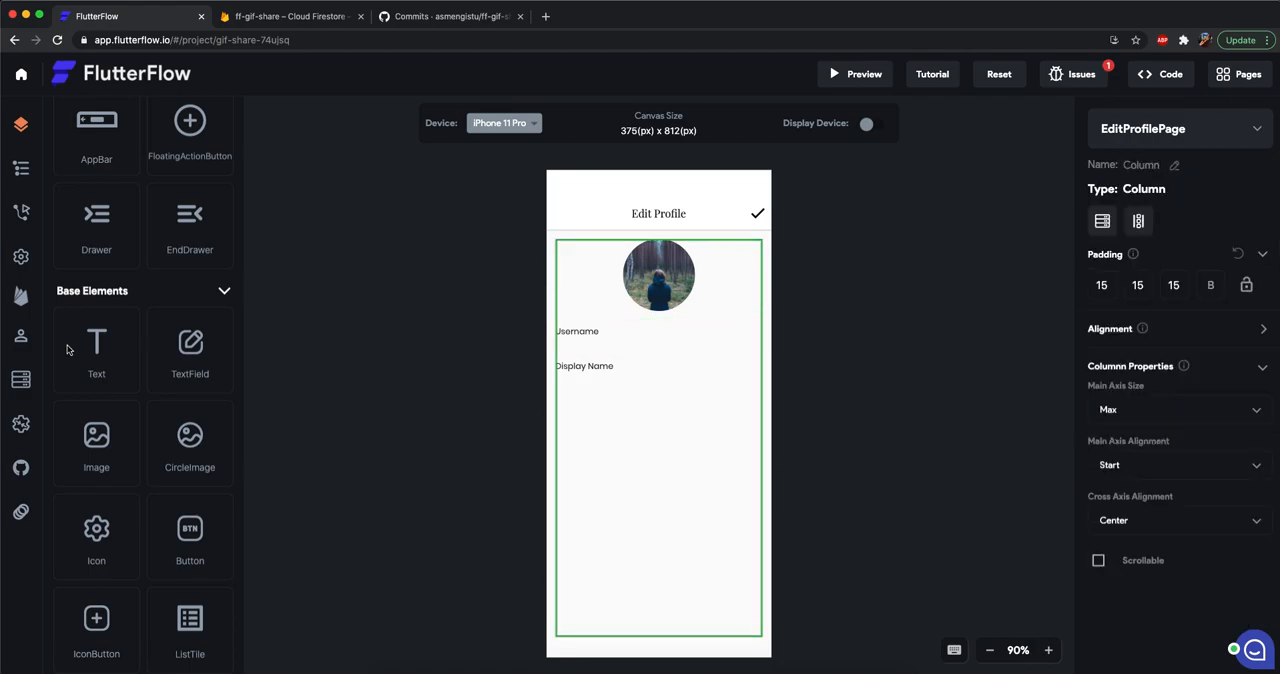
Check the schema fields of the users collection and return to EditProfilePage with the whole page selected.
click(21, 379)
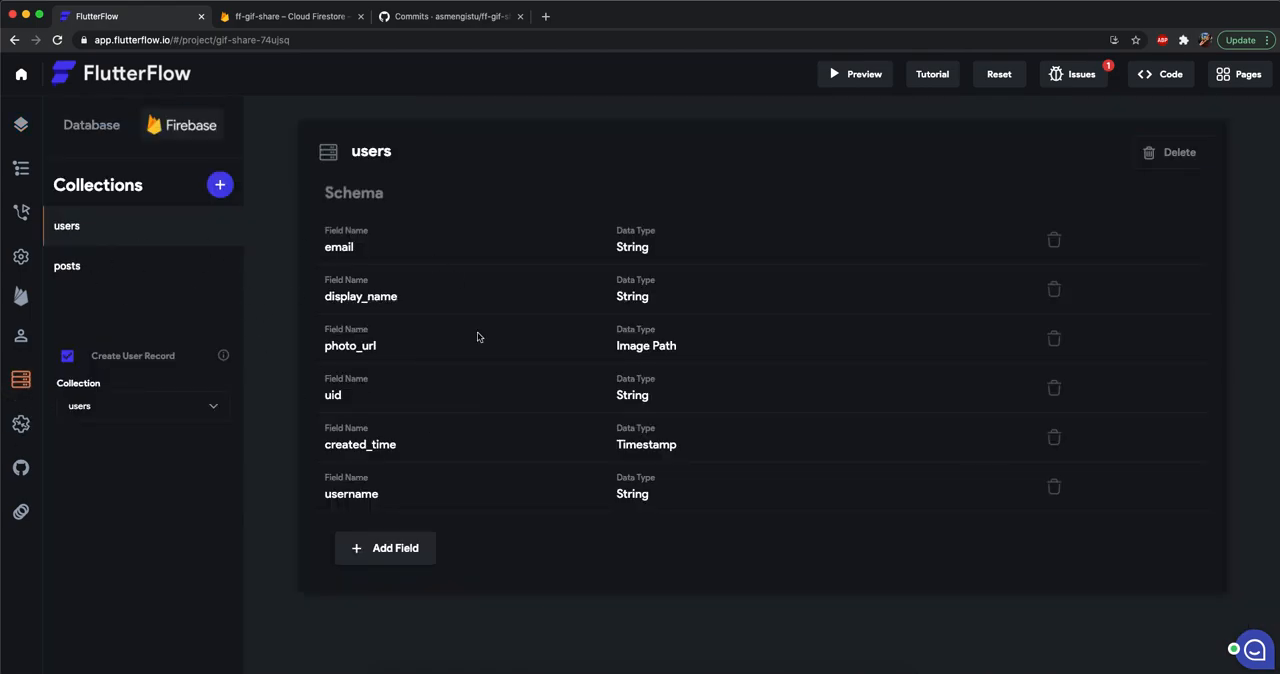
click(21, 124)
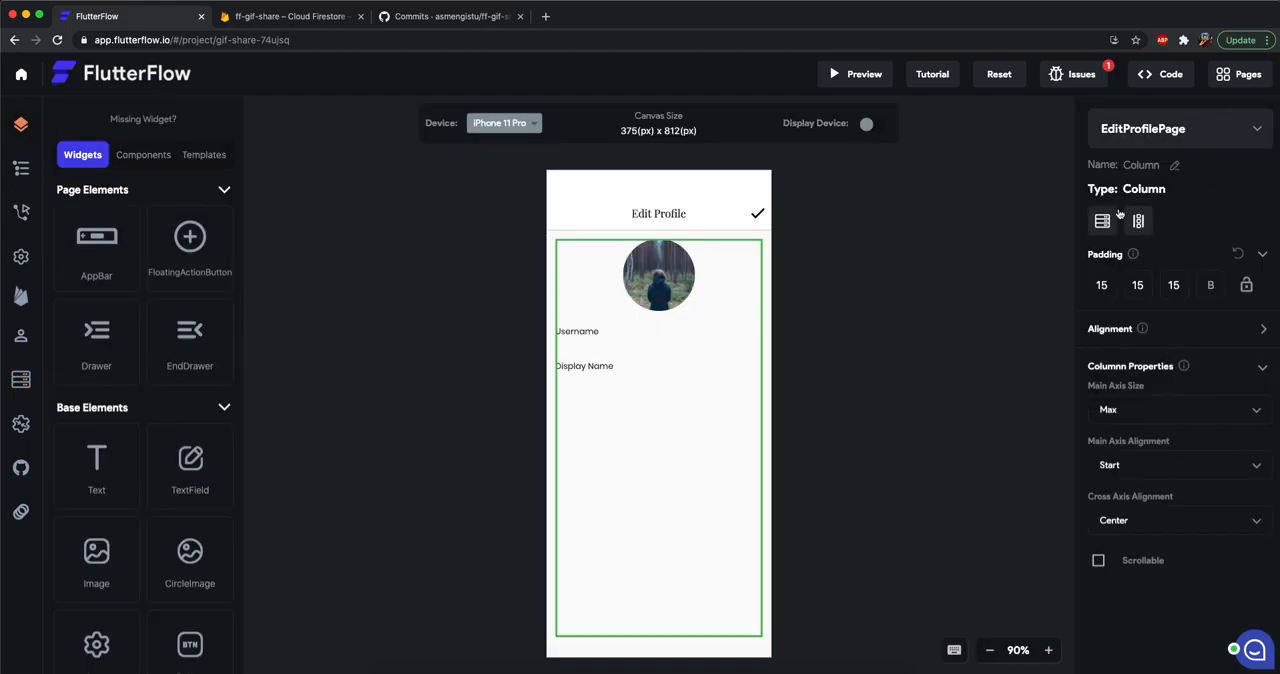
click(770, 237)
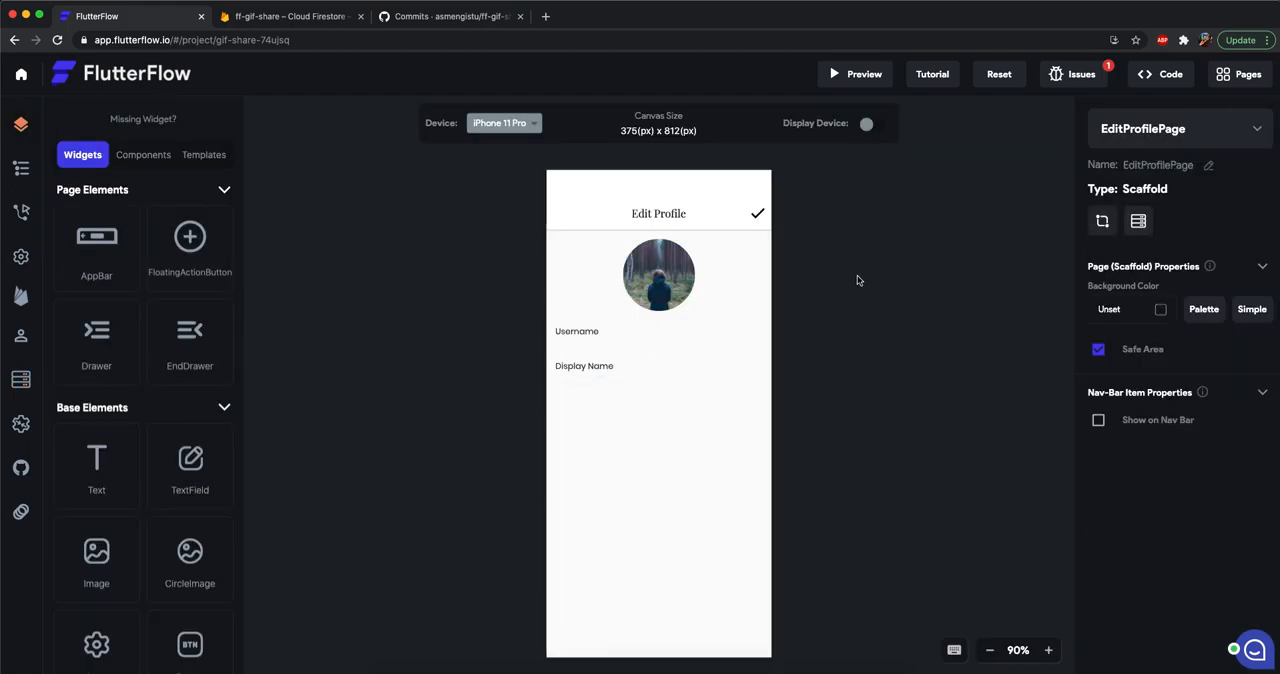
click(644, 428)
click(579, 333)
click(594, 366)
click(771, 363)
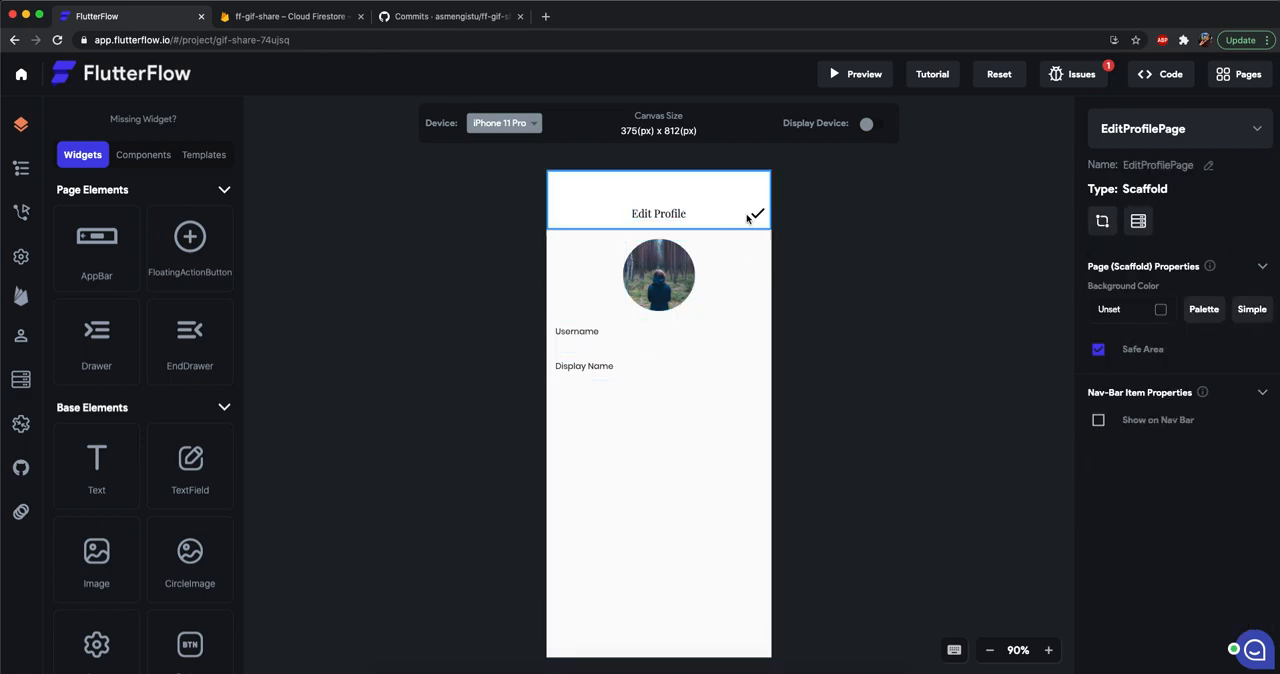
Add a Document from Reference query to EditProfilePage on the users collection, using the Authenticated User's User Record Reference.
click(1138, 221)
click(1098, 221)
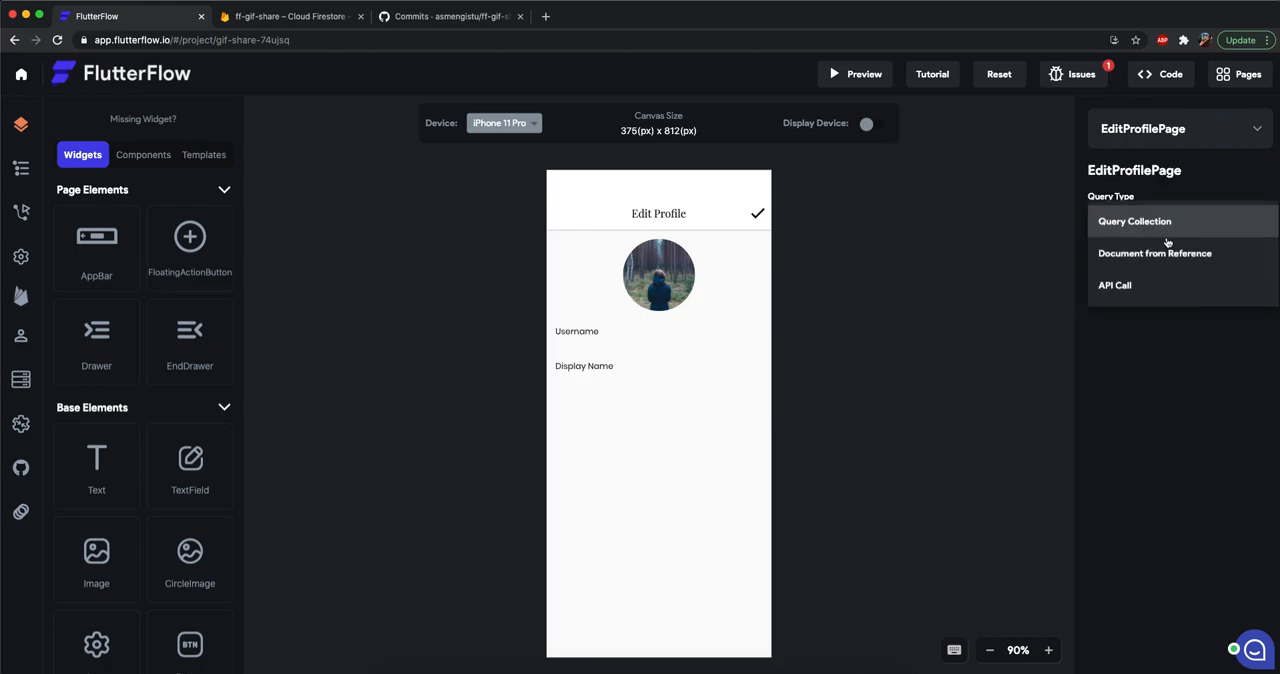
click(1140, 256)
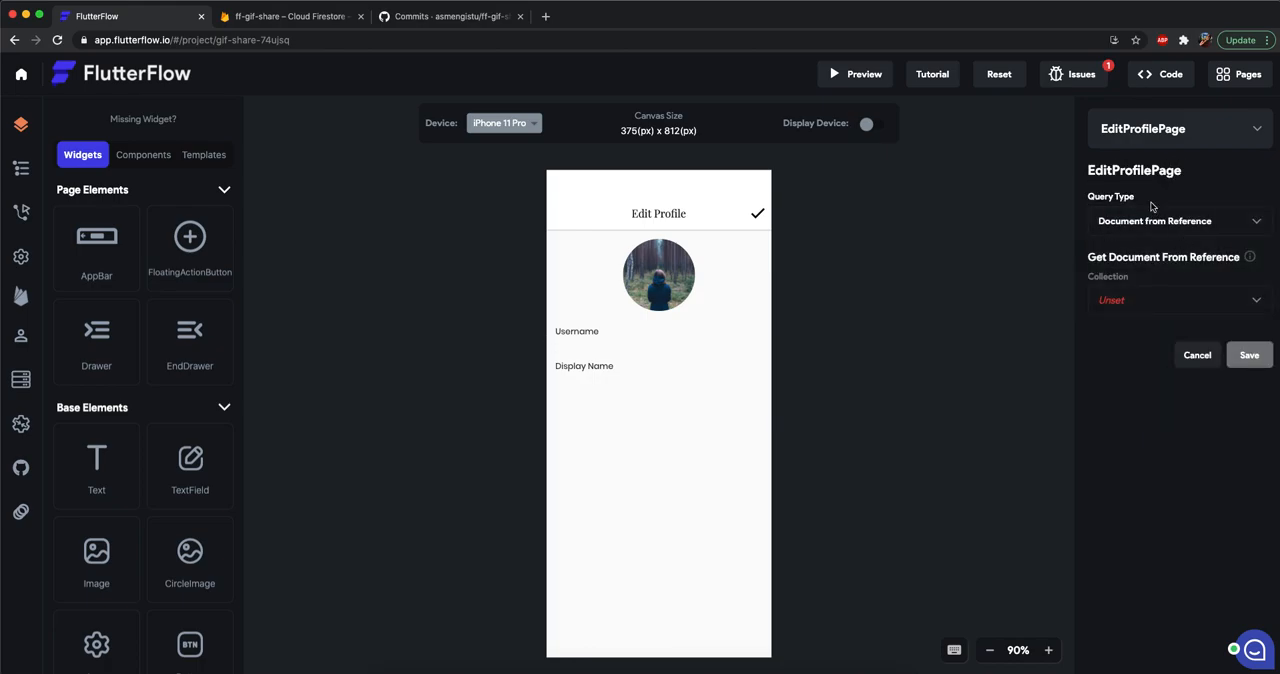
click(1123, 302)
click(1112, 331)
click(1130, 350)
click(1133, 350)
click(1141, 403)
click(1144, 533)
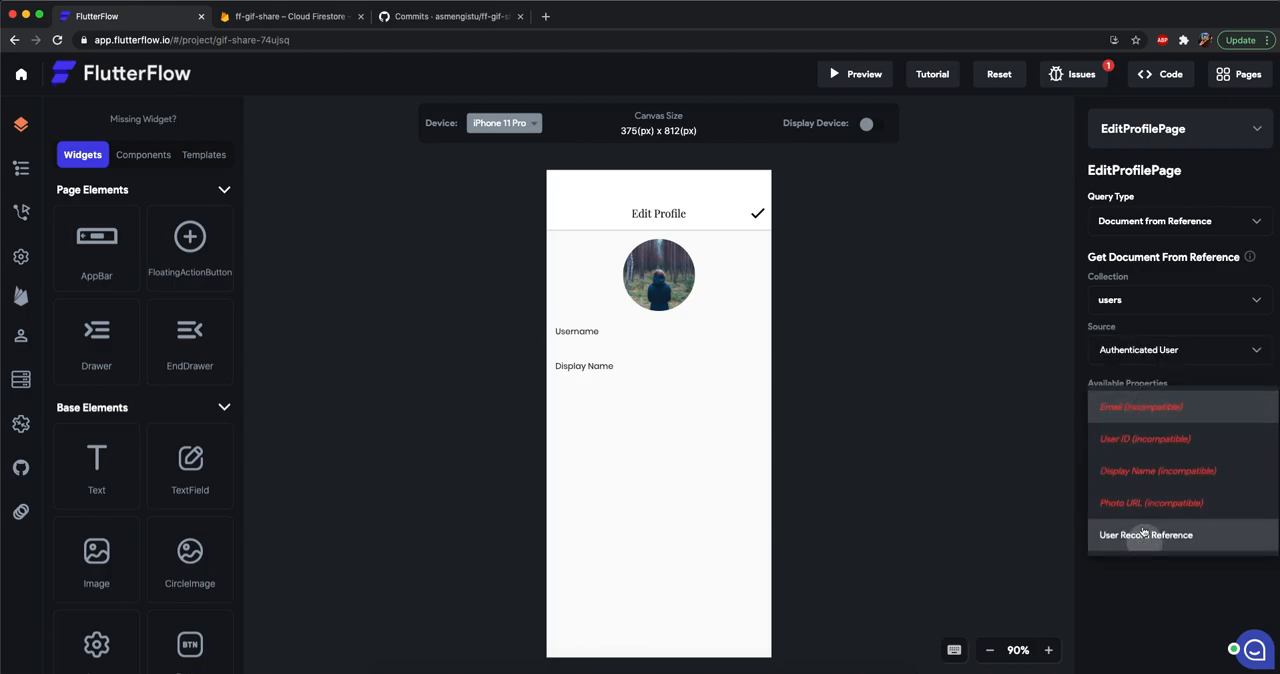
click(1250, 462)
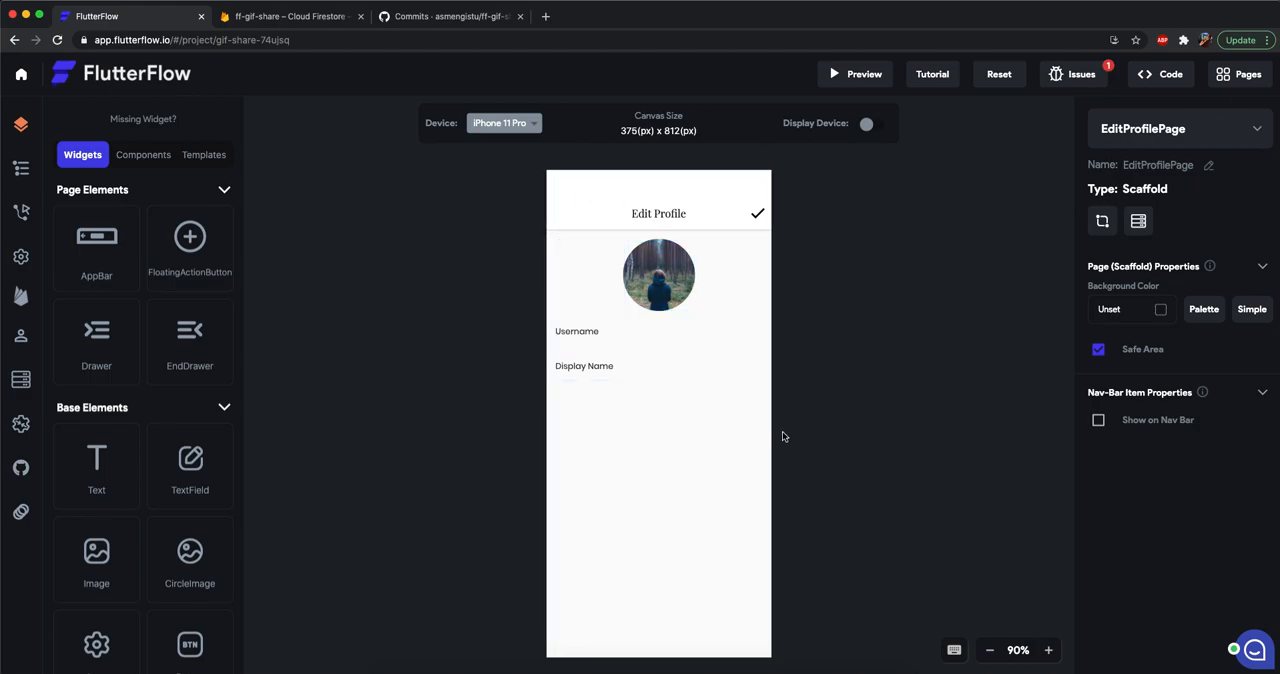
Set the Username text field's initial value from the page's users Record to the username property.
click(609, 341)
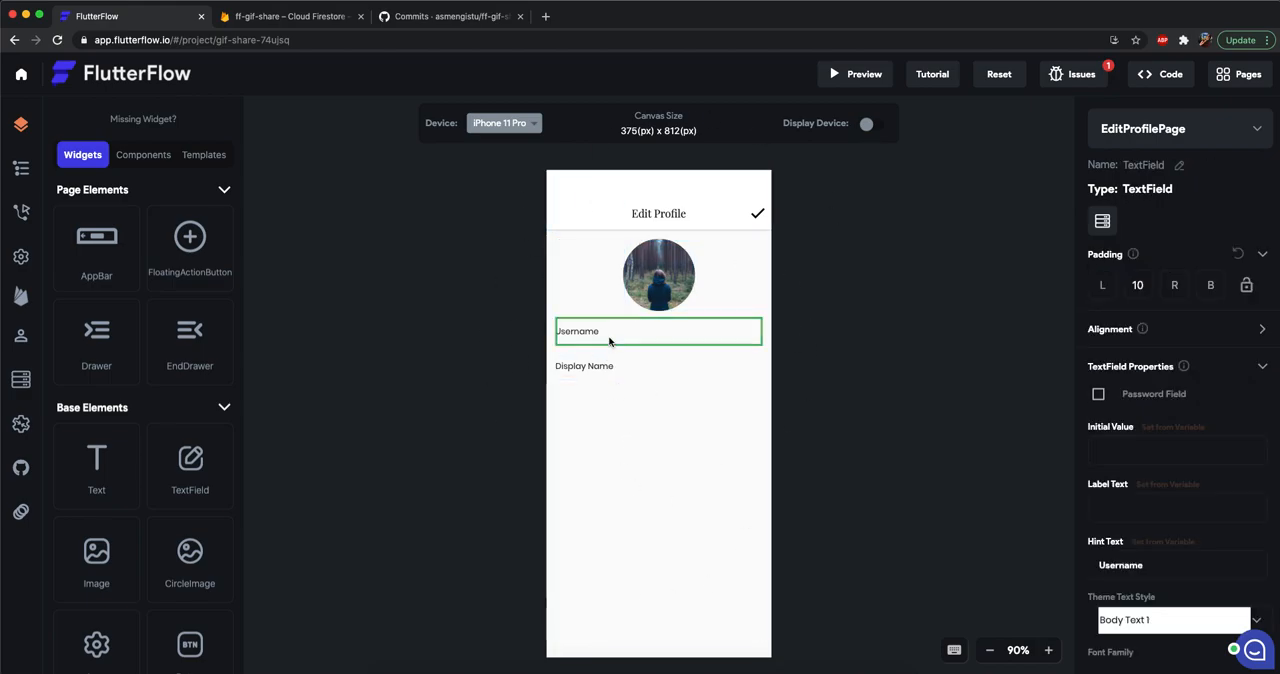
click(1160, 427)
click(1151, 262)
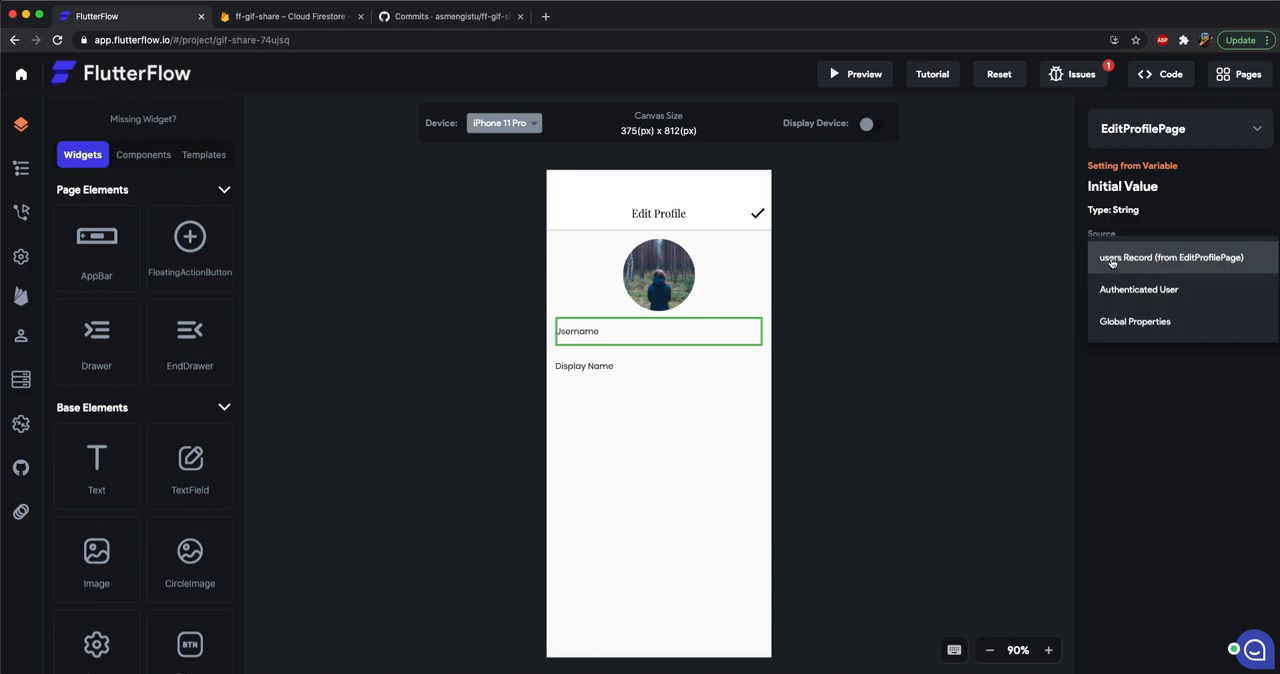
click(1111, 263)
click(1149, 320)
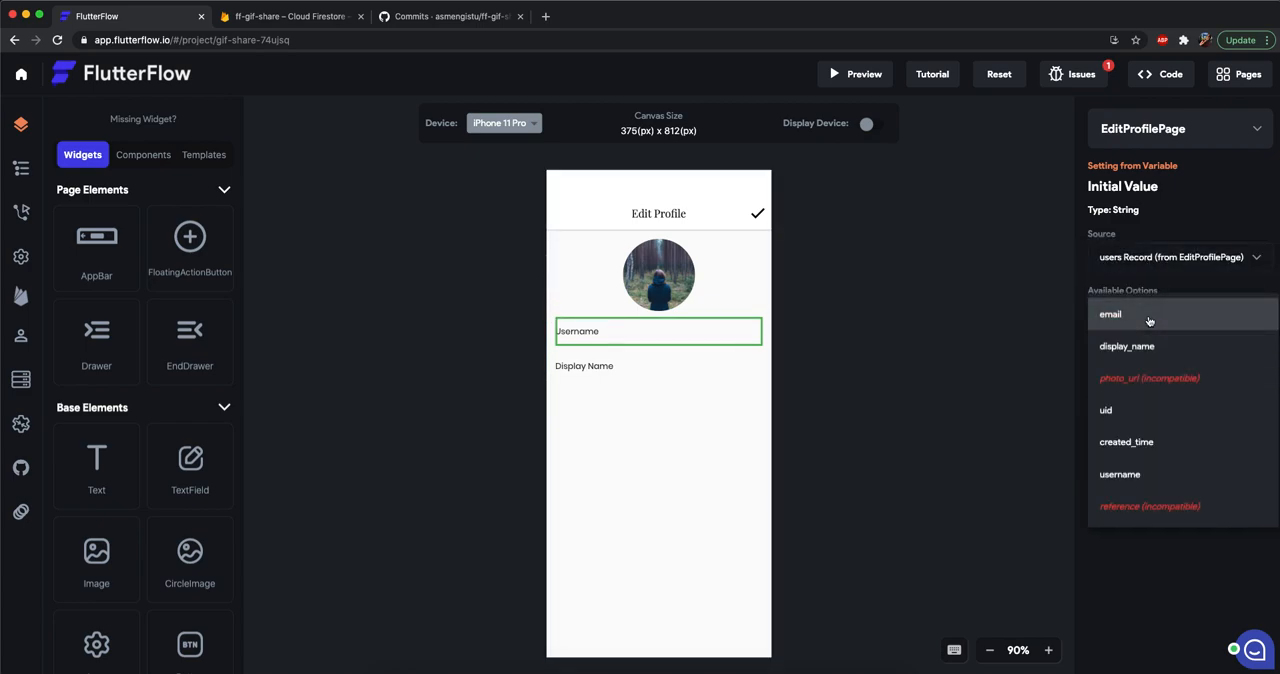
click(1120, 474)
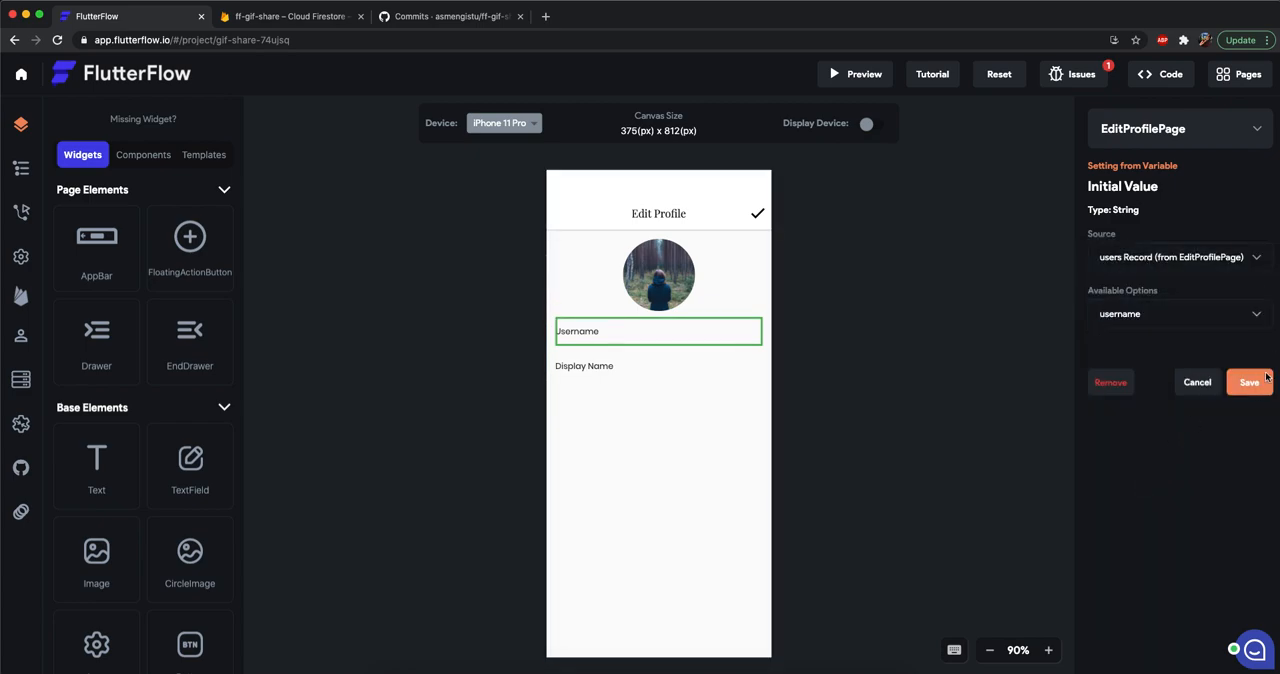
Set the Display Name text field's initial value from the page's users Record to display_name.
click(620, 367)
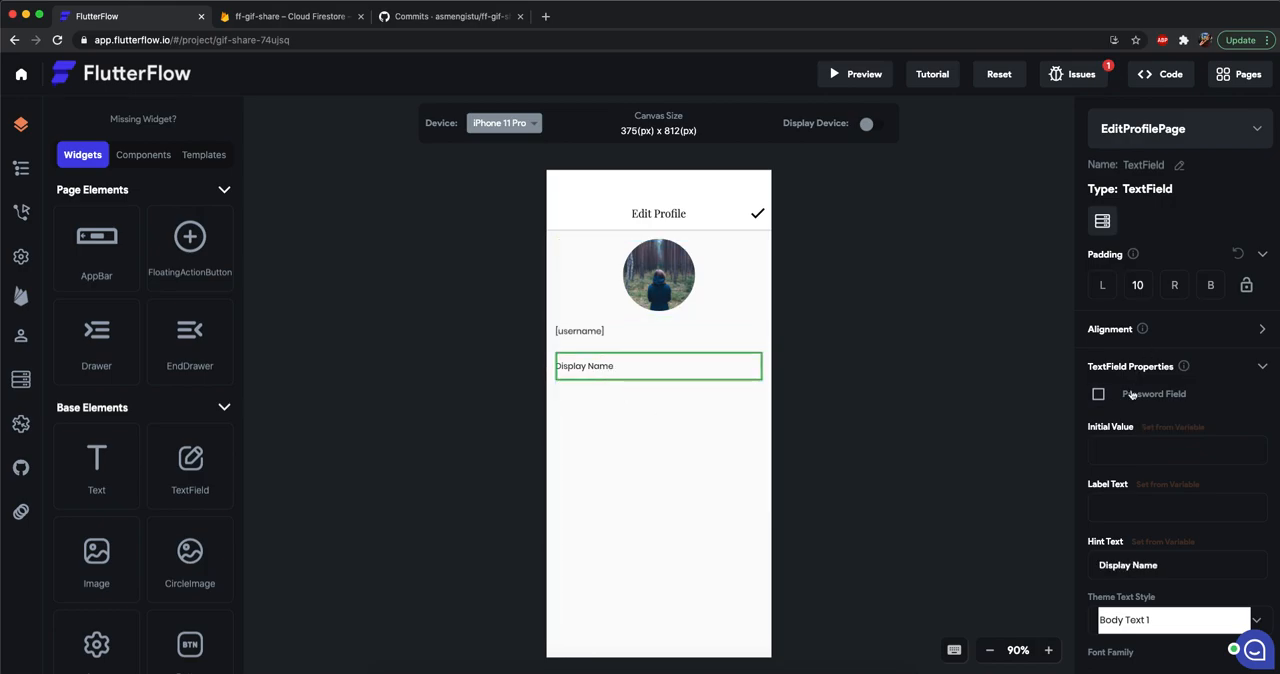
click(1160, 428)
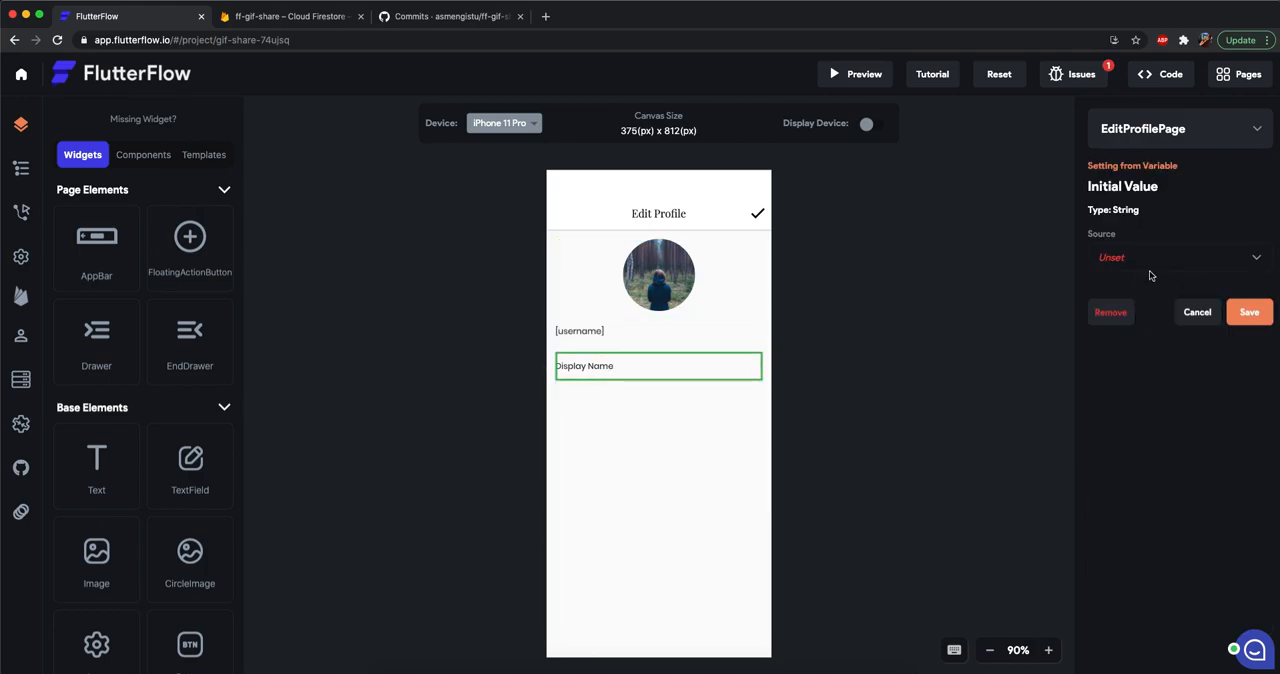
click(1150, 275)
click(1152, 268)
click(1165, 323)
click(1165, 322)
click(1164, 321)
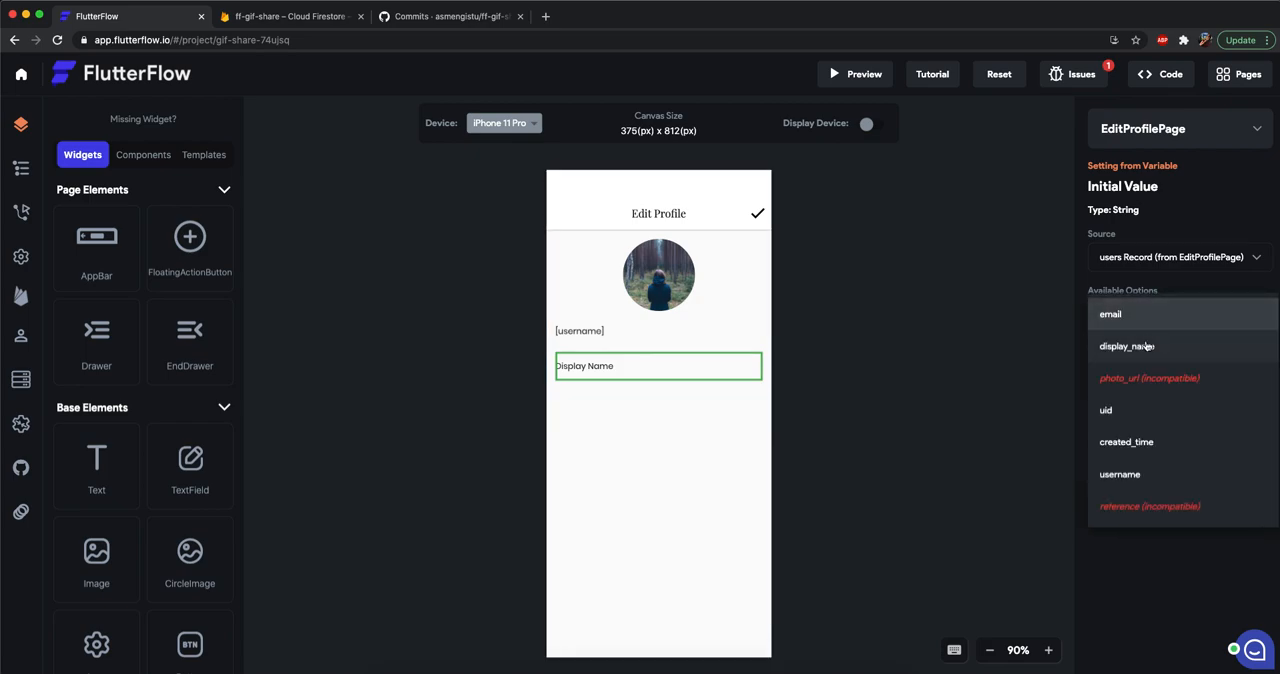
click(1147, 346)
click(1248, 388)
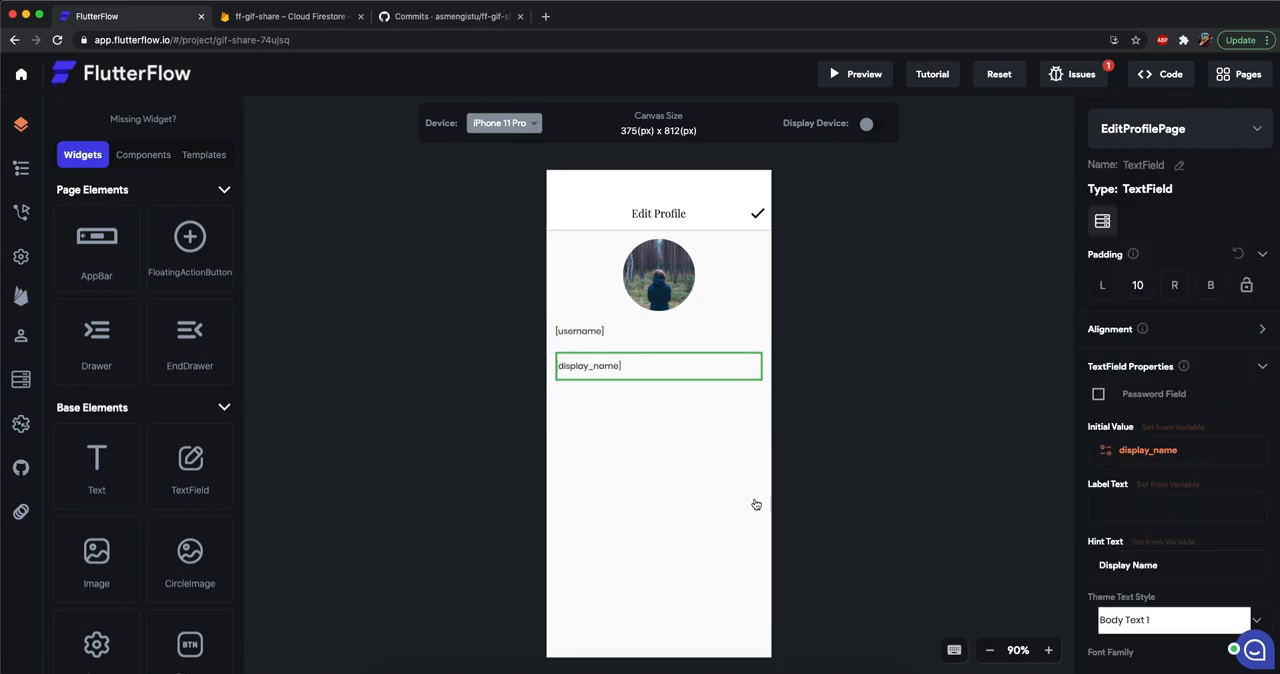
click(895, 465)
click(596, 341)
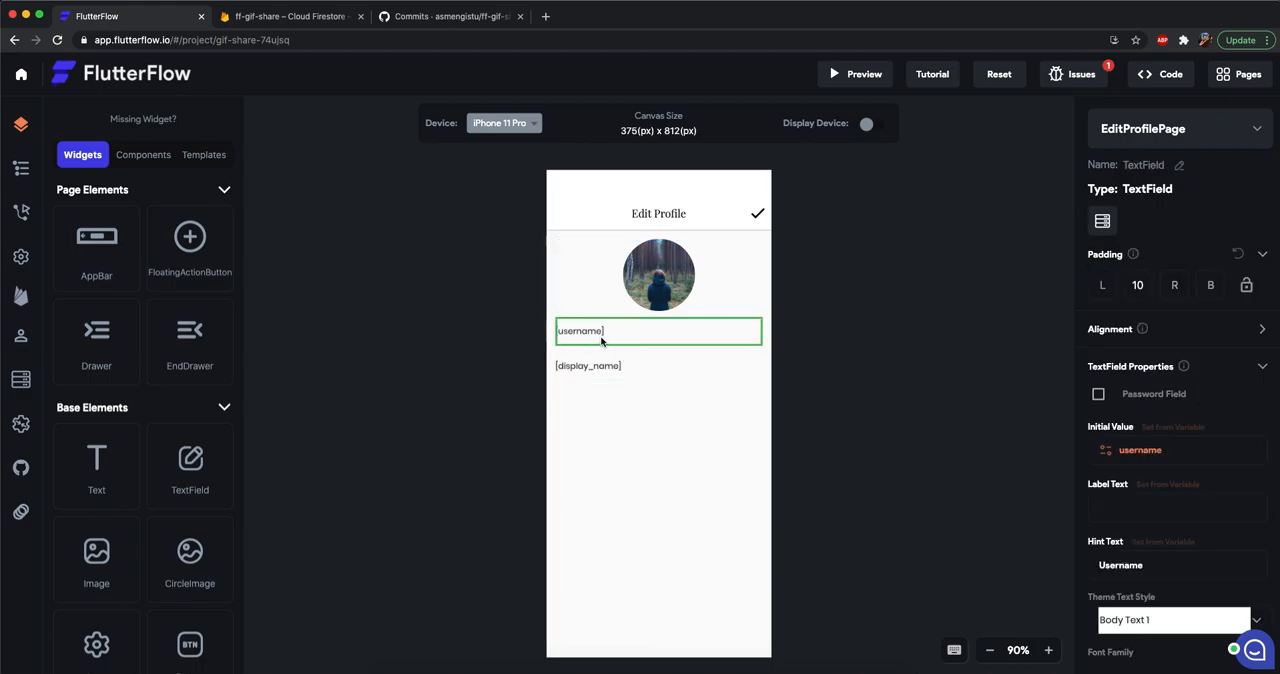
click(600, 366)
Examine the check icon's two existing on-tap actions and the available backend action types.
click(757, 215)
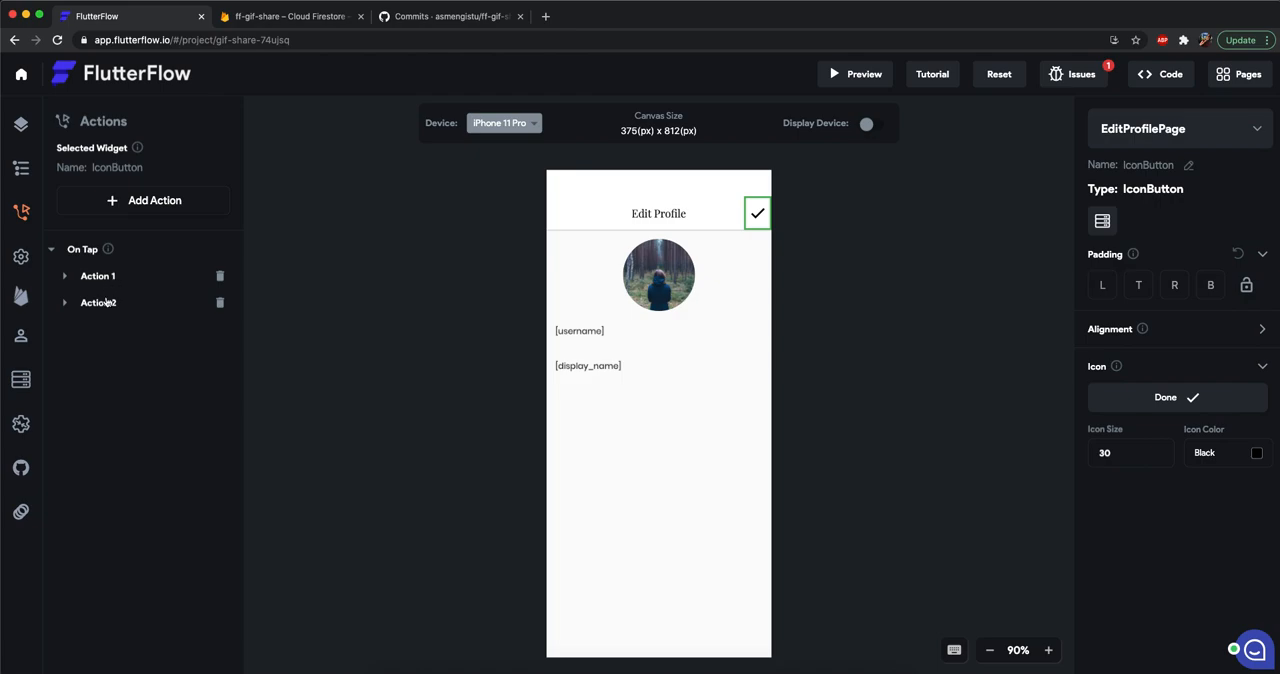
click(106, 284)
scroll(209, 372, down, 1)
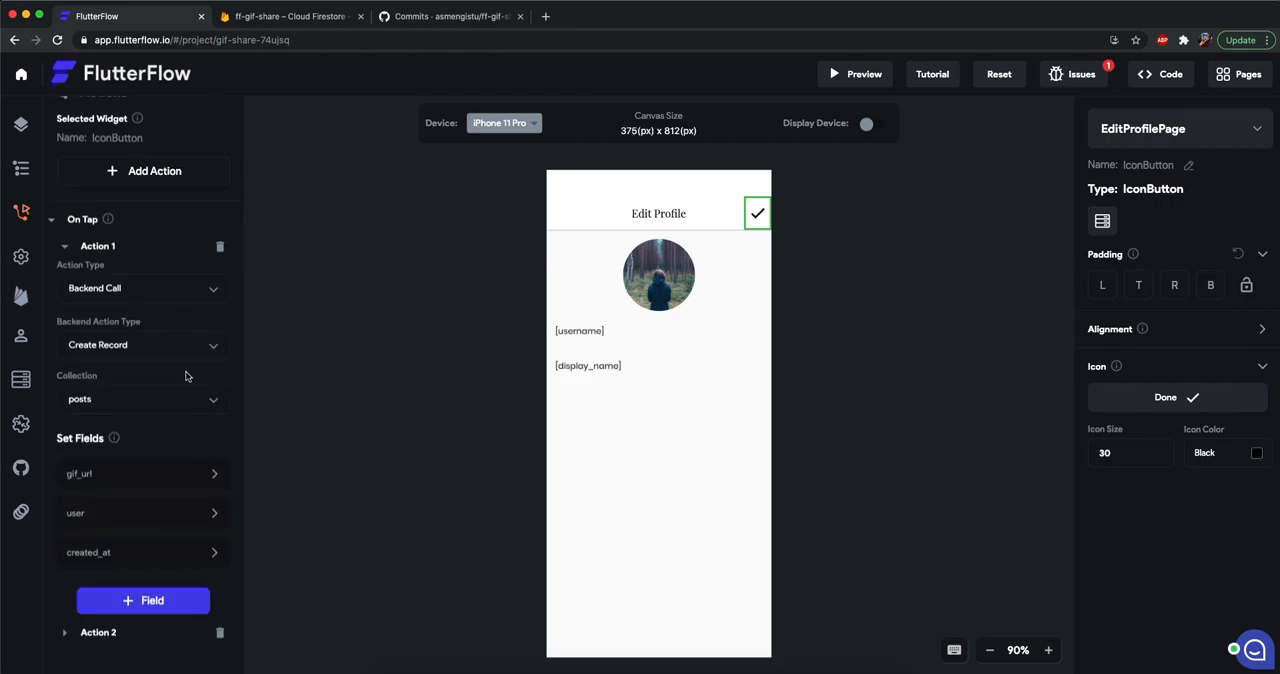
click(103, 641)
scroll(95, 430, down, 10)
scroll(105, 460, up, 10)
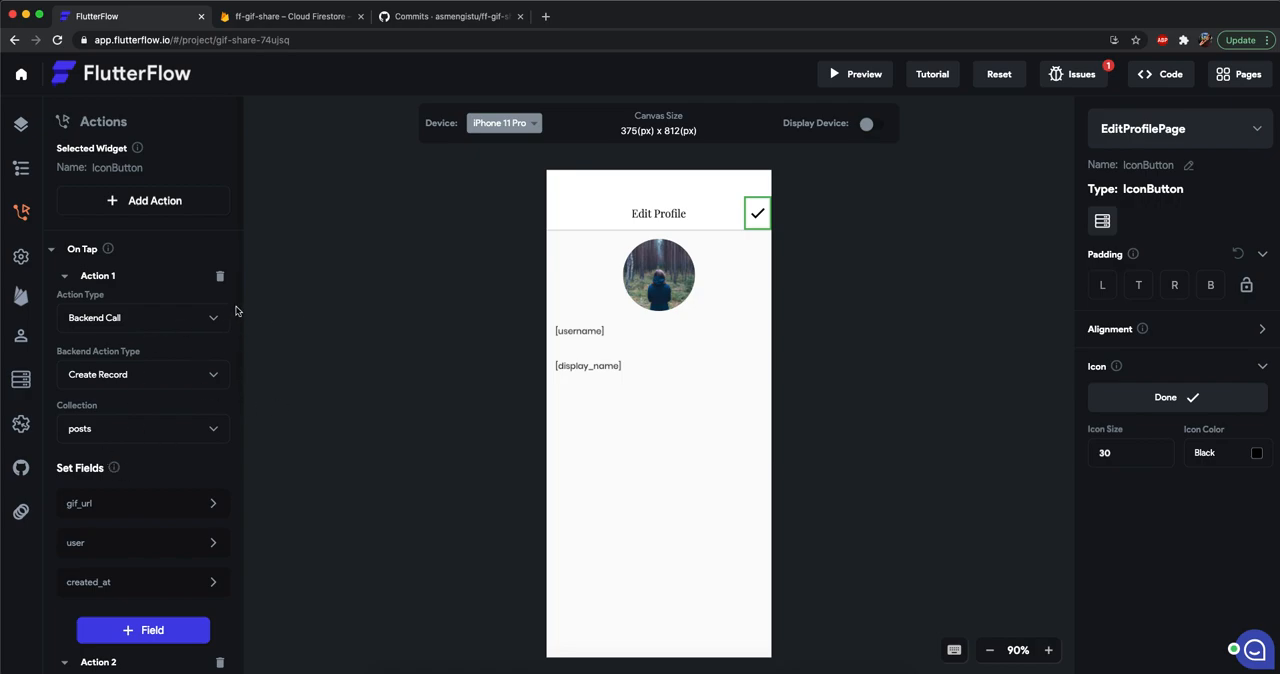
scroll(161, 358, down, 1)
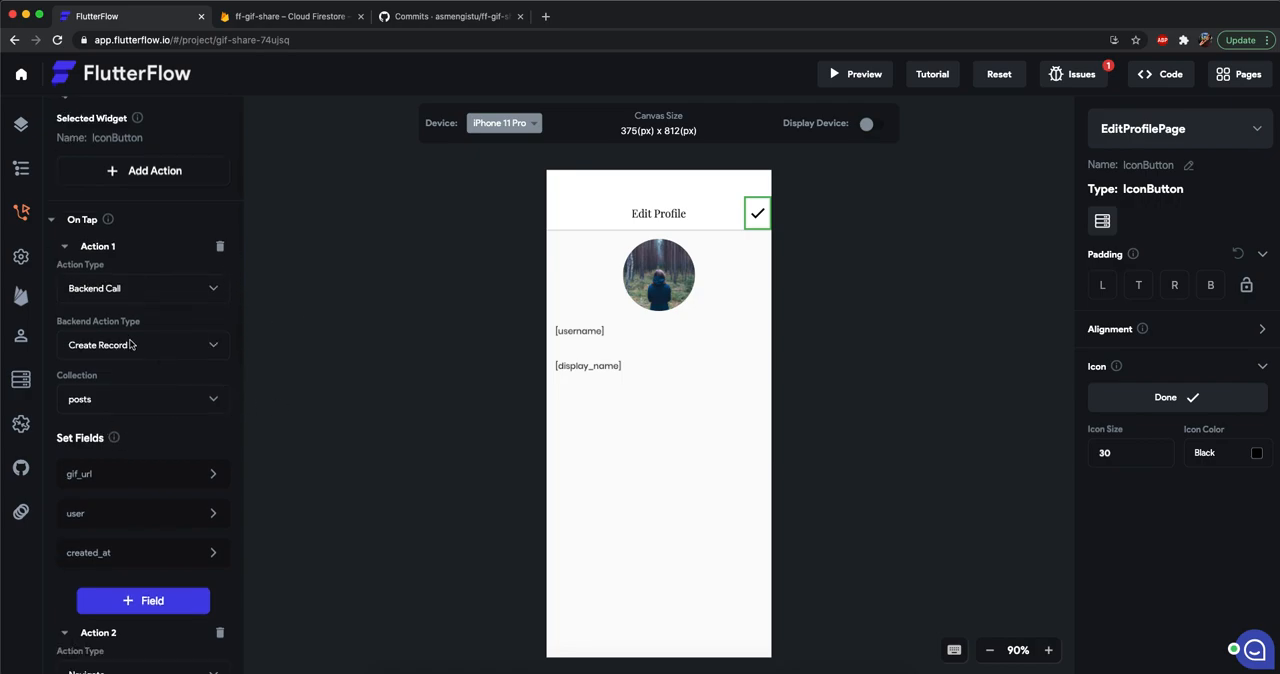
click(130, 344)
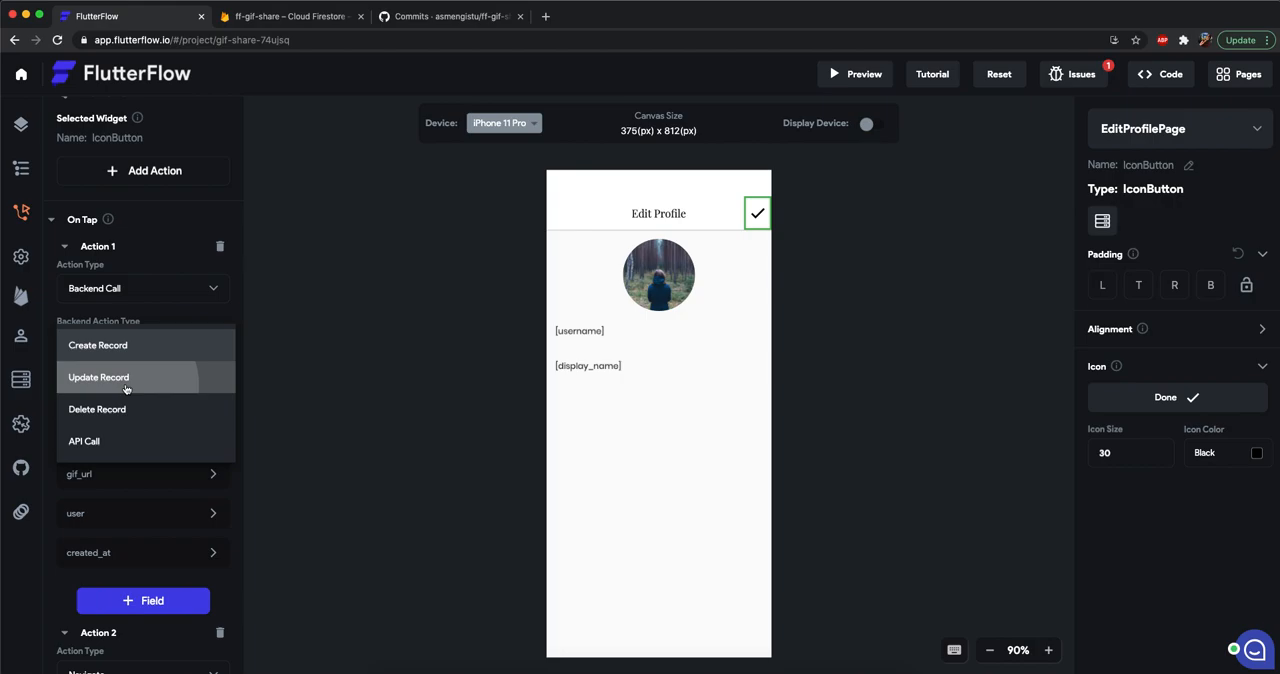
click(684, 286)
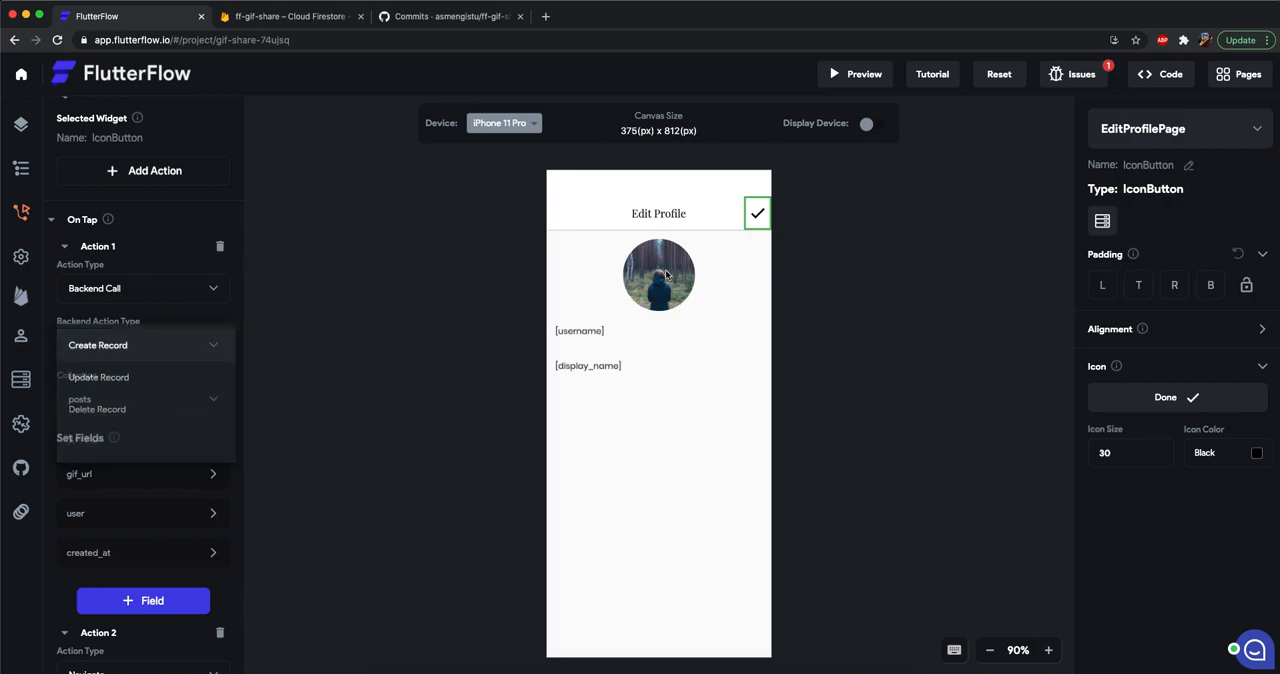
Set the profile CircleImage's path from the page's users Record to the photo_url property.
click(666, 274)
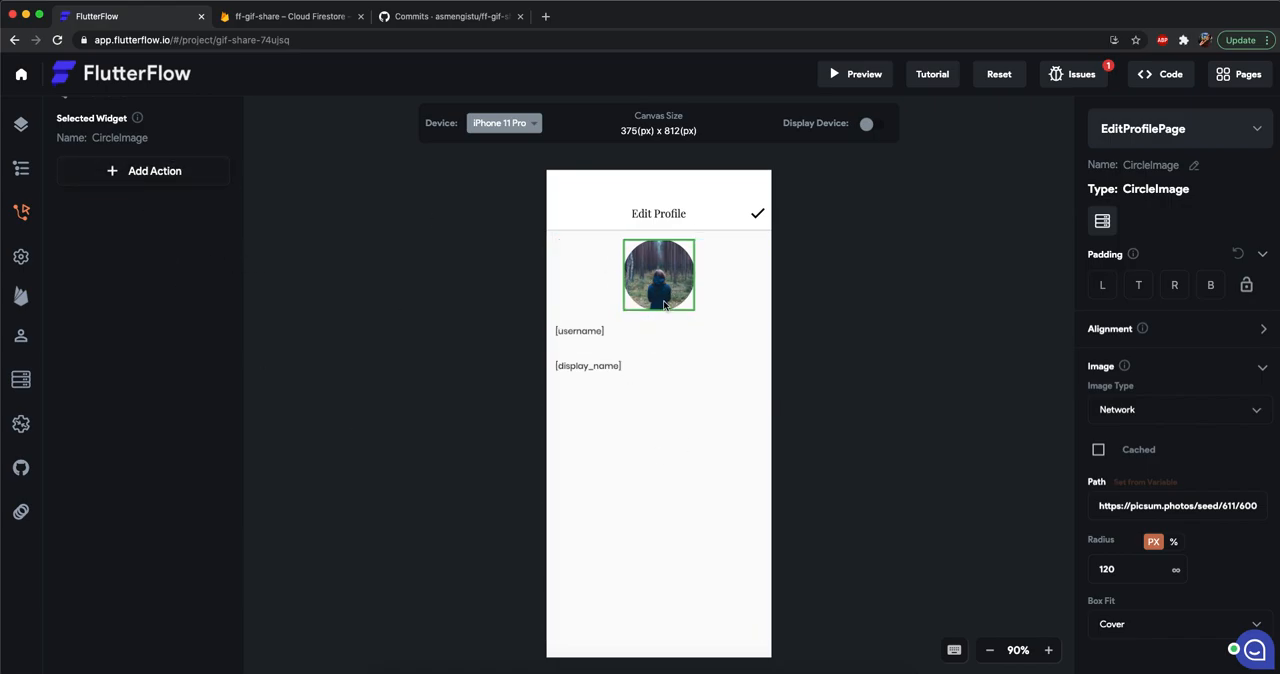
click(1152, 484)
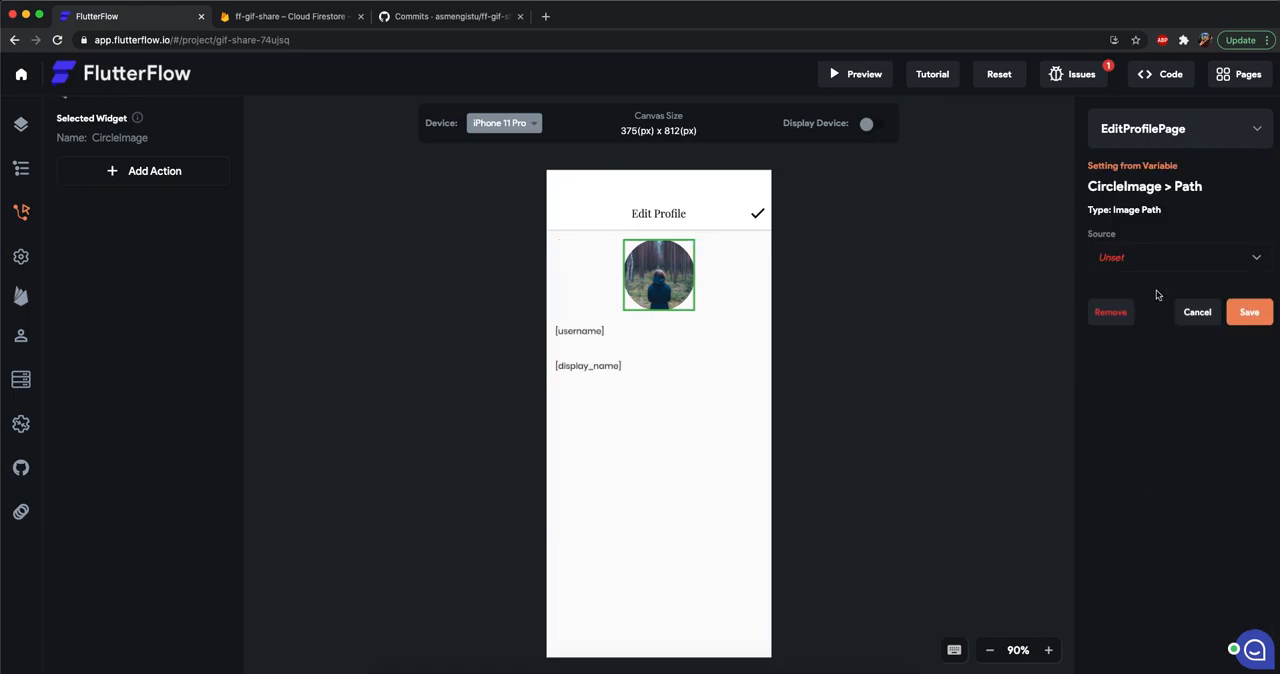
click(1156, 268)
click(1160, 260)
click(1165, 320)
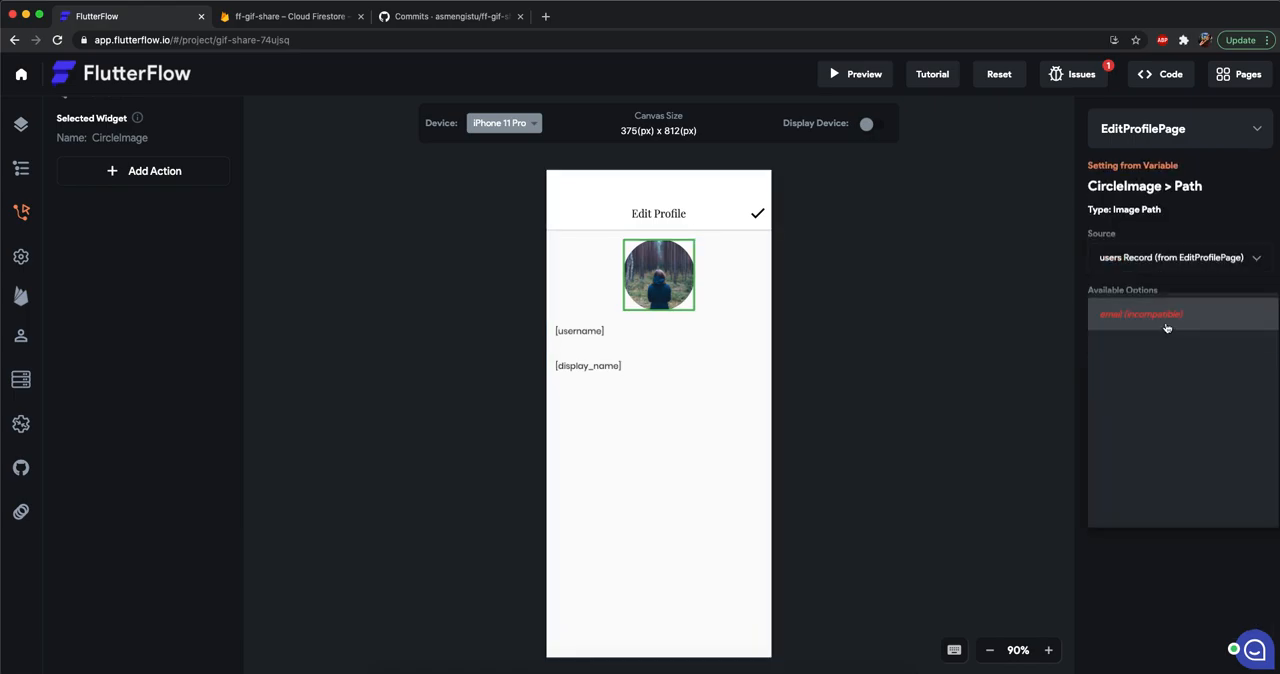
click(1140, 392)
click(1250, 384)
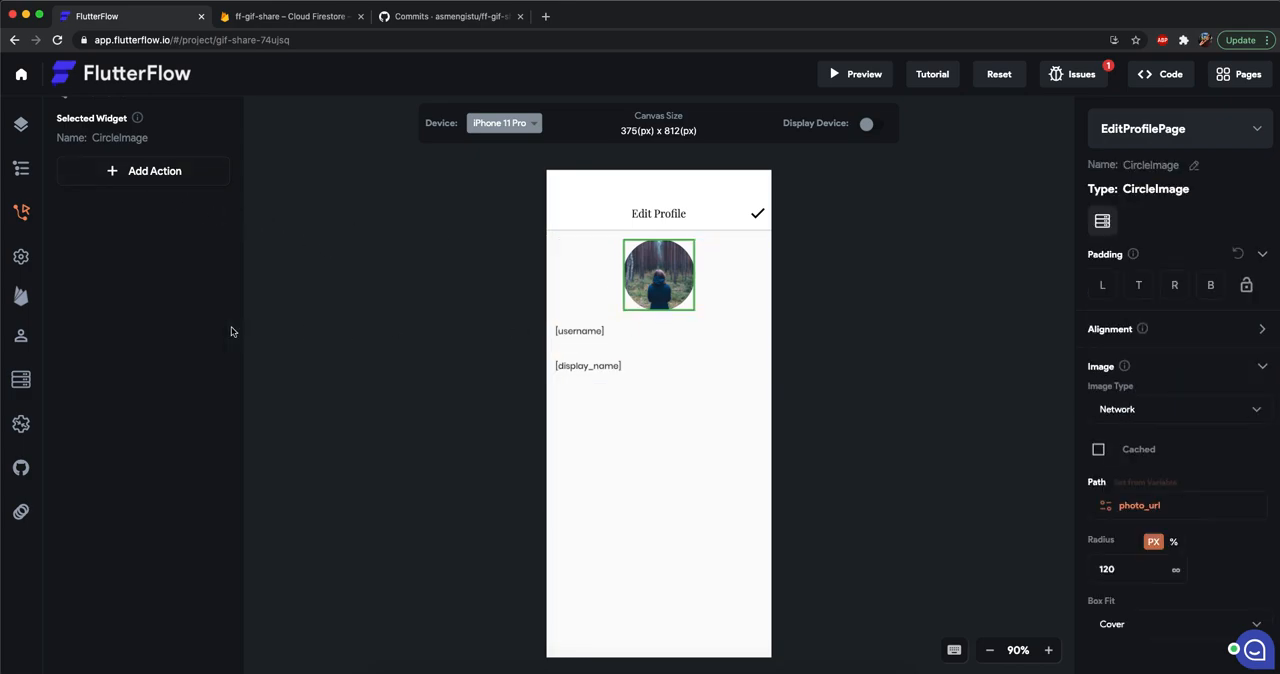
Add an on-tap Upload Photo / Video action to the profile CircleImage with Photo as the media type.
scroll(150, 322, up, 1)
click(155, 201)
click(130, 229)
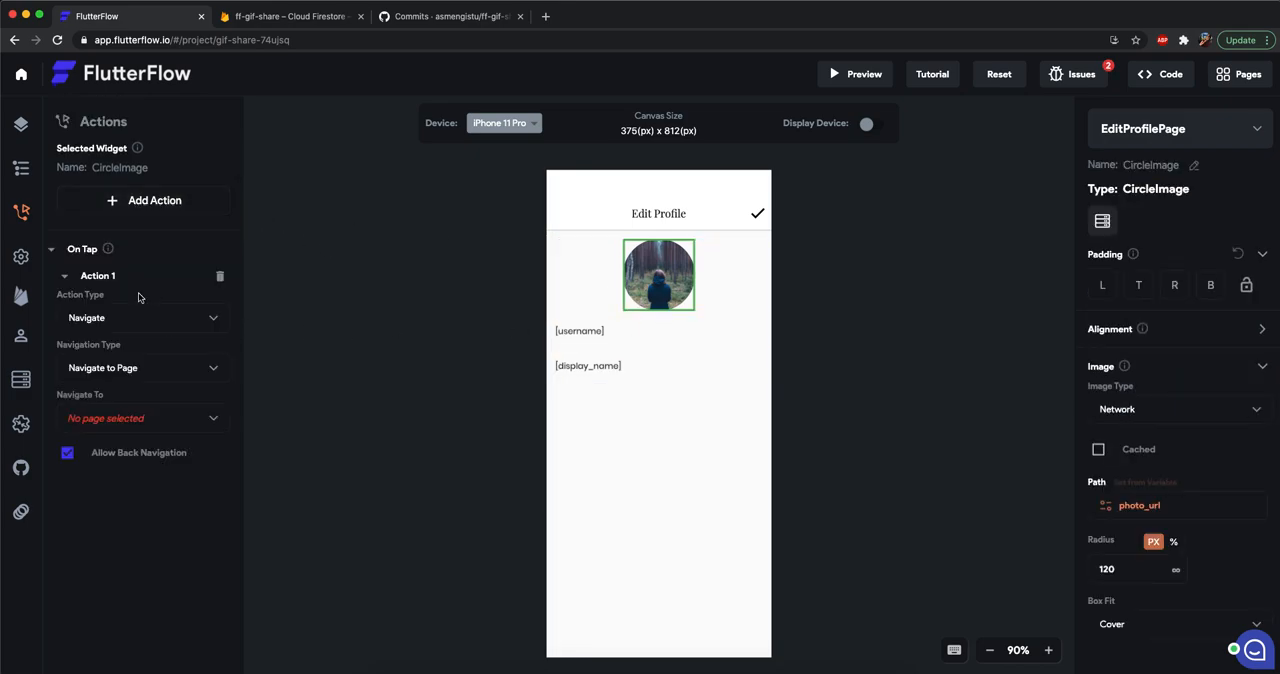
click(137, 322)
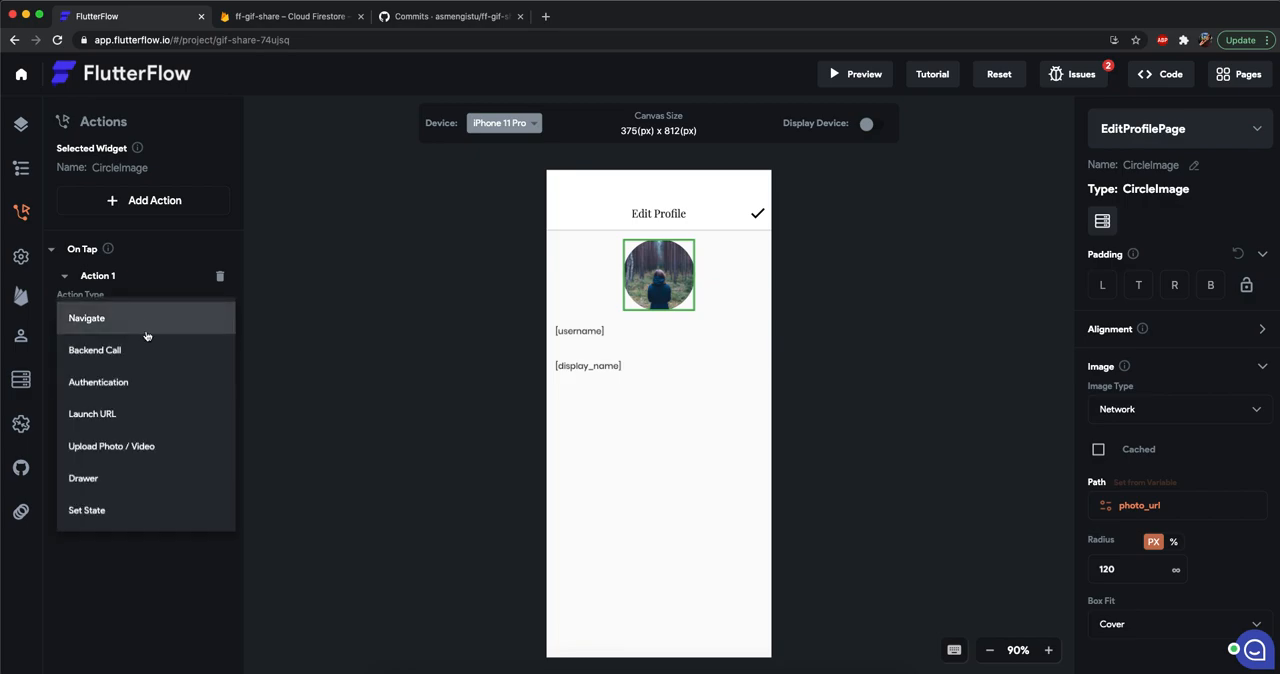
click(151, 450)
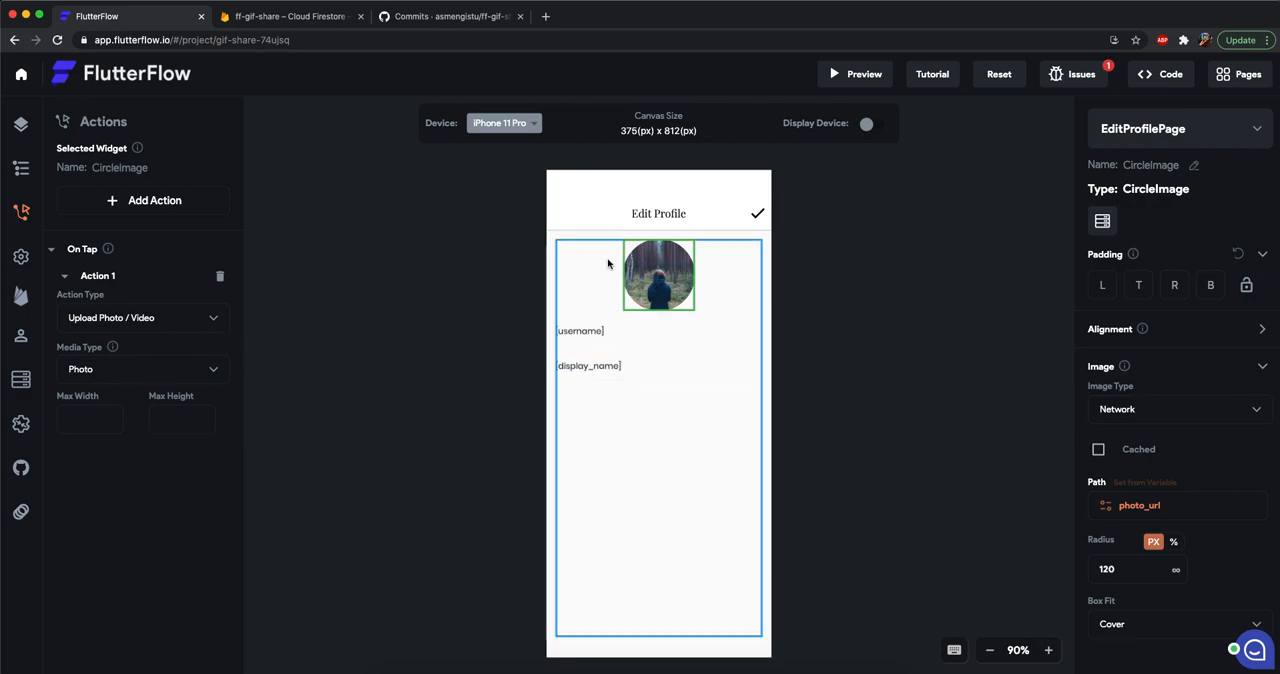
click(96, 316)
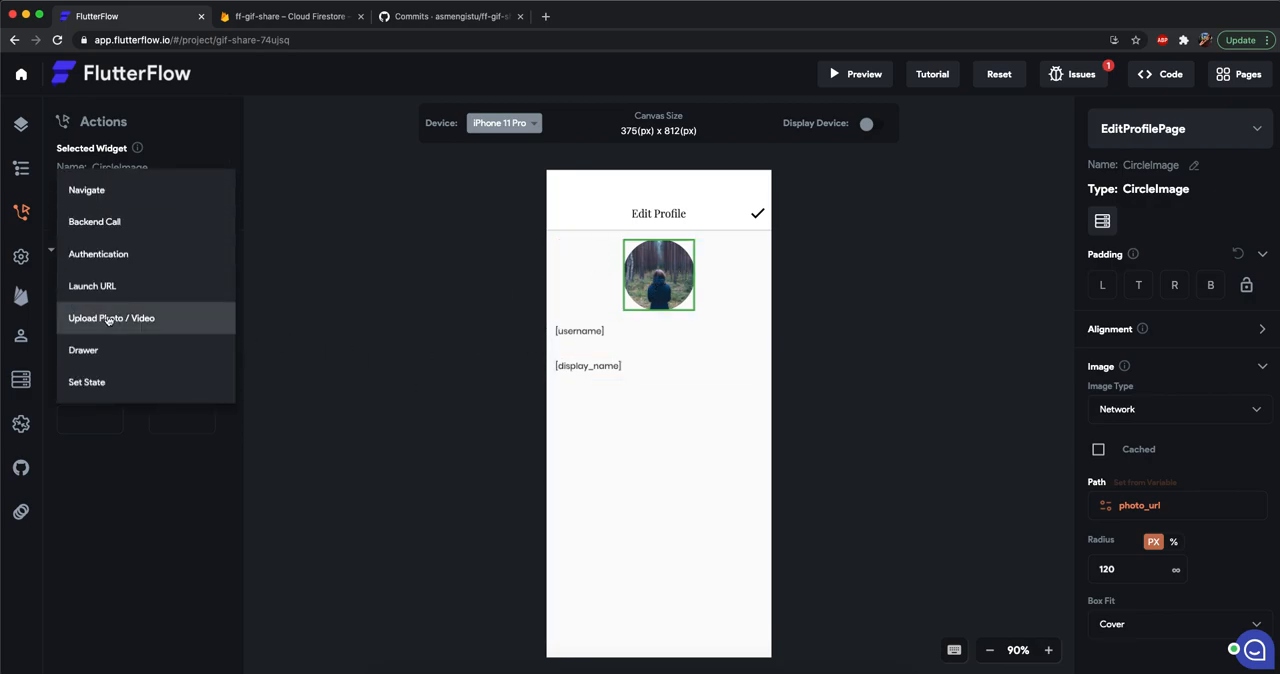
click(108, 318)
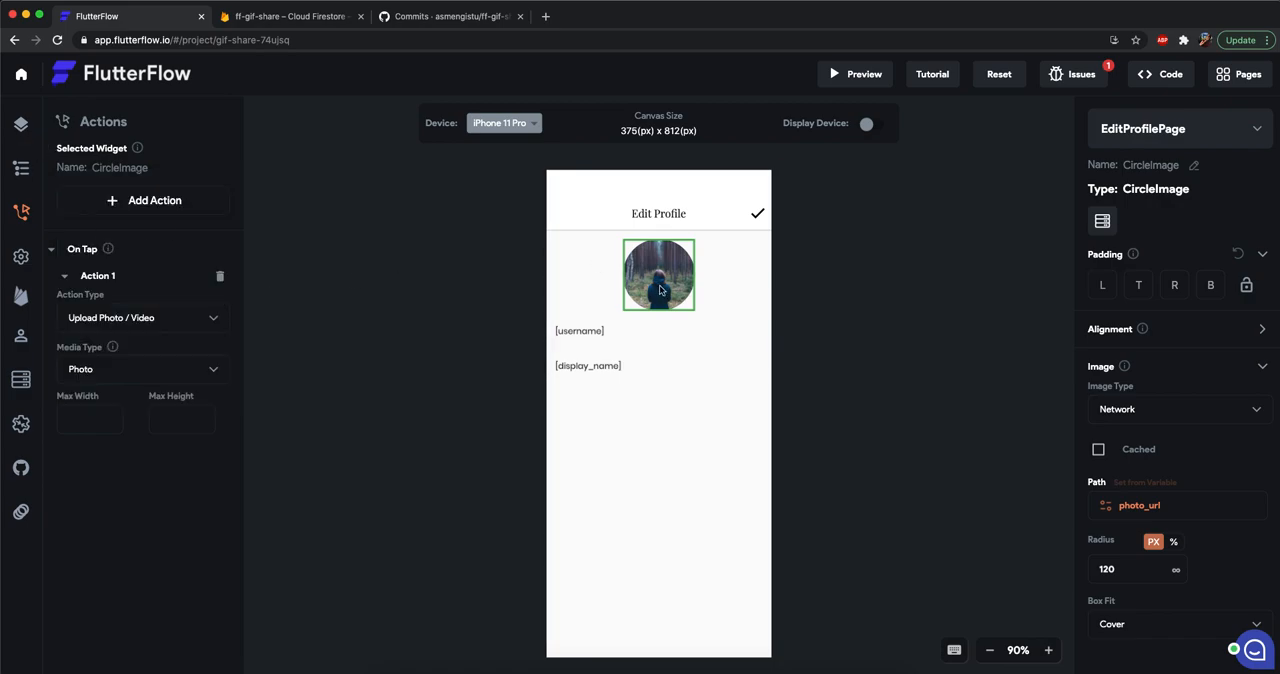
click(204, 362)
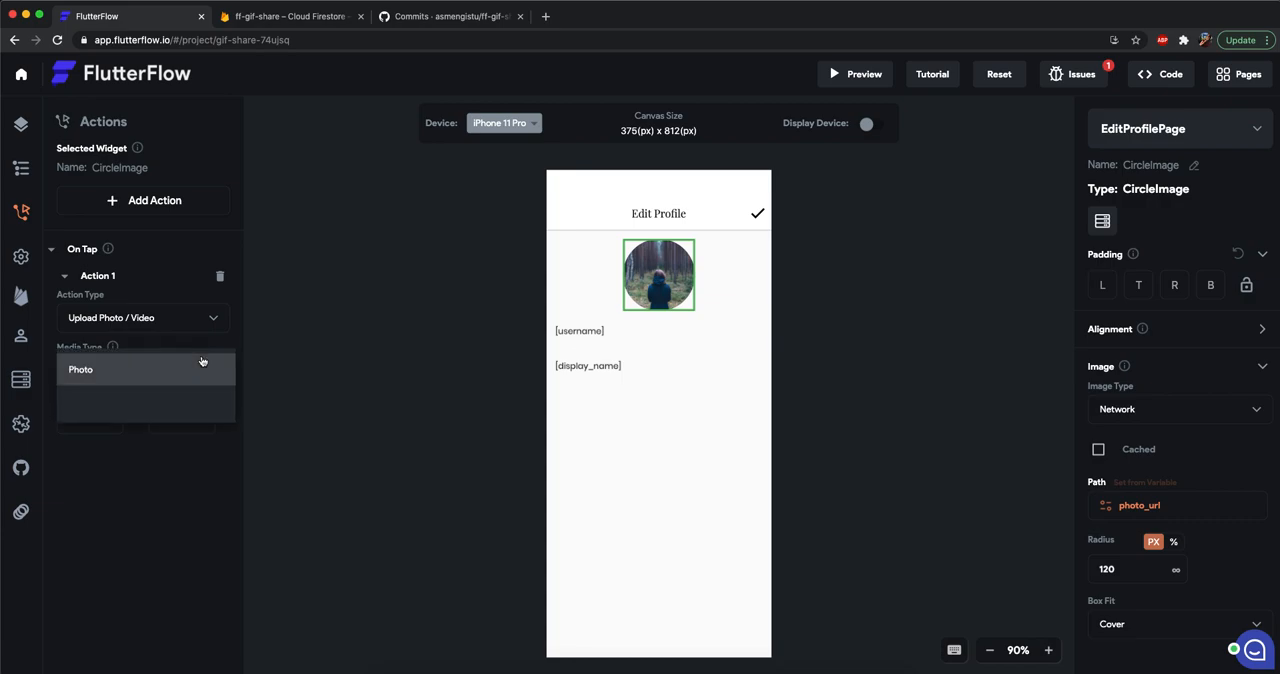
click(204, 362)
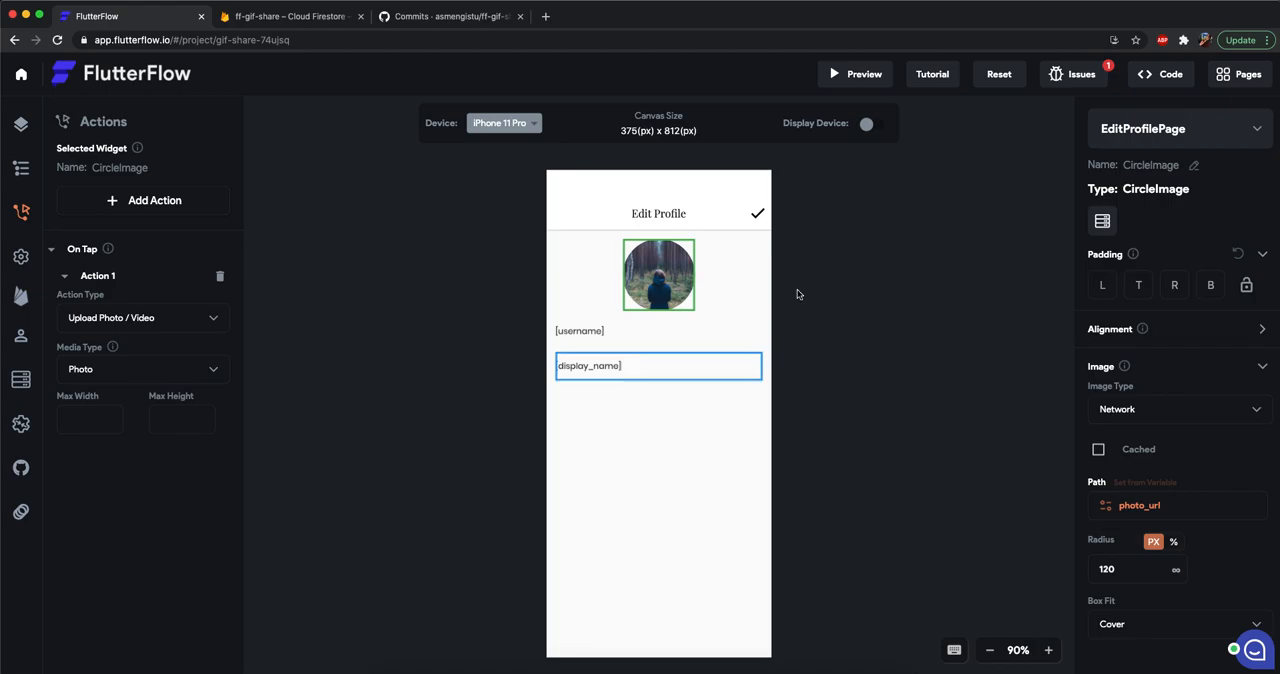
click(677, 343)
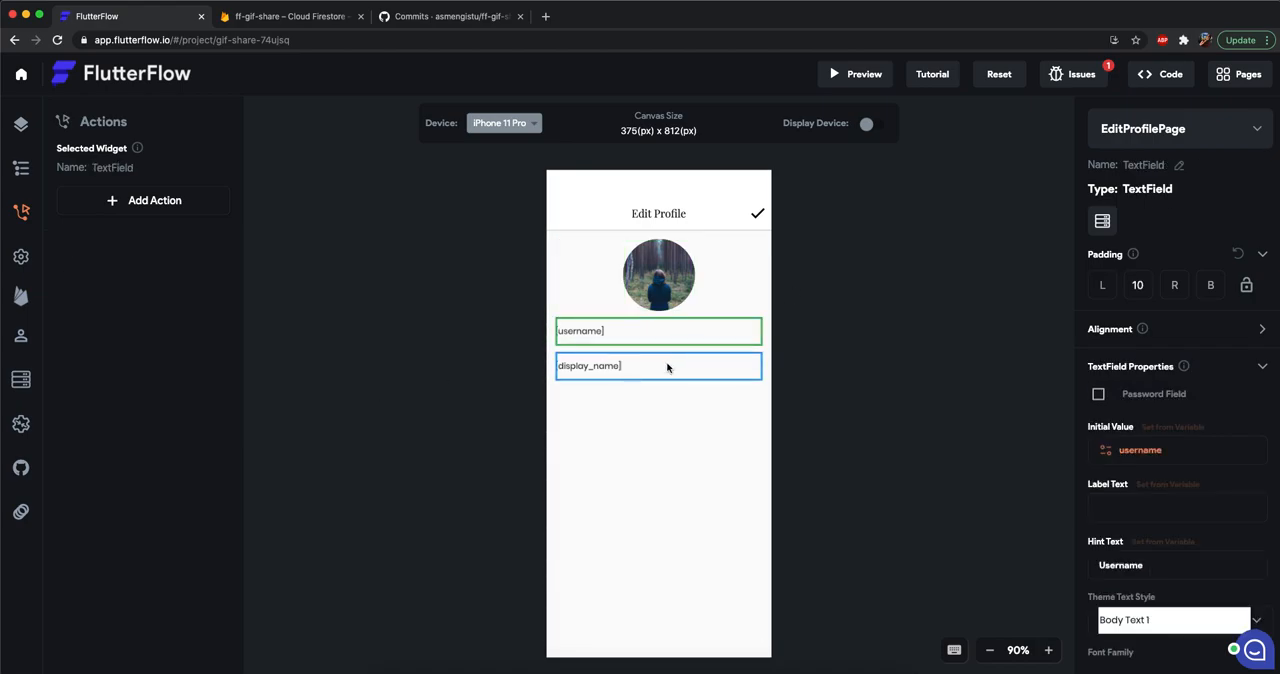
click(668, 368)
click(811, 391)
Change the backend action type of the check icon's first on-tap action to Update Record.
click(756, 216)
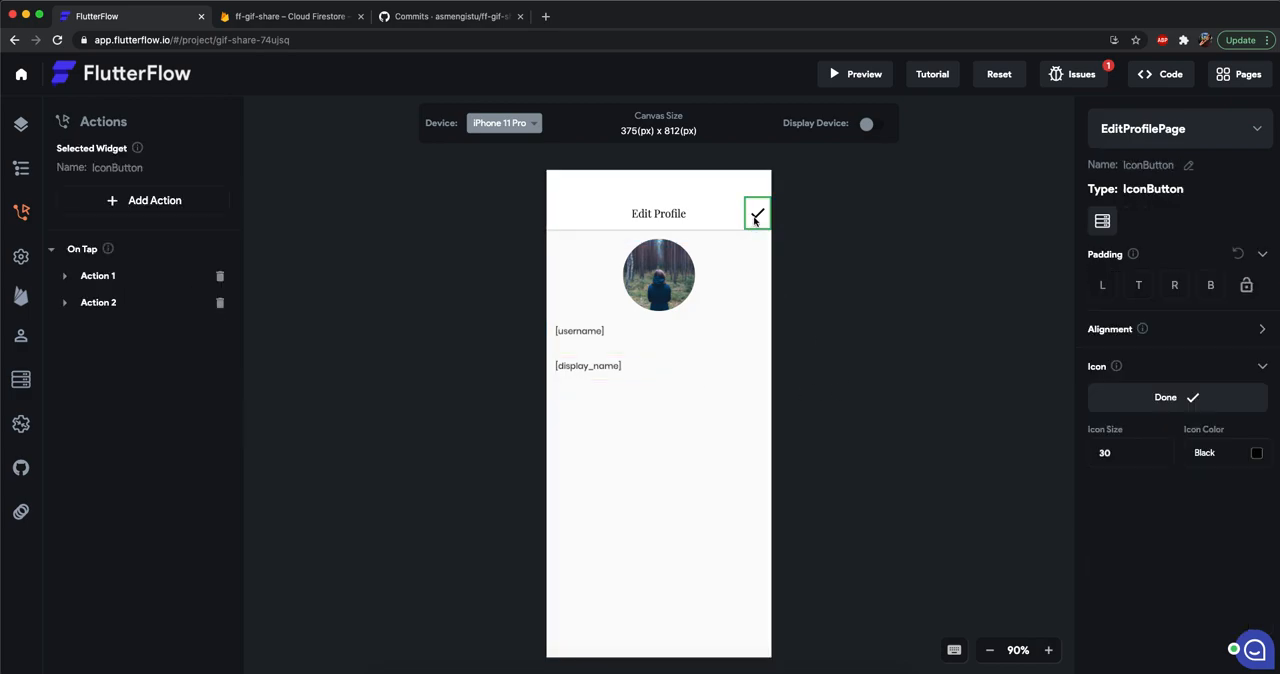
click(100, 303)
click(101, 303)
click(111, 277)
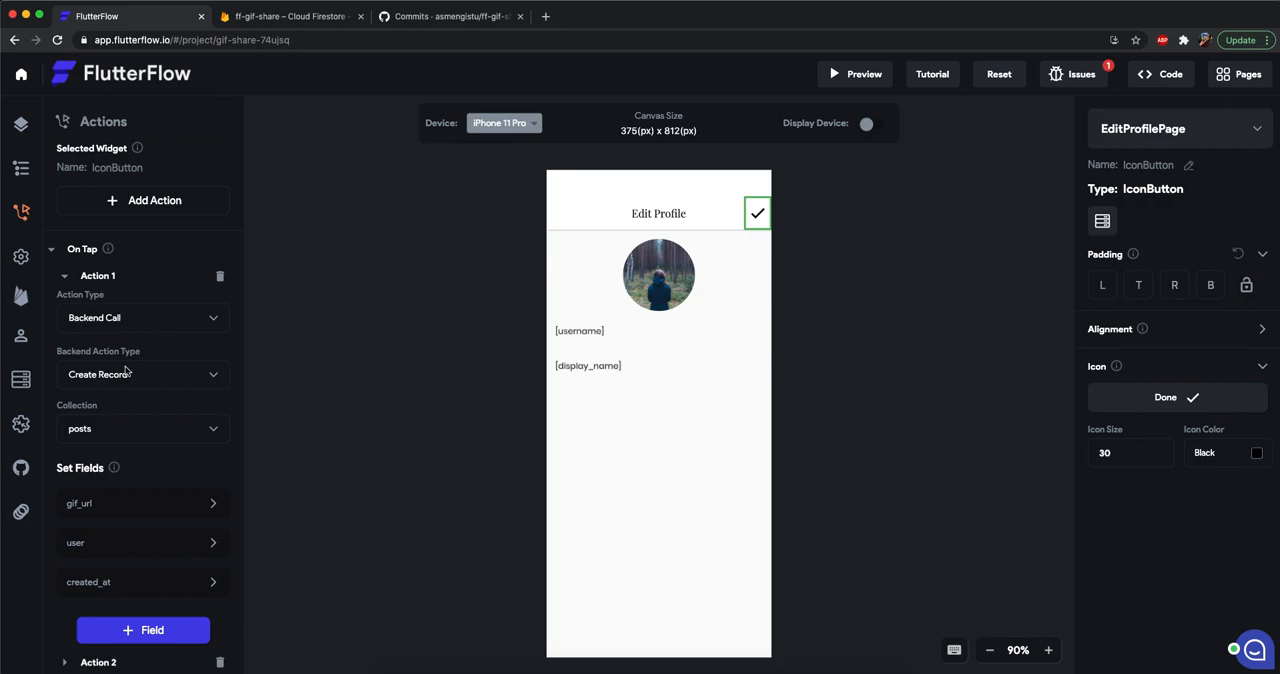
click(127, 372)
click(140, 414)
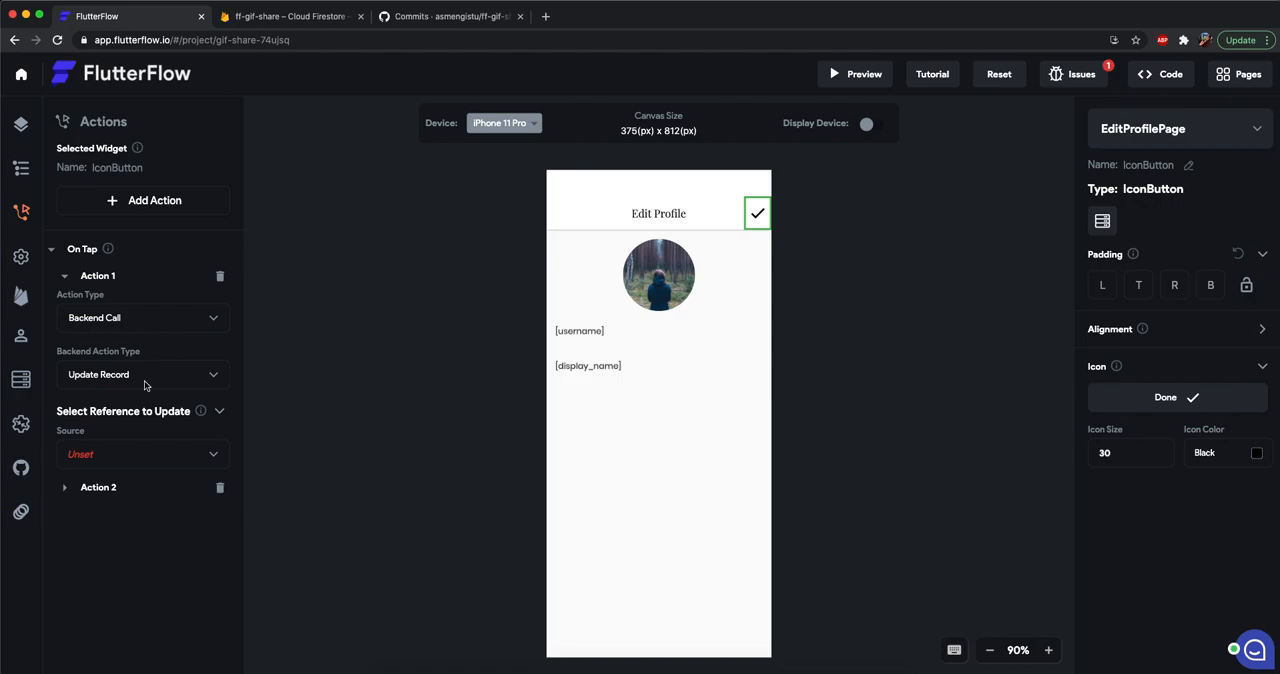
Set the reference to update to the reference property of the users Record from EditProfilePage.
click(110, 454)
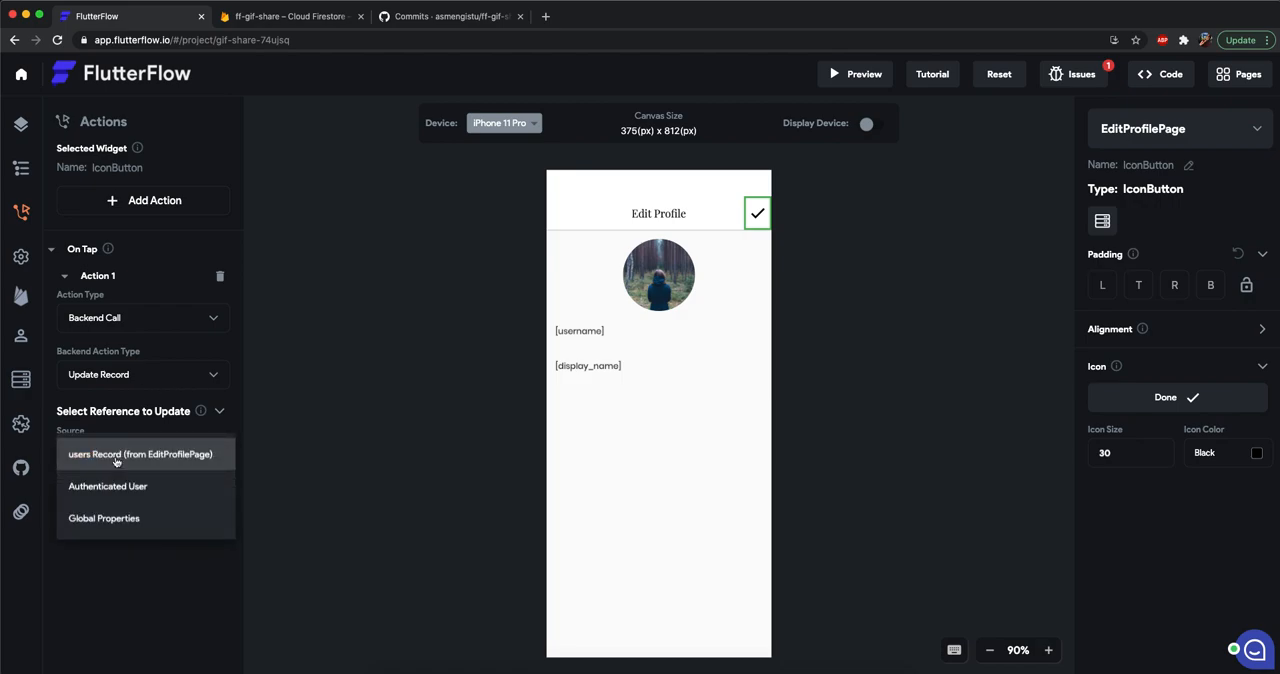
click(124, 407)
scroll(116, 381, down, 2)
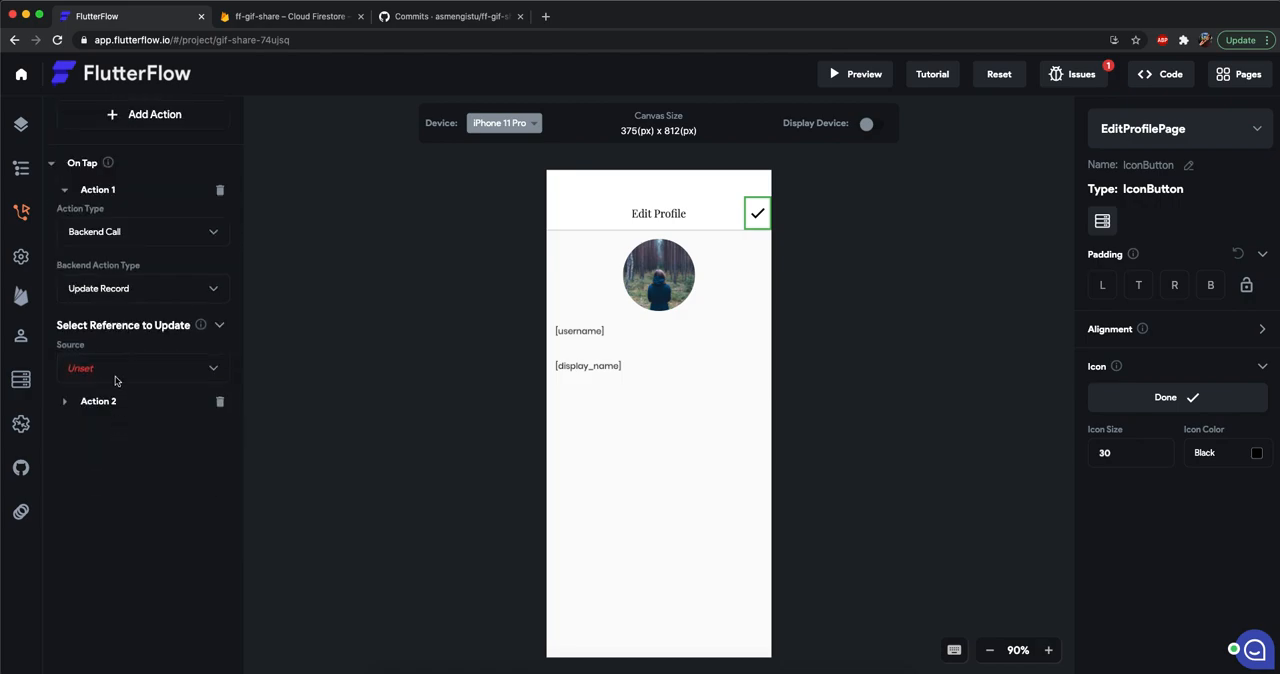
click(116, 381)
click(118, 374)
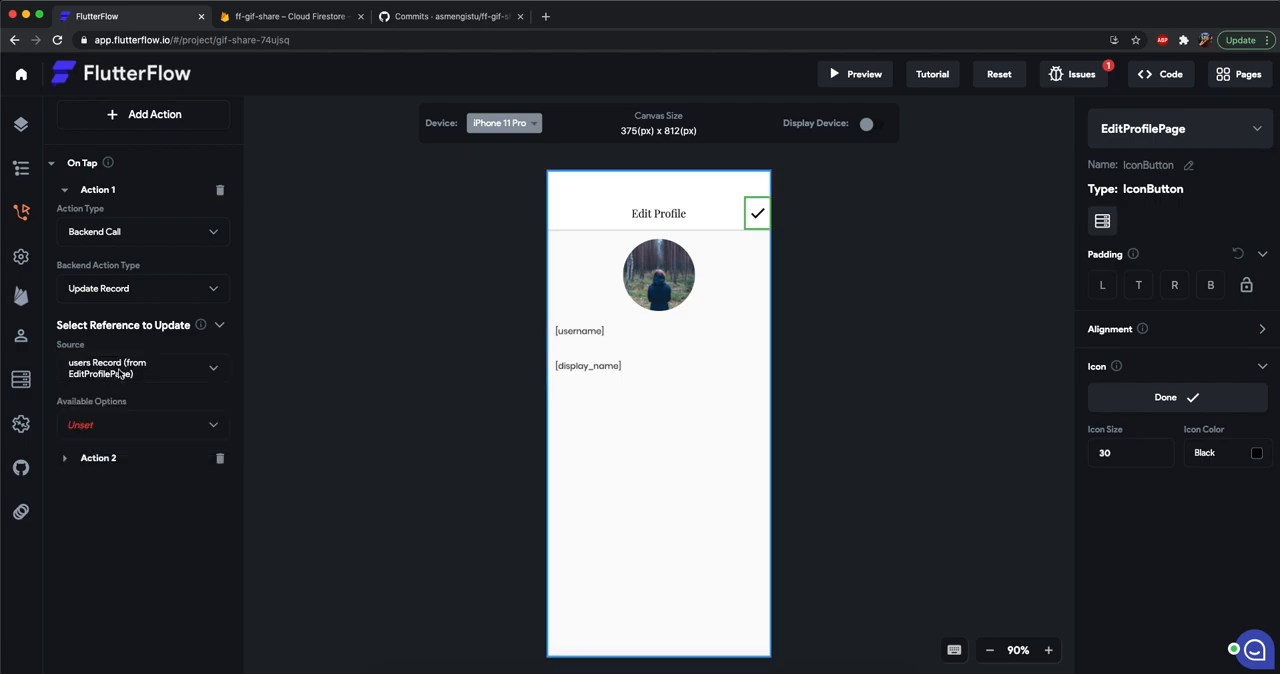
click(104, 425)
click(112, 621)
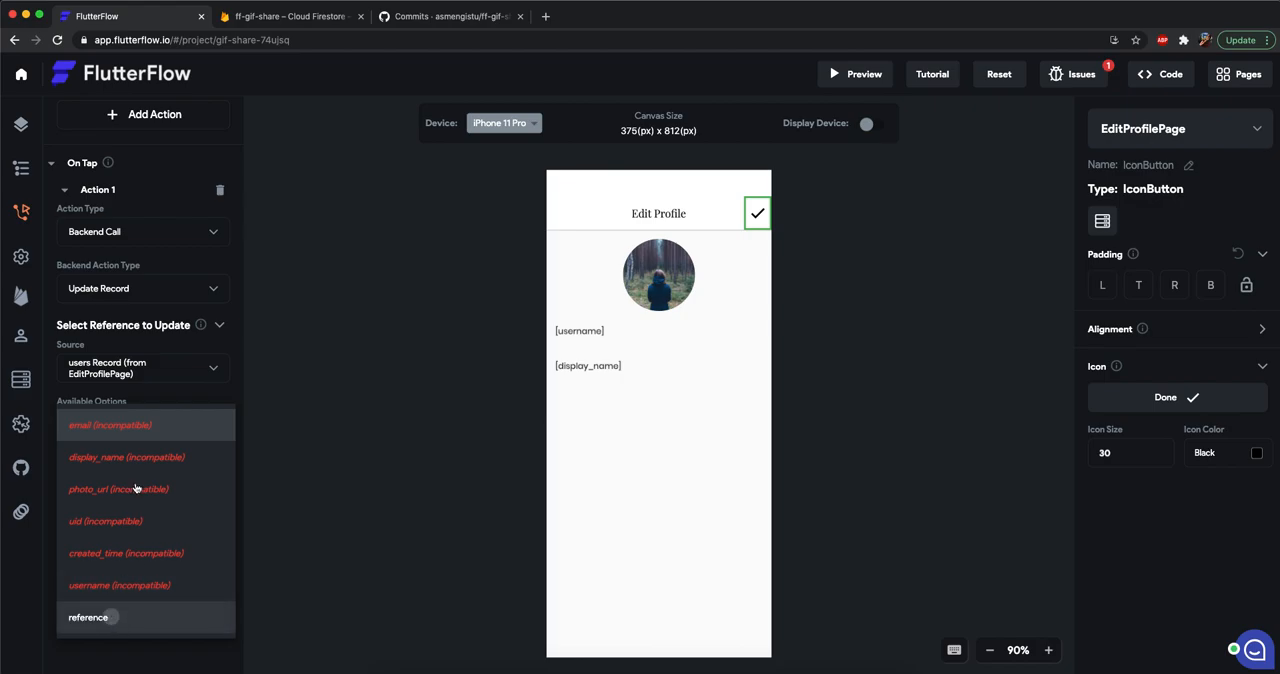
Add three fields to the record update so that display_name, photo_url and username are set, replacing the email field.
click(160, 528)
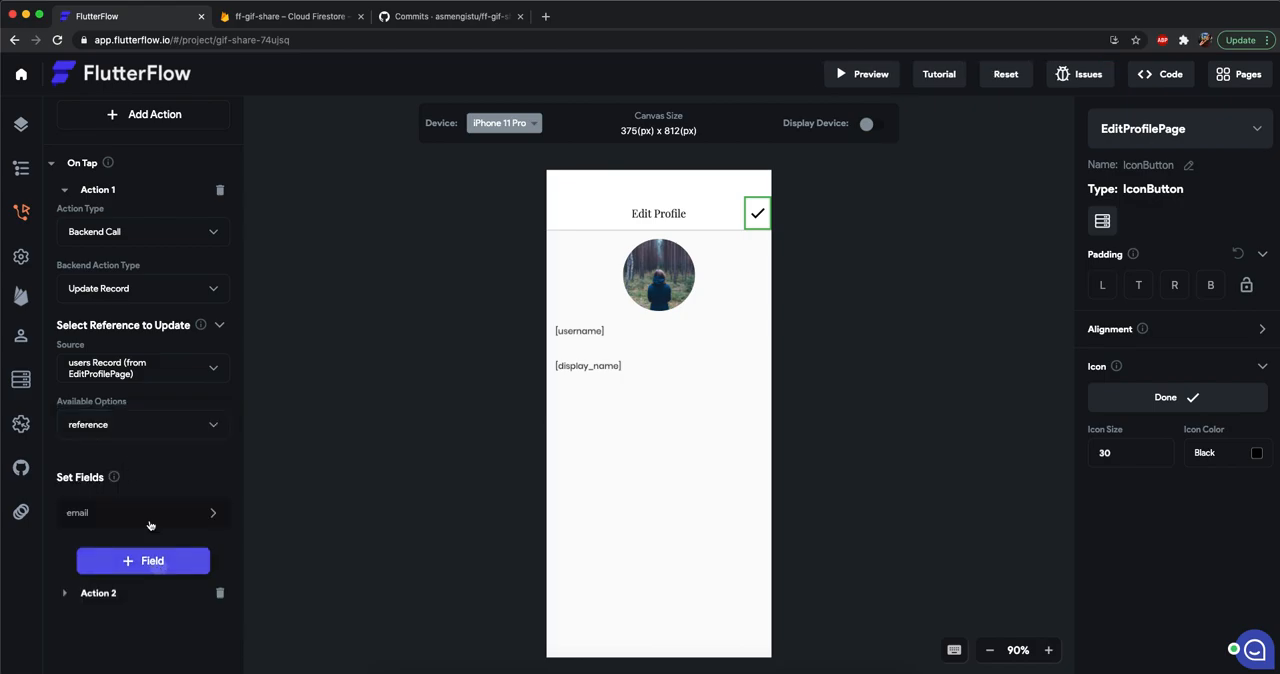
click(138, 561)
click(129, 600)
scroll(150, 448, down, 3)
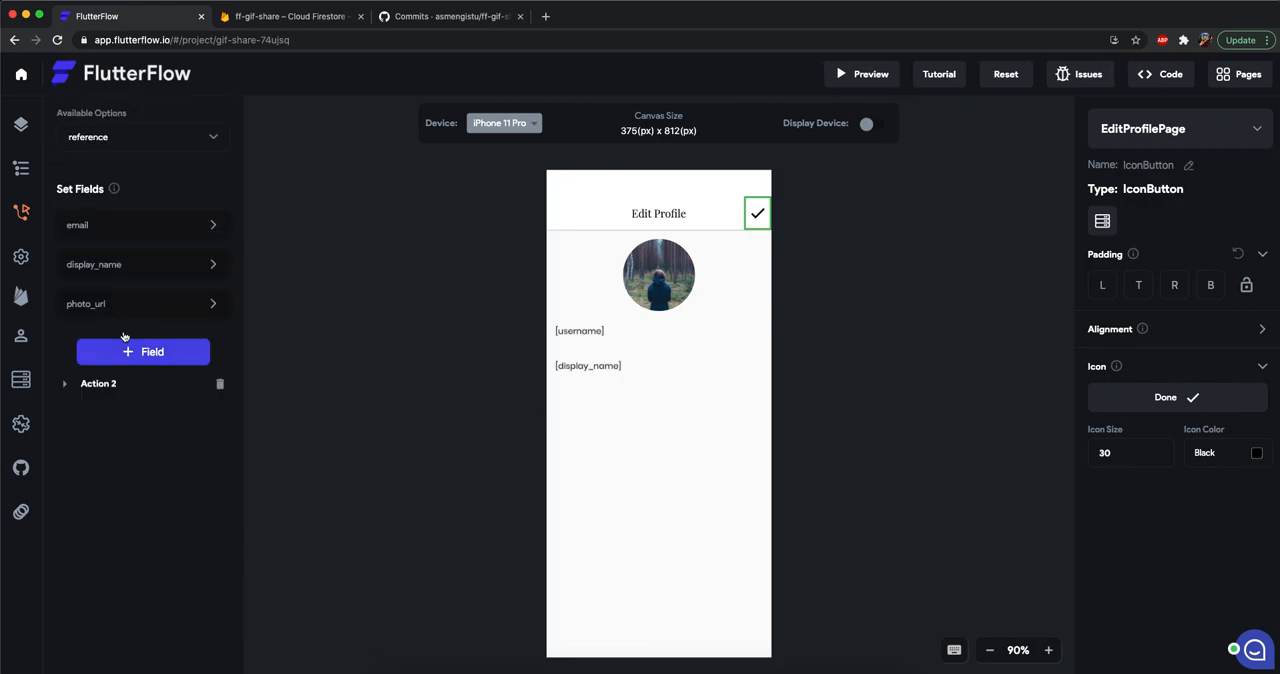
click(110, 225)
click(110, 320)
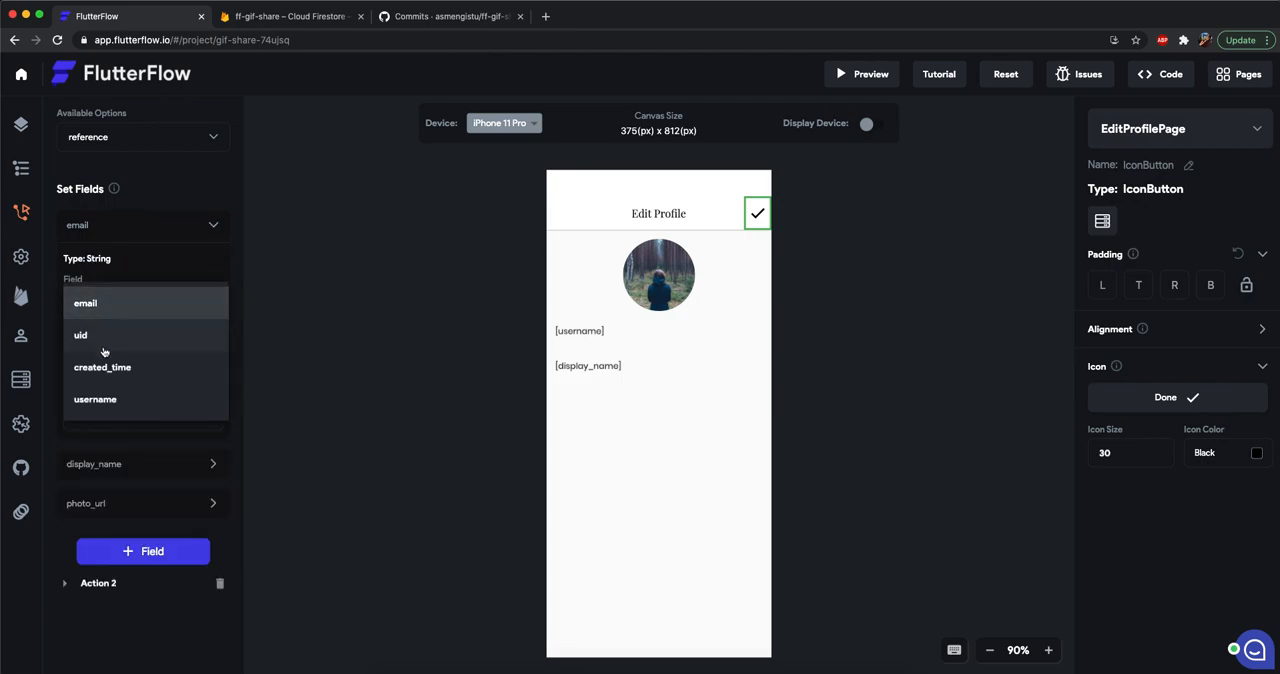
click(108, 405)
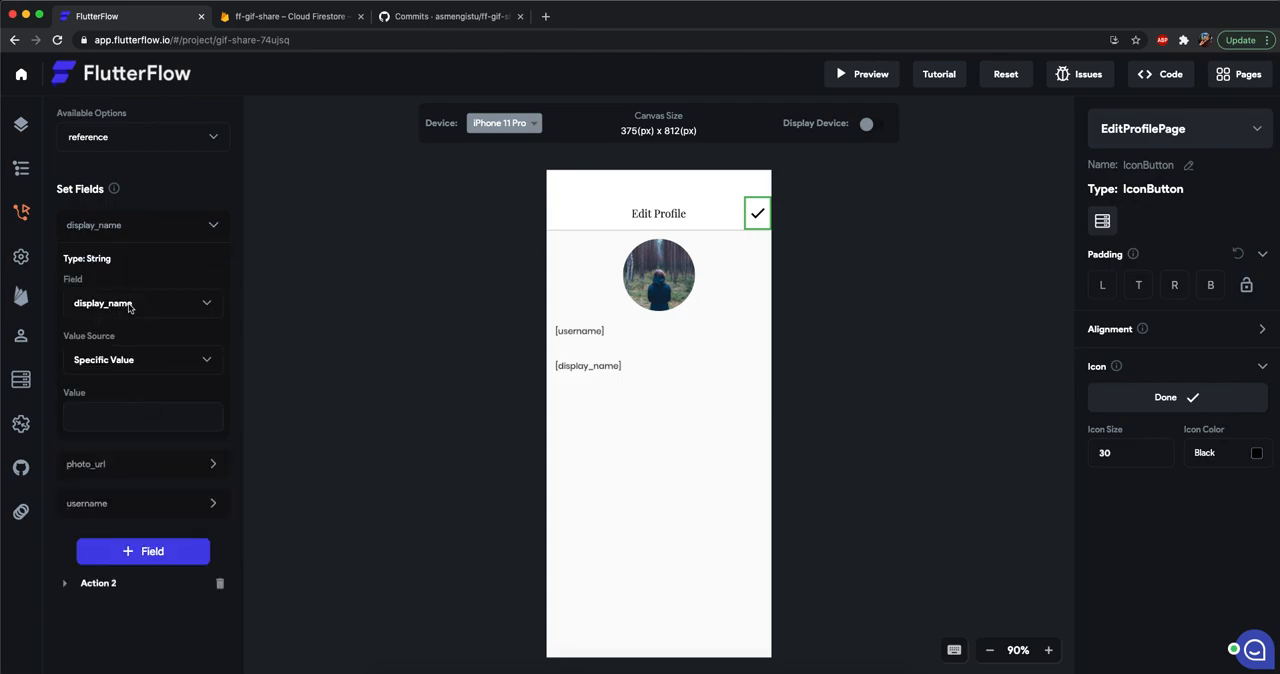
Set the display_name field's value from the [display_name] text field.
click(112, 362)
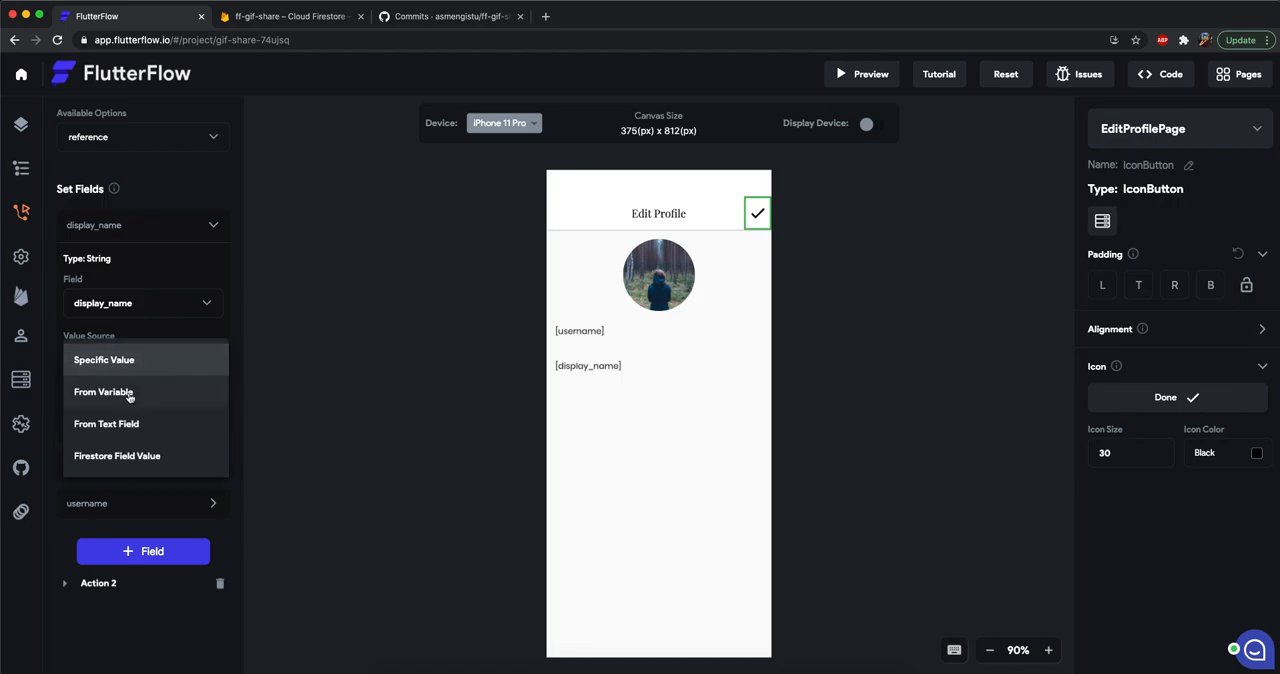
click(117, 426)
click(117, 420)
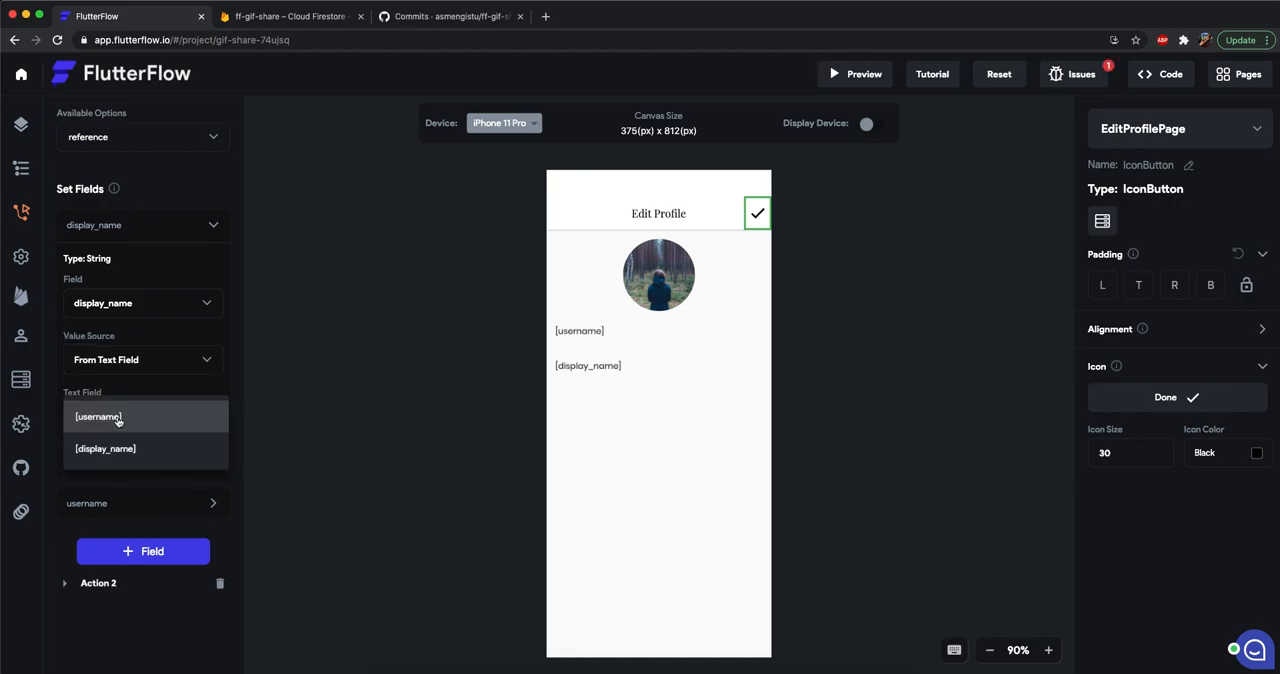
click(120, 452)
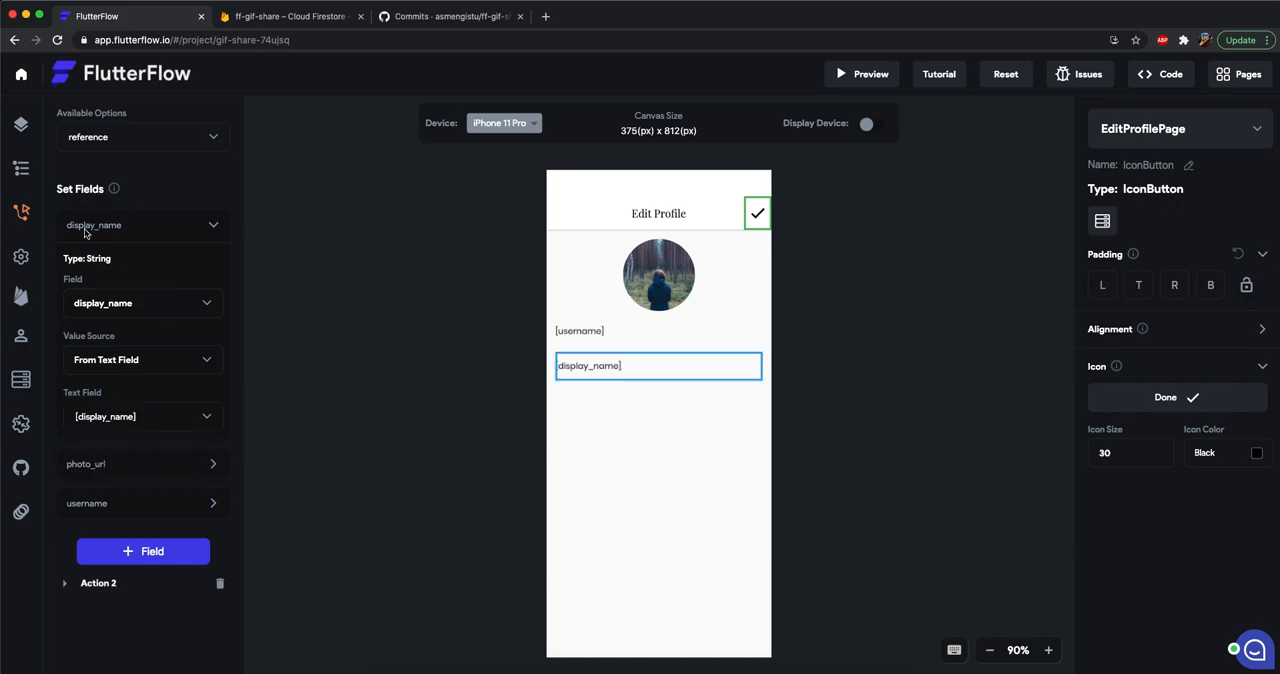
Set the photo_url field's value source to Uploaded Photo / Video.
click(110, 468)
scroll(149, 449, down, 2)
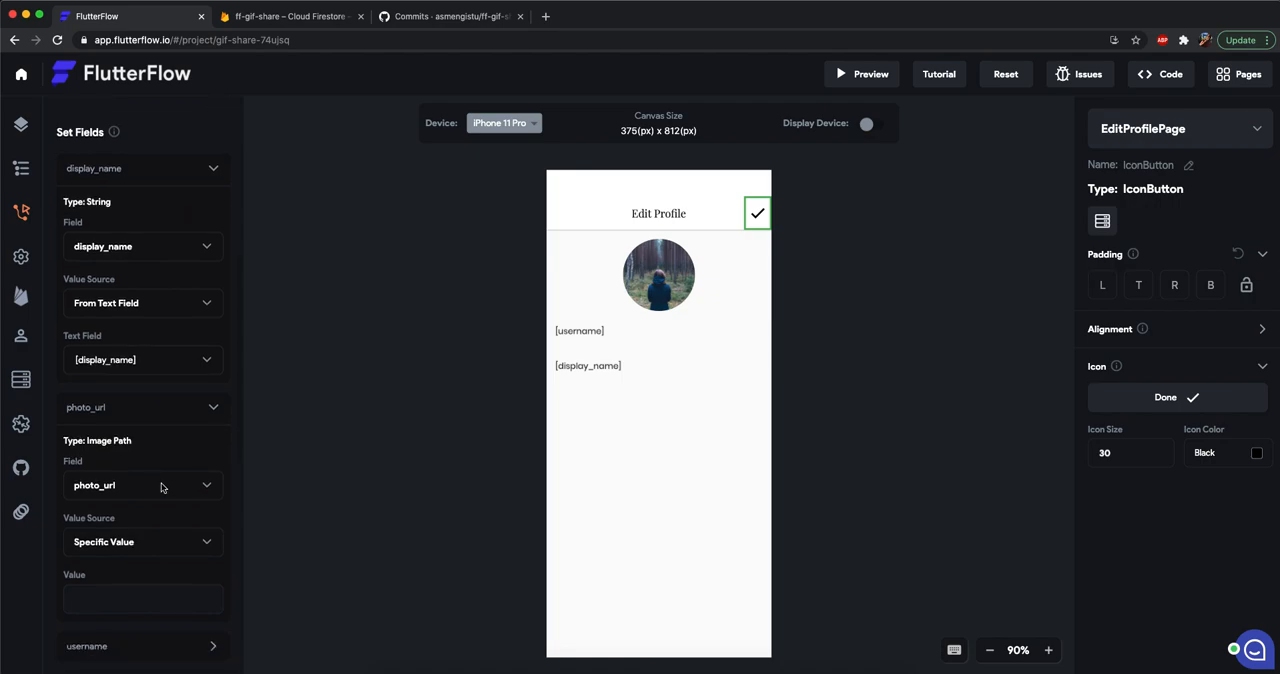
click(119, 545)
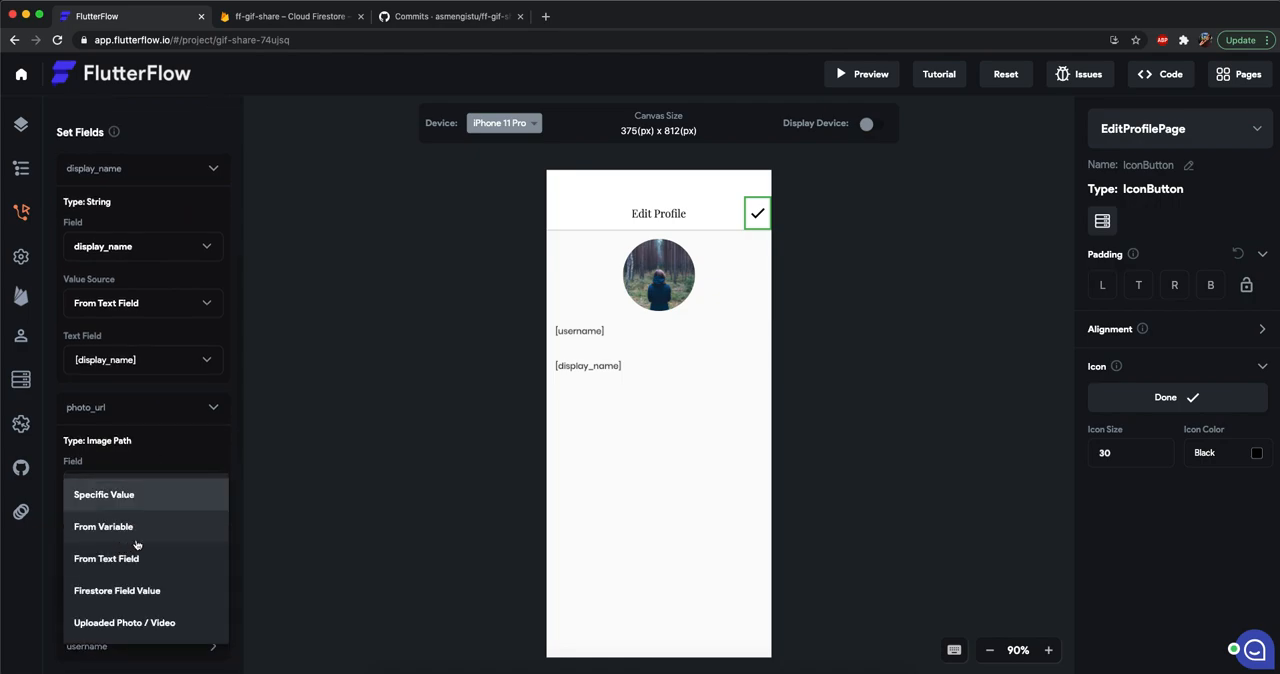
click(97, 632)
scroll(165, 521, down, 3)
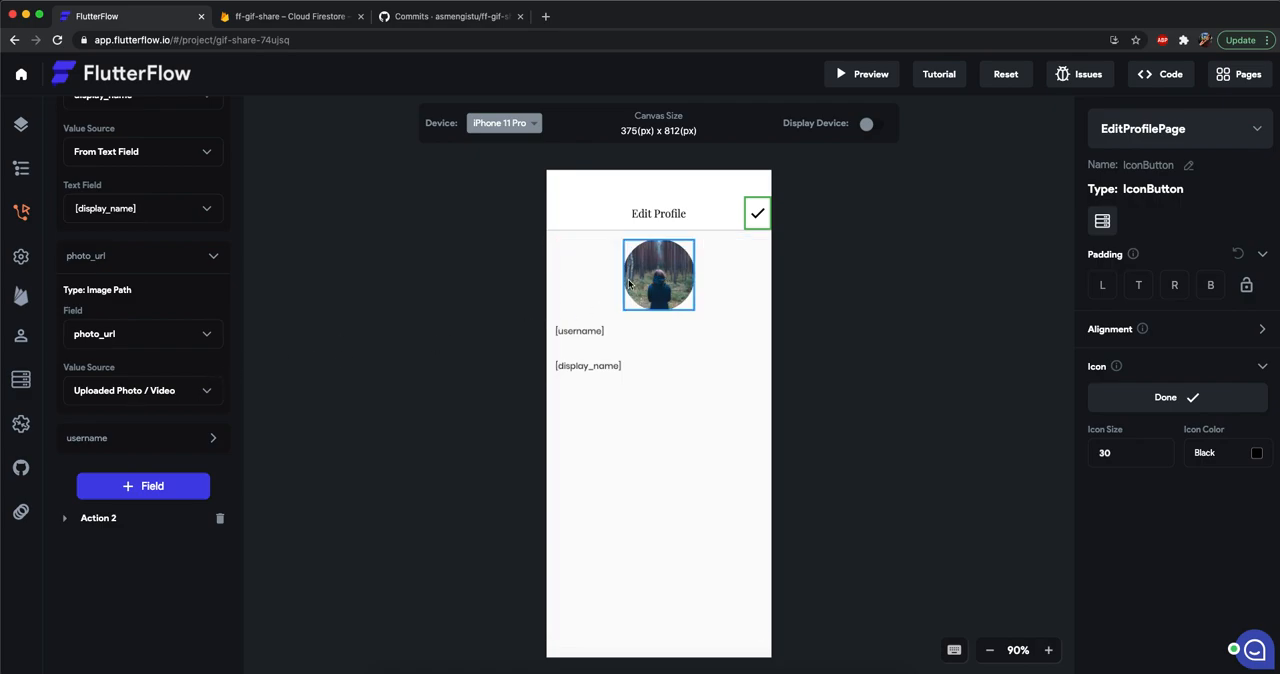
Set the username field's value from the [username] text field.
click(108, 438)
scroll(141, 440, down, 3)
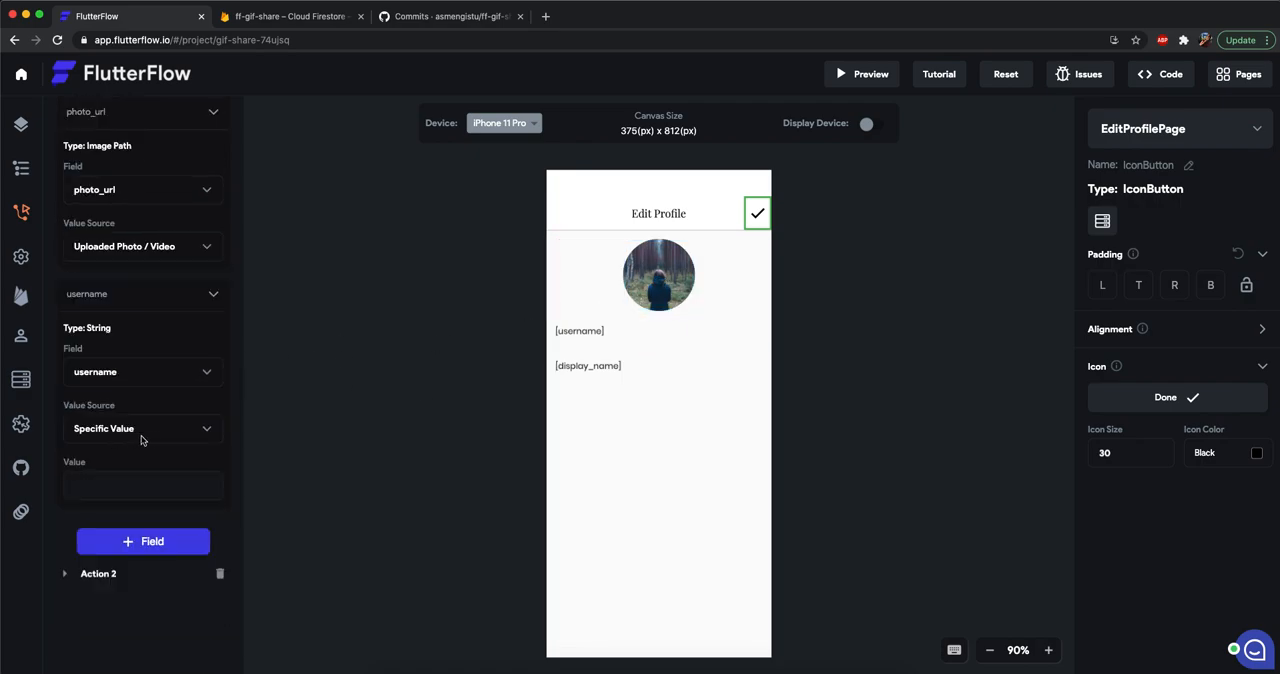
click(123, 436)
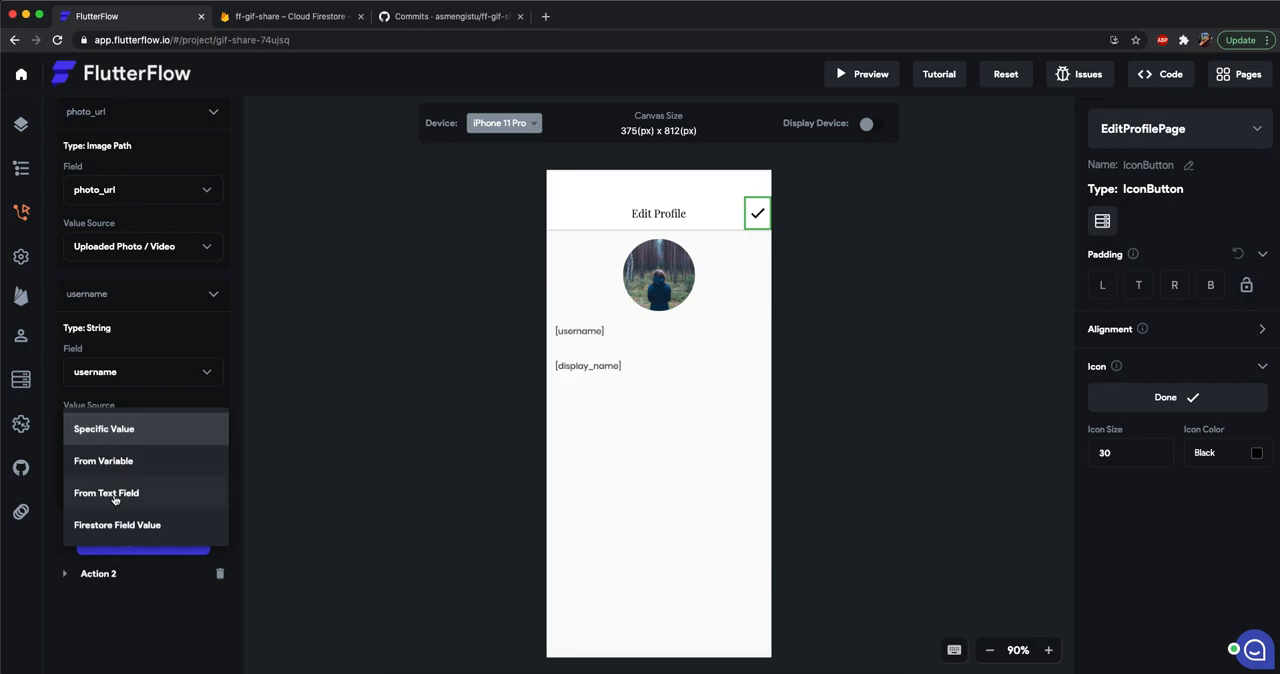
click(114, 493)
click(114, 485)
click(114, 484)
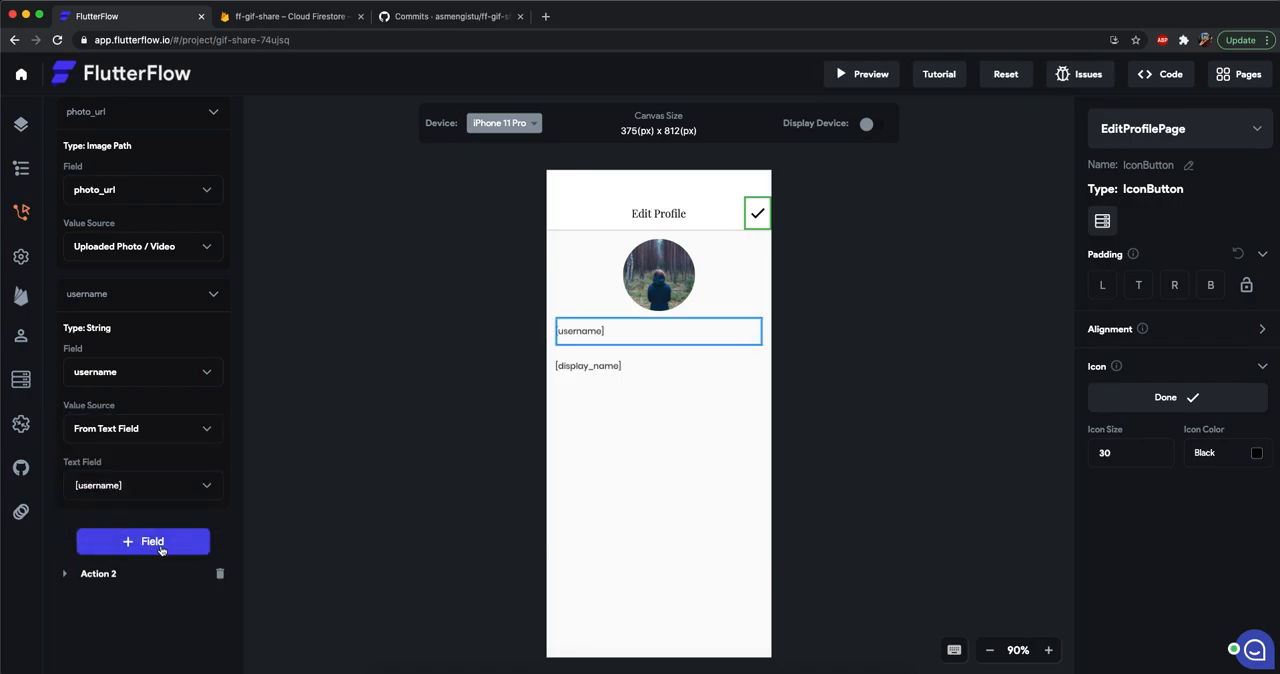
Review the check icon's two on-tap actions and collapse their details.
scroll(150, 485, up, 7)
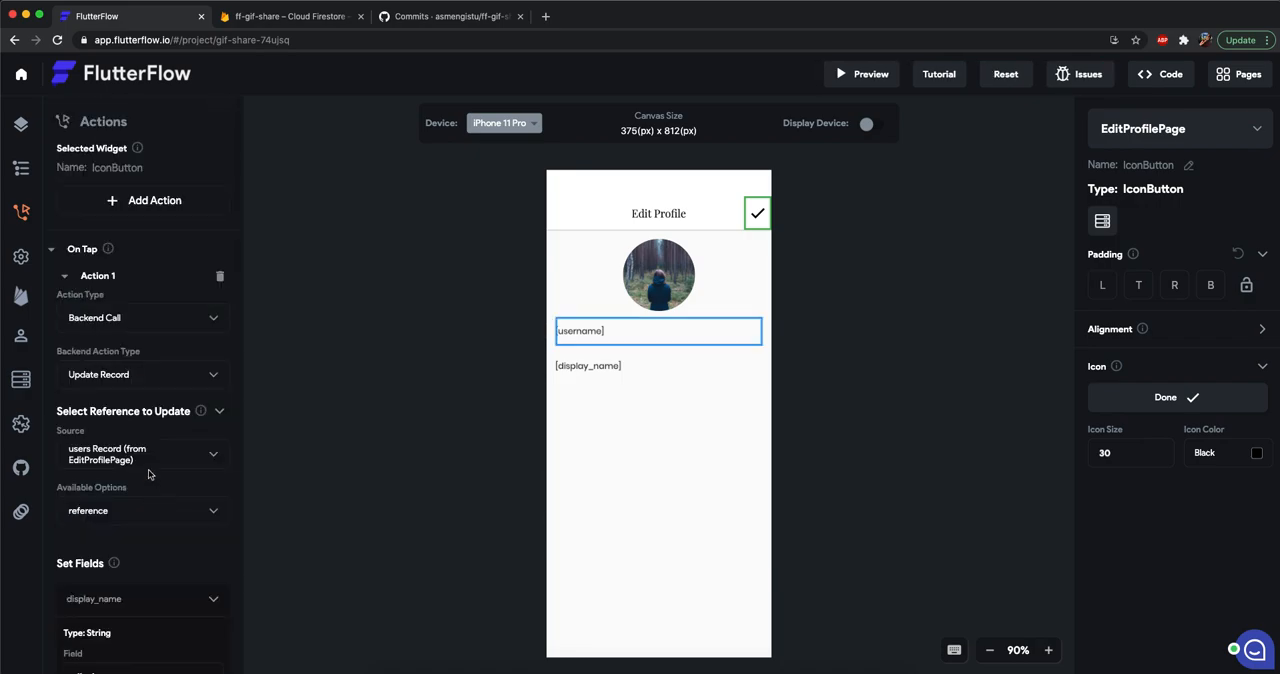
click(52, 250)
click(53, 251)
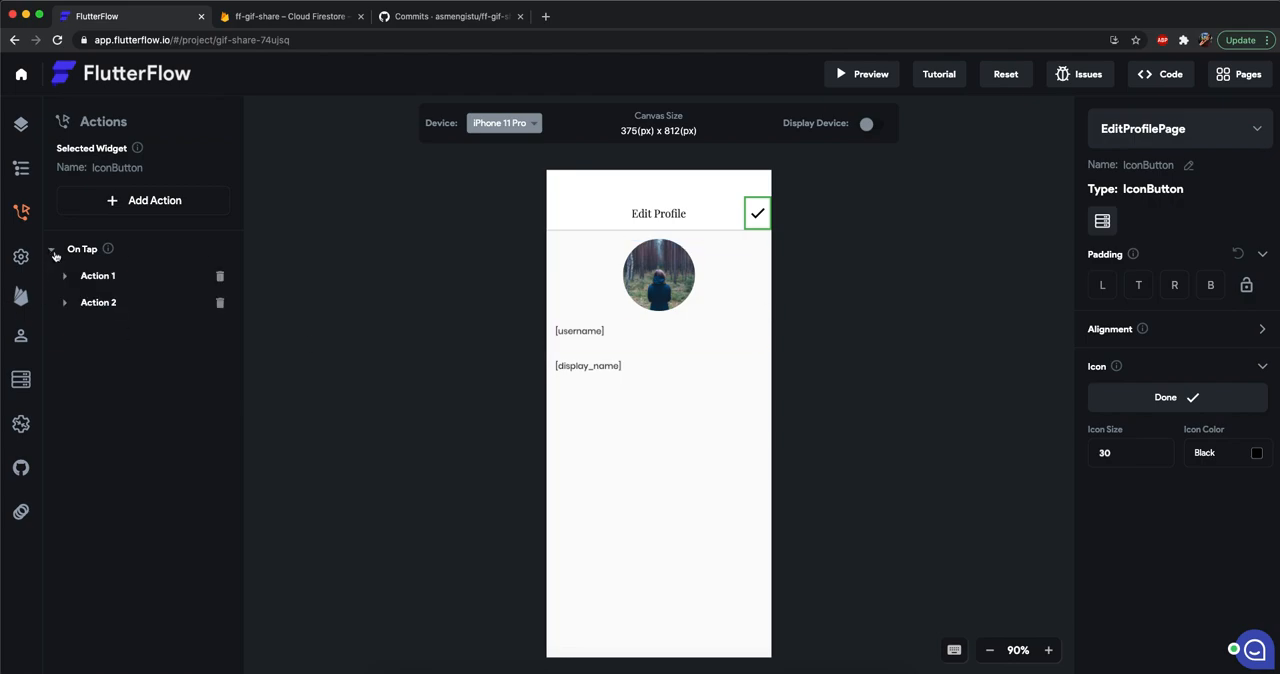
click(66, 277)
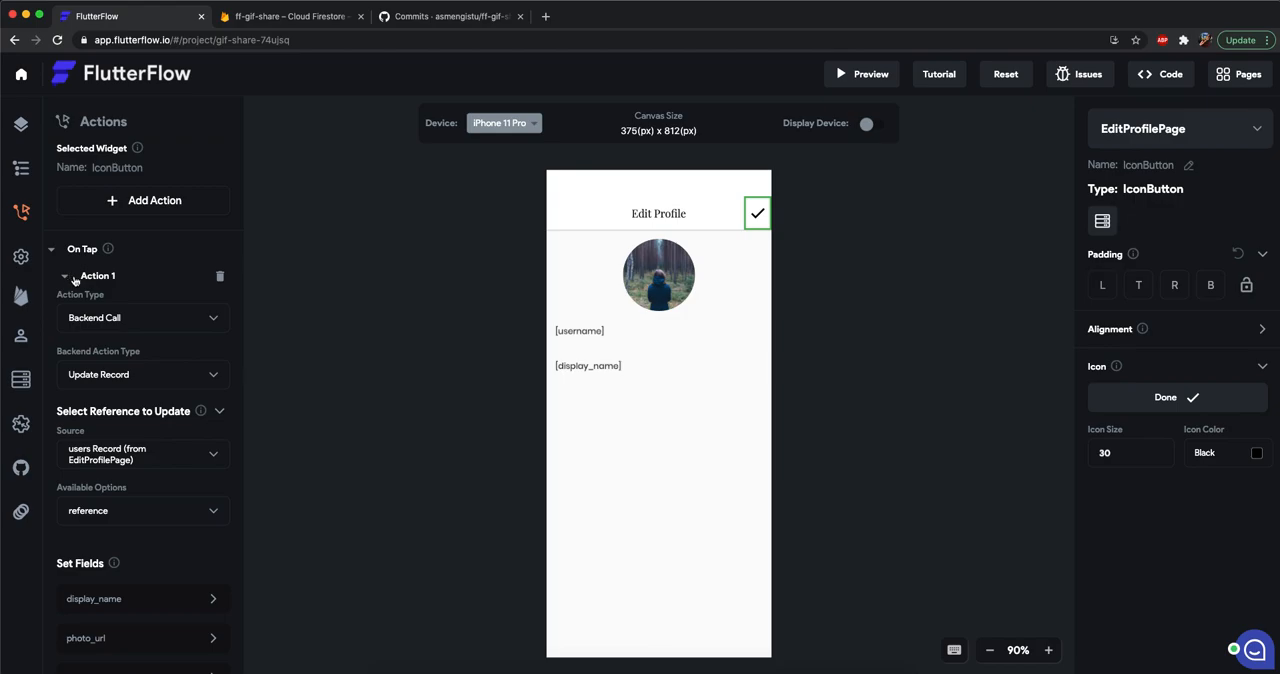
click(74, 280)
click(66, 302)
click(66, 302)
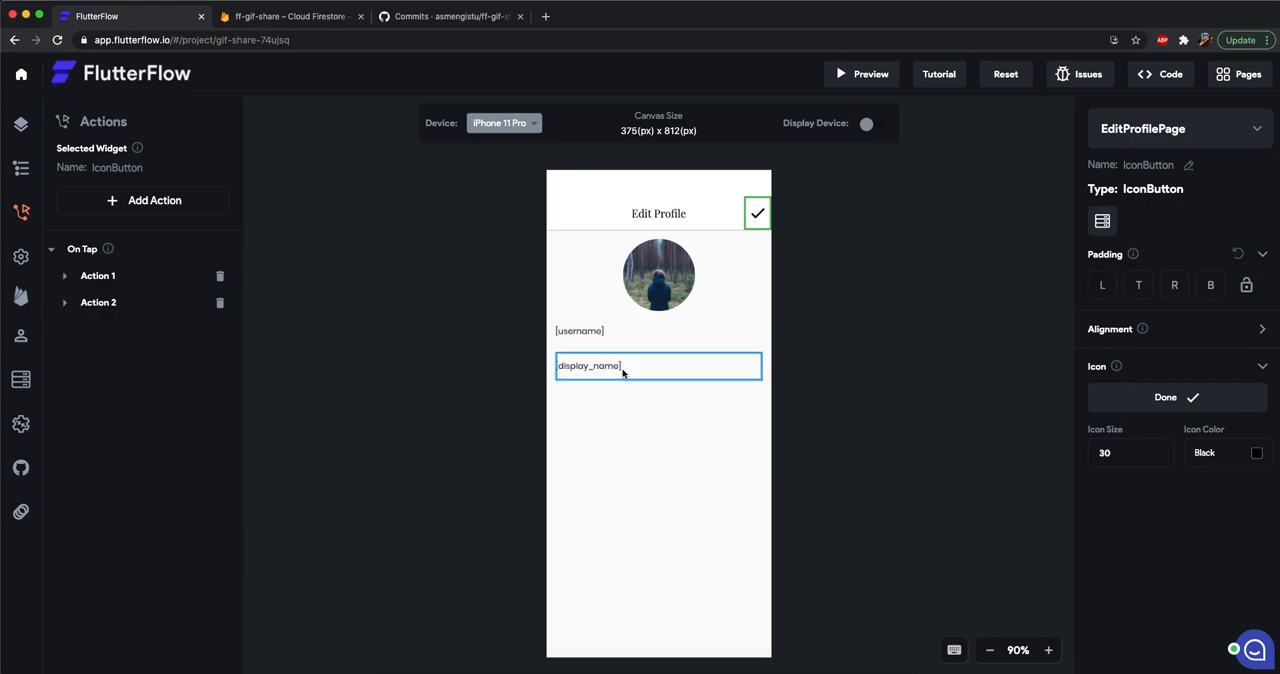
Open ProfilePage and check which variable sources are available for the header's Email text.
click(1196, 126)
click(1142, 180)
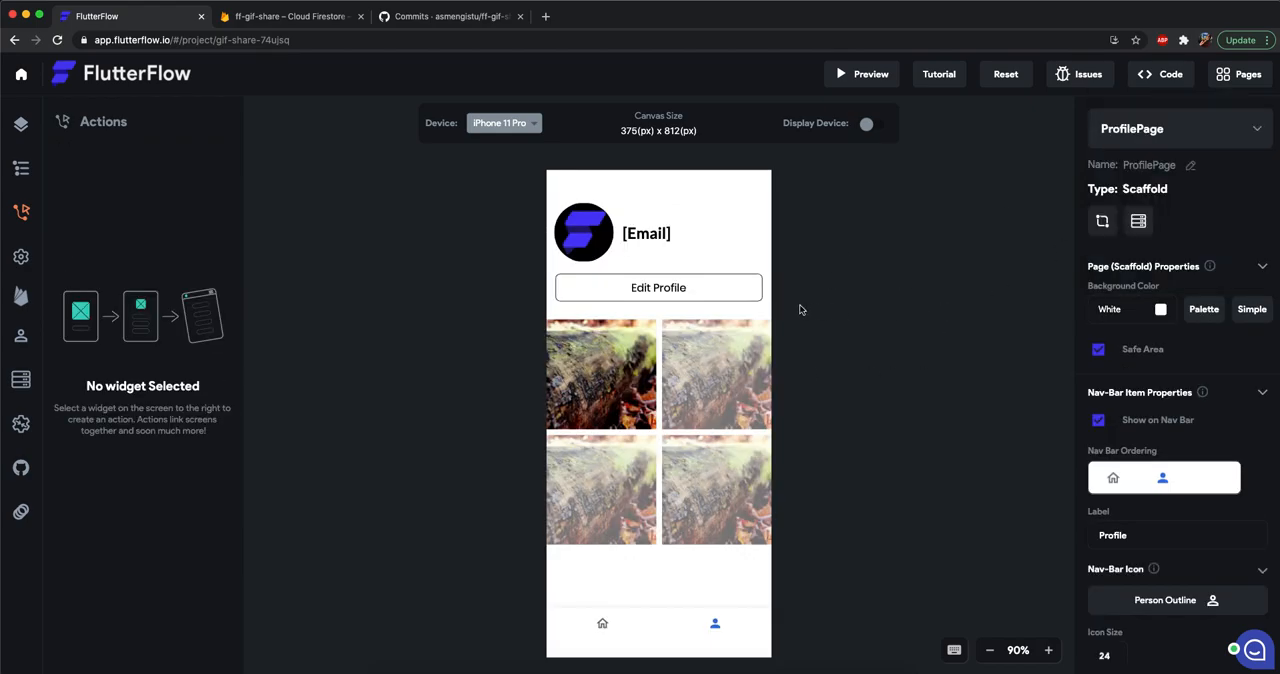
click(646, 233)
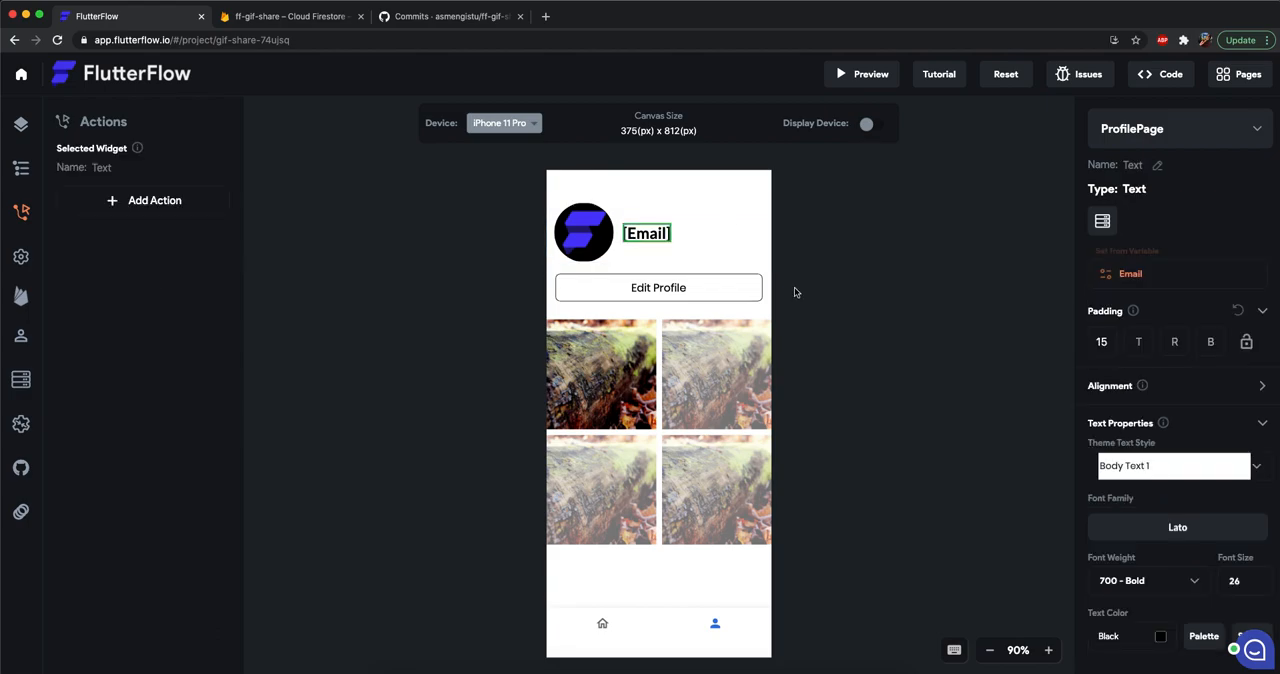
click(1150, 256)
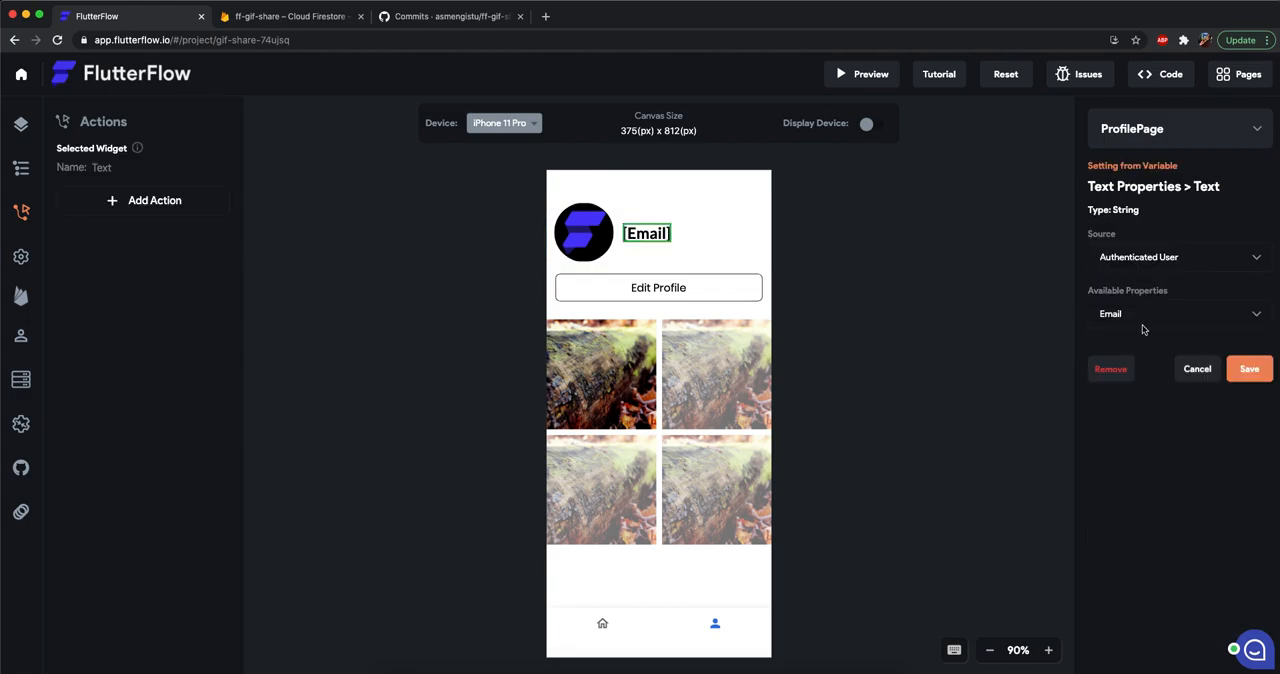
click(1158, 259)
click(950, 269)
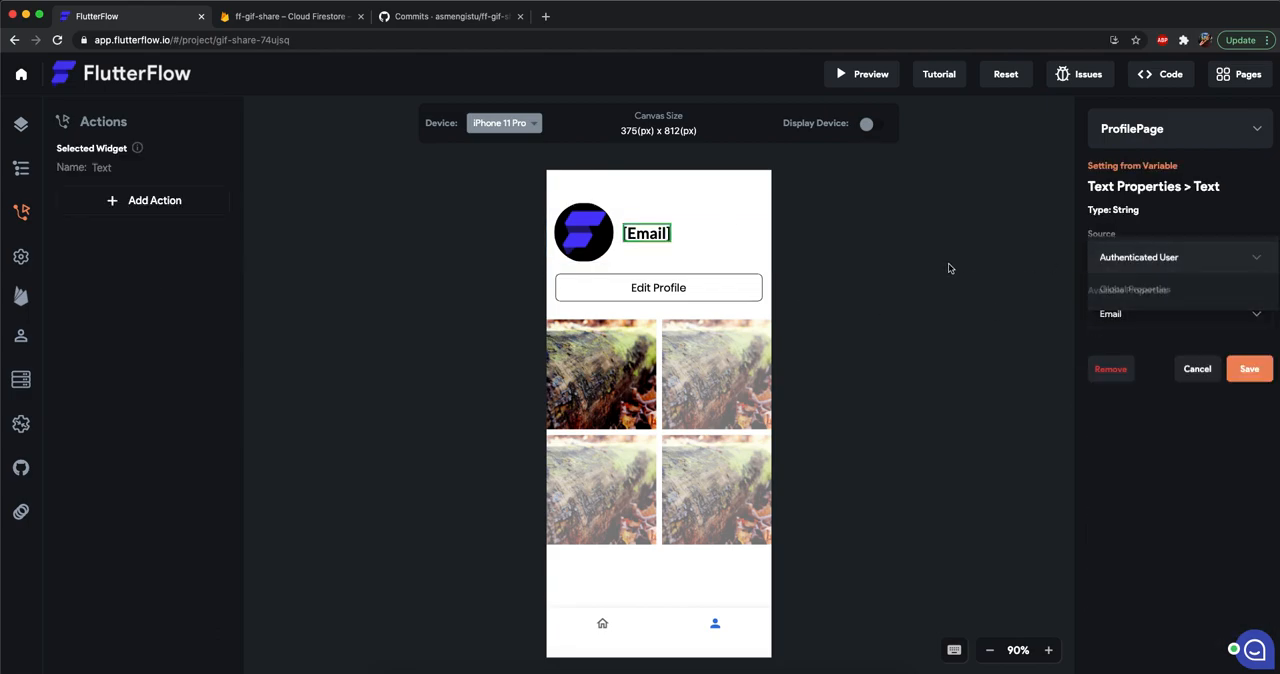
click(850, 301)
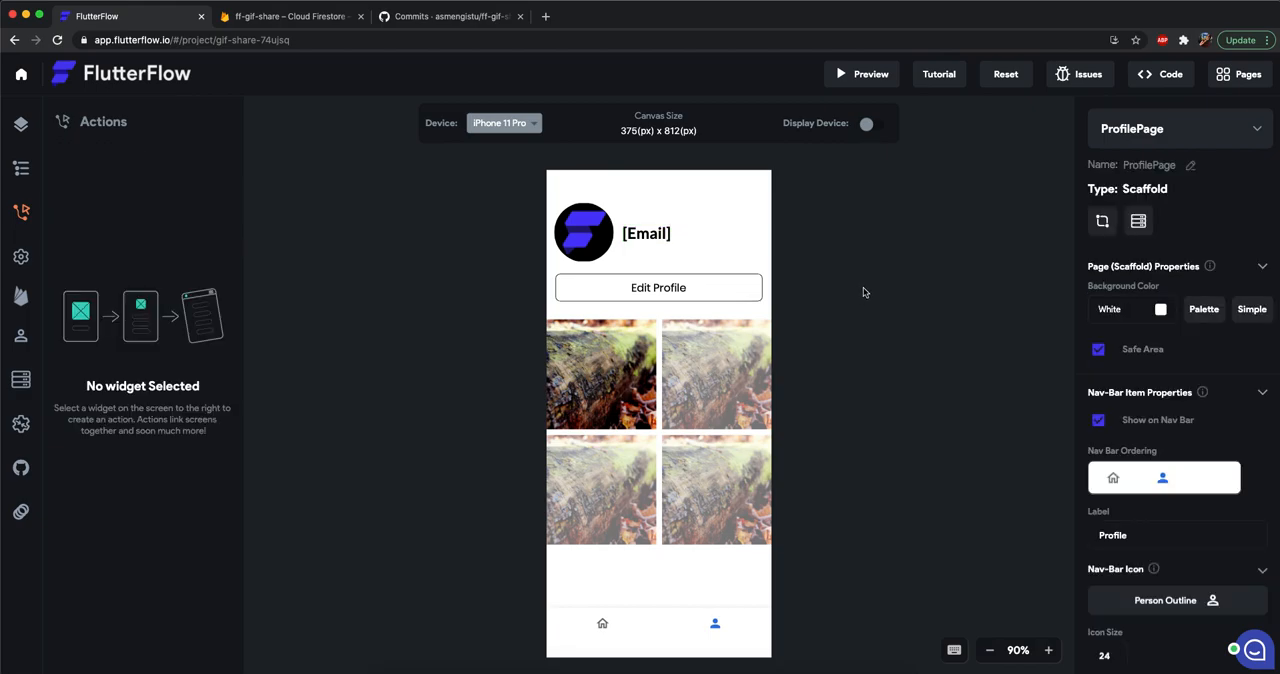
Add a Document from Reference query to ProfilePage for the users collection, using the Authenticated User's User Record Reference.
click(1138, 222)
click(1146, 220)
click(1147, 256)
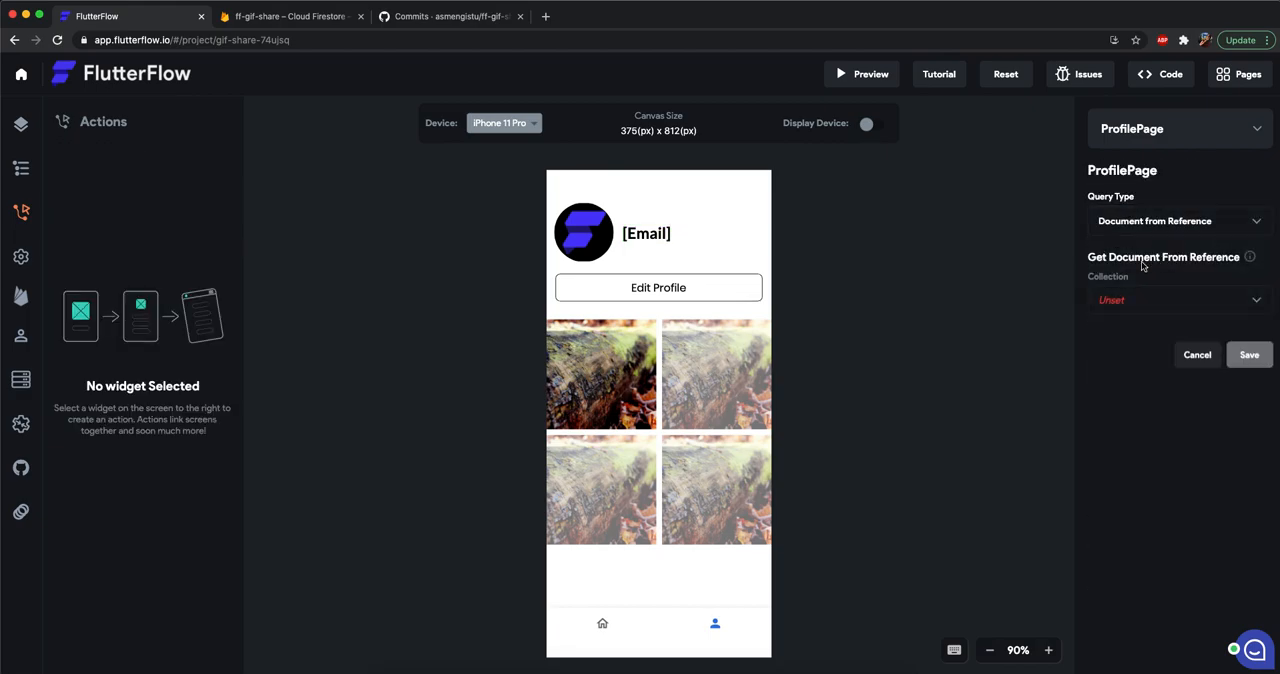
click(1145, 303)
click(1144, 302)
click(1152, 347)
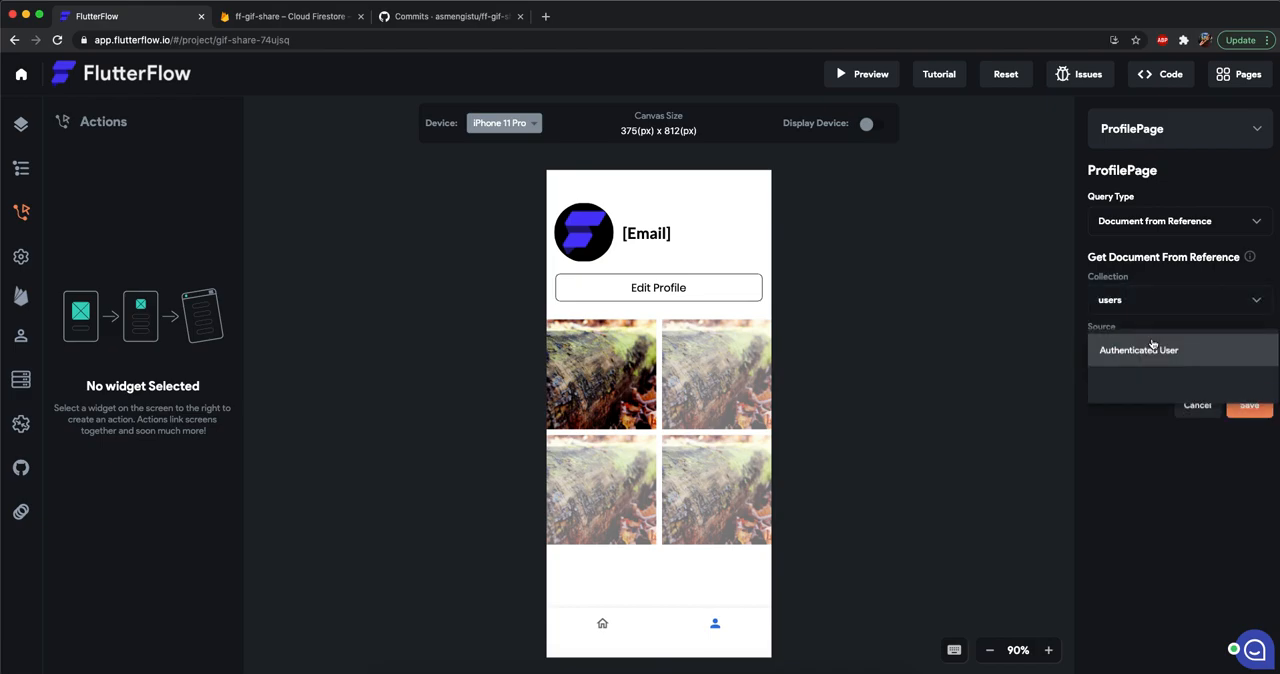
click(1139, 362)
click(1130, 402)
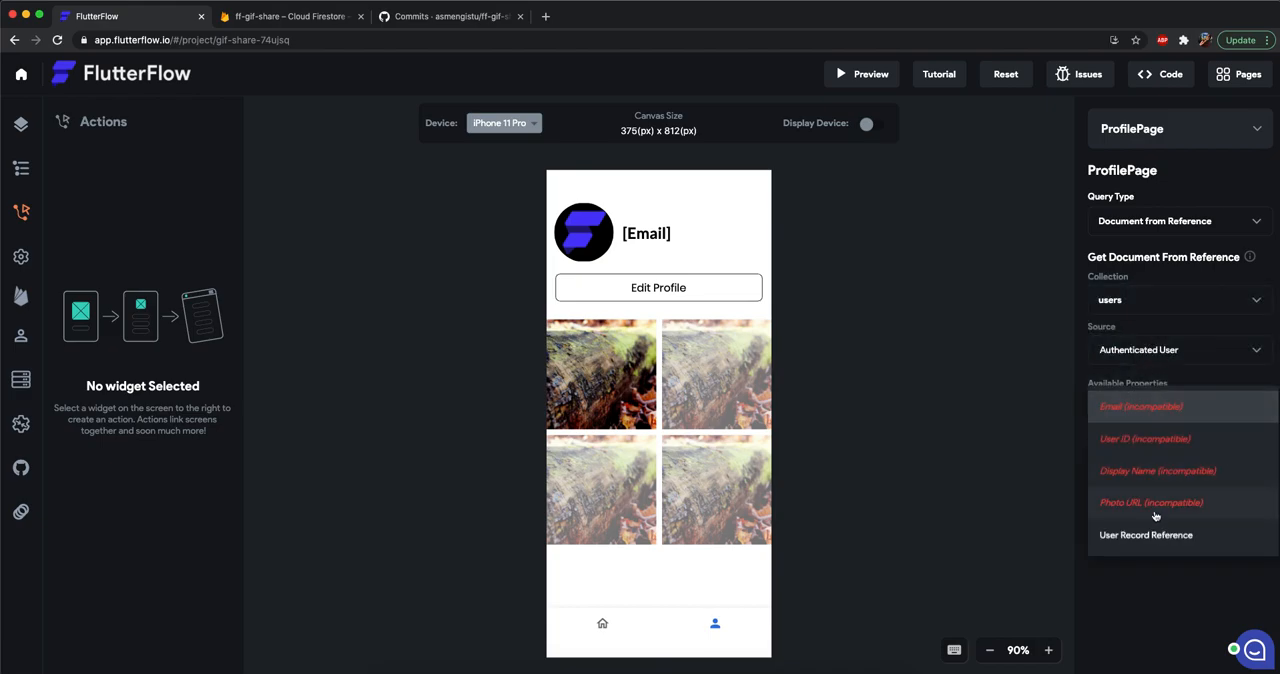
click(1146, 536)
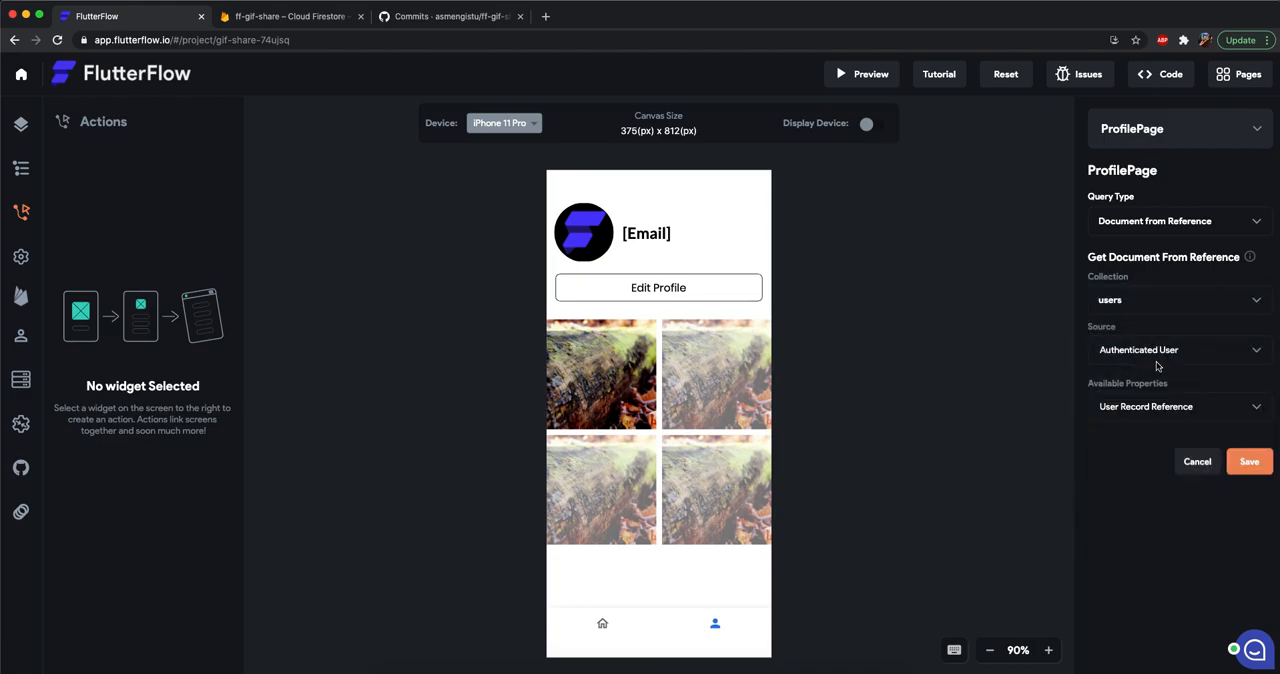
click(1250, 462)
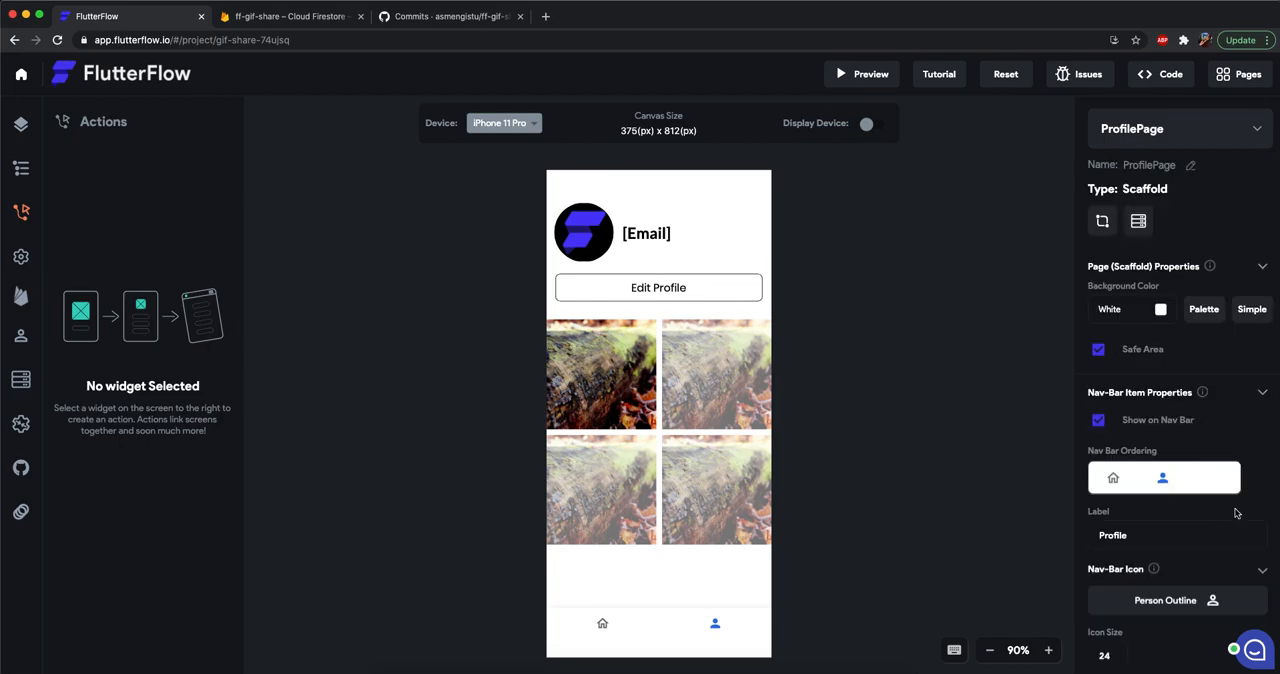
Set the ProfilePage header text from the users Record (from ProfilePage), using display_name.
click(655, 238)
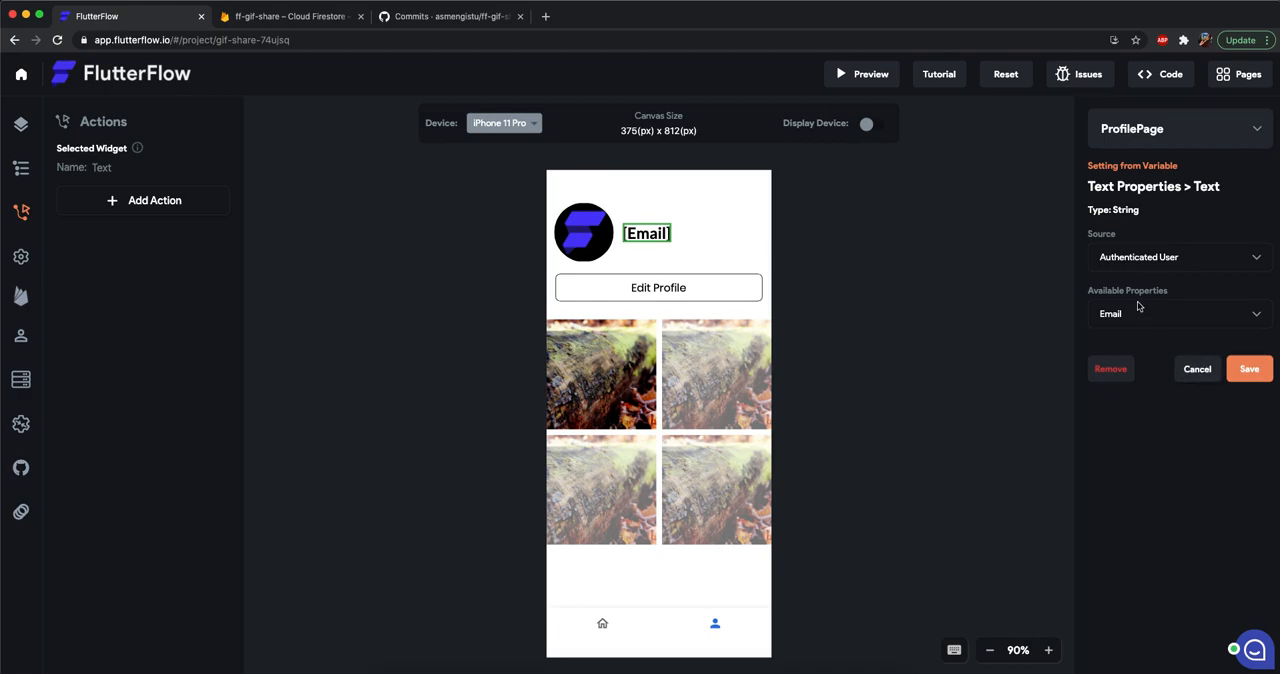
click(1147, 266)
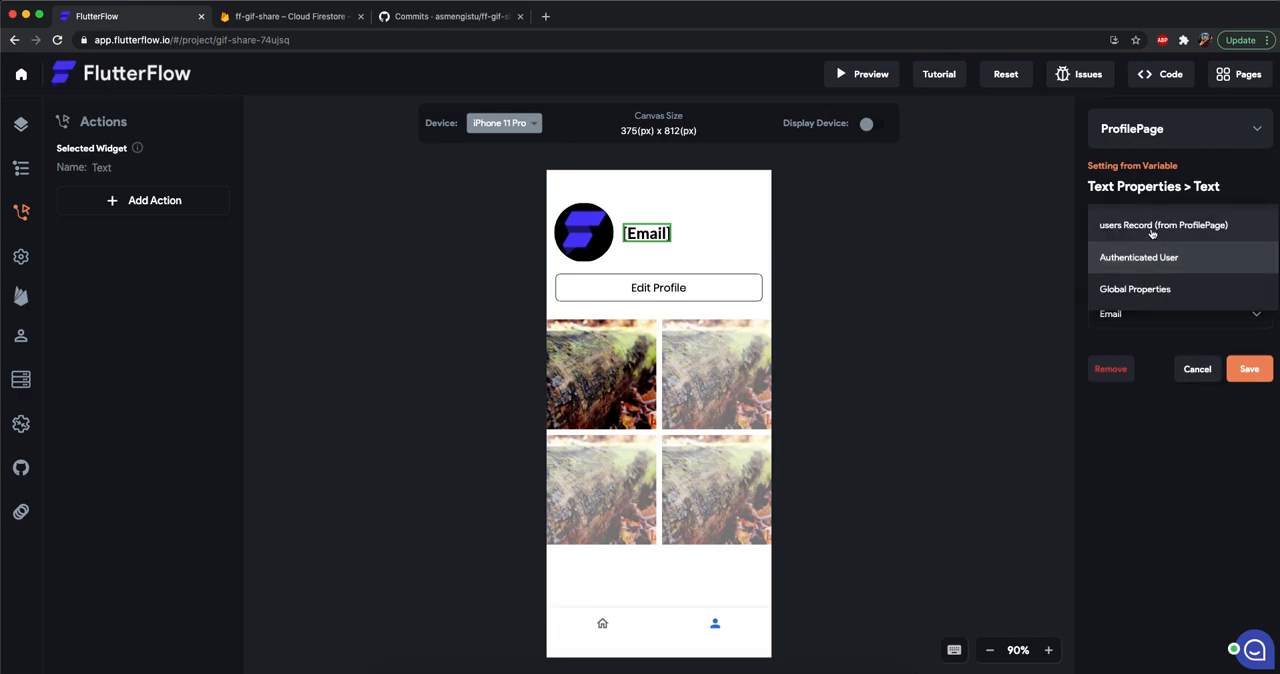
click(1152, 232)
click(1133, 315)
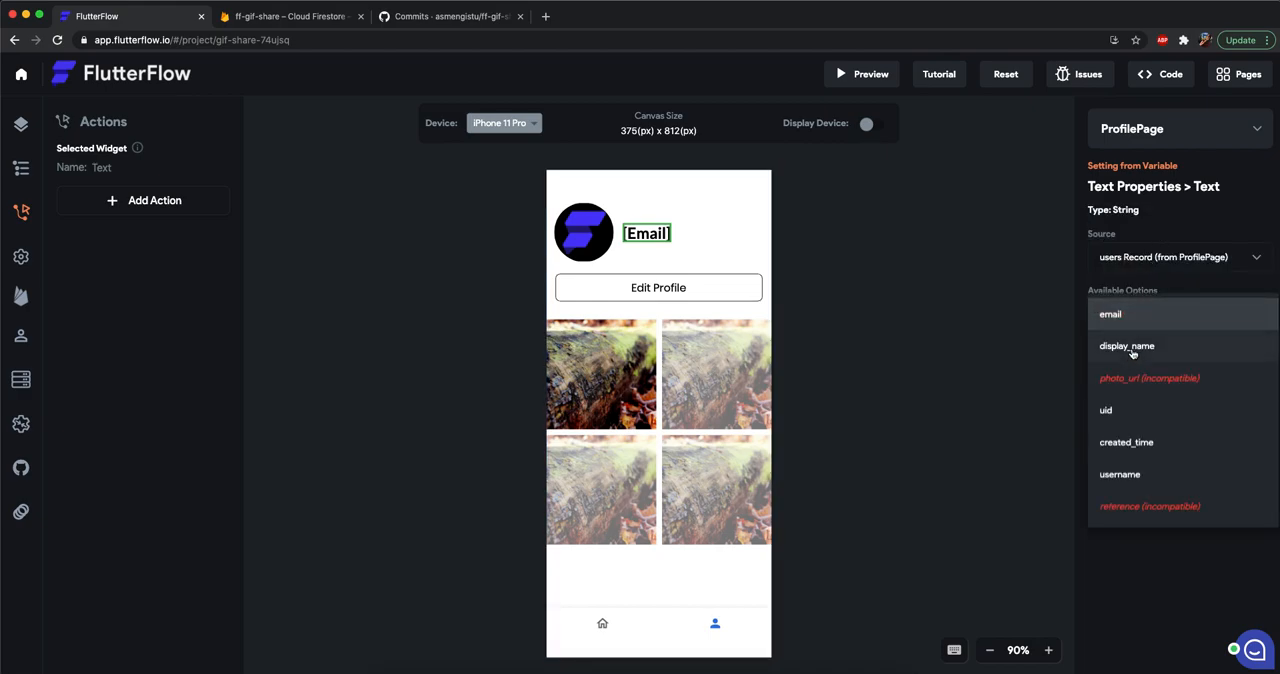
click(1132, 348)
click(1249, 382)
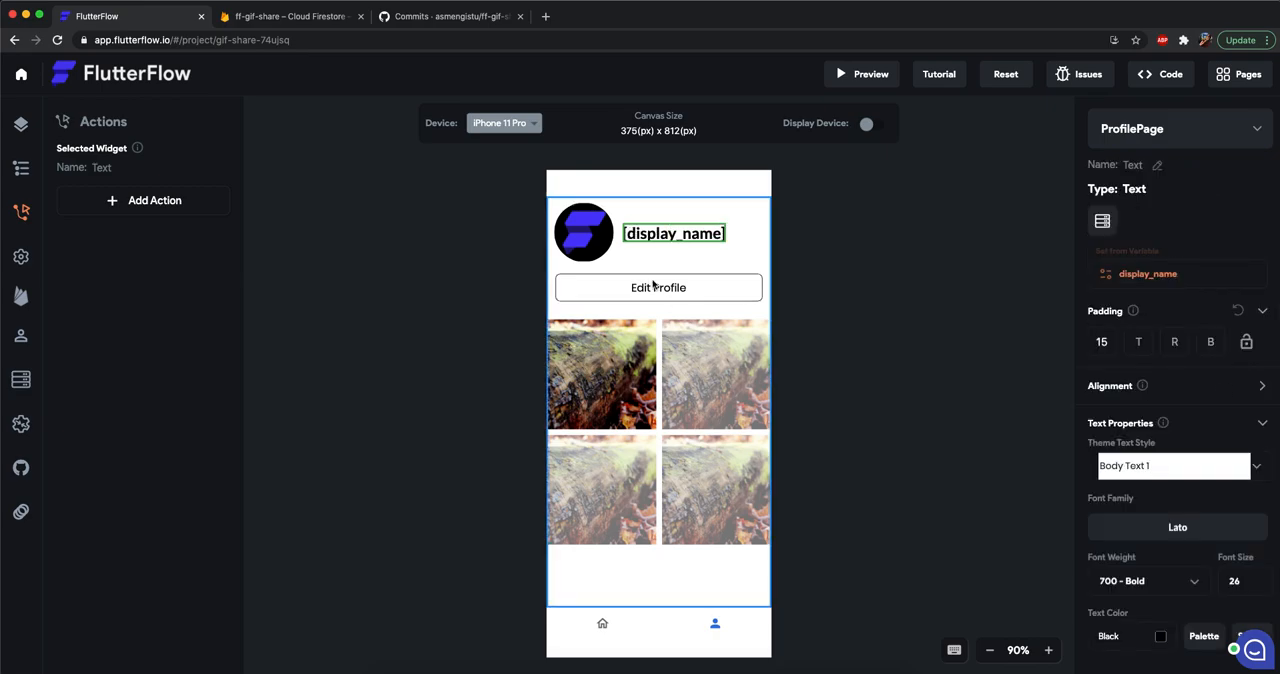
Set the path of ProfilePage's circular header image from the users Record (from ProfilePage), using photo_url.
click(603, 243)
scroll(1160, 387, down, 1)
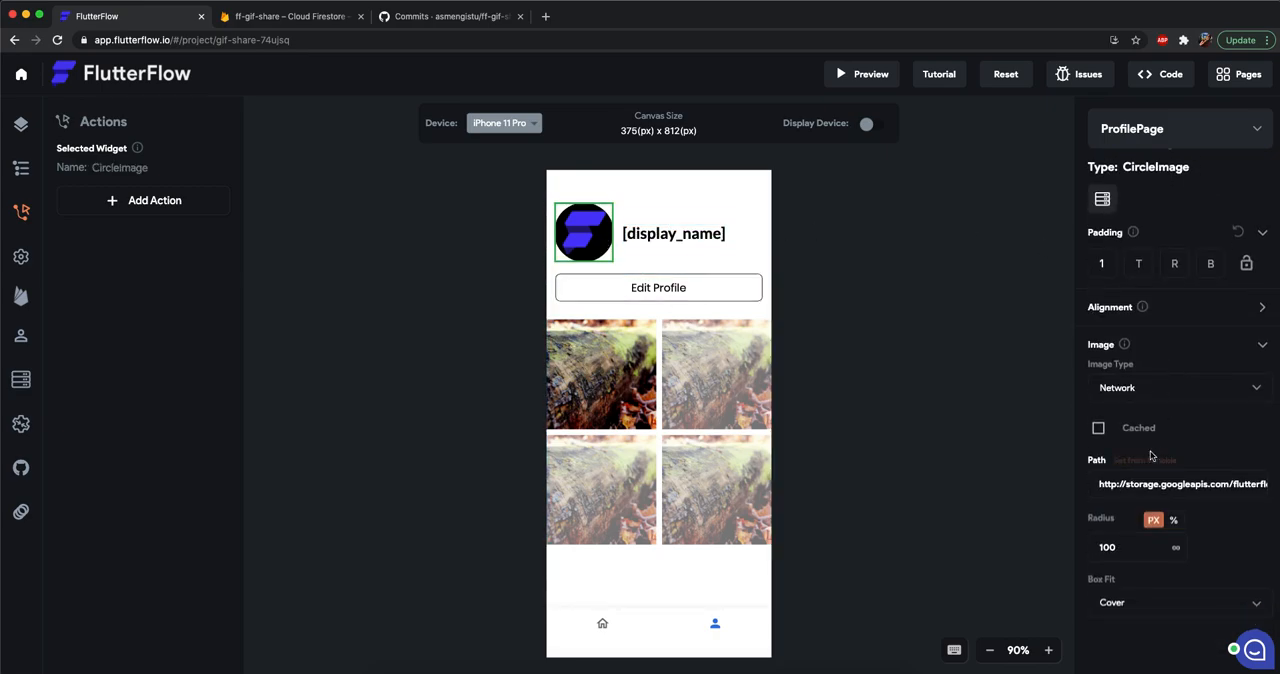
click(1152, 460)
click(1123, 256)
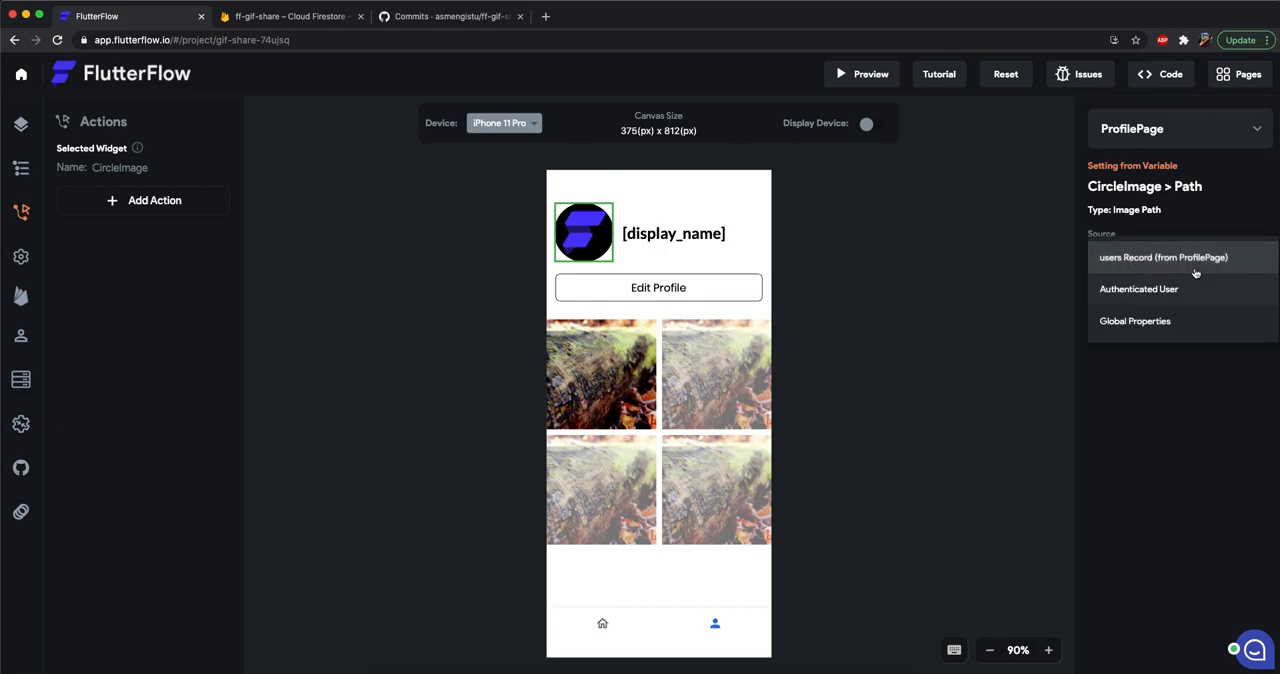
click(1191, 262)
click(1145, 321)
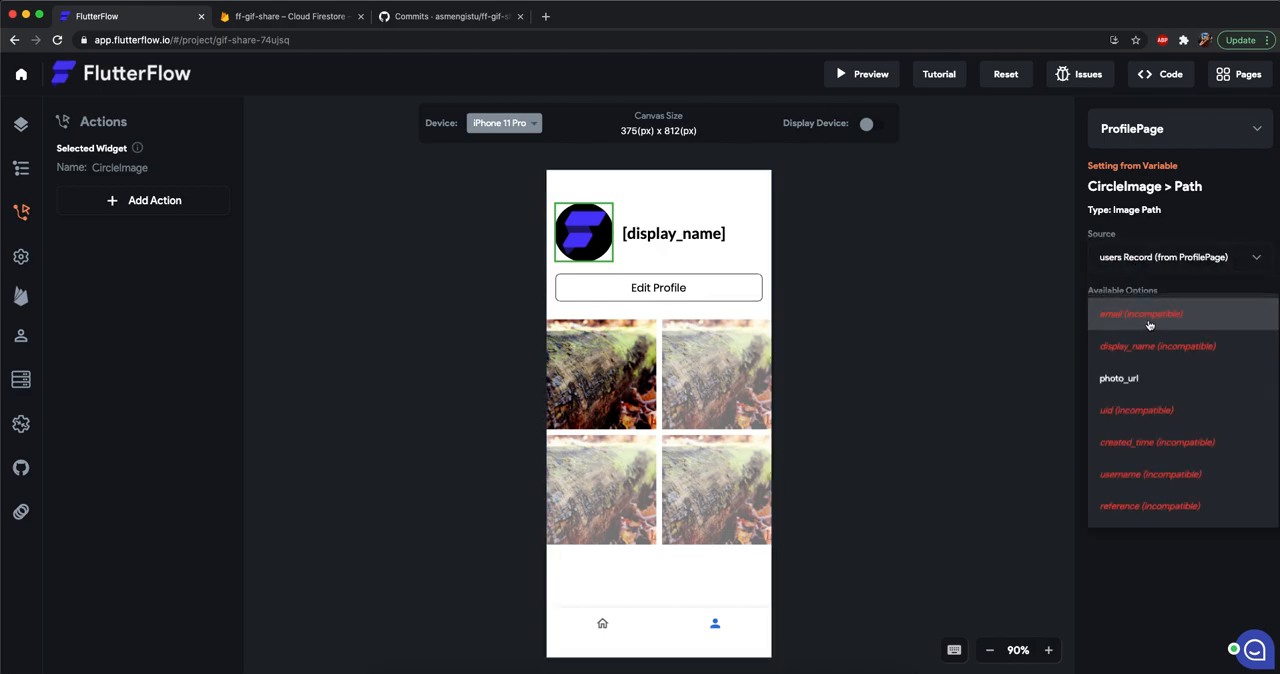
click(1134, 381)
click(1250, 382)
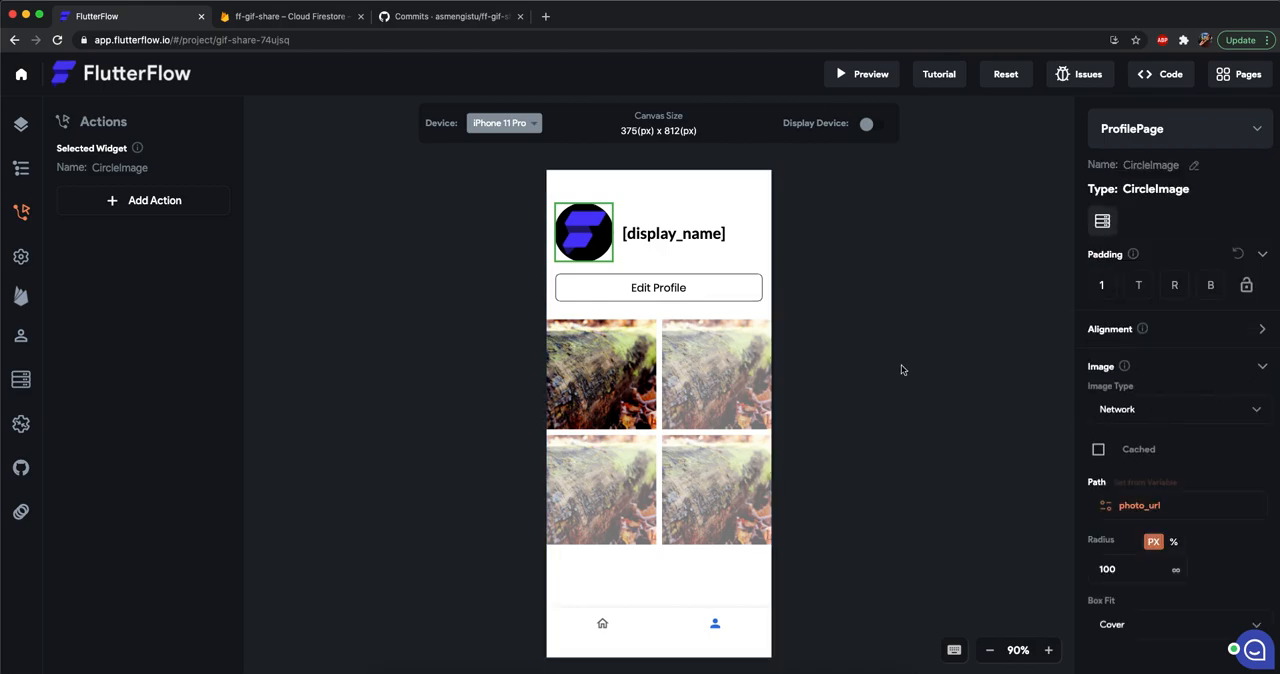
Add an on-tap Navigate action to the Edit Profile button that goes to EditProfilePage.
click(656, 298)
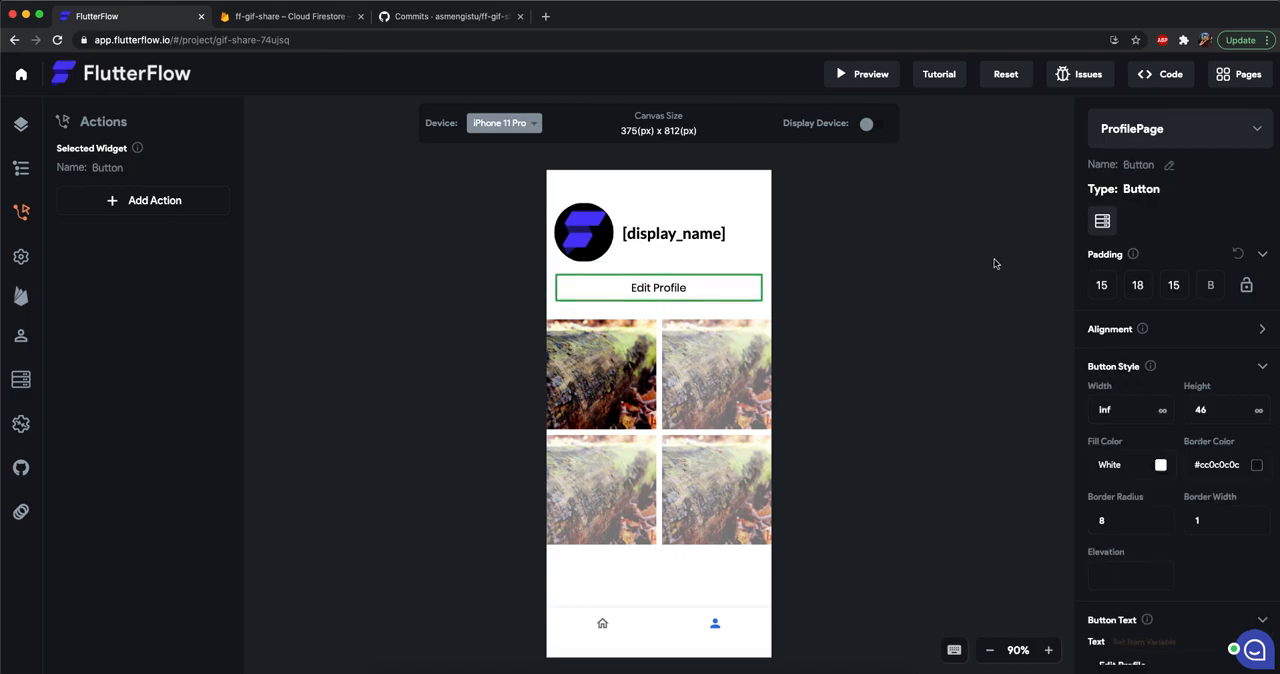
click(156, 211)
click(139, 228)
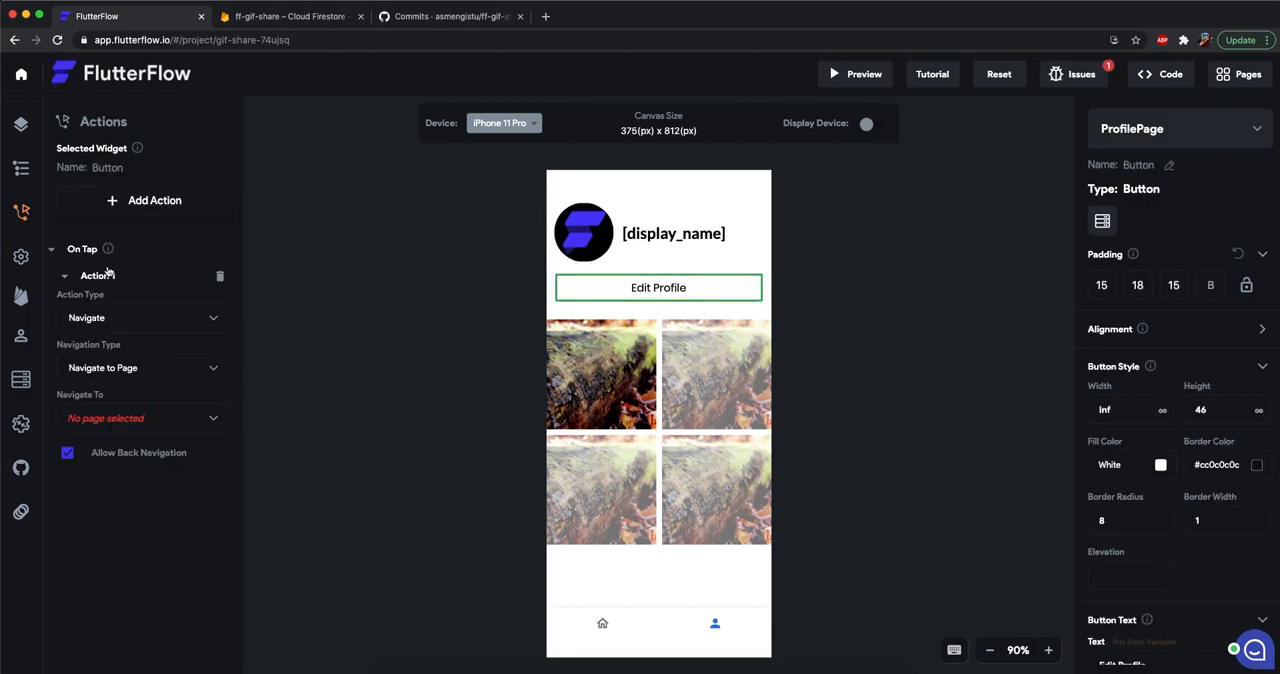
click(151, 419)
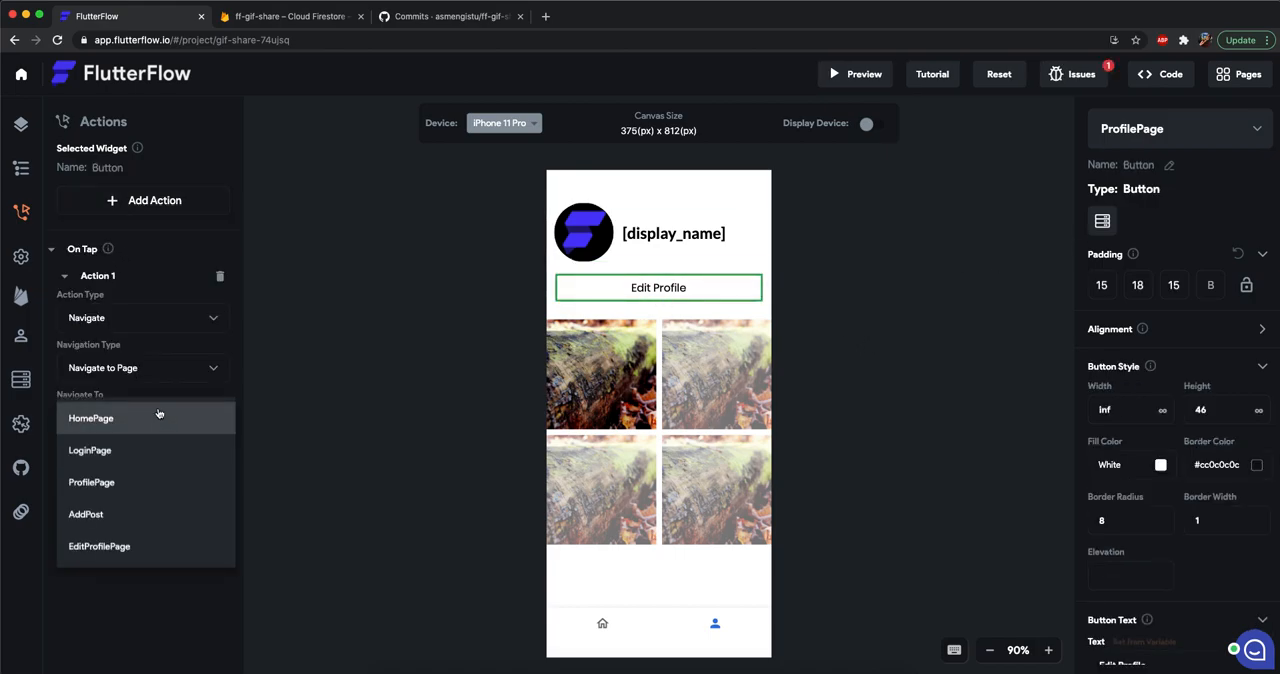
click(120, 543)
click(1031, 251)
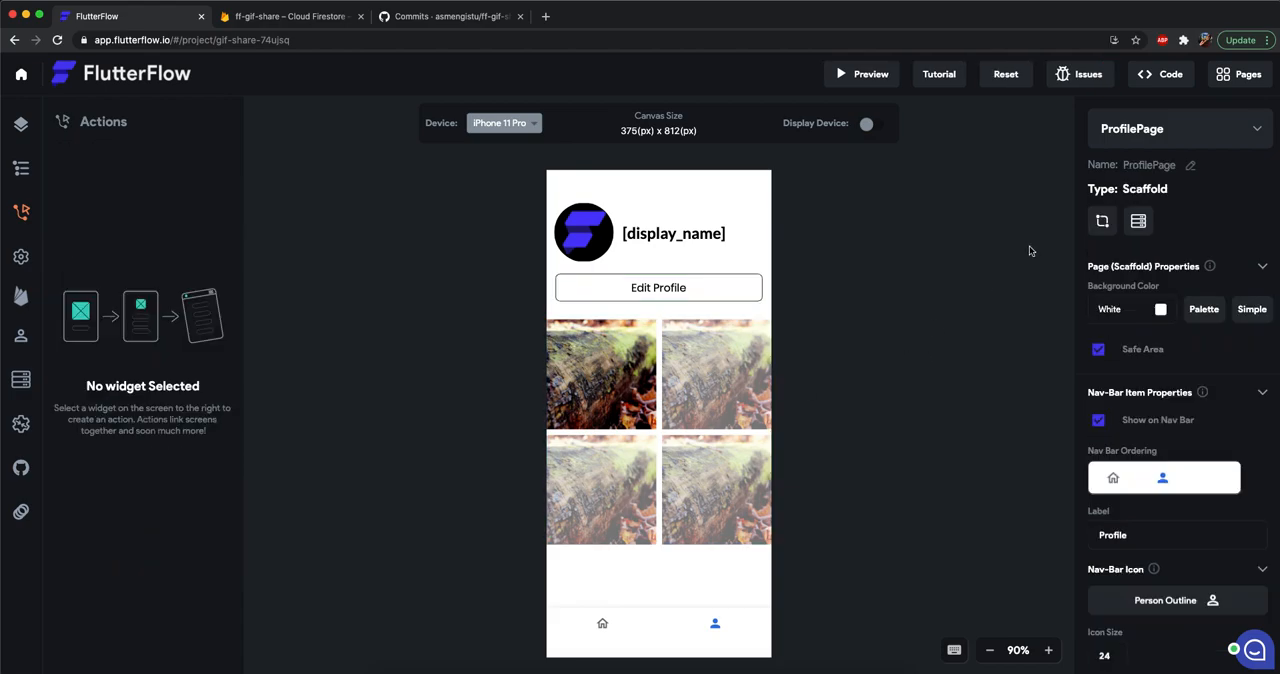
Open EditProfilePage and review the settings of its profile image, username field and display name field.
click(1164, 126)
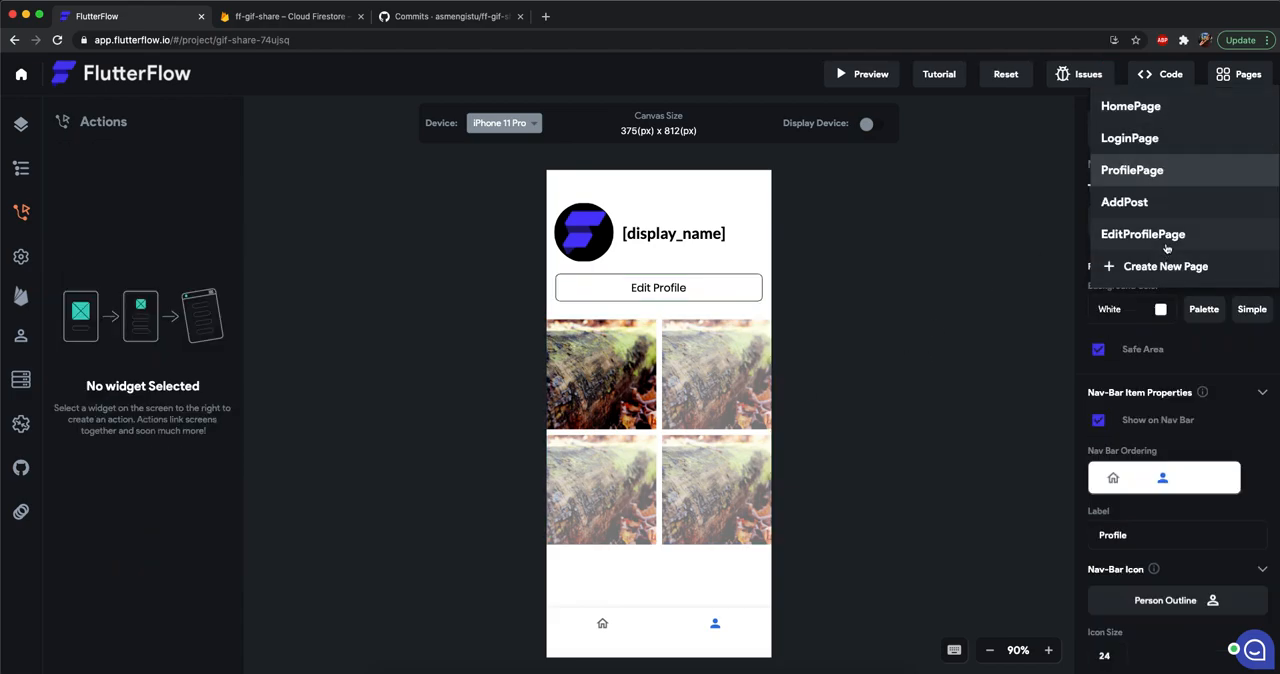
click(1163, 237)
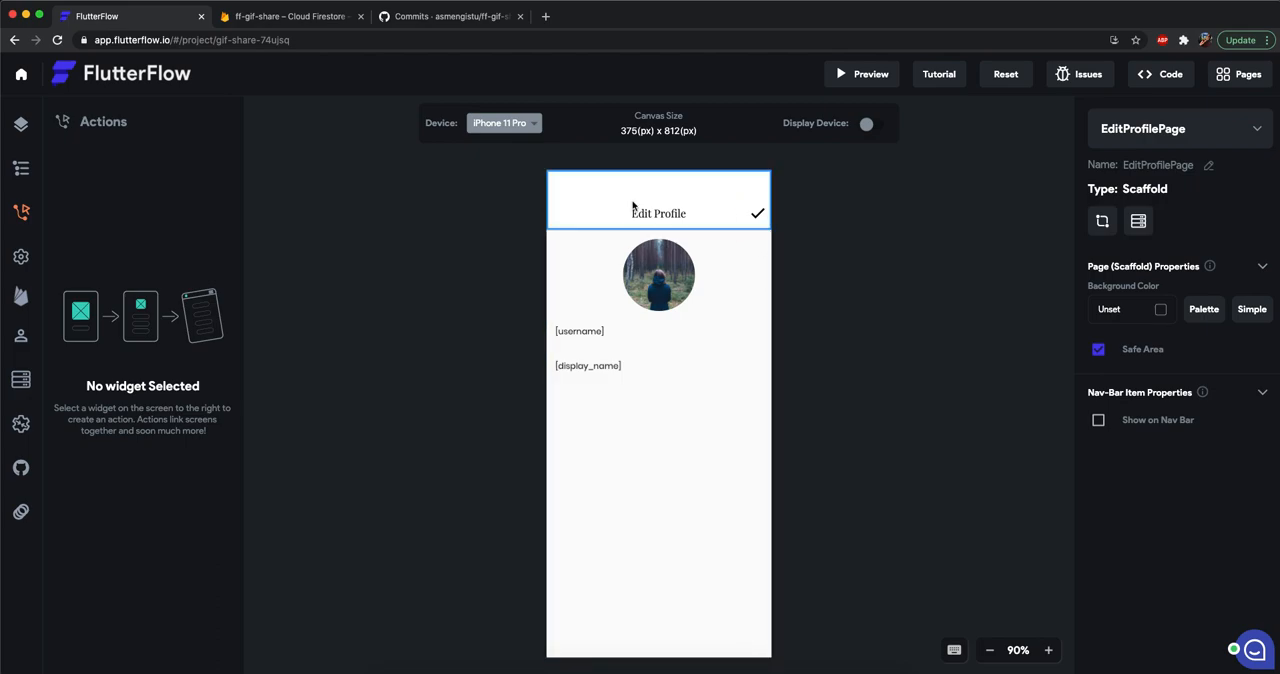
click(666, 285)
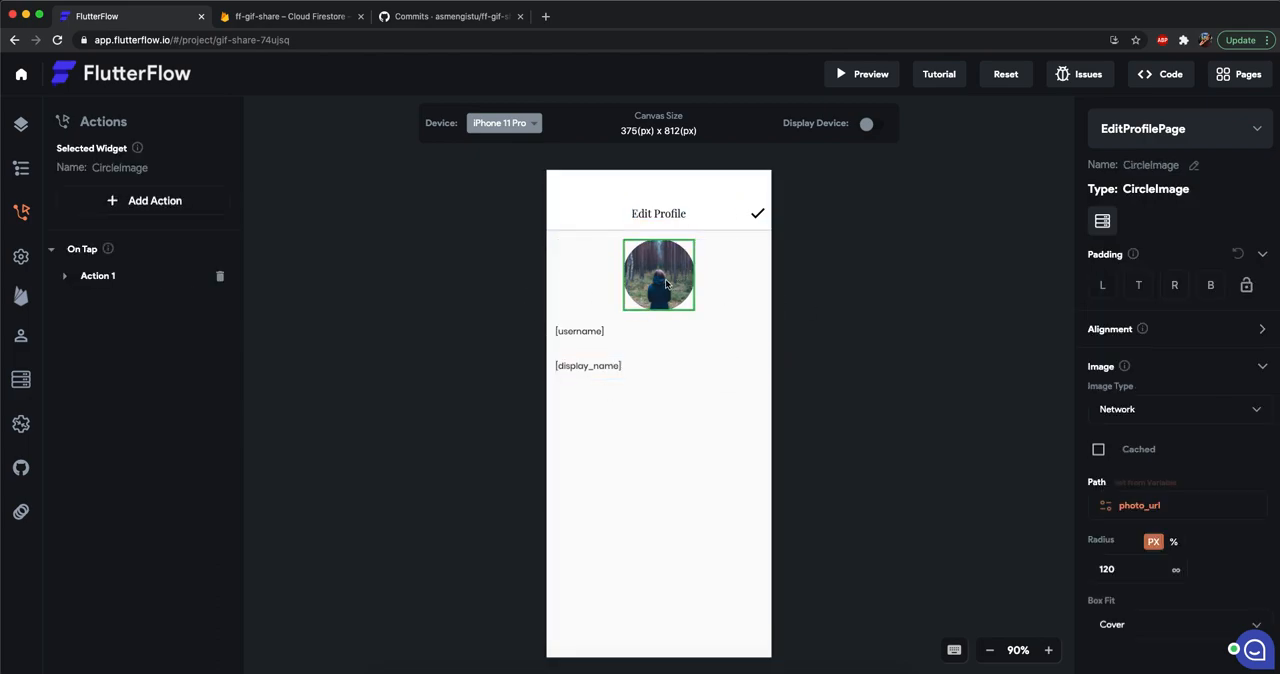
click(600, 340)
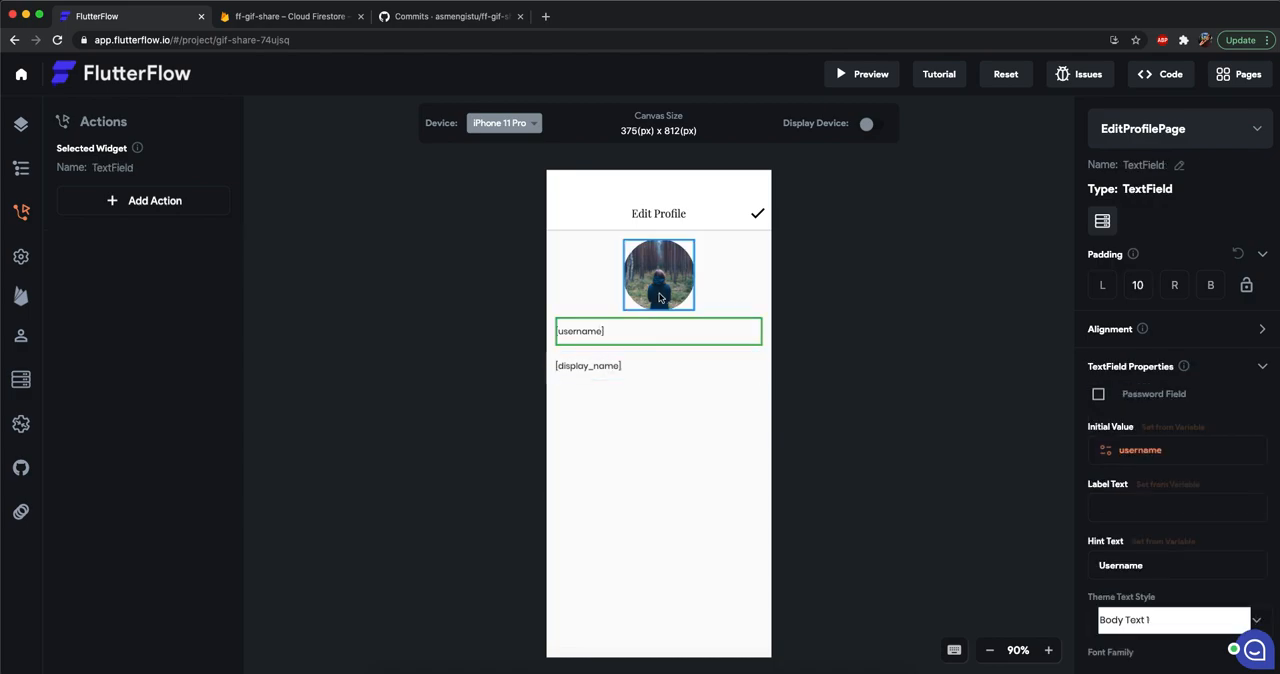
click(611, 372)
Wrap the circular profile image on EditProfilePage in a Stack.
click(657, 290)
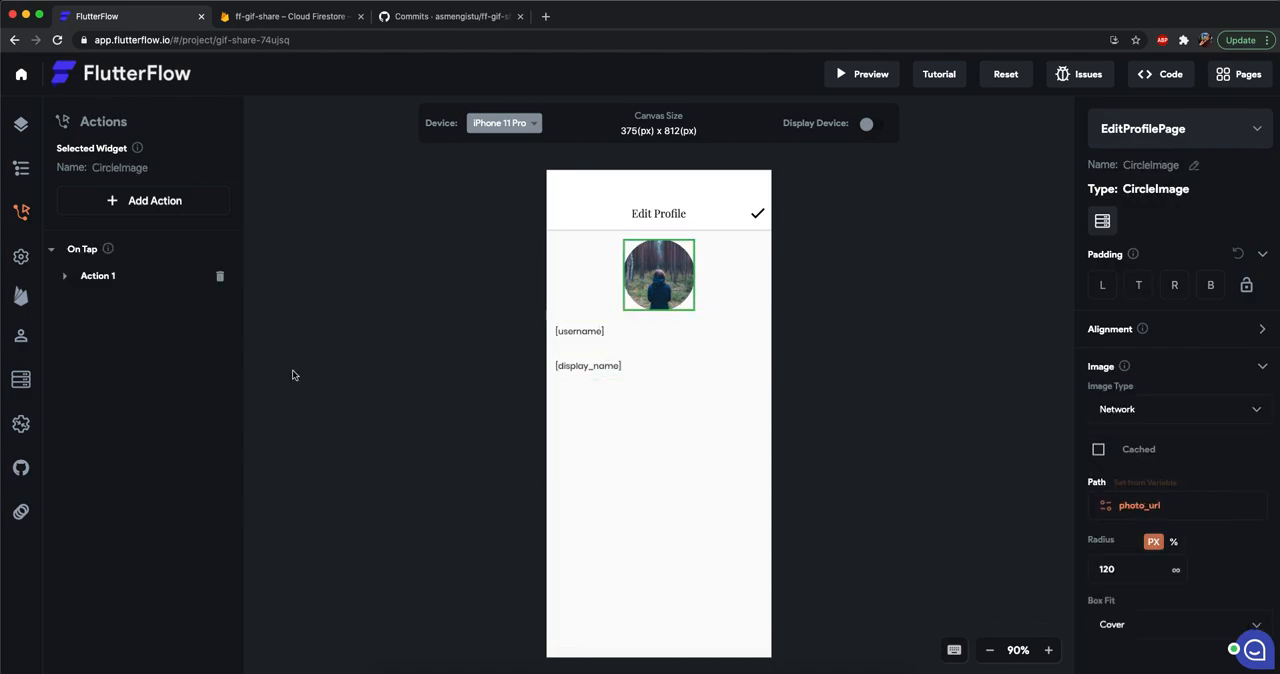
right_click(688, 274)
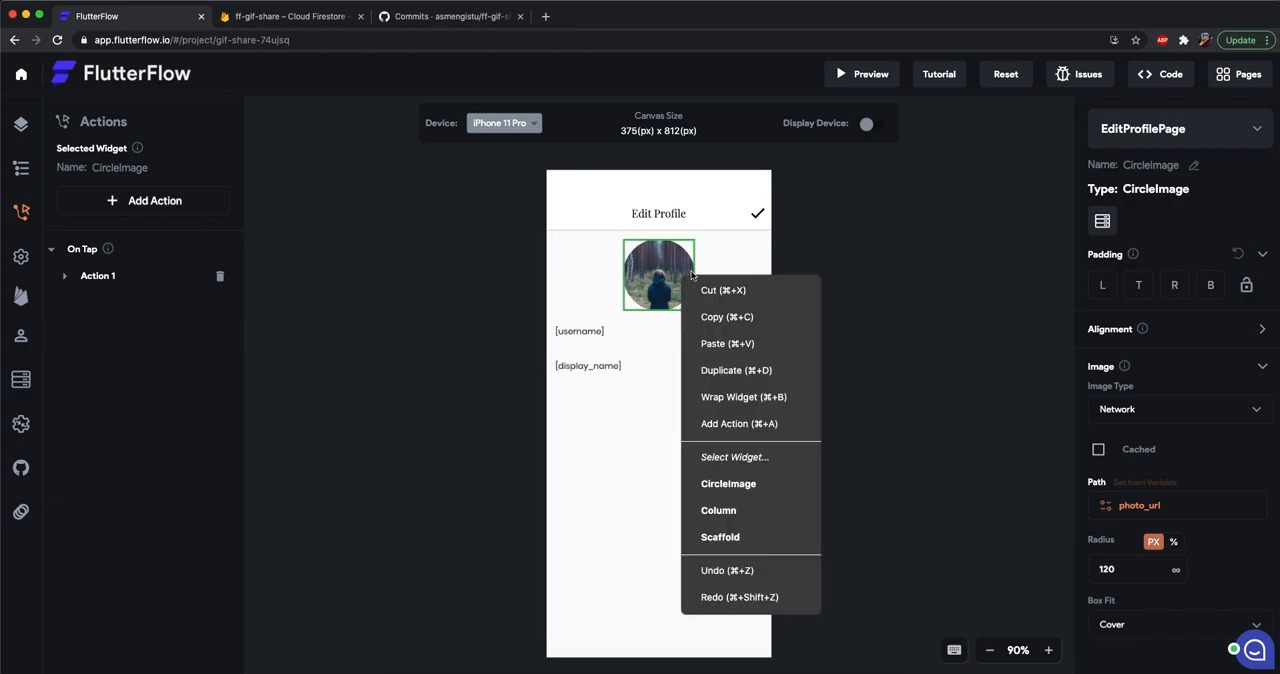
click(735, 397)
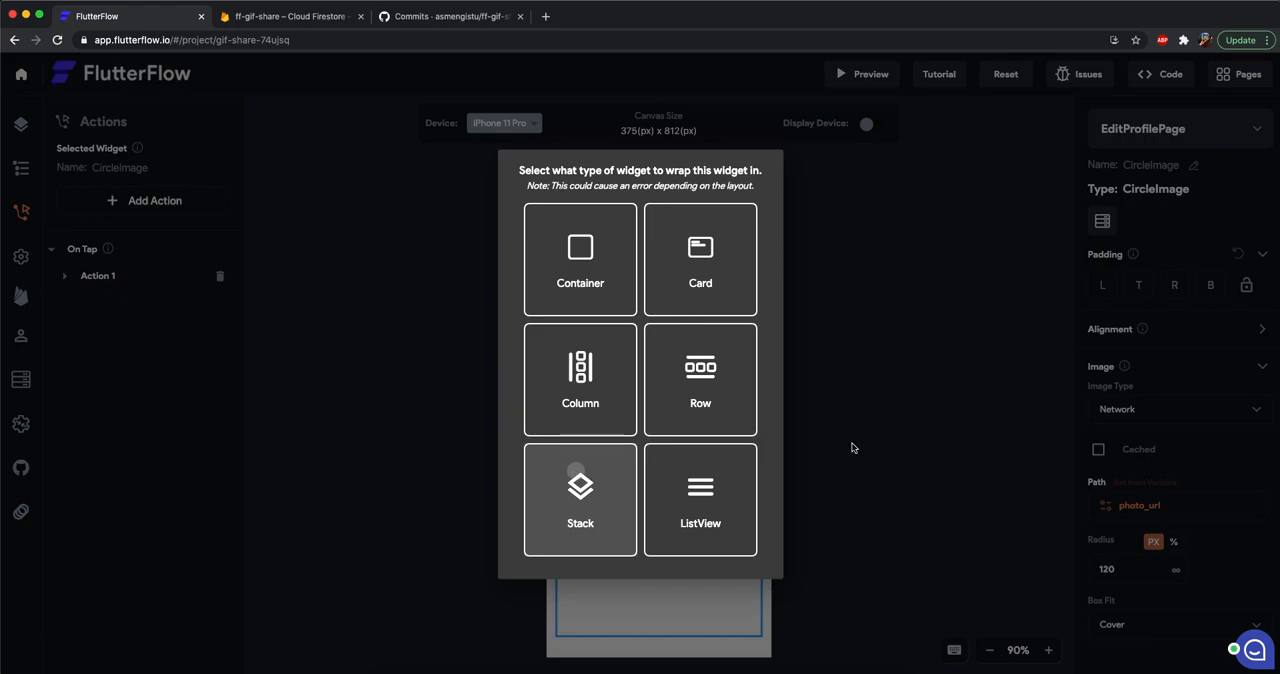
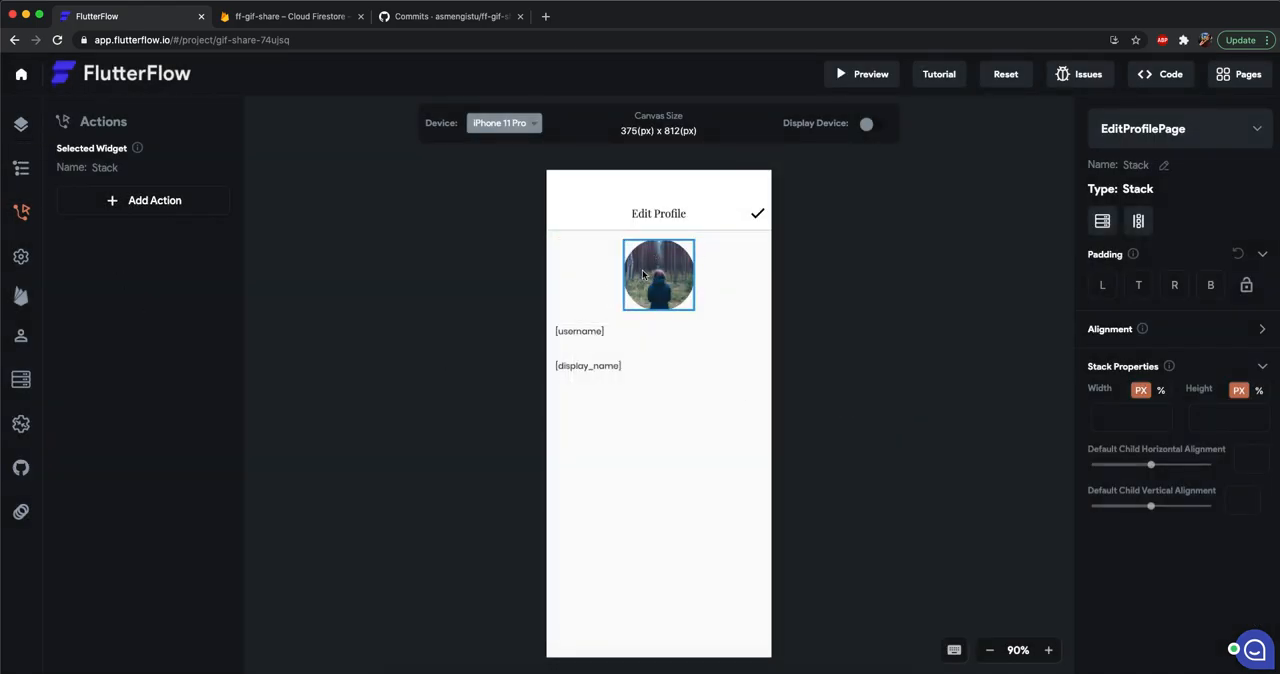
Add an Icon widget to the Stack holding the circular profile image on EditProfilePage.
click(24, 132)
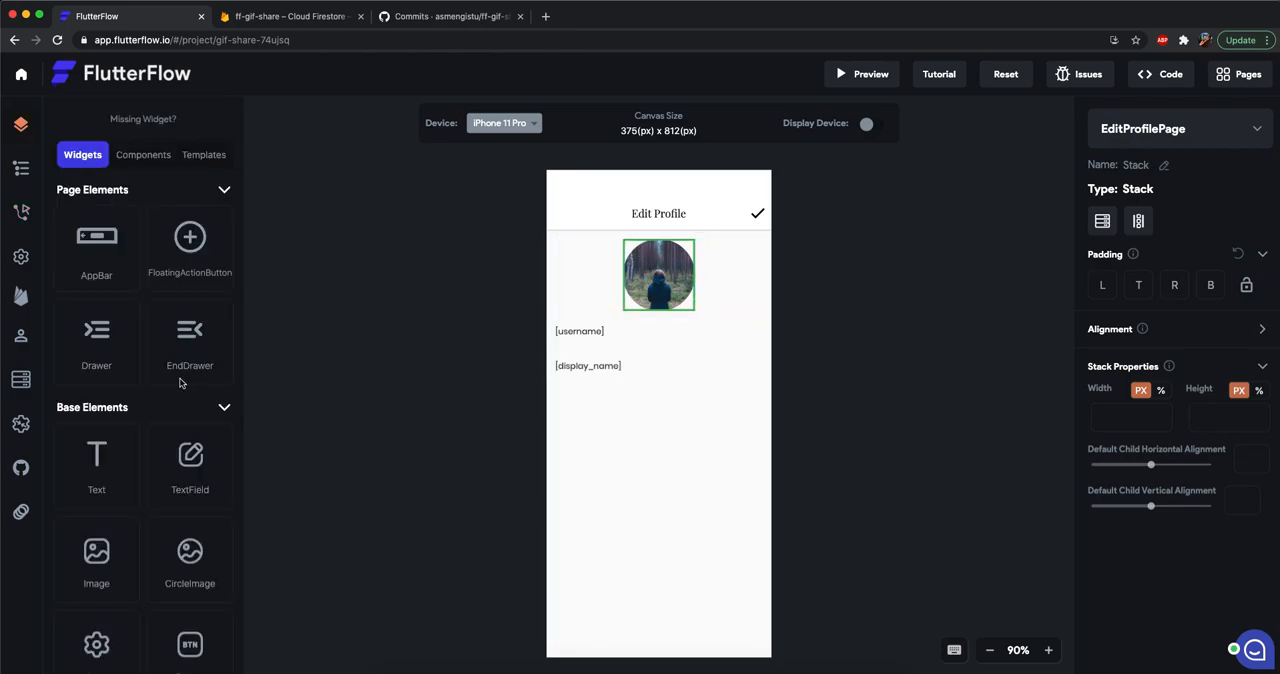
scroll(181, 383, down, 3)
drag(107, 495, 660, 290)
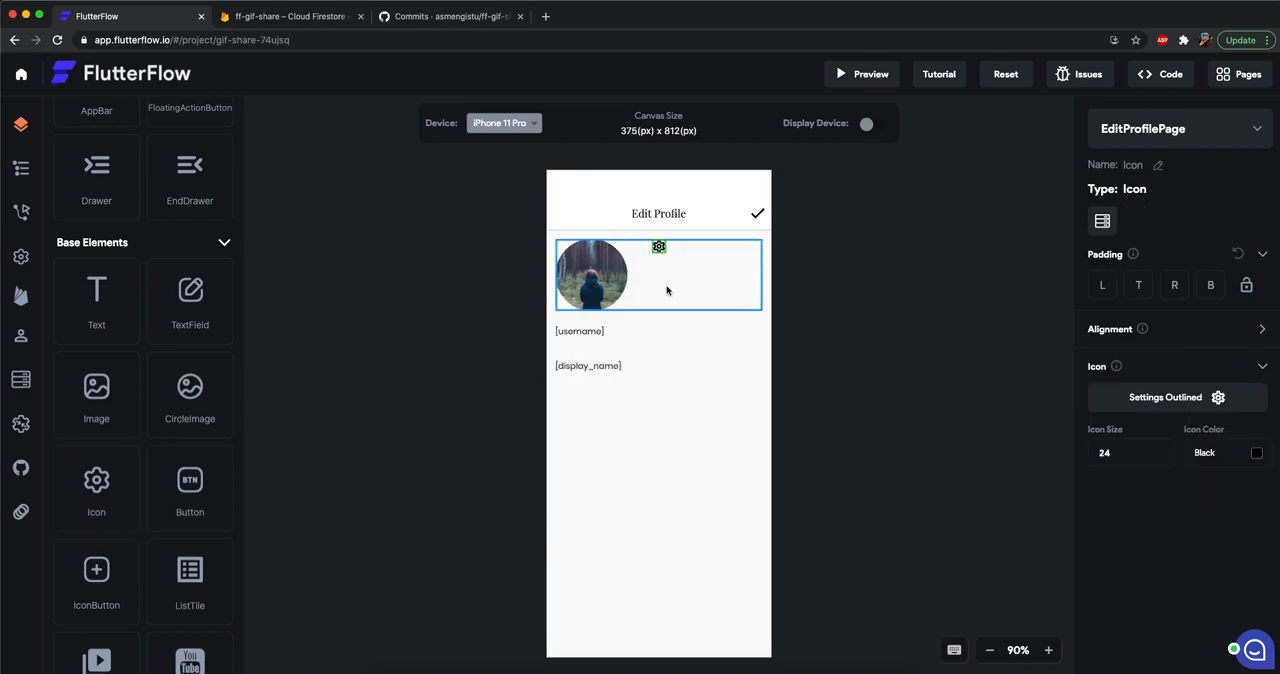
Center the circular profile image within the Stack by setting its horizontal alignment to 0.
click(667, 290)
click(1258, 336)
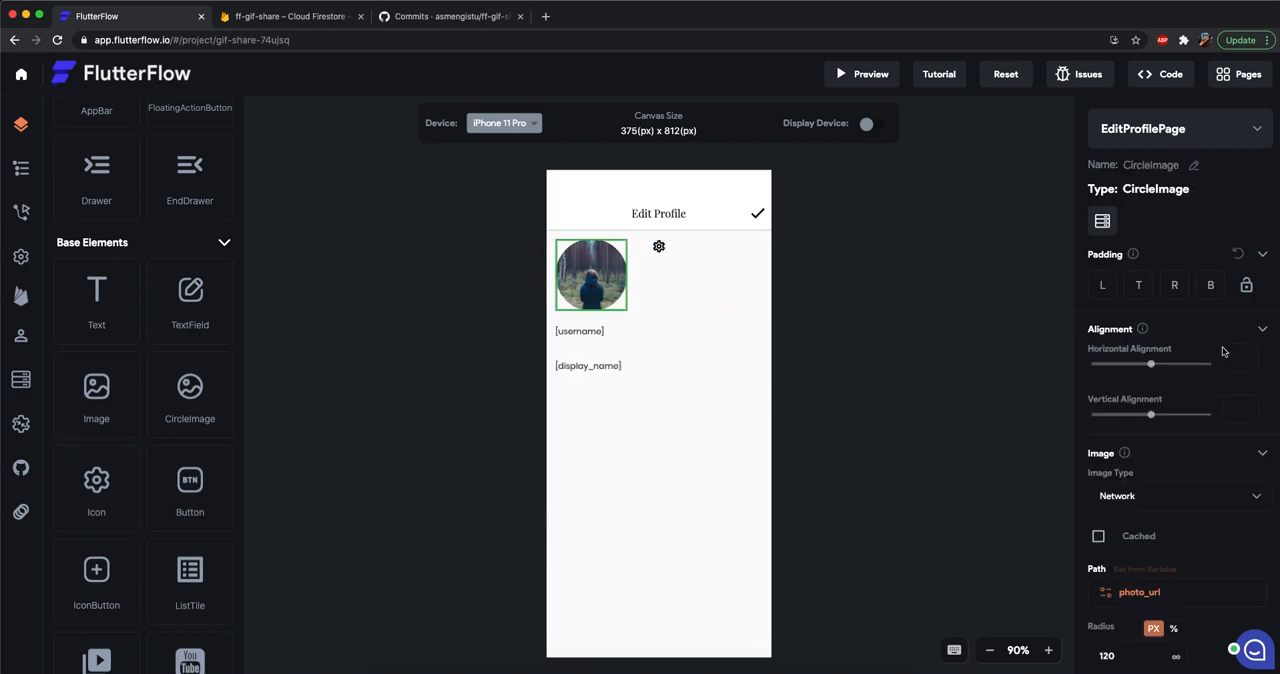
click(1150, 366)
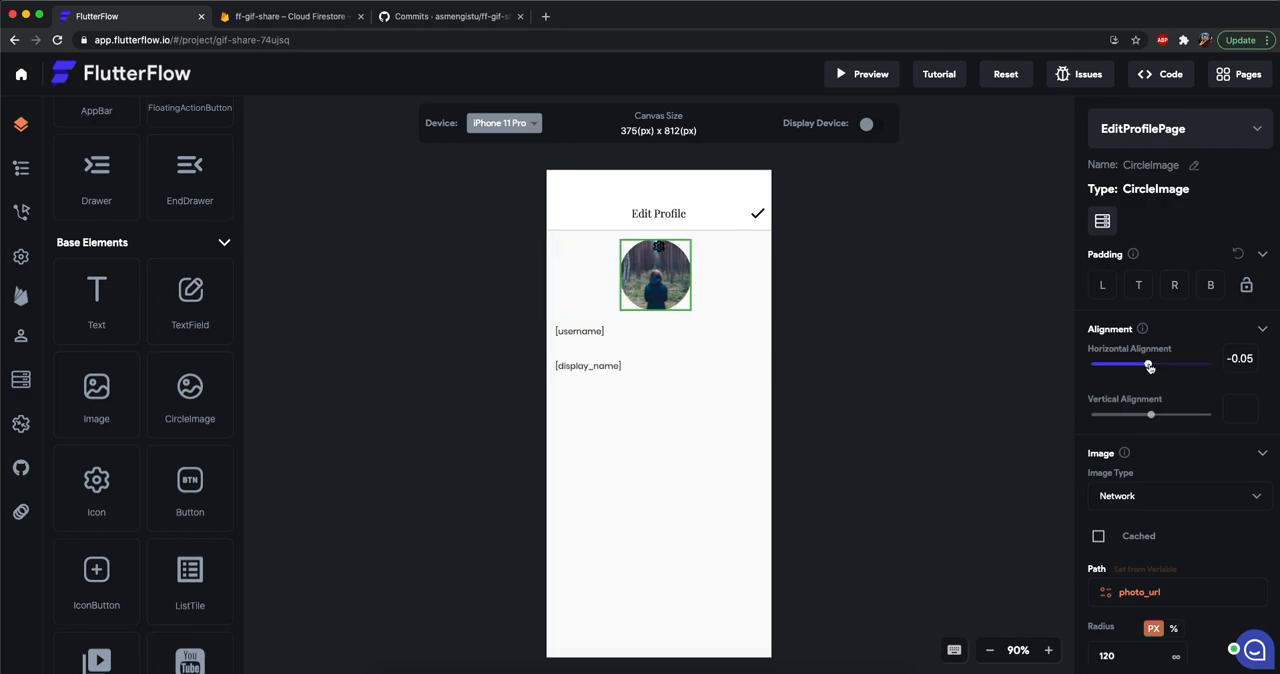
key(super+a)
key(BackSpace)
text(0)
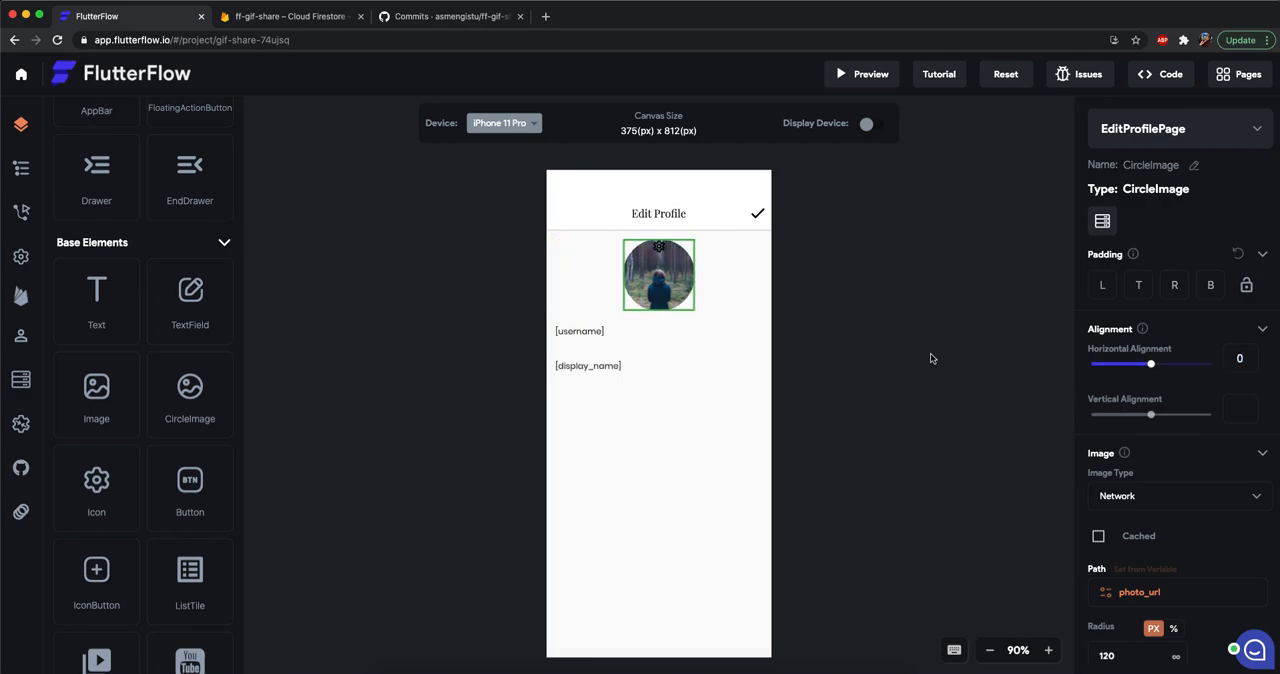
click(930, 358)
Try to move the icon down onto the middle of the circular profile image.
click(683, 296)
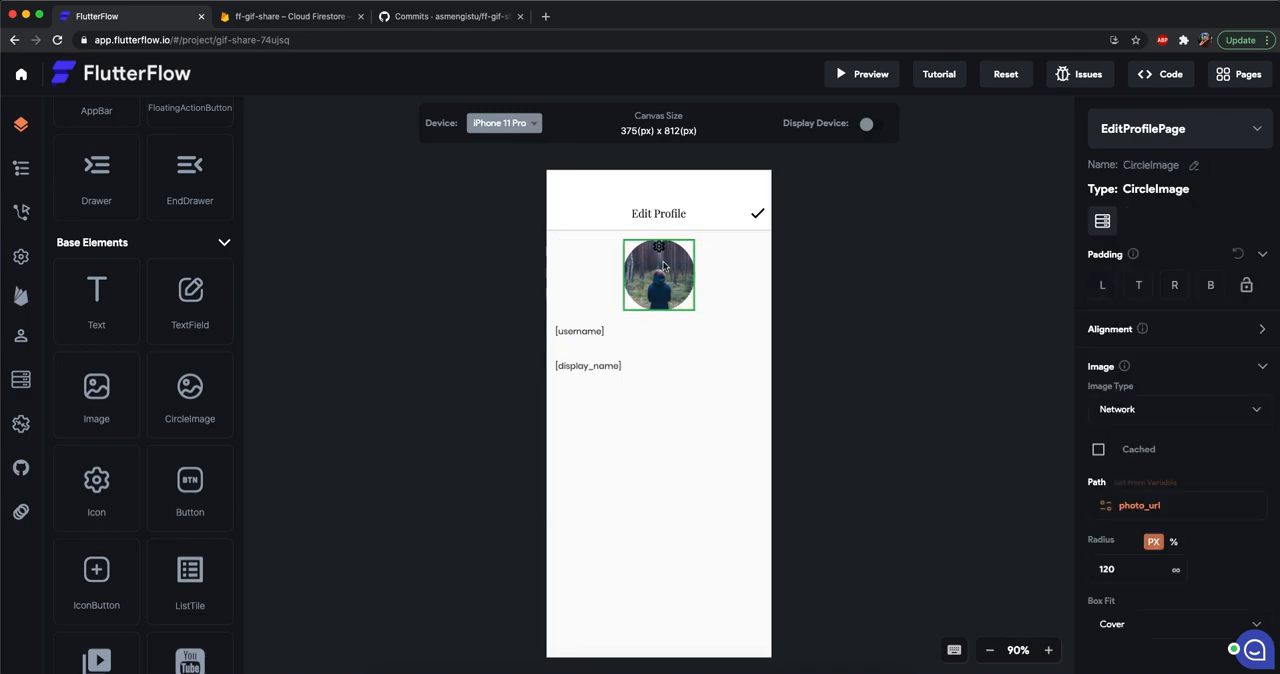
click(660, 252)
drag(659, 249, 658, 275)
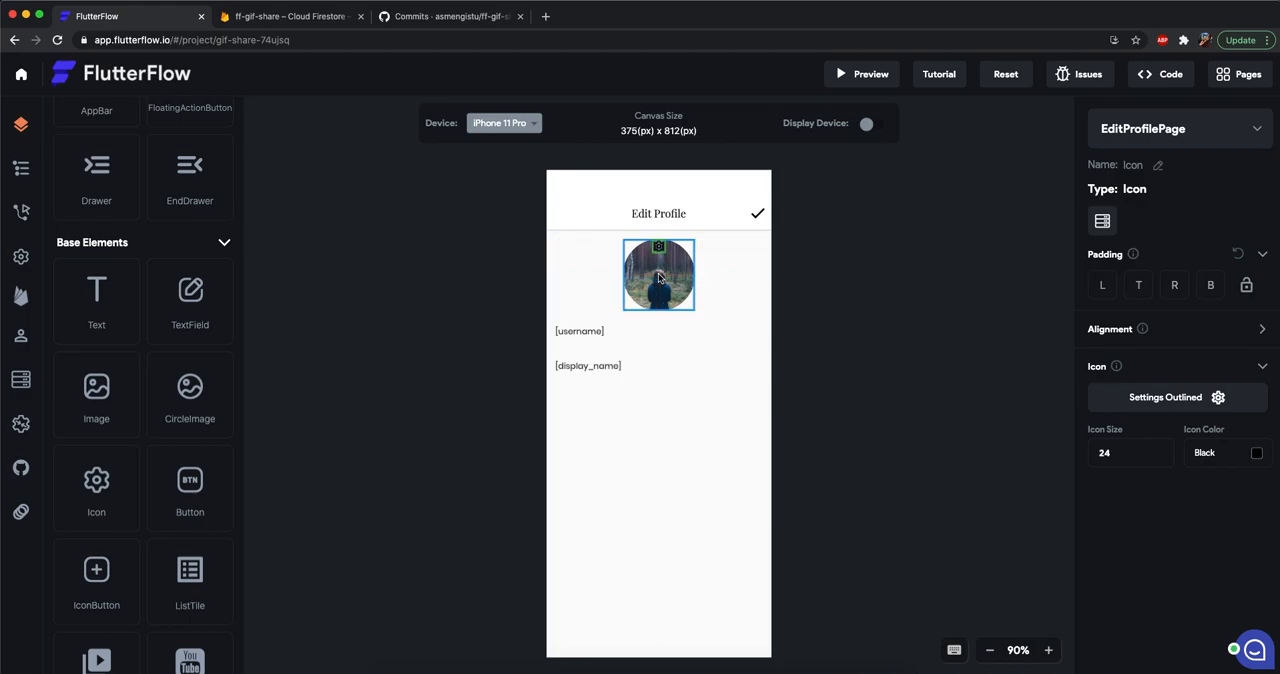
click(689, 298)
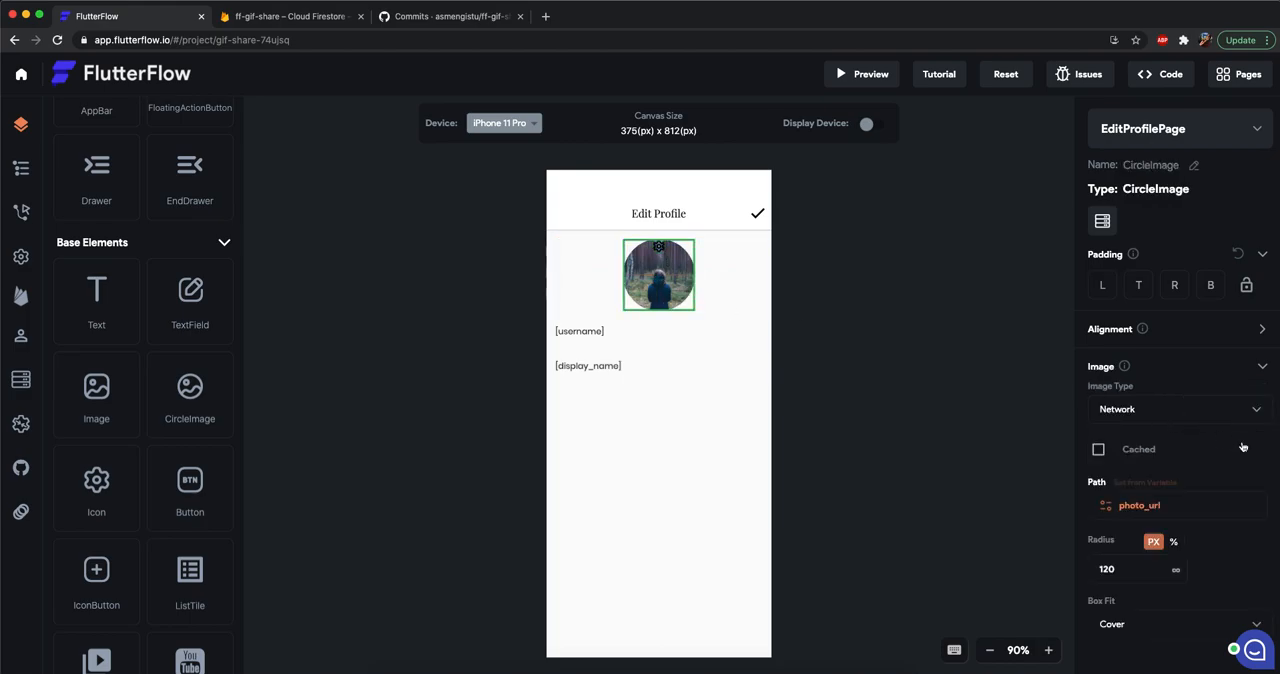
scroll(1243, 447, down, 1)
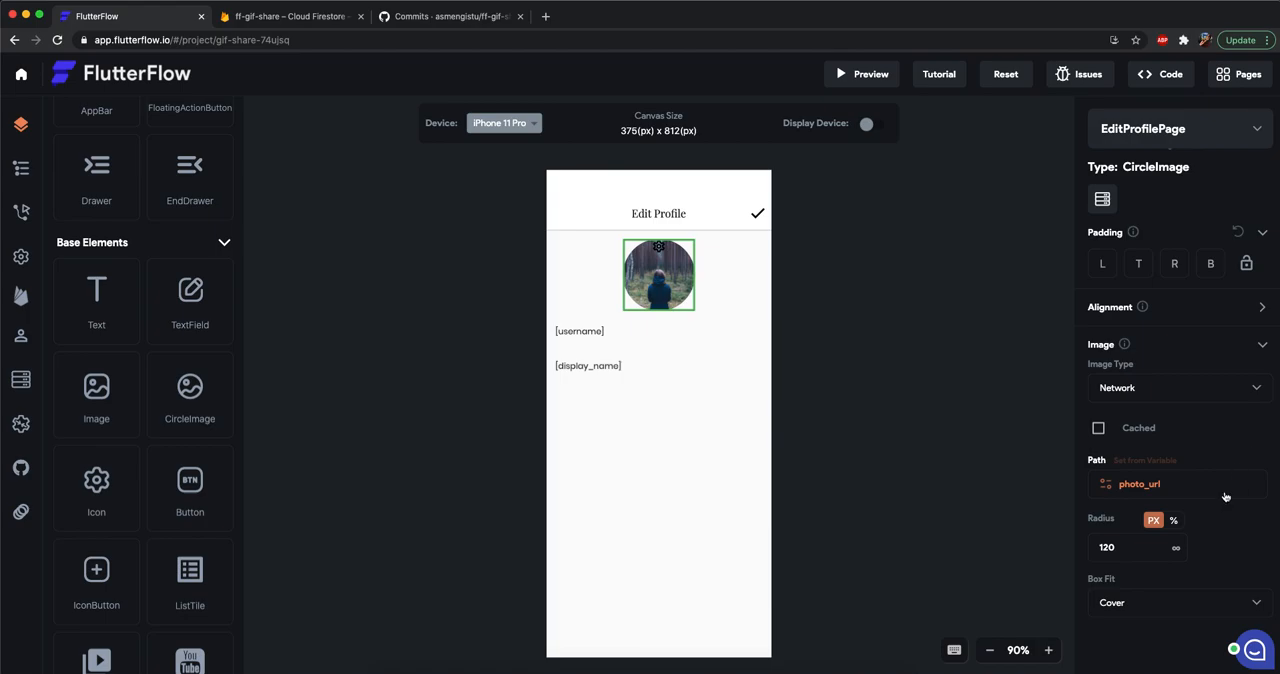
Set the Stack's width to 100% and its height to 150 px.
click(715, 277)
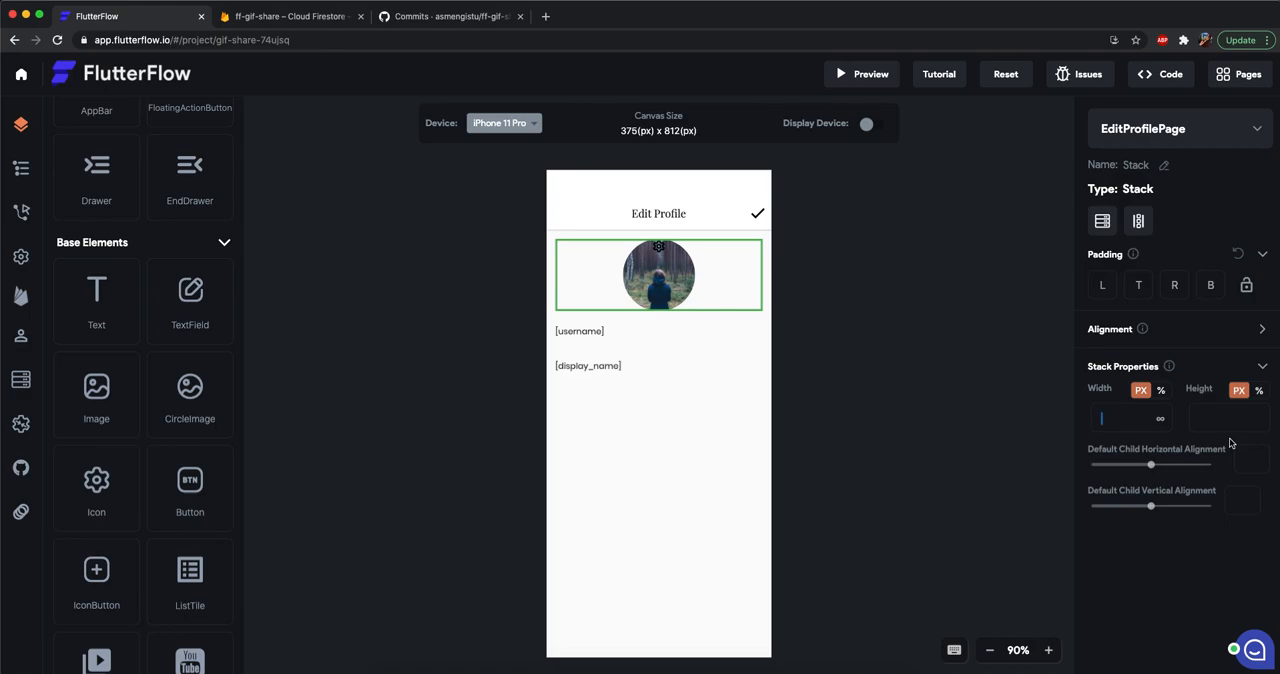
click(1164, 393)
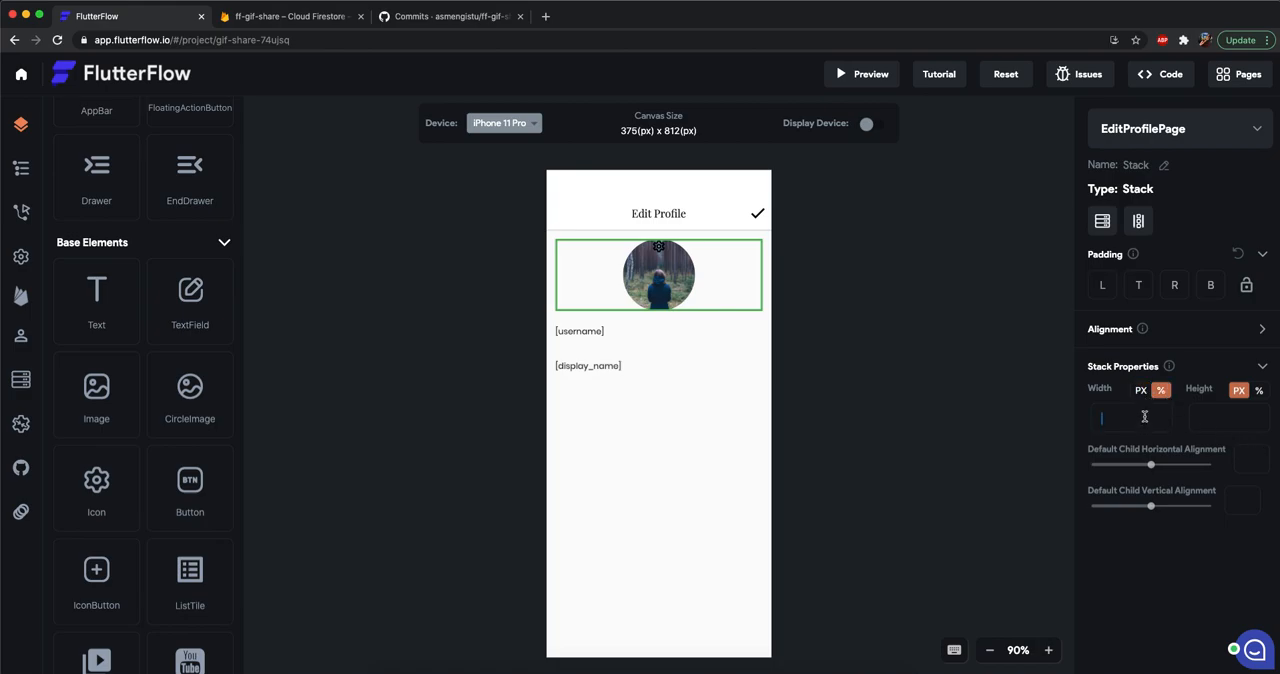
text(100)
click(1235, 423)
text(100)
key(BackSpace)
key(BackSpace)
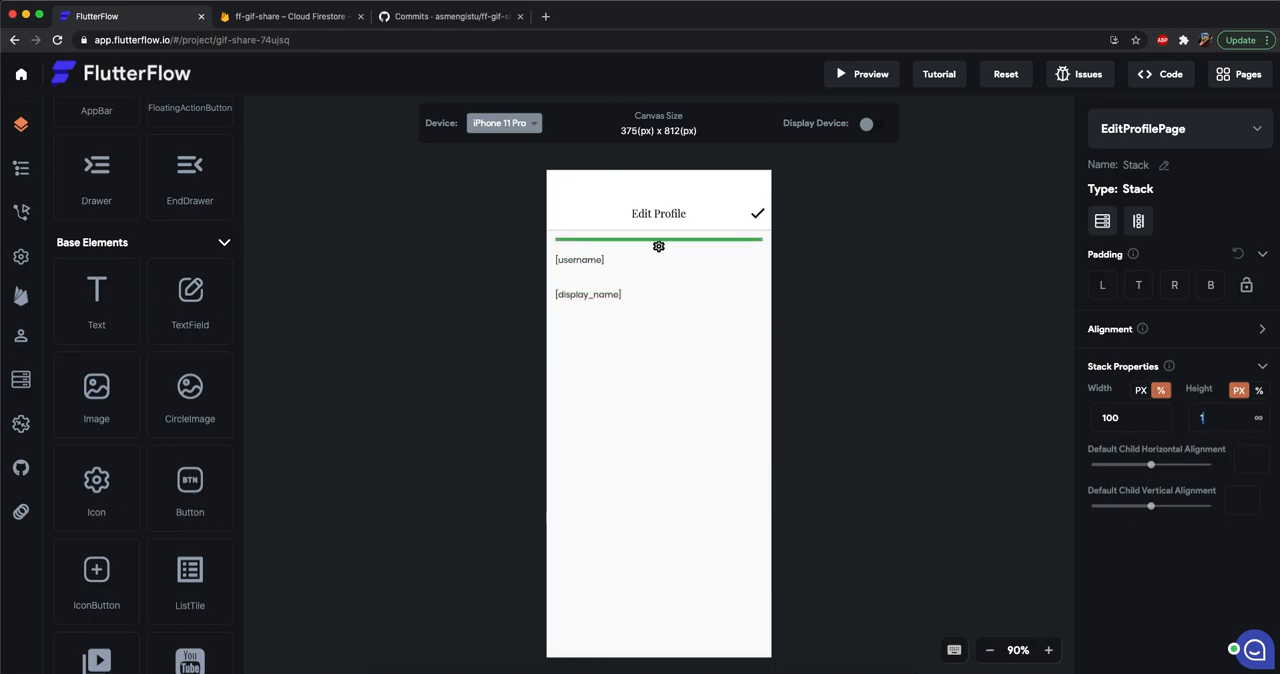
text(50)
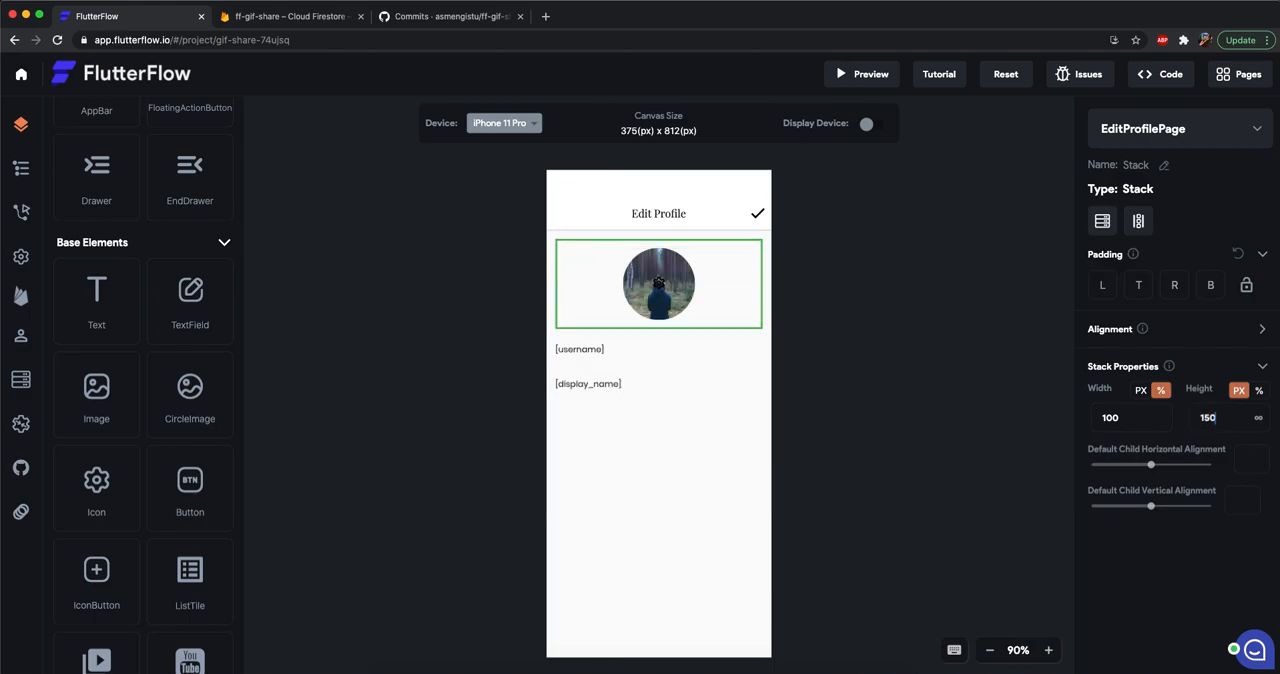
click(838, 301)
Set the icon's size to 45 and position it over the middle of the profile image.
click(658, 286)
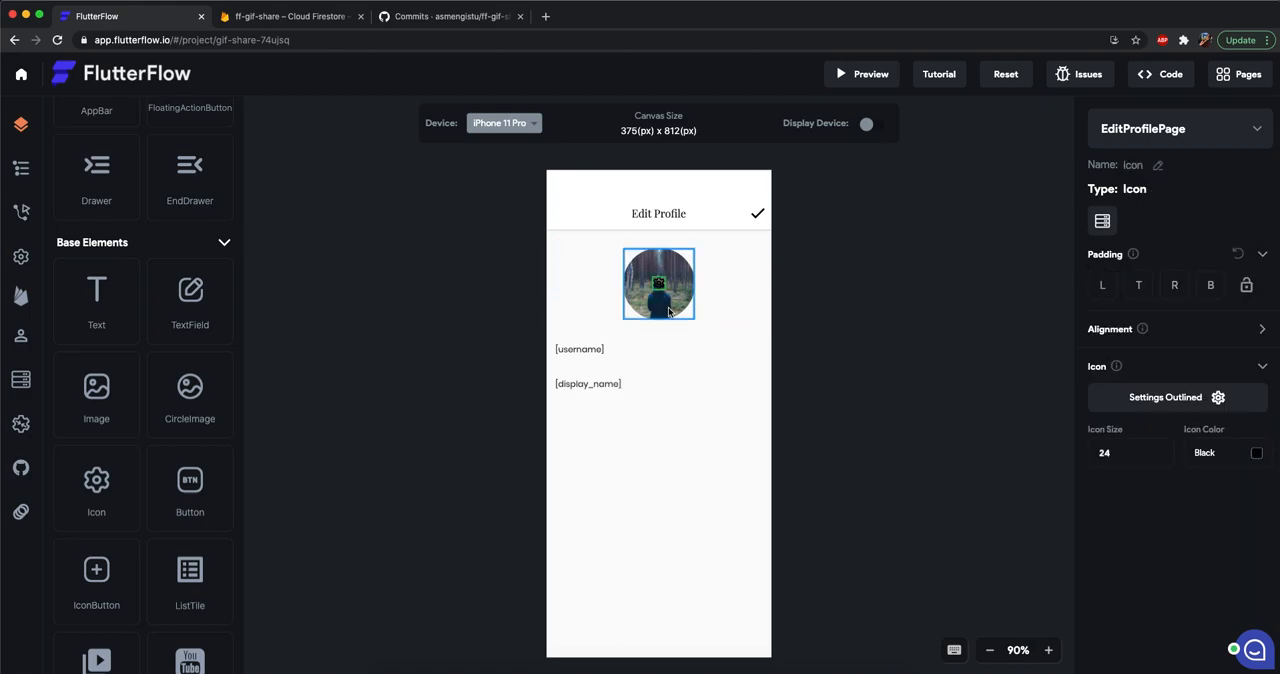
mouse_move(659, 287)
mouse_down()
mouse_move(658, 245)
mouse_move(660, 286)
mouse_up()
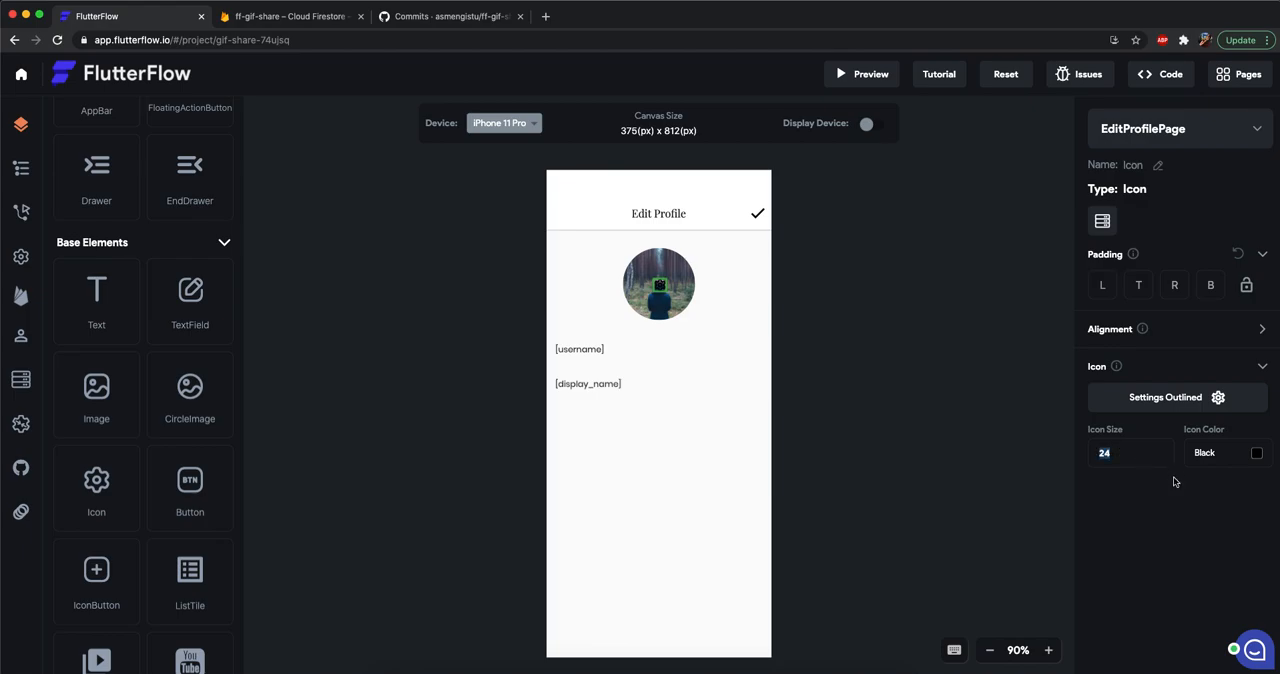
text(40)
drag(660, 288, 663, 290)
text(45)
drag(656, 290, 657, 288)
Set both the horizontal and vertical alignment of the icon to 0.
click(1263, 328)
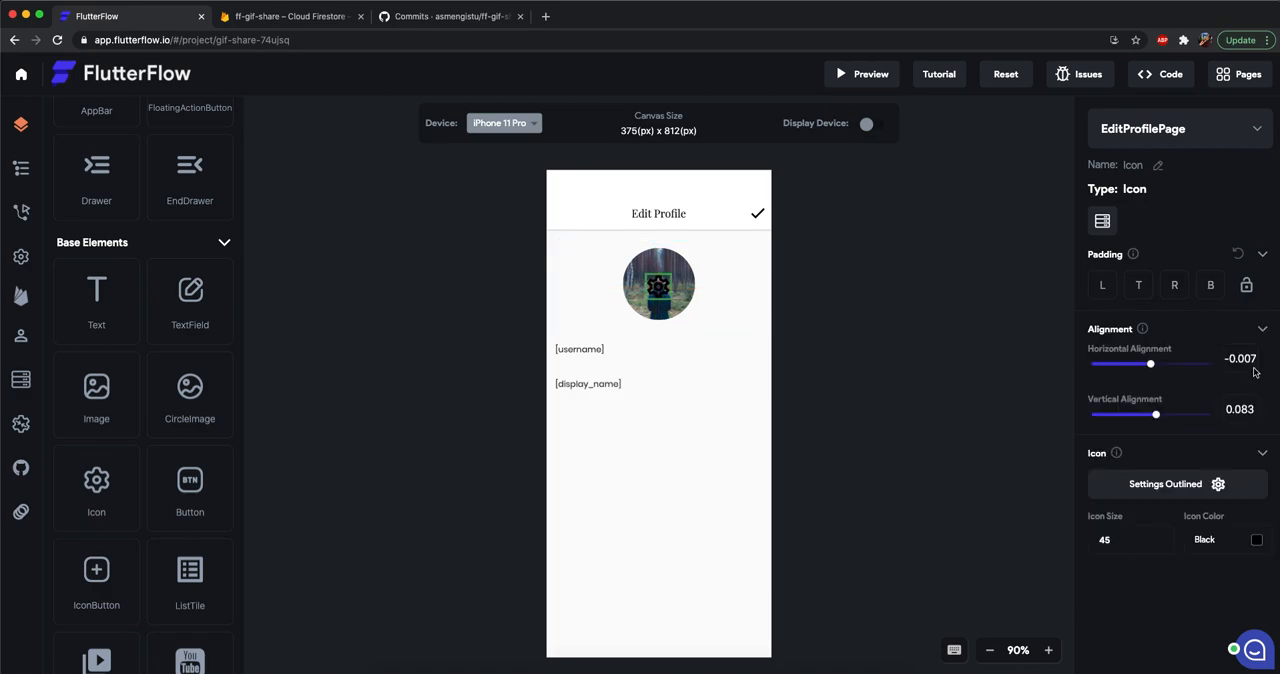
click(1255, 358)
text(0)
click(1240, 409)
text(0)
text(camera)
Search the icons for "camera" and replace the settings icon with the Font Awesome Camera icon.
click(703, 286)
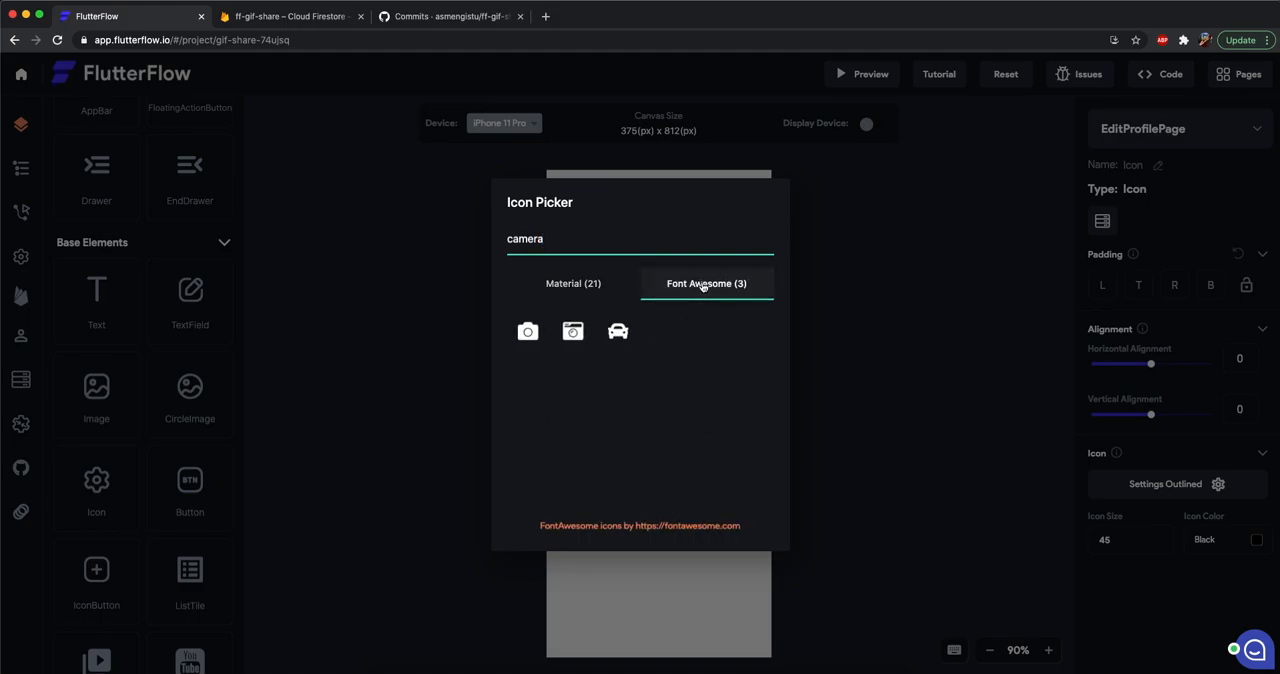
click(528, 333)
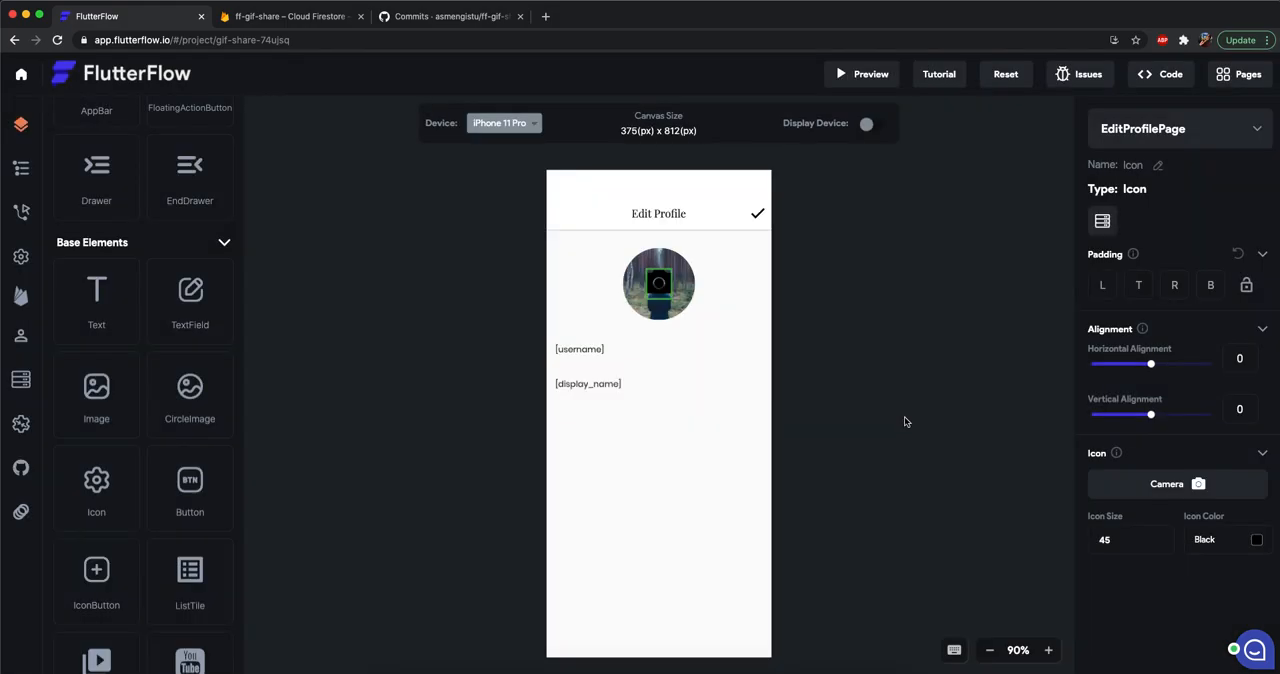
Change the camera icon's color to the semi-transparent light shade #86f9f9f9.
click(1263, 546)
drag(573, 340, 324, 205)
drag(449, 280, 399, 226)
drag(837, 280, 764, 286)
click(808, 503)
click(898, 450)
Shift the camera icon slightly downward on the profile image by increasing its vertical alignment.
click(660, 290)
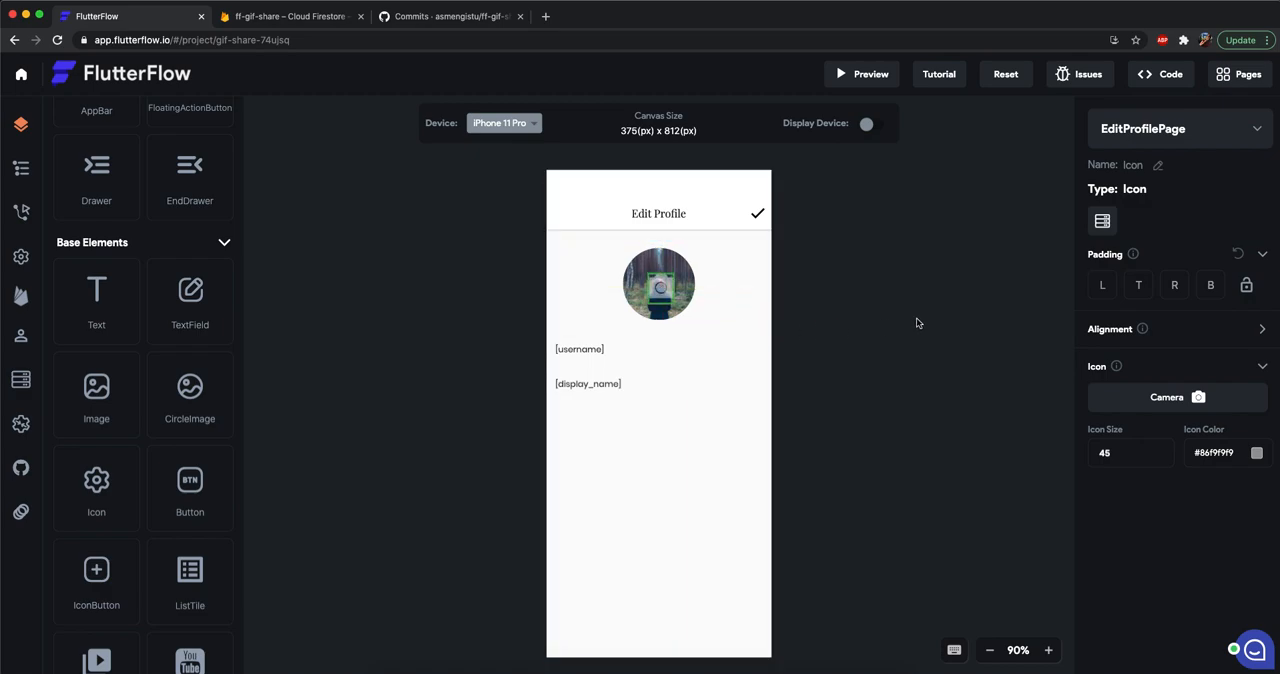
click(1264, 330)
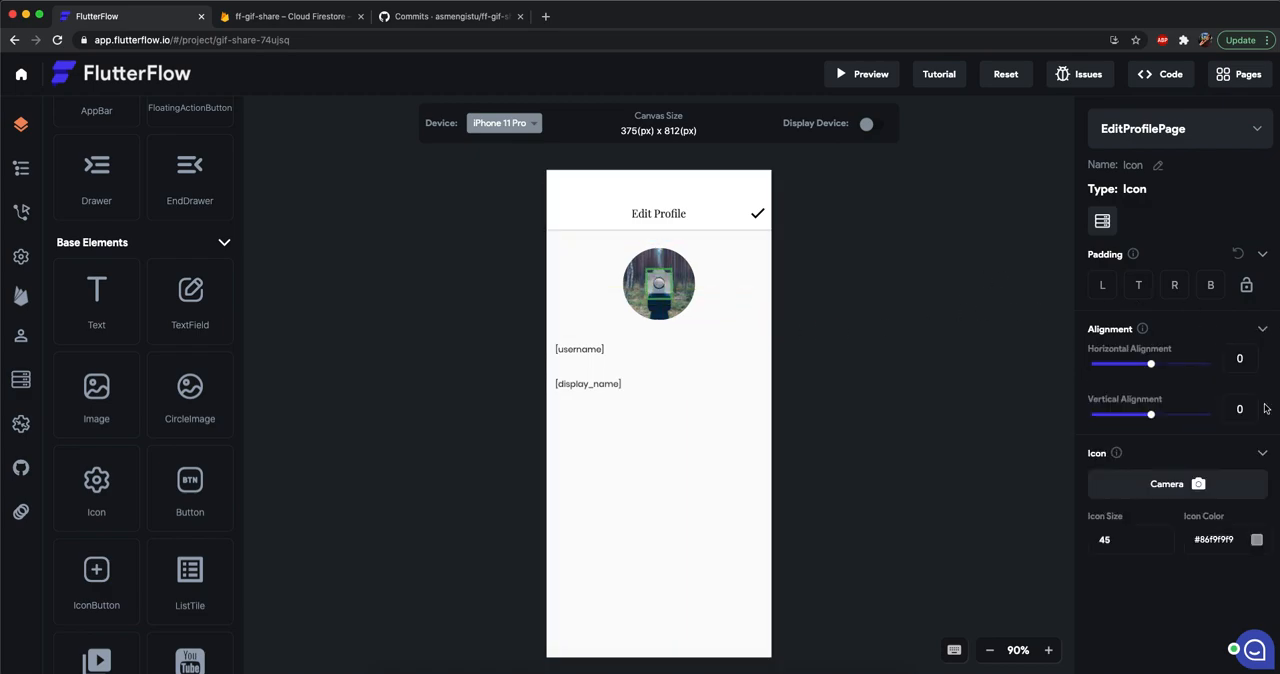
drag(1153, 418, 1162, 417)
click(881, 333)
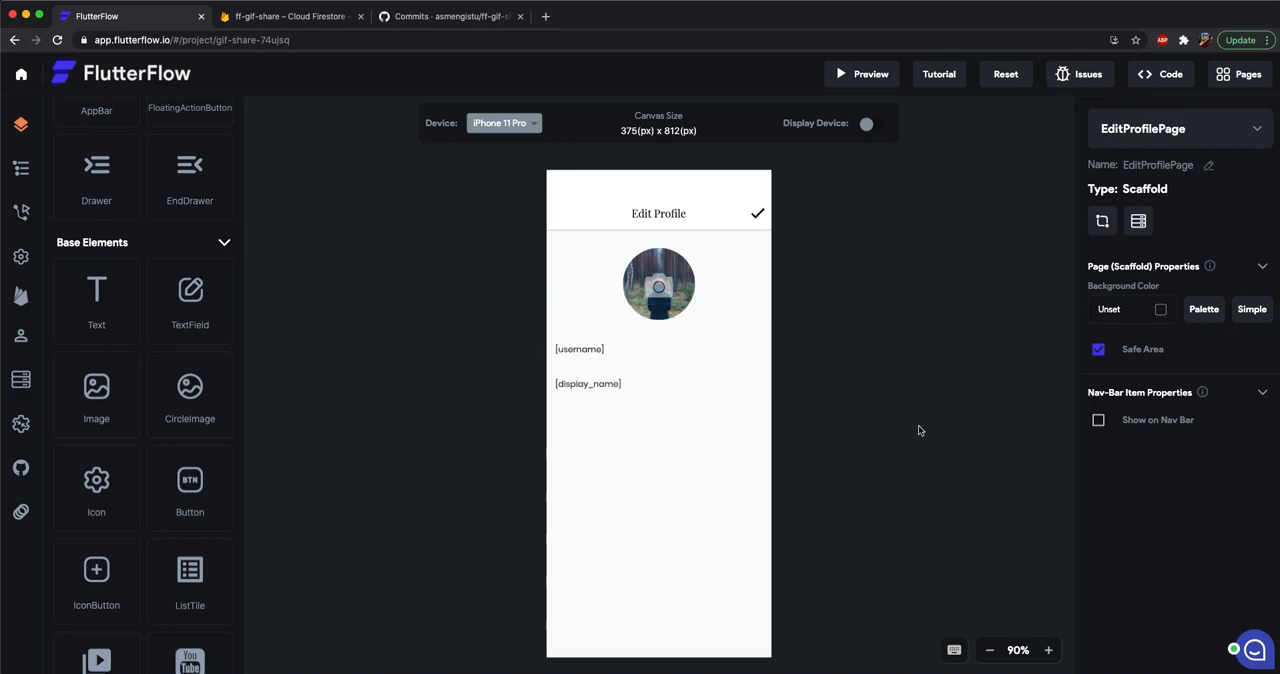
double_click(665, 292)
click(857, 287)
click(668, 290)
click(874, 350)
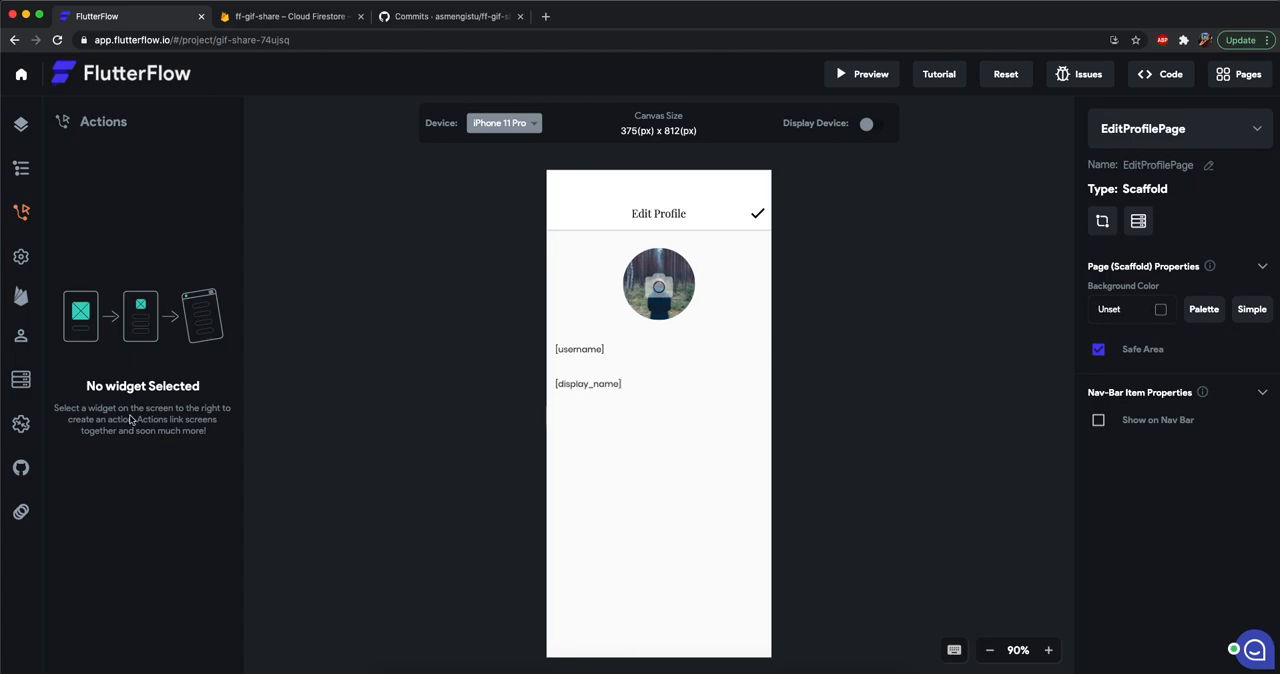
Push the project's code to the connected GitHub repository.
click(21, 467)
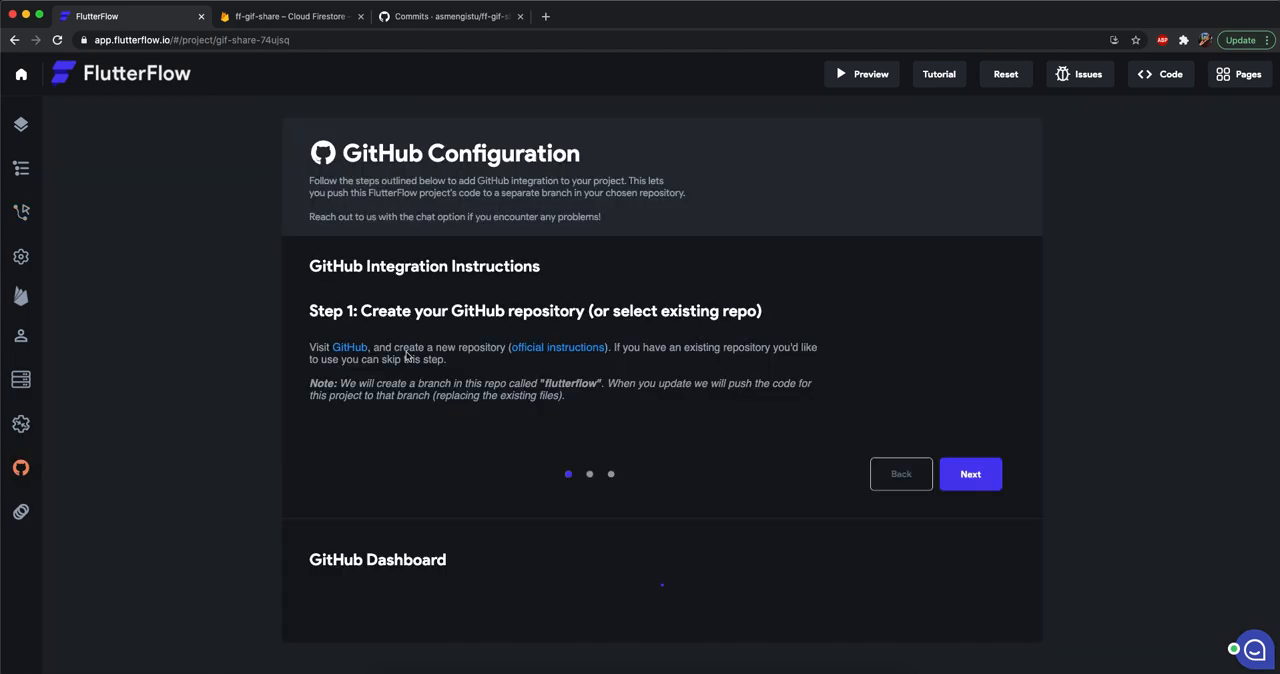
click(945, 187)
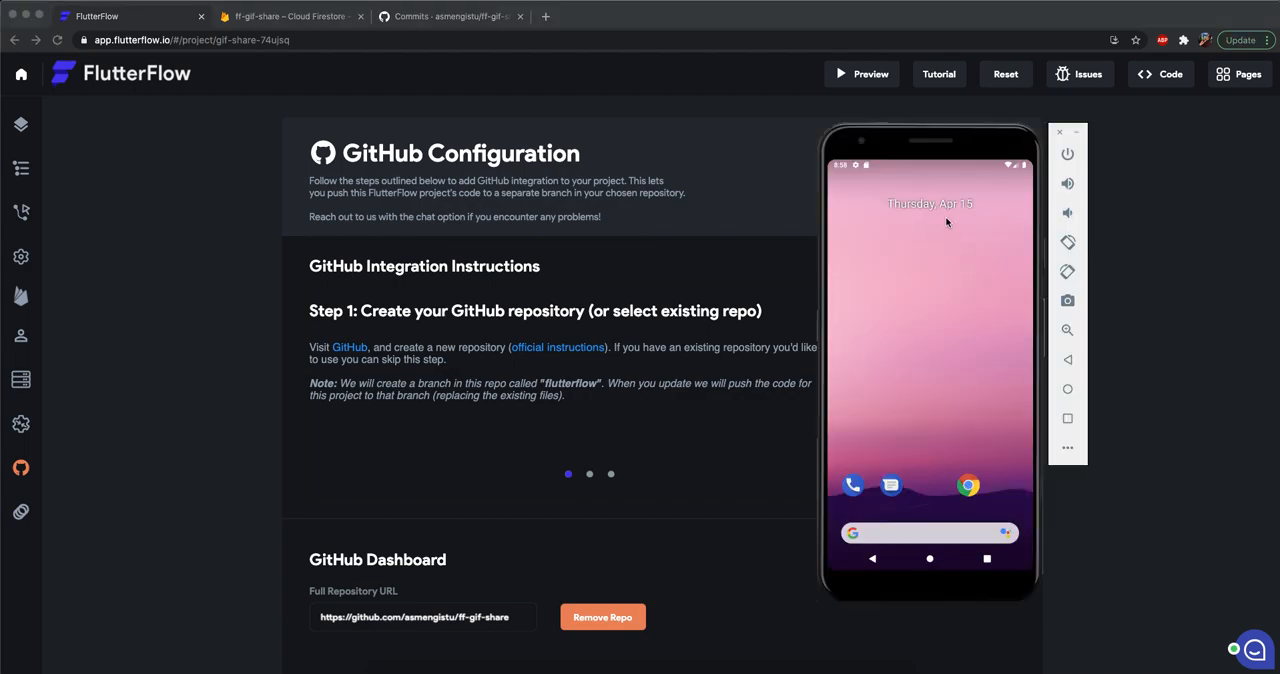
Run through the GifShare Feed in the Android emulator and open the profile page to check its header.
drag(933, 131, 950, 137)
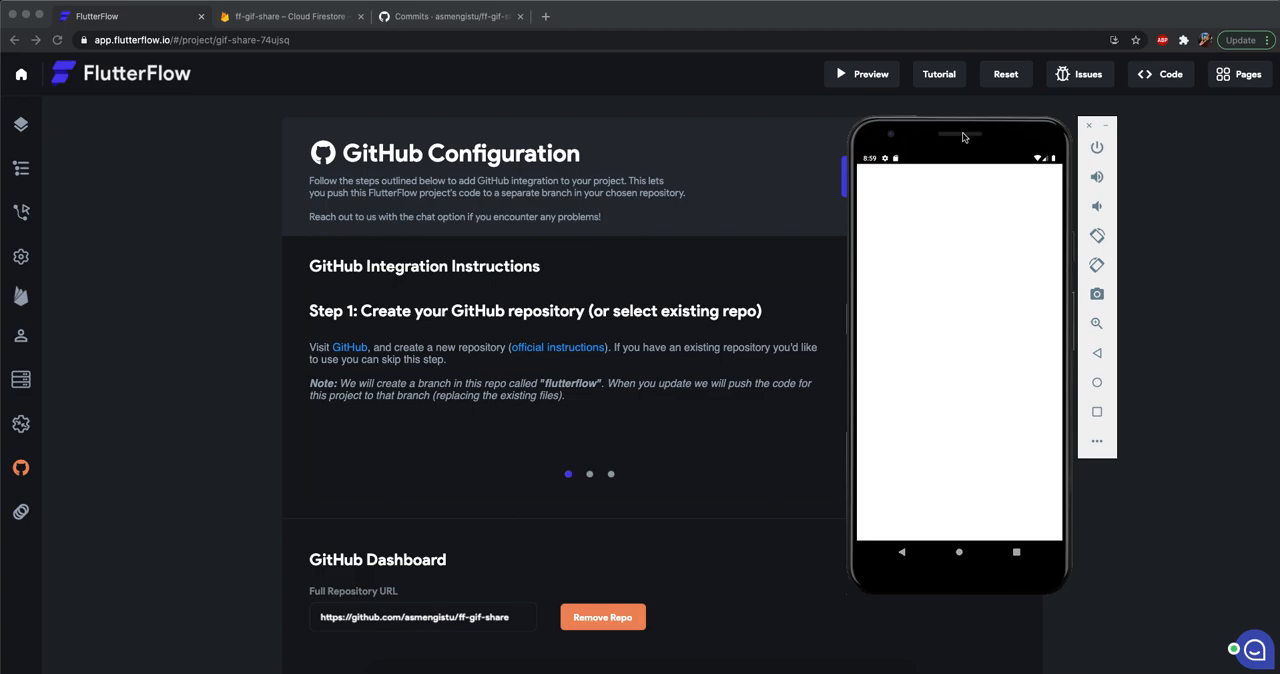
drag(962, 132, 969, 129)
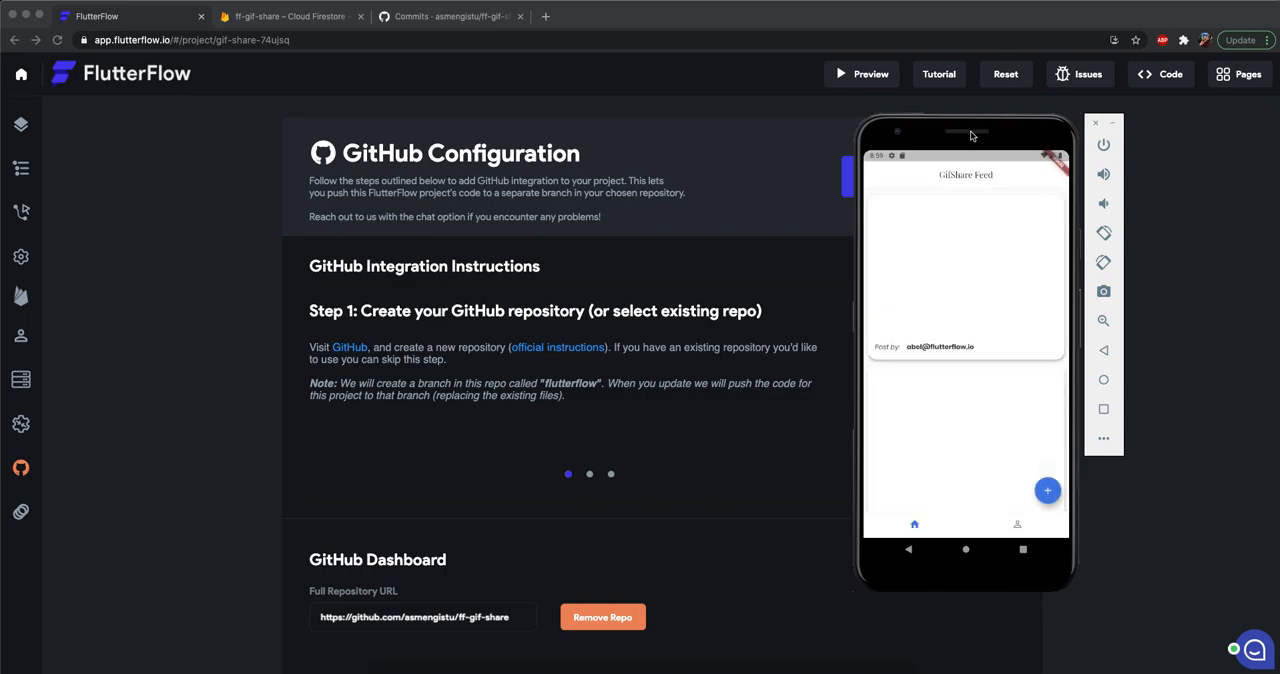
drag(969, 133, 962, 136)
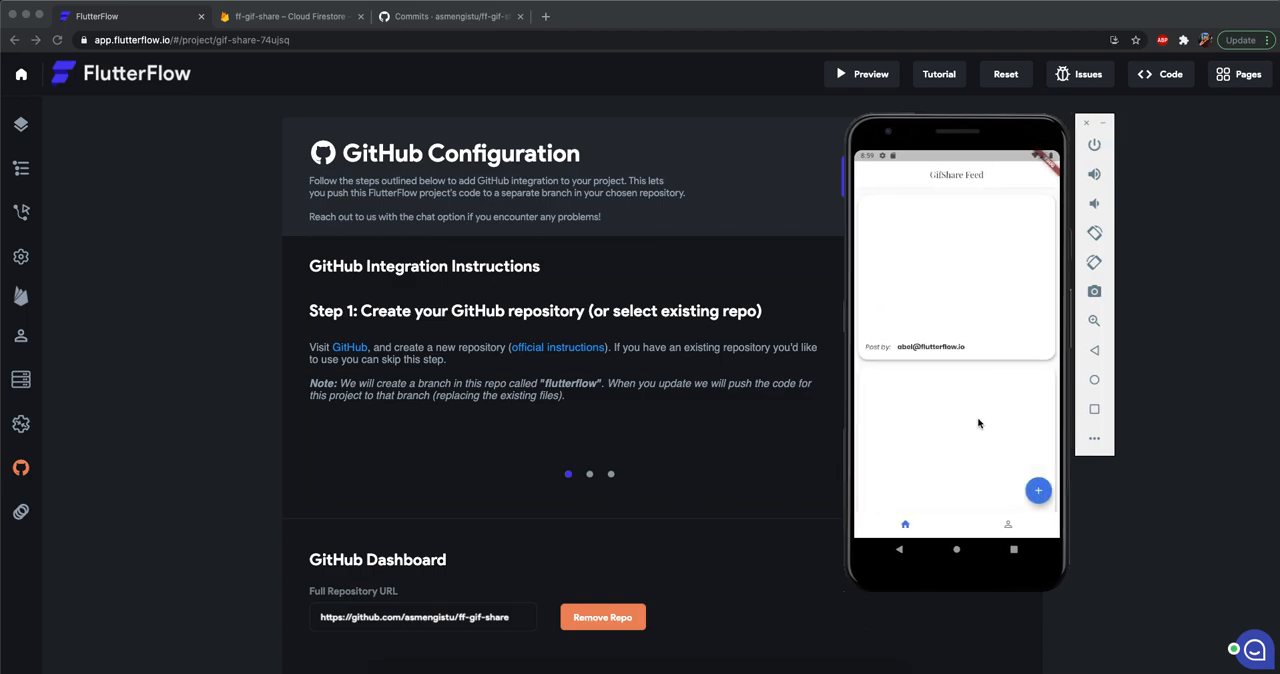
drag(980, 387, 982, 516)
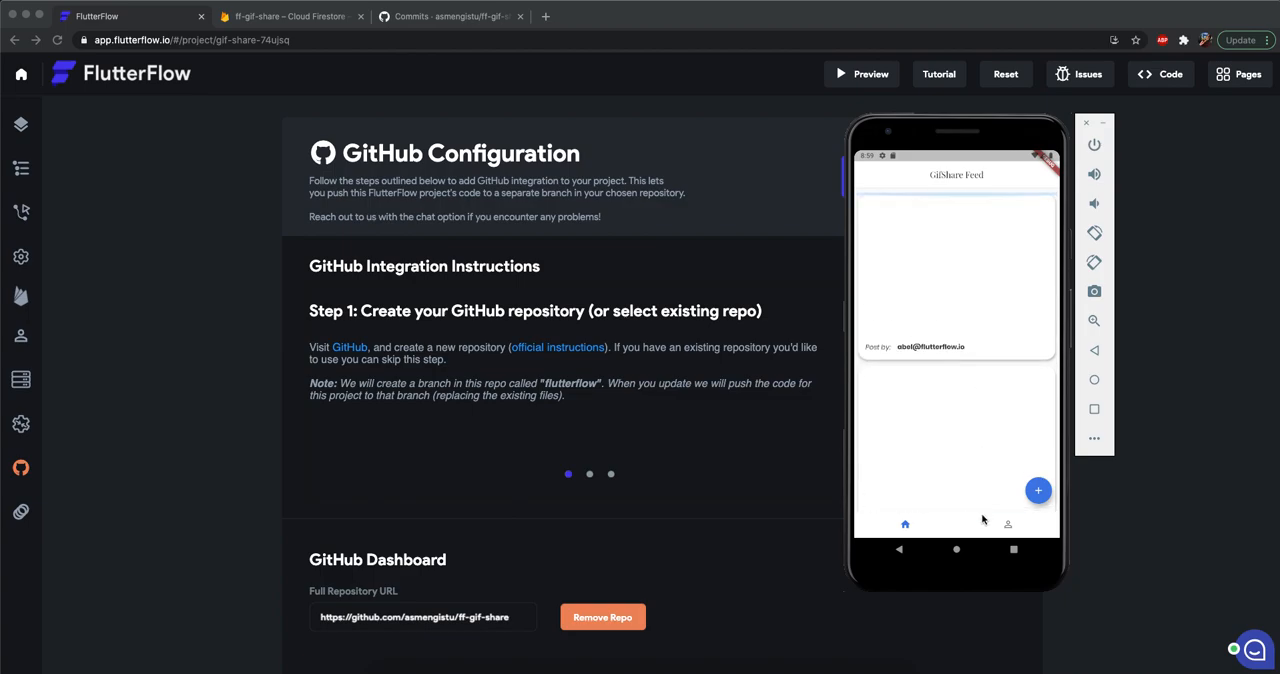
scroll(979, 307, down, 3)
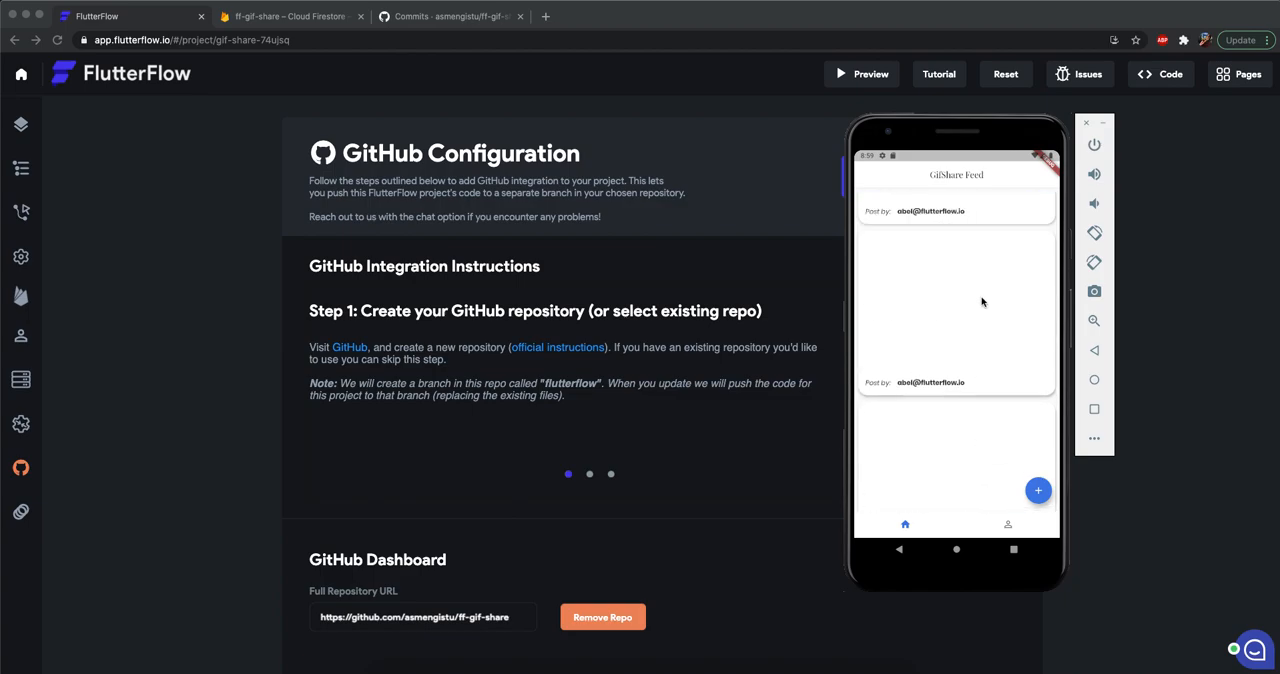
click(1007, 526)
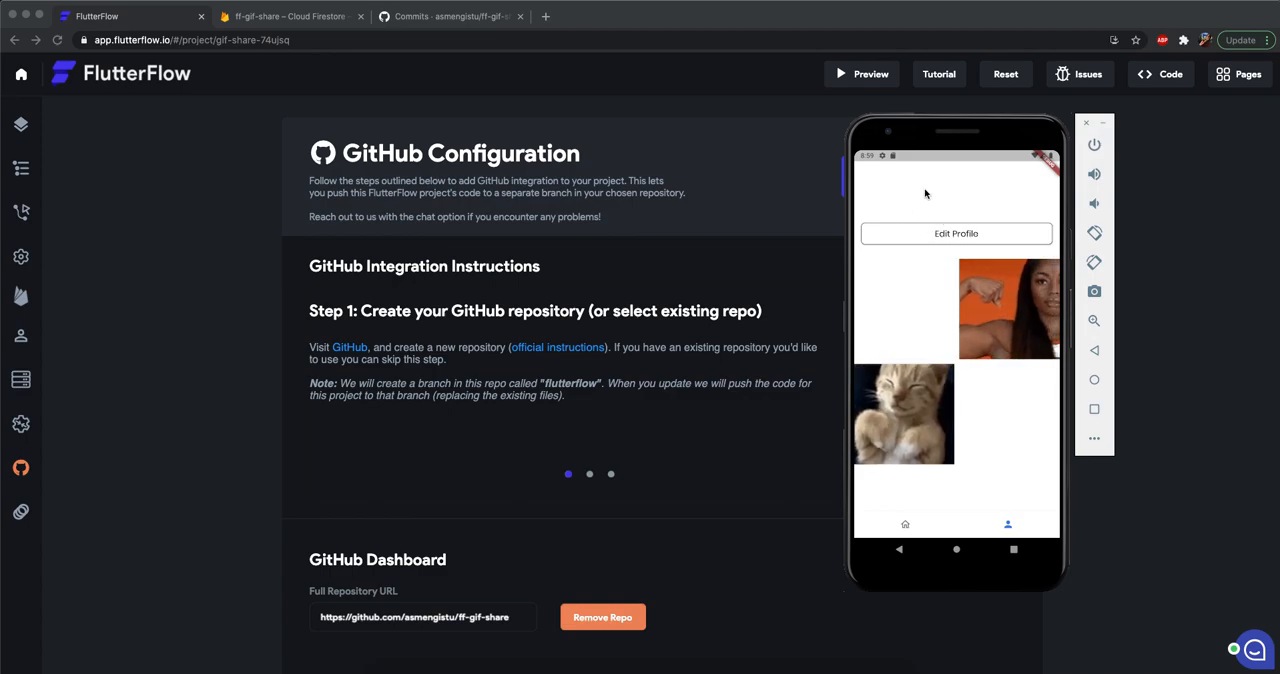
Check which variable source the display name text on ProfilePage is bound to, leaving the binding as is.
click(184, 265)
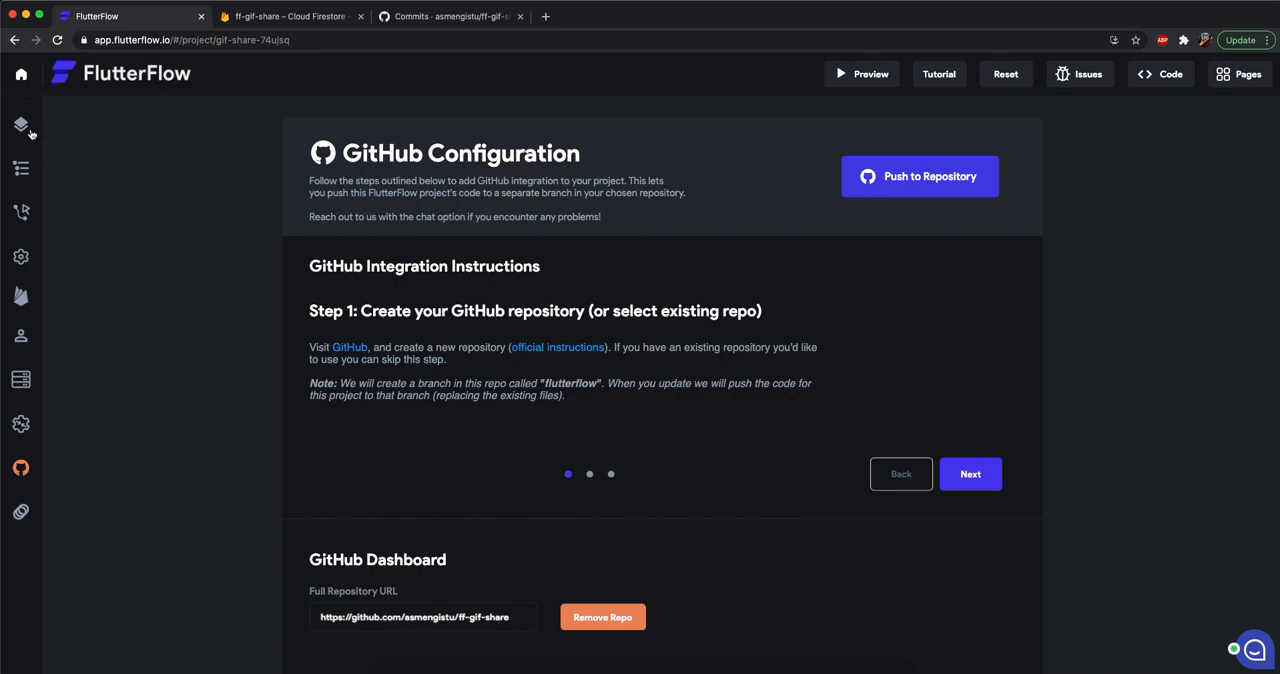
click(22, 126)
click(647, 270)
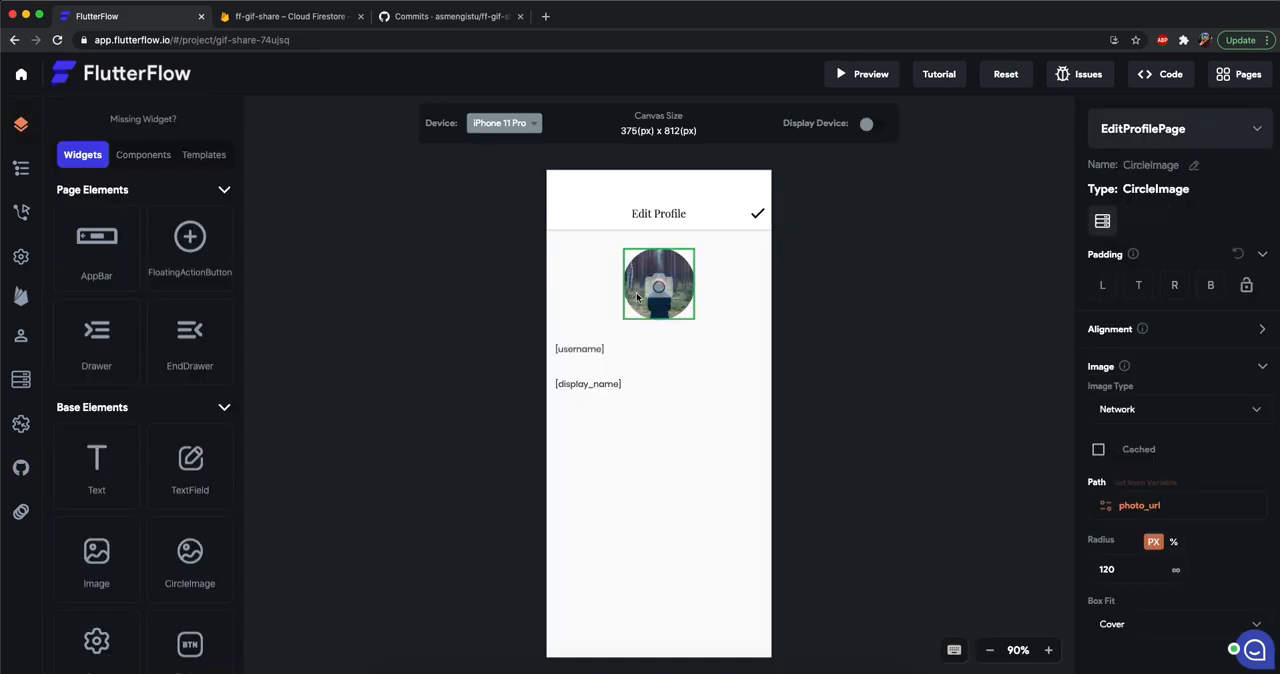
click(1198, 144)
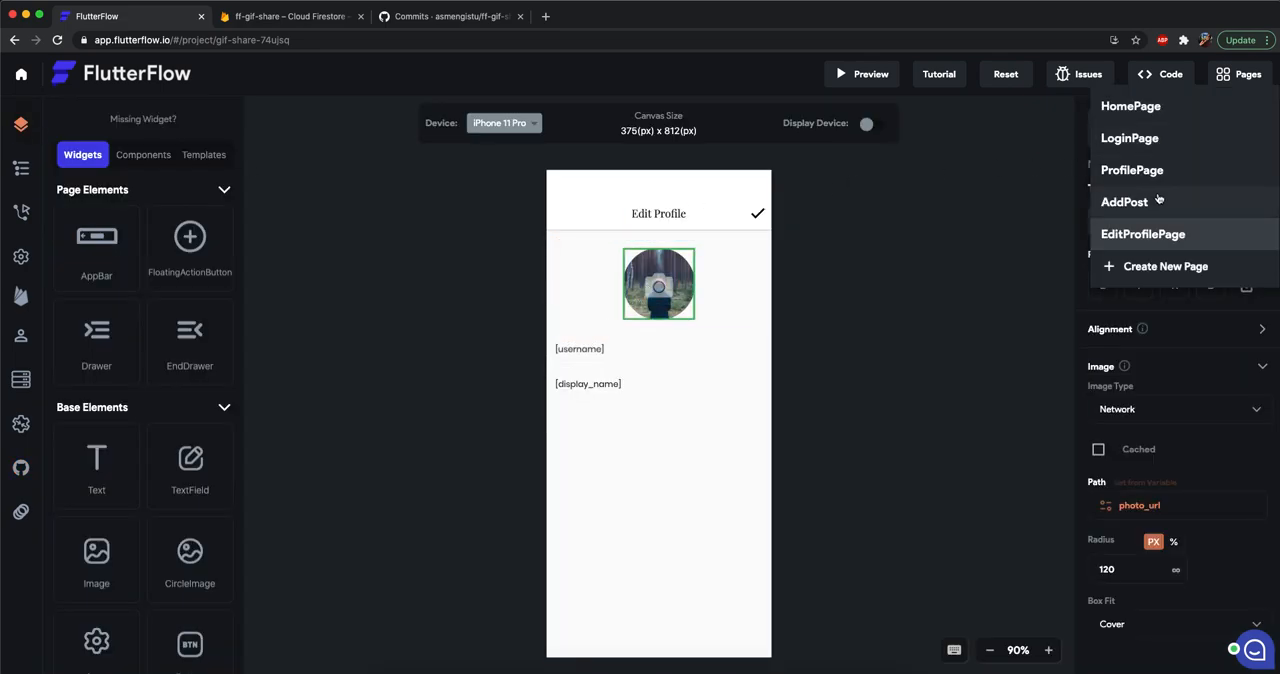
click(1155, 171)
click(674, 233)
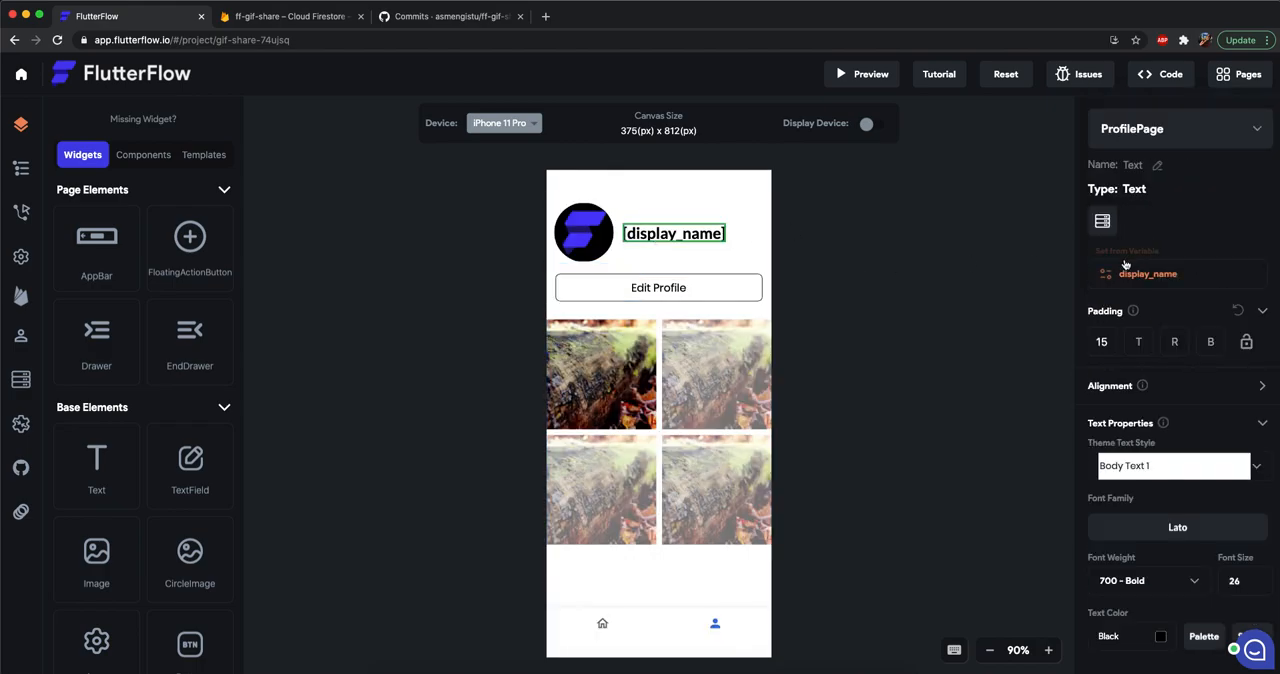
click(1154, 262)
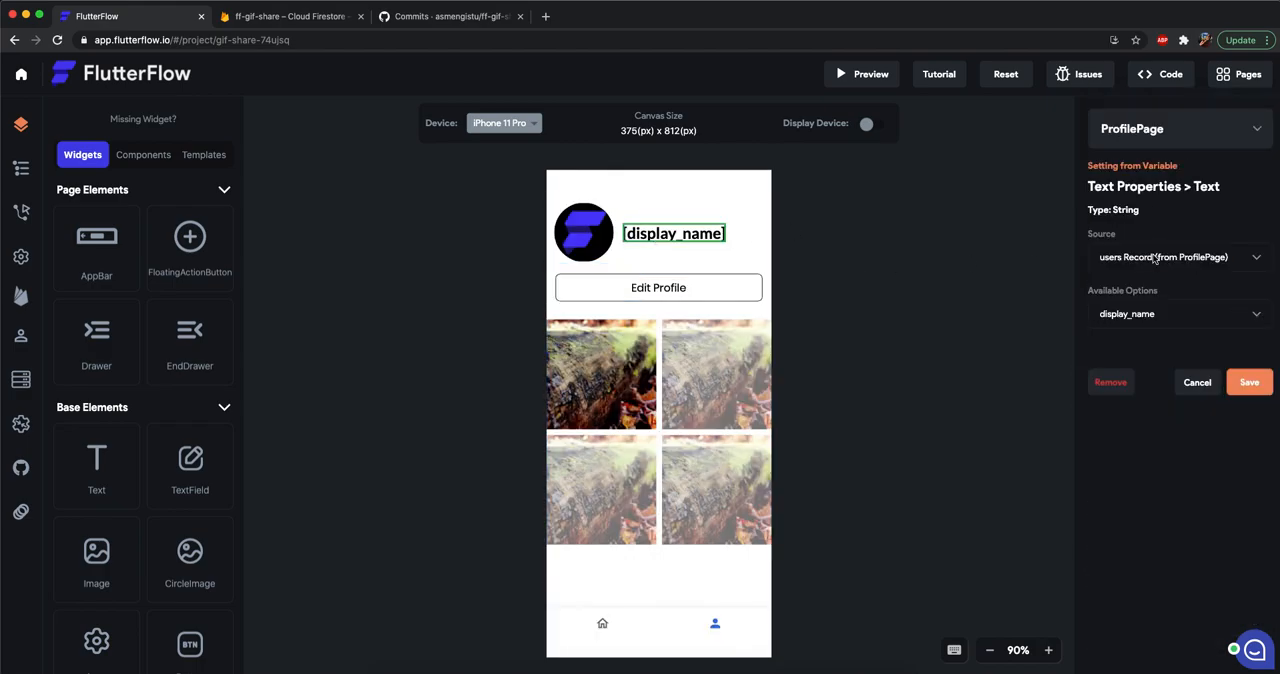
click(1194, 382)
Compare the profile page header in the emulator with the GifShare data in Cloud Firestore, ending back in FlutterFlow.
key(super+Tab)
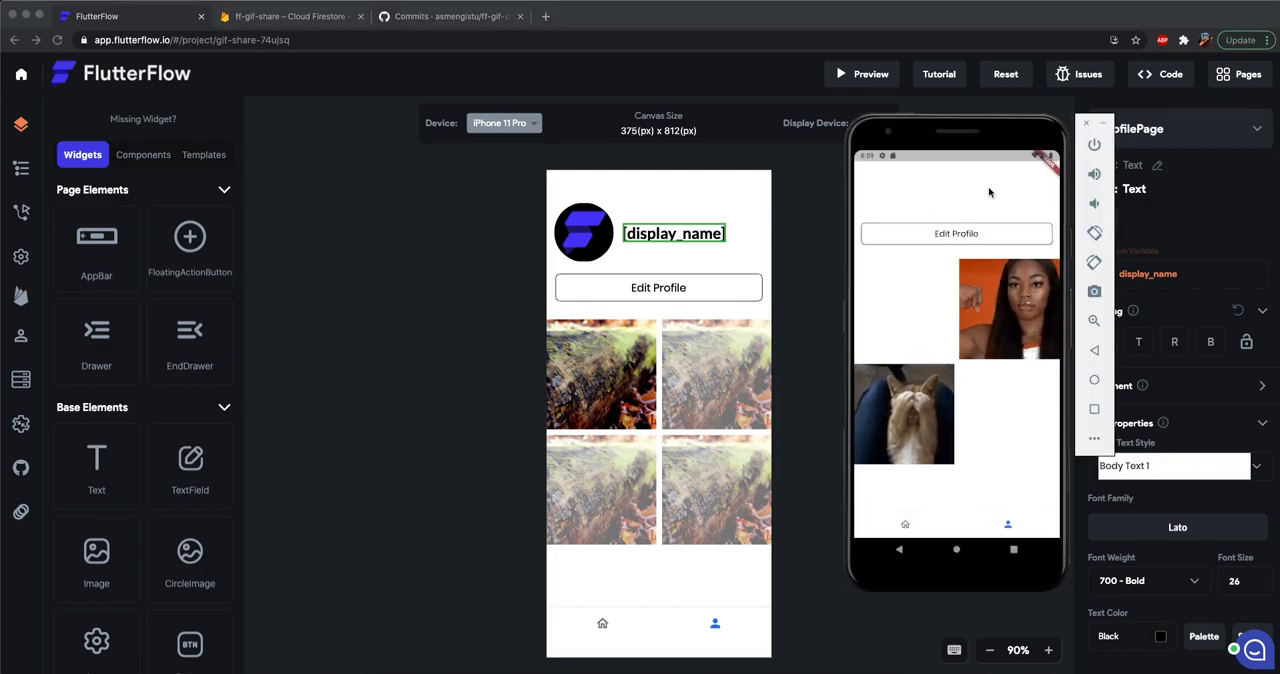
click(417, 246)
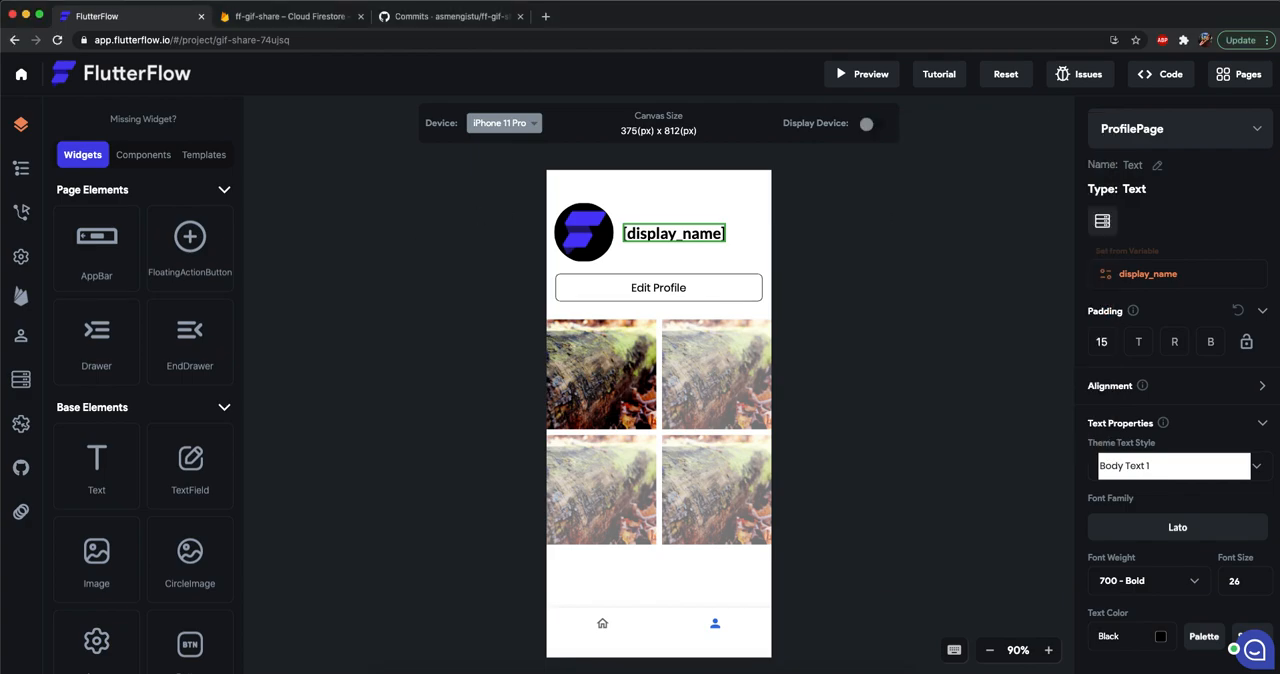
click(285, 16)
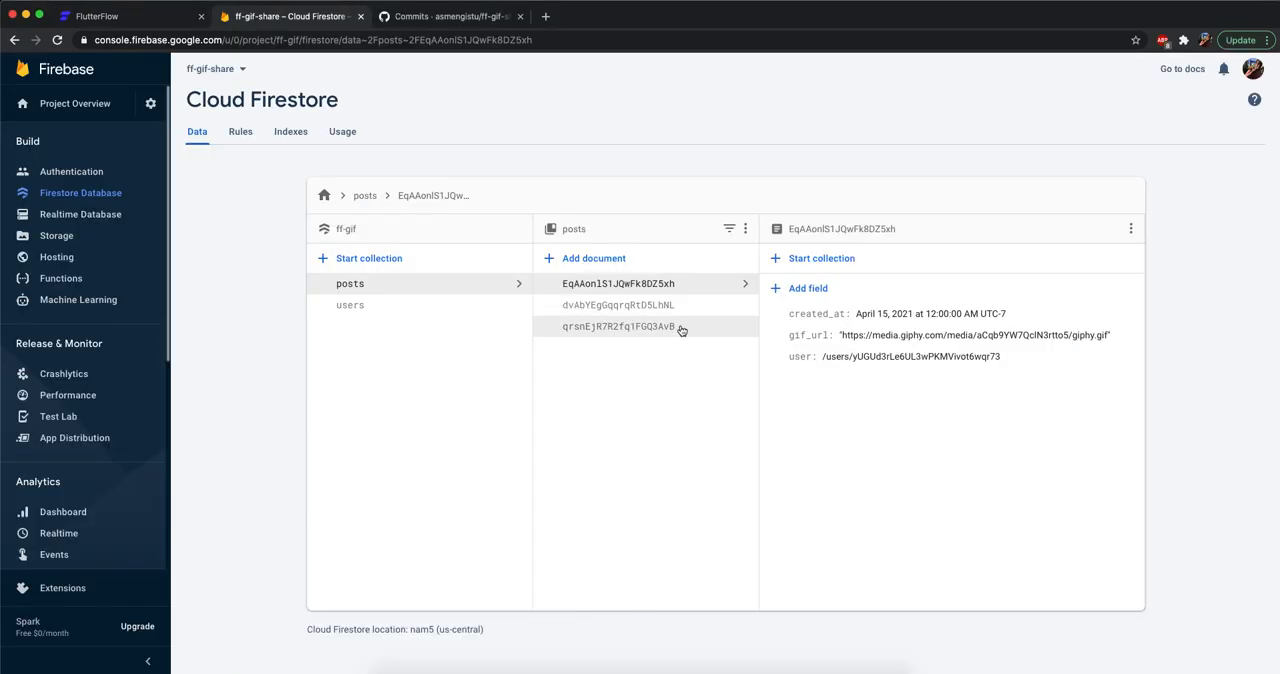
click(128, 18)
In the emulator, open the Edit Profile page and fill in the username and the display name.
click(934, 349)
click(953, 236)
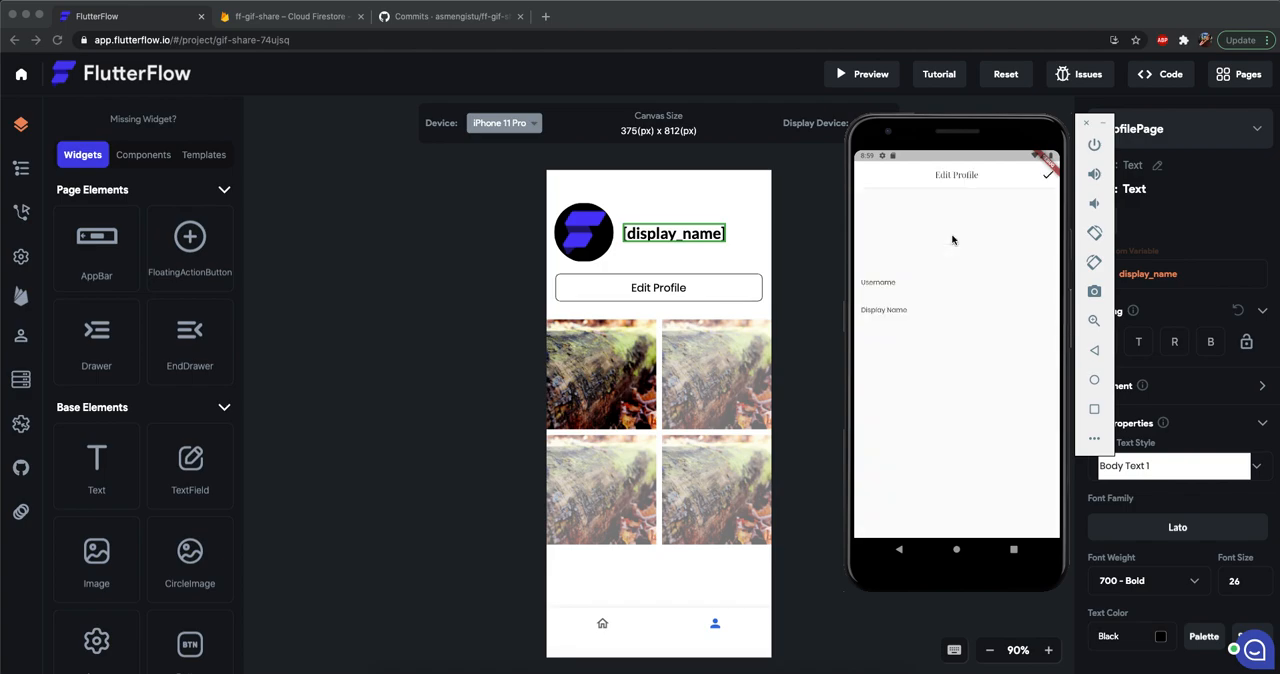
click(913, 286)
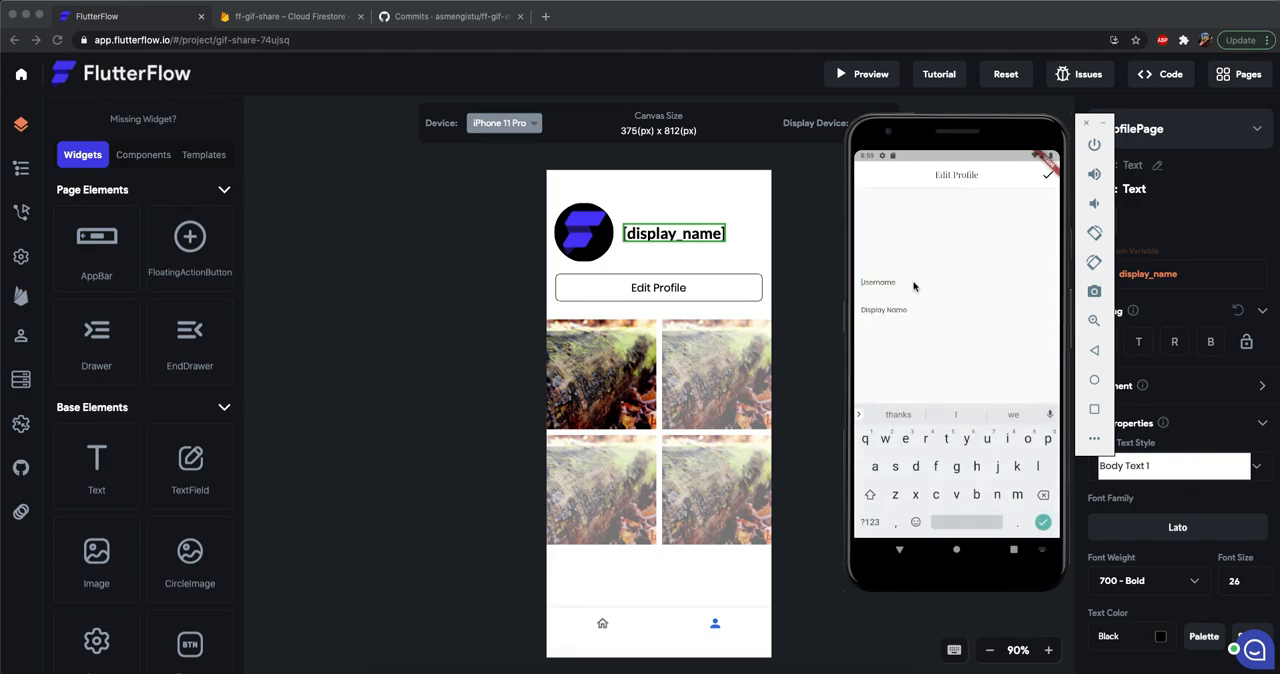
text(abel)
click(921, 313)
text(Abel)
Upload the photo from the Camera folder as the profile picture, allowing gif_share media access, and save the edited profile.
click(941, 238)
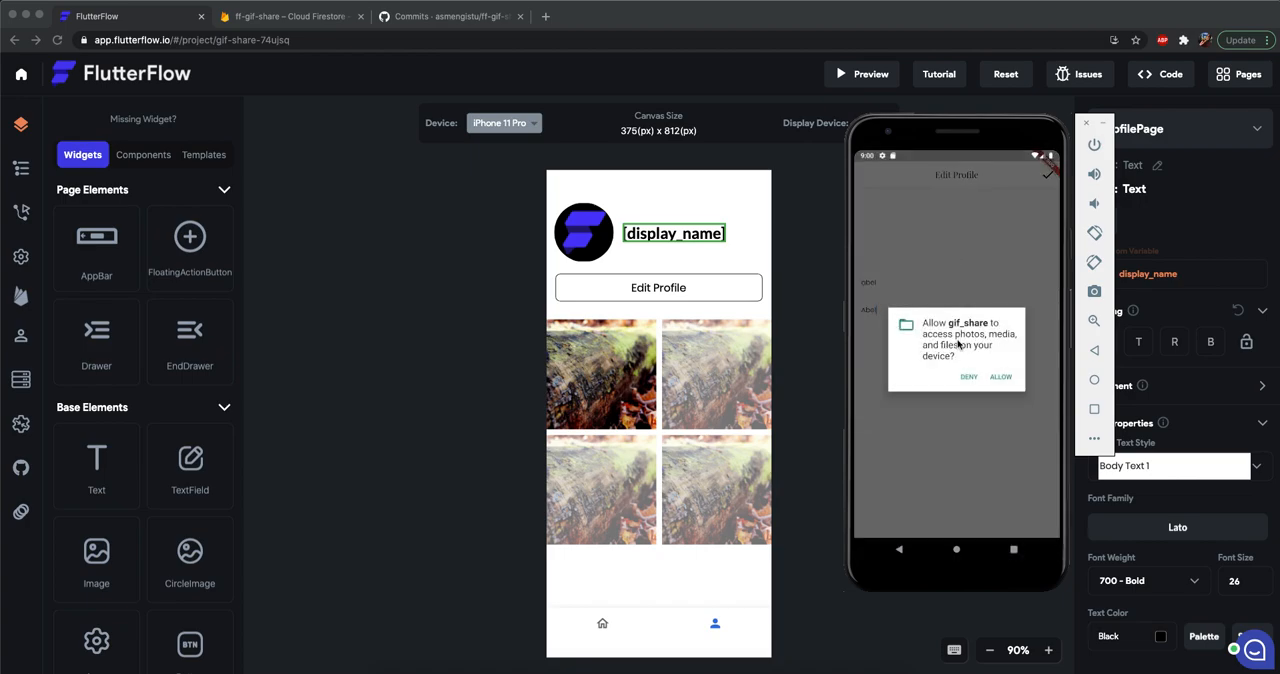
click(997, 376)
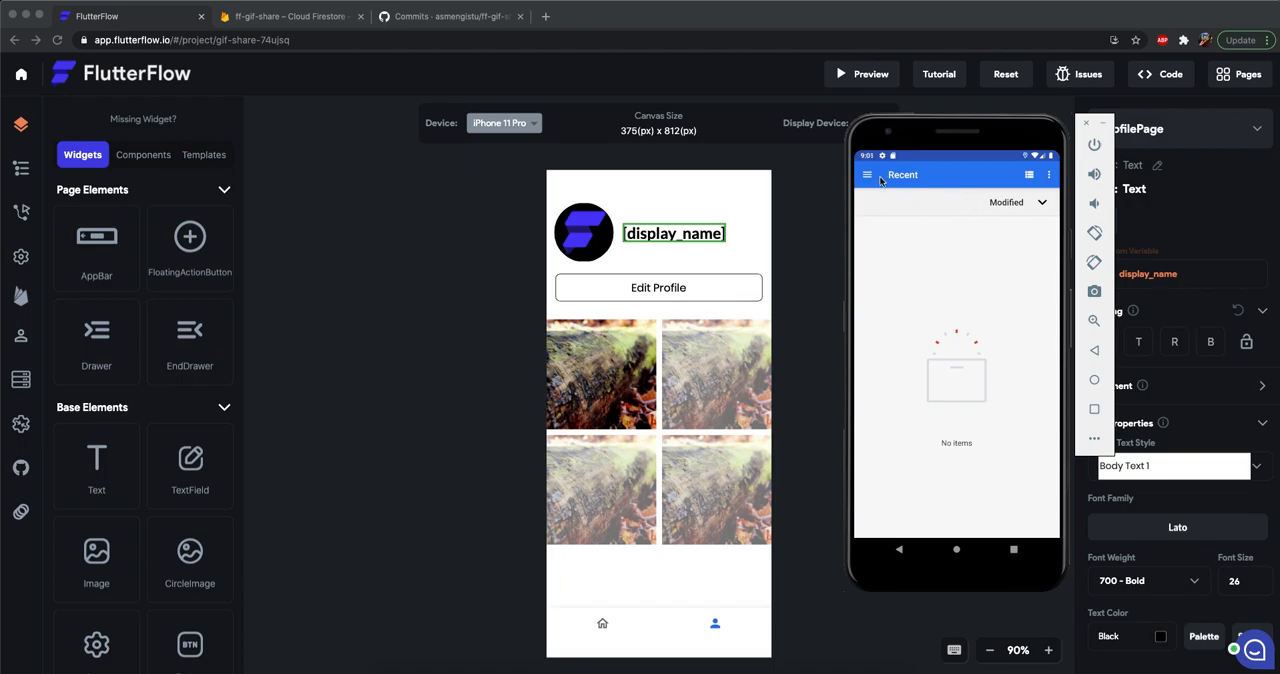
click(868, 176)
click(916, 212)
click(868, 176)
click(918, 241)
click(868, 176)
click(900, 323)
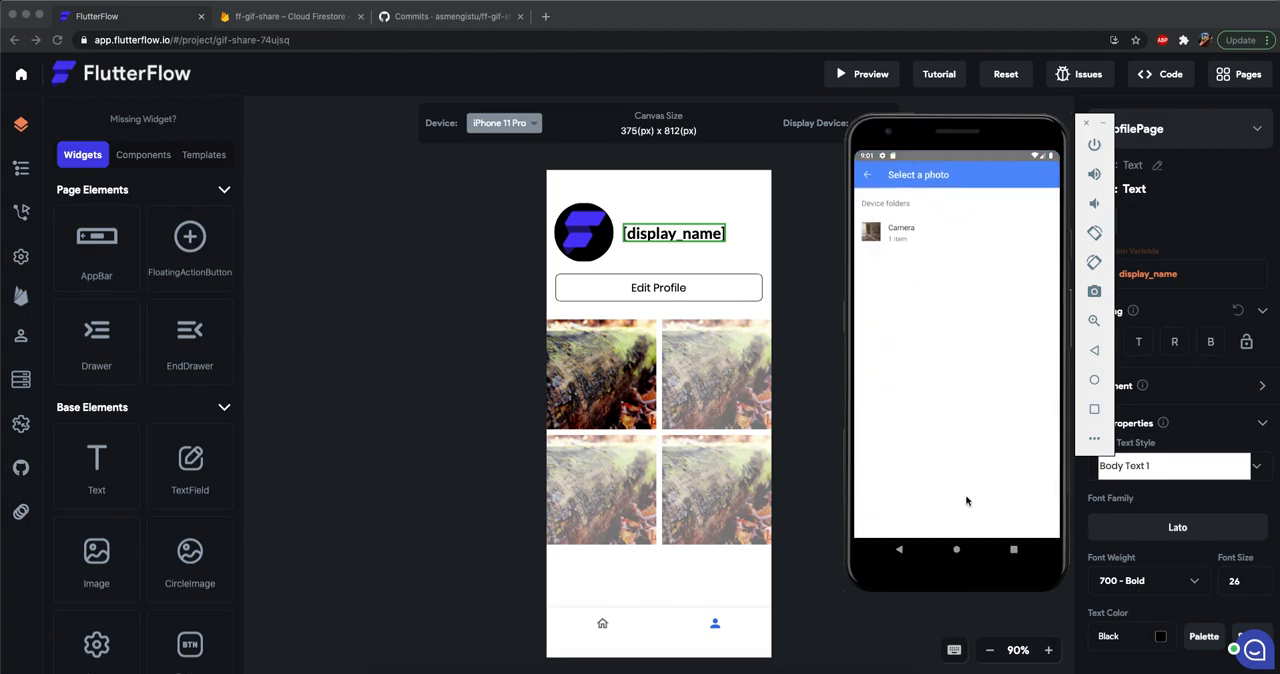
click(905, 239)
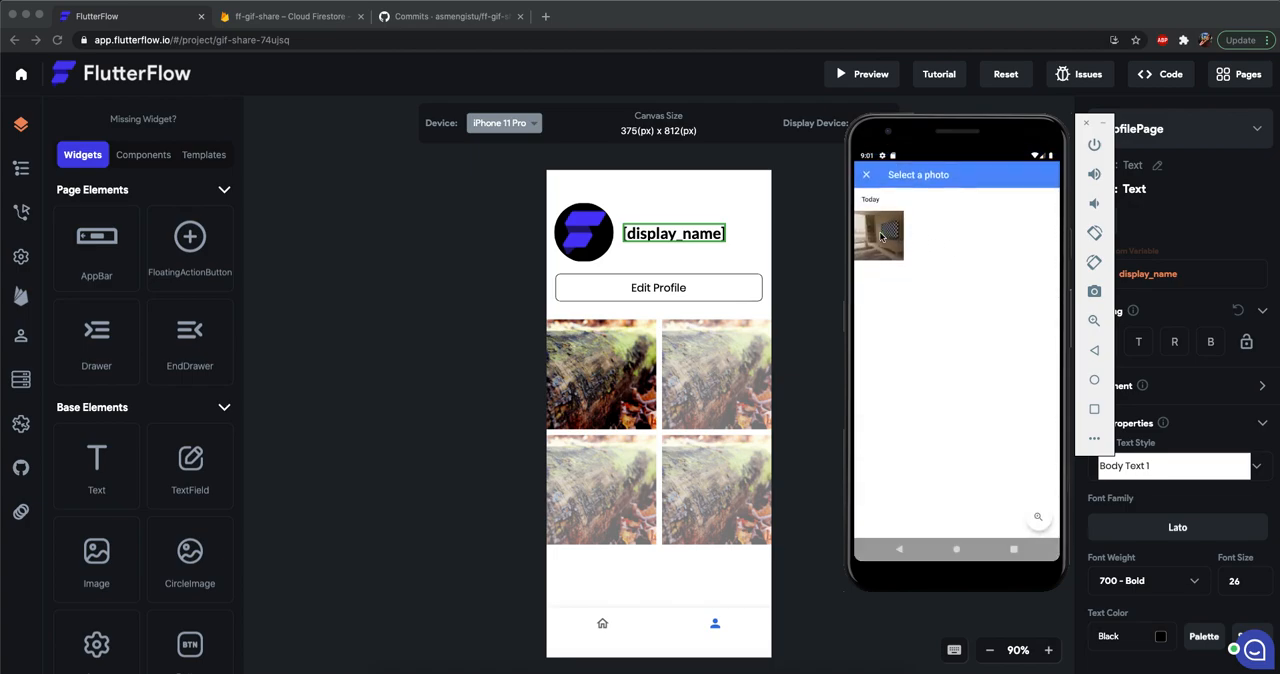
click(883, 234)
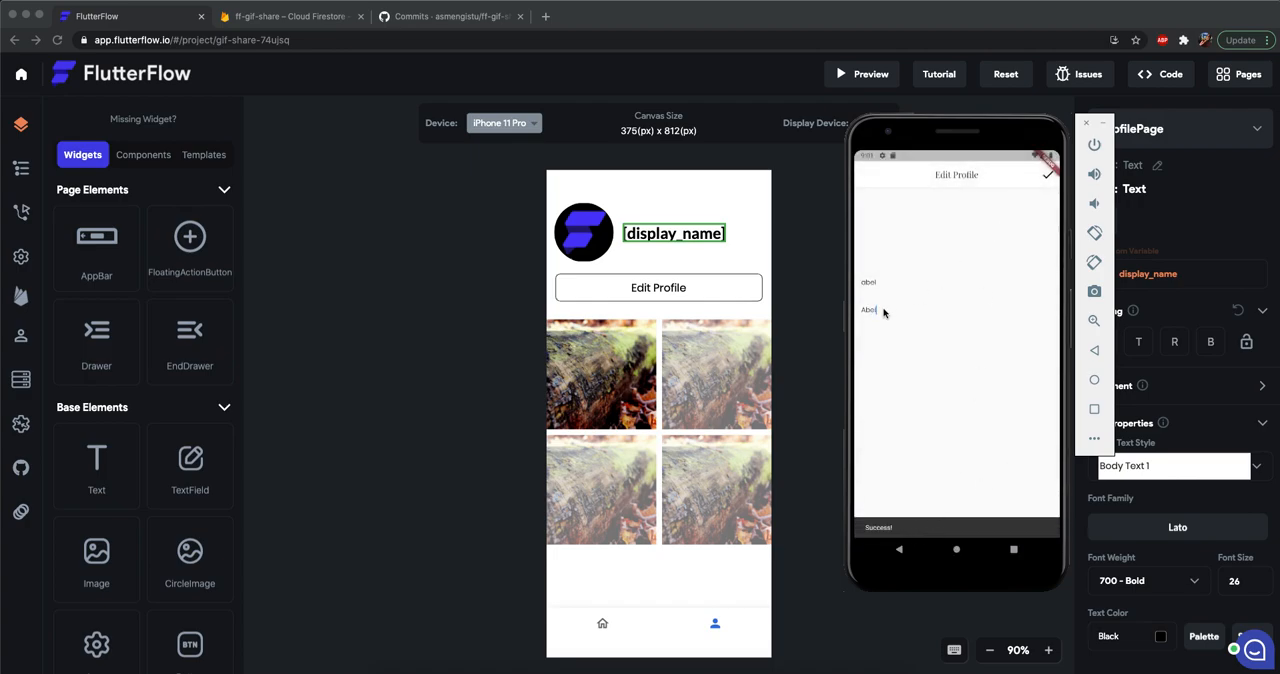
click(1046, 180)
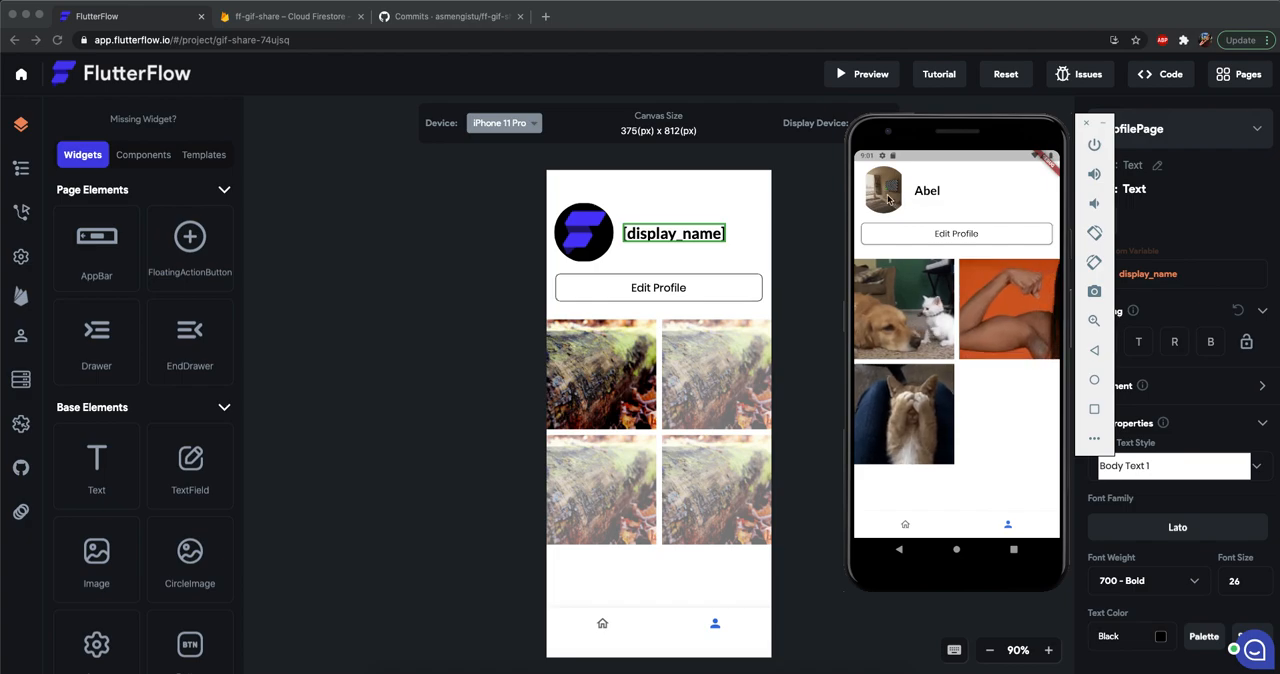
Reopen the Edit Profile page from the emulator's profile page to check its photo, username and display name fields.
click(975, 236)
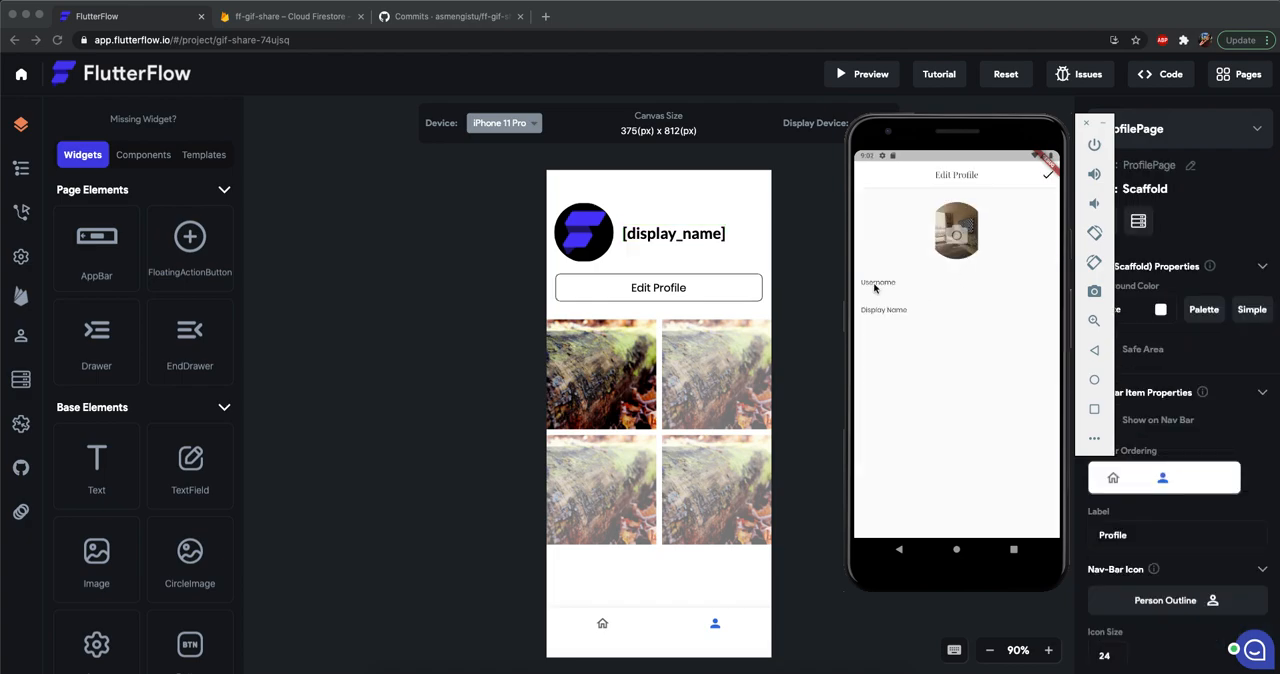
click(901, 548)
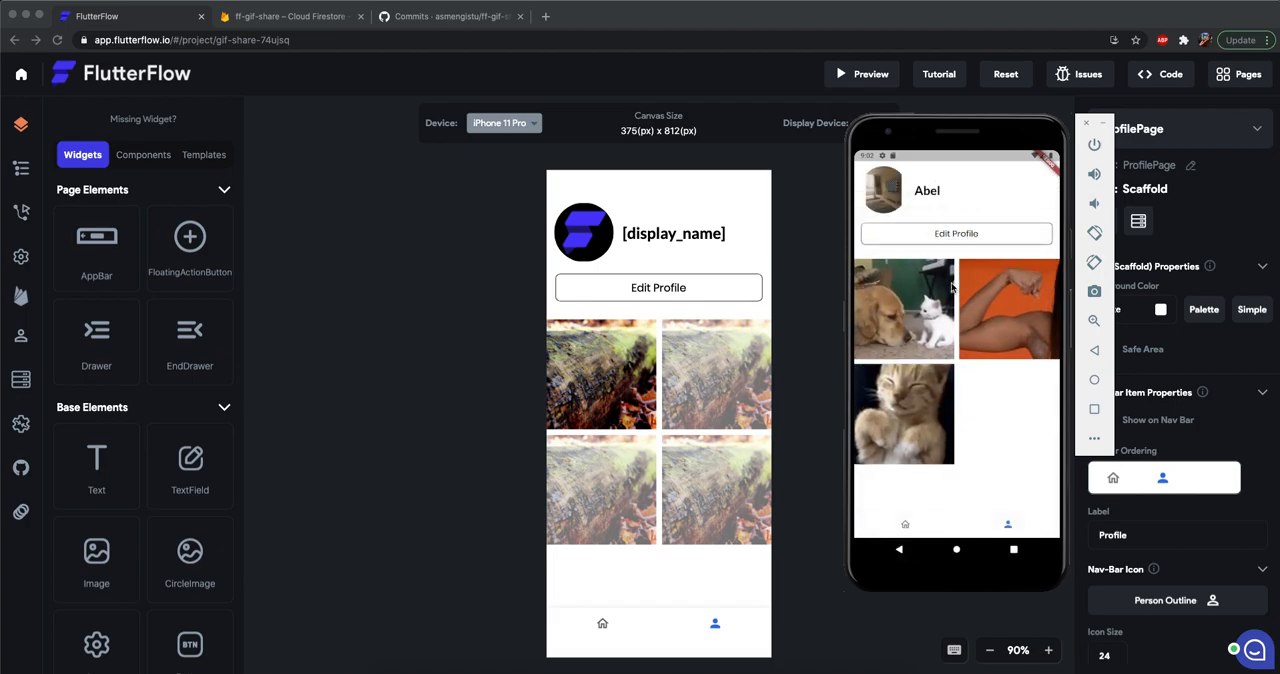
click(915, 233)
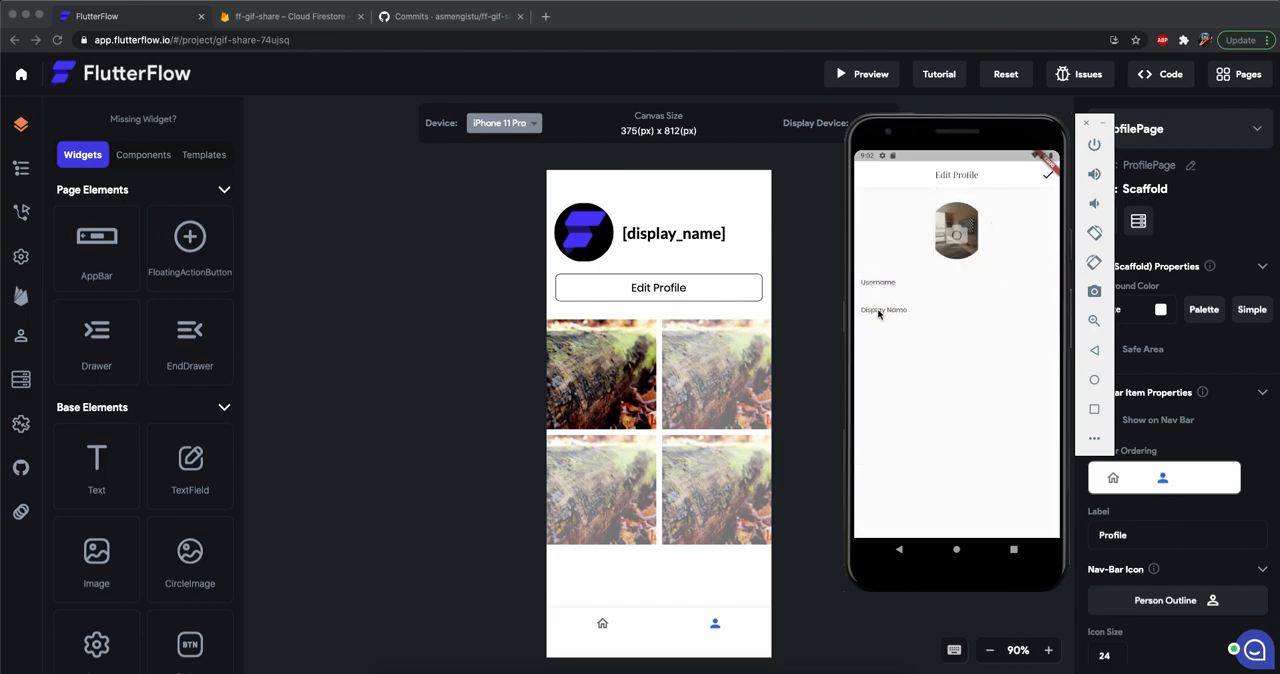
Back in FlutterFlow, remove the users document backend query from EditProfilePage.
click(762, 276)
click(648, 290)
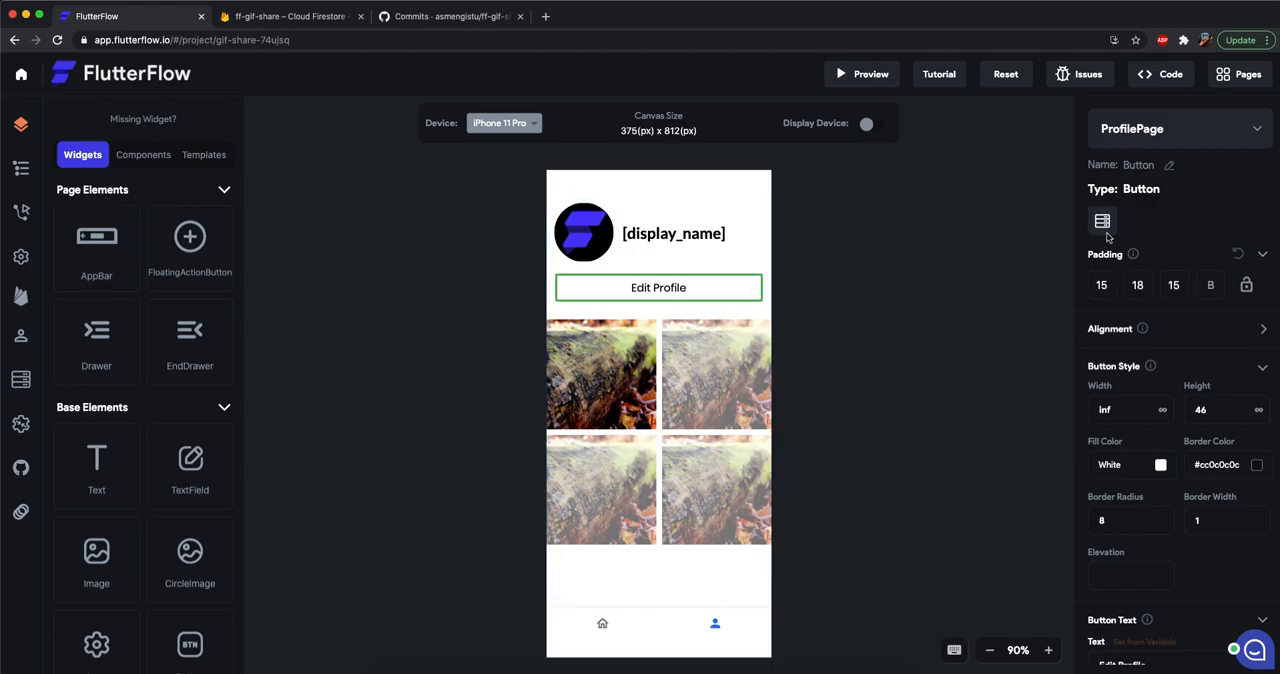
click(1141, 143)
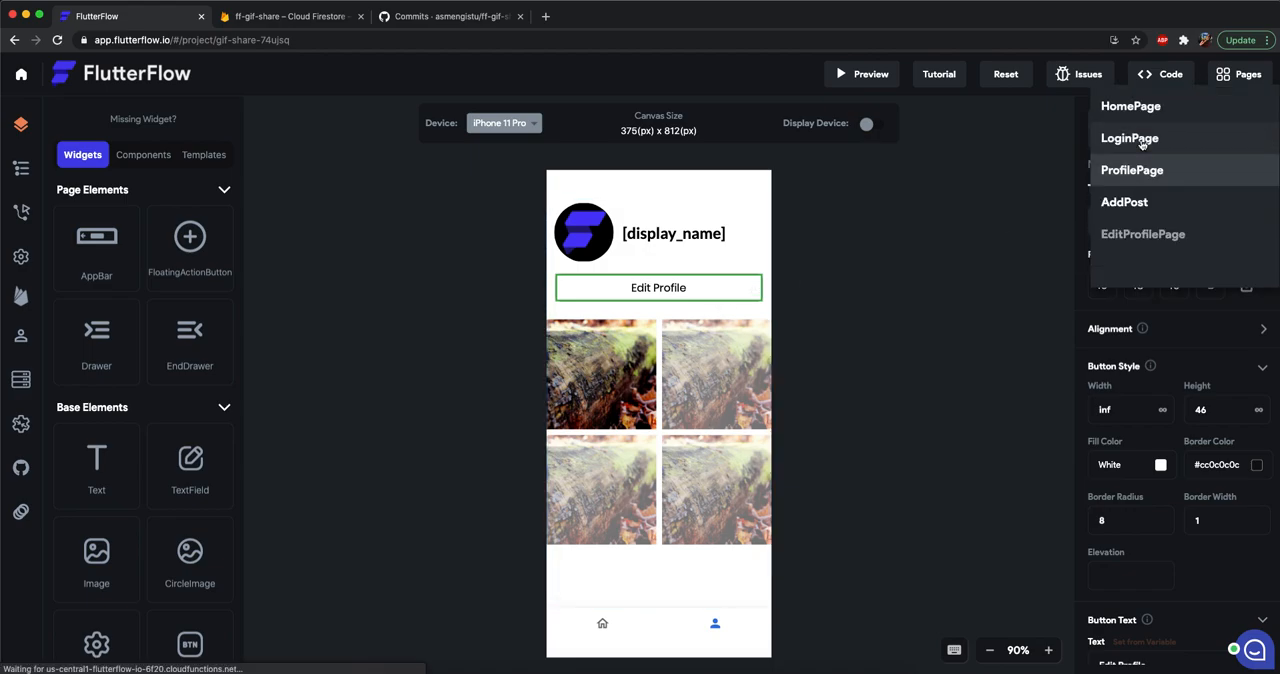
click(1143, 234)
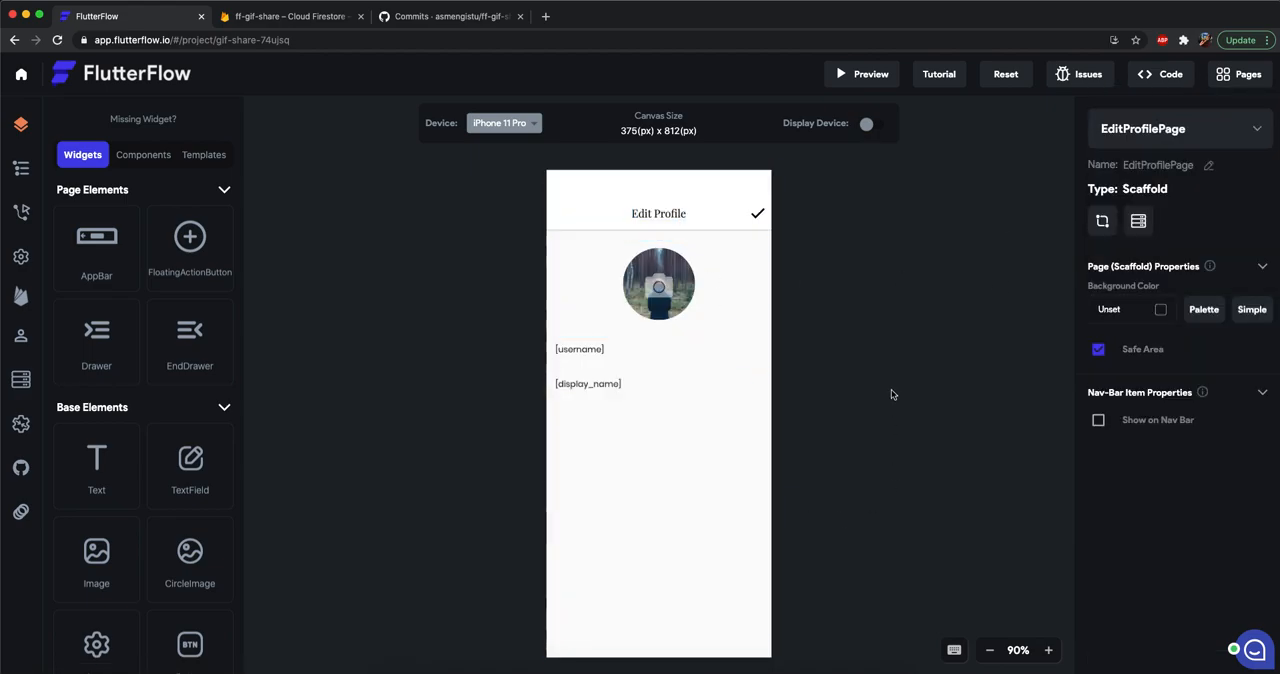
click(1137, 222)
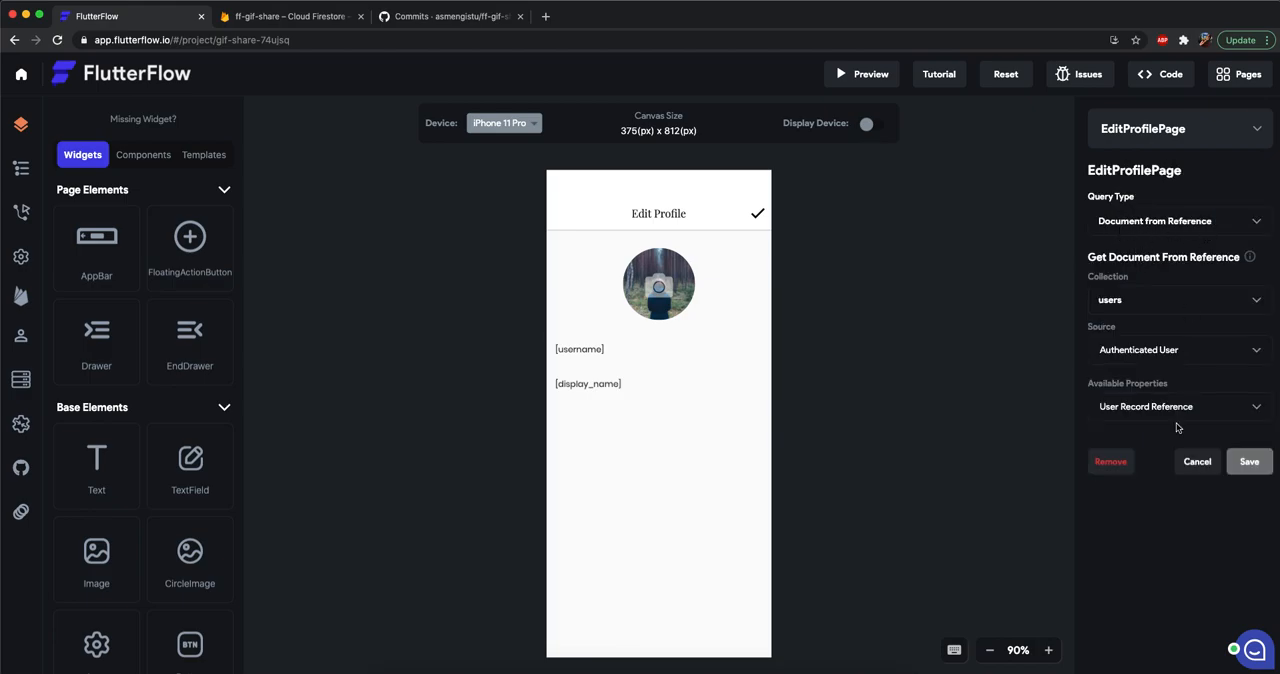
click(1111, 462)
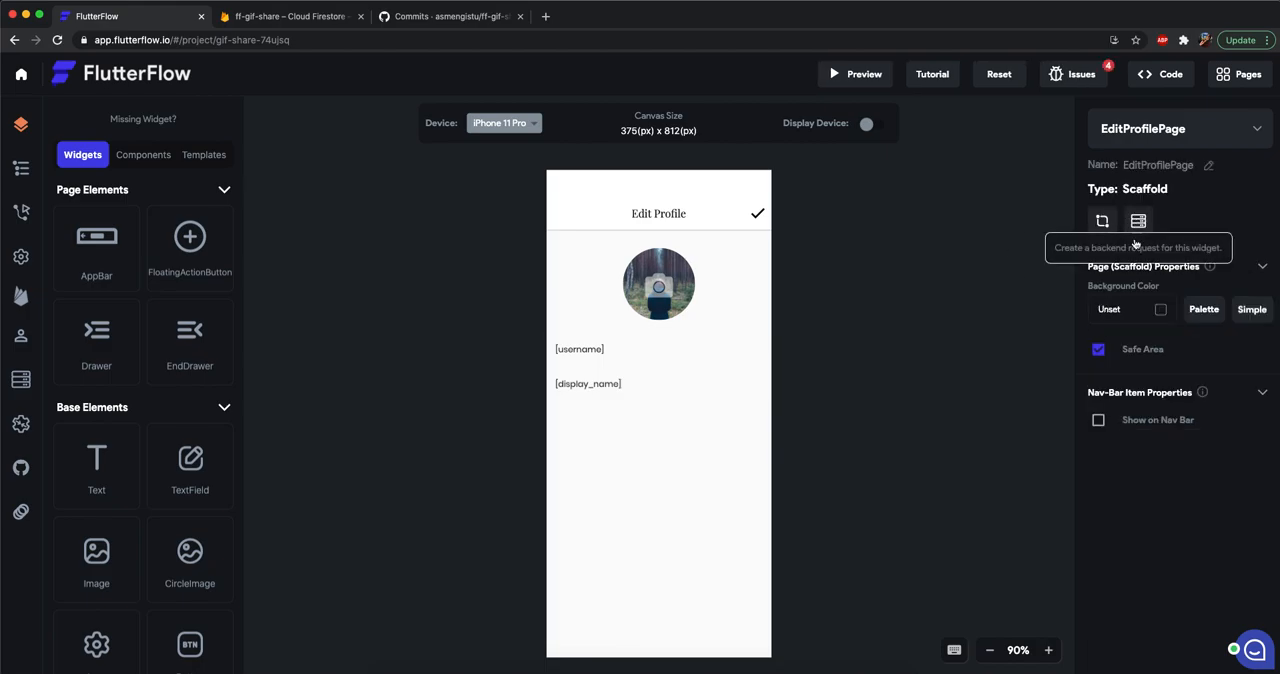
Define a page parameter named userRecord on EditProfilePage with type Record and record type users.
click(1103, 222)
click(1157, 241)
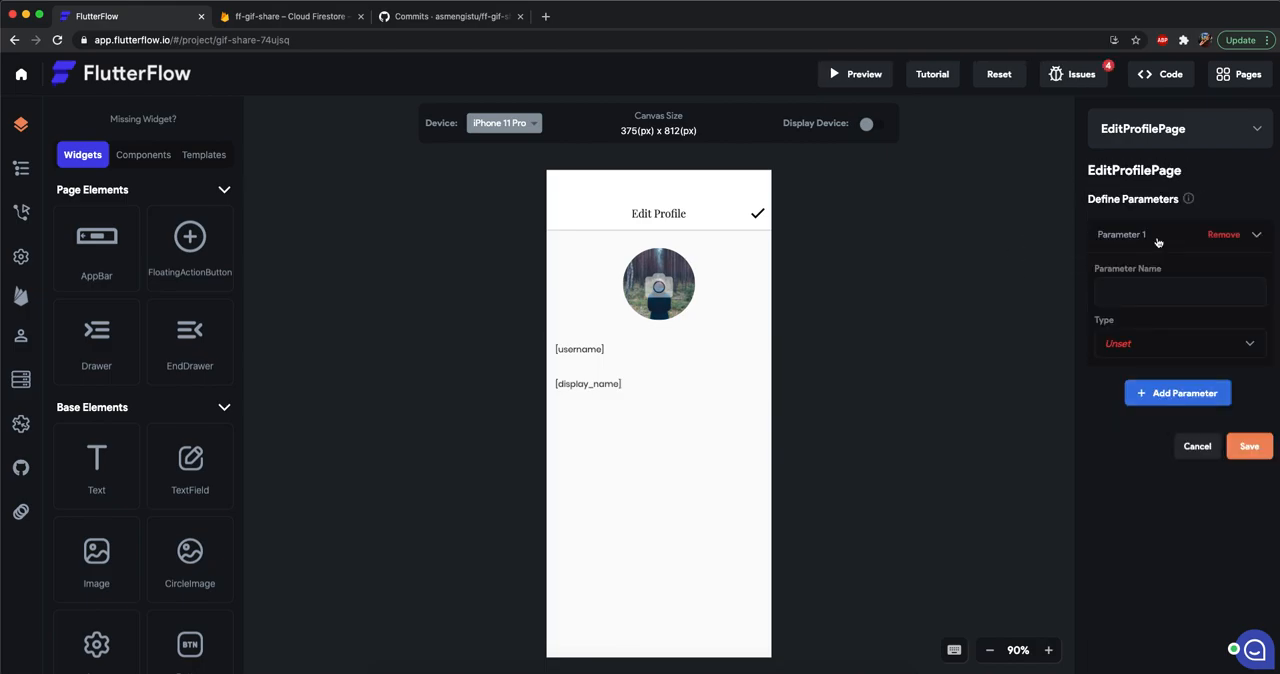
text(us)
click(1145, 352)
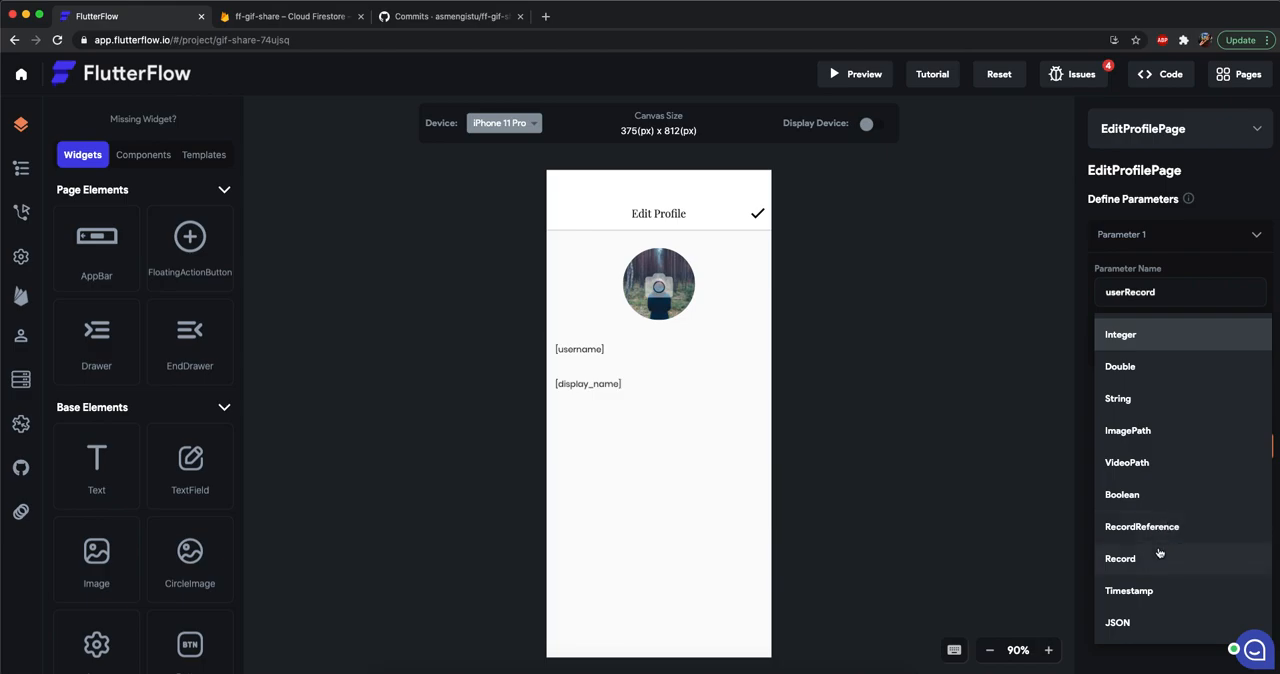
click(1159, 553)
click(1118, 395)
click(1146, 397)
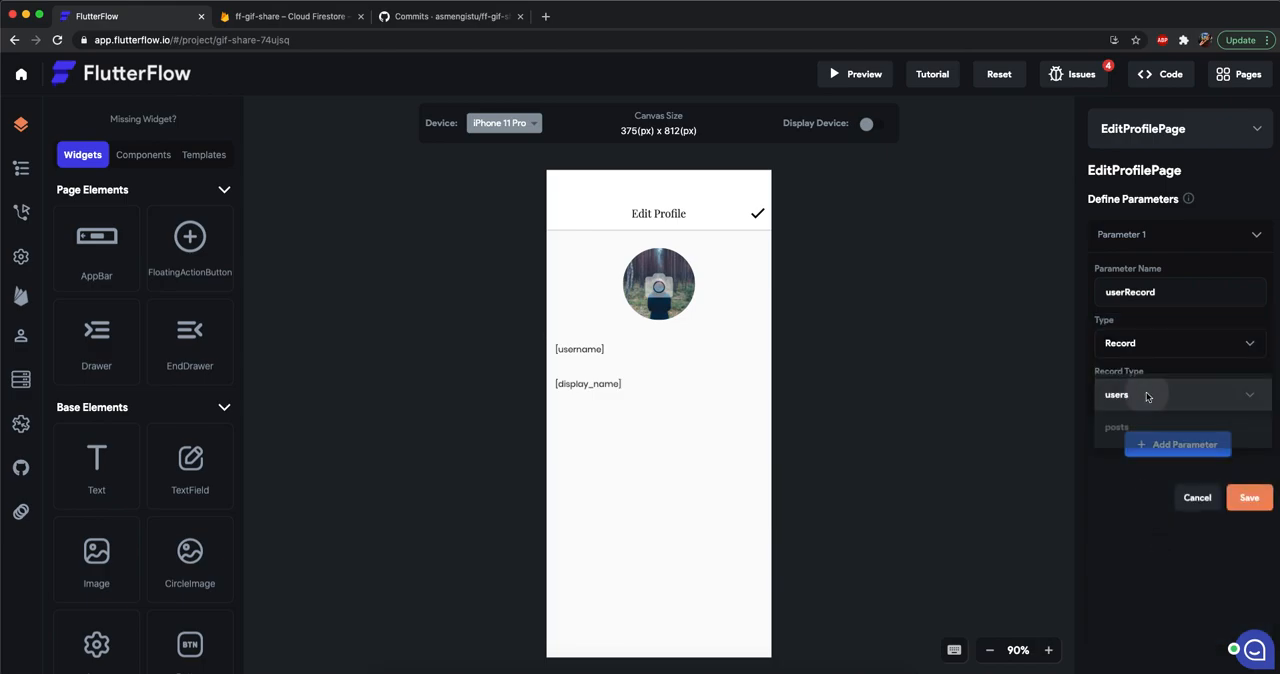
click(1246, 497)
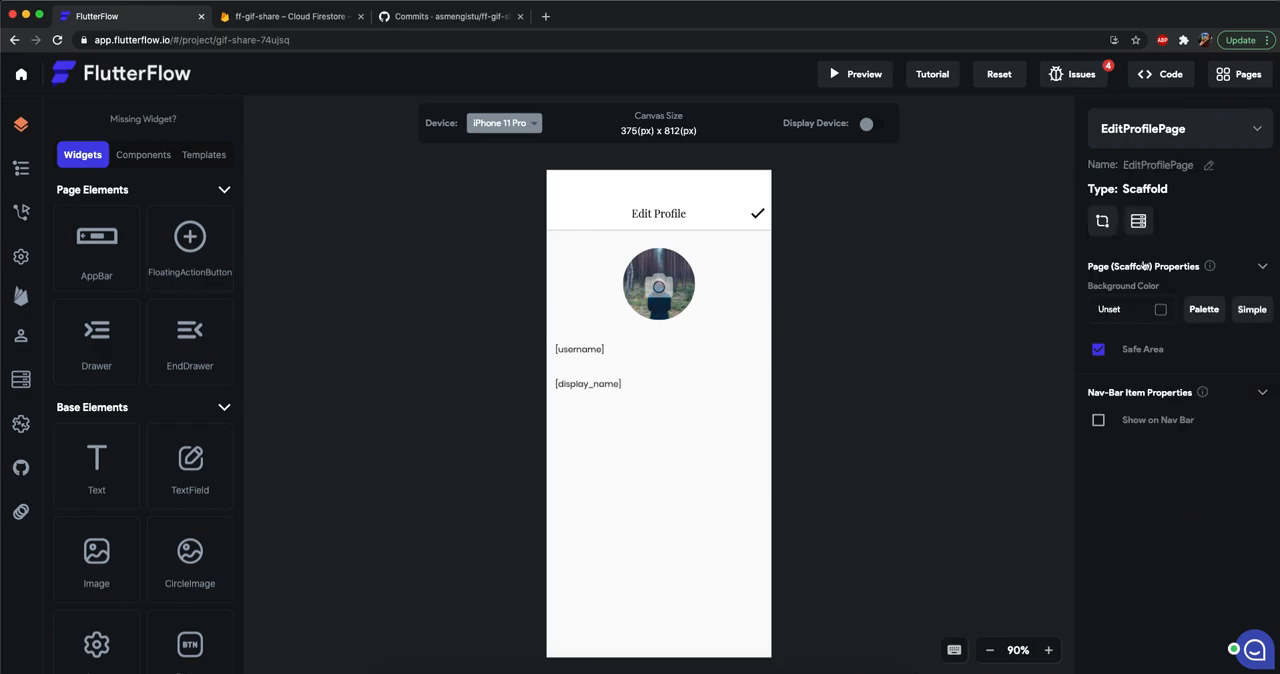
Pass userRecord in the navigate action of ProfilePage's Edit Profile button, with users Record (from ProfilePage) as its source.
click(1130, 135)
click(1118, 169)
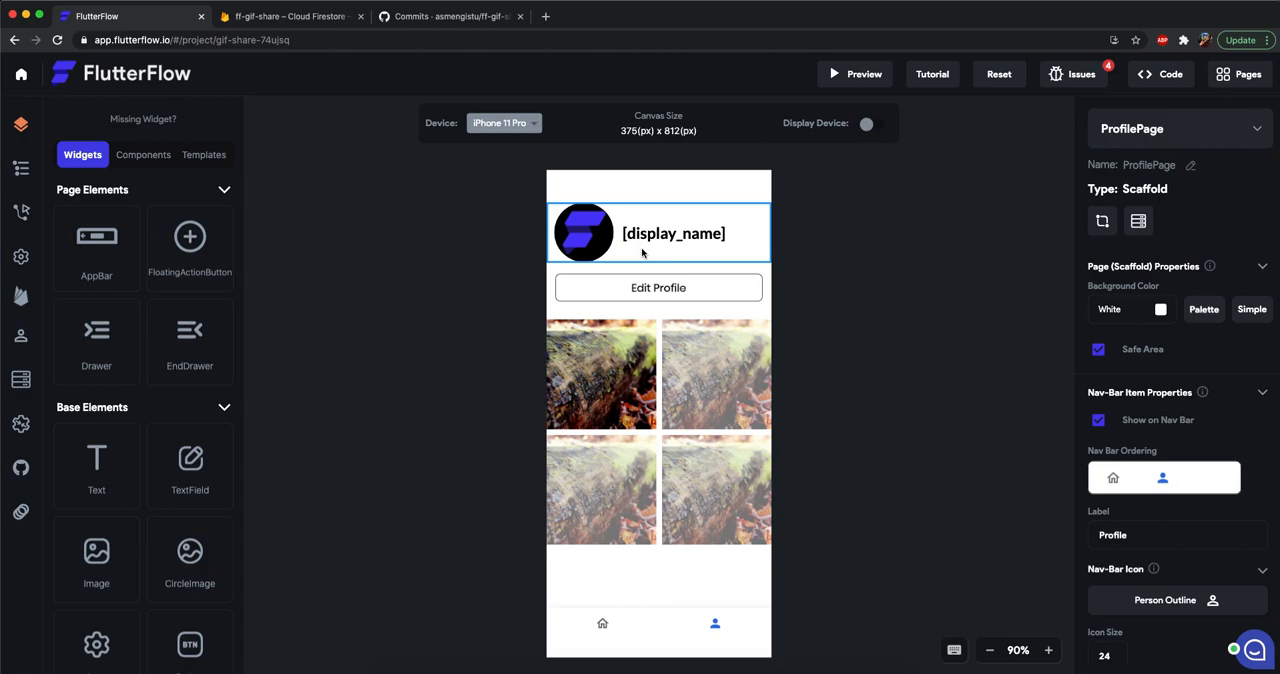
click(648, 284)
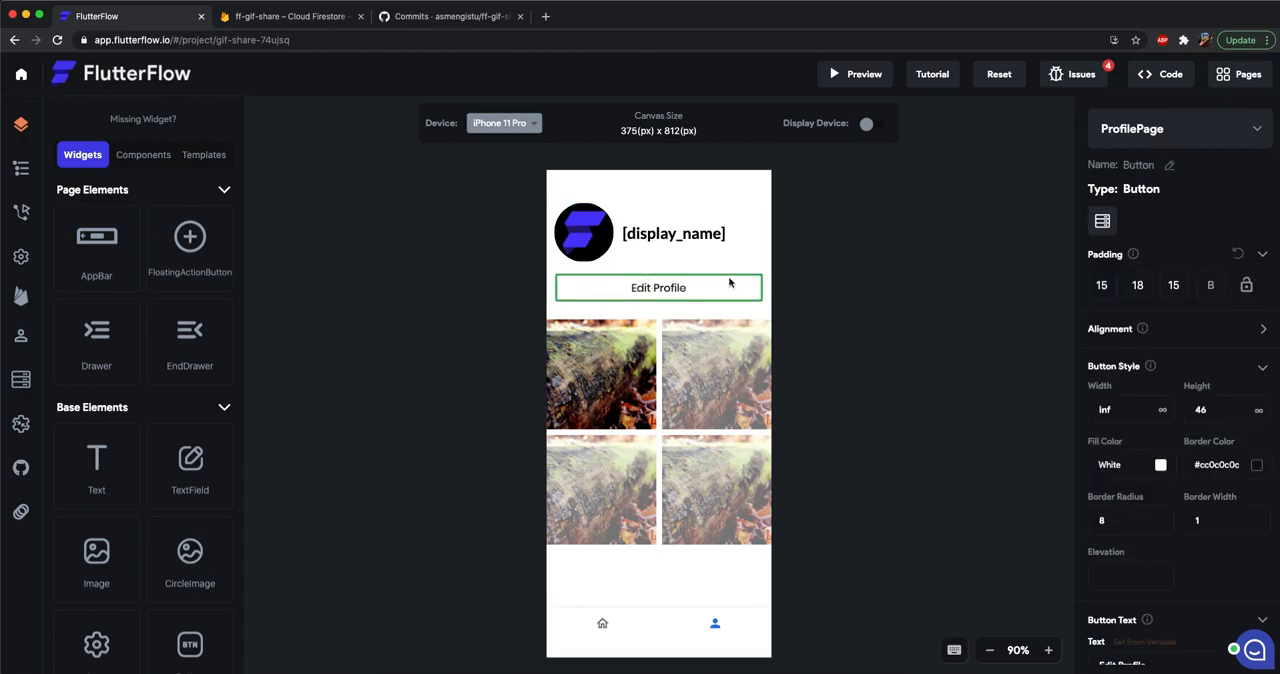
click(21, 211)
click(88, 276)
scroll(112, 344, down, 3)
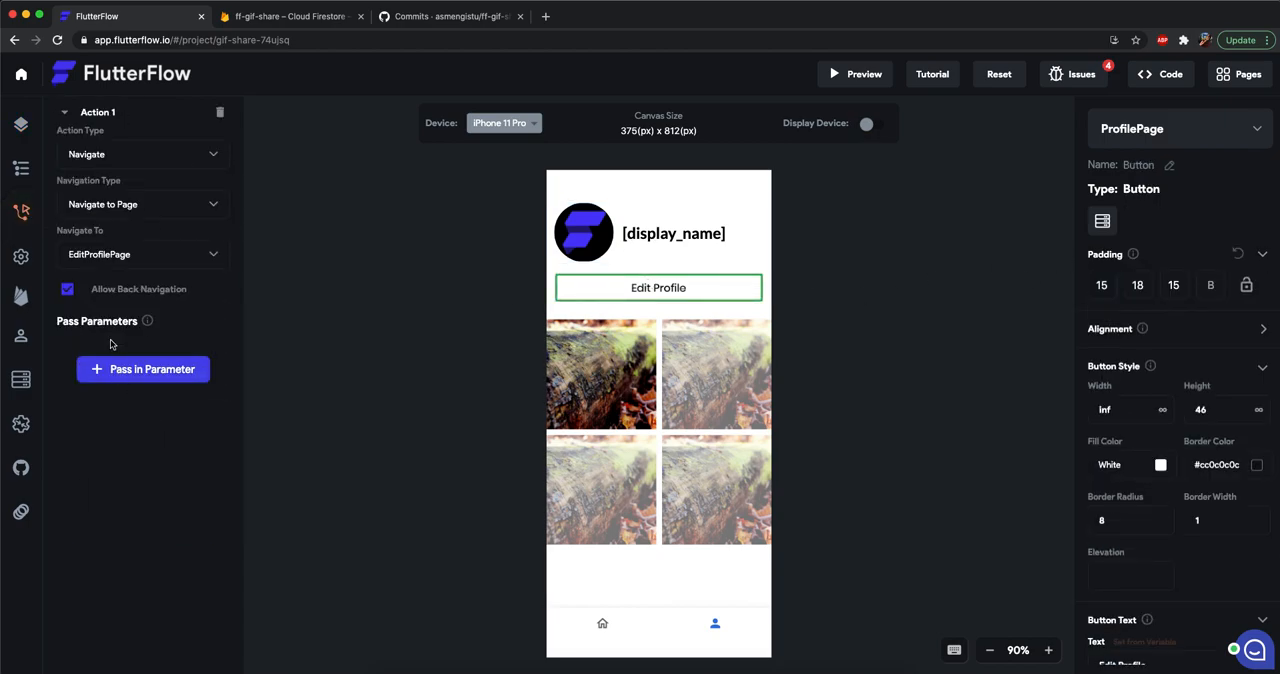
click(142, 368)
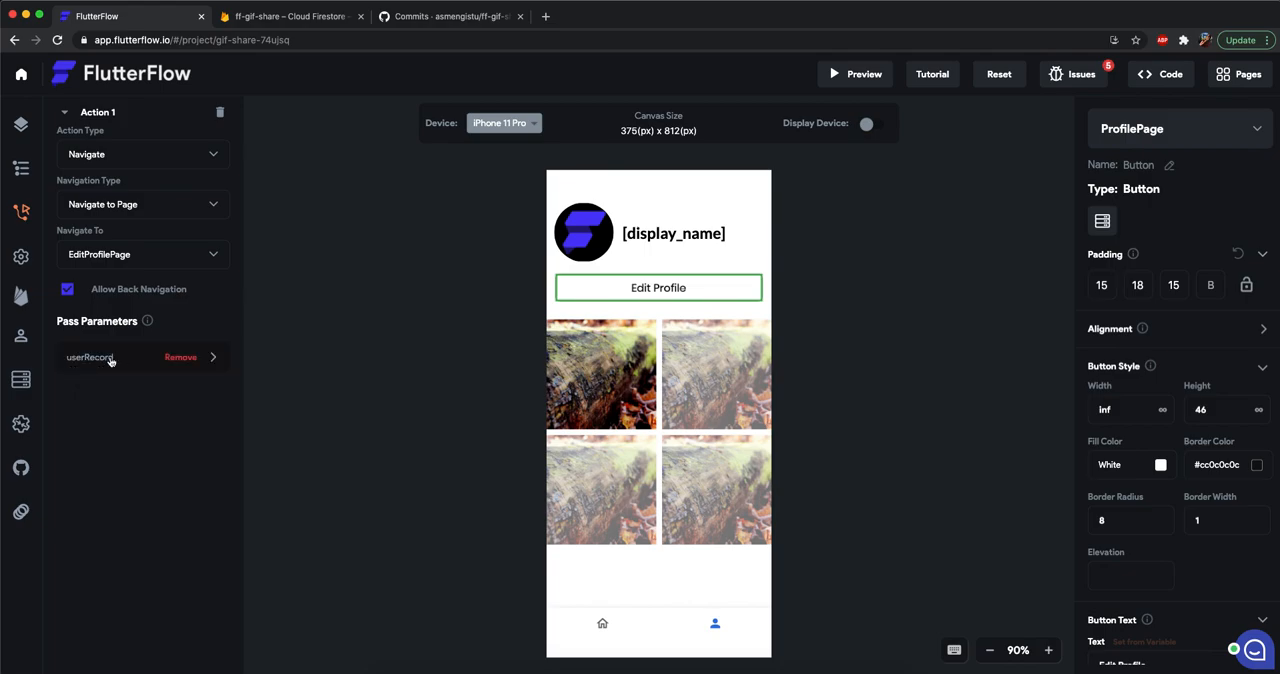
click(182, 359)
click(170, 370)
click(113, 362)
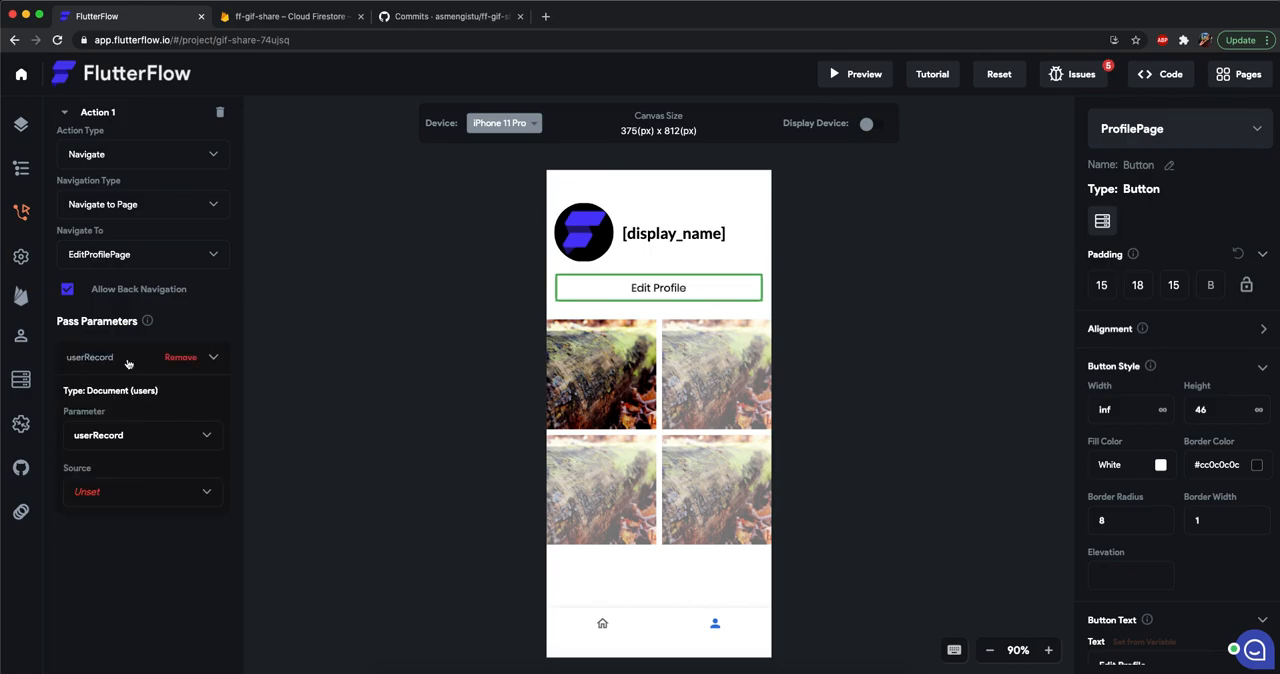
click(113, 487)
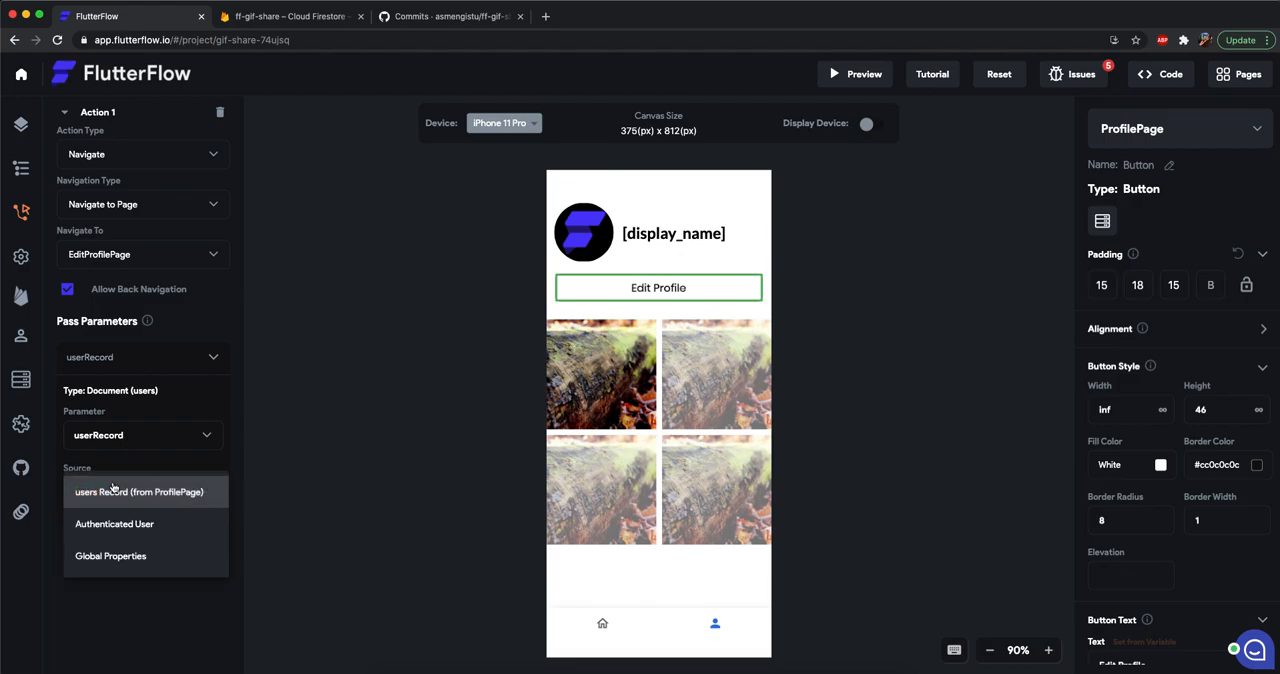
click(115, 491)
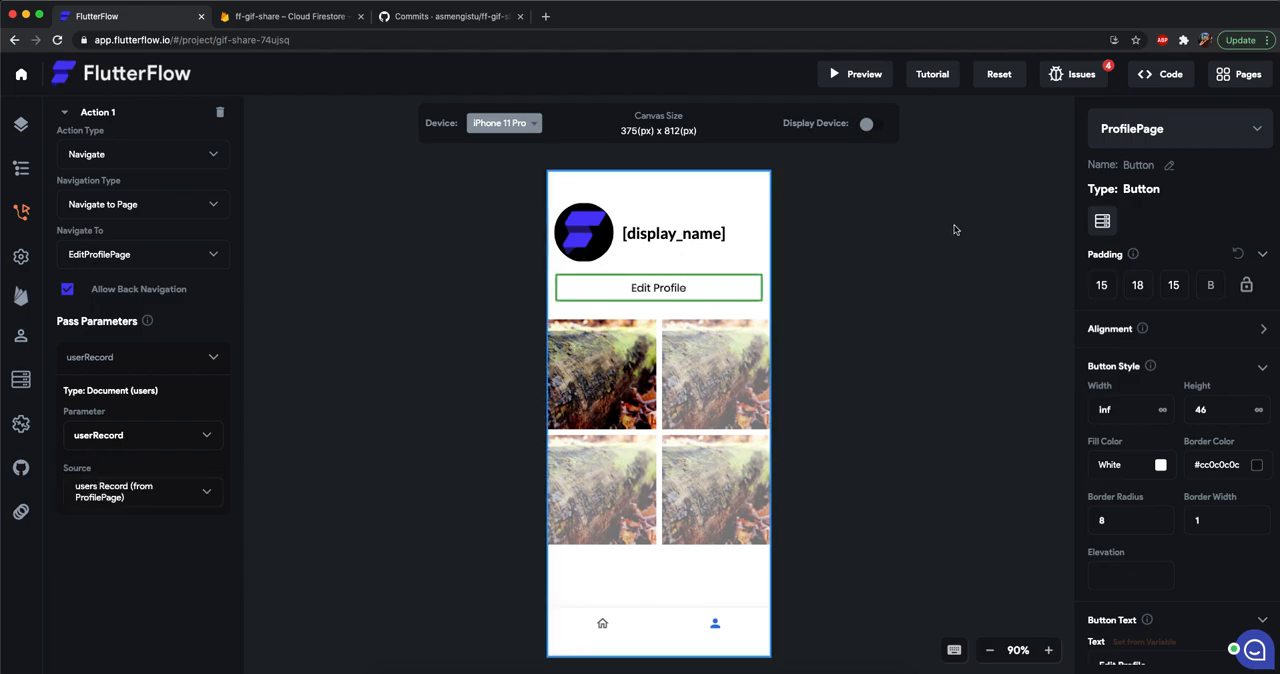
Switch the editor from ProfilePage to EditProfilePage.
click(893, 263)
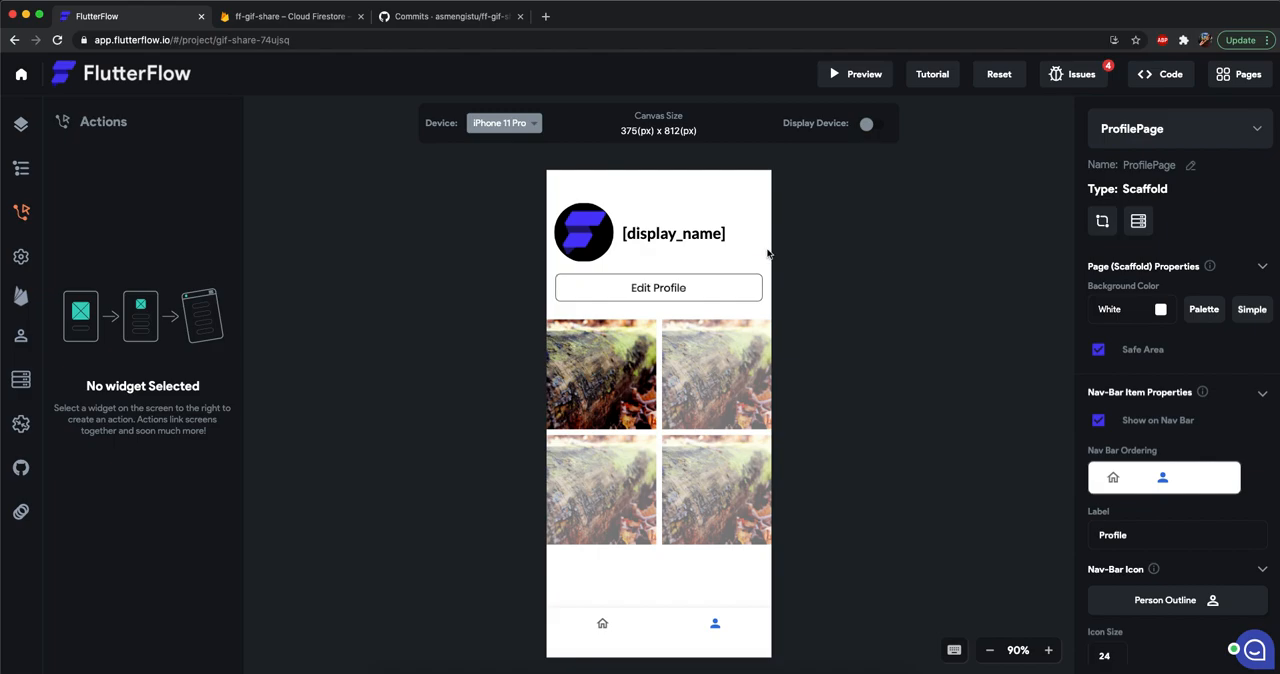
click(1175, 129)
click(1140, 264)
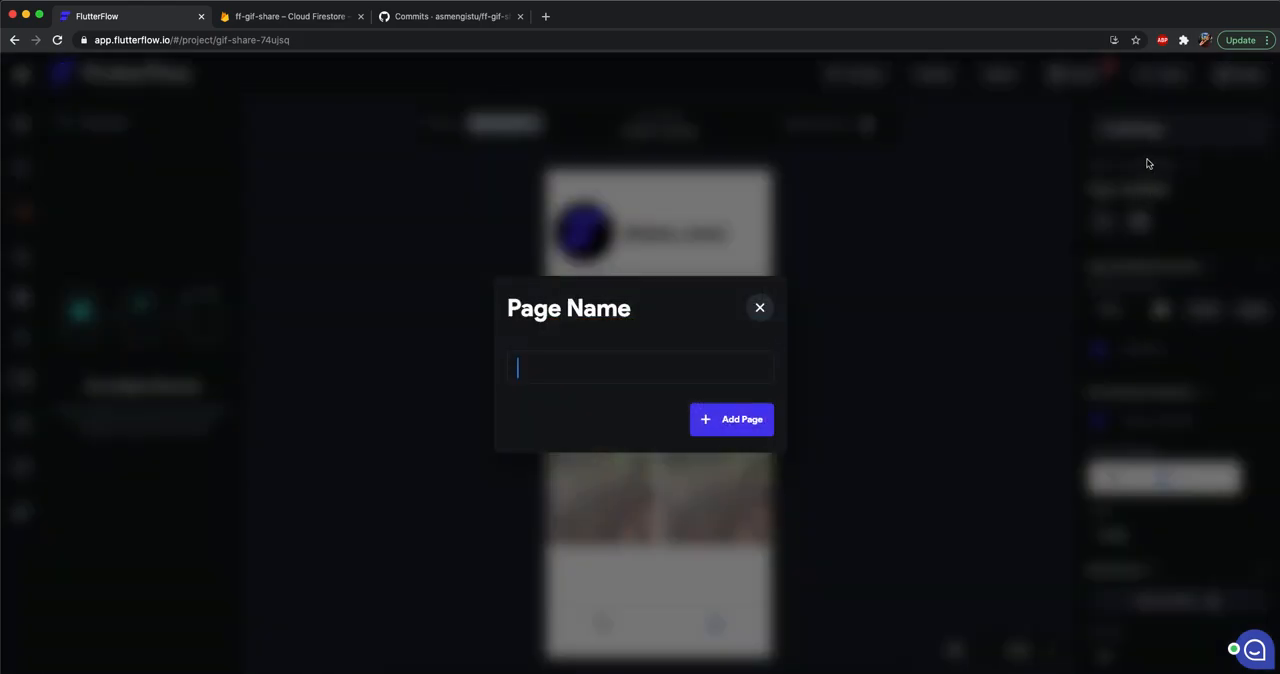
click(759, 307)
click(1175, 129)
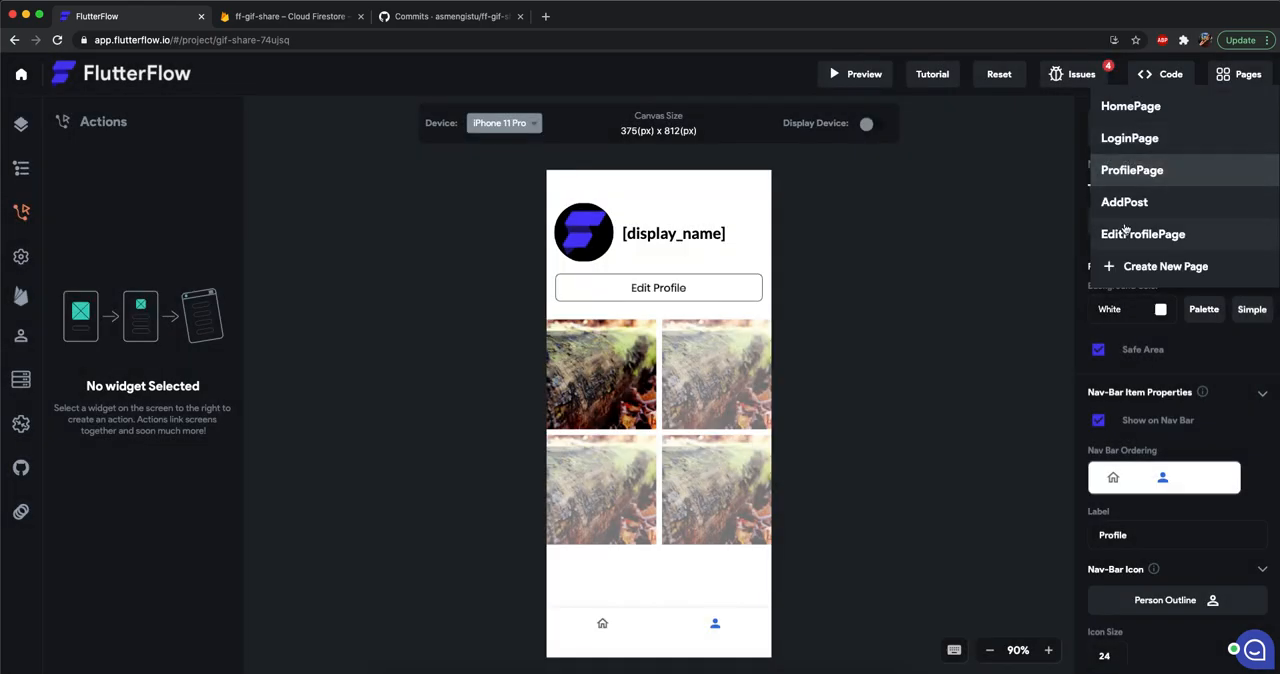
click(1135, 228)
Set the username text field's initial value from the userRecord parameter's username field.
click(660, 349)
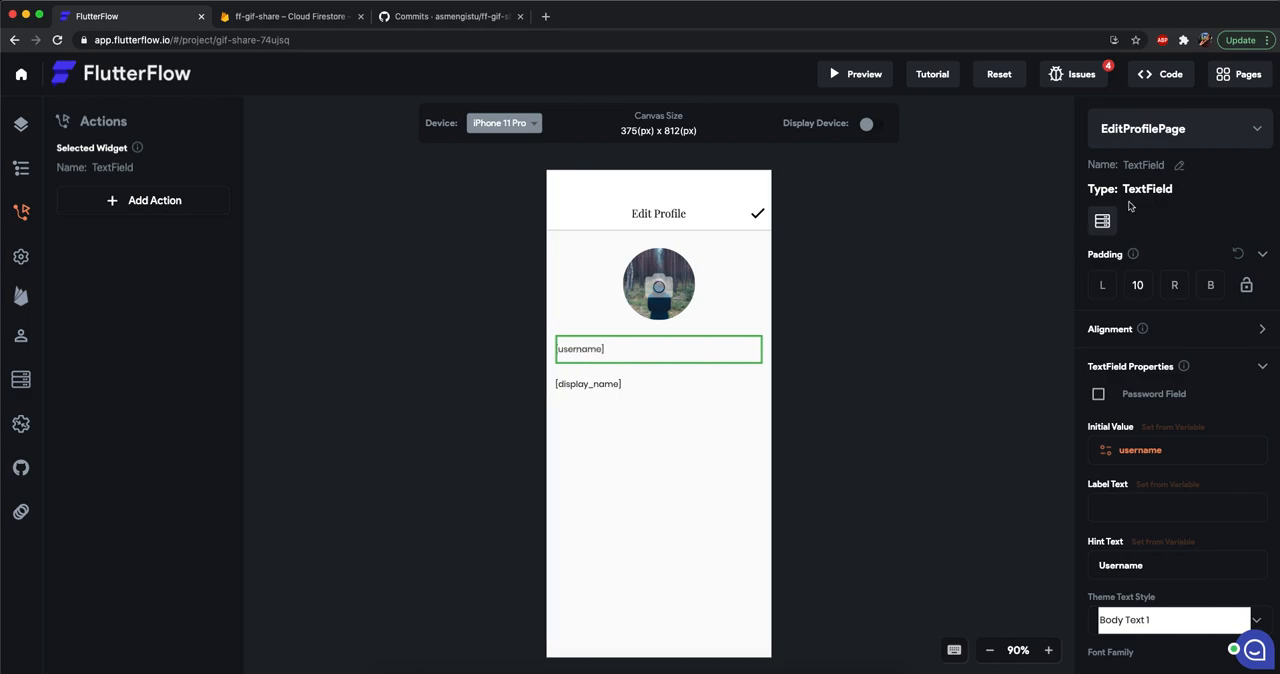
click(1134, 449)
click(1134, 266)
click(1134, 266)
click(1160, 326)
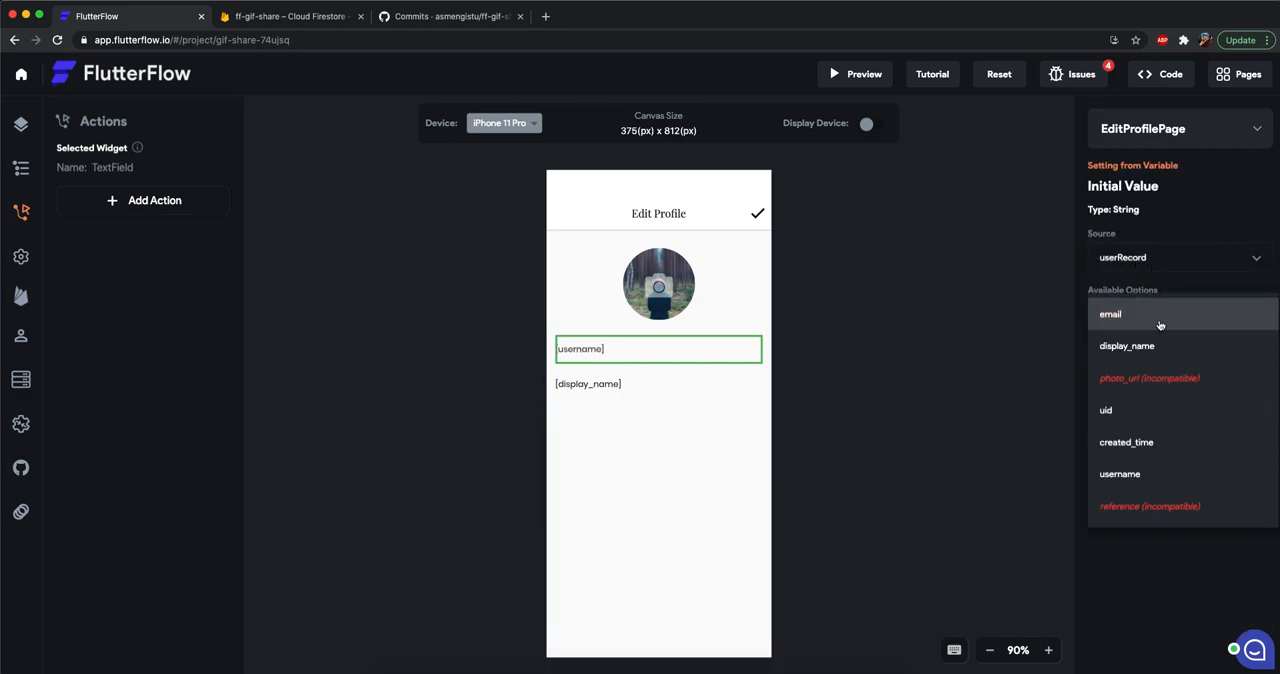
click(1139, 476)
click(1244, 380)
Set the display name text field's initial value from the userRecord parameter's display_name field.
click(623, 385)
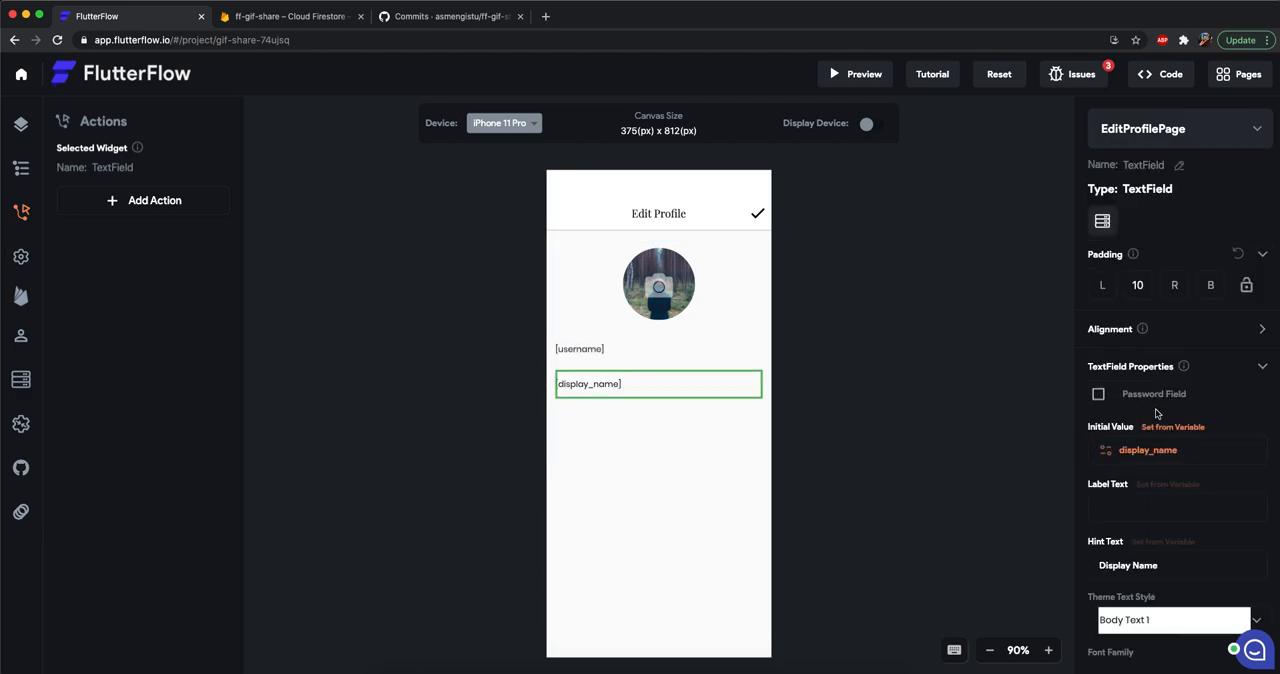
click(1170, 428)
click(1134, 270)
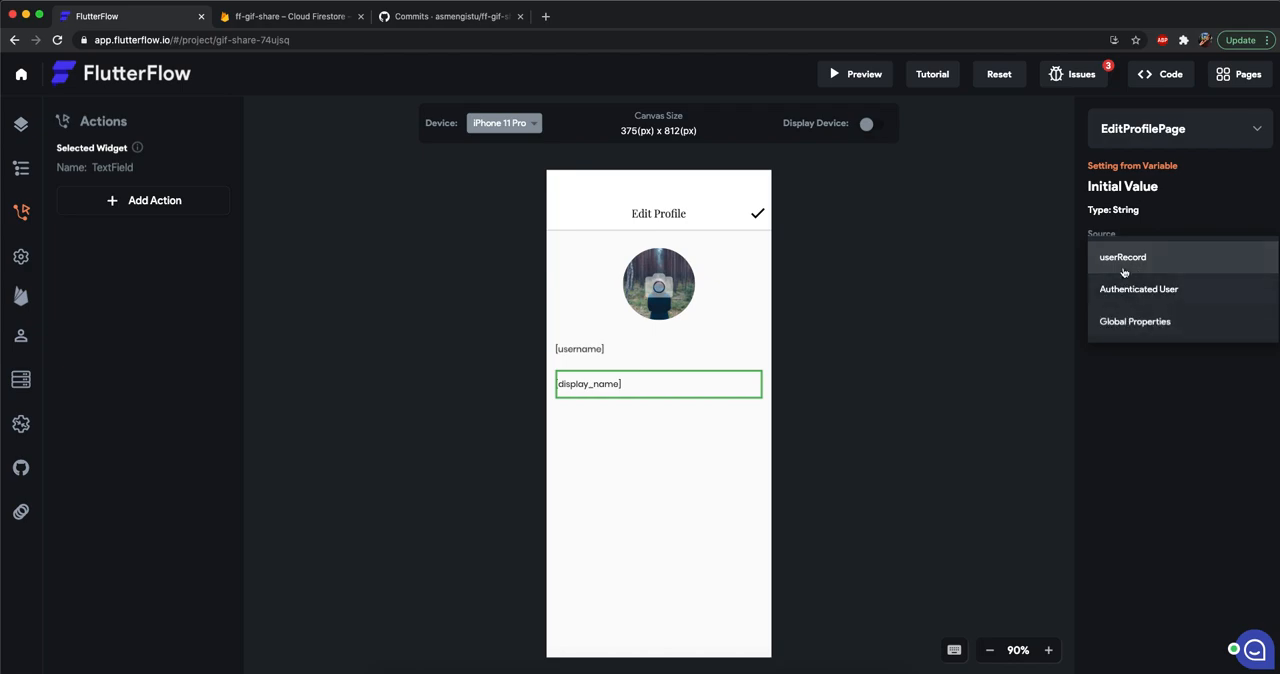
click(1124, 268)
click(1168, 318)
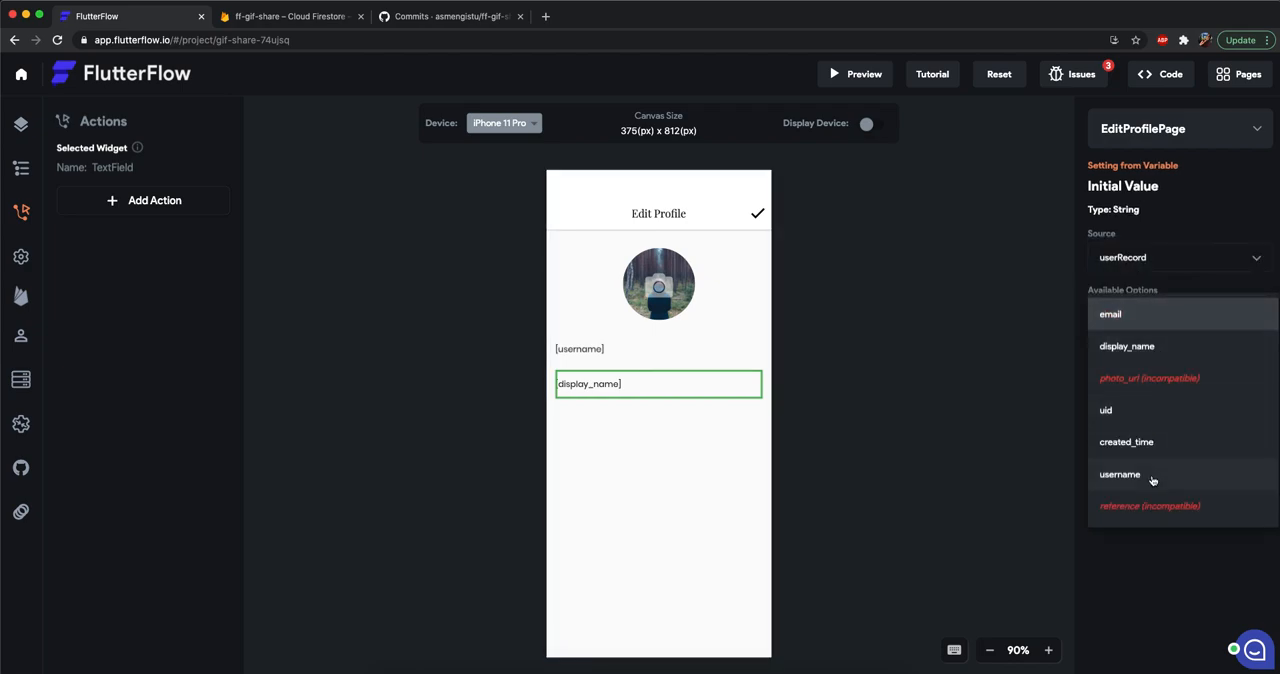
click(1131, 356)
click(1246, 380)
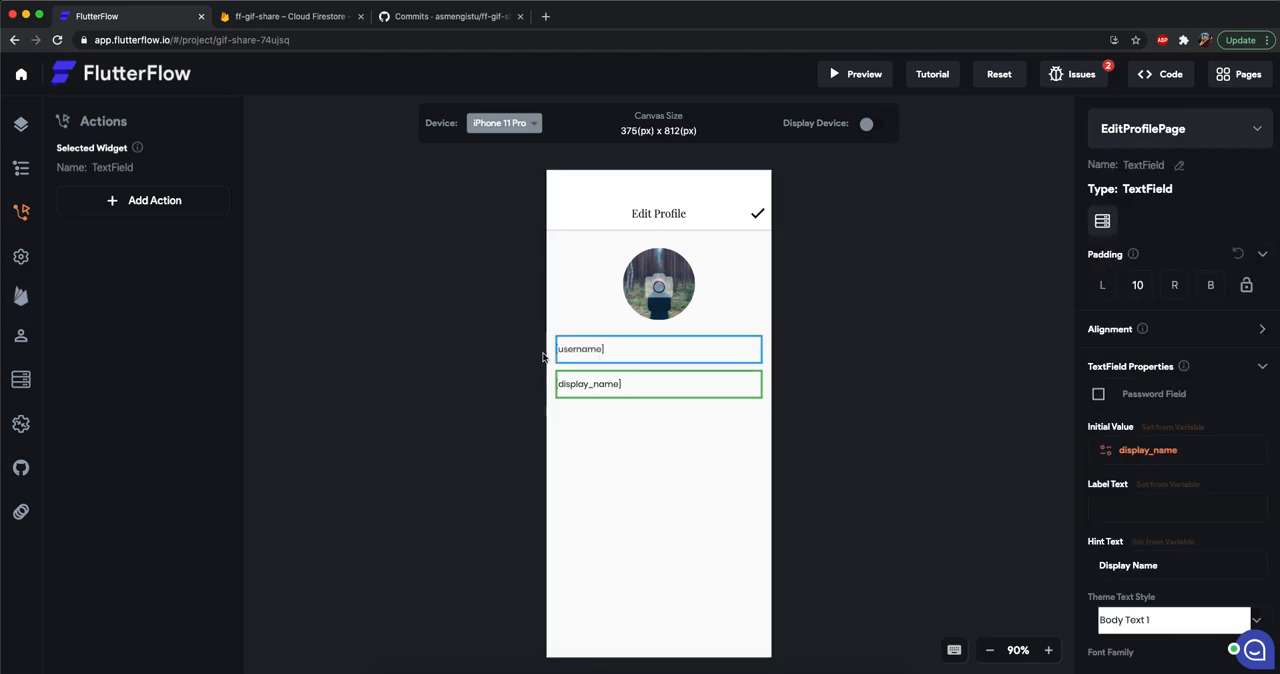
Set the circle image's path on EditProfilePage from the userRecord parameter's photo_url field.
click(603, 346)
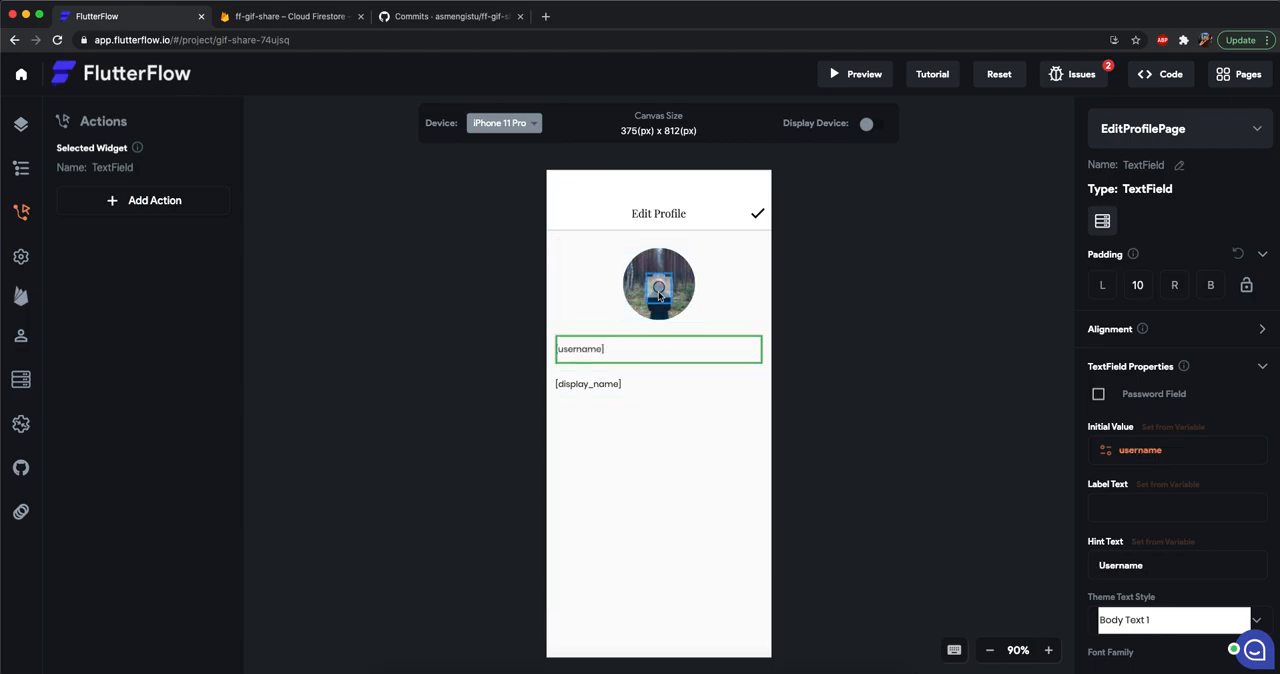
click(658, 313)
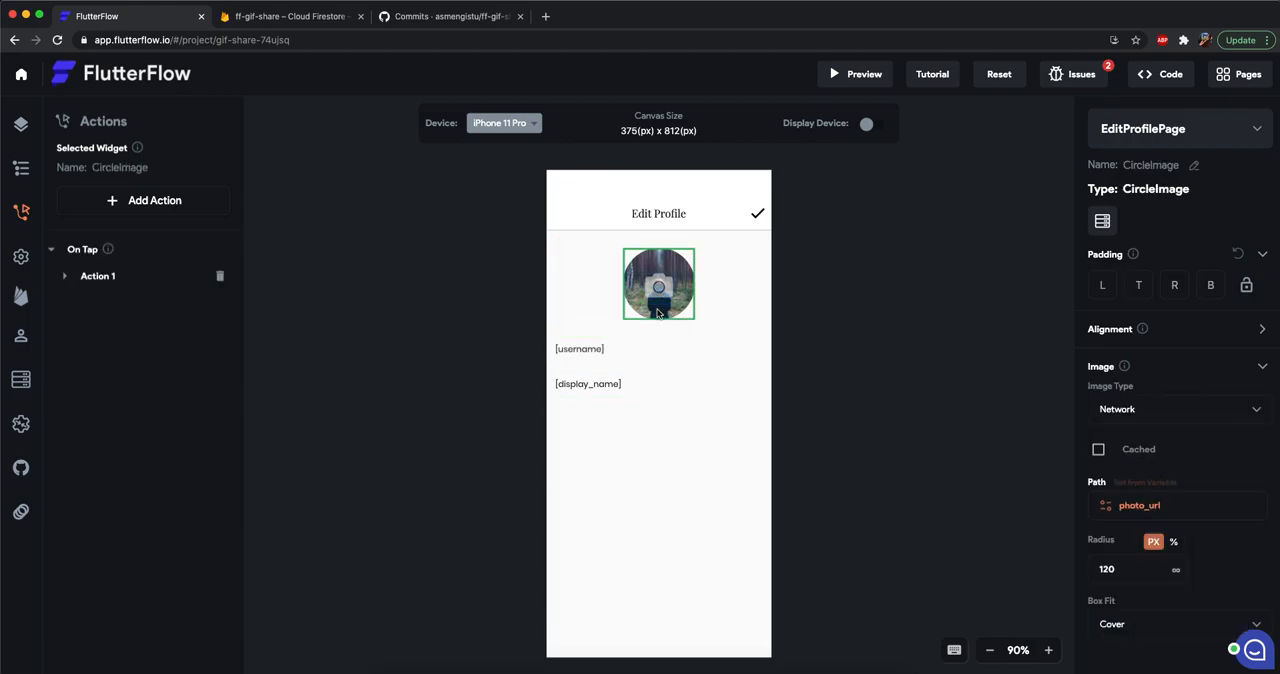
click(1125, 485)
click(1130, 262)
click(1130, 262)
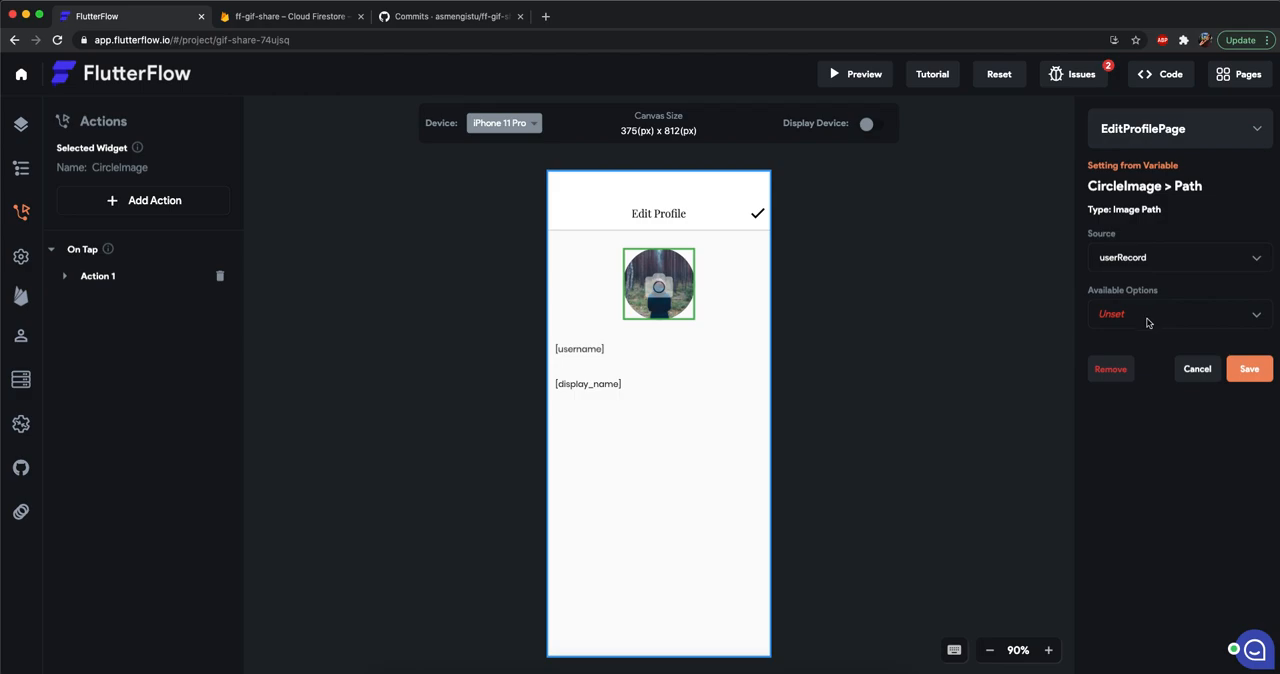
click(1150, 320)
click(1147, 379)
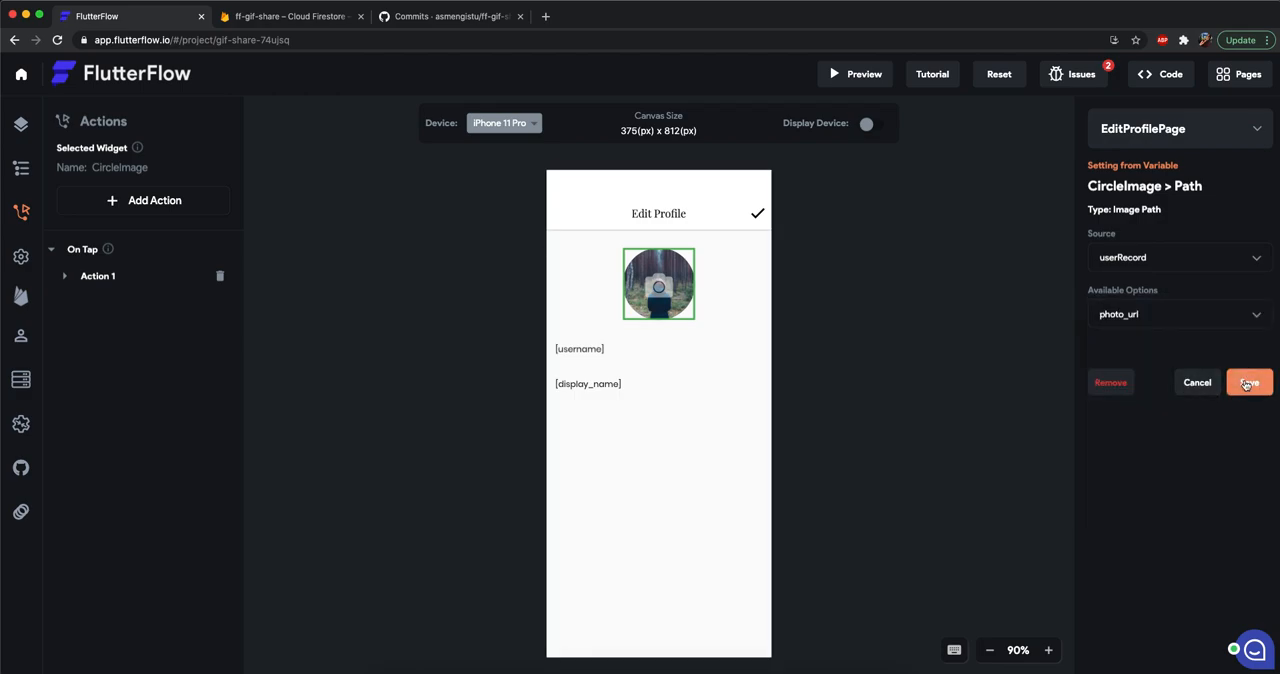
click(1168, 254)
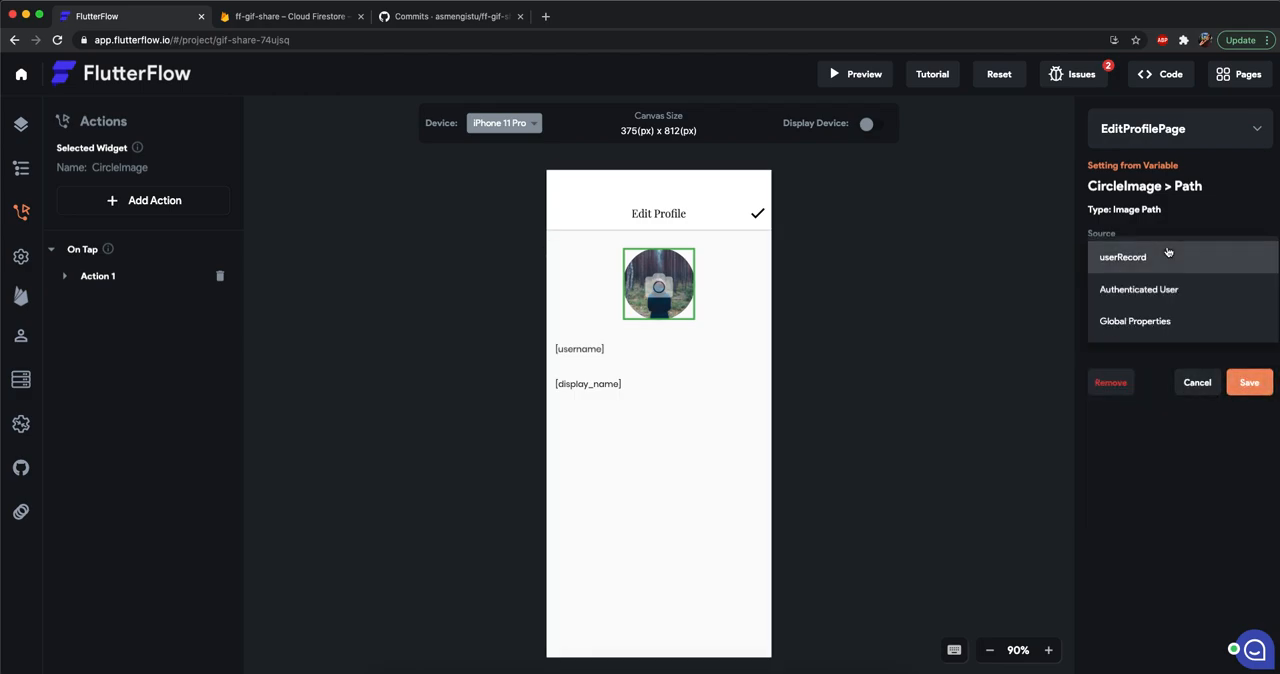
click(1217, 220)
click(1251, 390)
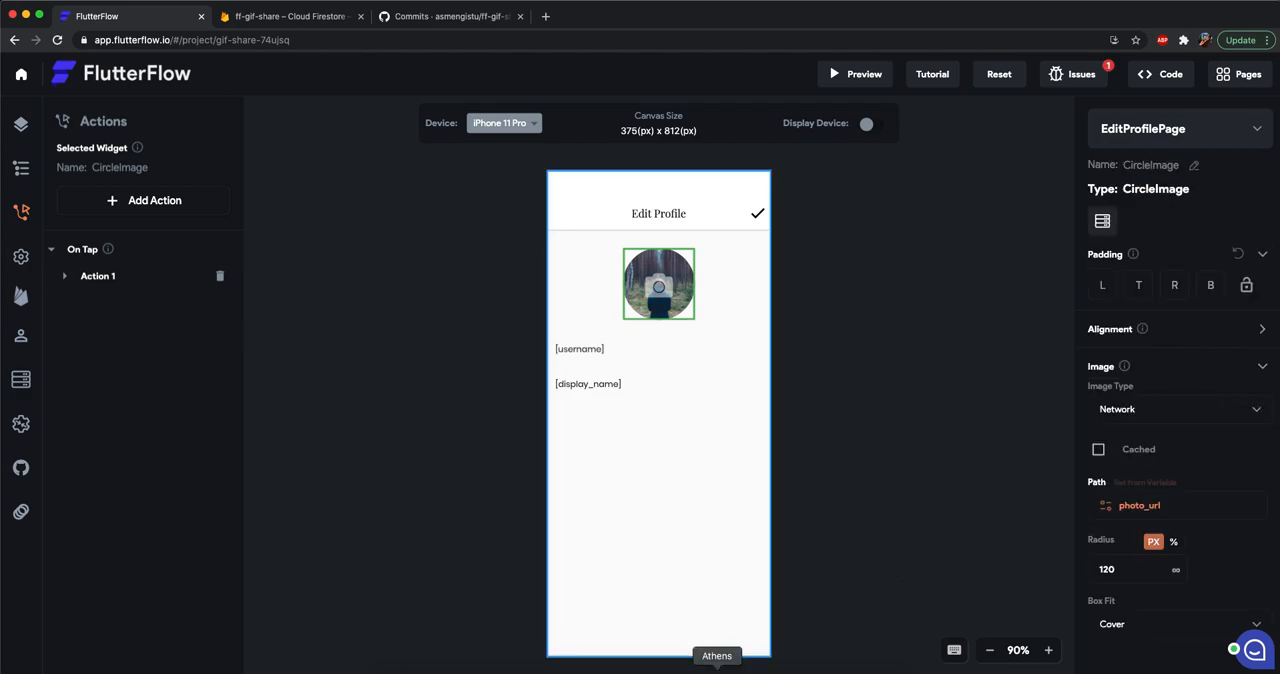
In the Android emulator, leave Edit Profile and review the profile page and the GifShare Feed posts.
click(787, 668)
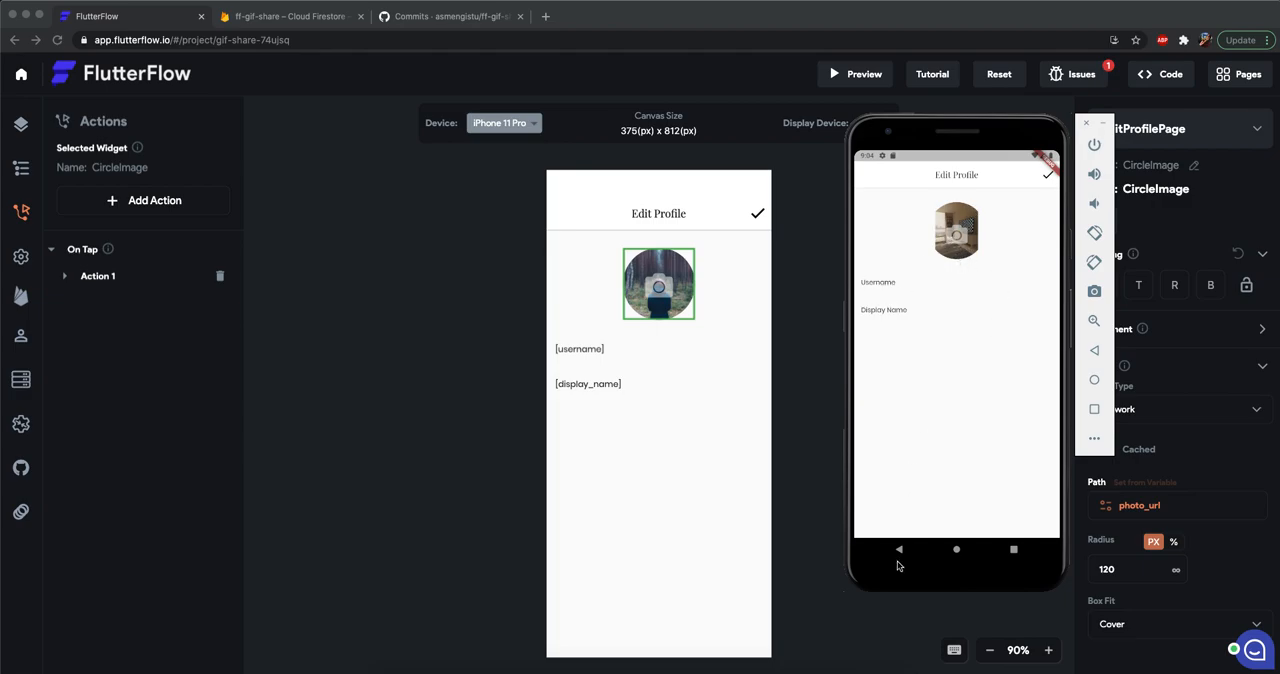
click(899, 551)
click(905, 552)
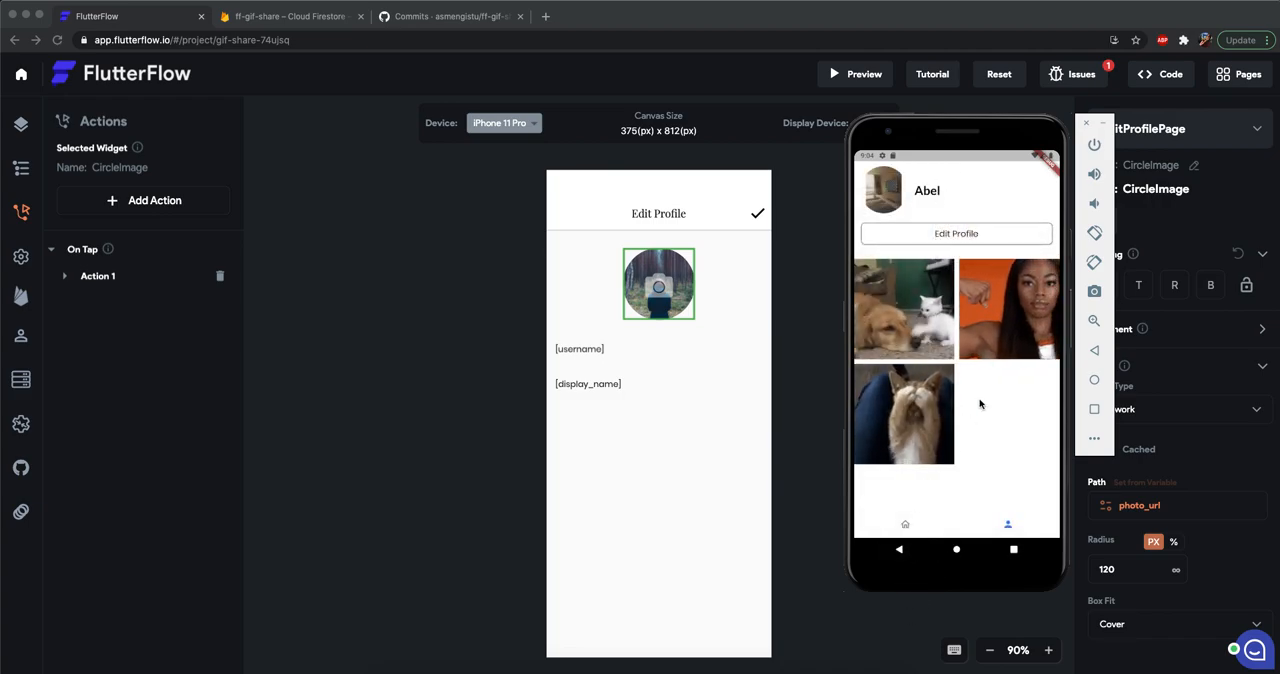
click(900, 528)
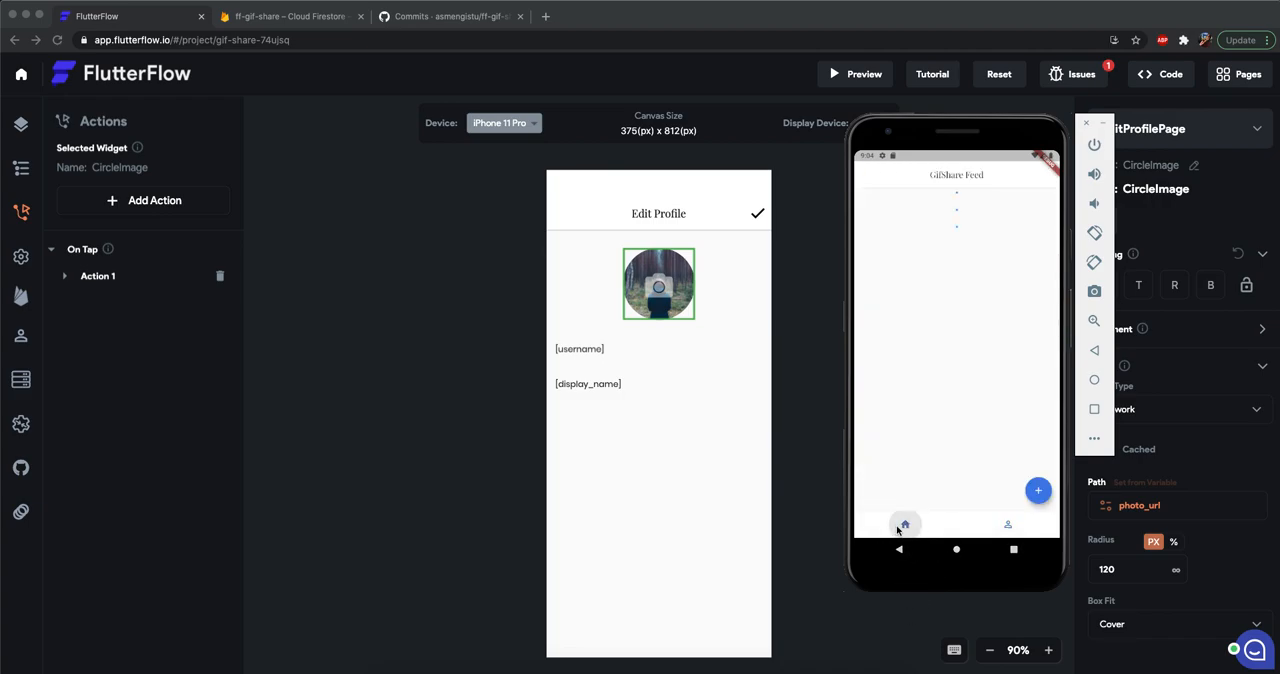
click(1008, 527)
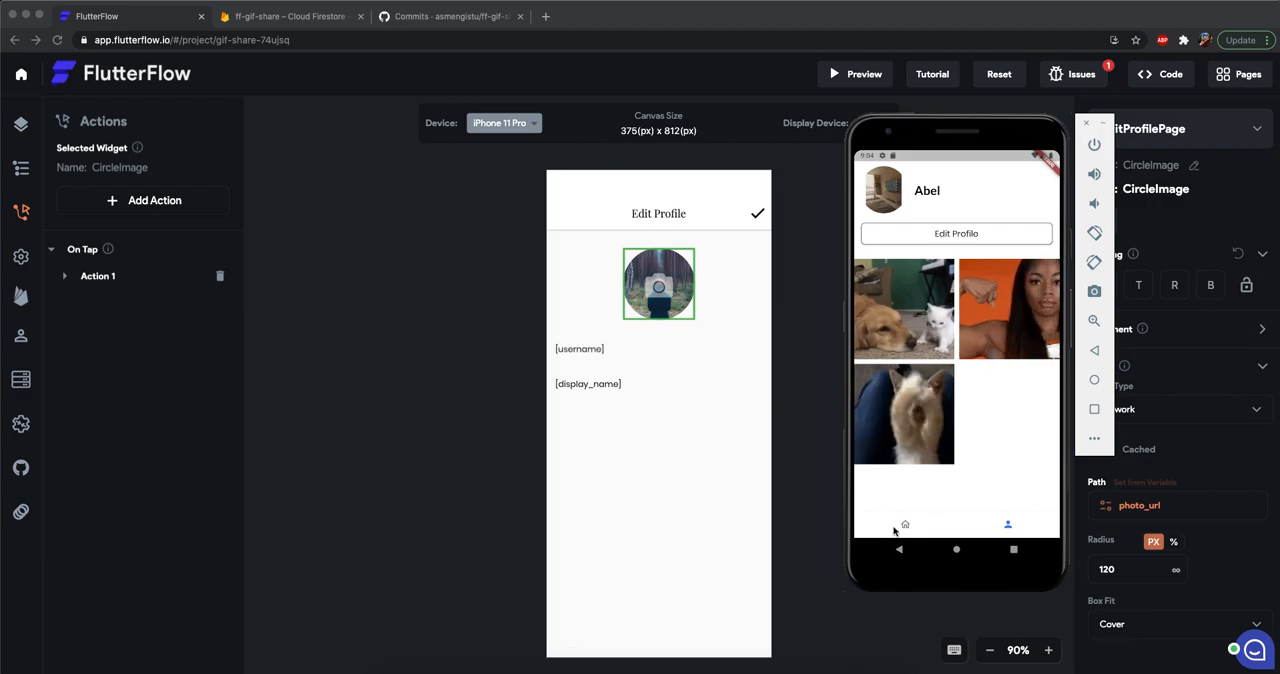
click(901, 526)
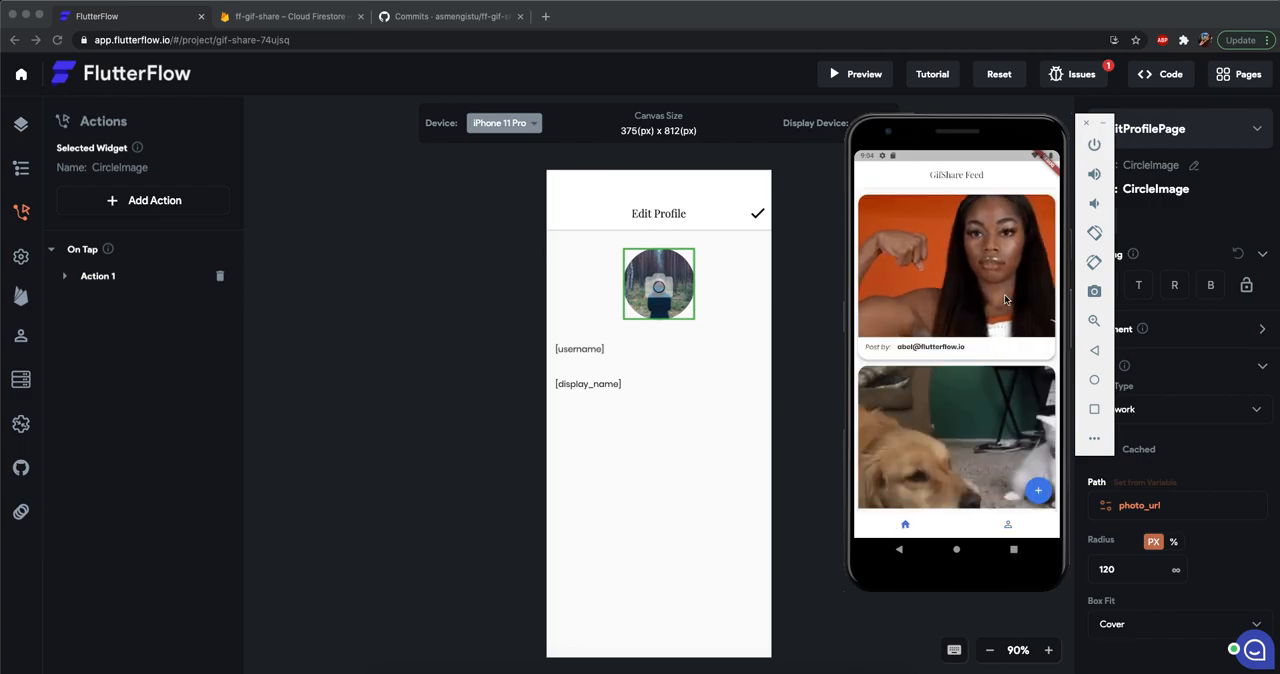
scroll(985, 363, down, 2)
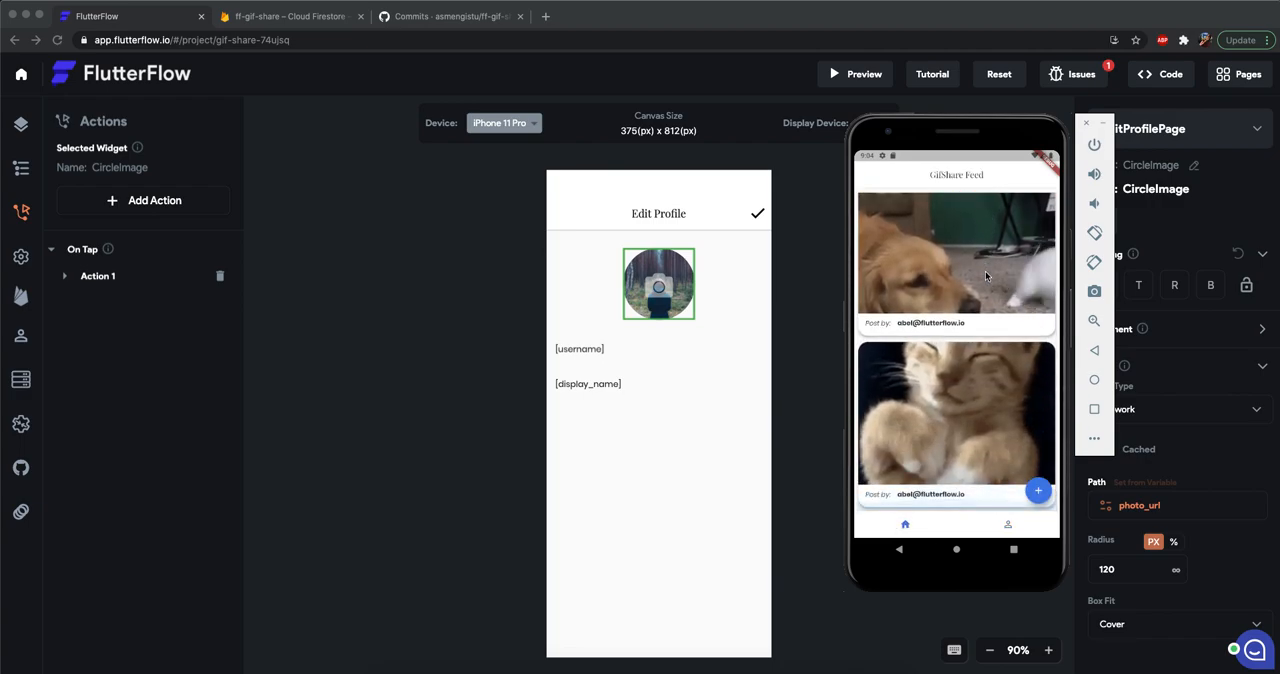
scroll(985, 271, up, 2)
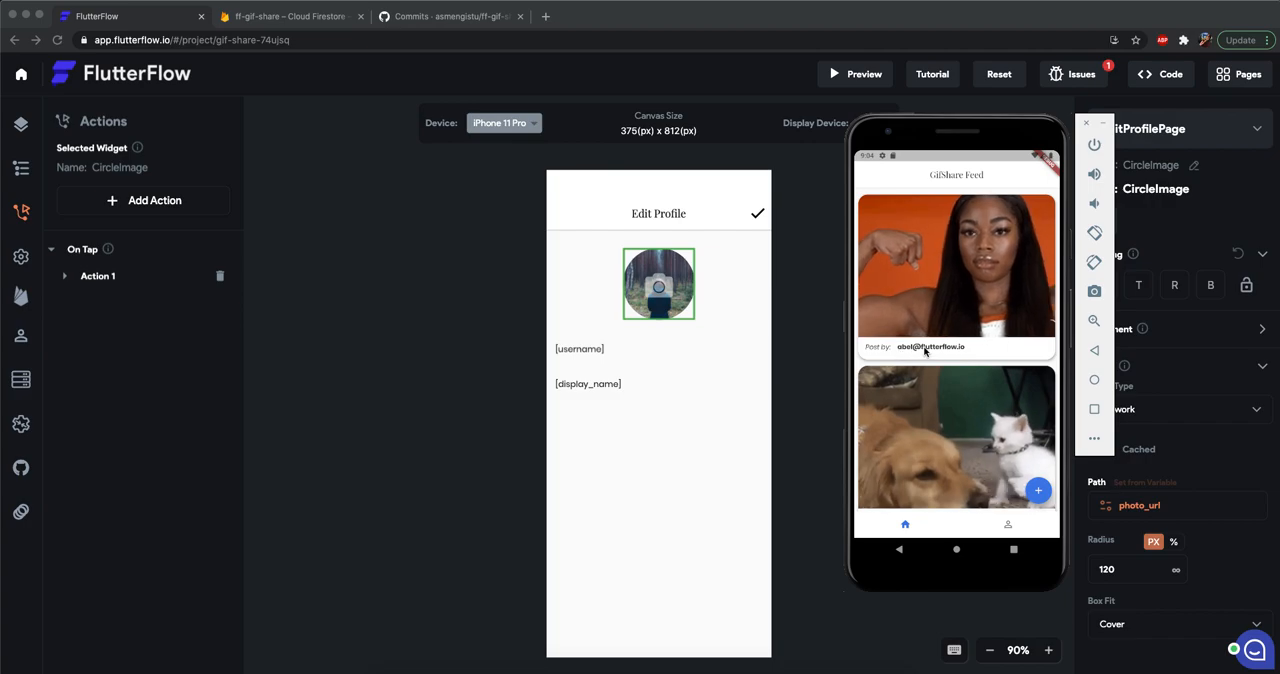
Back in FlutterFlow, open HomePage and add an IconButton at the right end of the GifShare Feed app bar.
click(336, 302)
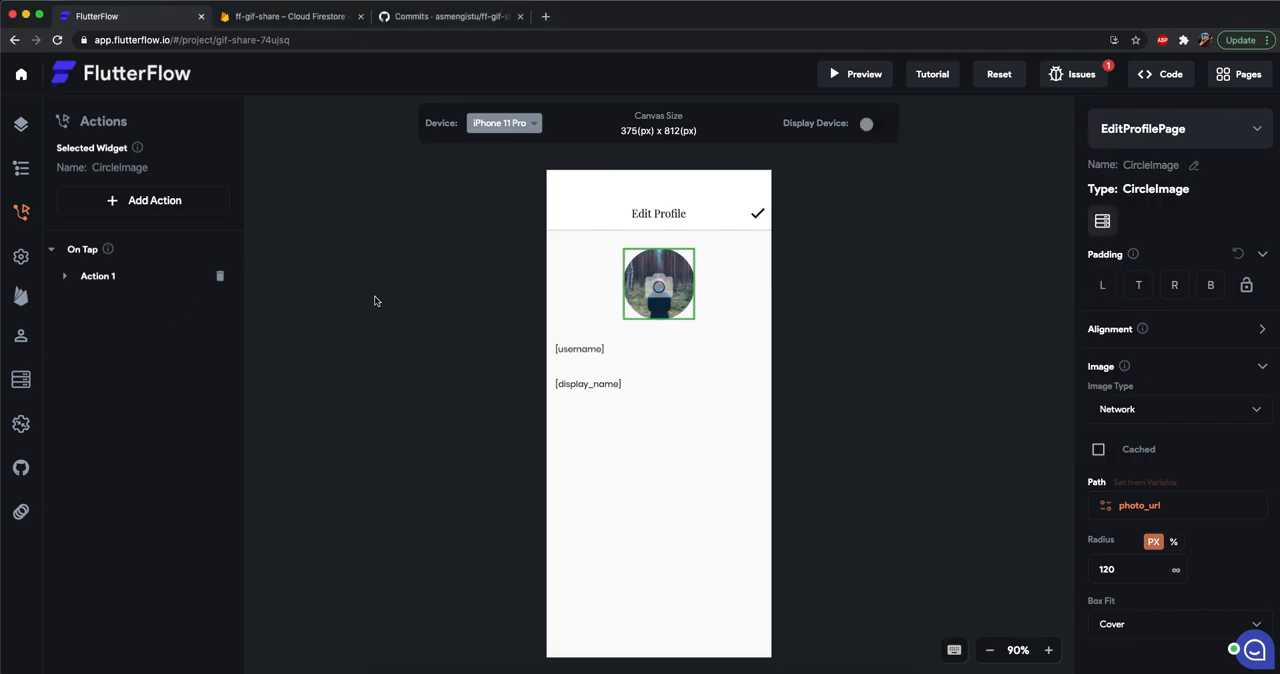
click(21, 124)
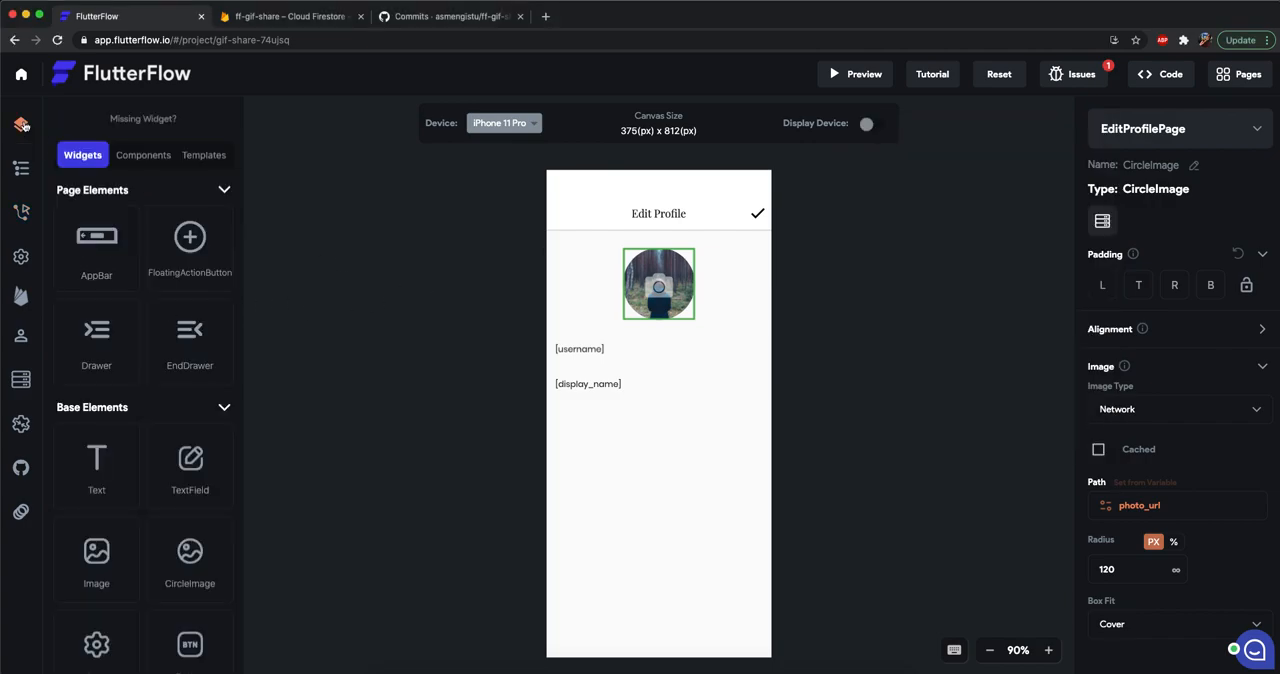
click(844, 248)
click(1190, 123)
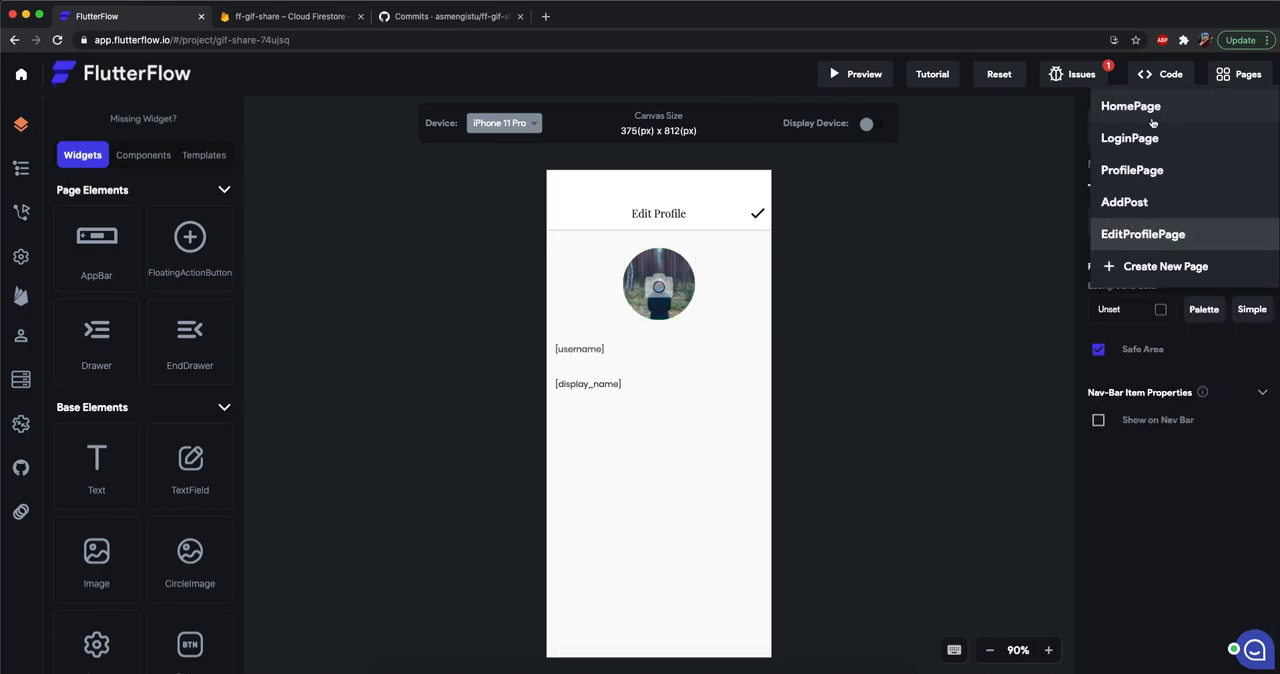
click(1150, 105)
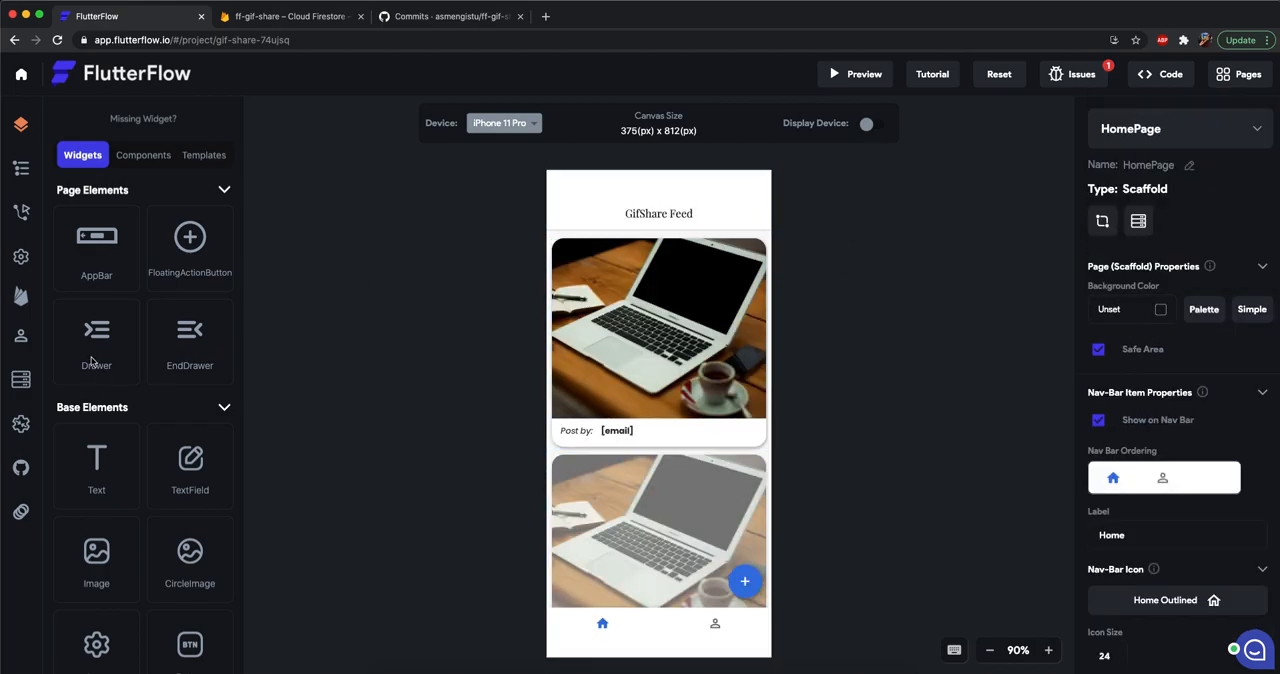
scroll(170, 497, down, 4)
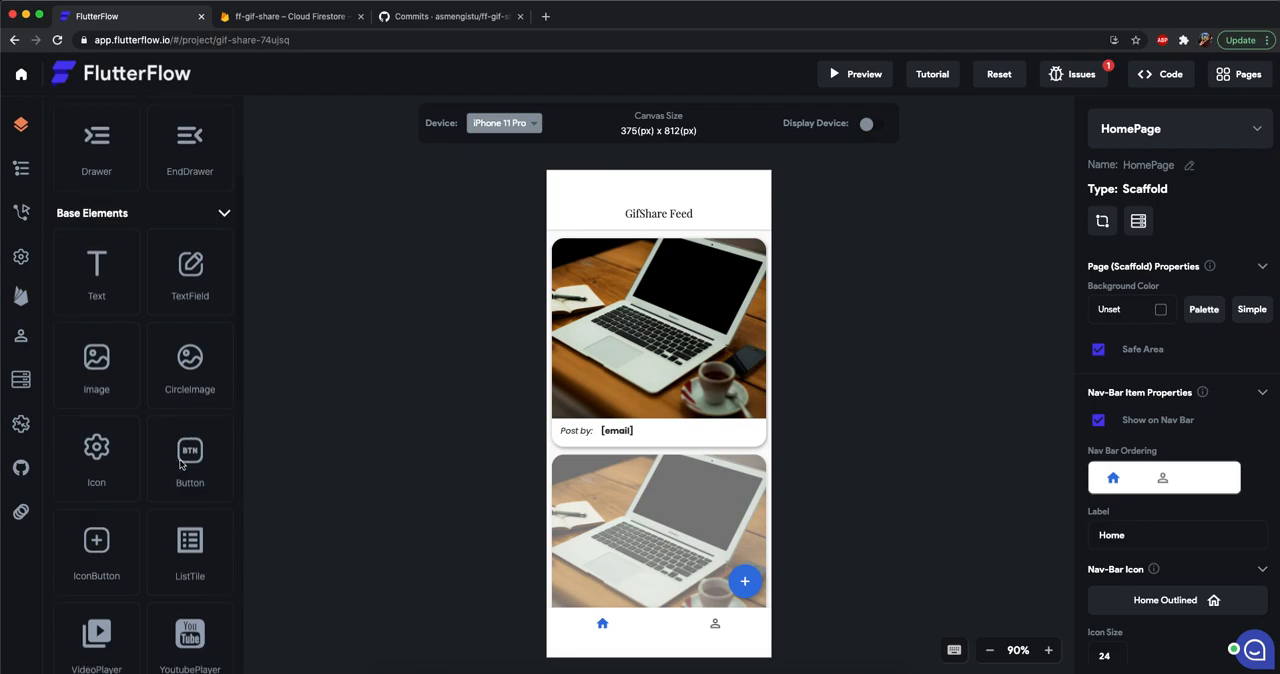
scroll(176, 466, down, 3)
drag(73, 414, 788, 233)
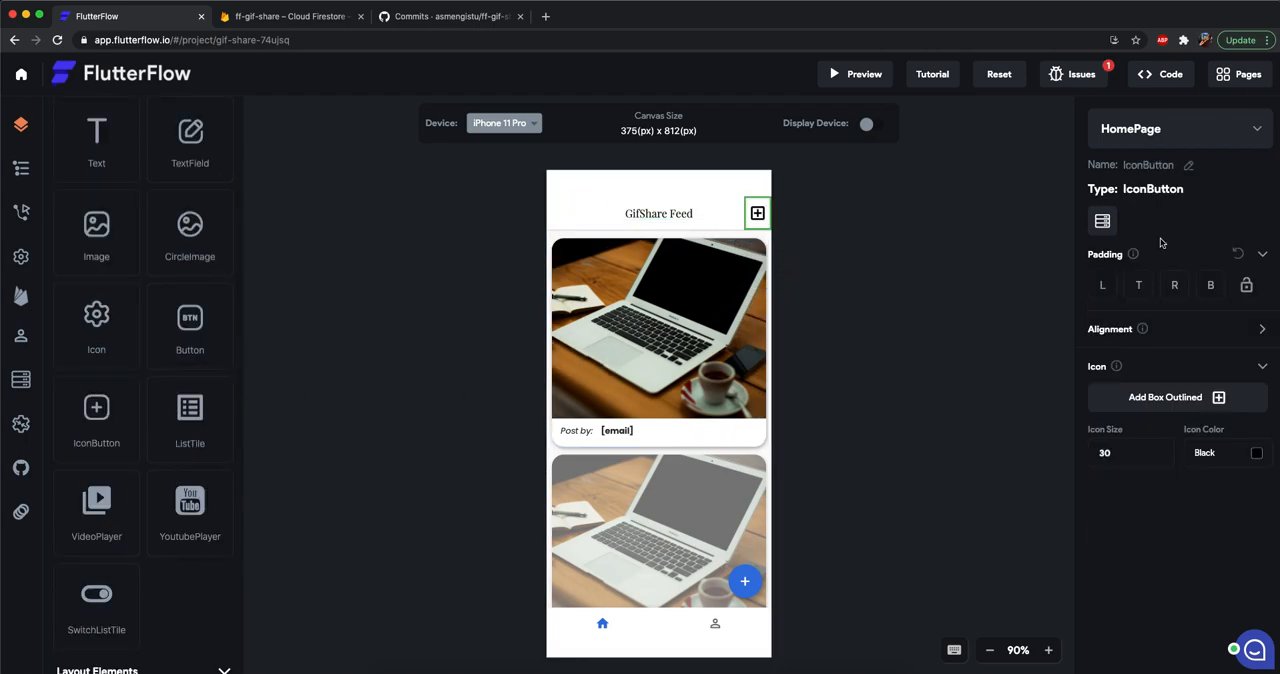
Change the app bar IconButton's icon to the Material Logout icon.
click(1195, 406)
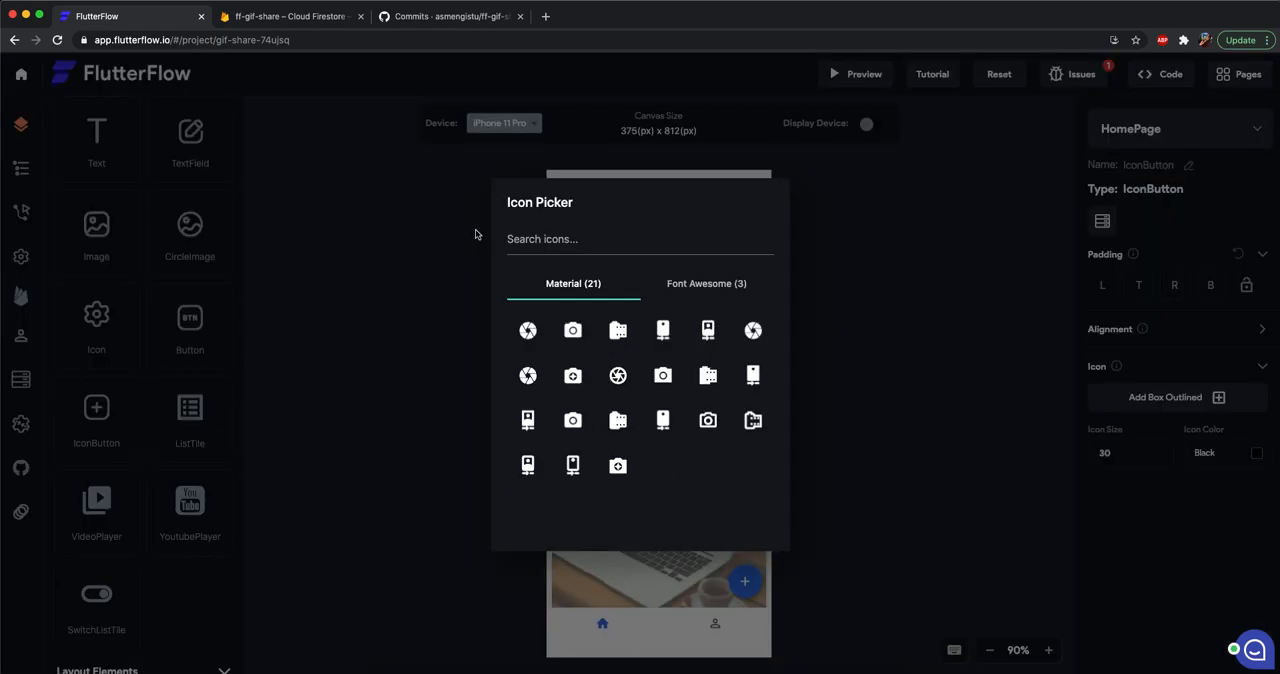
click(586, 236)
text(Logout)
click(694, 286)
click(583, 290)
click(531, 339)
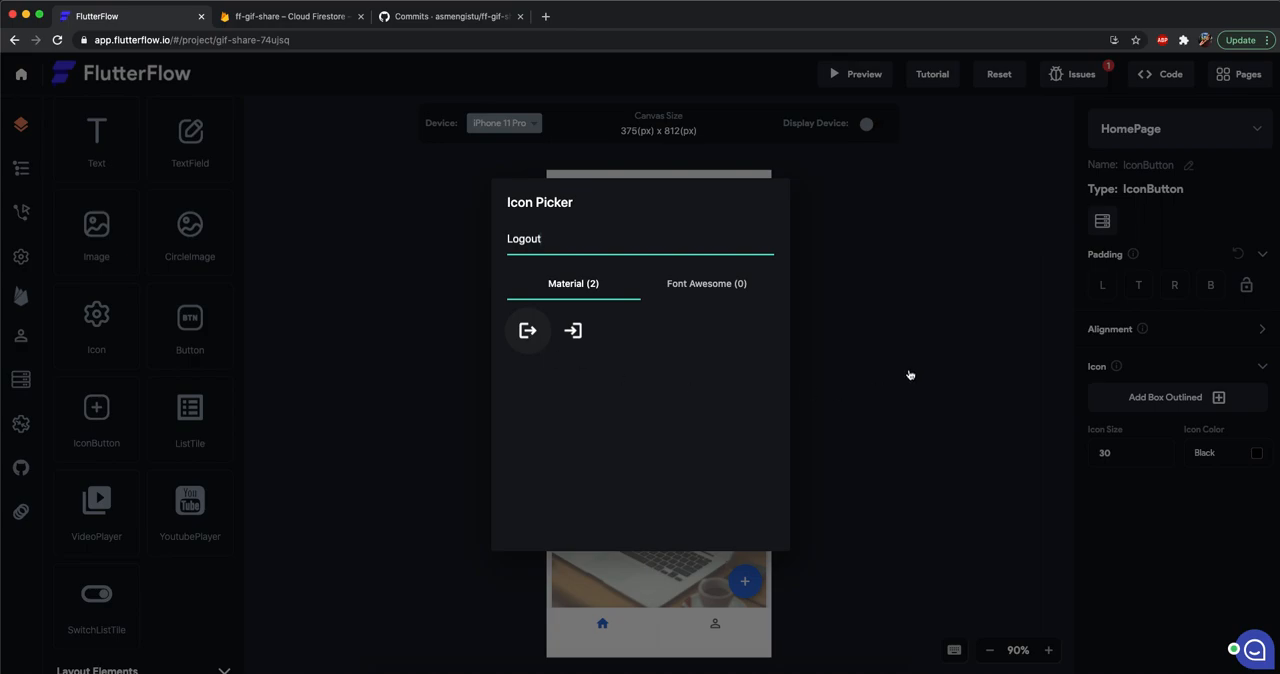
click(781, 208)
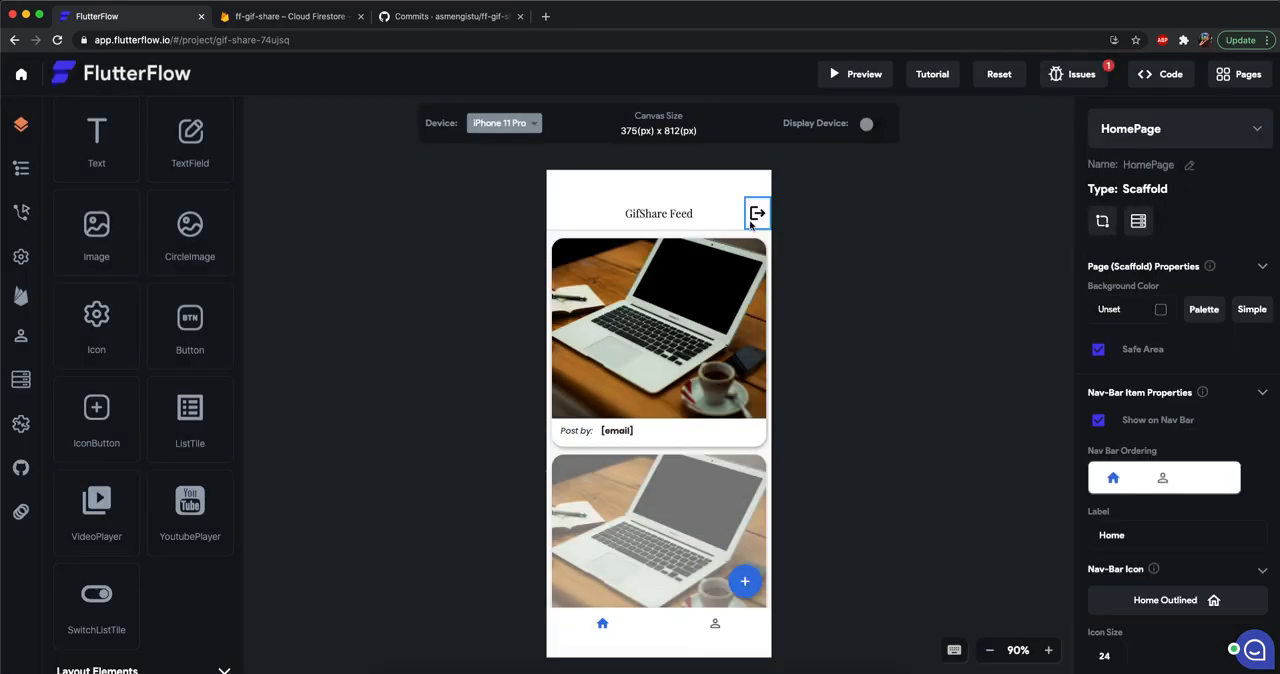
Add an On Tap action to the logout IconButton with type Authentication and Logout as the authentication action.
click(757, 213)
click(21, 211)
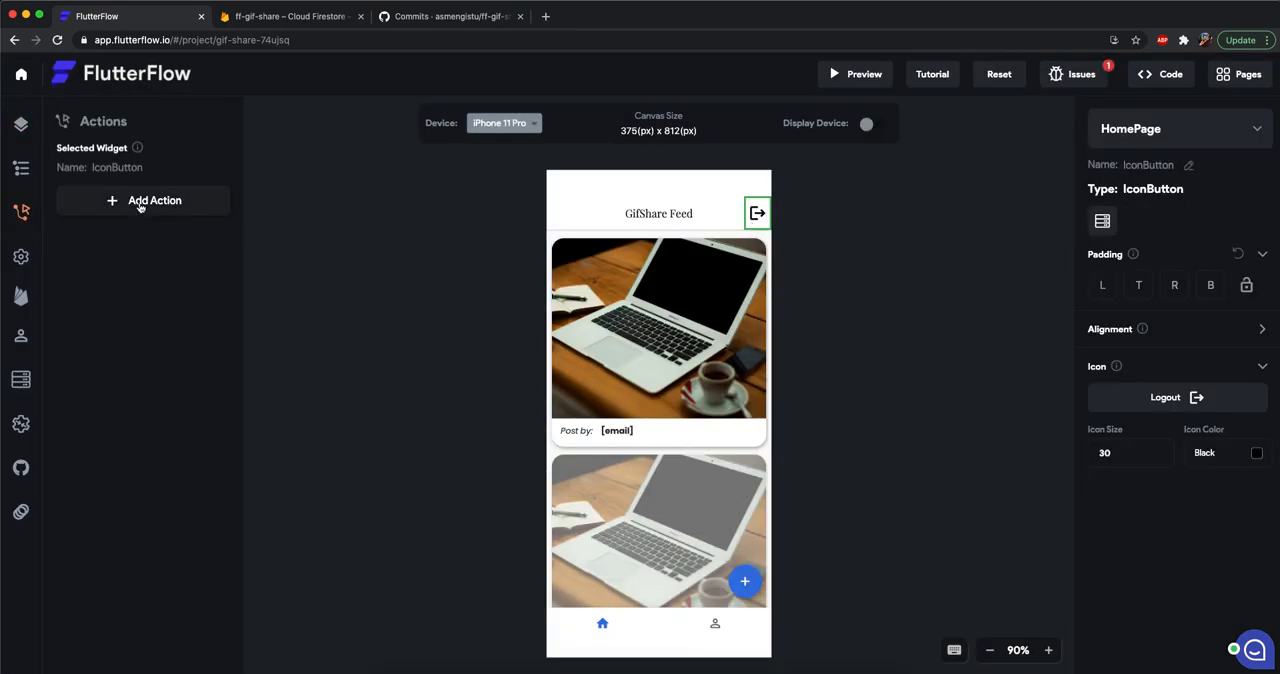
click(134, 203)
click(128, 233)
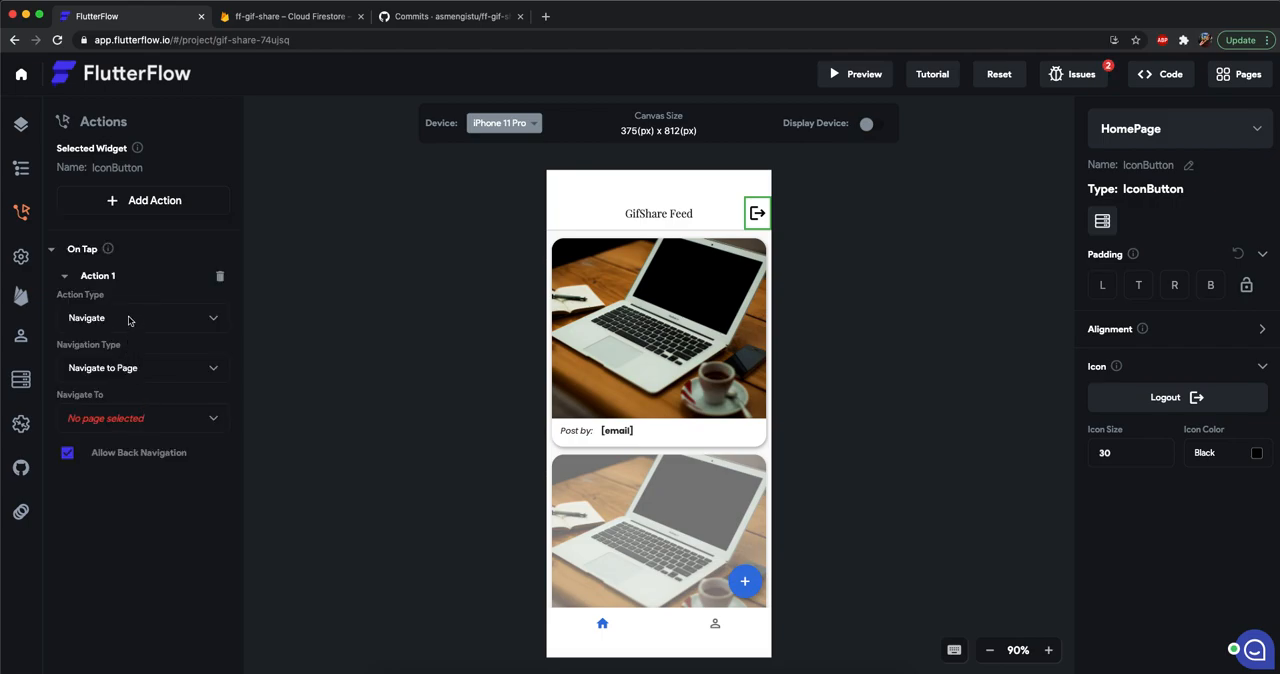
click(128, 320)
click(112, 385)
click(122, 377)
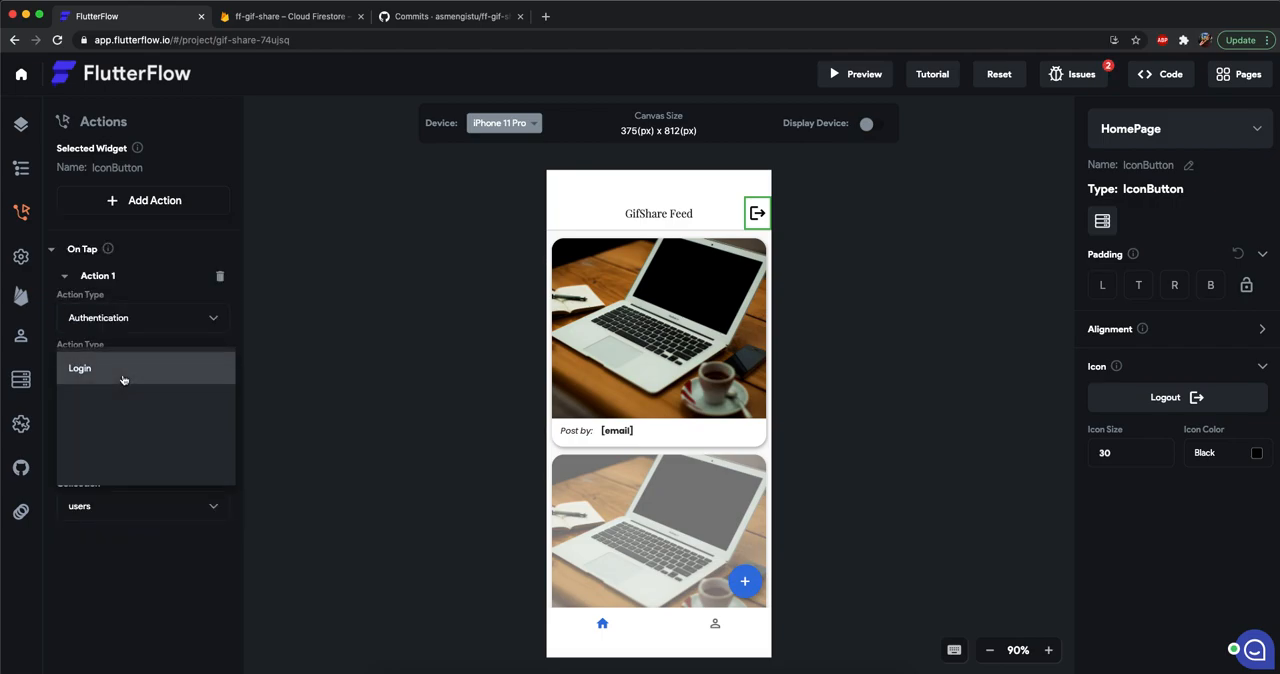
click(132, 430)
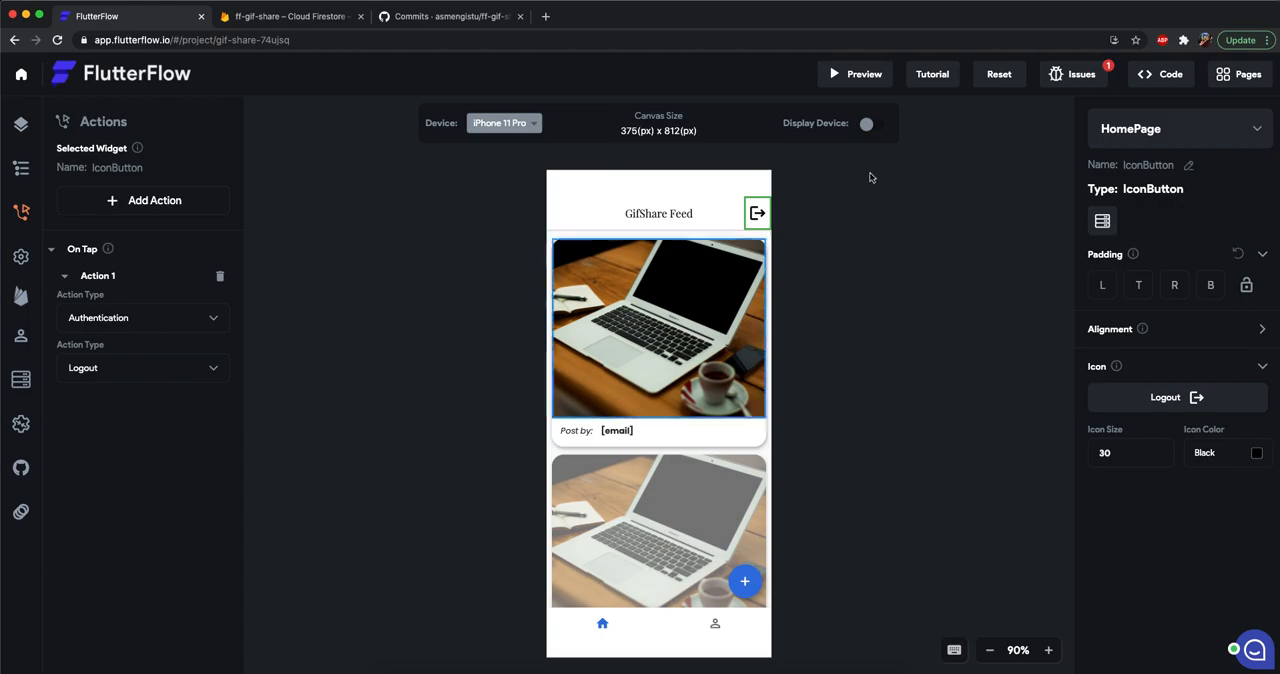
click(958, 226)
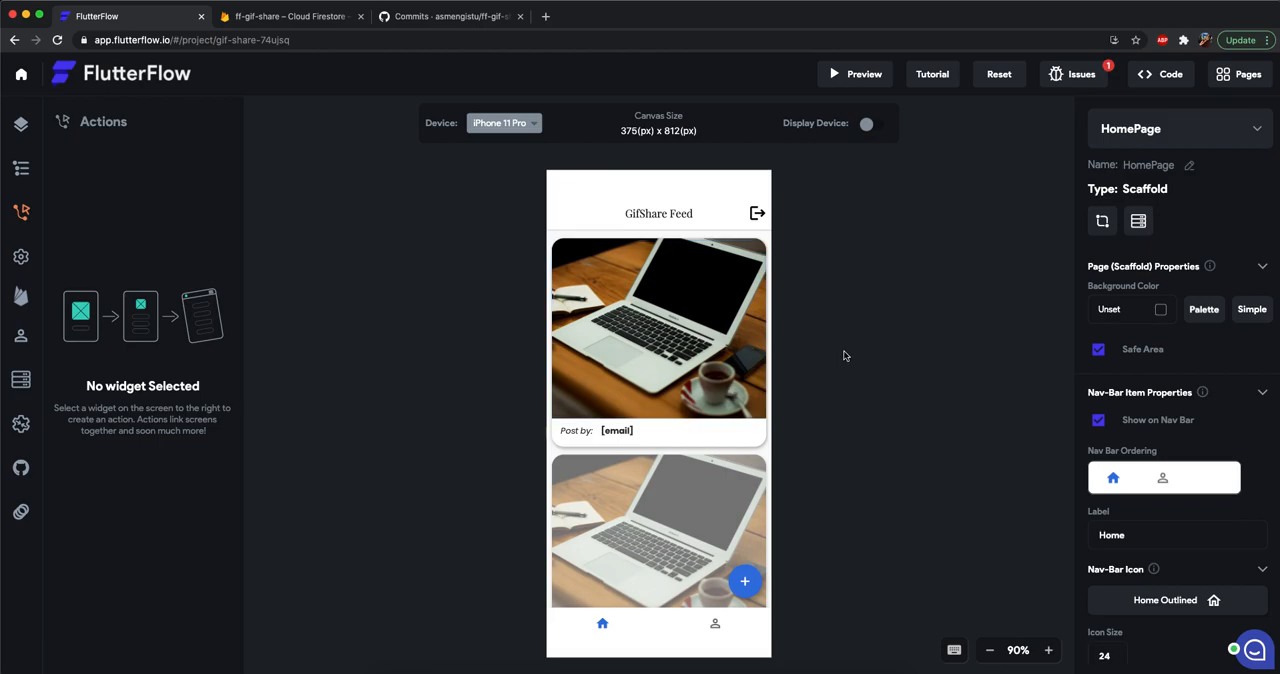
scroll(711, 483, down, 3)
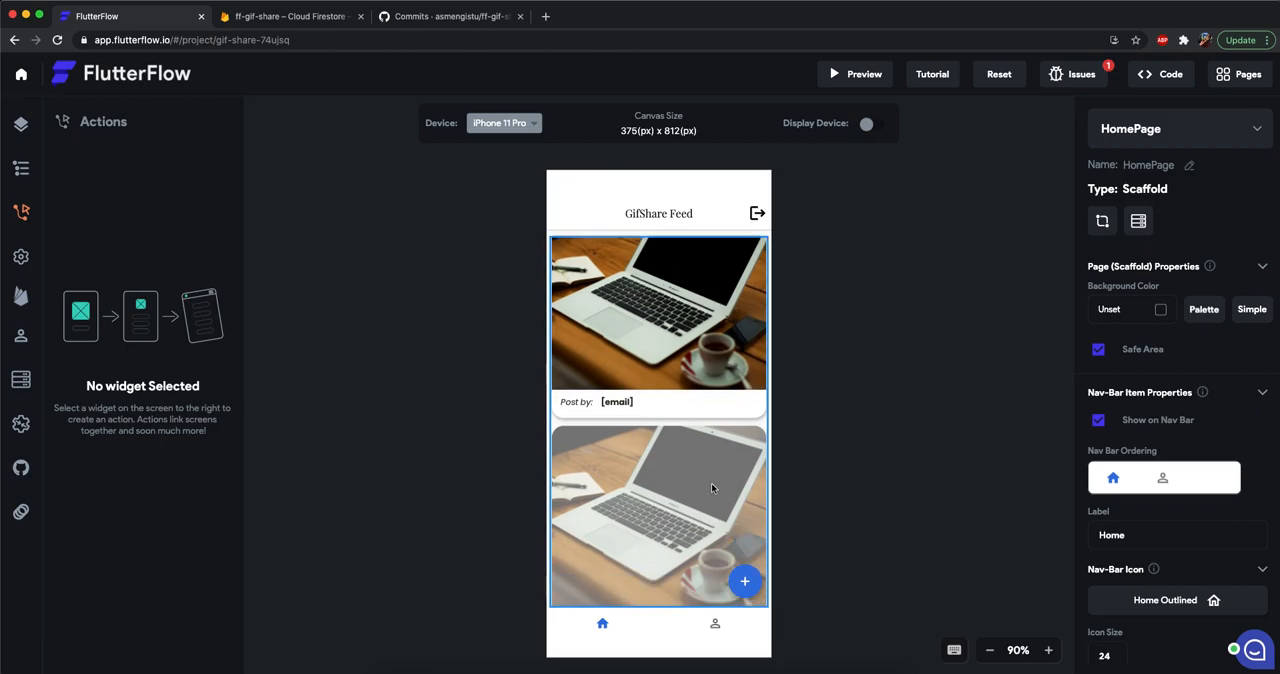
scroll(717, 463, up, 3)
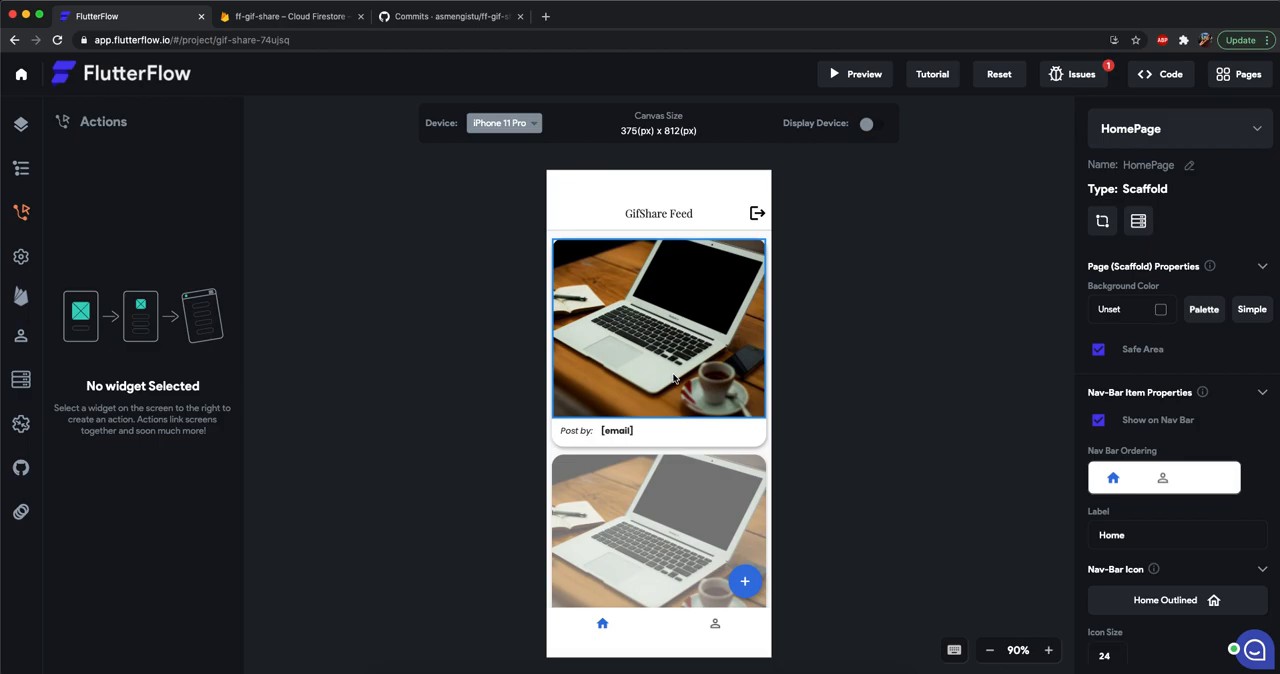
click(20, 127)
click(697, 327)
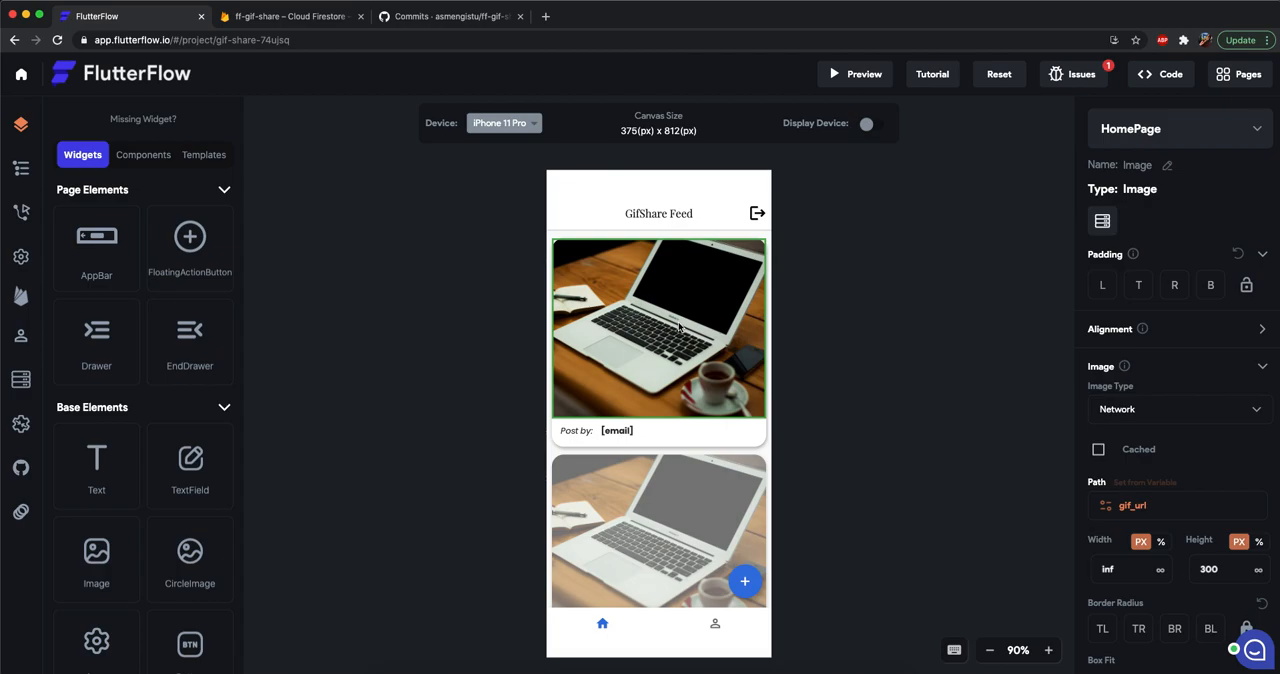
Add a liked_by field to the posts collection as a List of Record References to Users.
click(21, 380)
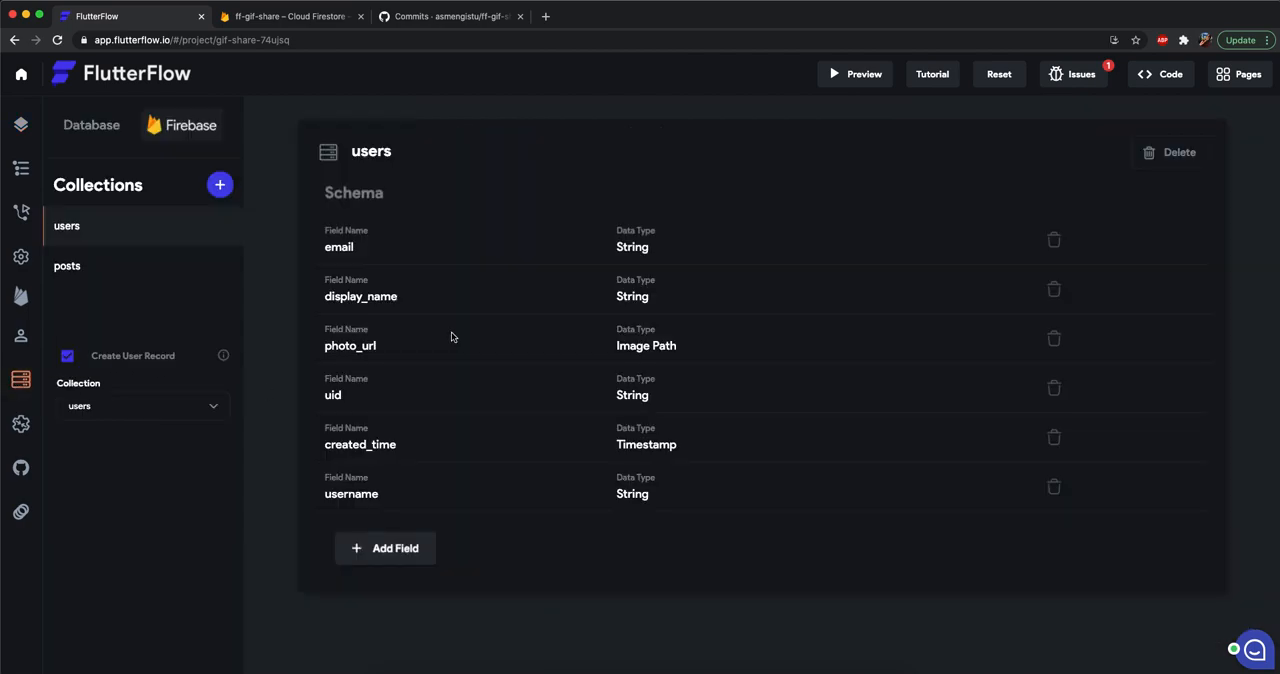
click(86, 266)
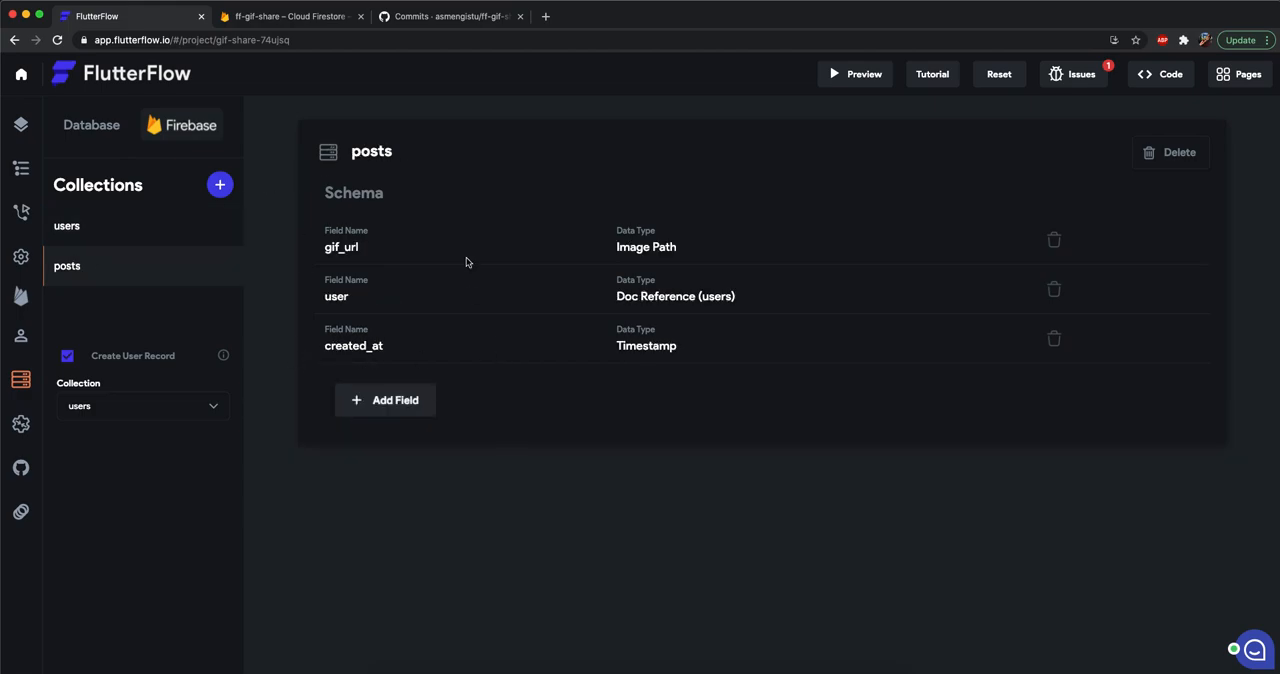
click(372, 410)
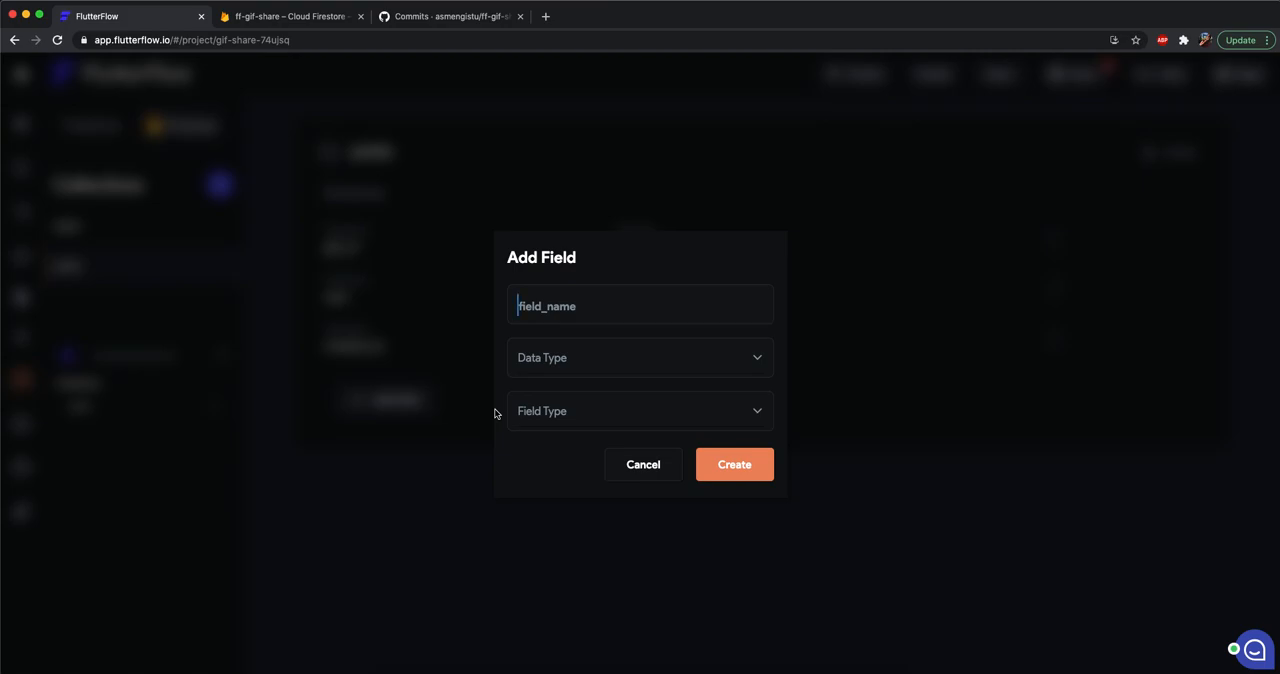
text(liked_by)
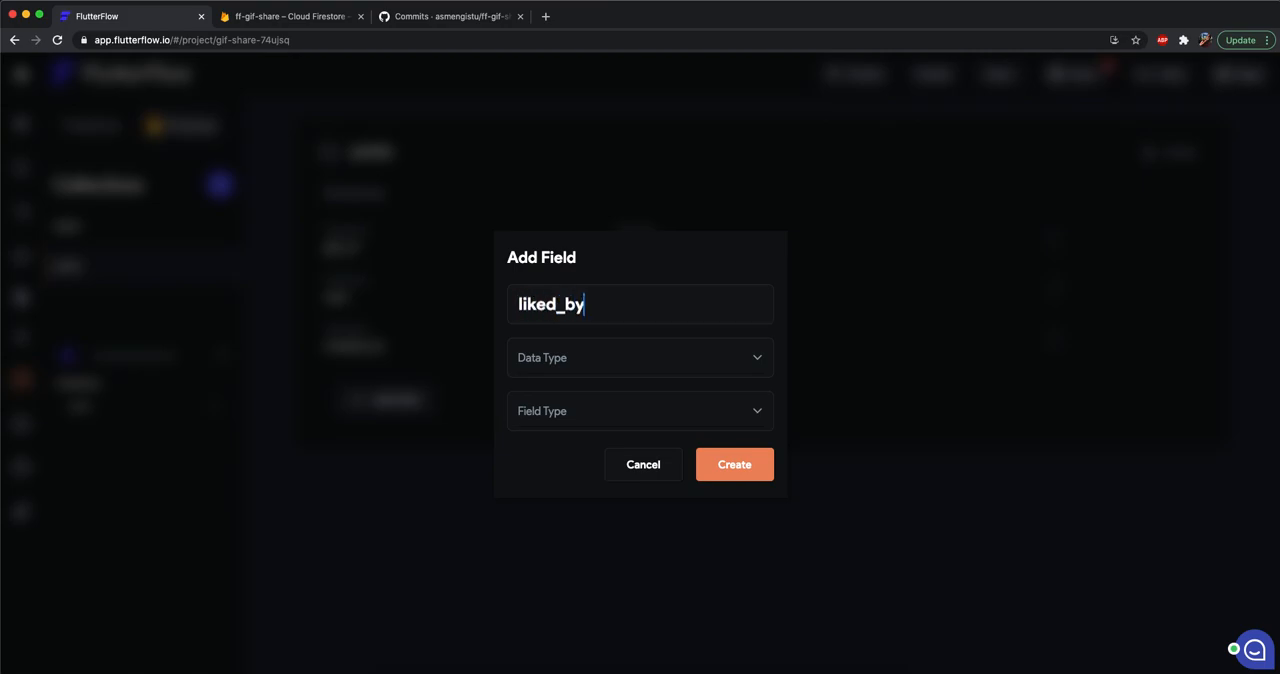
click(590, 361)
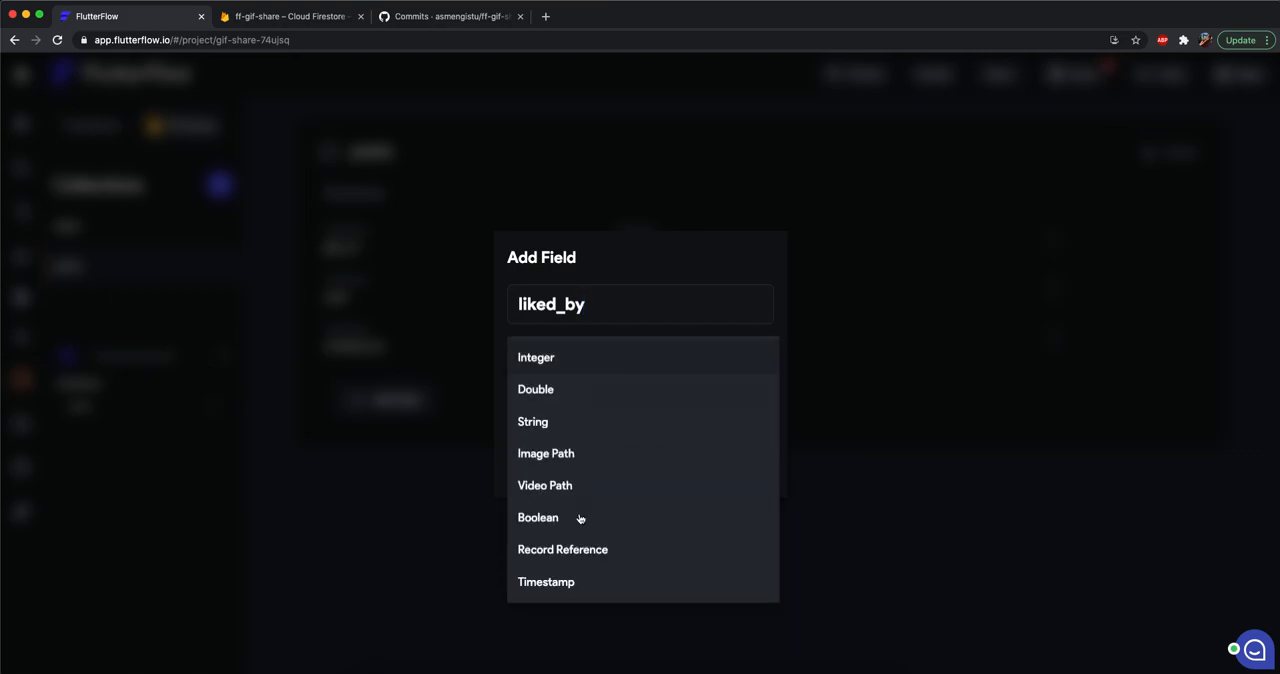
click(563, 548)
click(575, 397)
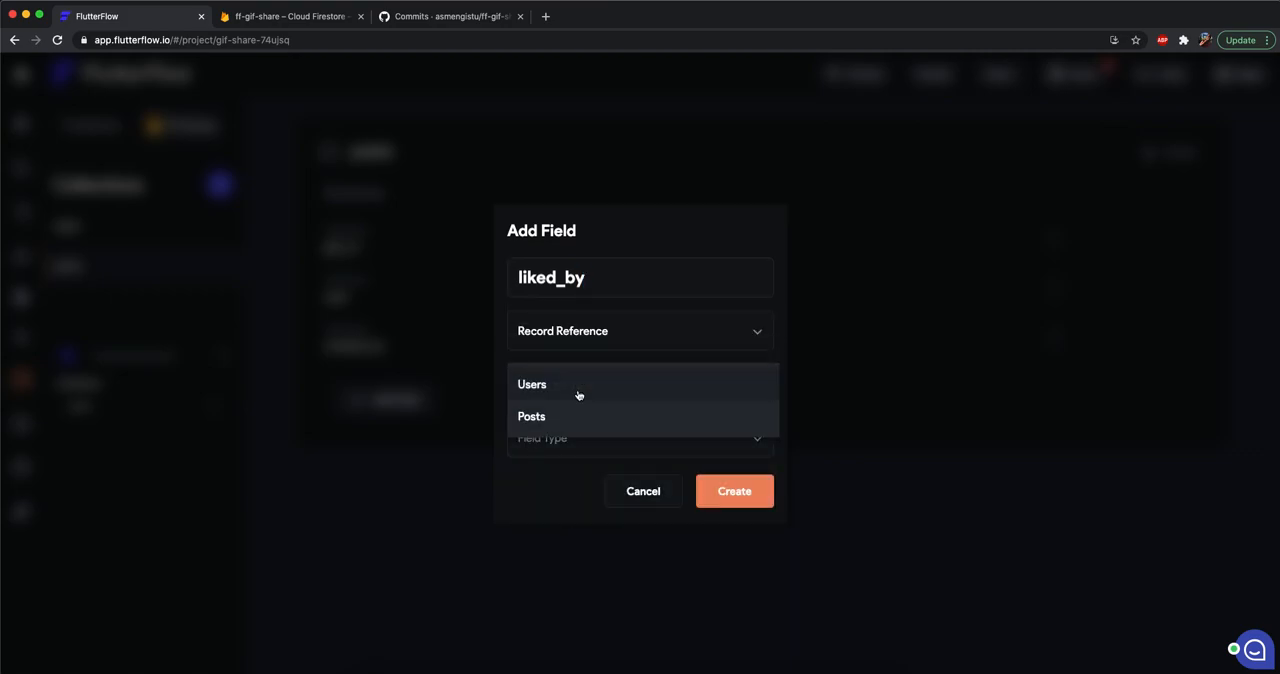
click(577, 394)
click(557, 440)
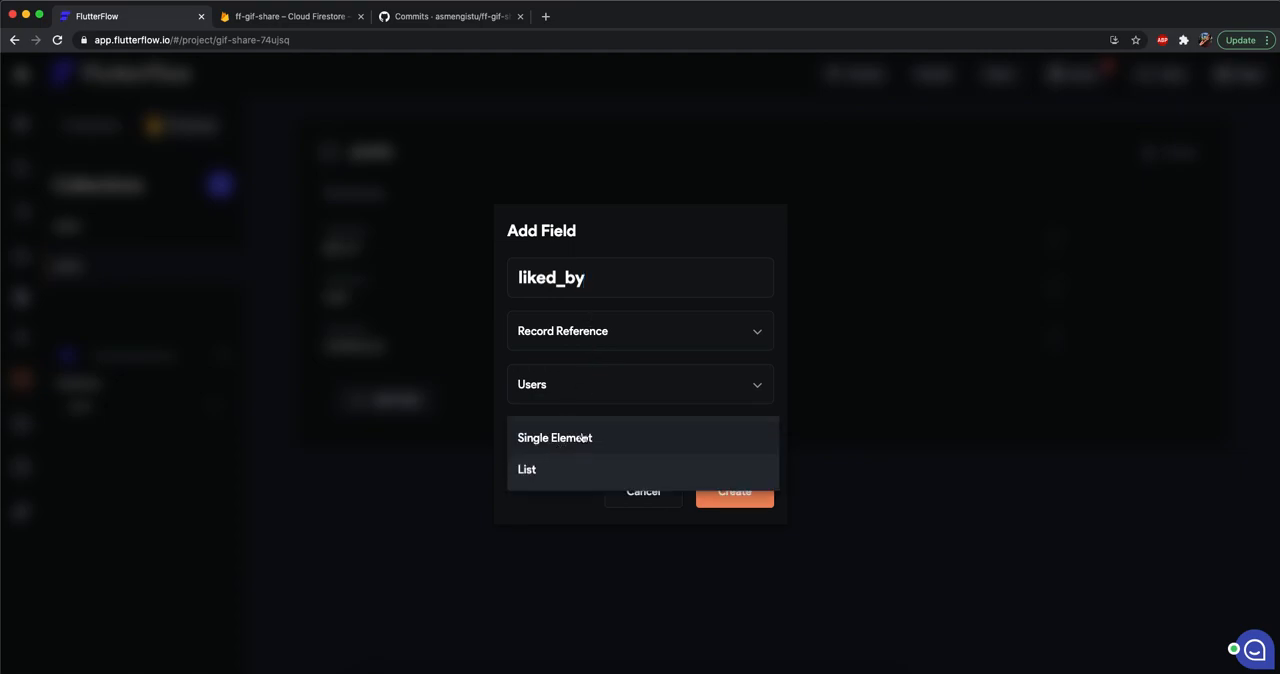
click(547, 470)
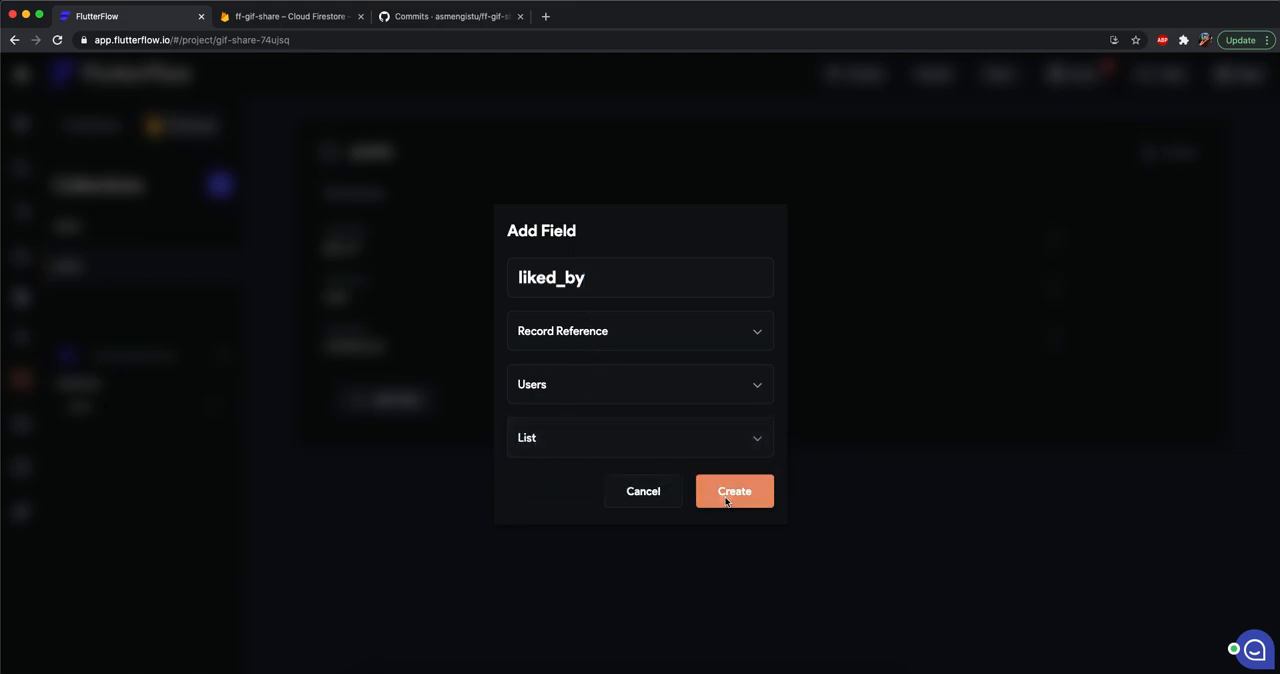
click(725, 497)
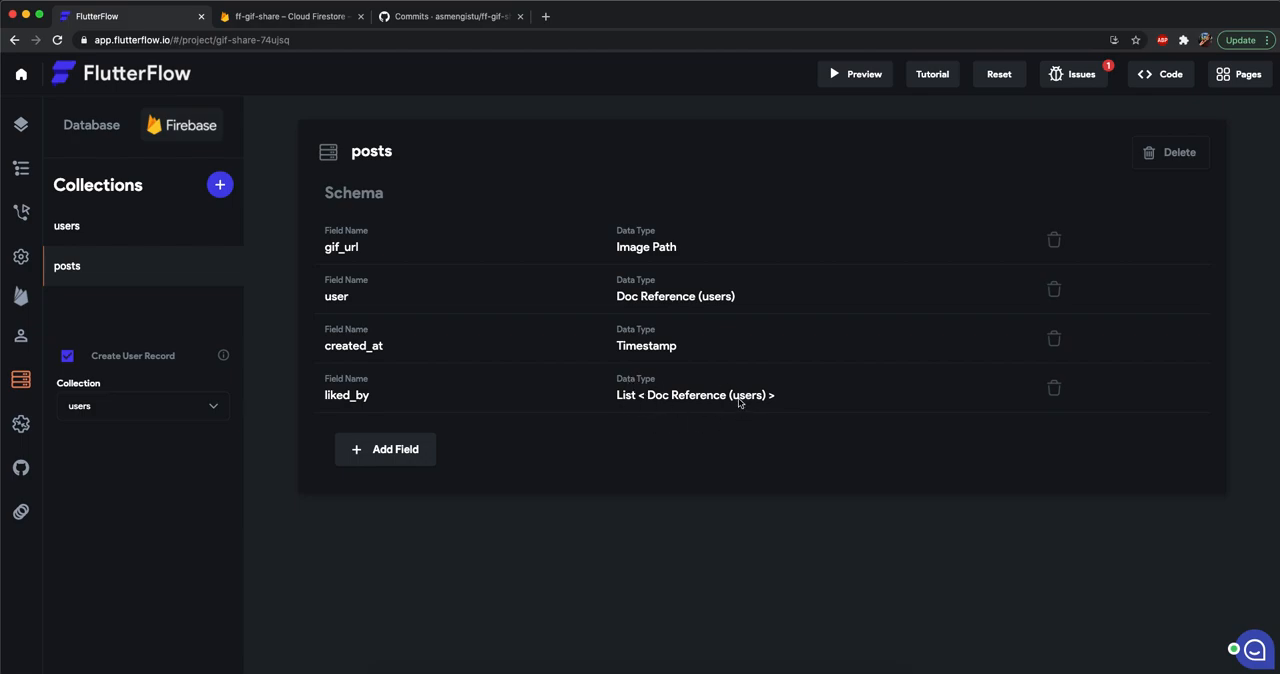
Review the posts collection schema for the liked_by field's data type.
click(27, 125)
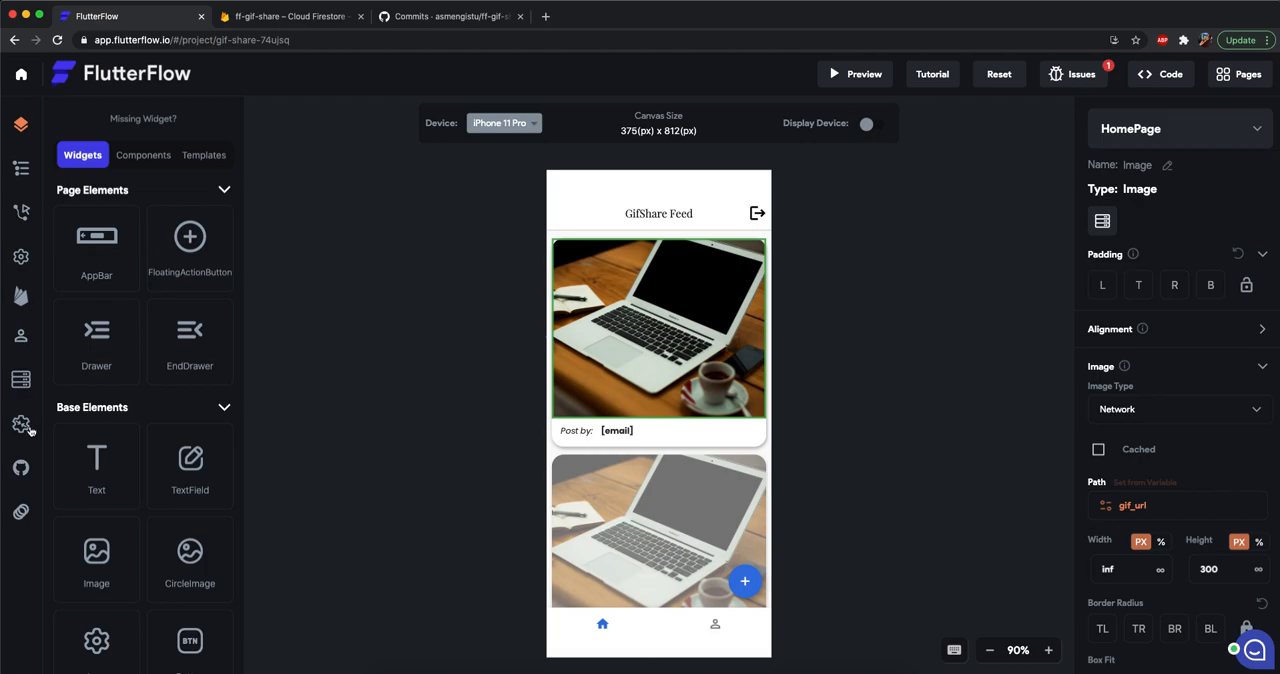
click(24, 382)
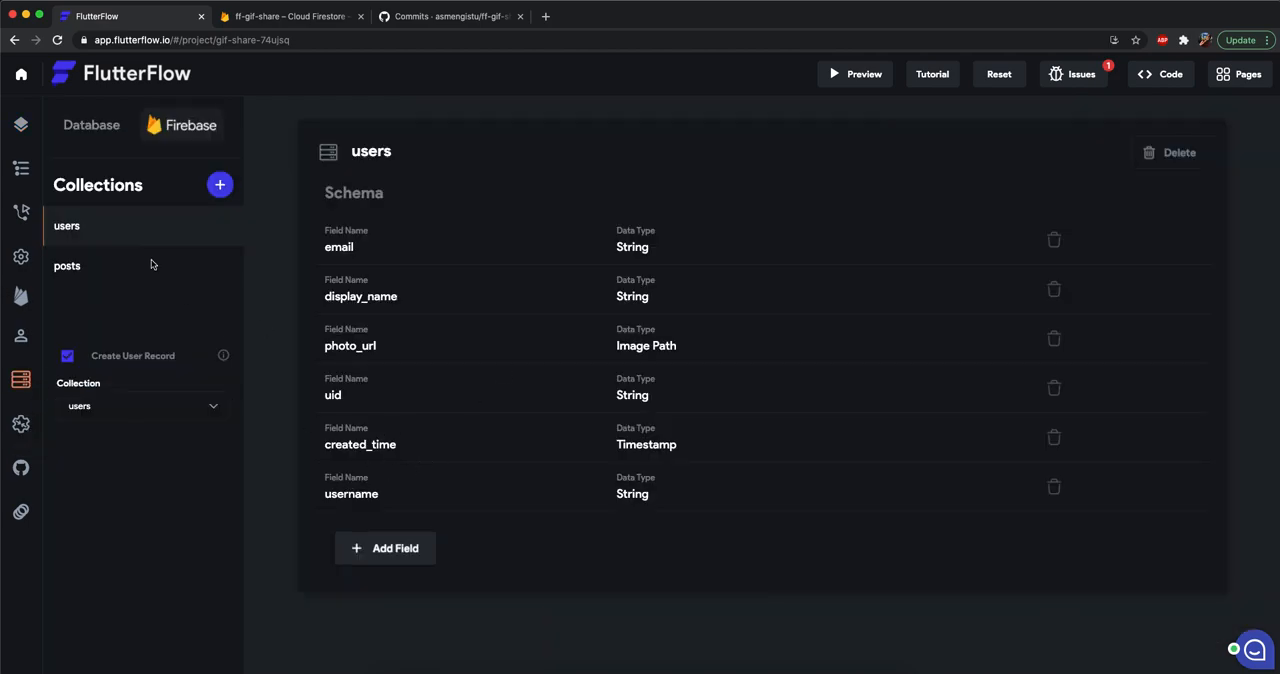
click(67, 266)
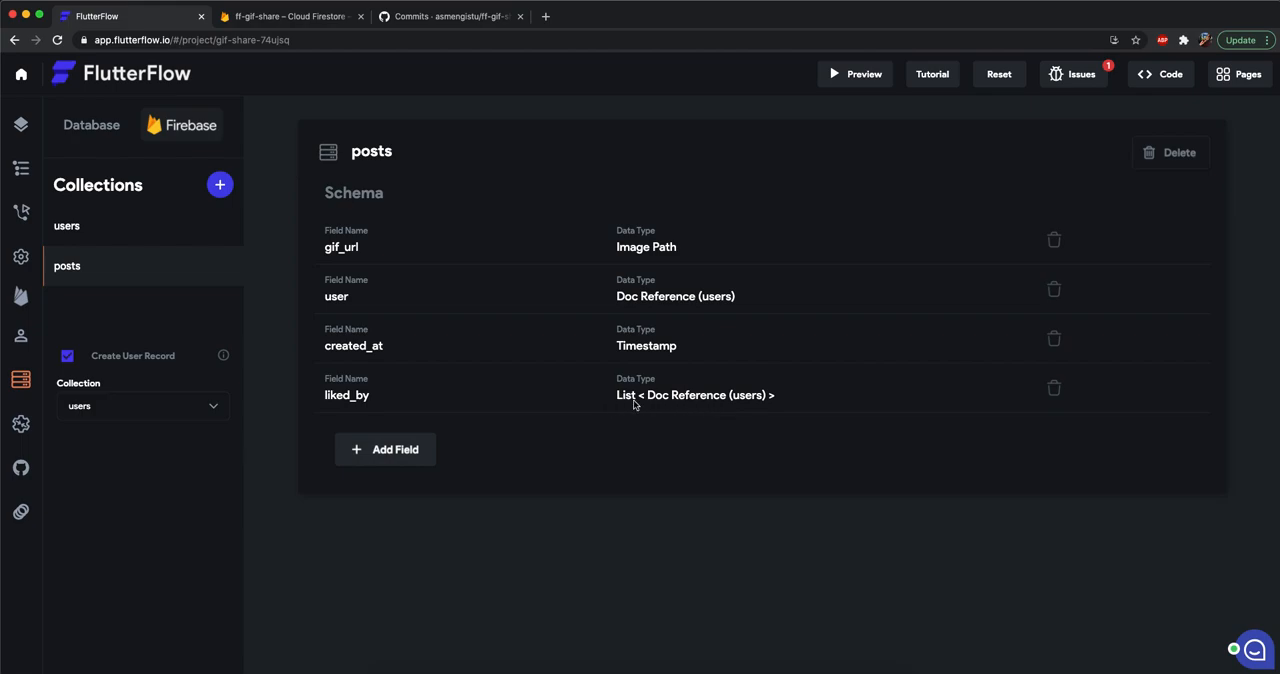
Add an On Double Tap action to the post image in HomePage's feed card.
click(20, 124)
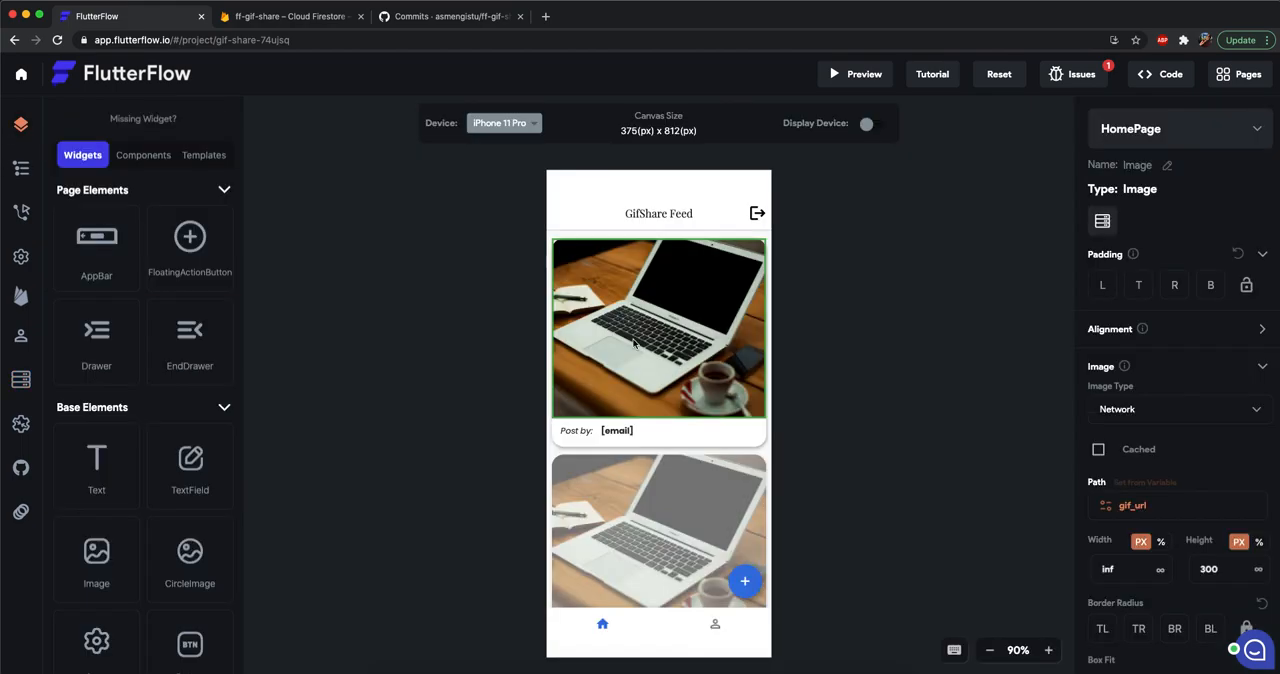
click(21, 211)
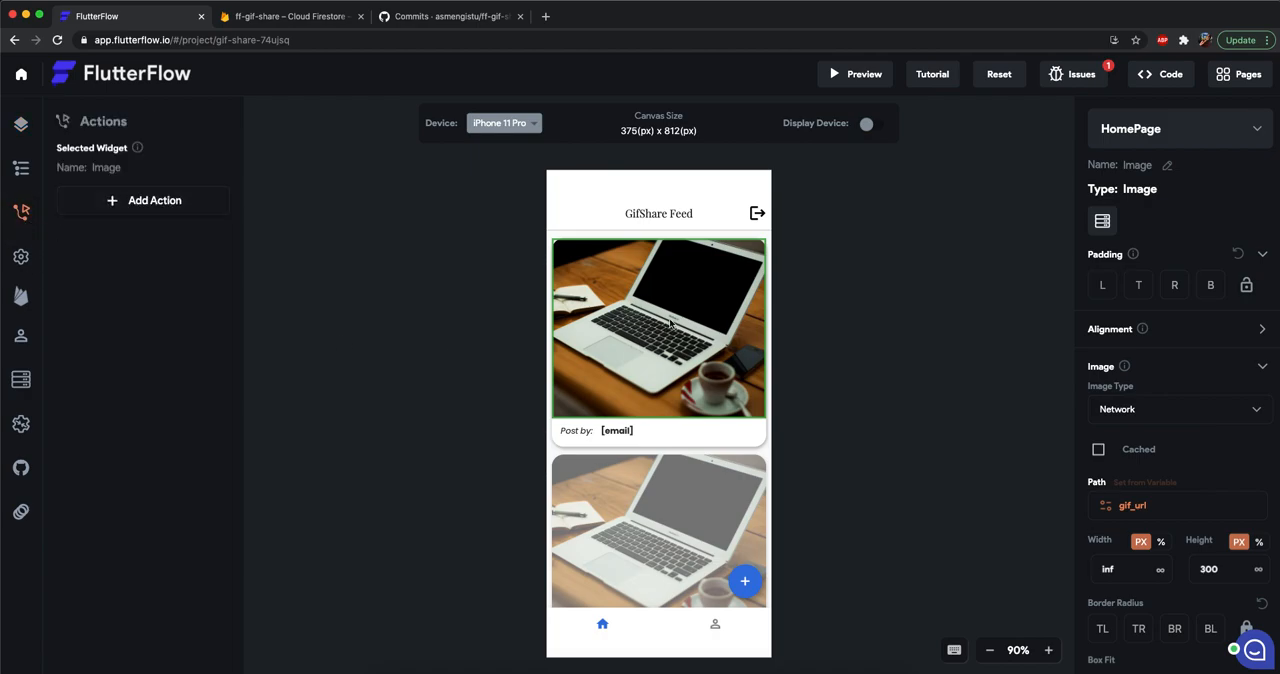
click(813, 431)
click(728, 372)
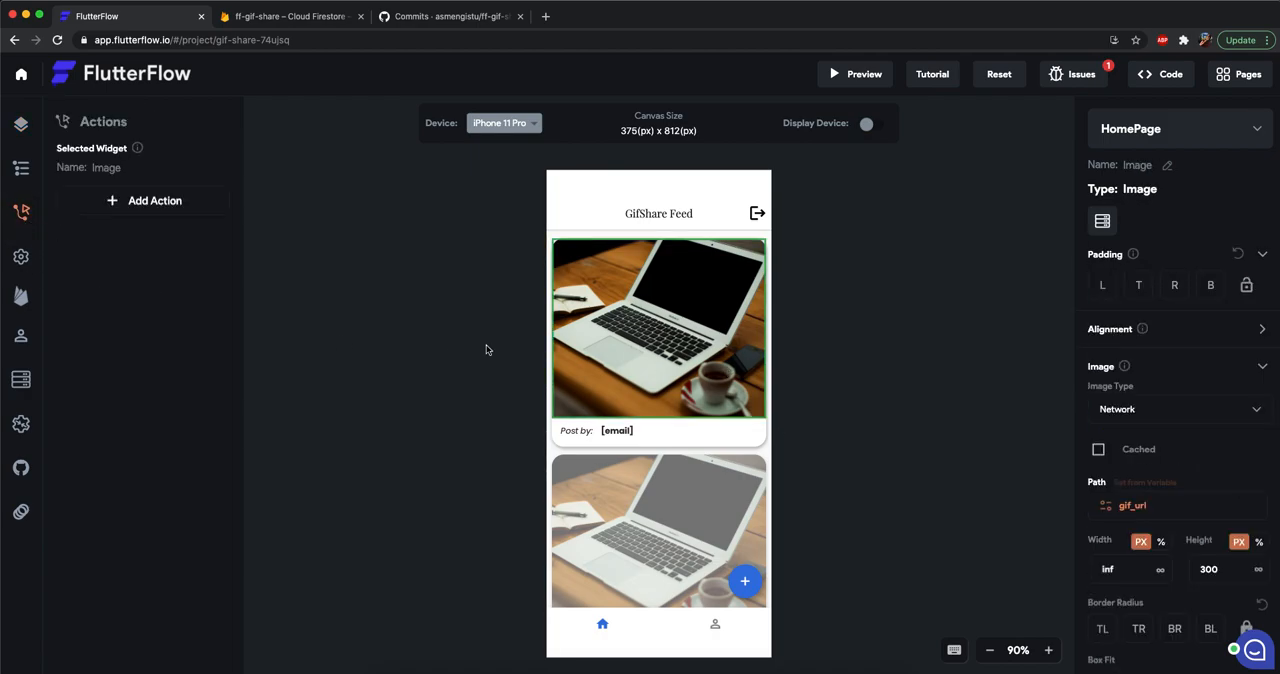
click(134, 200)
click(166, 255)
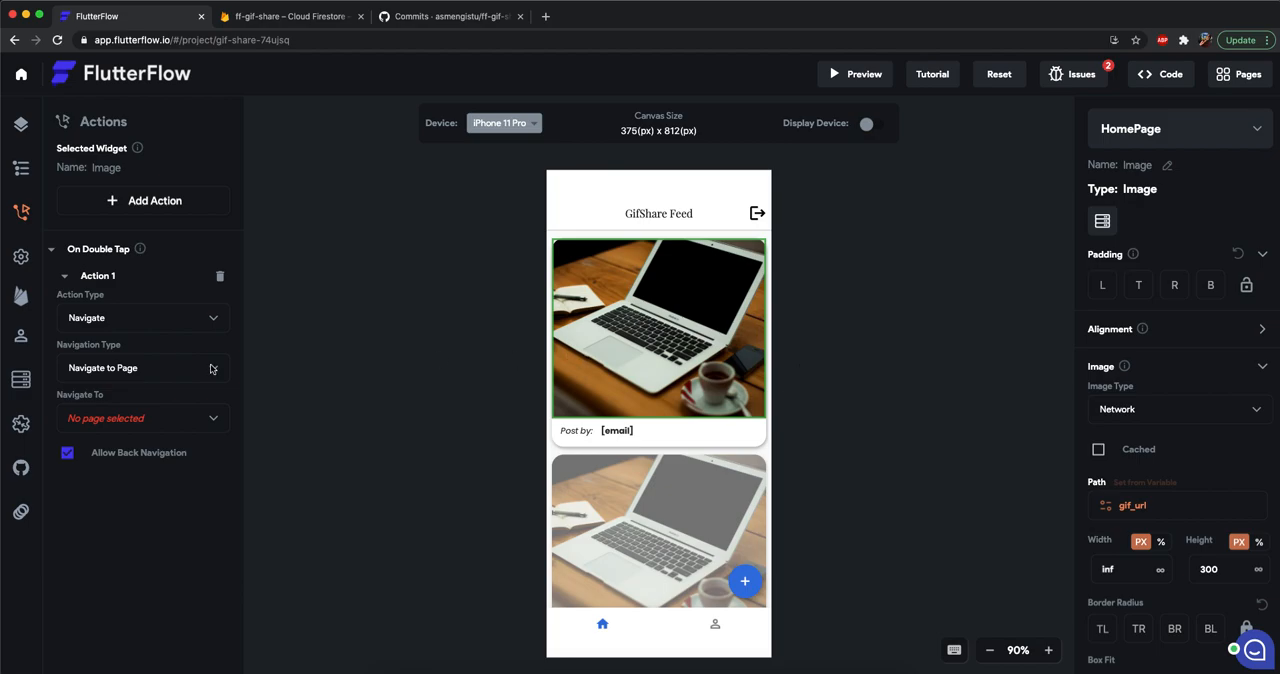
Make the double-tap action an Update Record backend call targeting the reference of the posts Record from the ListView.
click(155, 331)
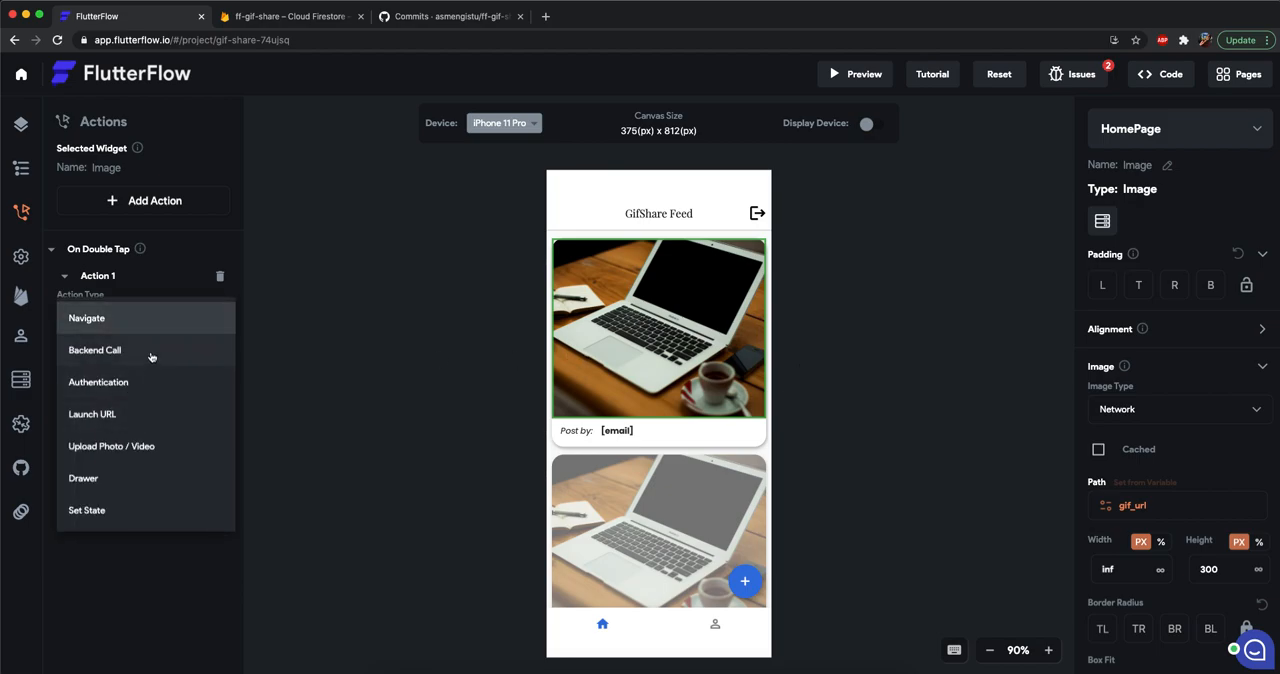
click(150, 350)
click(129, 379)
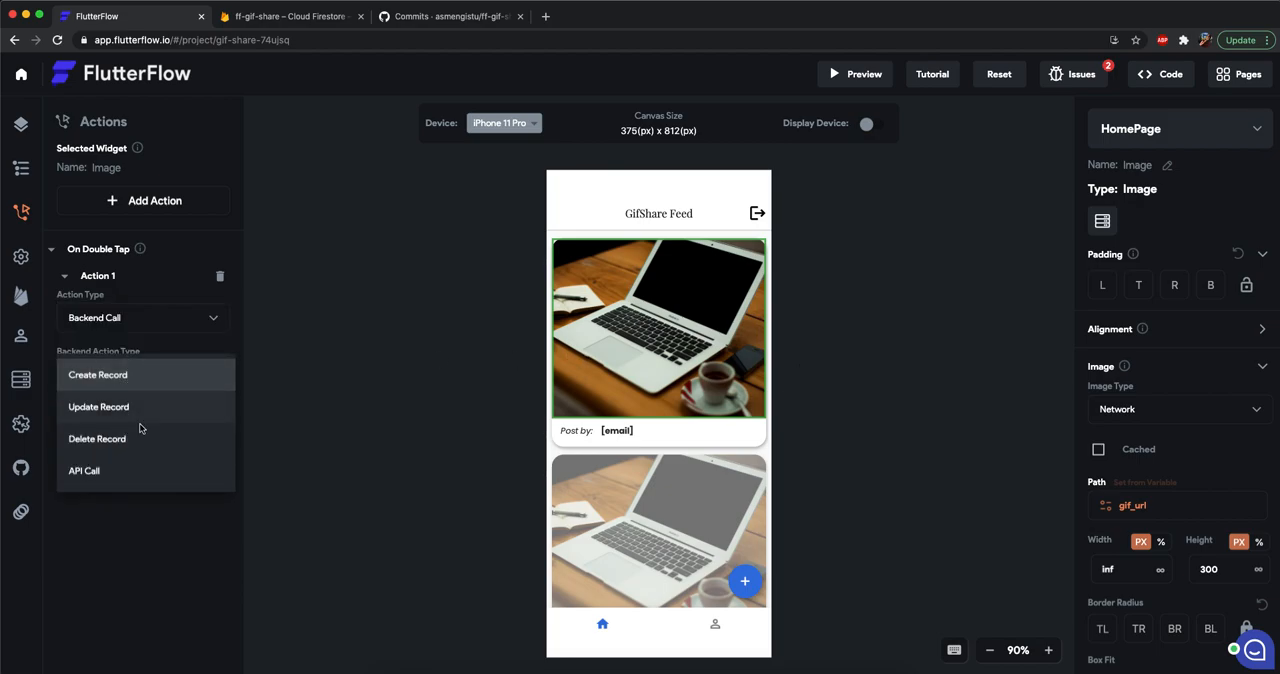
click(133, 421)
click(131, 455)
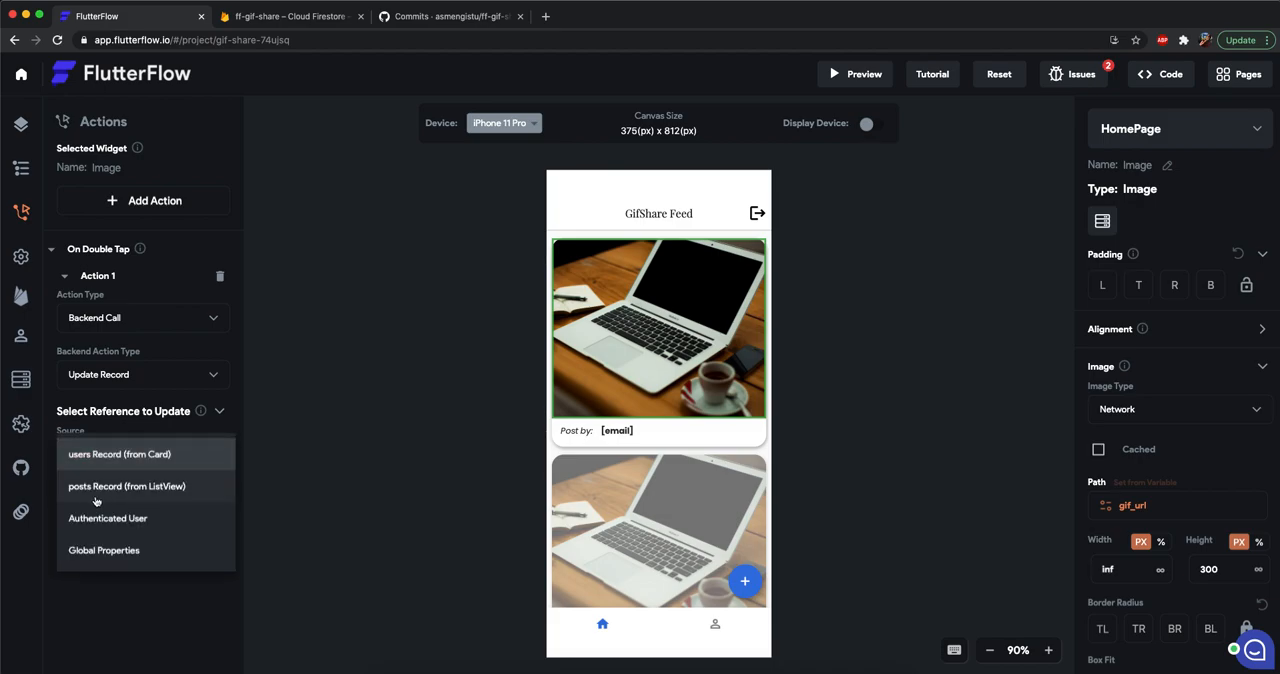
click(96, 486)
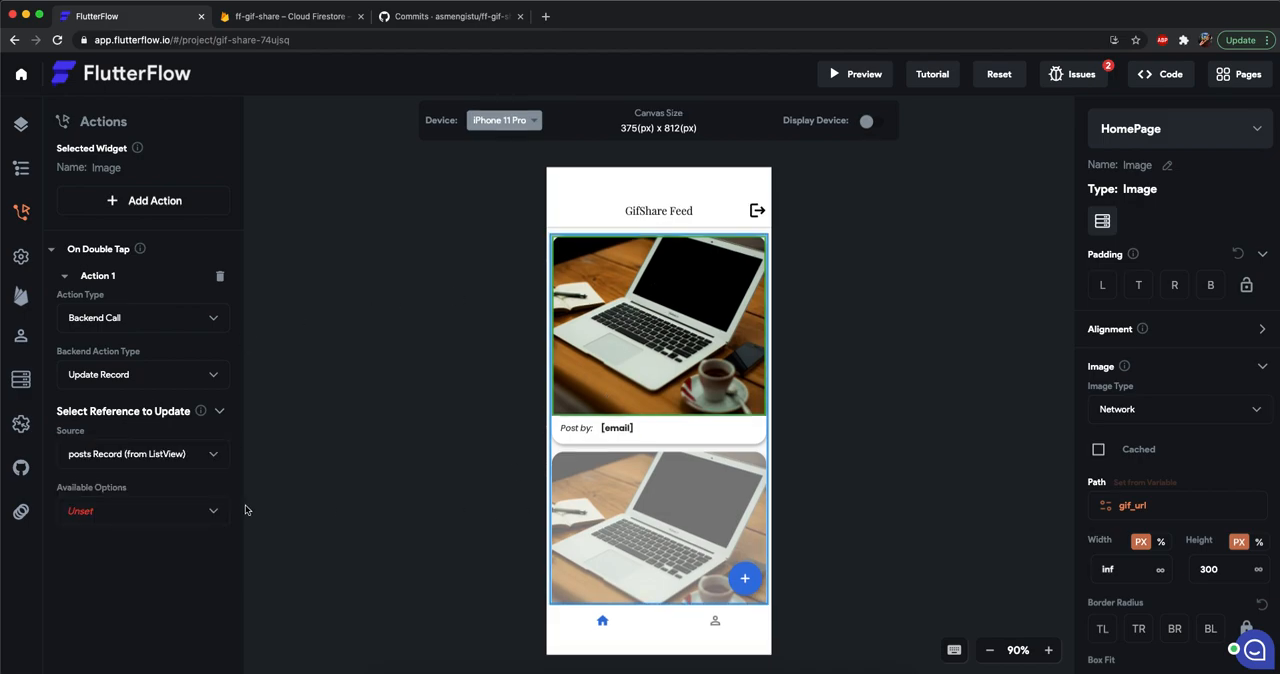
click(97, 482)
click(133, 508)
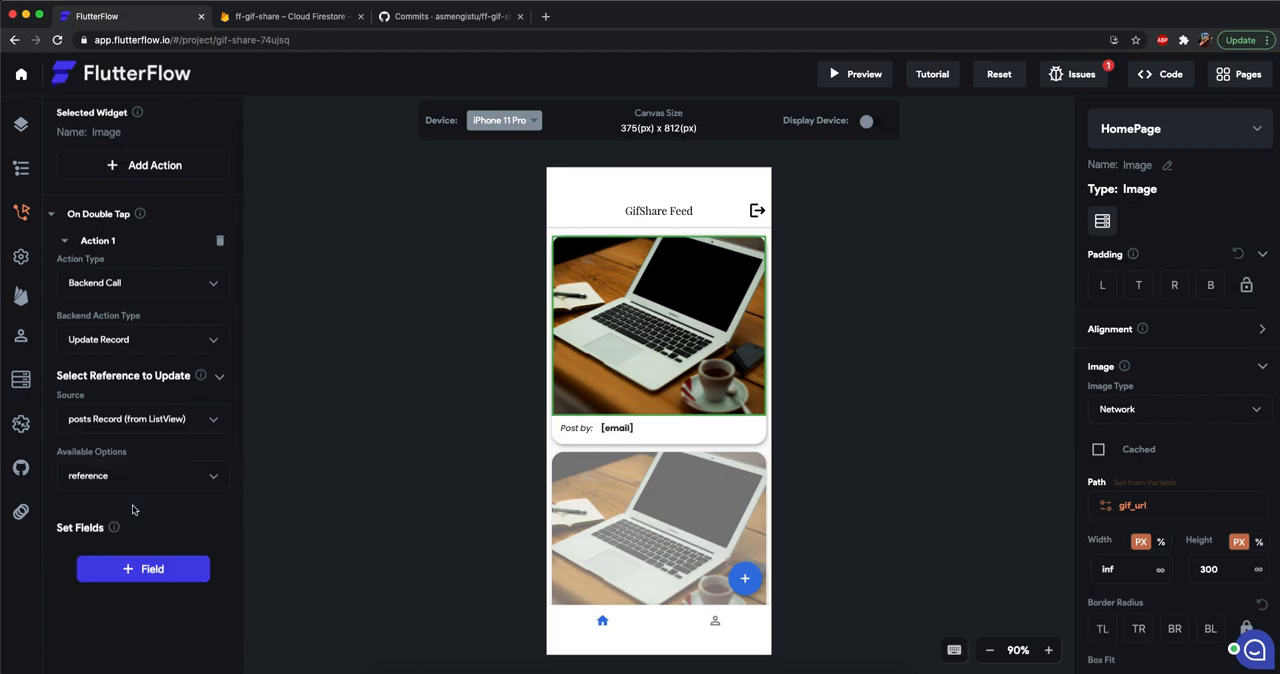
Add a field to the record update and choose liked_by as the field to set.
scroll(133, 510, down, 3)
click(128, 430)
click(99, 436)
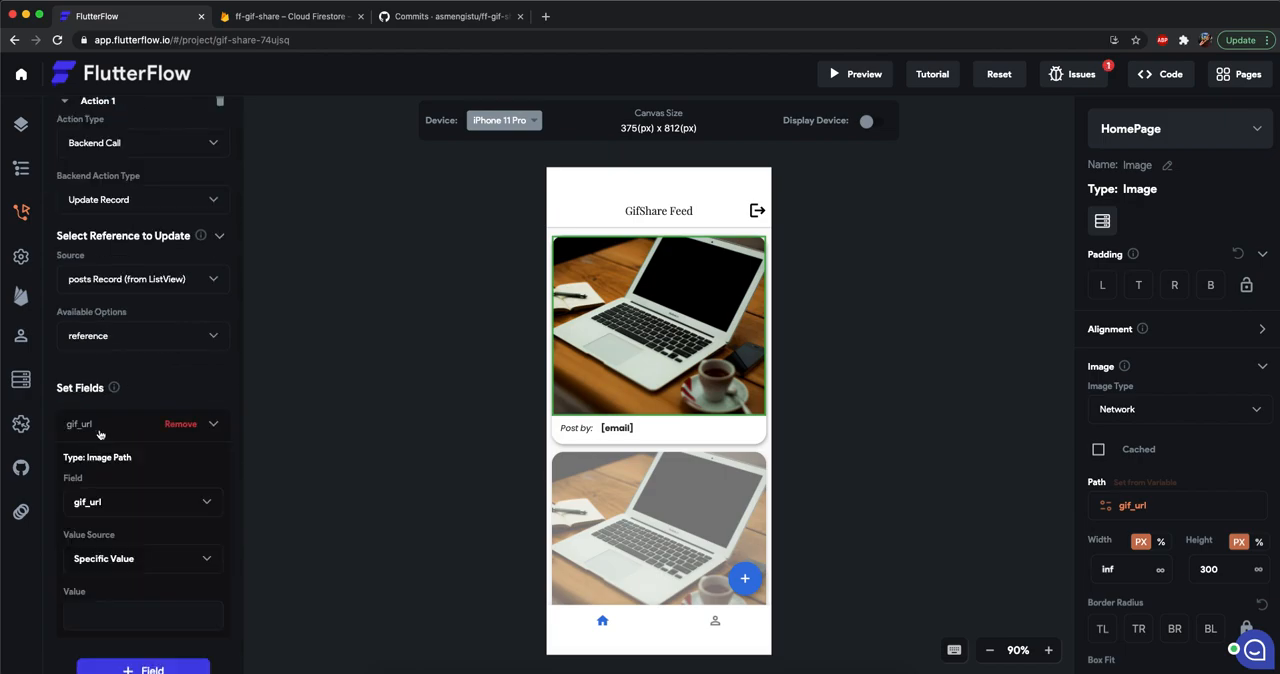
scroll(110, 453, down, 3)
click(117, 376)
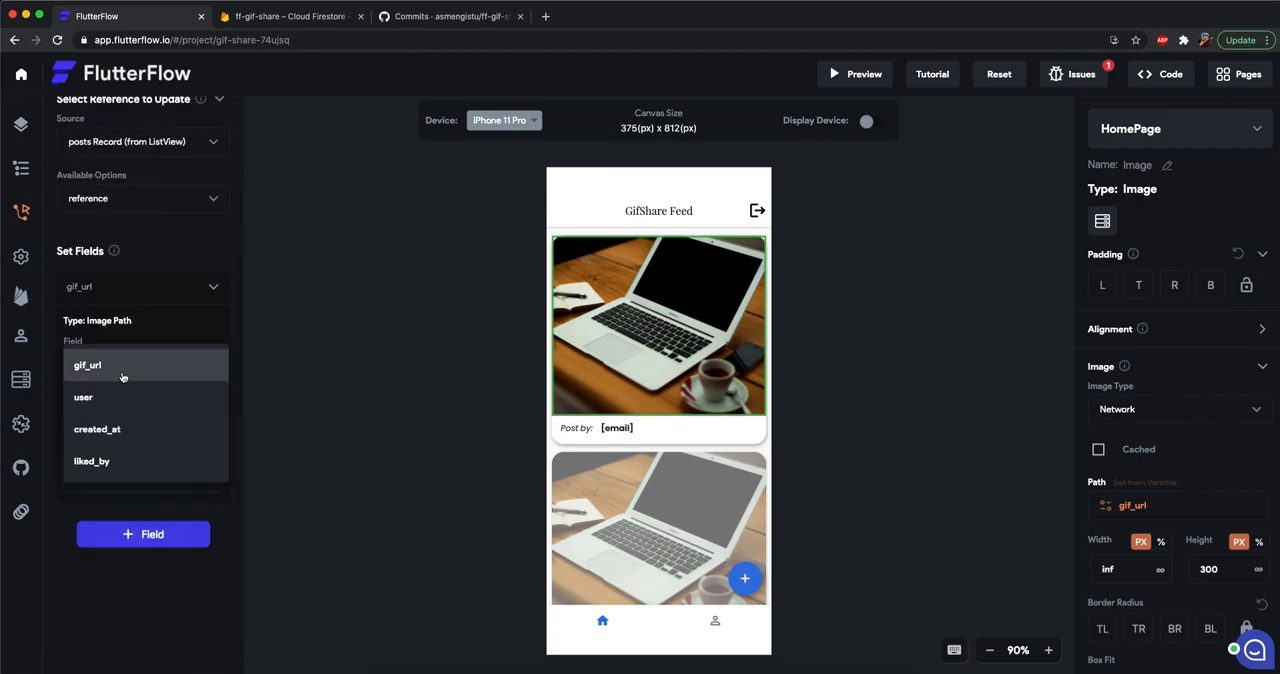
click(103, 462)
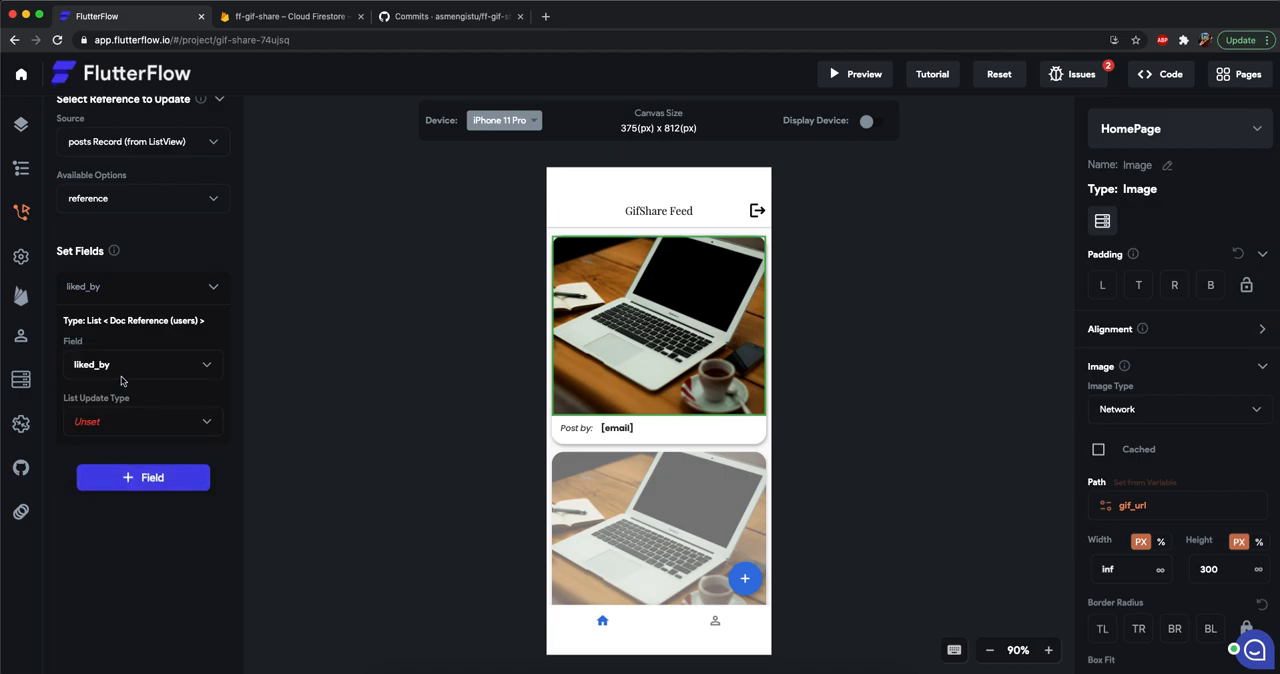
Set liked_by's update type to Add to List, using the Authenticated User's User Record Reference as the value.
click(92, 422)
click(118, 430)
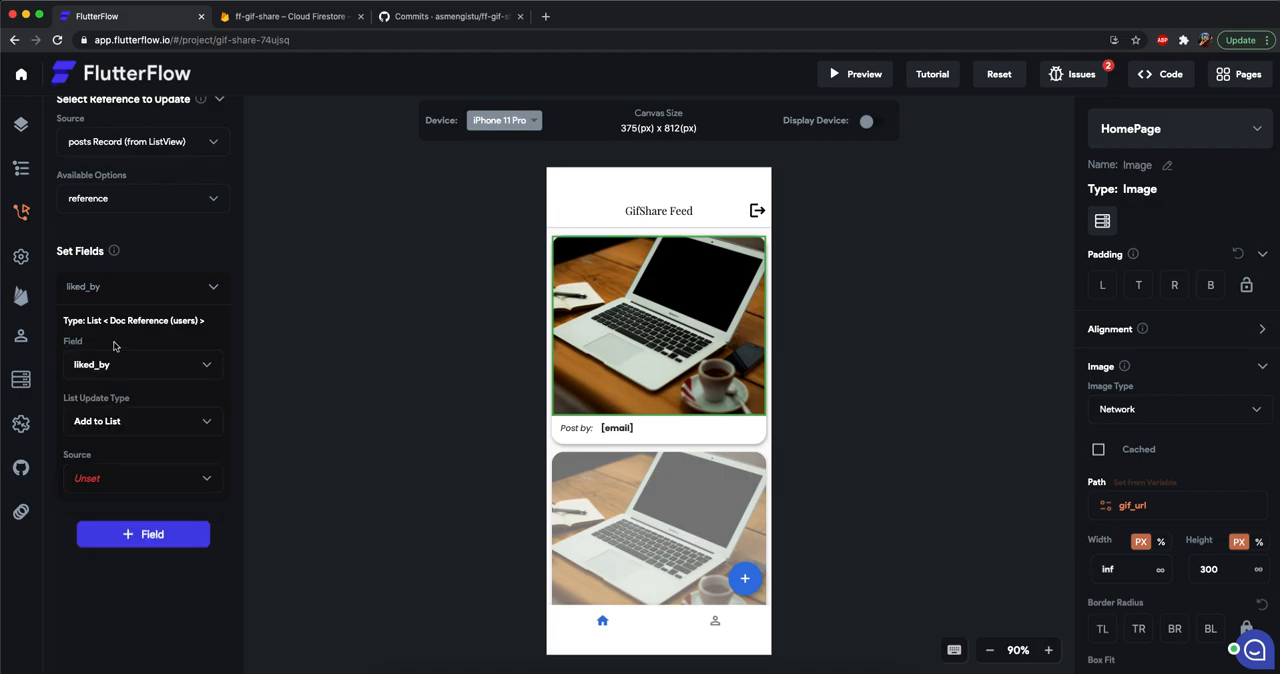
click(113, 484)
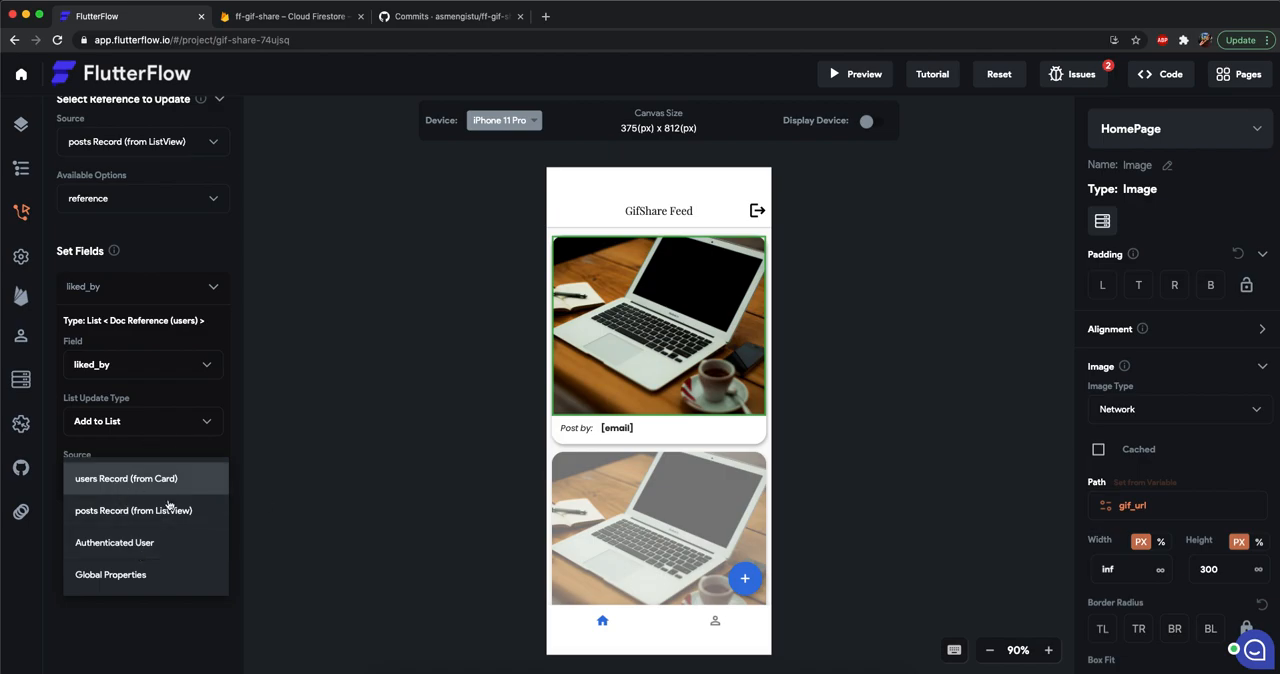
click(145, 546)
click(134, 536)
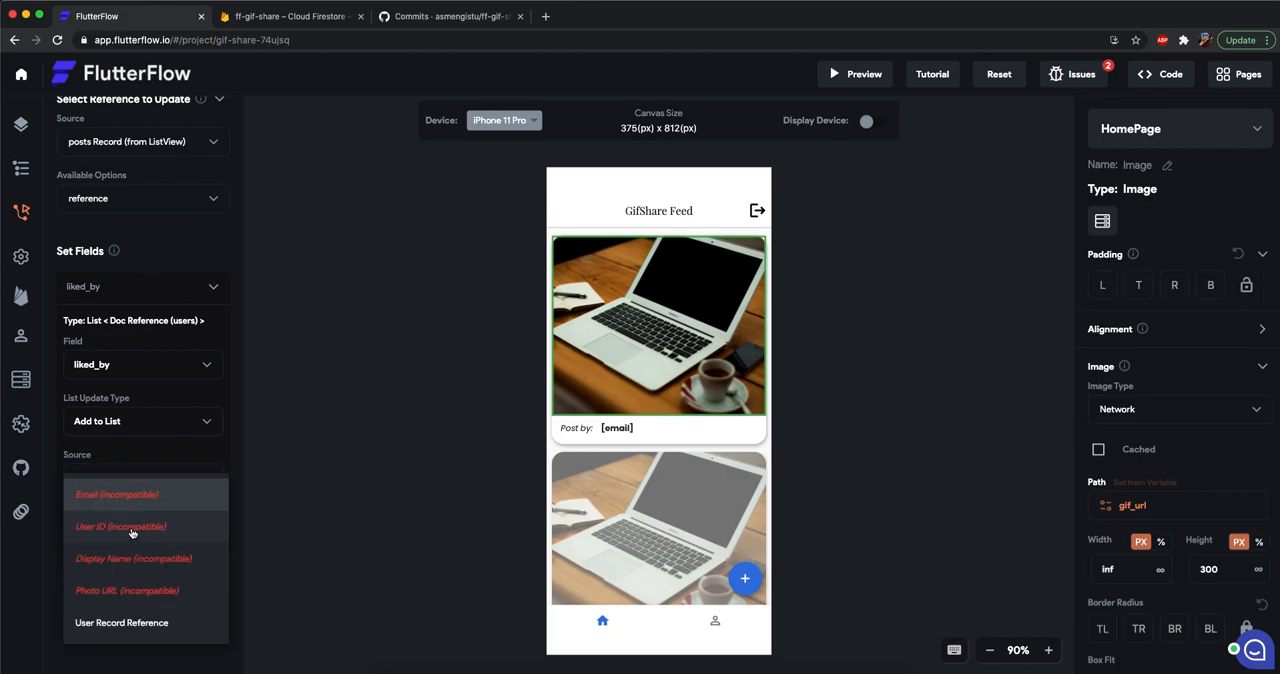
click(132, 622)
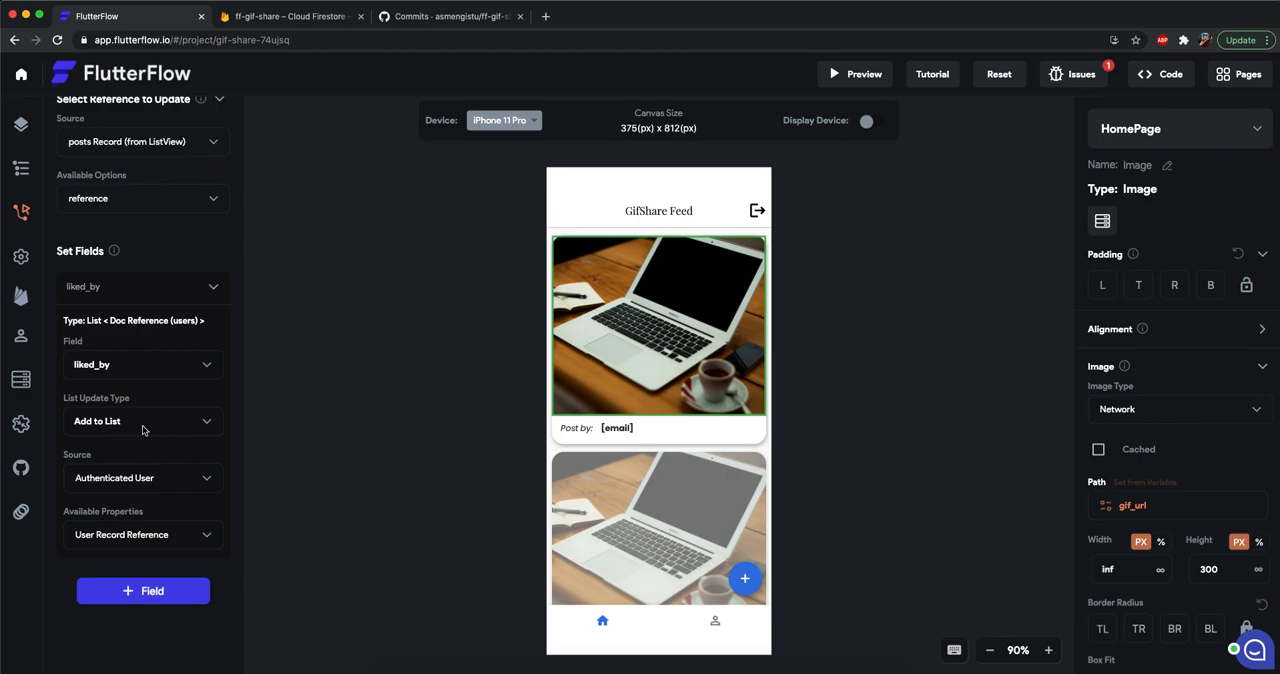
scroll(150, 440, down, 2)
scroll(151, 450, up, 5)
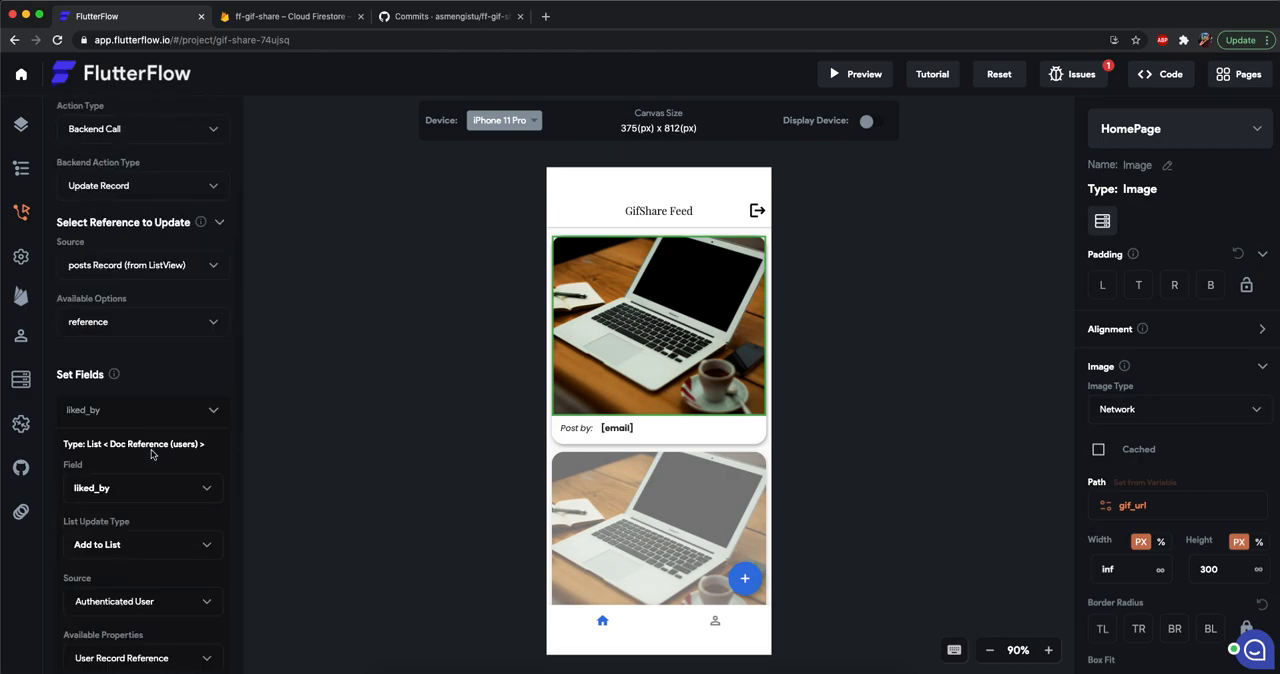
scroll(151, 454, up, 1)
scroll(151, 454, down, 10)
scroll(151, 452, up, 6)
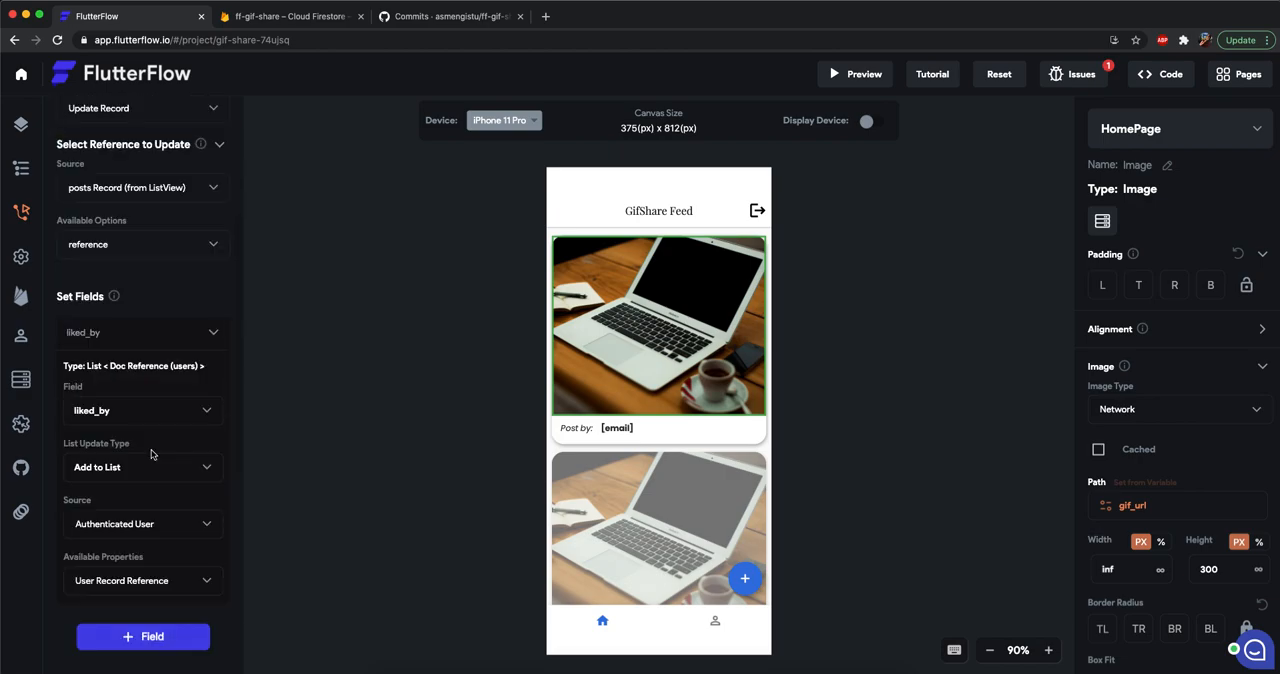
Check the liked_by field's data type in the posts collection schema and compare it with the post document in Firestore.
click(21, 379)
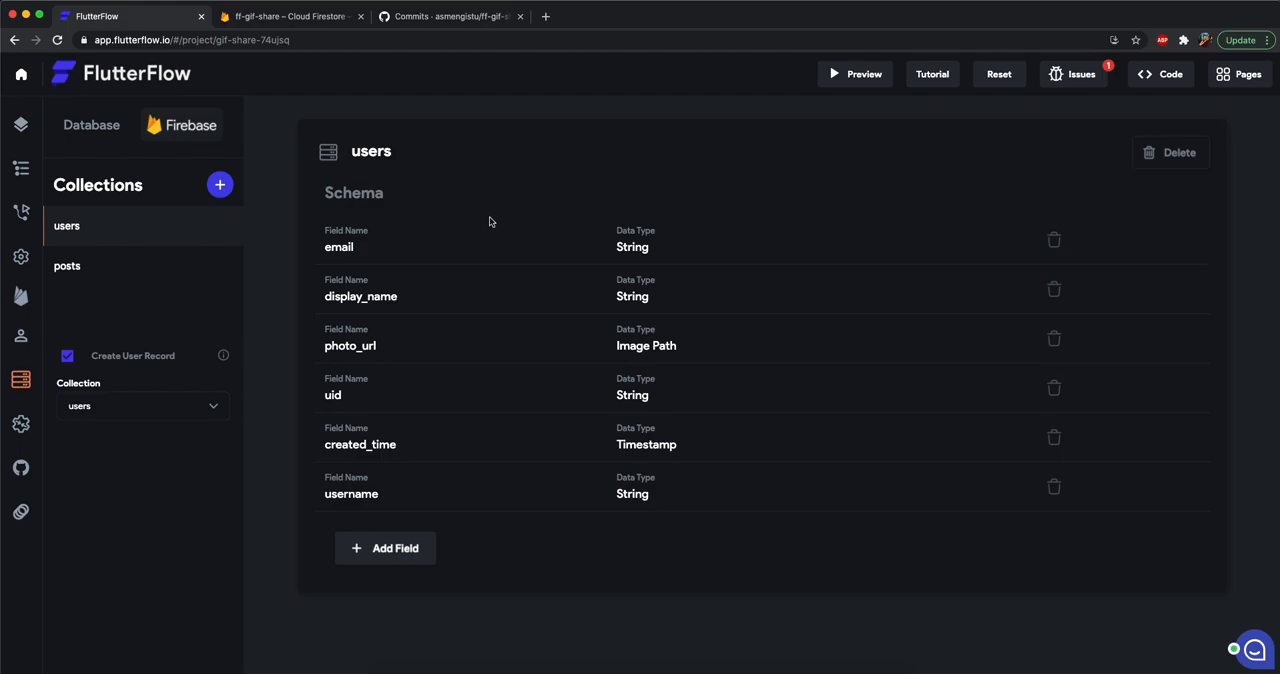
click(150, 270)
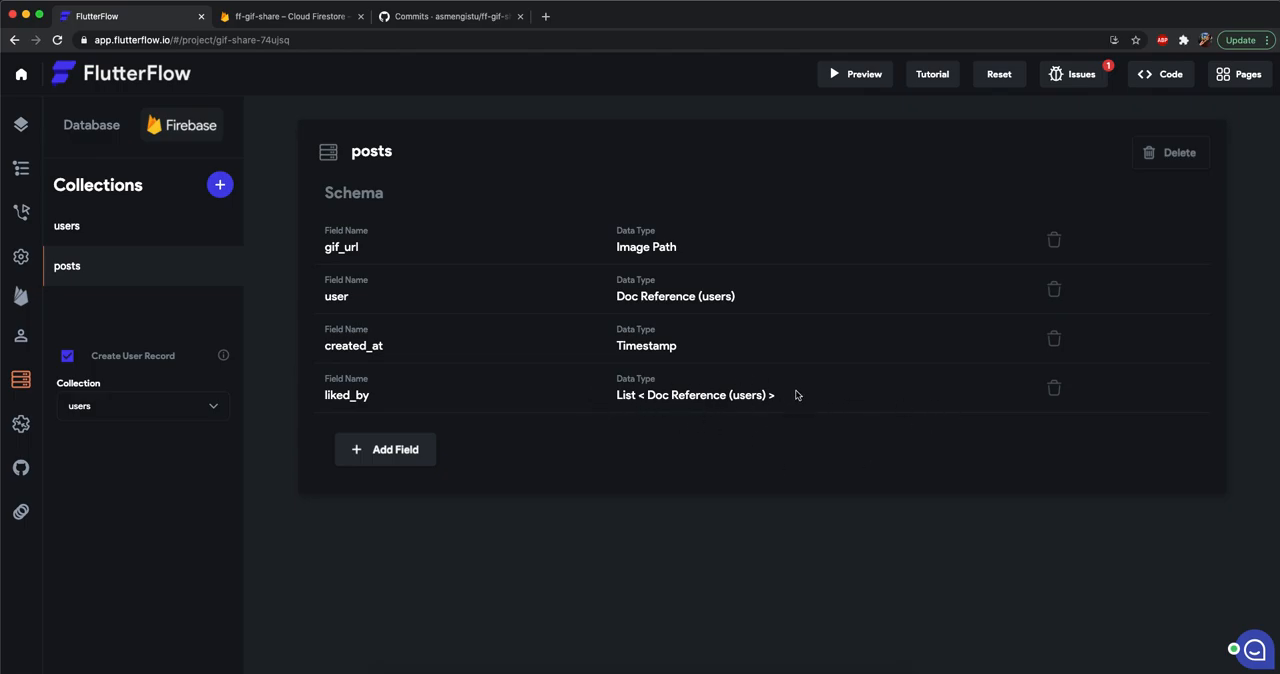
click(296, 20)
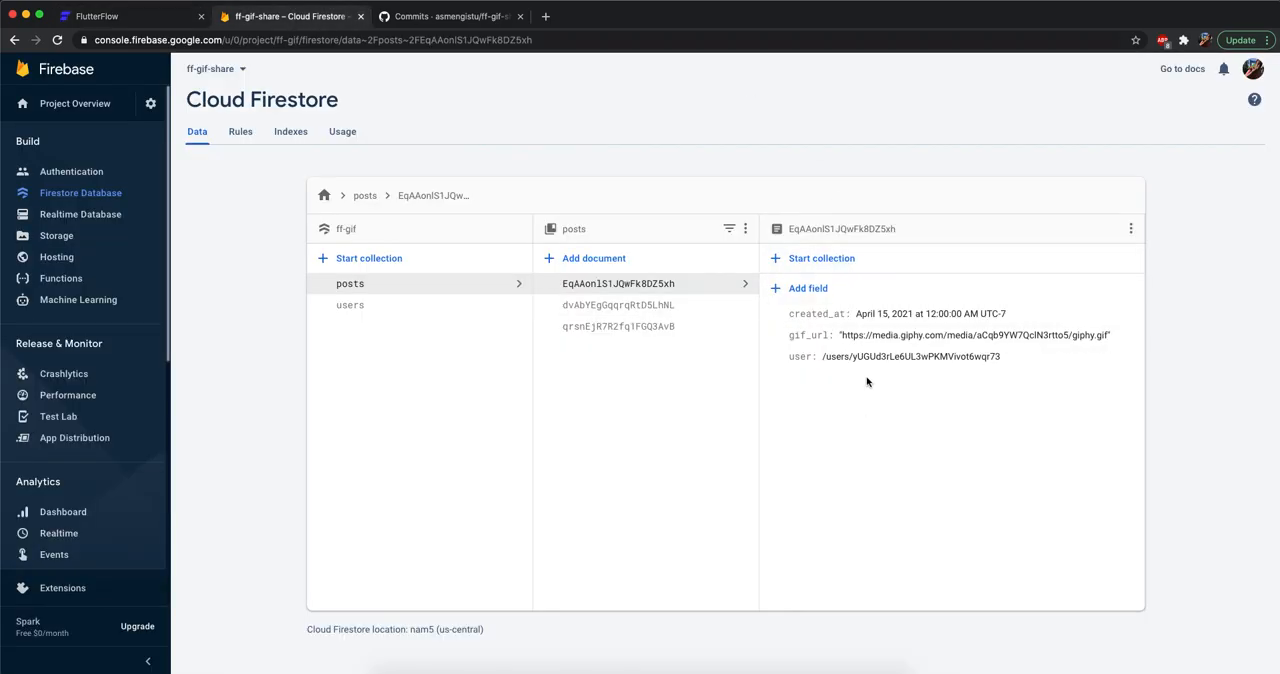
click(140, 16)
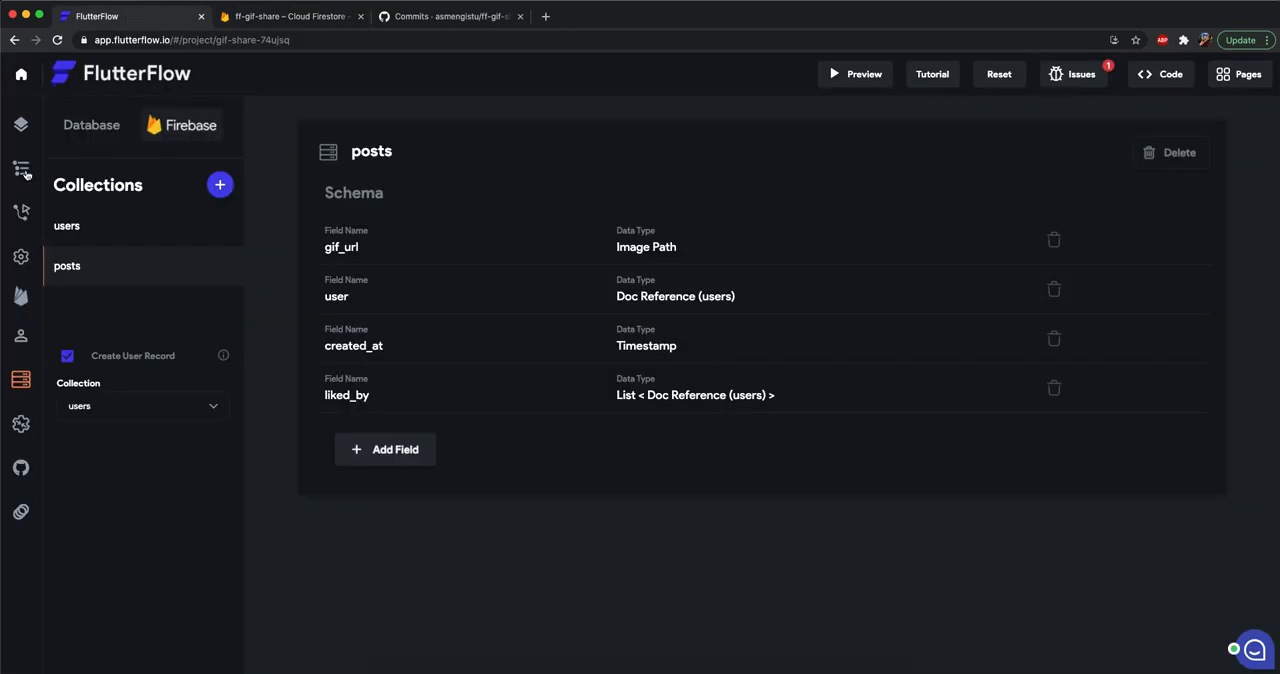
Review the liked_by settings in the On Double Tap action of HomePage's post image.
click(21, 211)
click(403, 293)
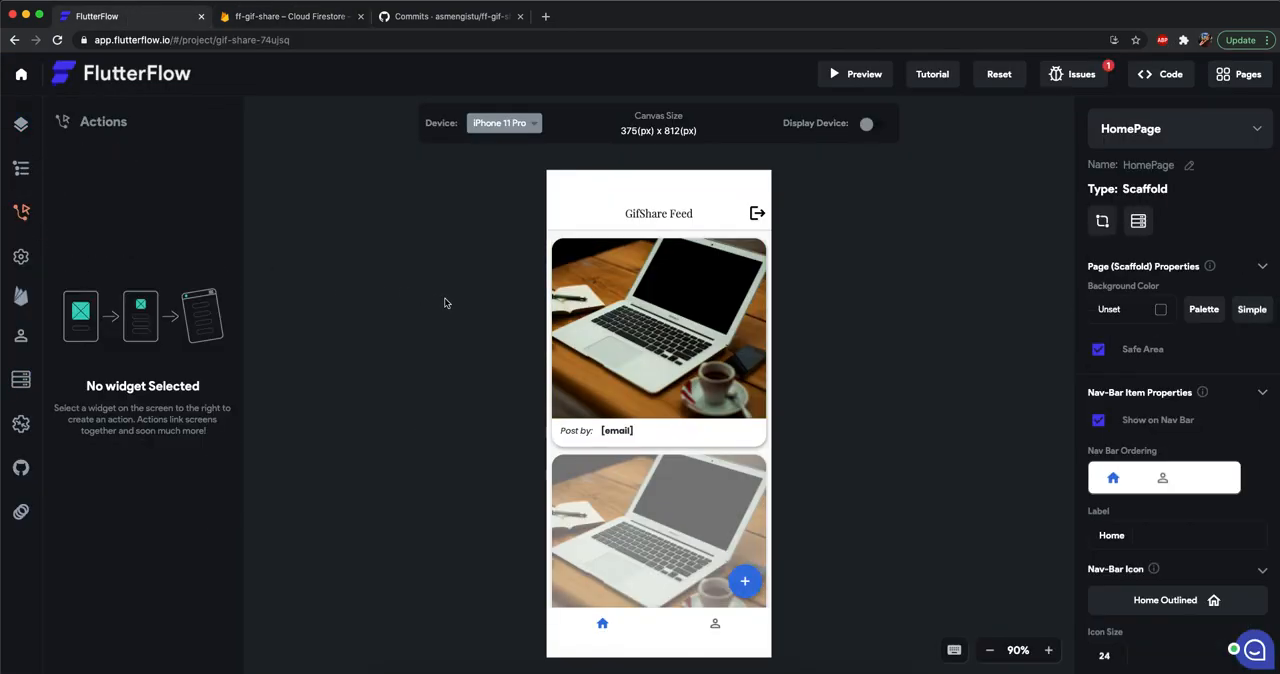
click(610, 328)
click(107, 274)
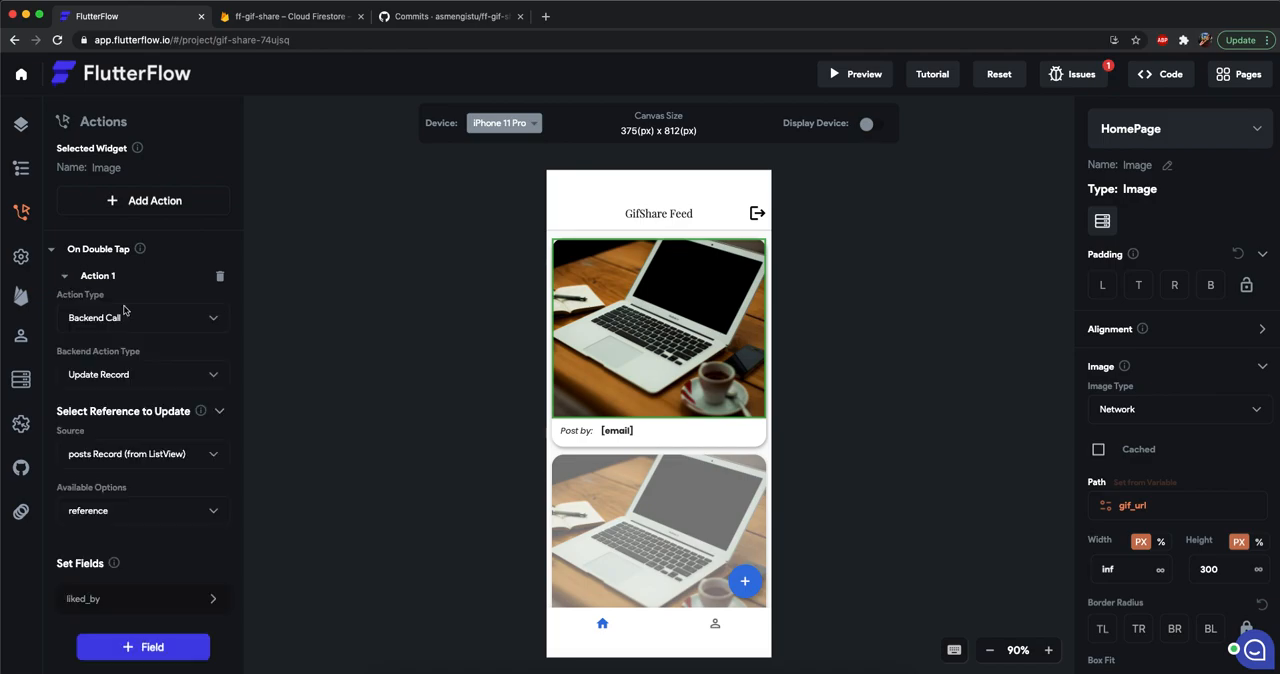
scroll(130, 290, down, 2)
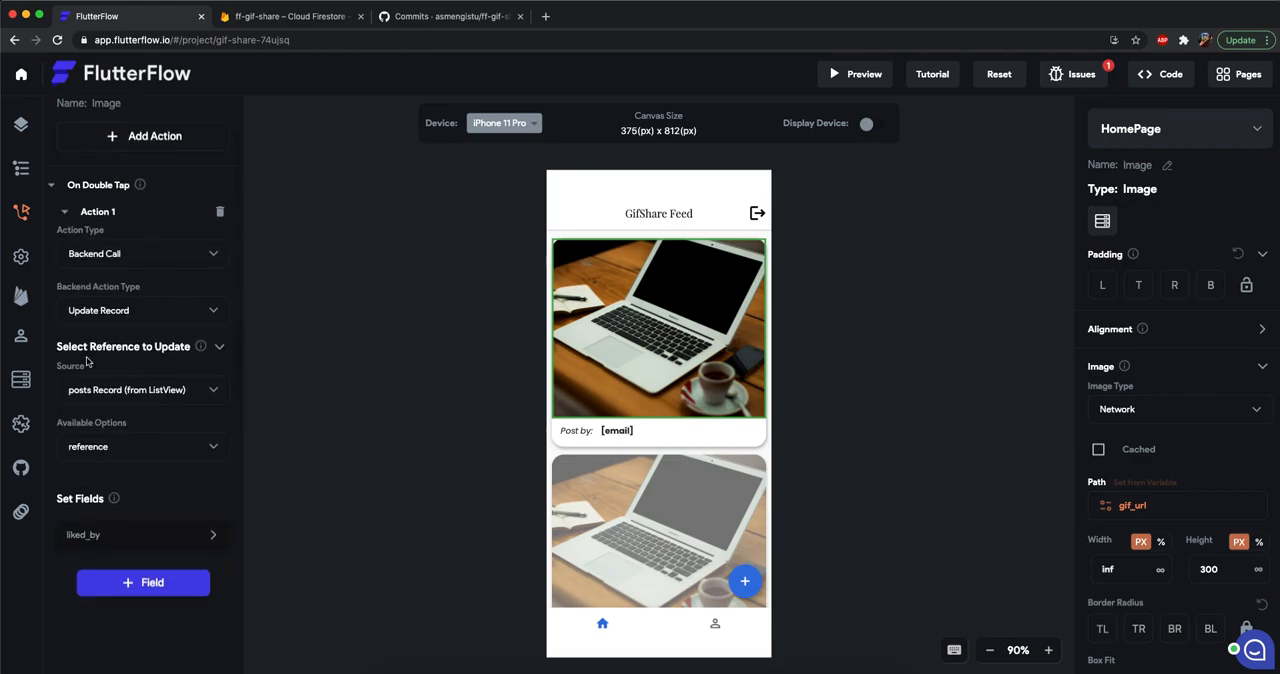
scroll(100, 500, down, 1)
click(95, 500)
scroll(65, 427, down, 4)
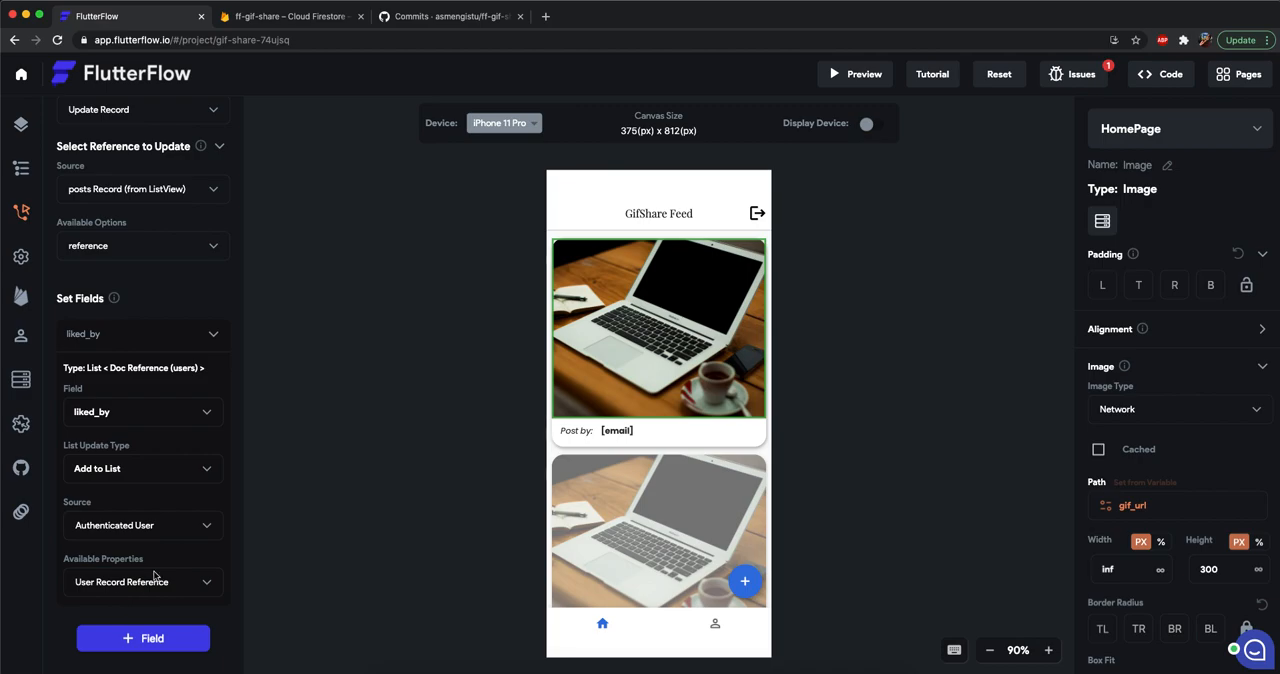
click(377, 465)
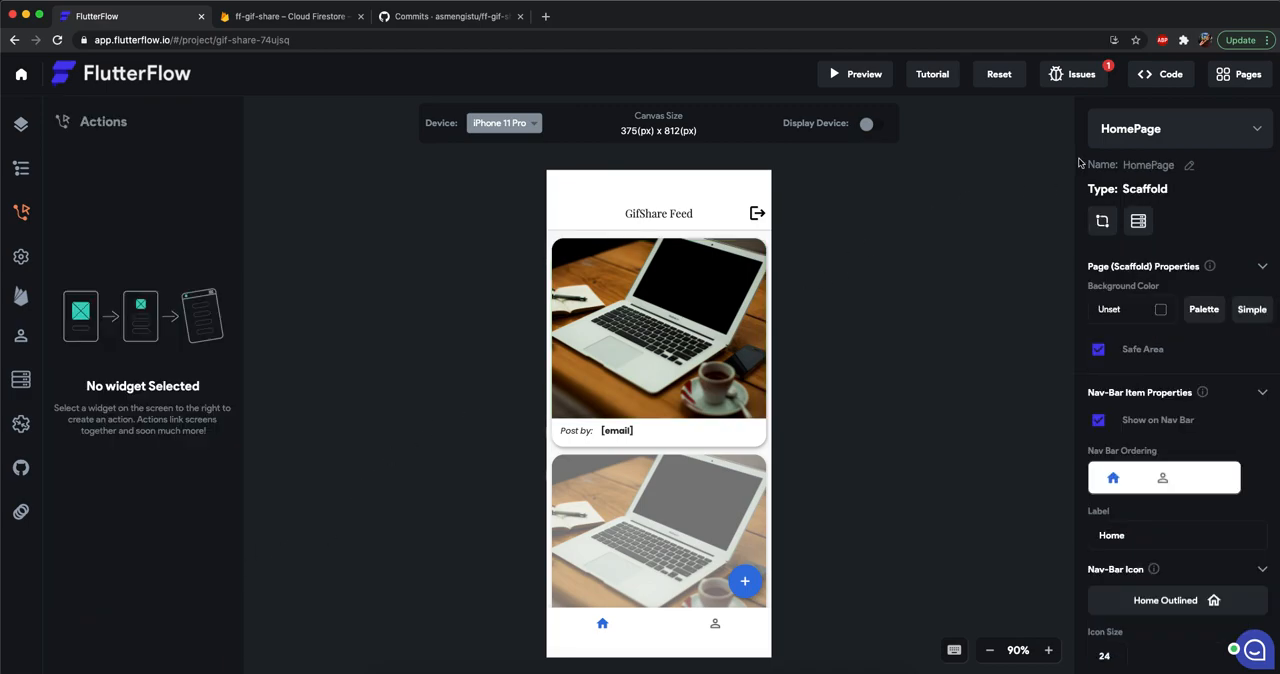
Open ProfilePage and cut the GridView of posts below the Edit Profile button.
click(1127, 138)
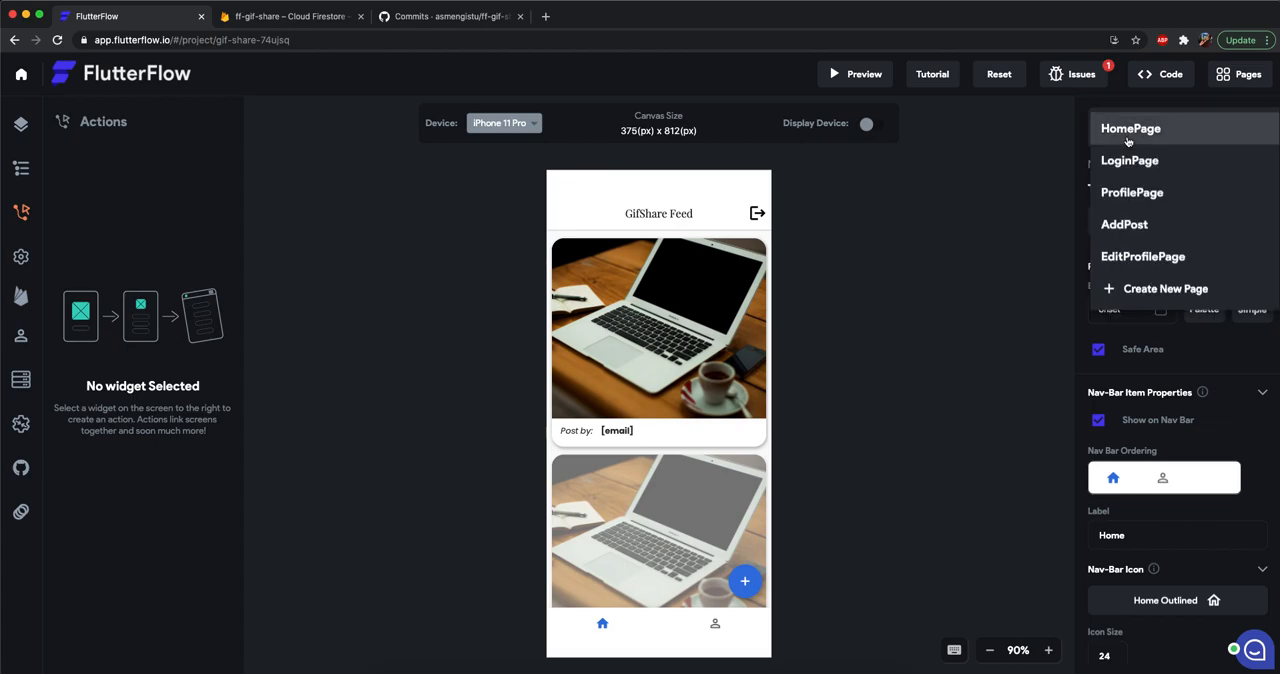
click(1145, 200)
click(714, 560)
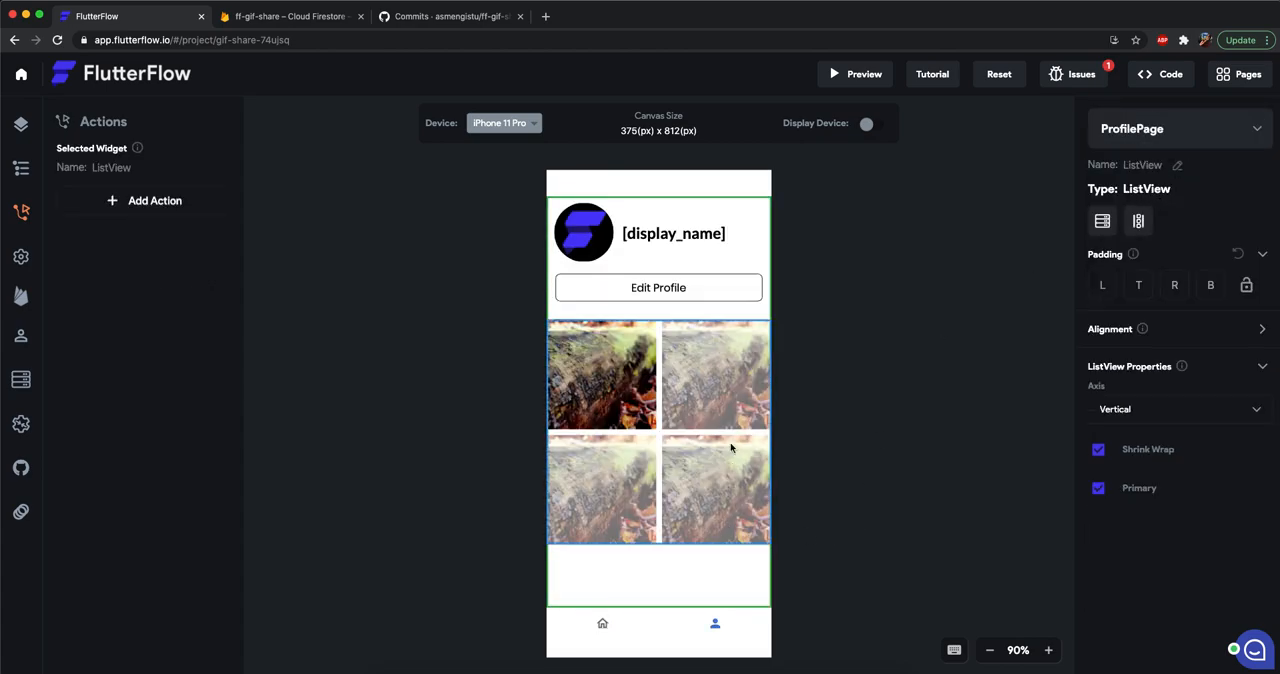
click(700, 421)
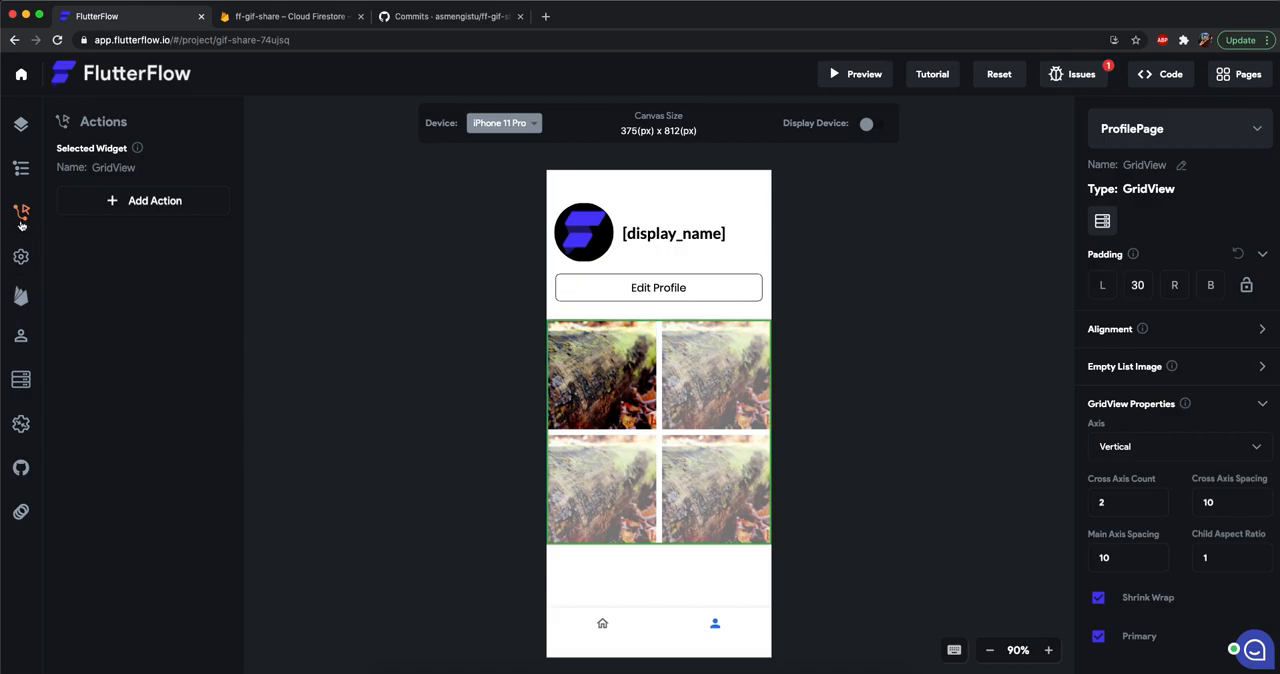
click(21, 125)
scroll(184, 385, down, 10)
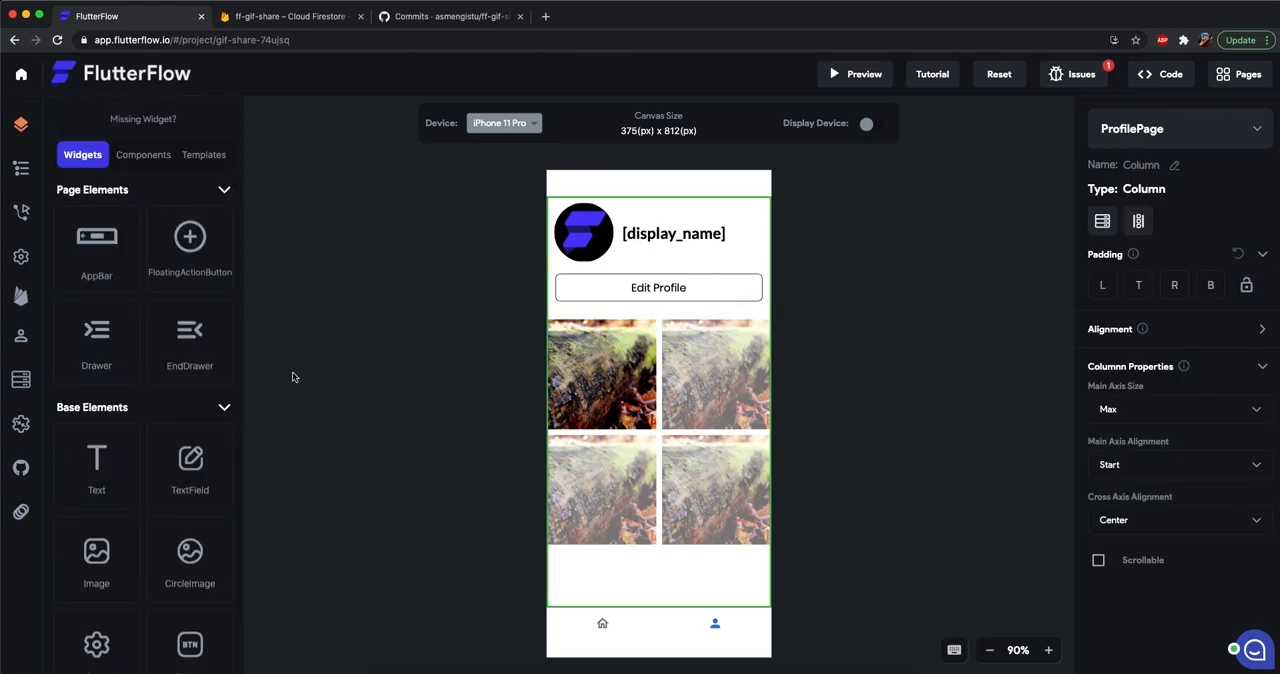
scroll(190, 391, down, 1)
scroll(190, 399, down, 3)
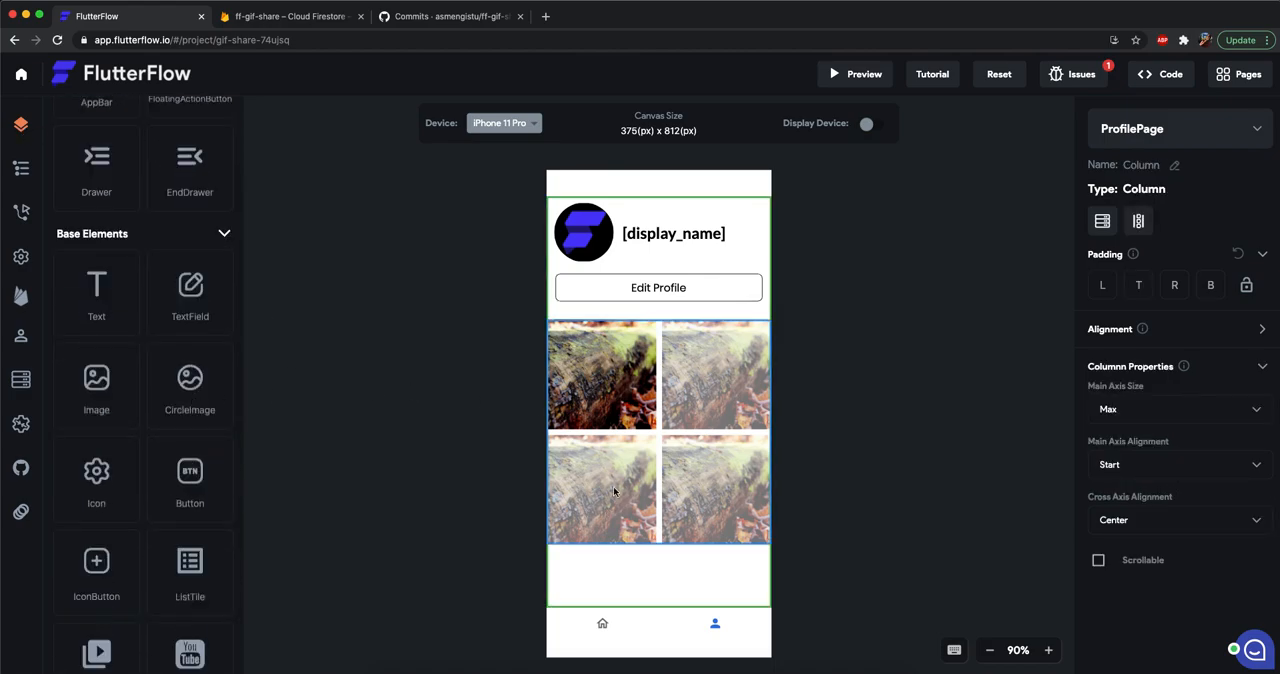
click(658, 436)
key(super+x)
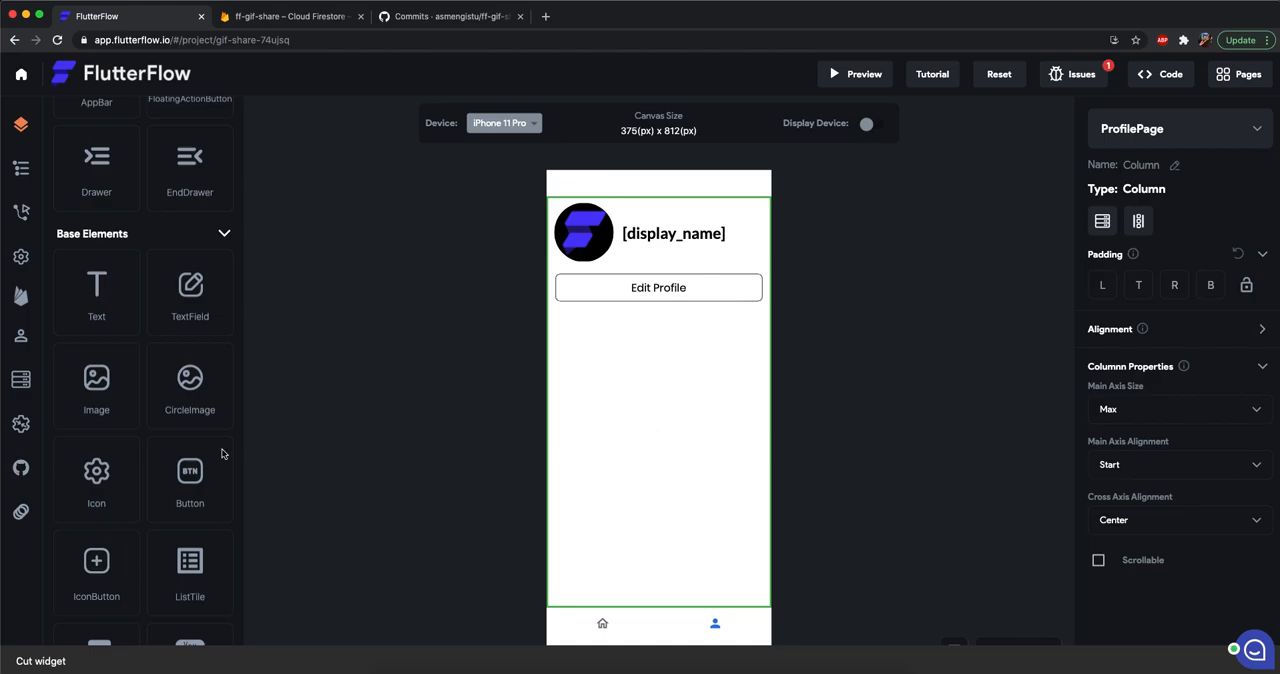
Add a TabBar to ProfilePage's column, below the Edit Profile button.
scroll(117, 450, down, 7)
scroll(198, 389, down, 6)
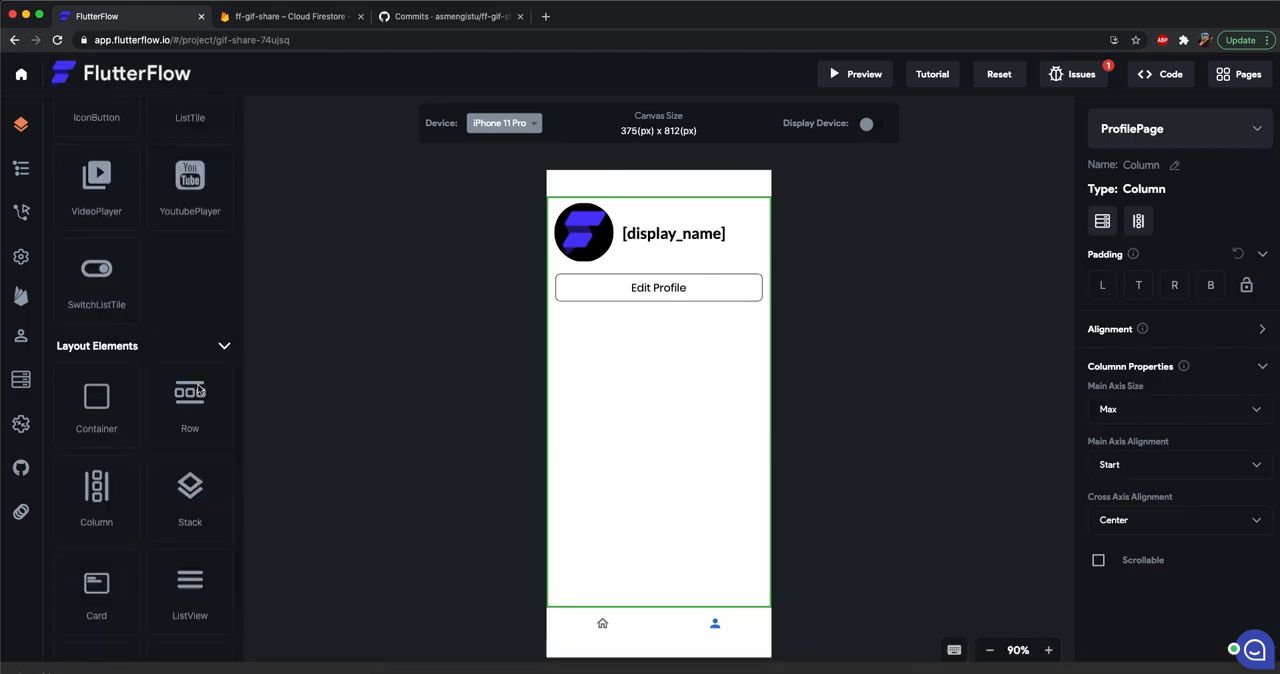
drag(186, 616, 630, 420)
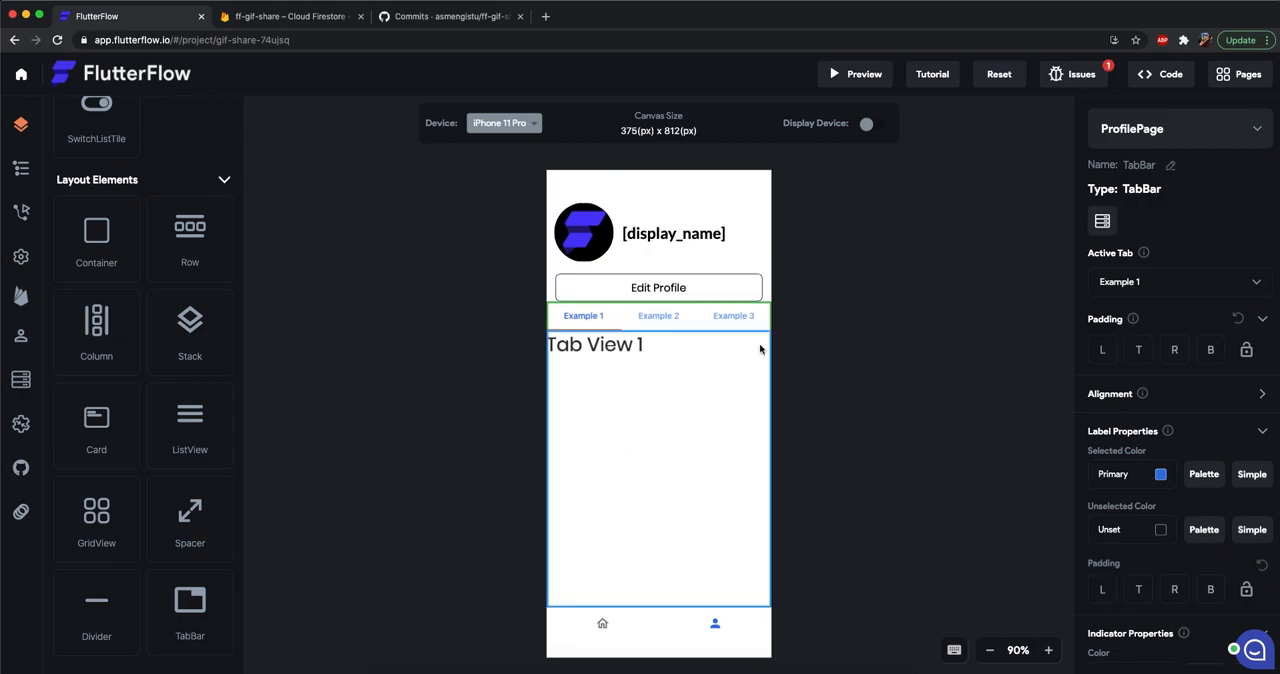
Set the TabBar's top padding to 20 and delete the Example 3 tab.
text(10)
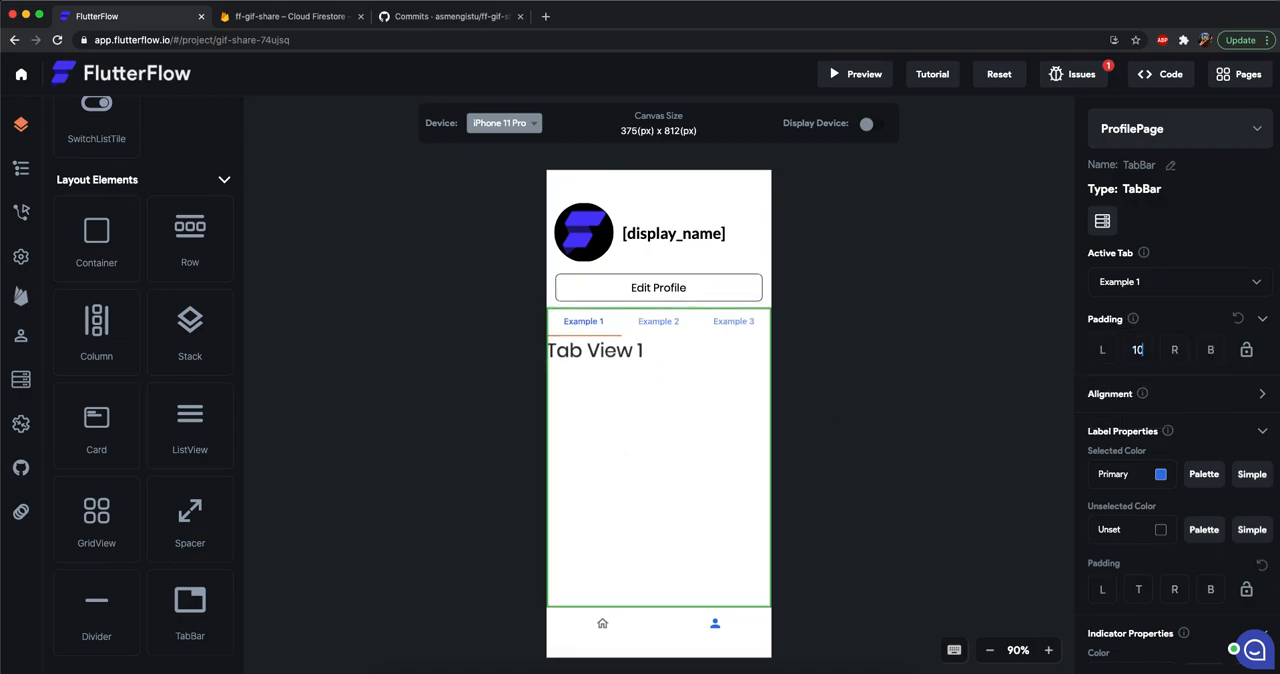
key(BackSpace)
key(BackSpace)
text(20)
click(606, 327)
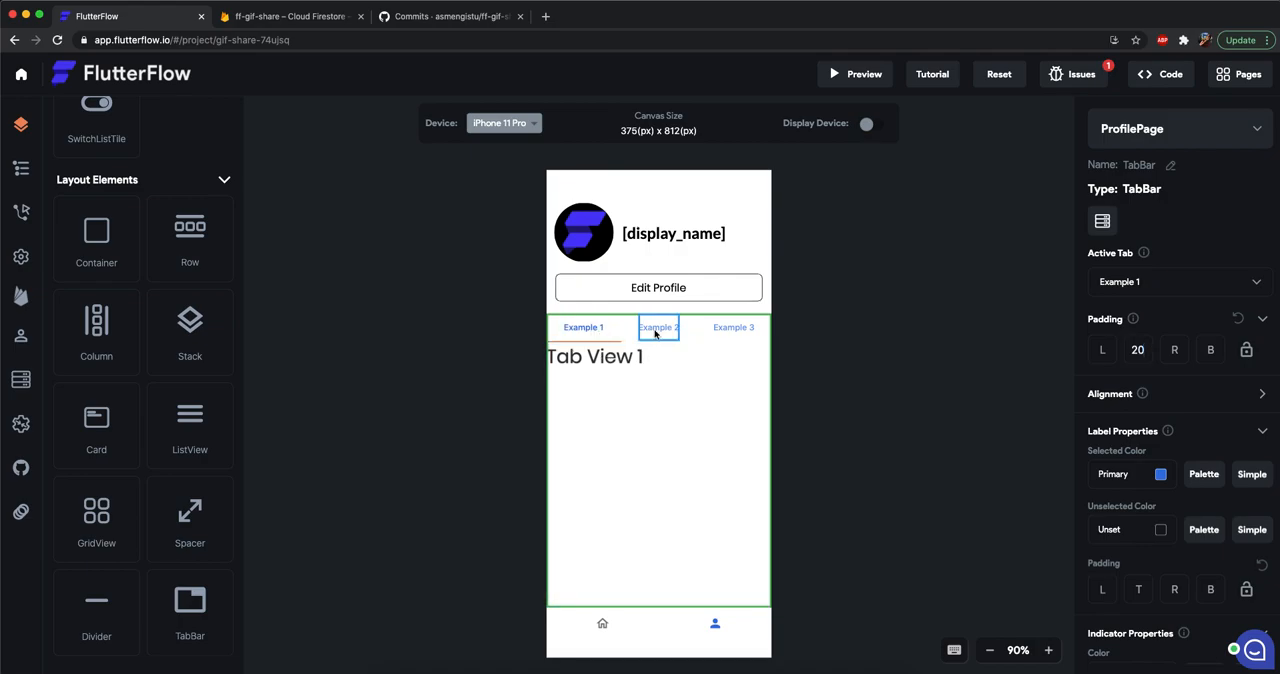
click(734, 330)
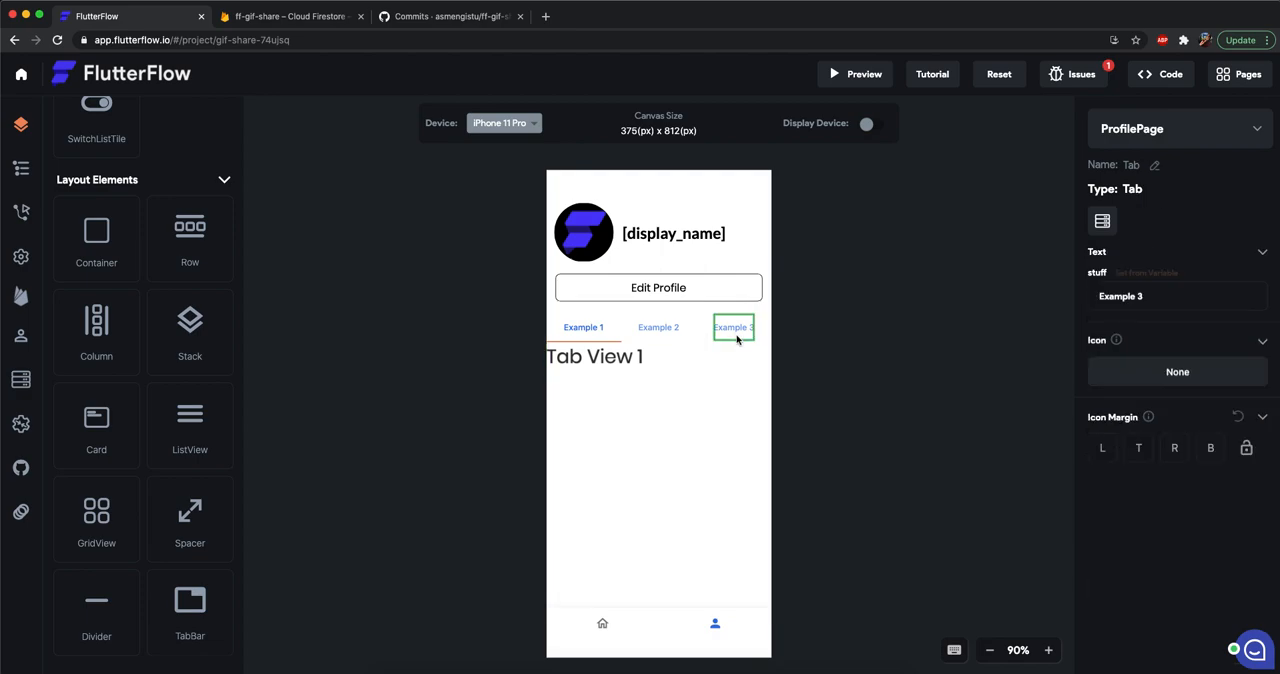
key(Delete)
Give the Example 1 tab the Person icon and clear its label text.
click(585, 321)
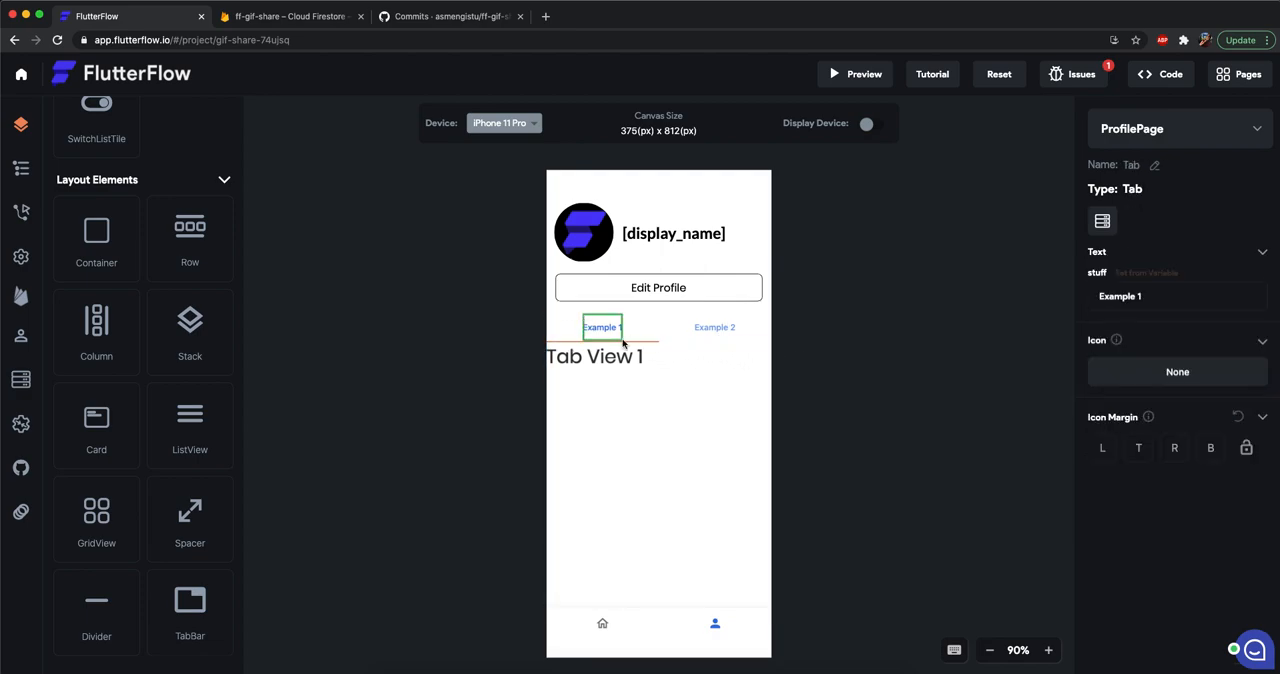
scroll(160, 420, down, 1)
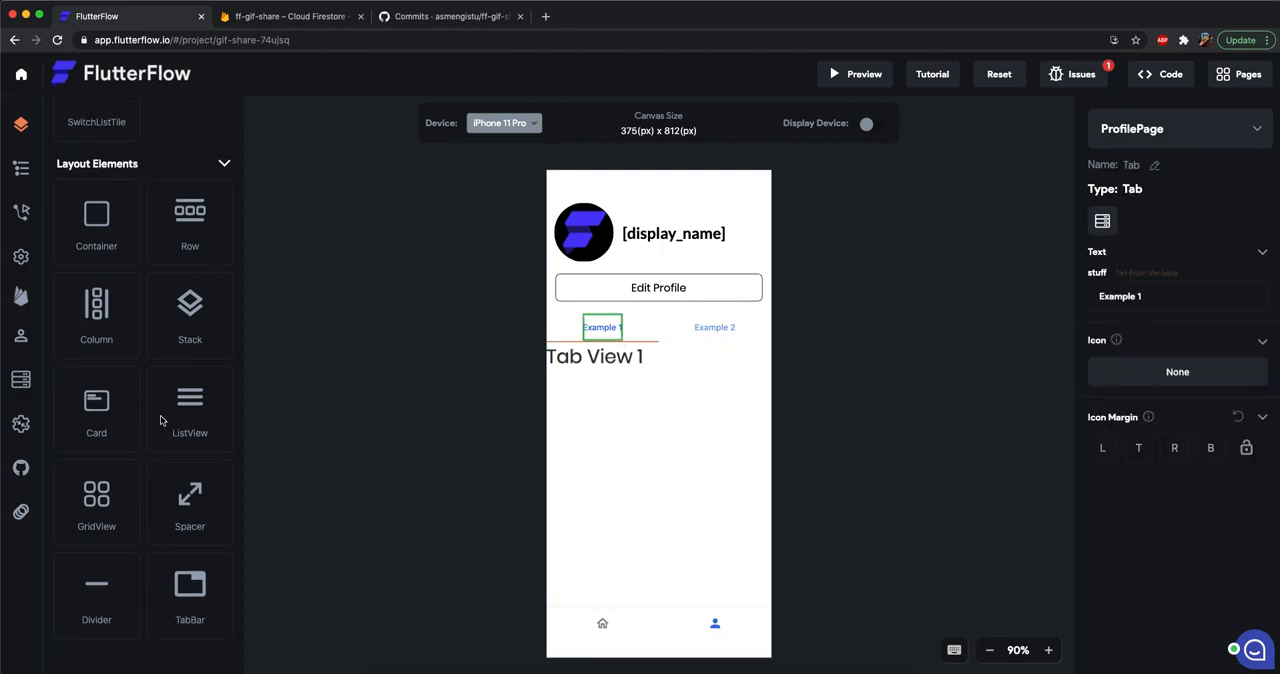
click(1180, 372)
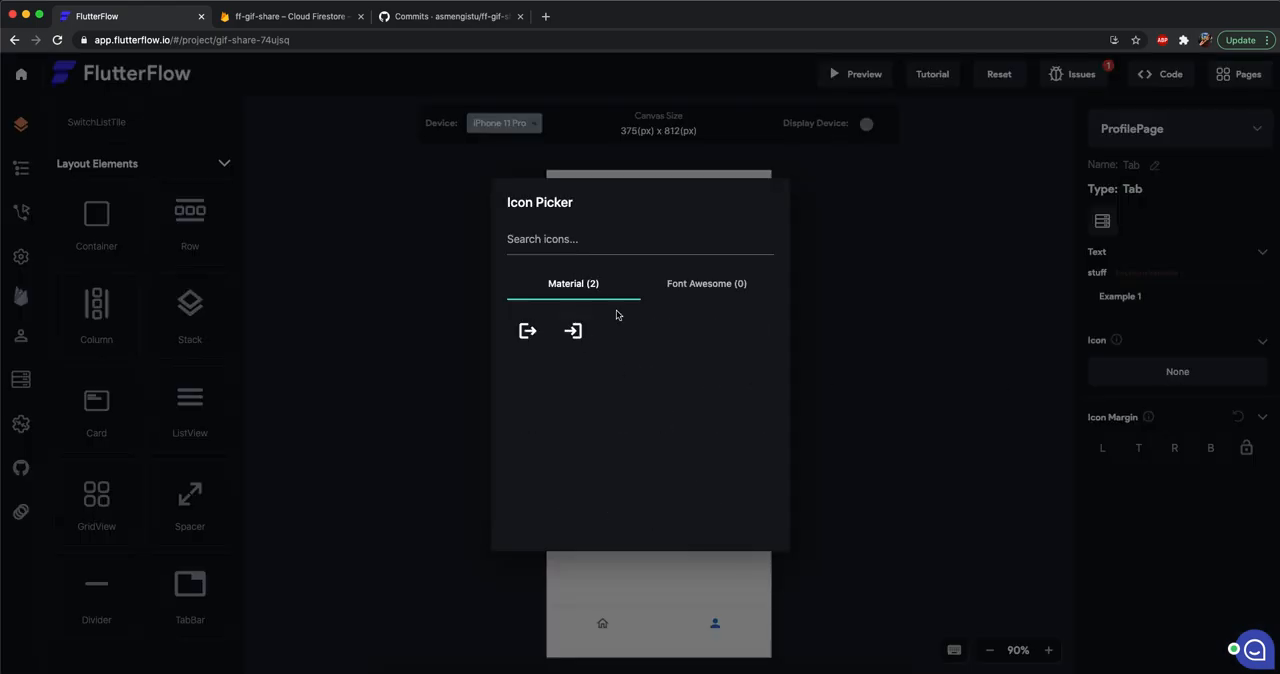
text(person)
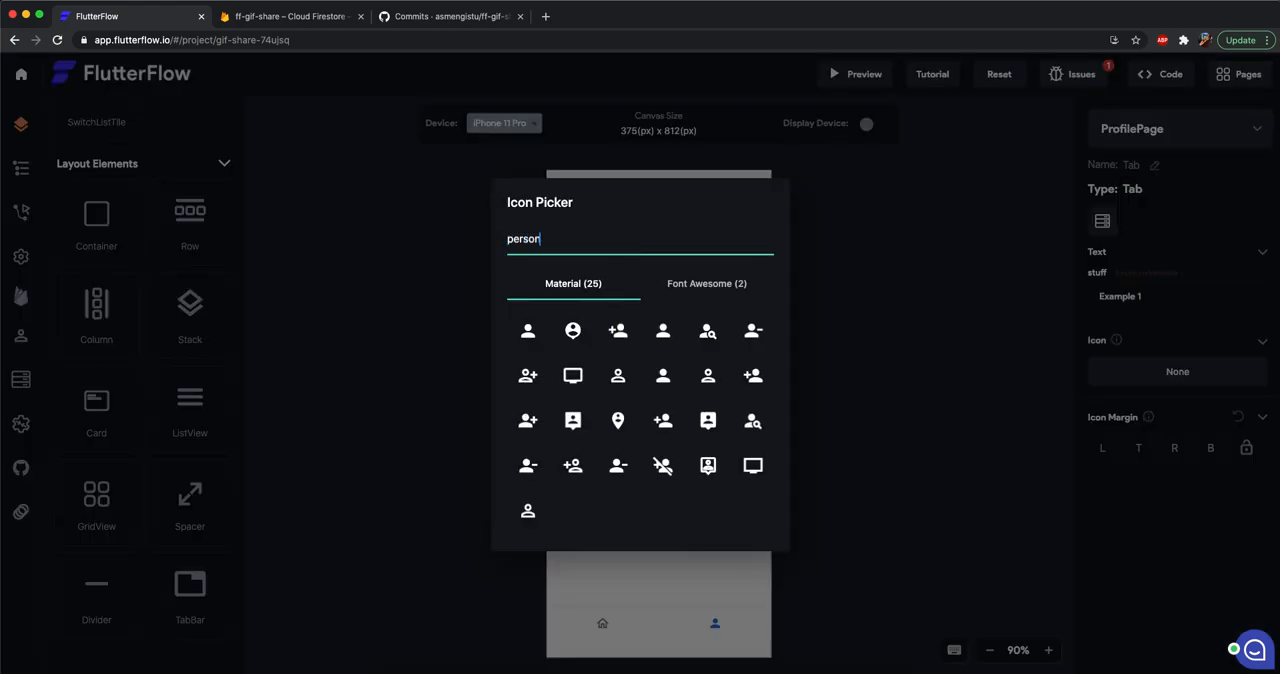
click(528, 330)
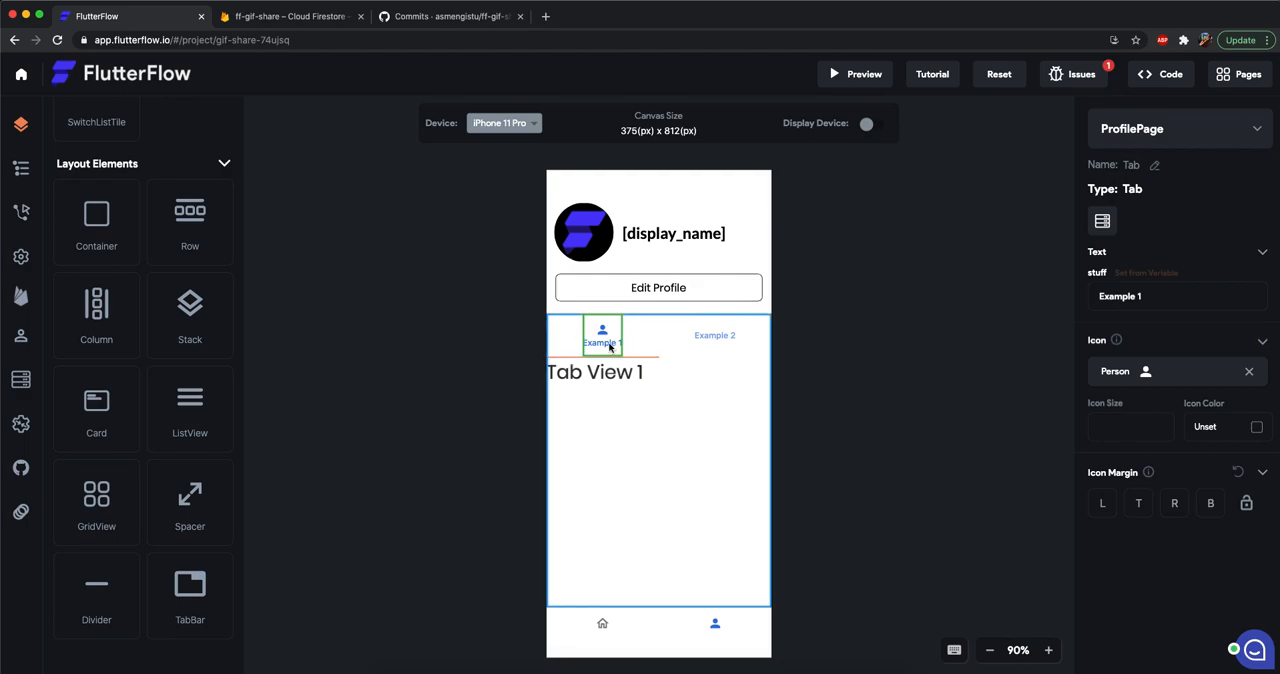
key(super+a)
key(BackSpace)
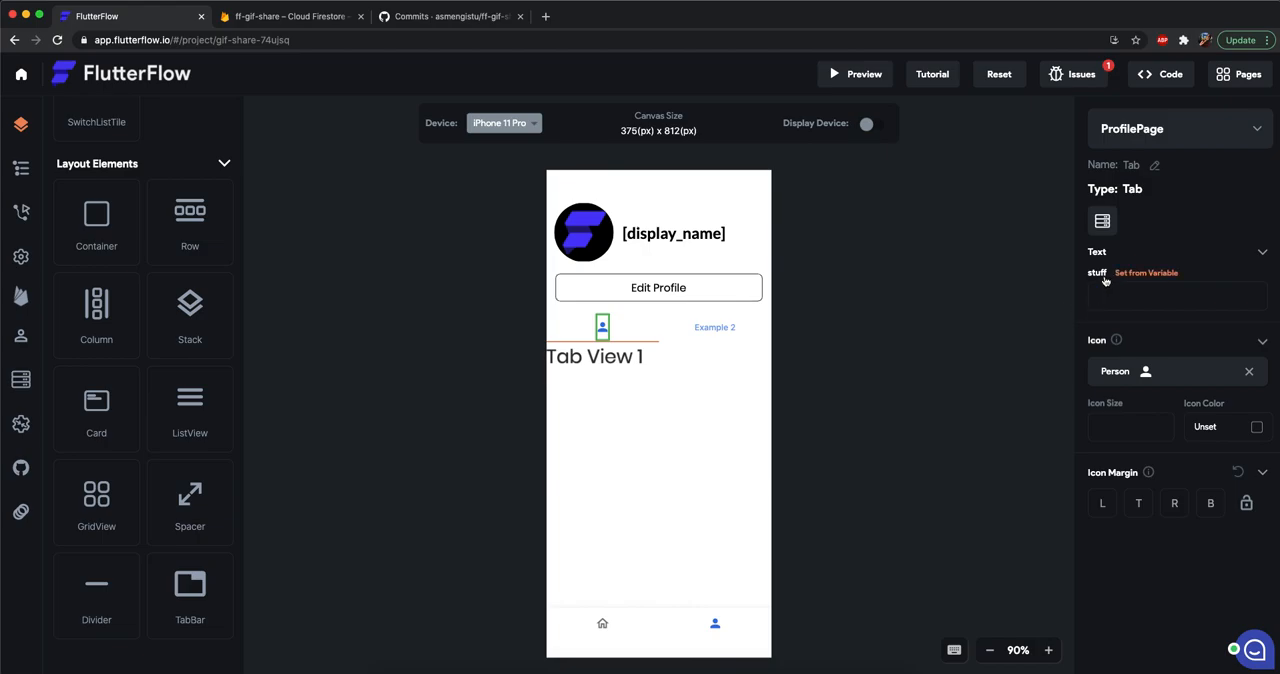
Clear the label text of the Example 2 tab.
click(712, 330)
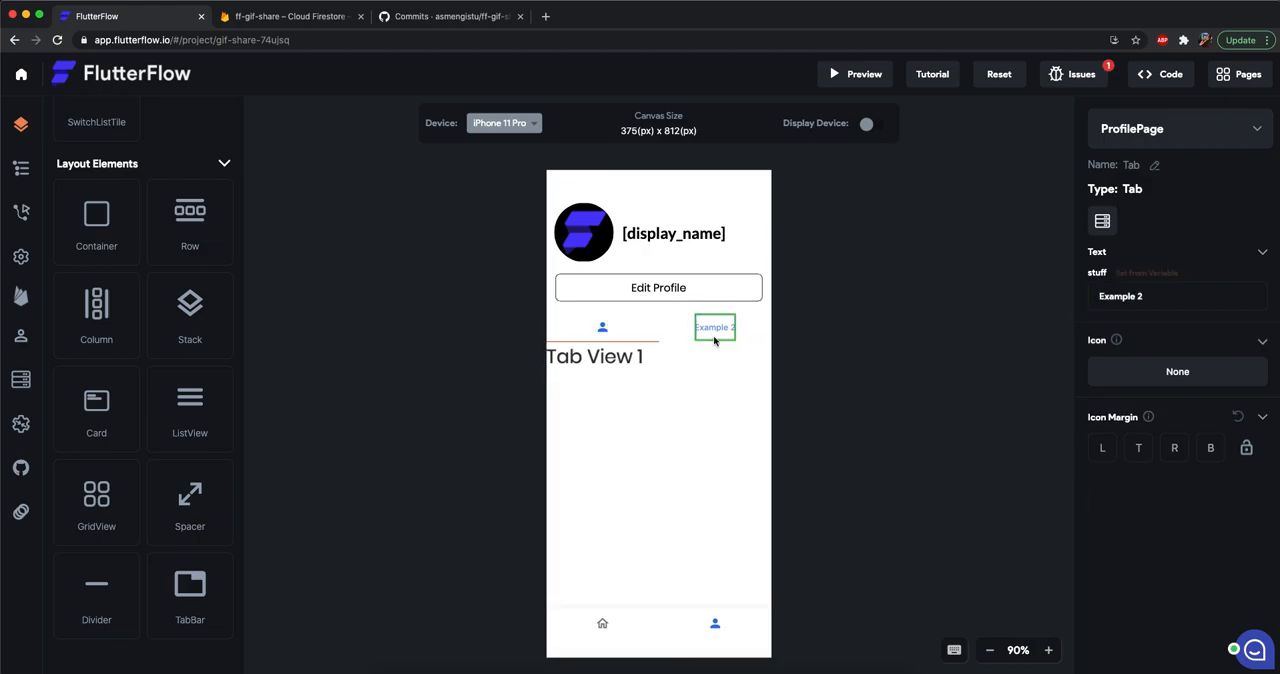
click(1166, 300)
key(super+a)
key(BackSpace)
Search the icons for "photos" and assign the Material stacked-photos icon to the second tab.
click(1190, 376)
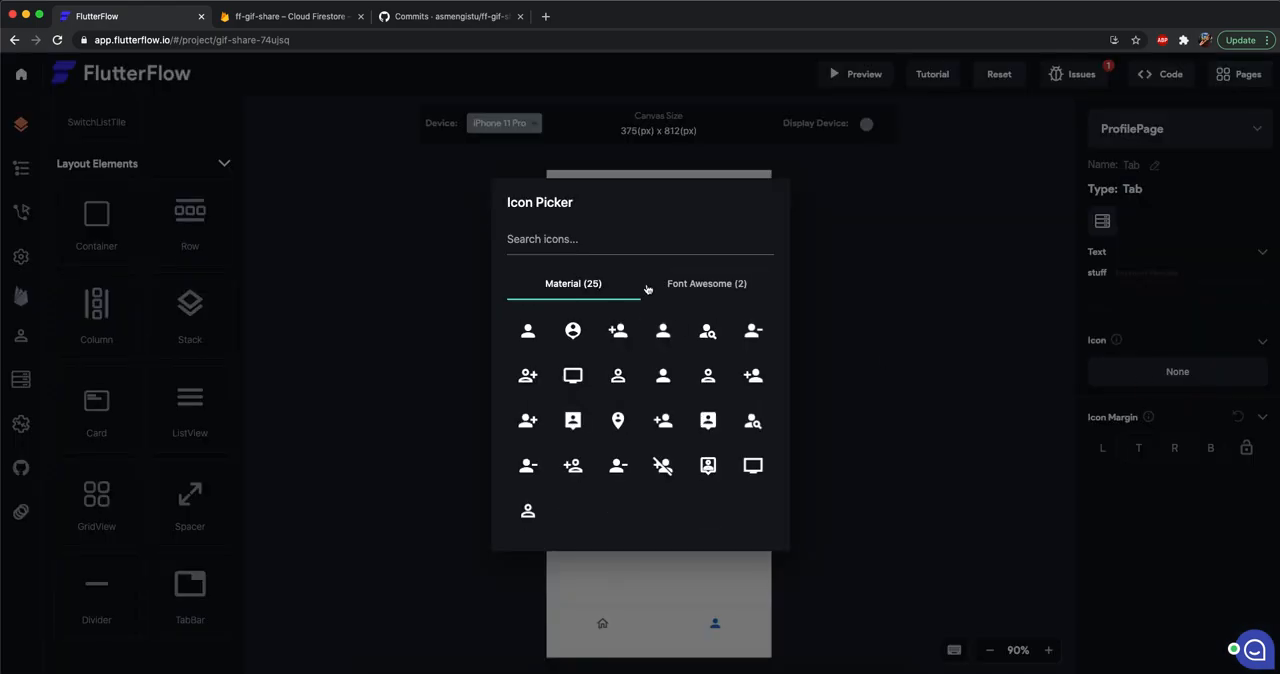
click(597, 240)
text(likes)
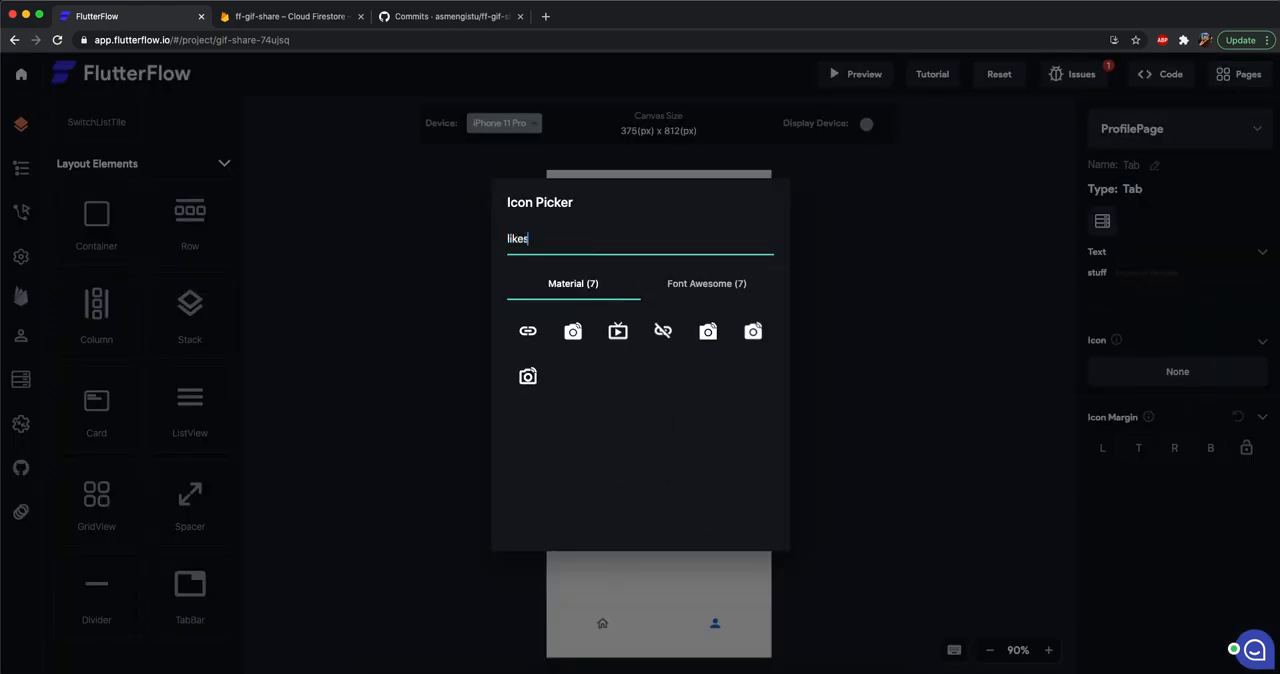
key(super+a)
key(BackSpace)
text(opho)
key(BackSpace)
key(BackSpace)
key(BackSpace)
key(BackSpace)
text(photos)
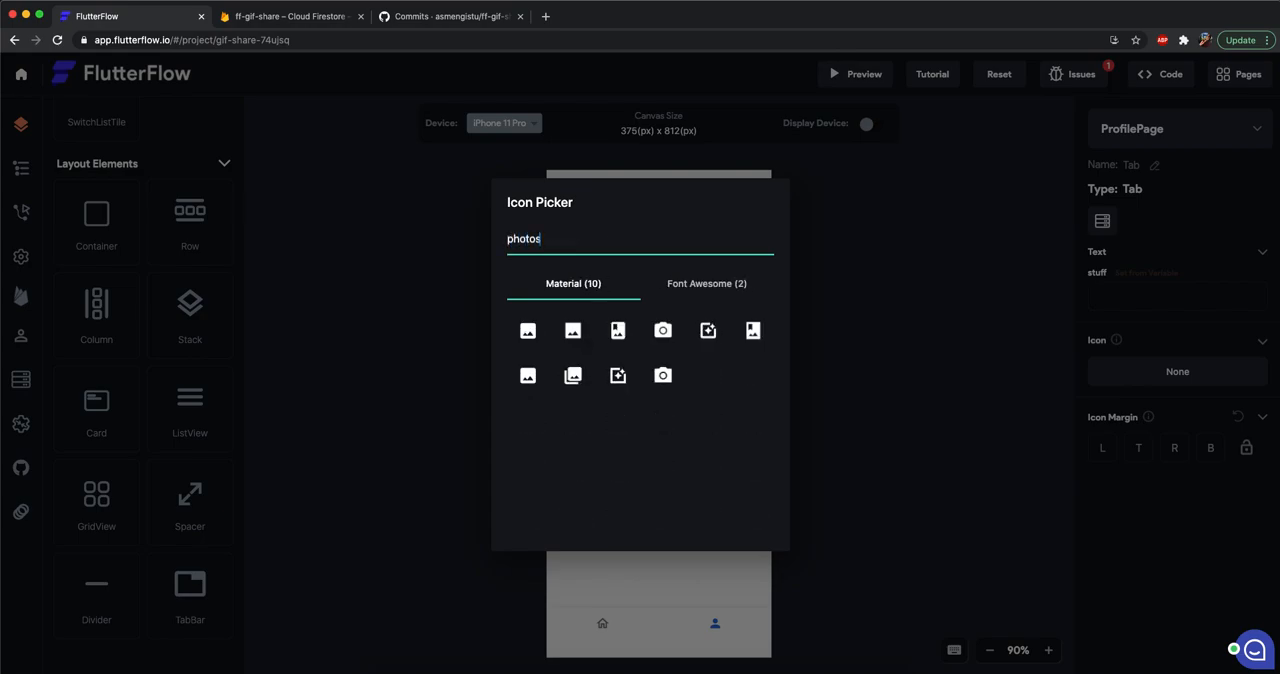
click(580, 388)
click(849, 377)
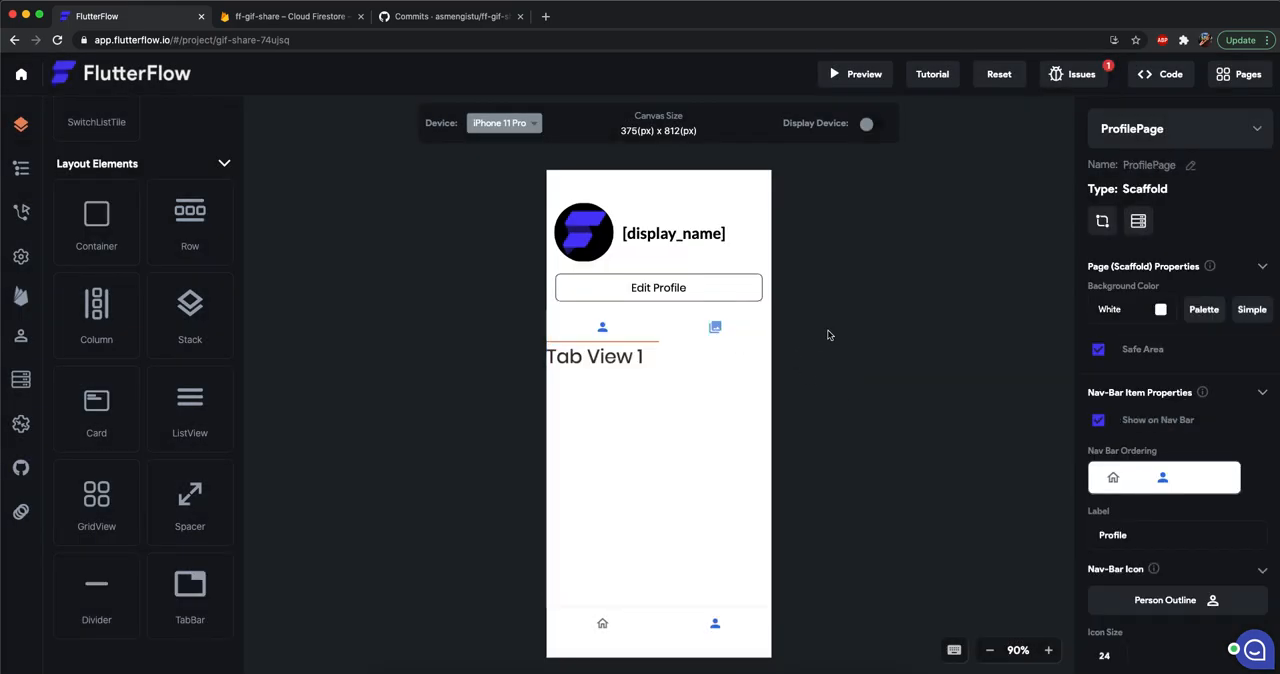
click(669, 343)
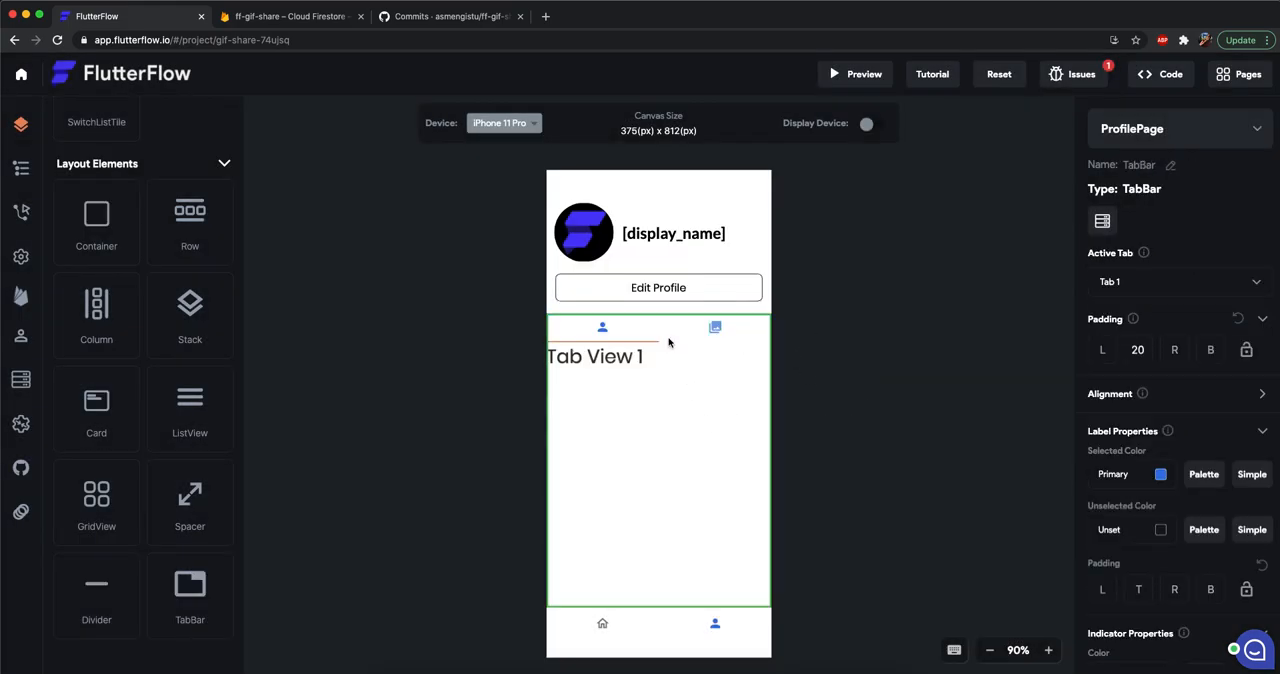
click(1160, 475)
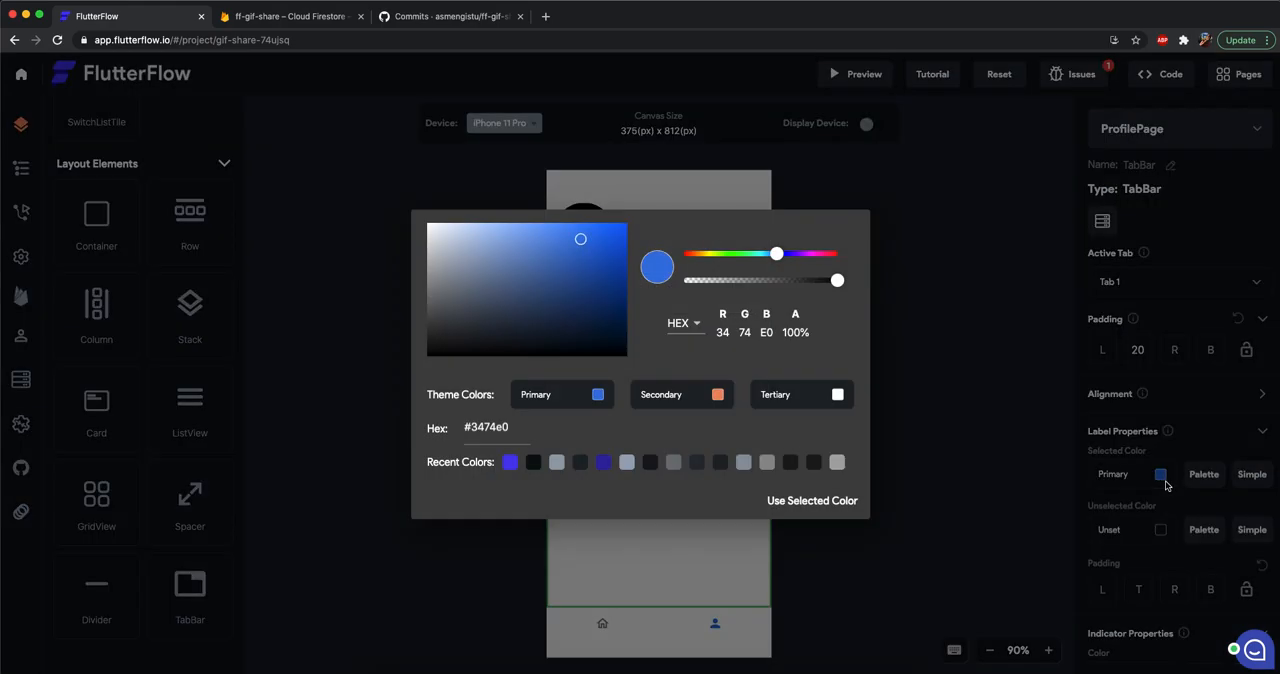
click(967, 354)
Delete the Tab View 1 placeholder text and paste the cut GridView into the first tab's view.
click(650, 412)
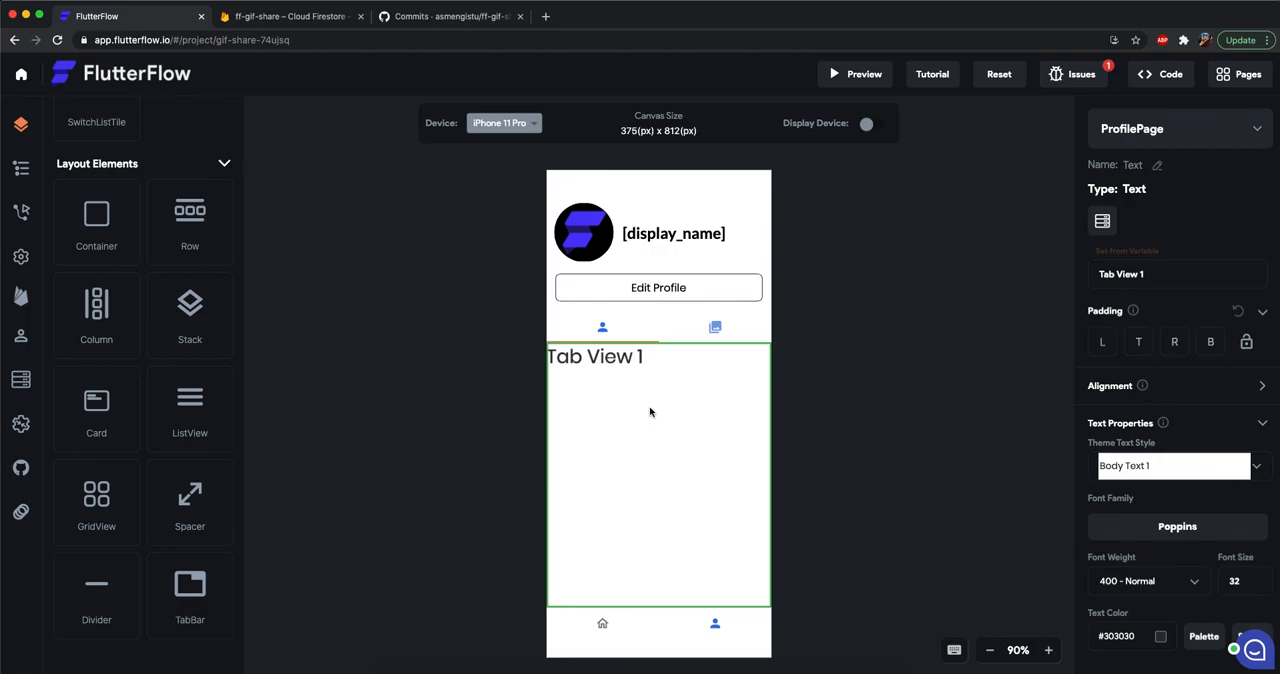
key(Delete)
click(651, 410)
key(super+v)
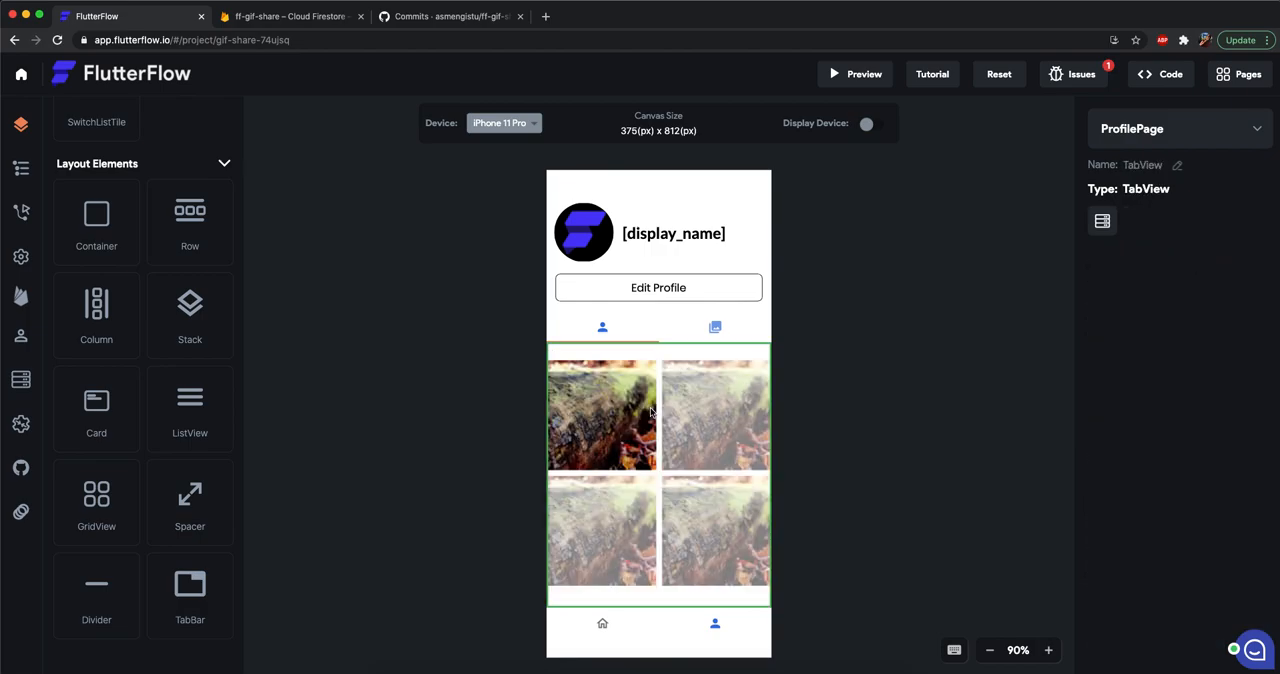
Set the first tab's GridView alignment to 0 horizontal and -1 vertical.
click(925, 450)
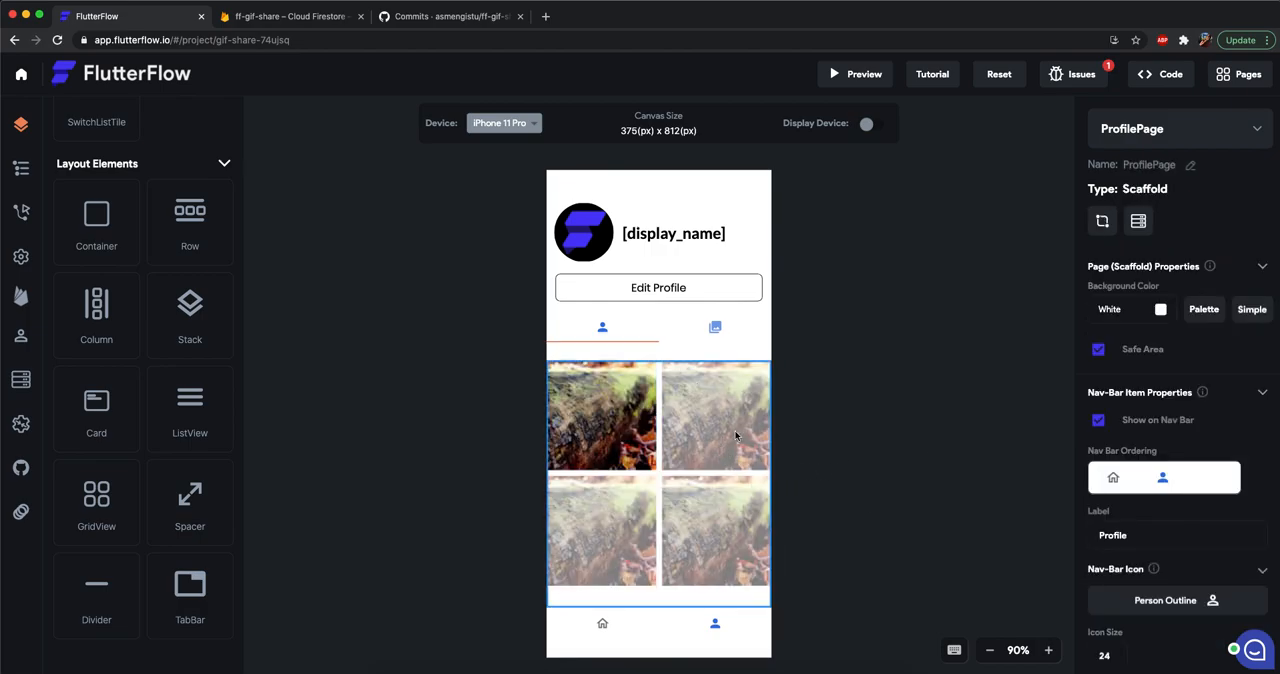
click(675, 397)
click(1263, 330)
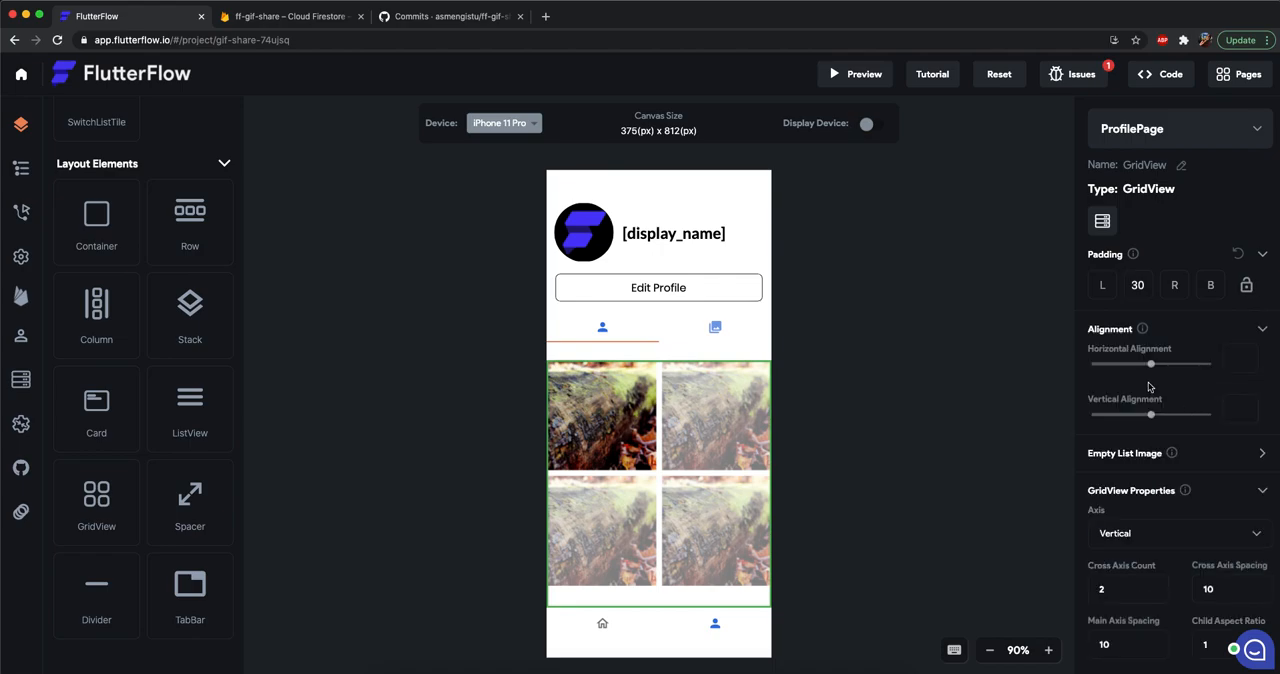
drag(1104, 369, 1155, 367)
key(super+shift+Left)
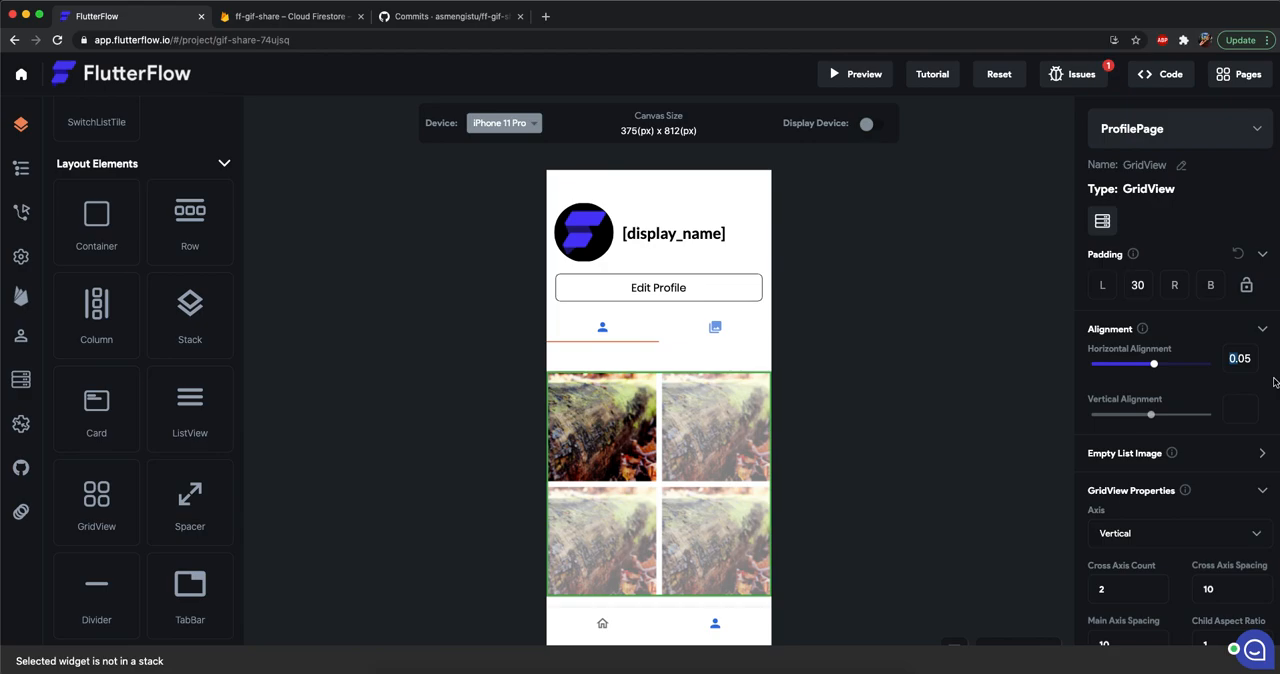
text(0)
click(1246, 407)
text(-1)
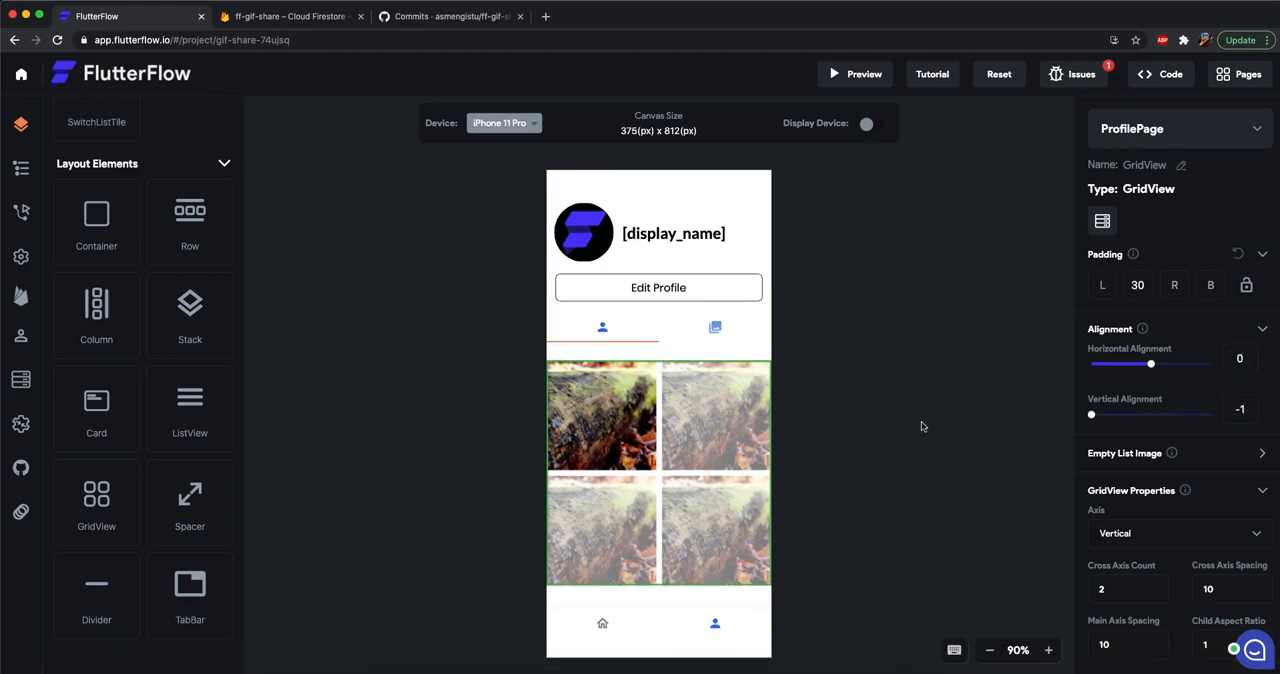
click(906, 354)
Reduce the top padding of the first tab's GridView to 3.
click(666, 361)
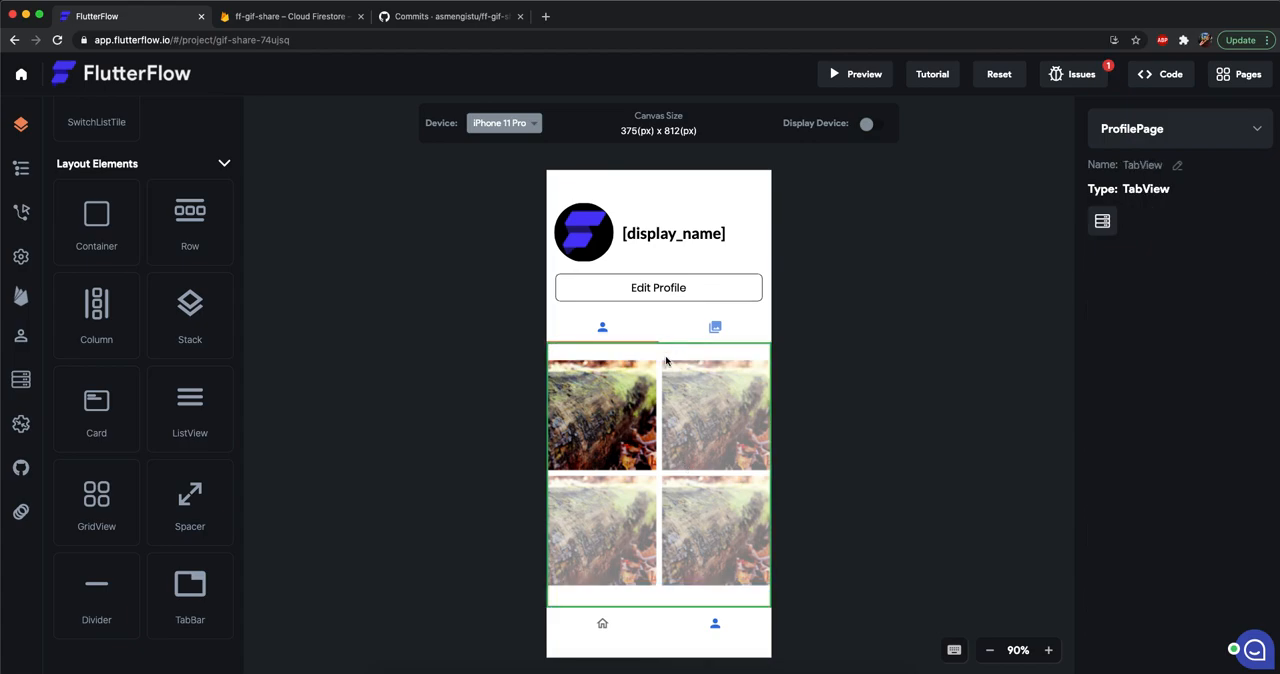
click(665, 368)
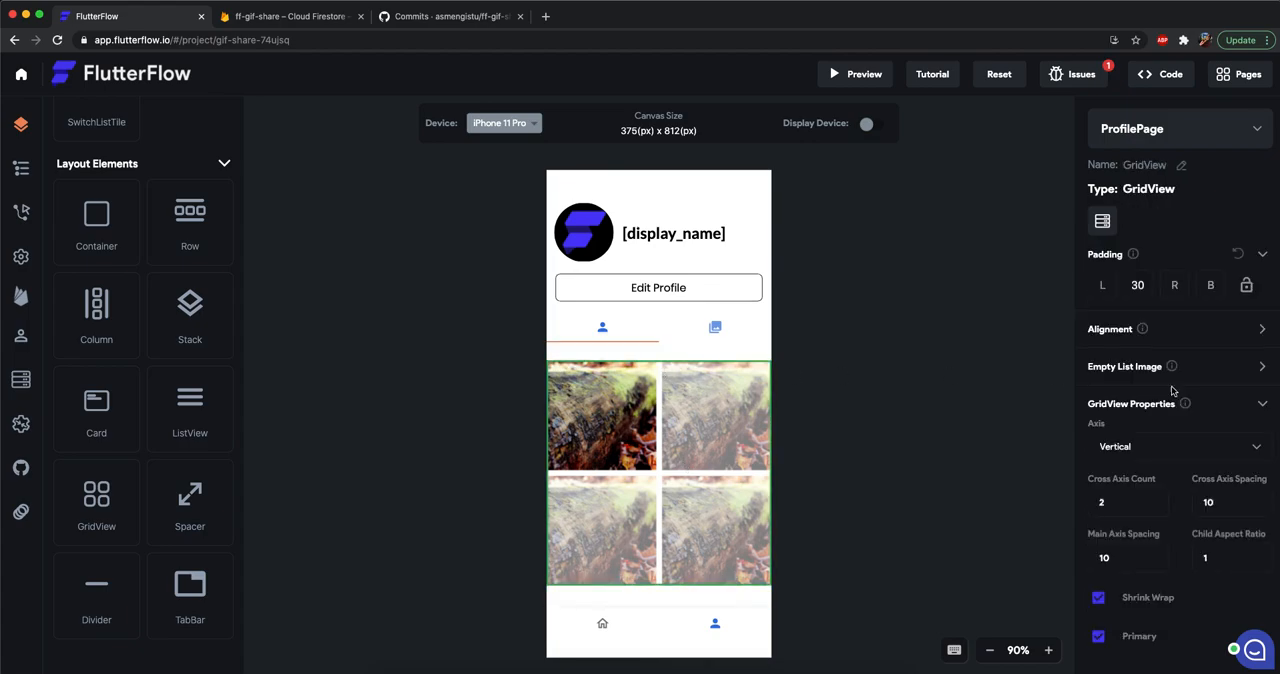
click(1260, 330)
click(710, 356)
click(681, 401)
click(1149, 287)
key(BackSpace)
key(BackSpace)
click(853, 467)
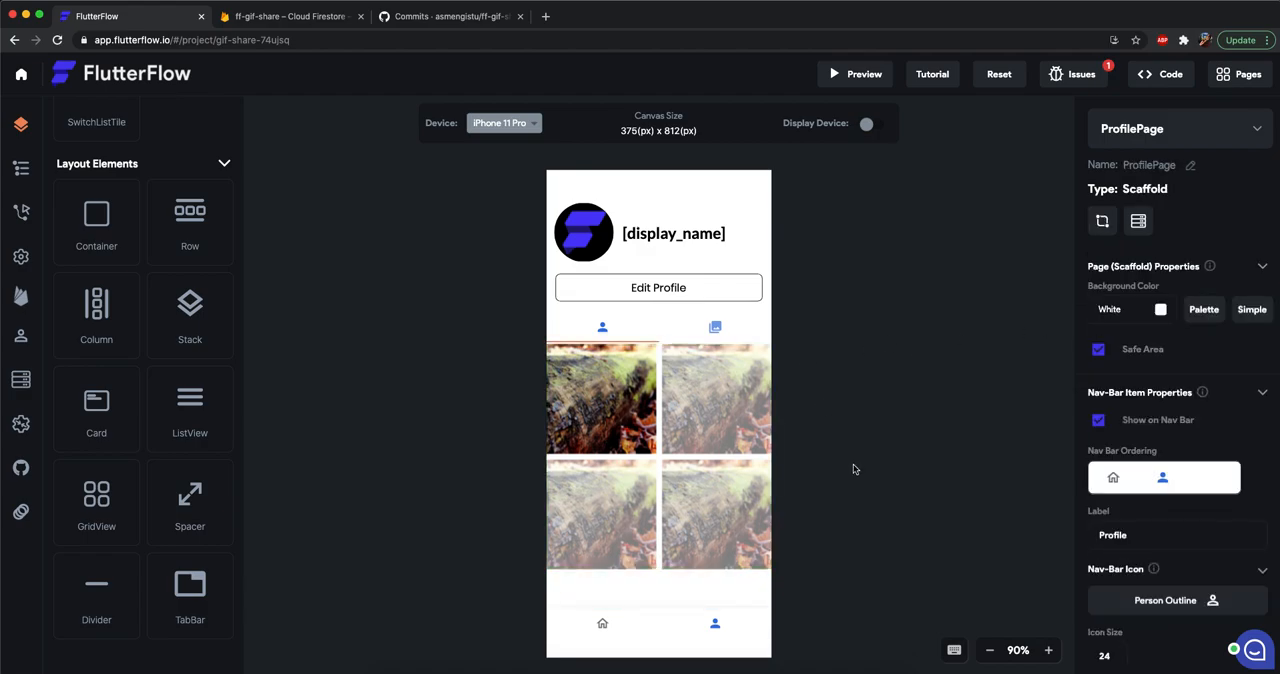
Examine the posts query and the Filter 1 settings behind the first tab's GridView.
click(615, 440)
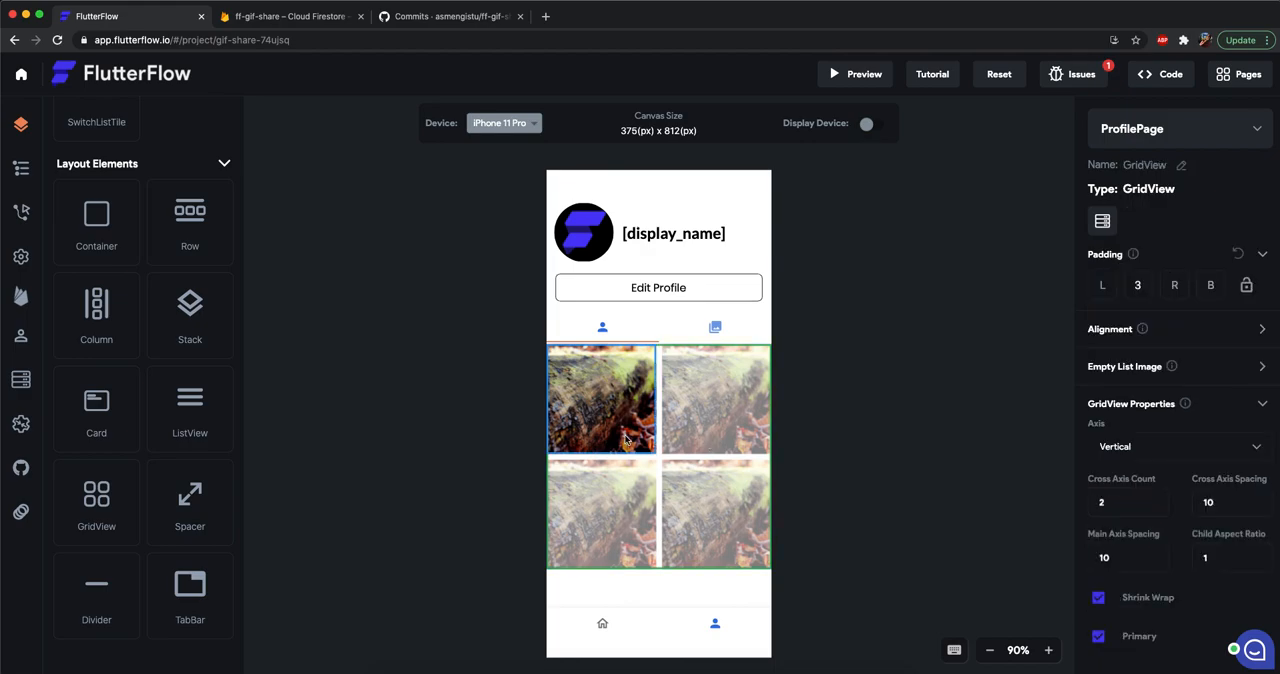
click(627, 440)
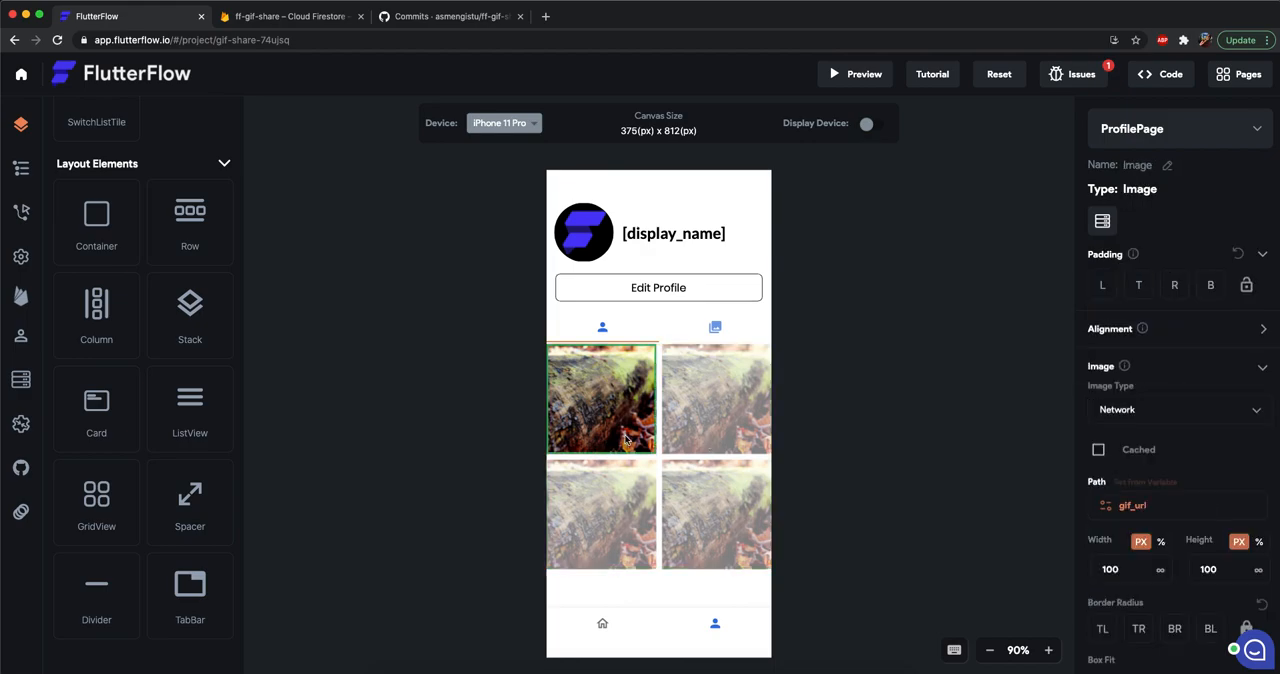
click(1101, 221)
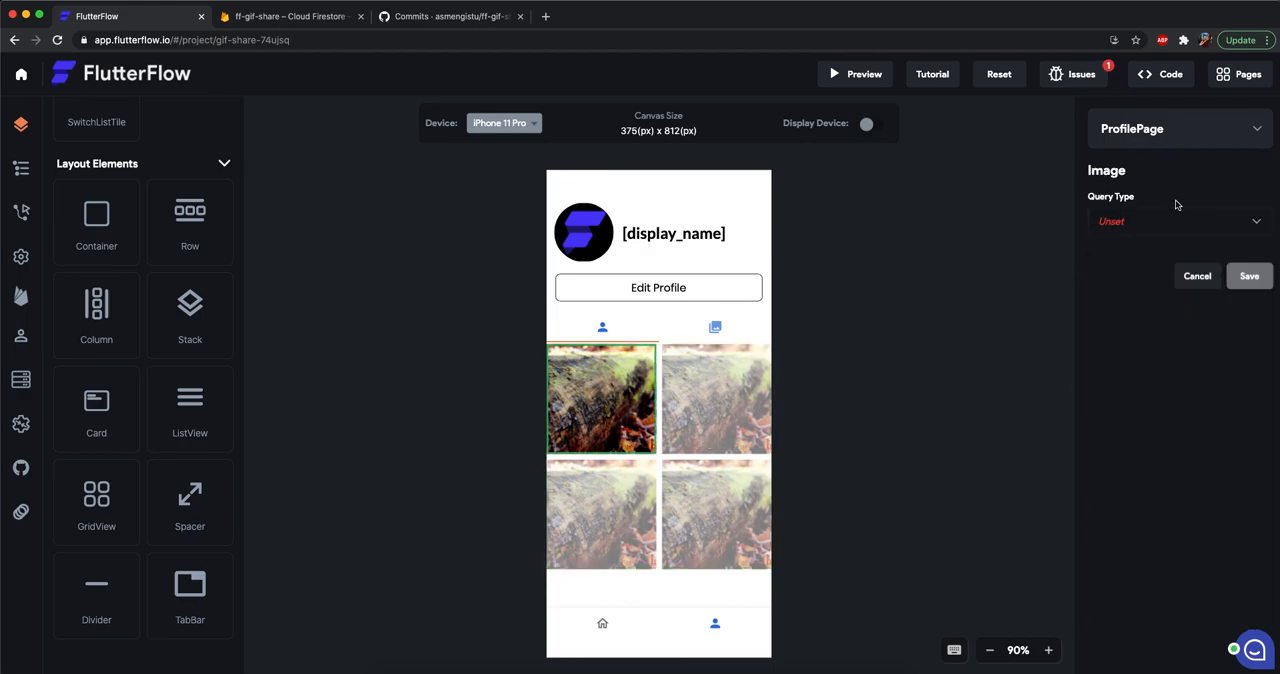
click(1183, 283)
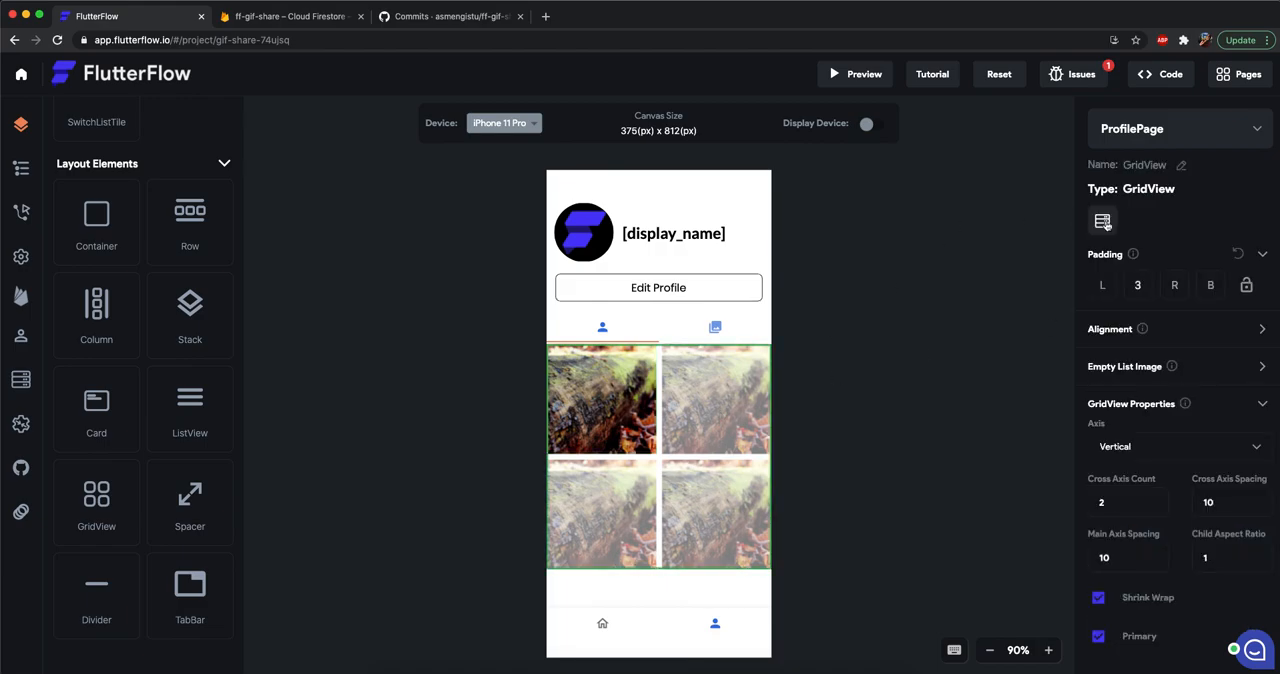
click(1103, 222)
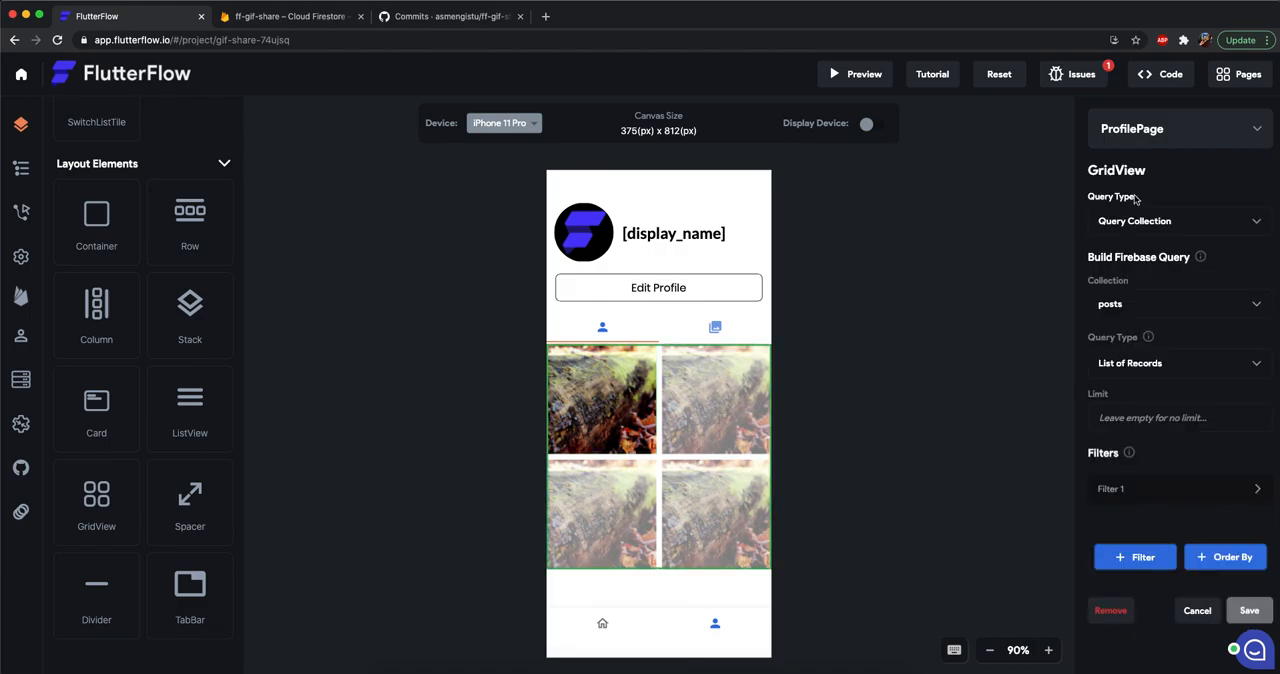
click(1110, 494)
scroll(1107, 503, down, 2)
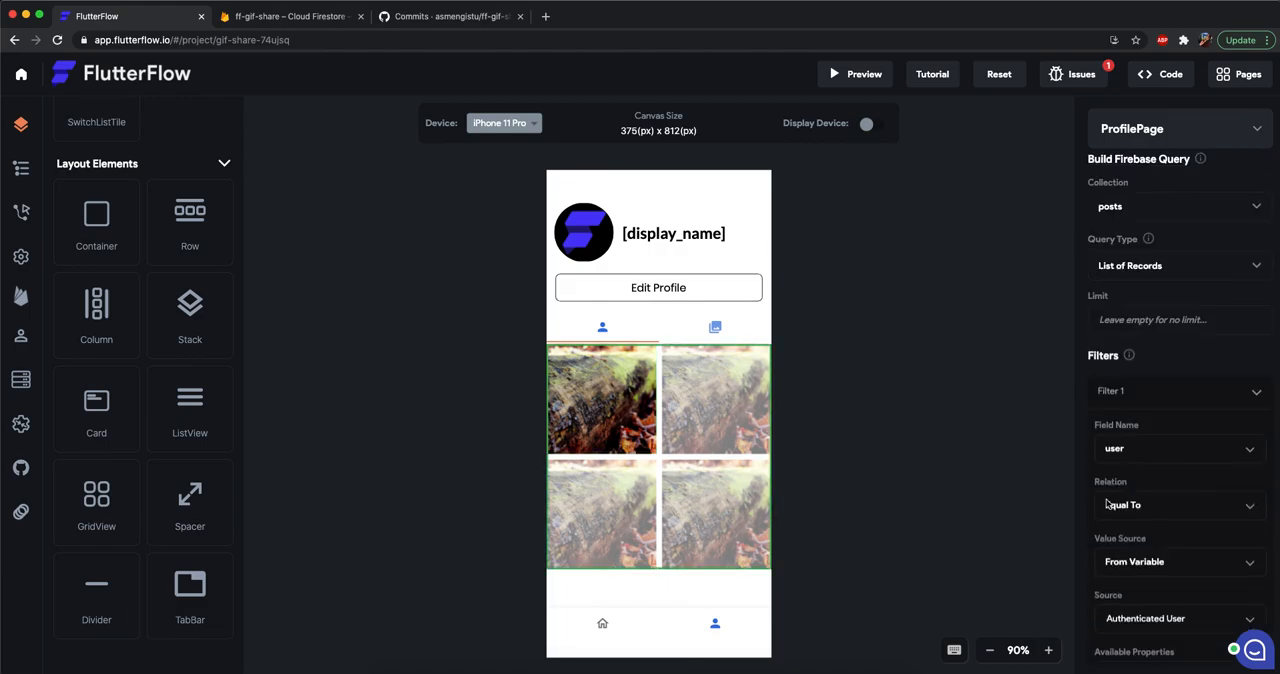
Copy the first tab's GridView and make Tab 2 the TabBar's active tab.
click(734, 330)
click(669, 474)
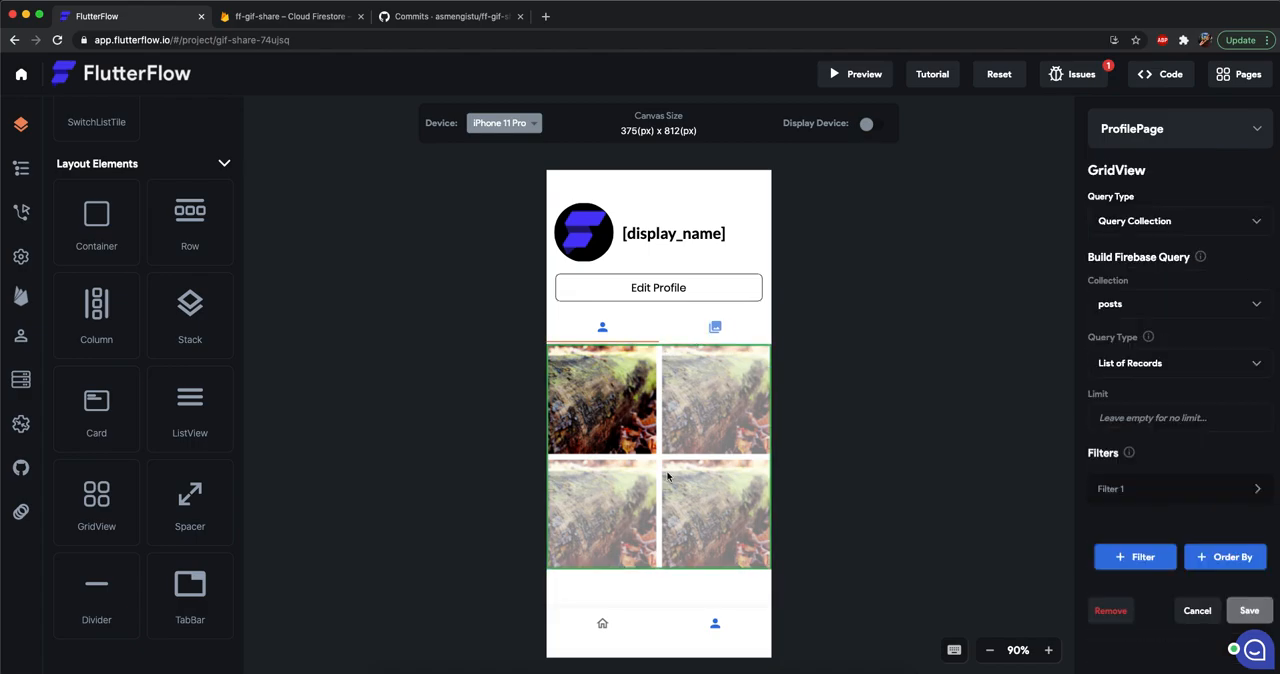
key(super+c)
right_click(696, 330)
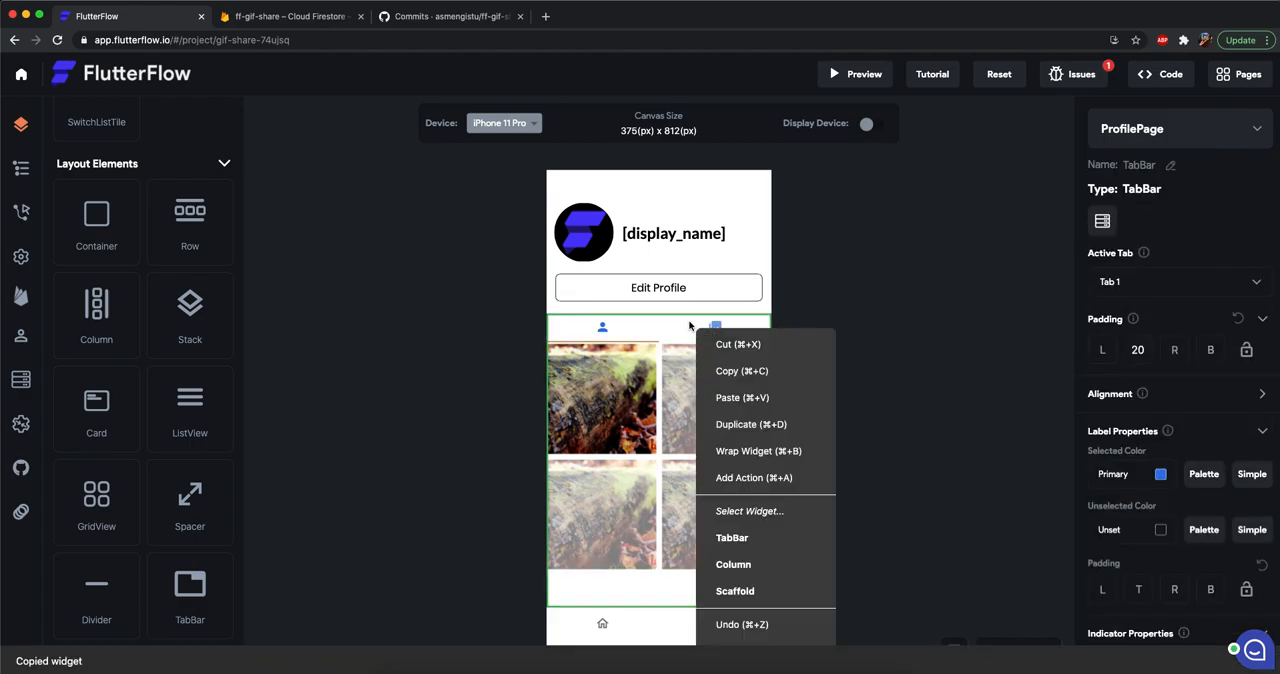
click(1131, 299)
click(1137, 285)
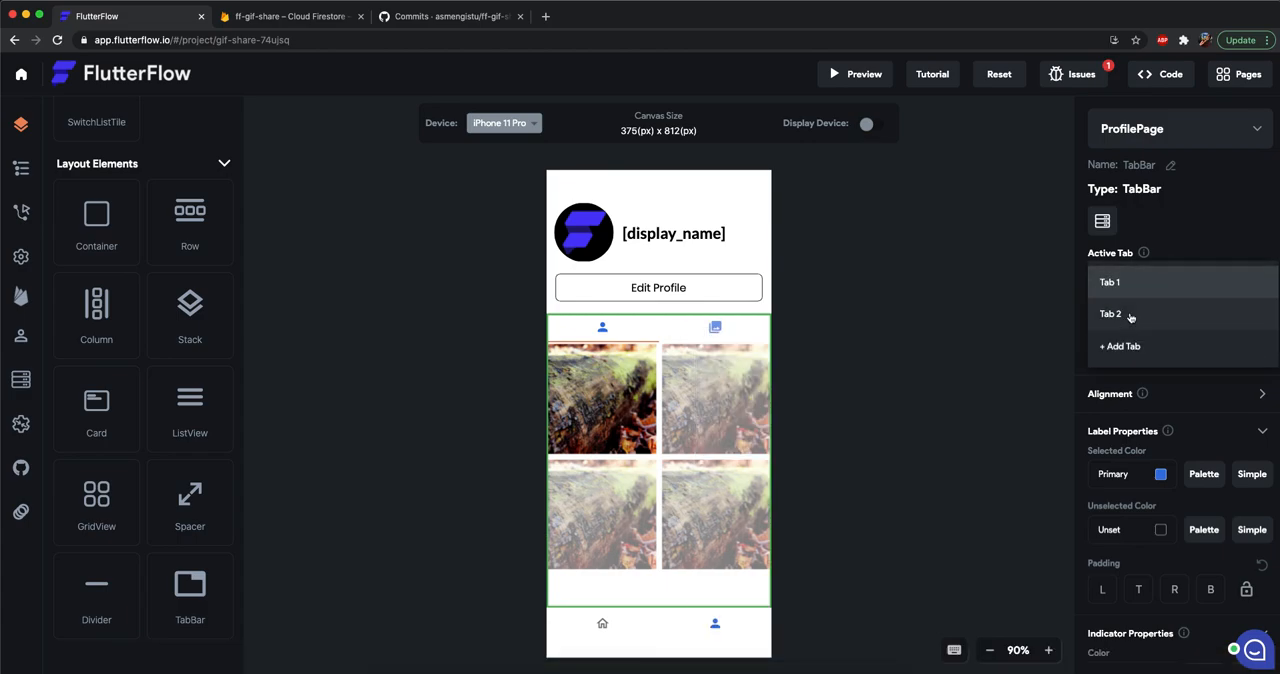
click(1125, 312)
Delete the placeholder text in the second tab's view and paste the copied GridView there.
click(671, 463)
key(BackSpace)
click(671, 463)
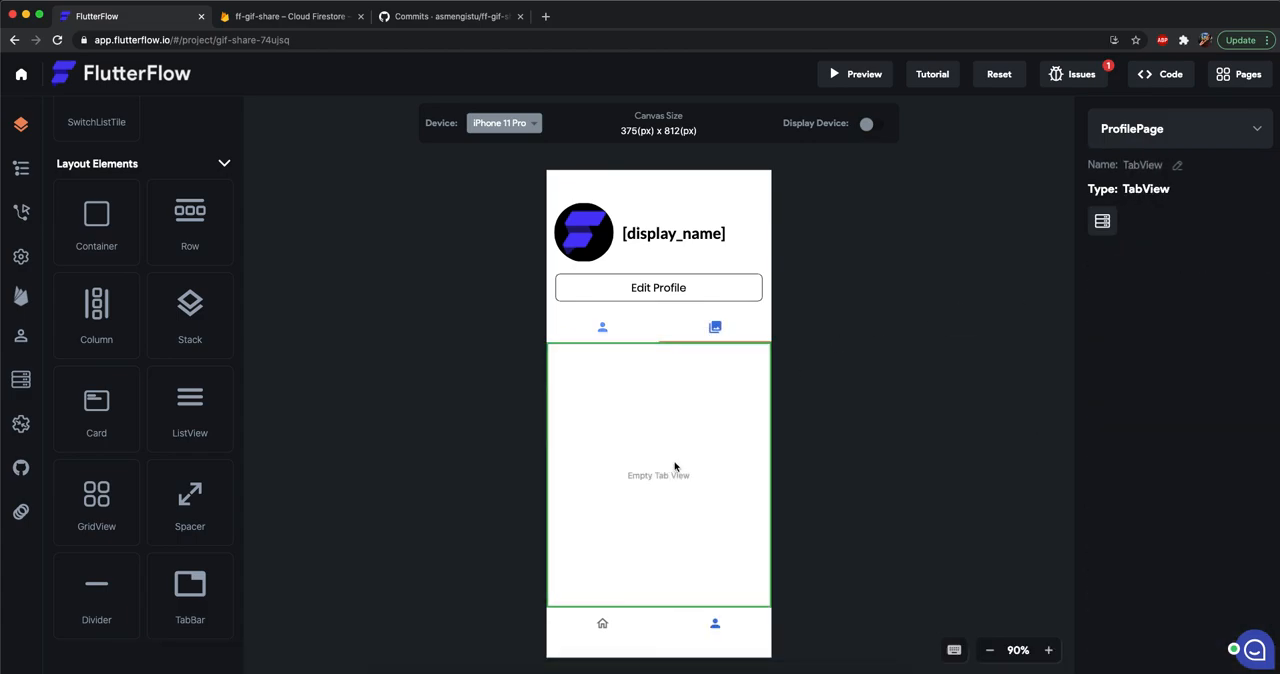
key(super+v)
Change Filter 1 of the pasted GridView's posts query to field liked_by with relation Array Contains, and save the query.
click(703, 486)
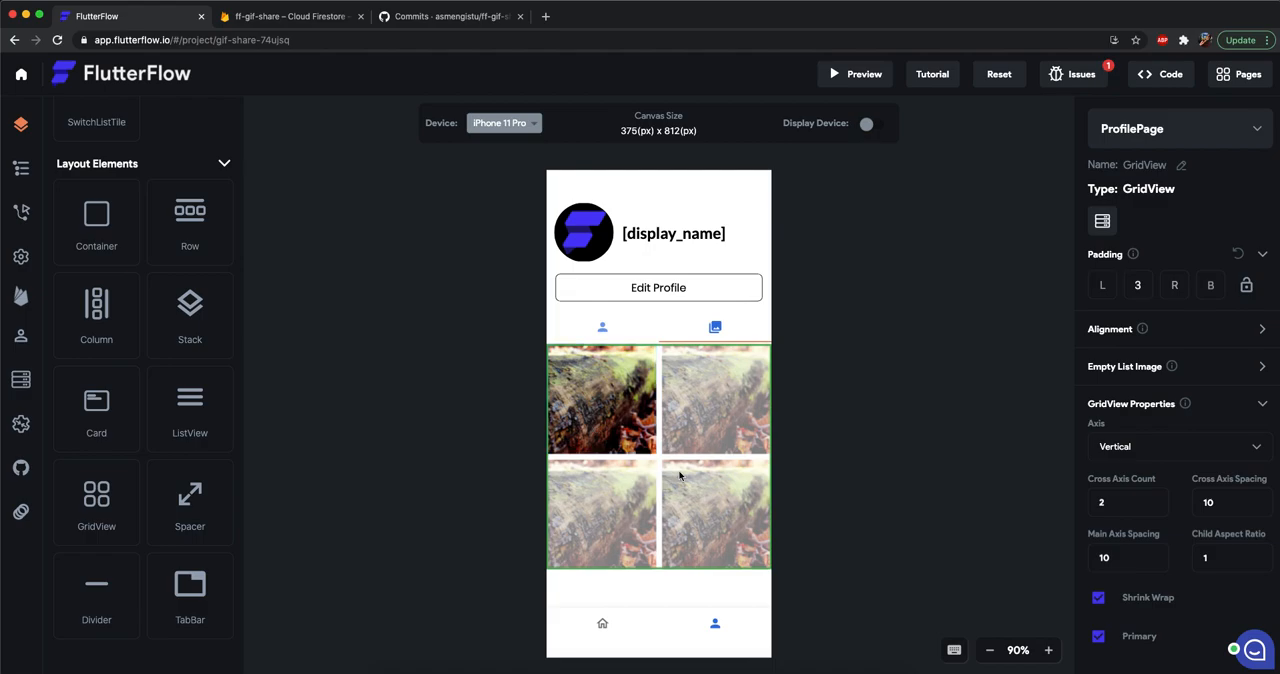
click(1102, 221)
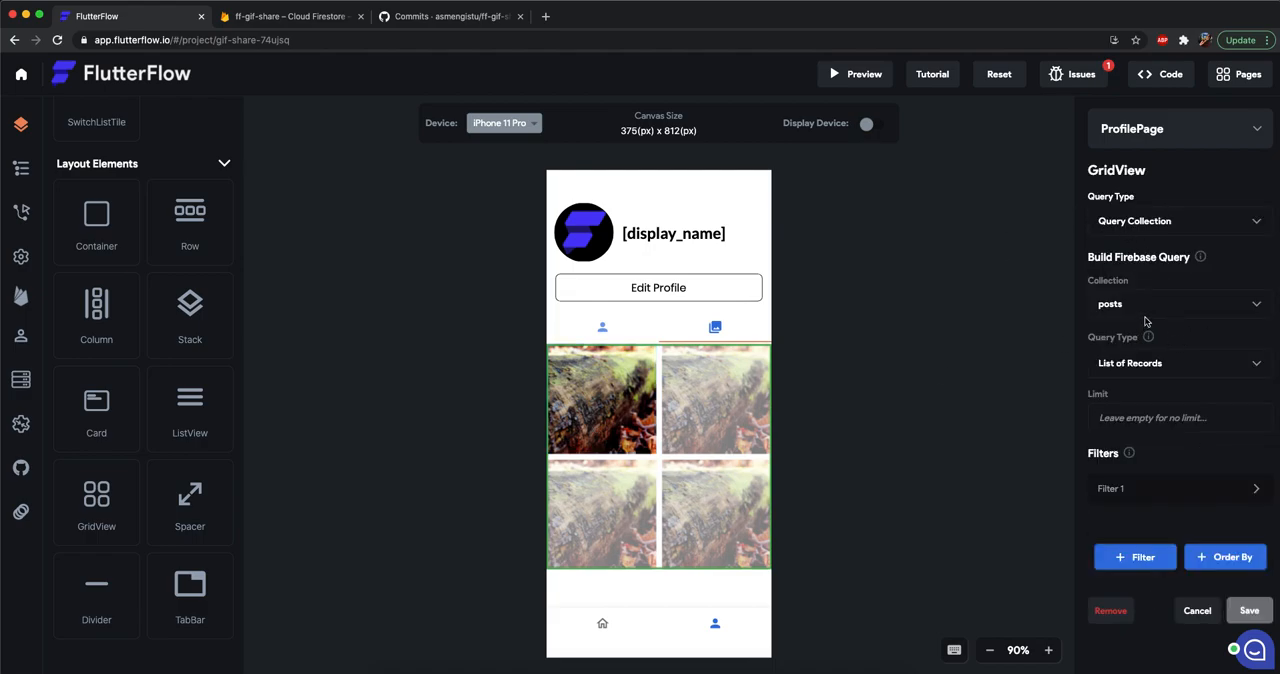
click(1146, 489)
scroll(1160, 400, down, 3)
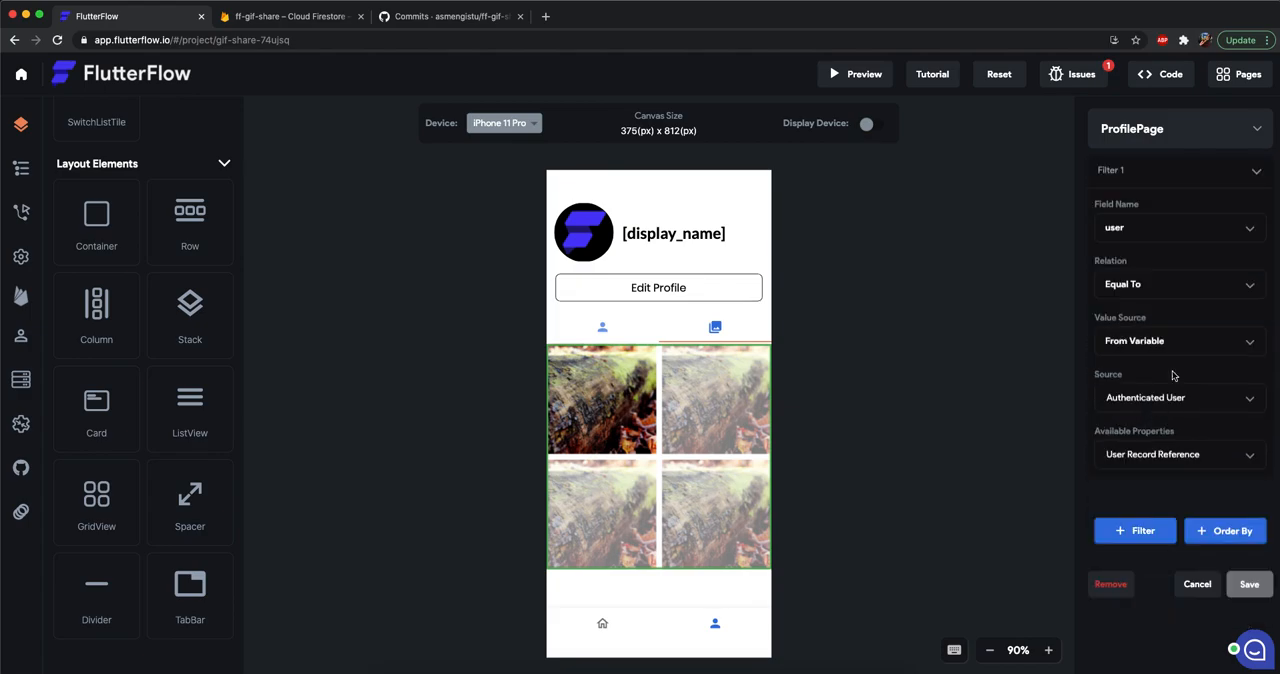
click(1137, 232)
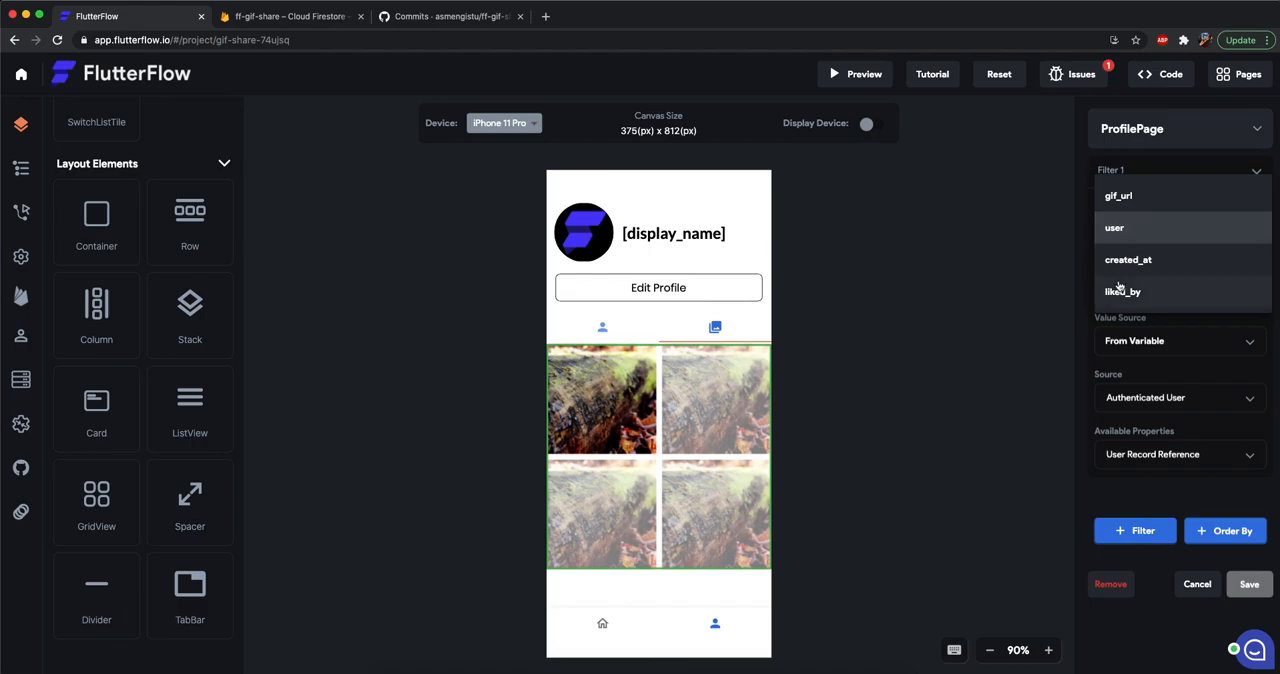
click(1119, 289)
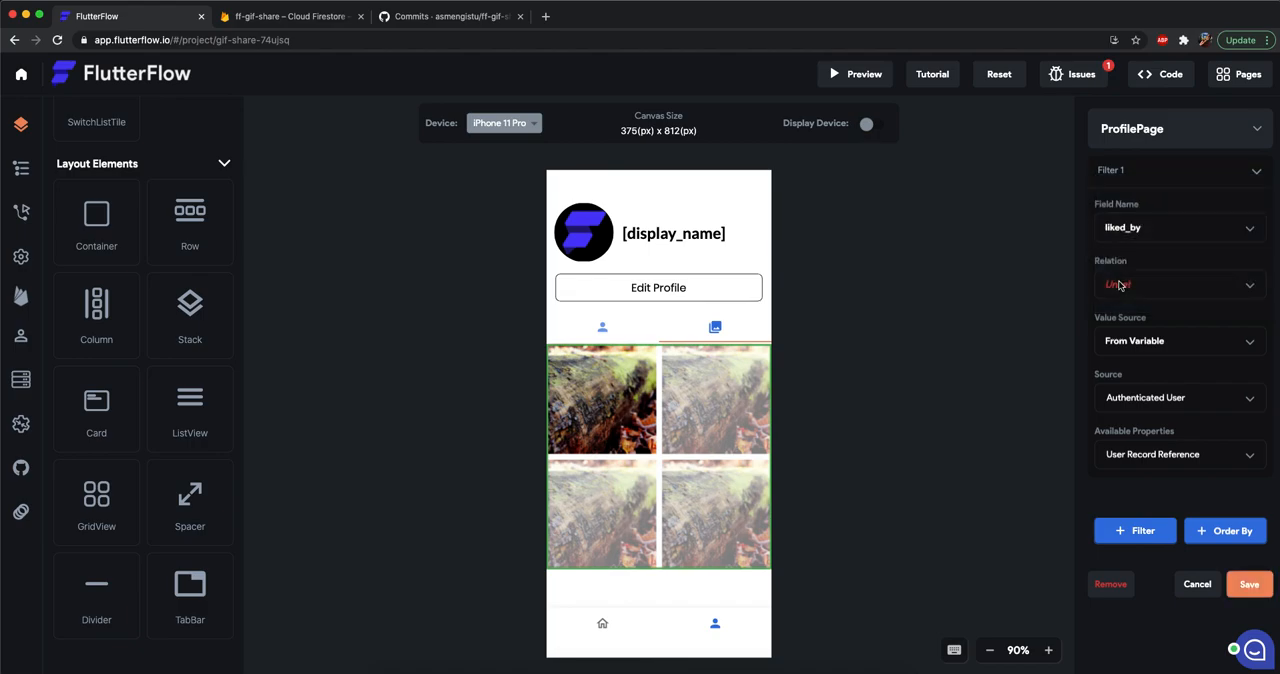
click(1119, 285)
click(1144, 286)
scroll(1148, 467, up, 2)
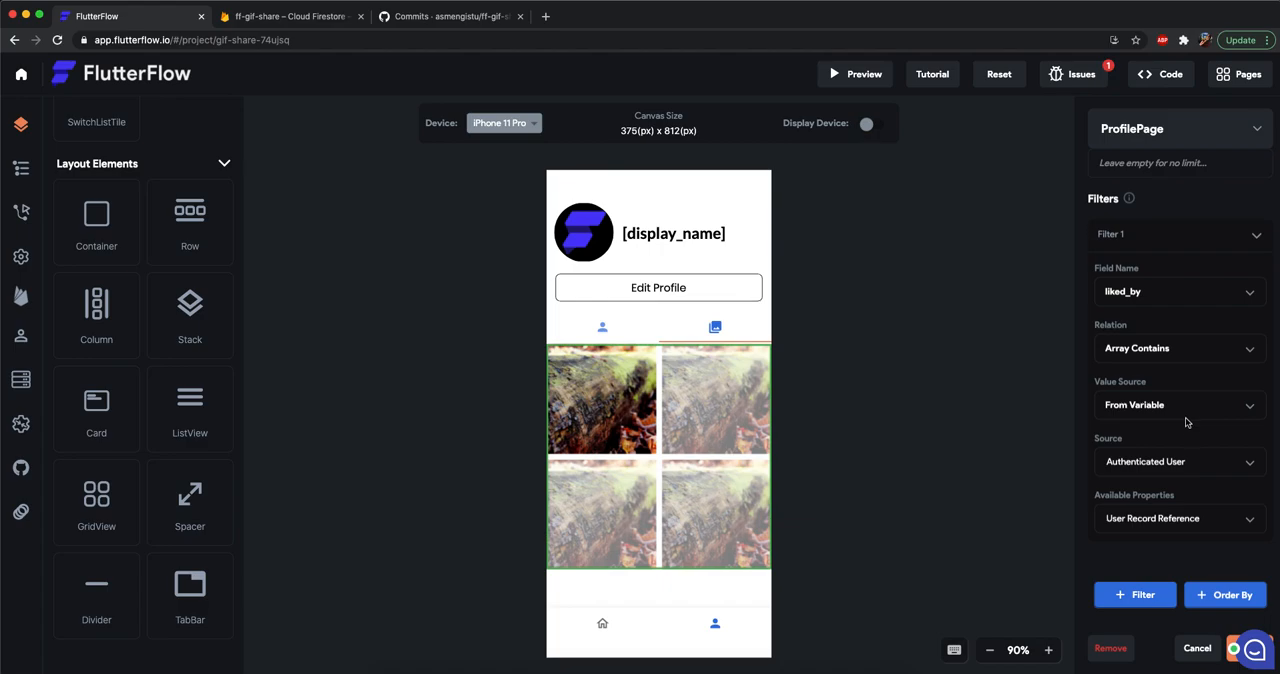
scroll(1140, 505, down, 1)
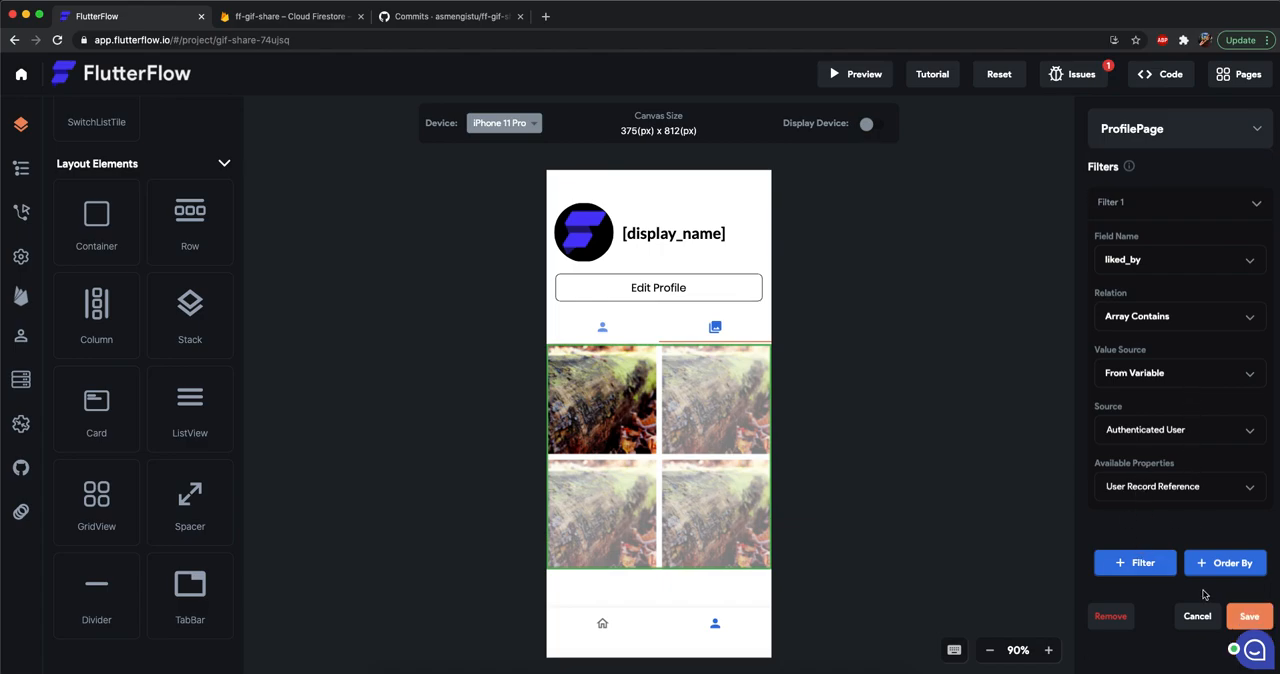
click(1252, 614)
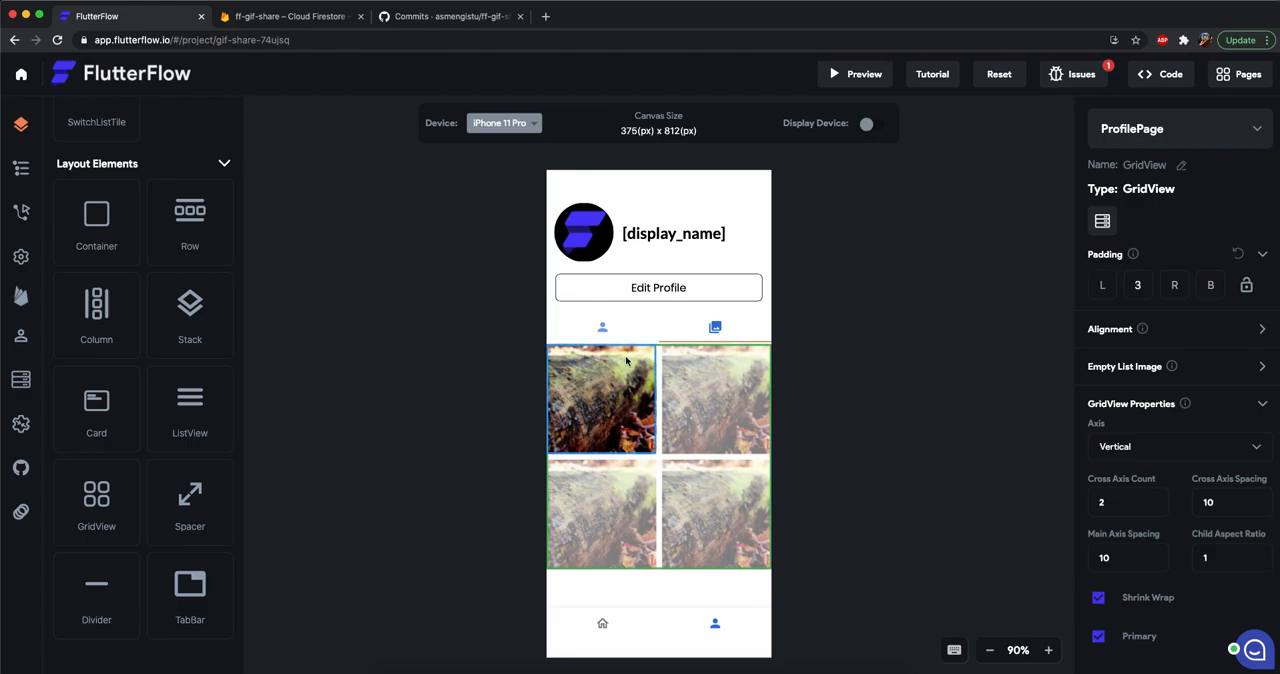
Switch to HomePage and review the feed image's On Double Tap action that updates the posts record.
click(604, 626)
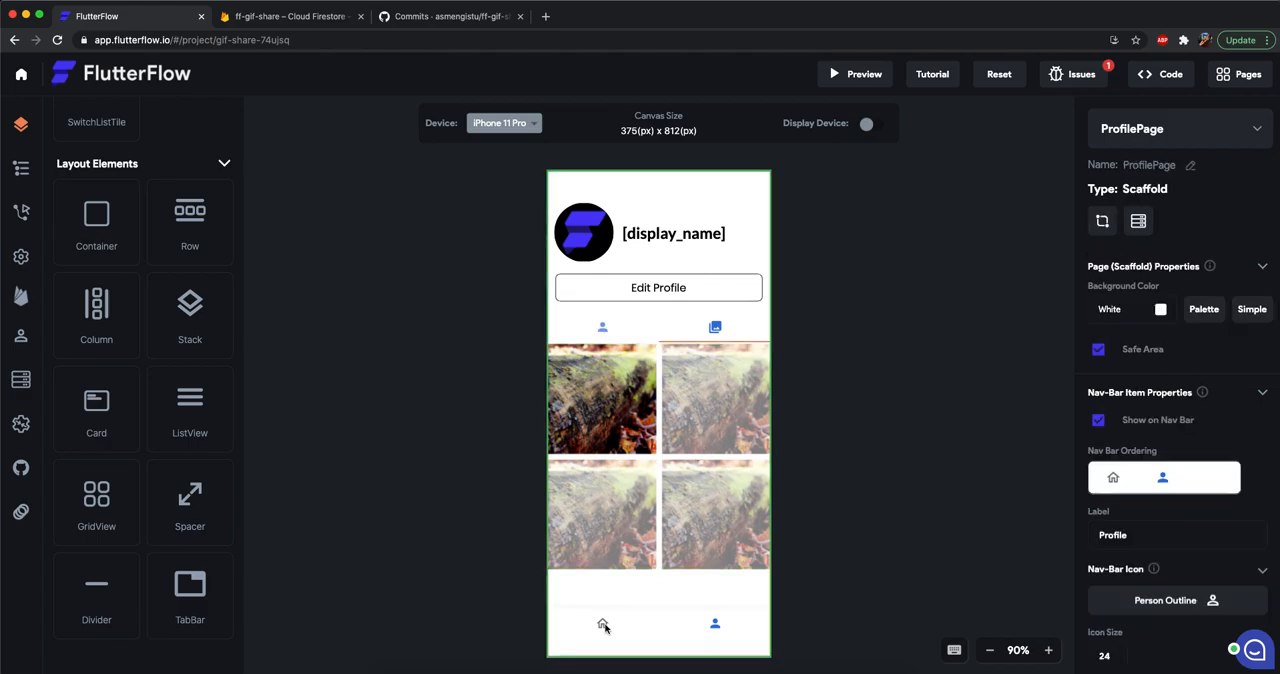
click(1240, 122)
click(1130, 106)
click(628, 390)
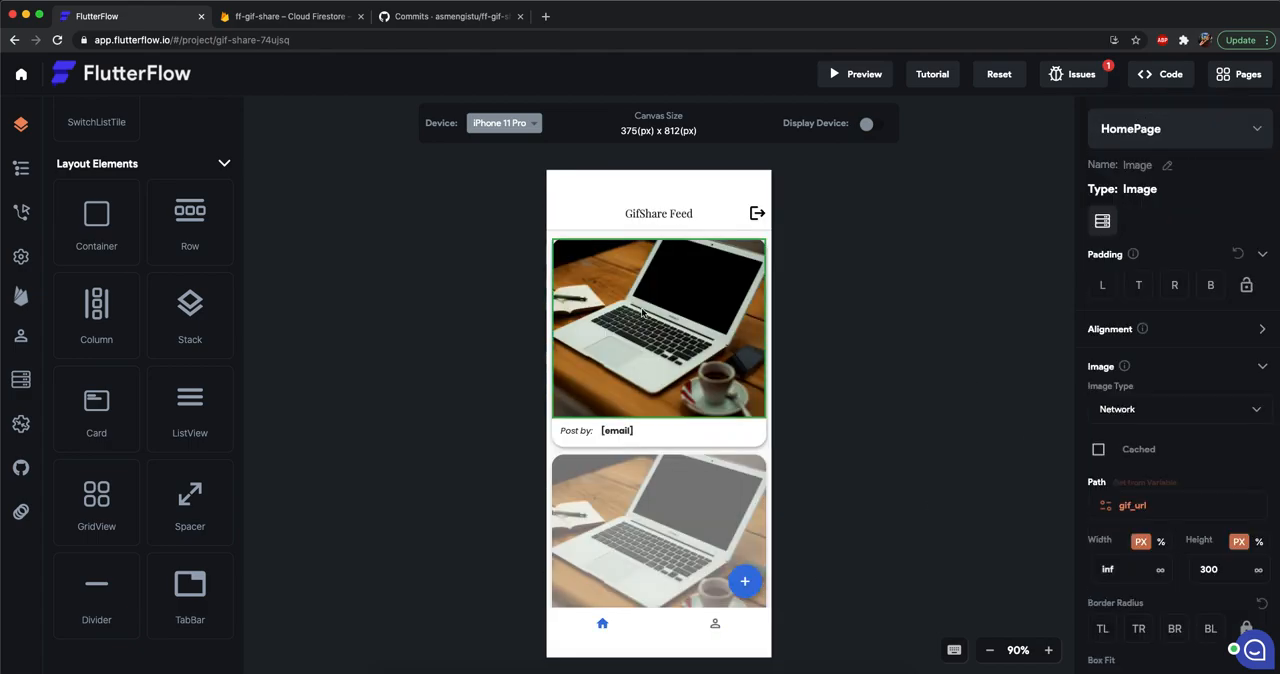
click(21, 211)
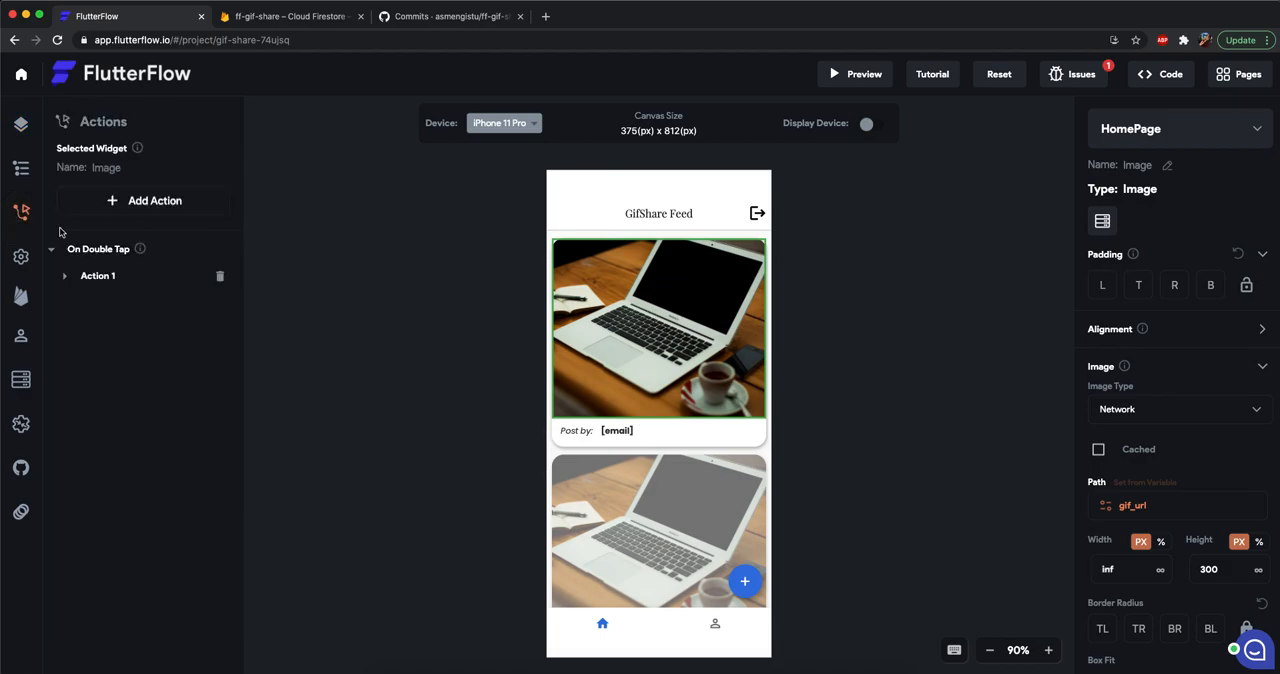
click(100, 279)
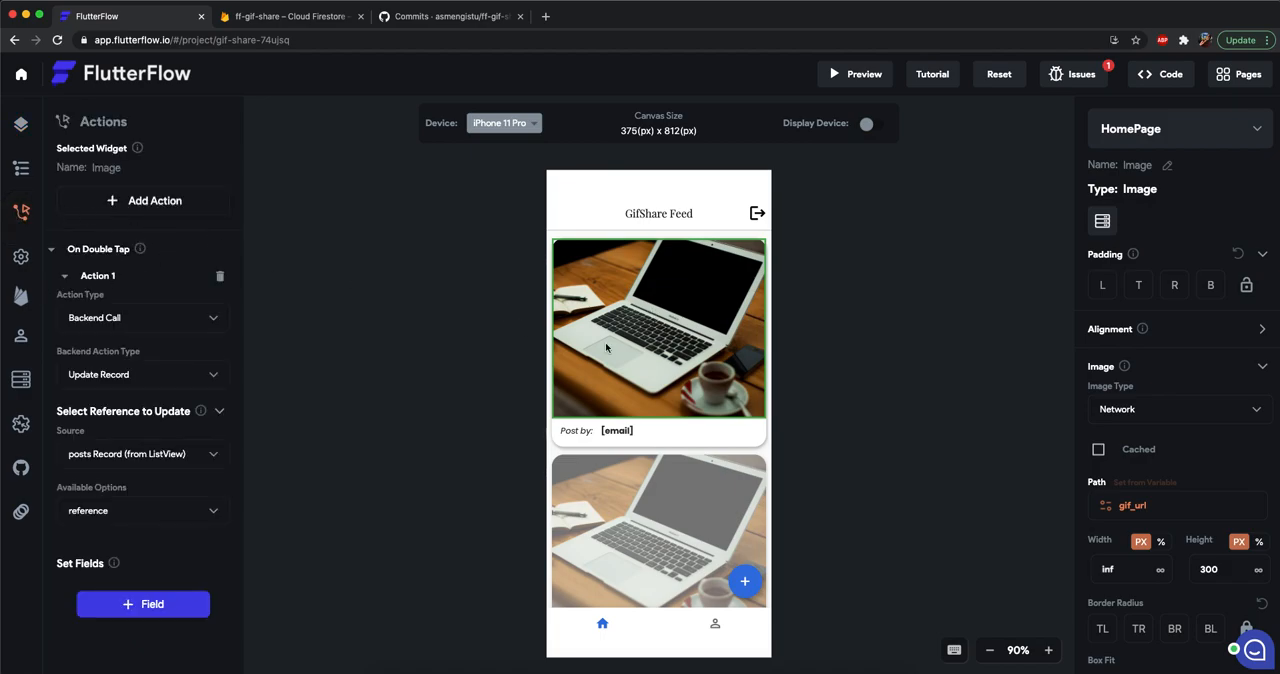
Return to ProfilePage and set the TabBar's active tab to Tab 1.
click(1178, 130)
click(1132, 193)
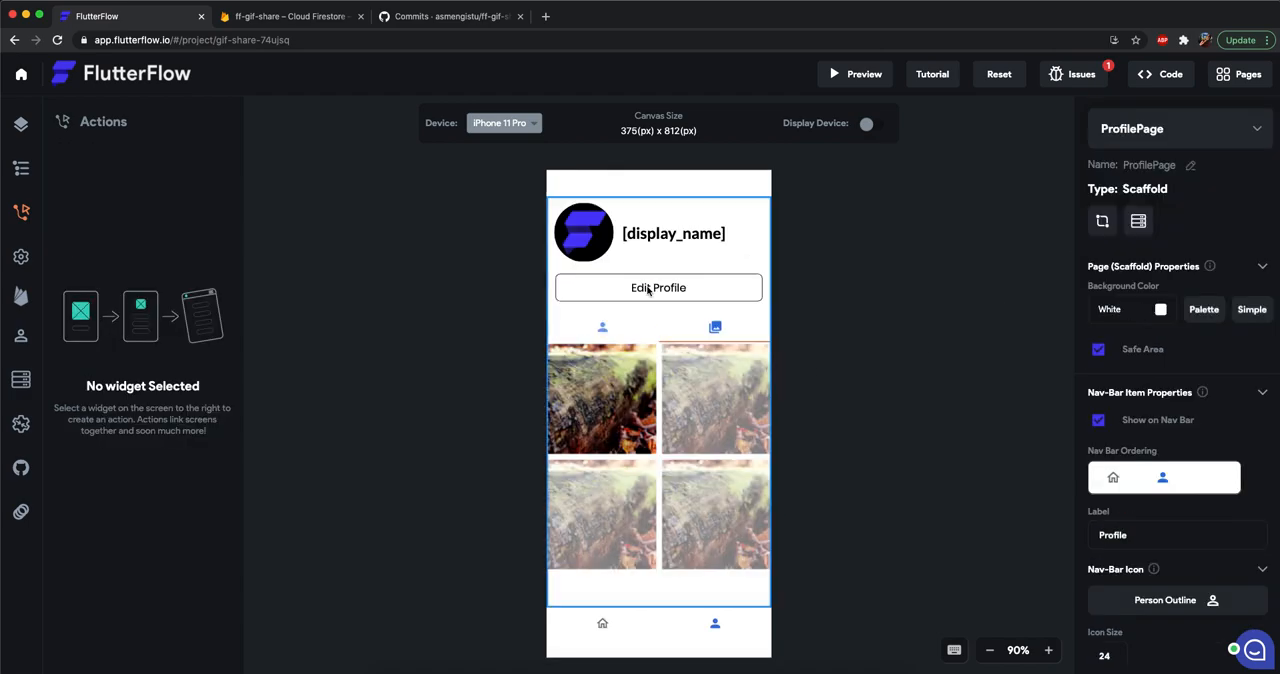
click(661, 335)
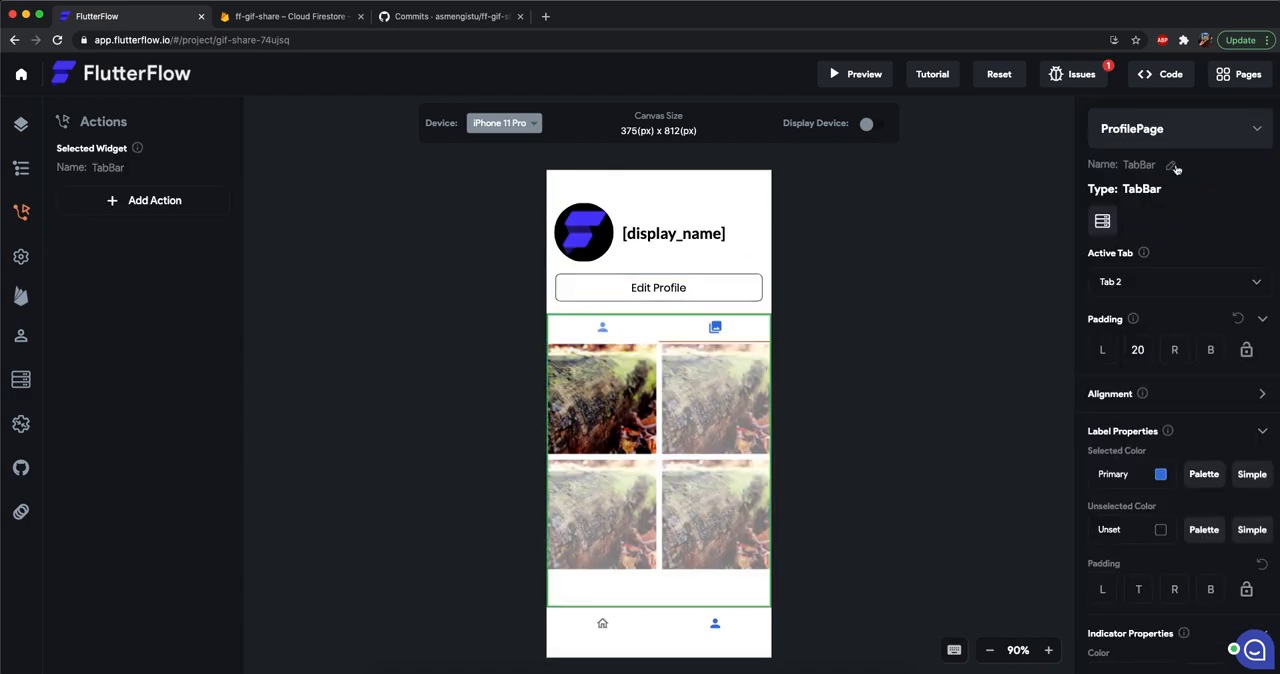
click(1118, 284)
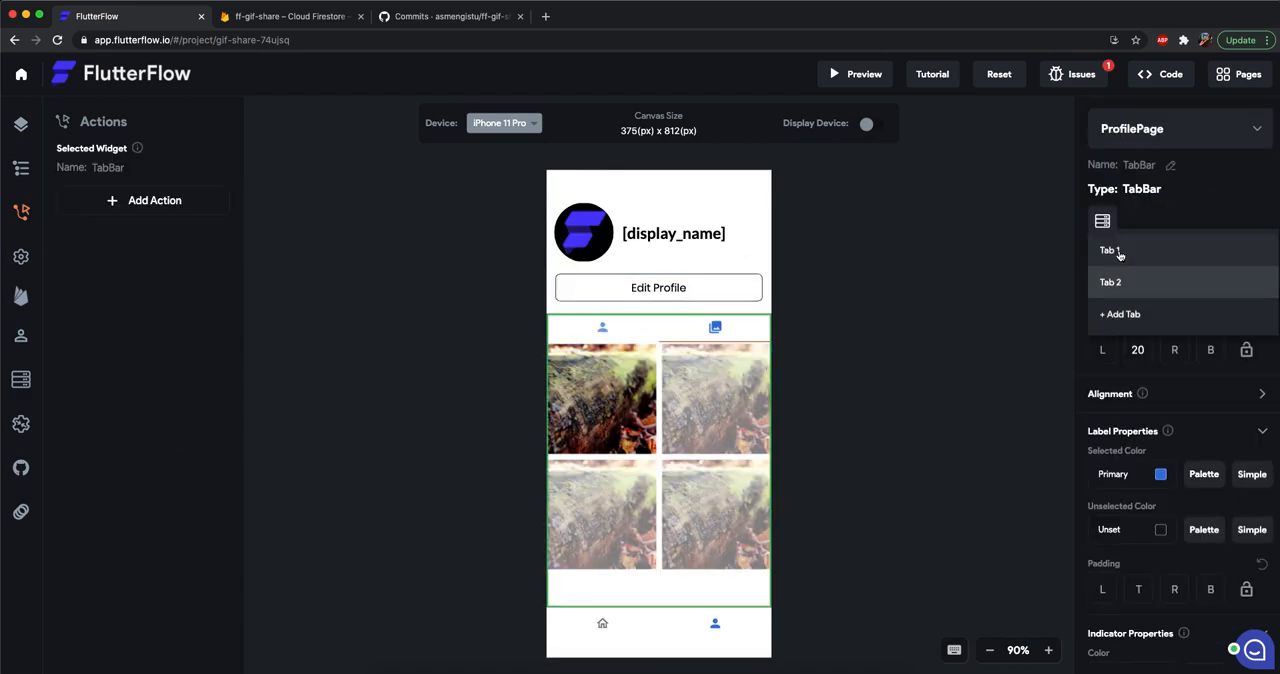
click(840, 385)
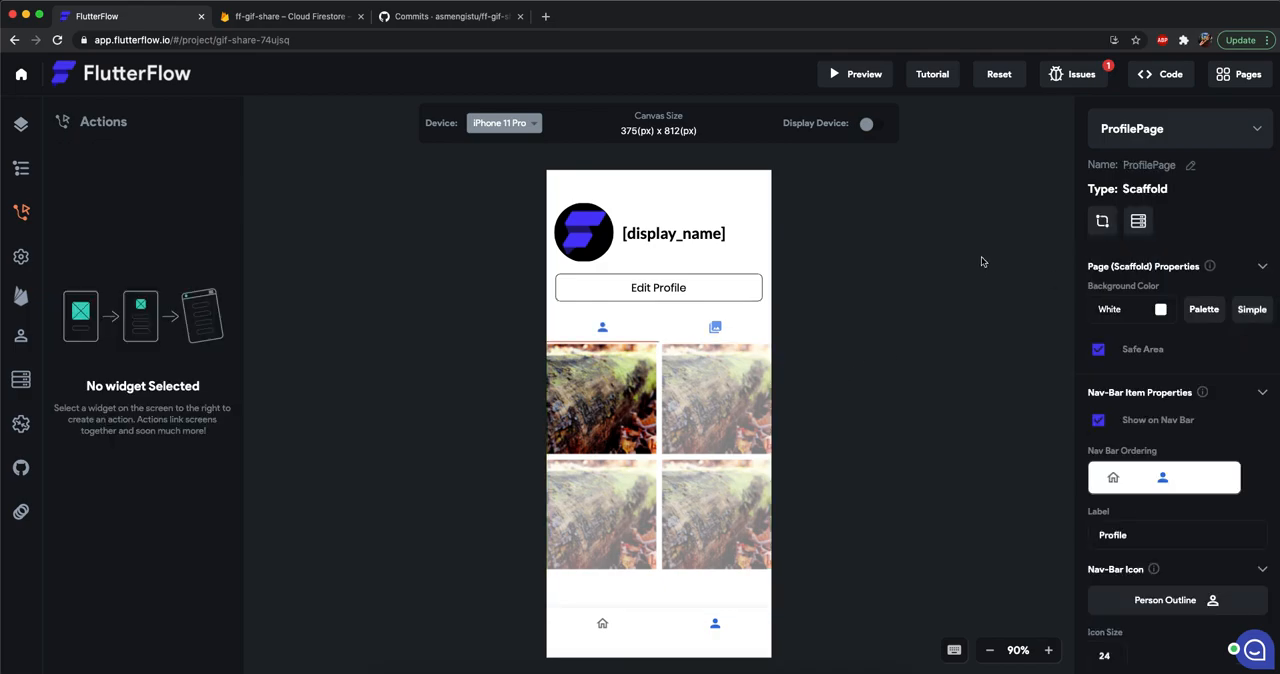
Open the project's reported issue, go to the check IconButton on EditProfilePage it refers to, and close the issue list.
click(1080, 82)
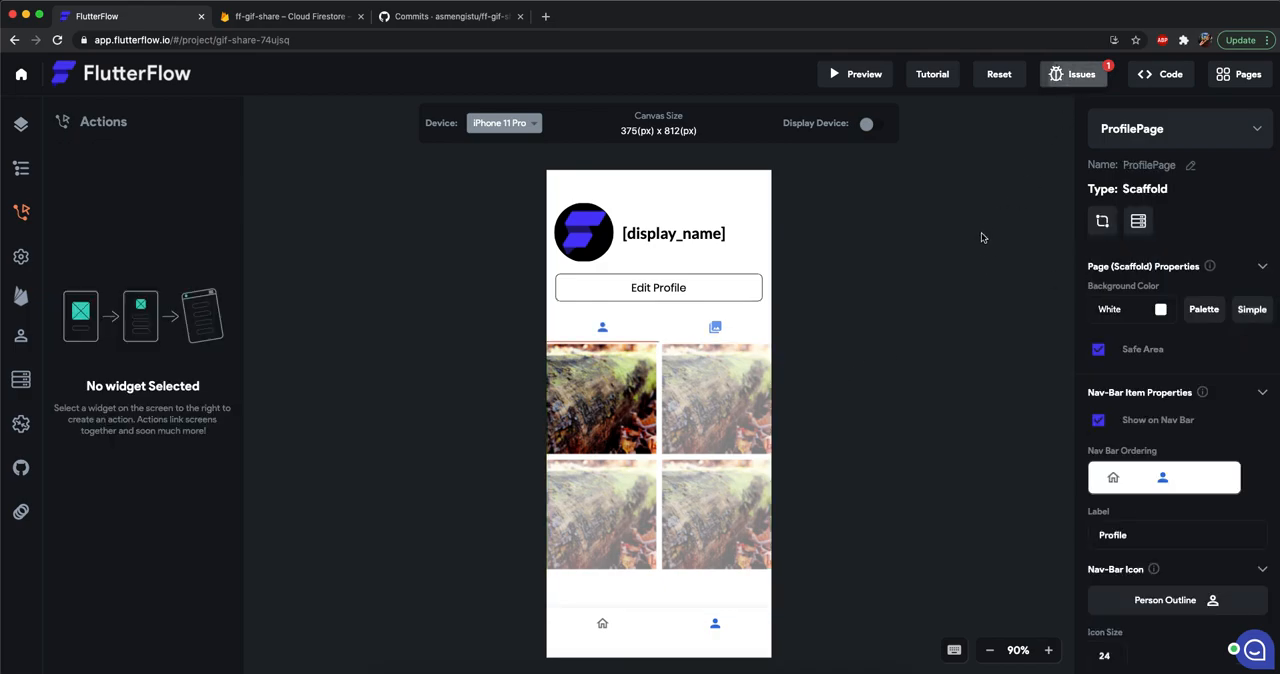
click(21, 124)
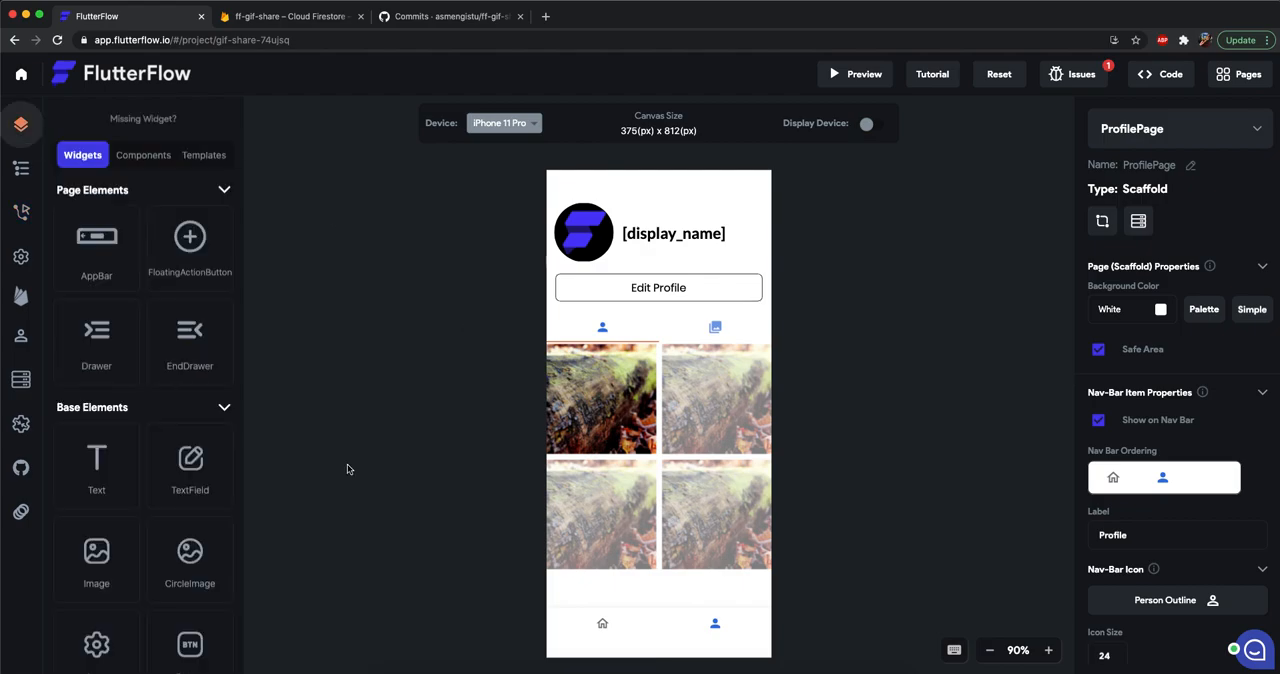
click(1084, 78)
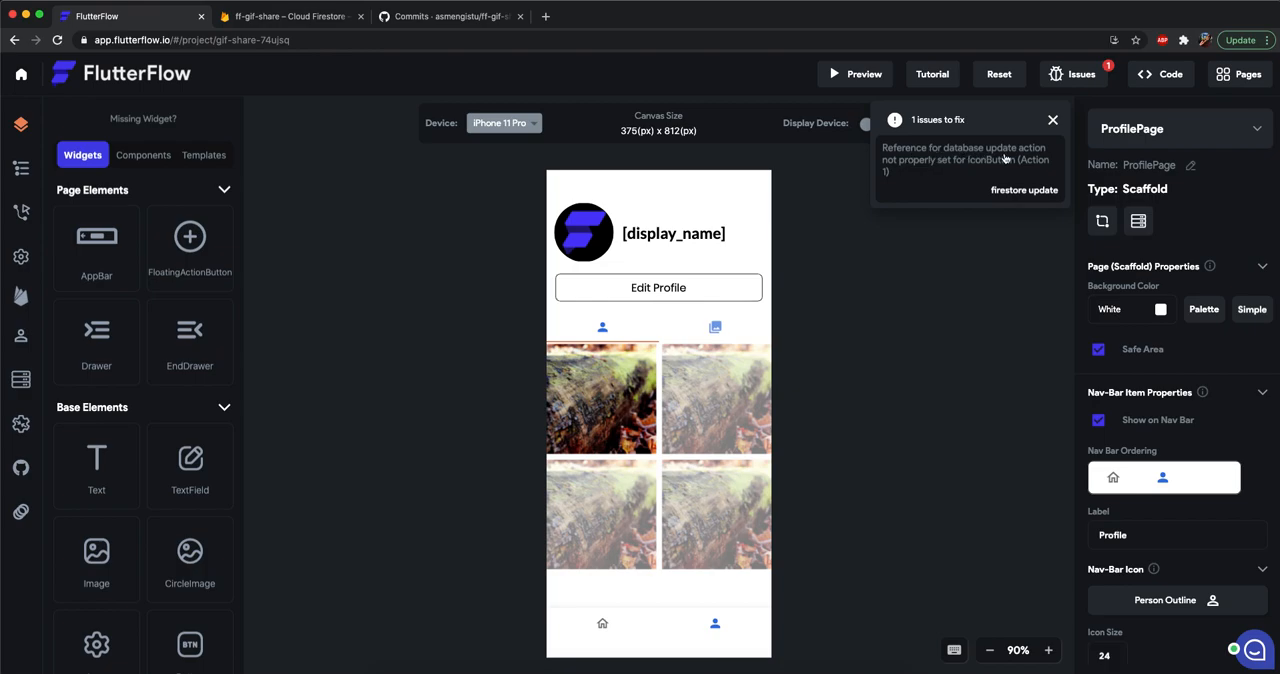
click(960, 168)
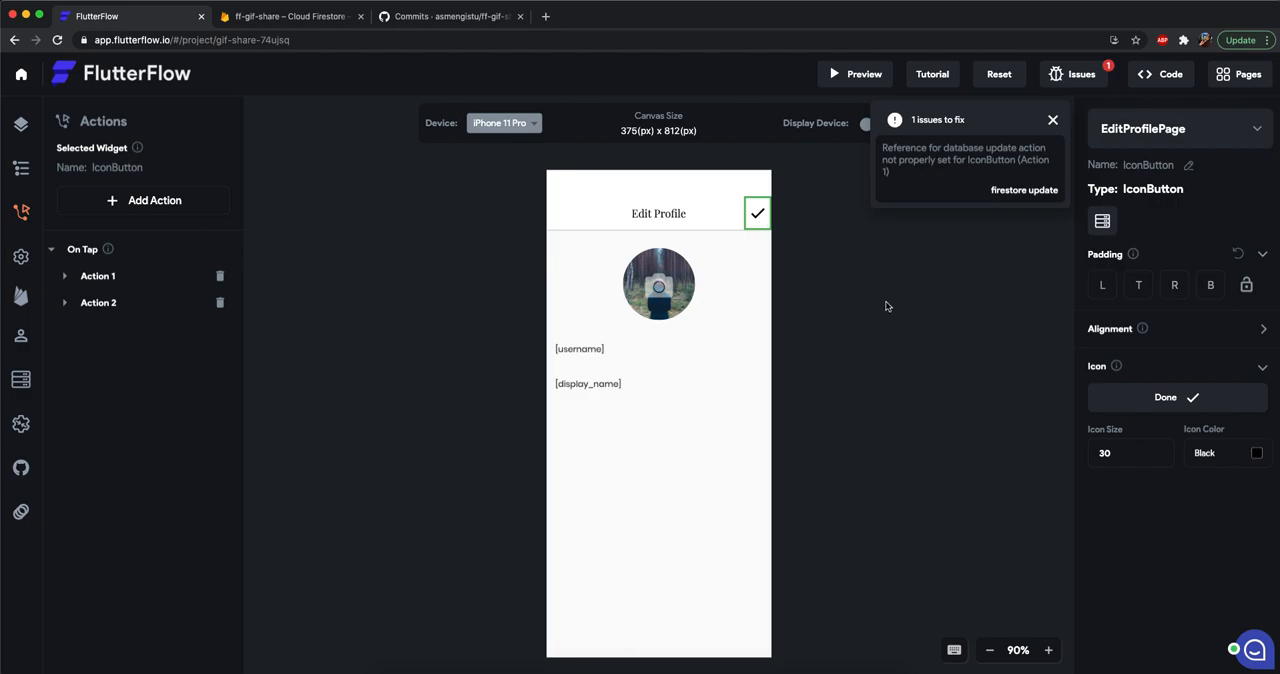
click(770, 268)
click(757, 215)
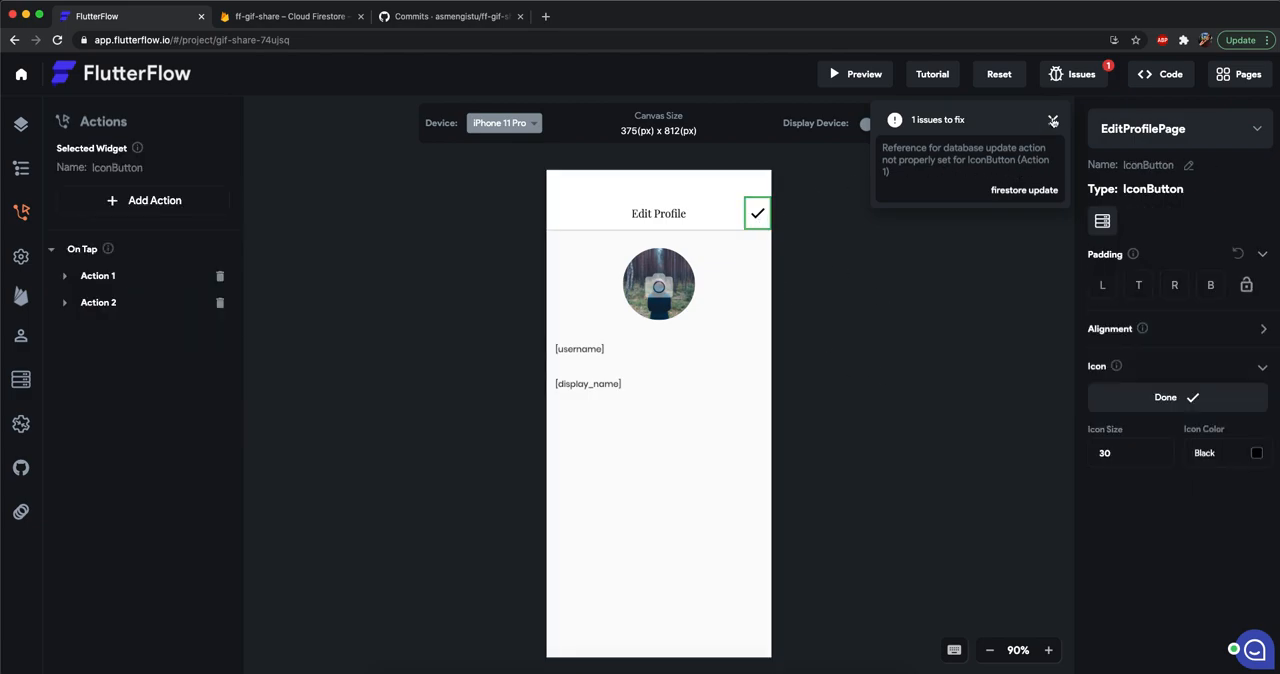
click(1053, 120)
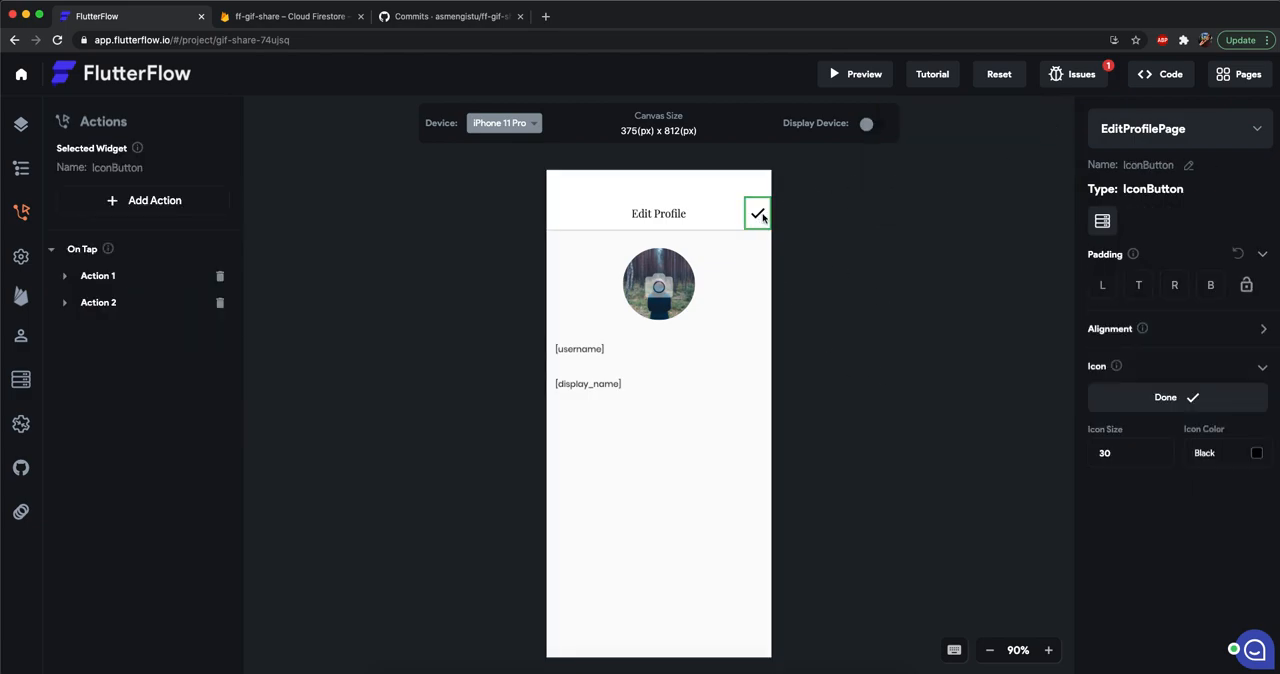
click(903, 364)
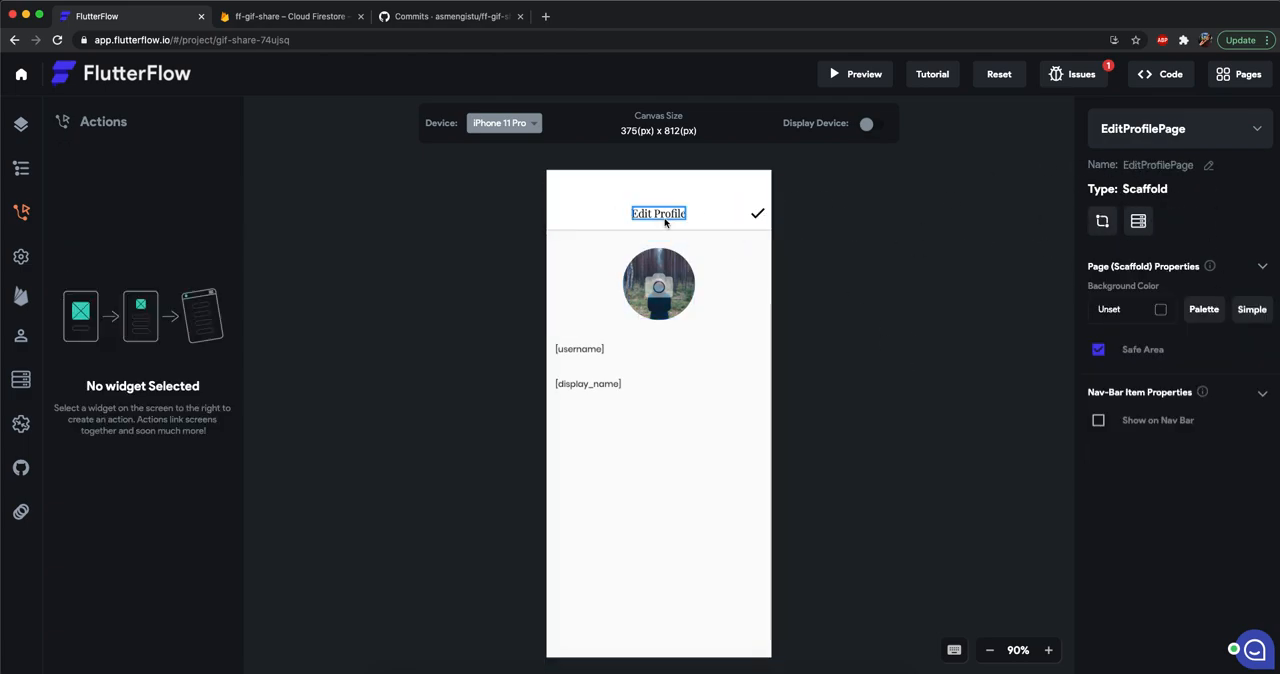
Set the reference to update in Action 1 of EditProfilePage's check IconButton to source userRecord with option reference.
click(757, 216)
click(107, 278)
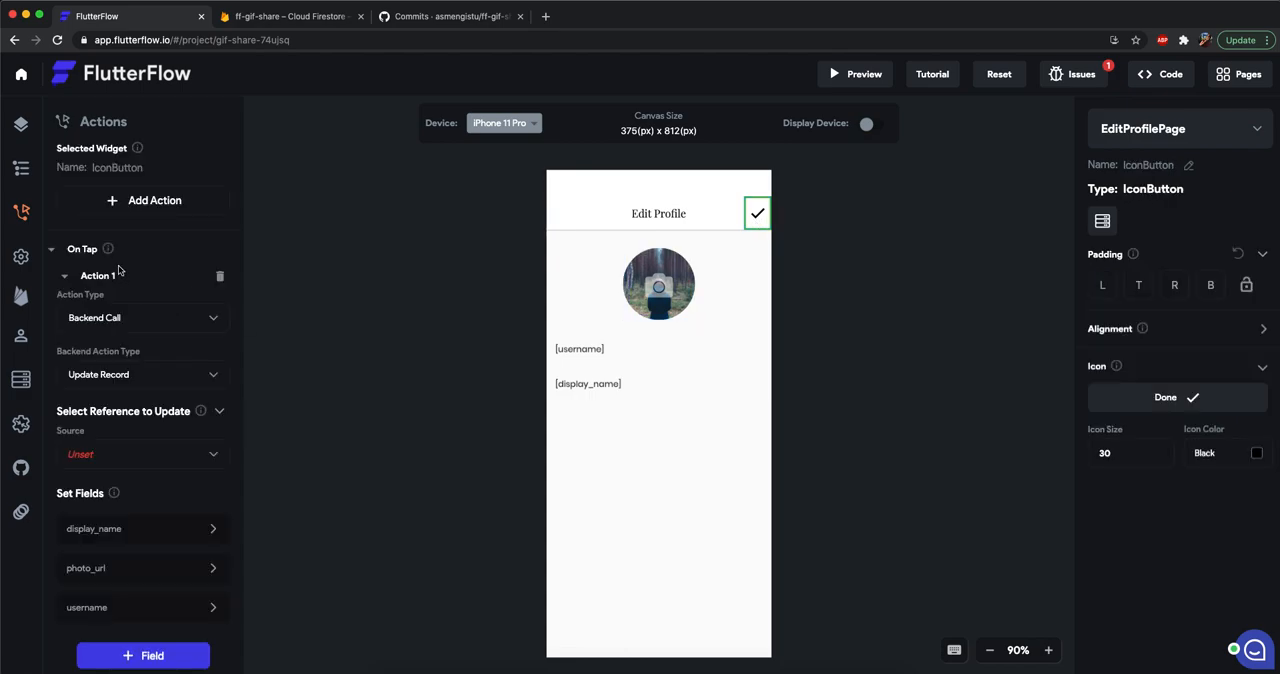
scroll(133, 307, down, 2)
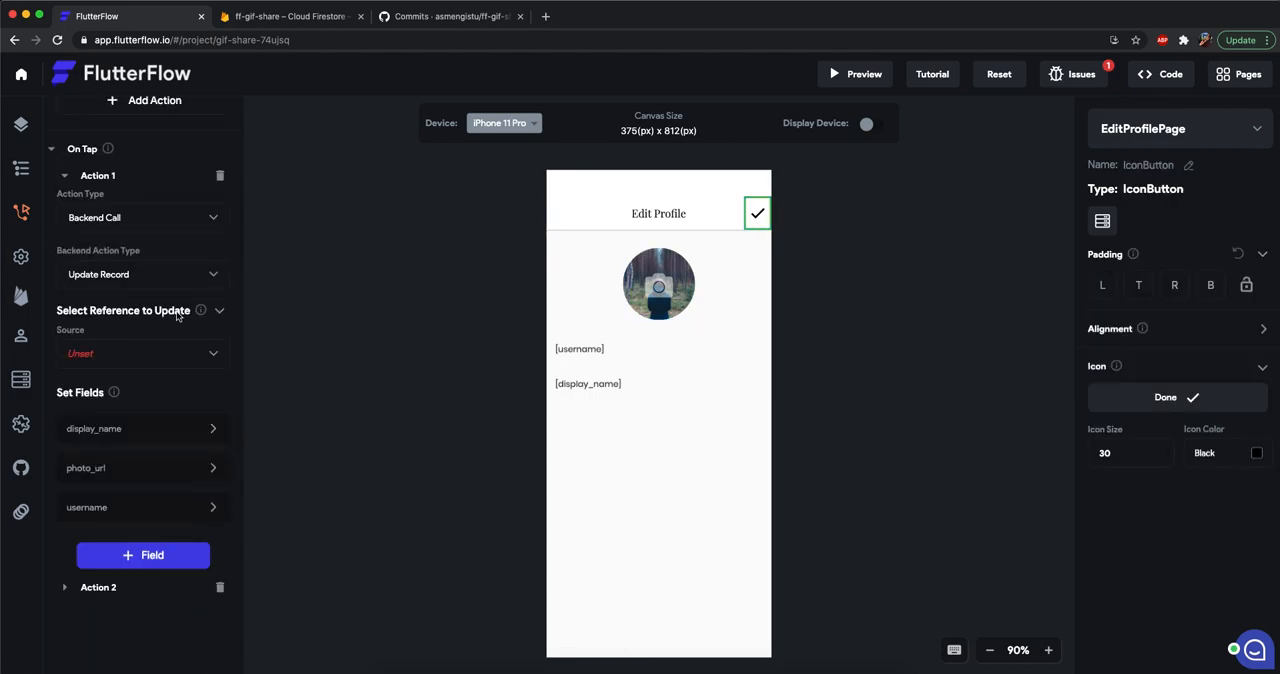
click(92, 356)
click(116, 356)
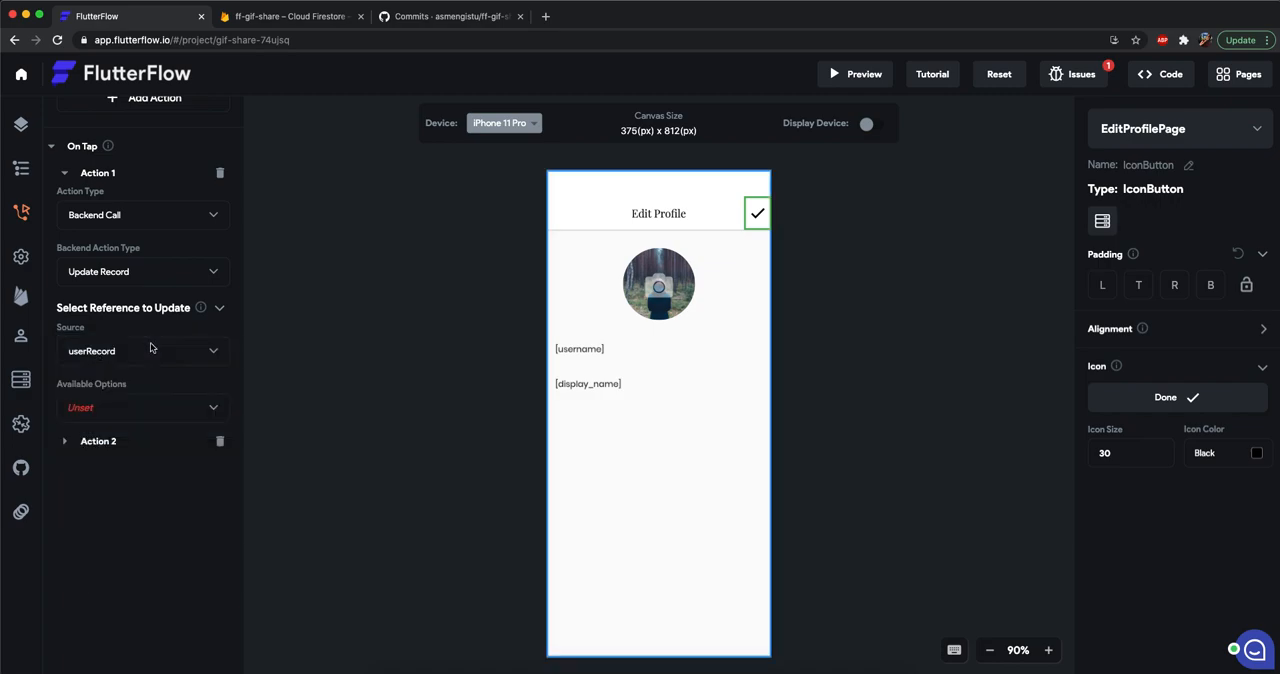
click(117, 405)
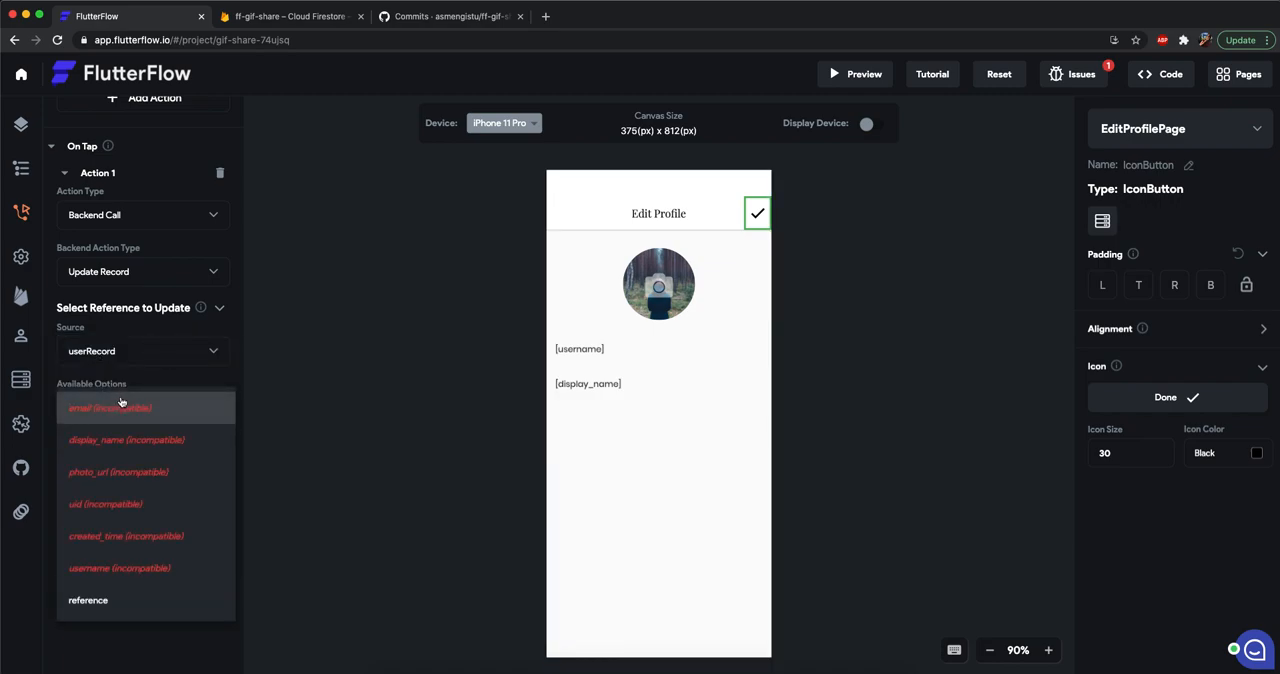
click(123, 603)
Review the display_name, photo_url and username field settings of the check IconButton's Action 1.
scroll(157, 457, down, 1)
click(93, 436)
scroll(93, 436, down, 5)
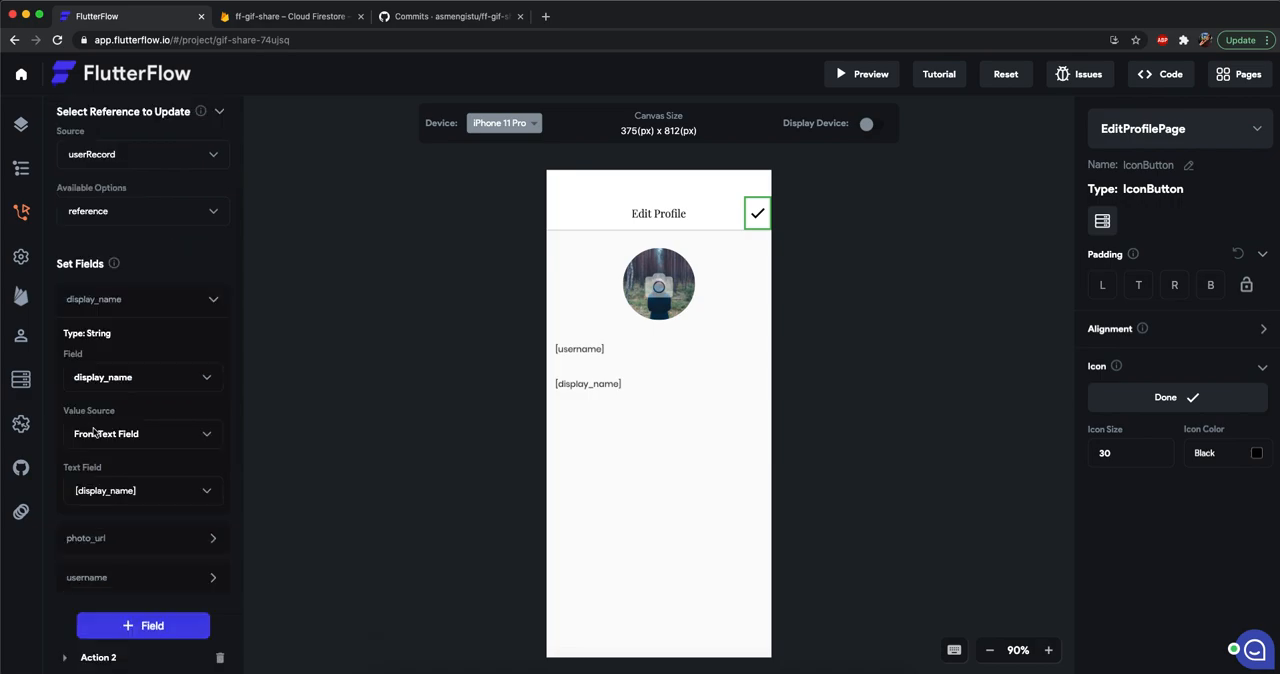
click(85, 378)
scroll(85, 380, down, 3)
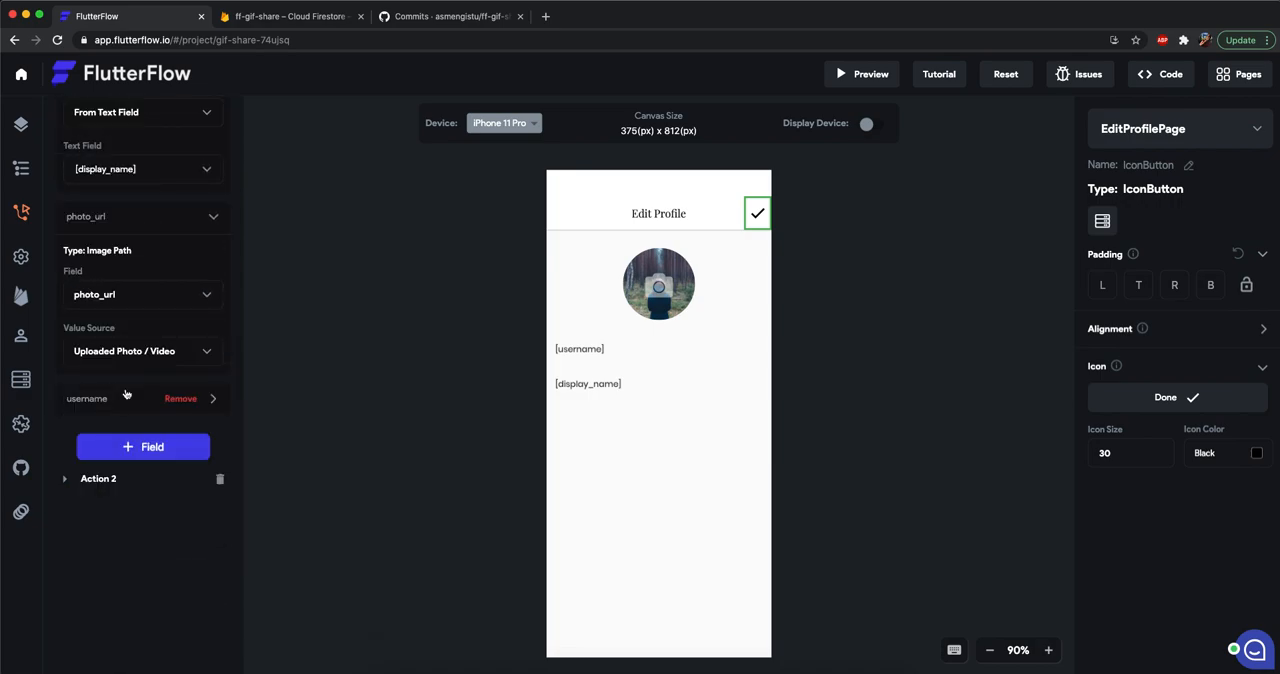
click(95, 397)
scroll(131, 487, down, 5)
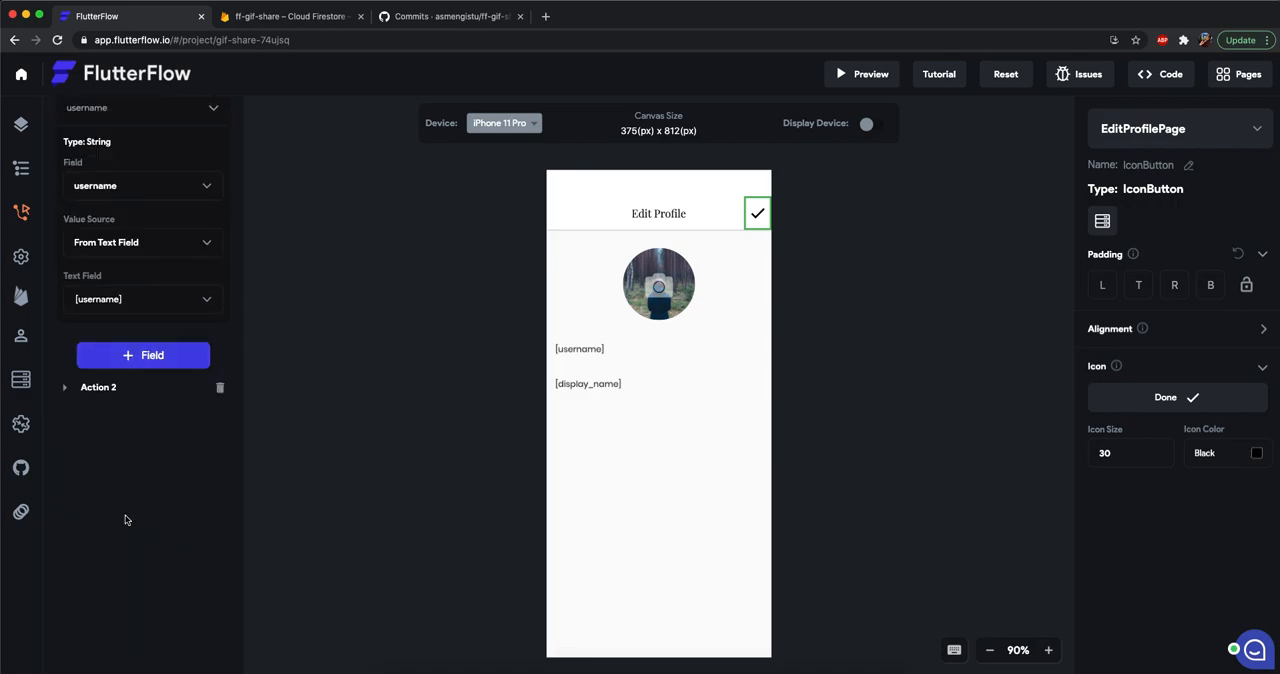
click(935, 333)
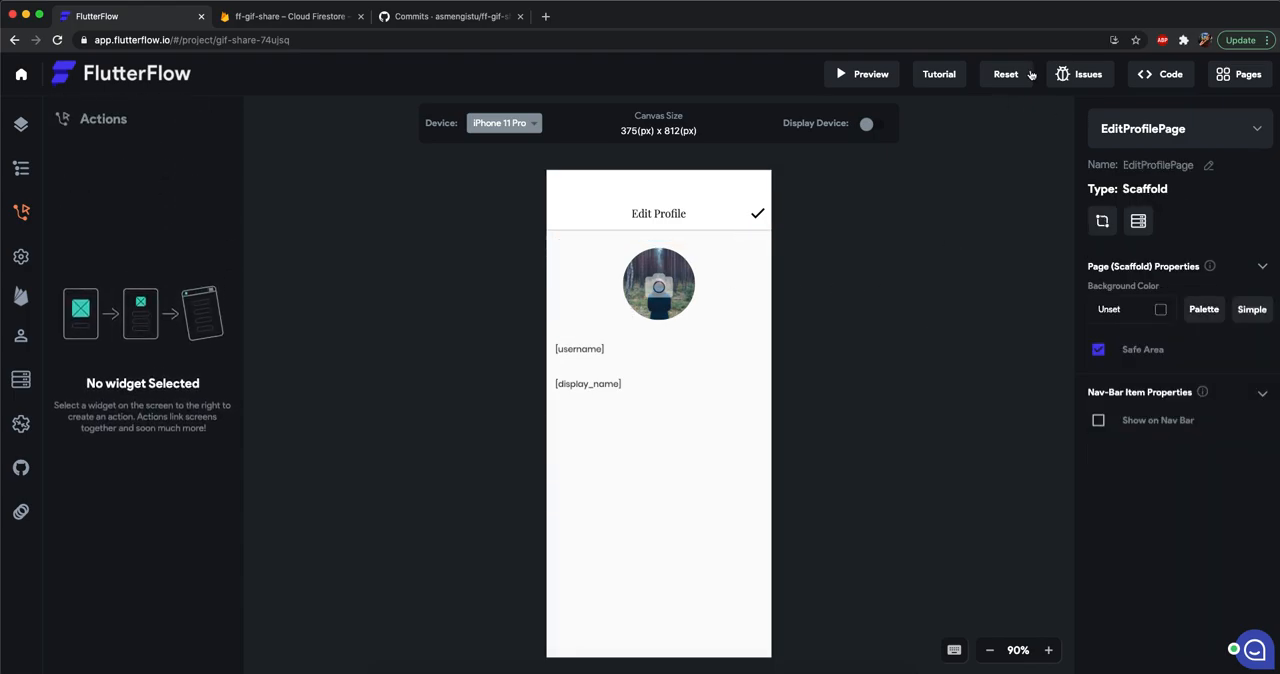
Push the project's code to the configured ff-gif-share GitHub repository.
click(21, 124)
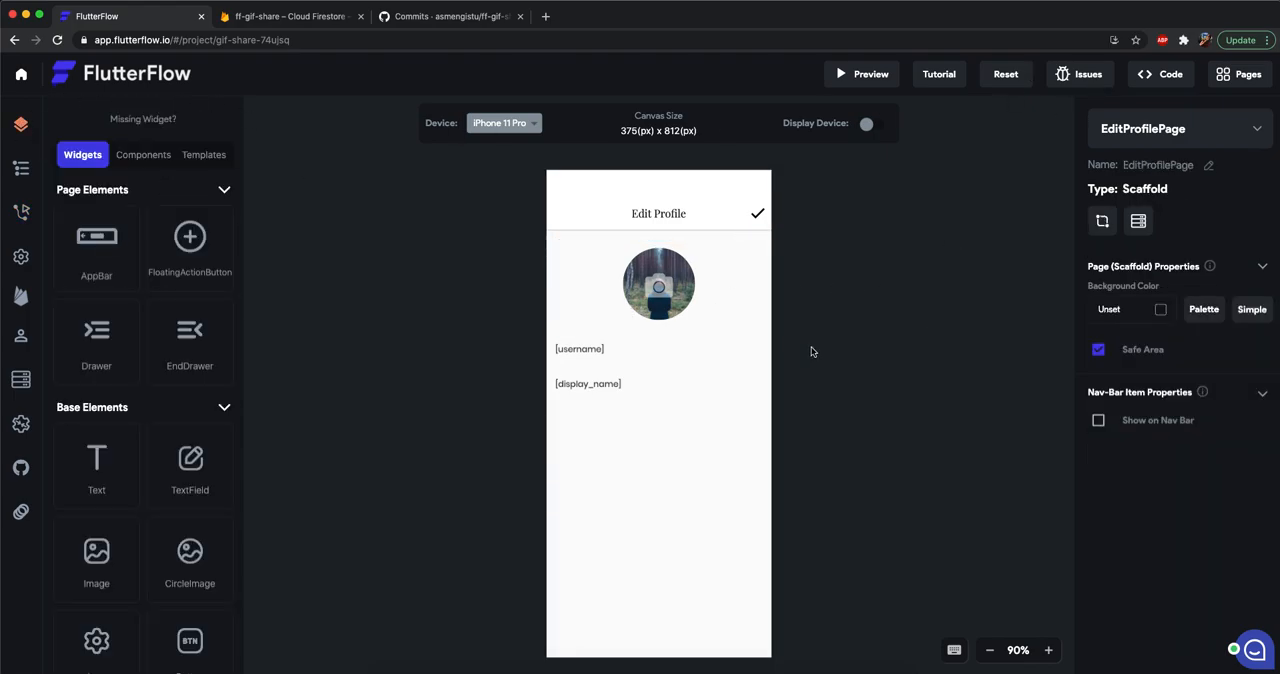
click(21, 467)
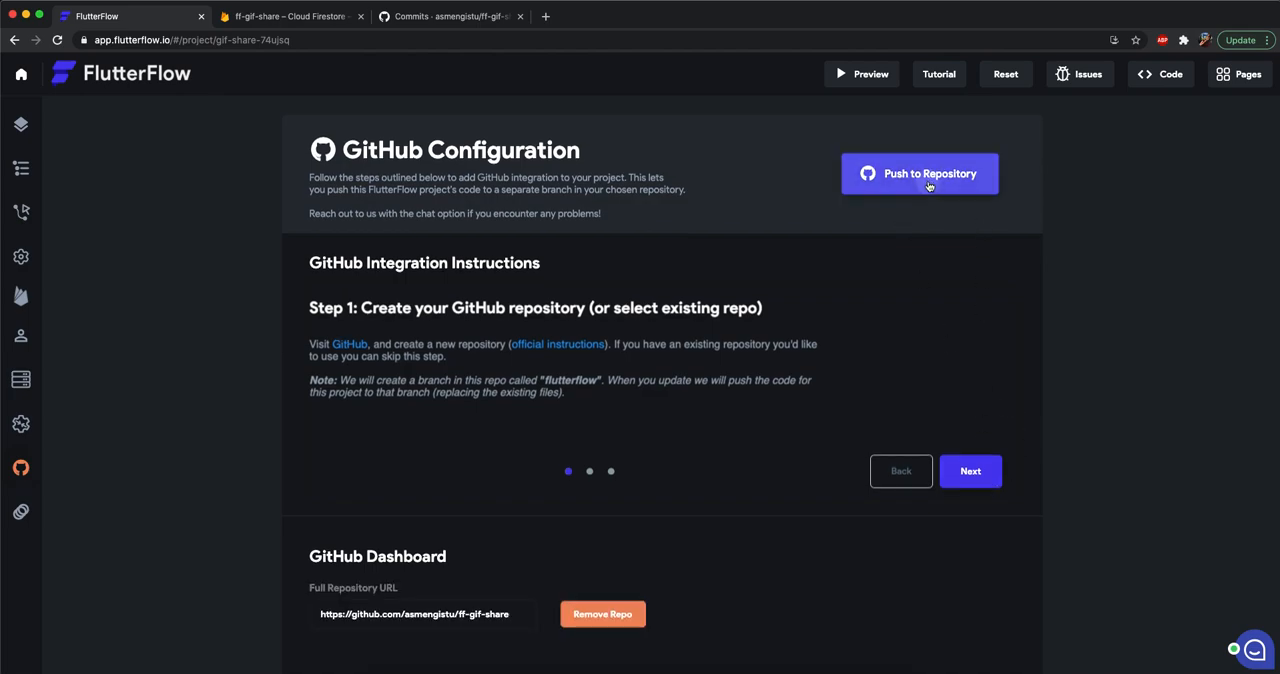
click(928, 186)
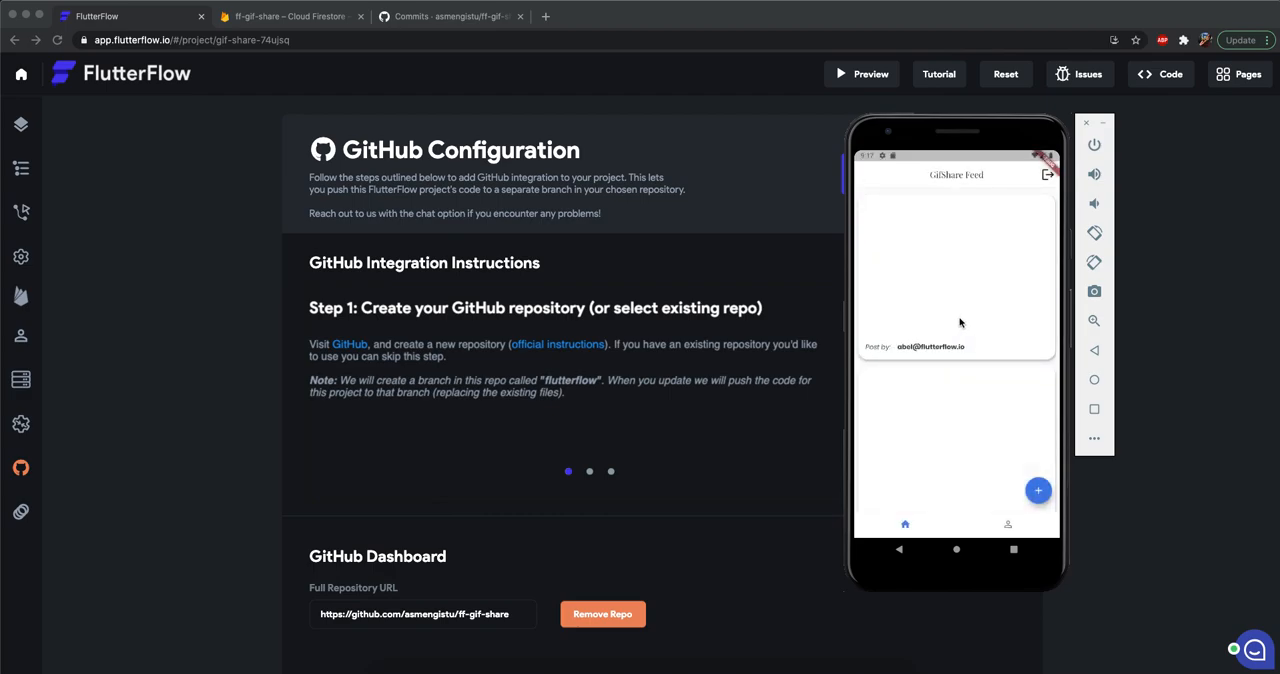
In the Android emulator's GifShare app, view the feed and profile page, and log out from the feed.
drag(958, 472, 948, 426)
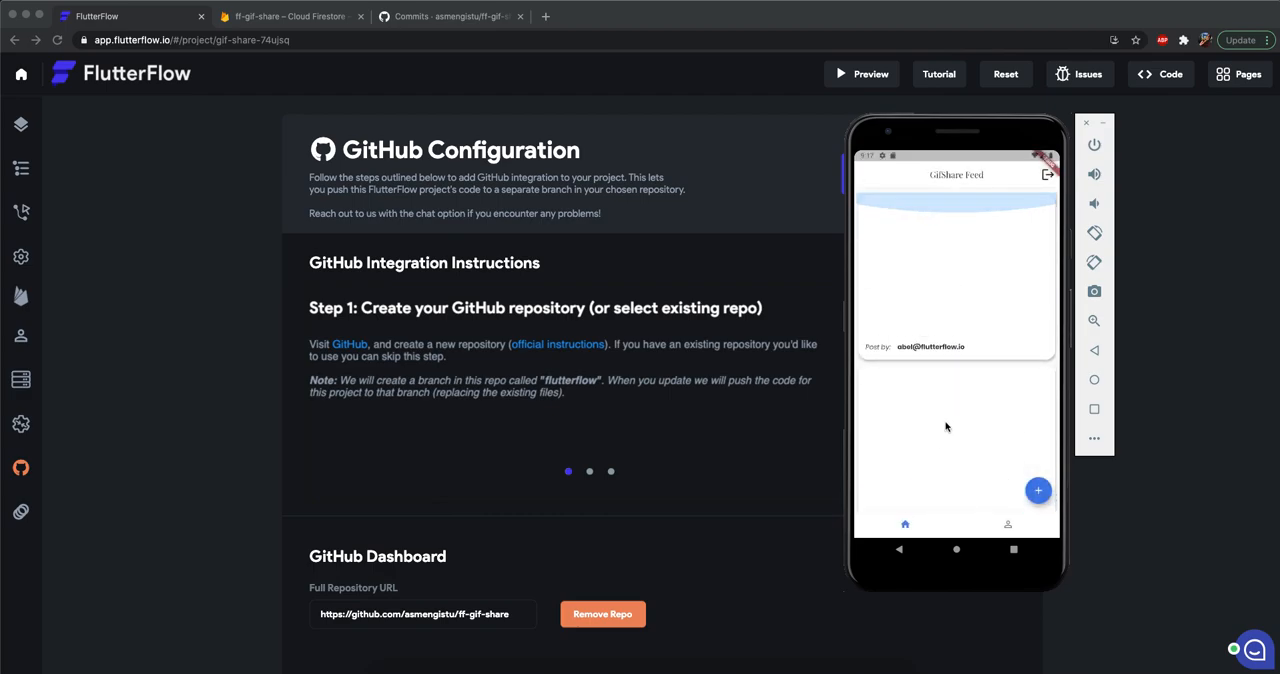
click(1012, 529)
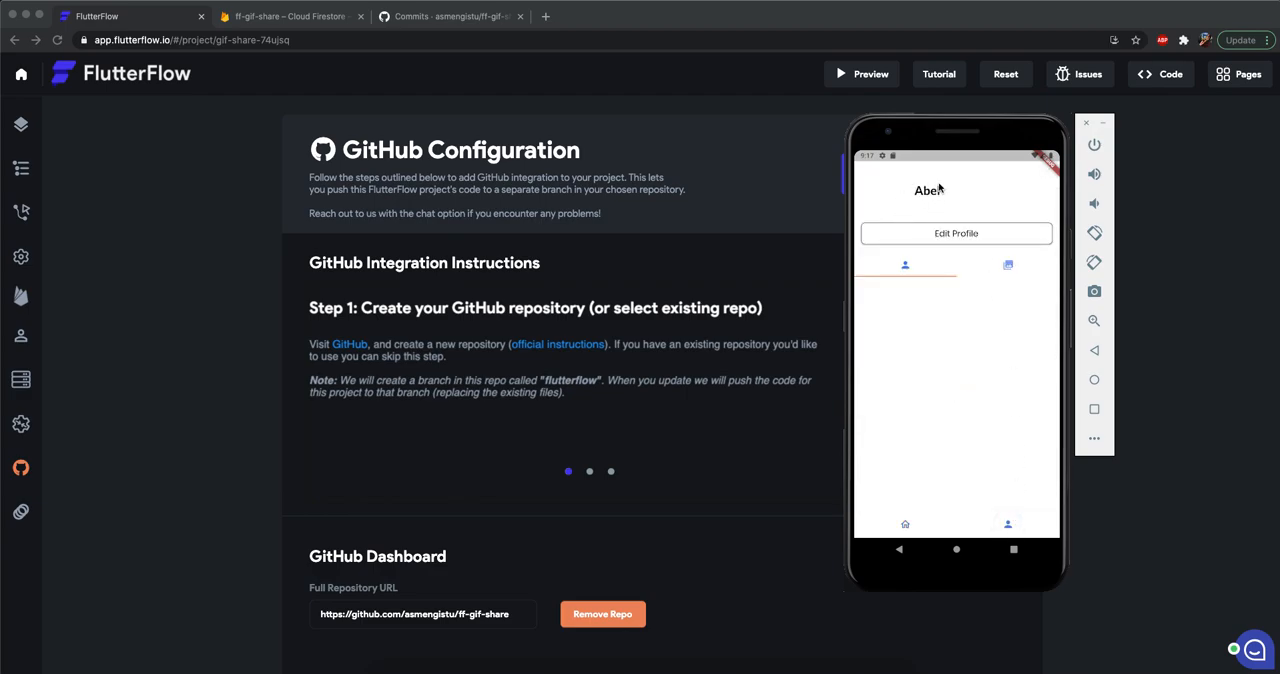
click(913, 533)
click(1043, 181)
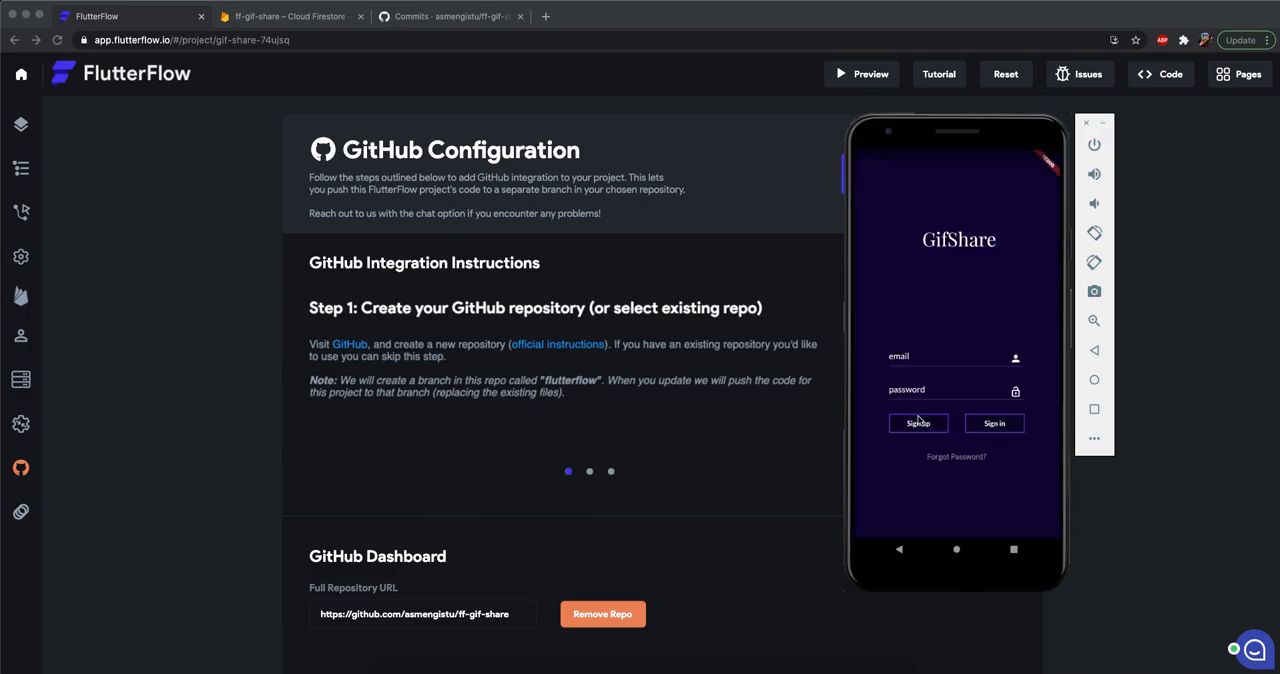
Sign up for a new GifShare account with a test e-mail address and the account password.
click(922, 357)
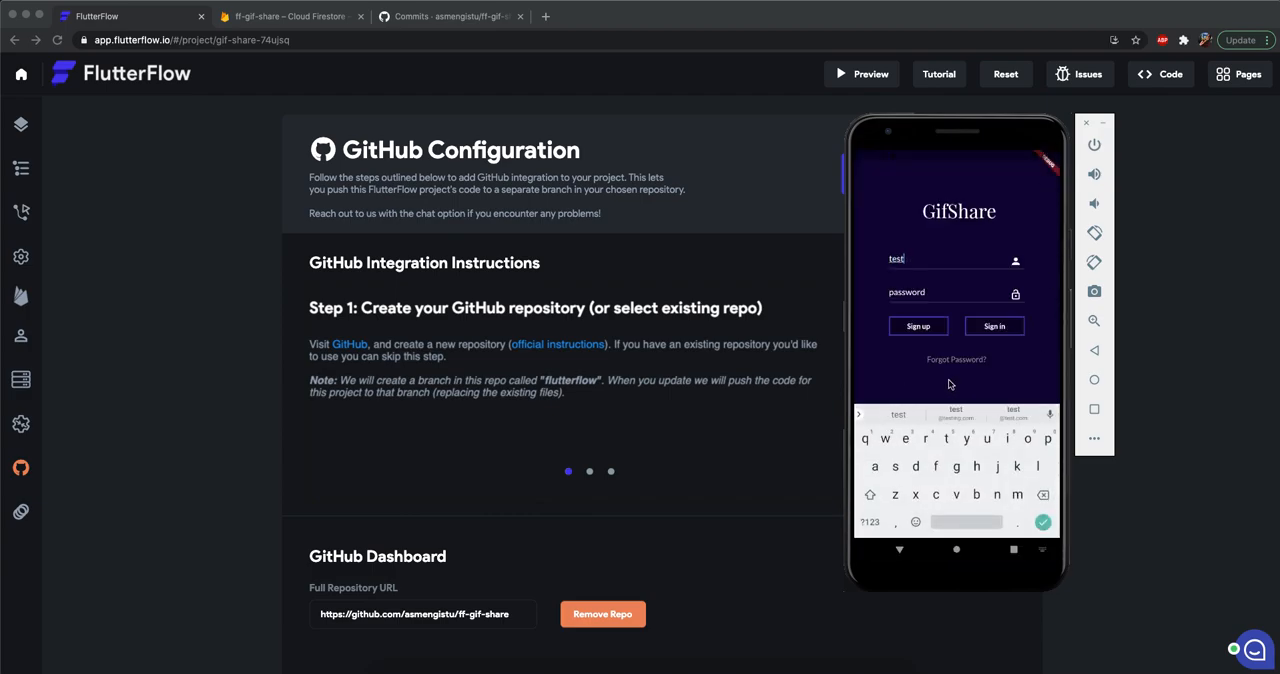
key(Tab)
text(pas)
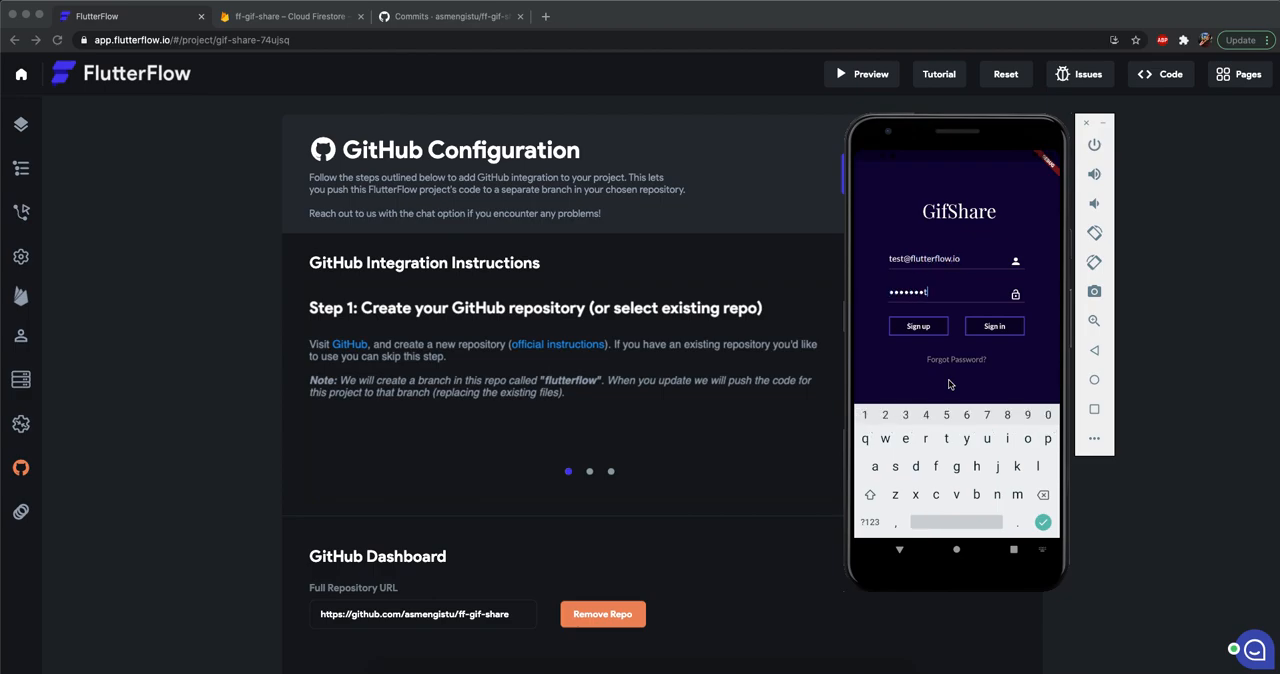
click(905, 333)
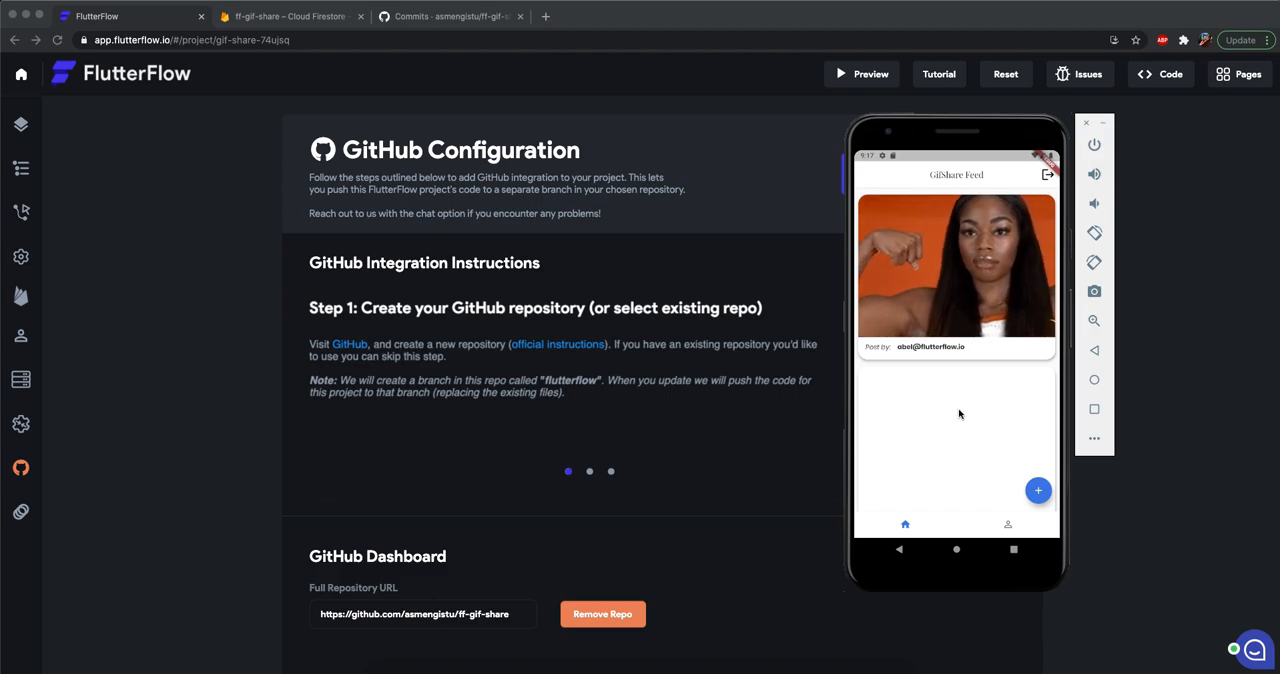
Browse the GifShare feed, view the posts on the new account's profile page, and return to the feed.
drag(957, 422, 961, 352)
drag(966, 450, 957, 523)
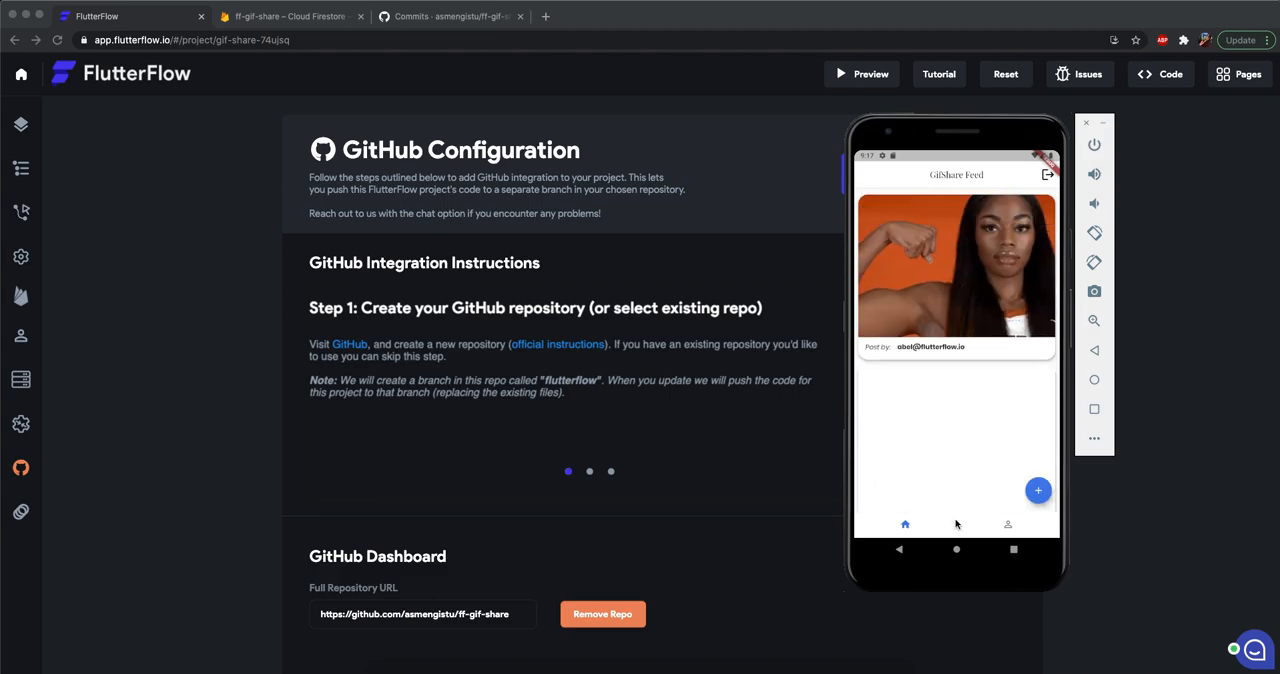
click(1010, 527)
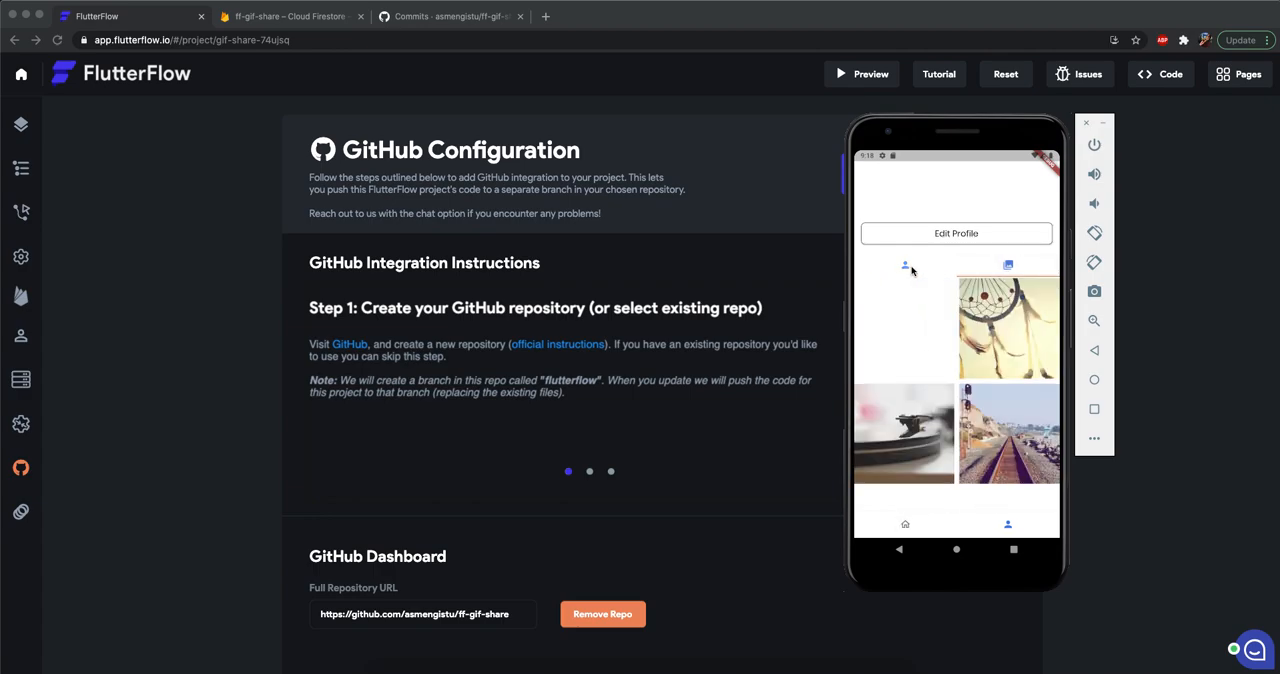
click(906, 525)
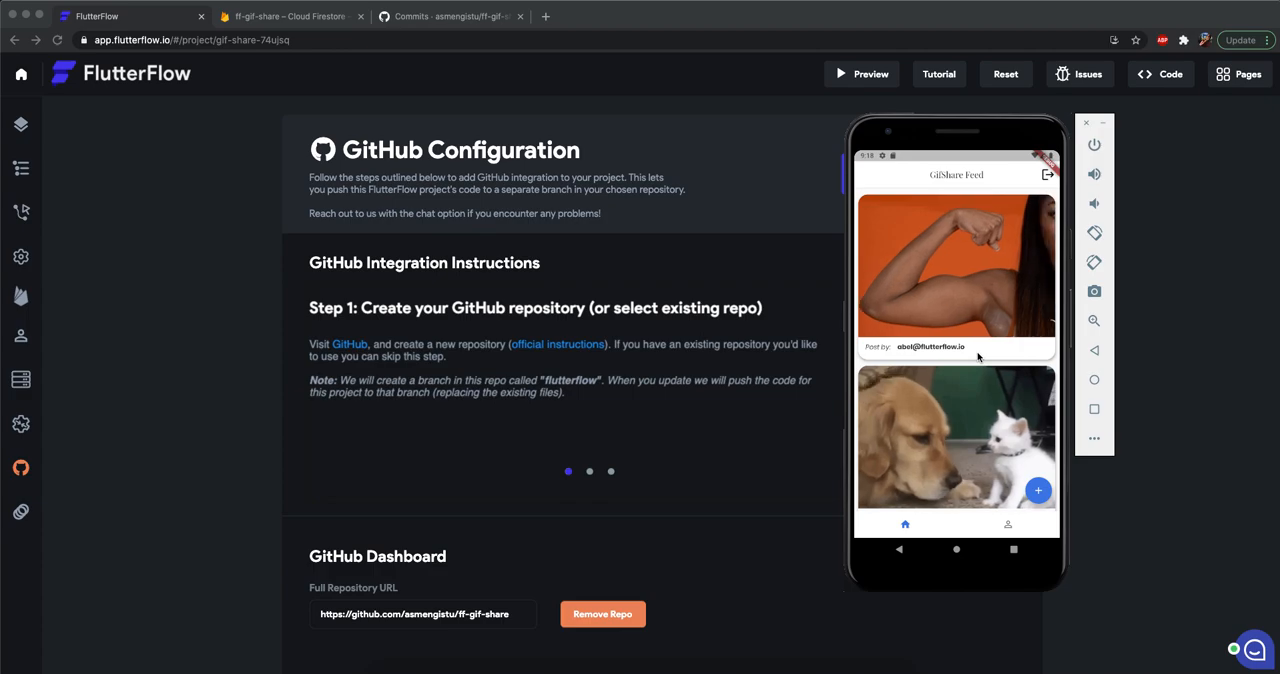
Open the Add GIF page in the emulator, copy the GIF link of the trending Boston Celtics GIF on giphy.com, and close that site.
click(1039, 496)
click(714, 204)
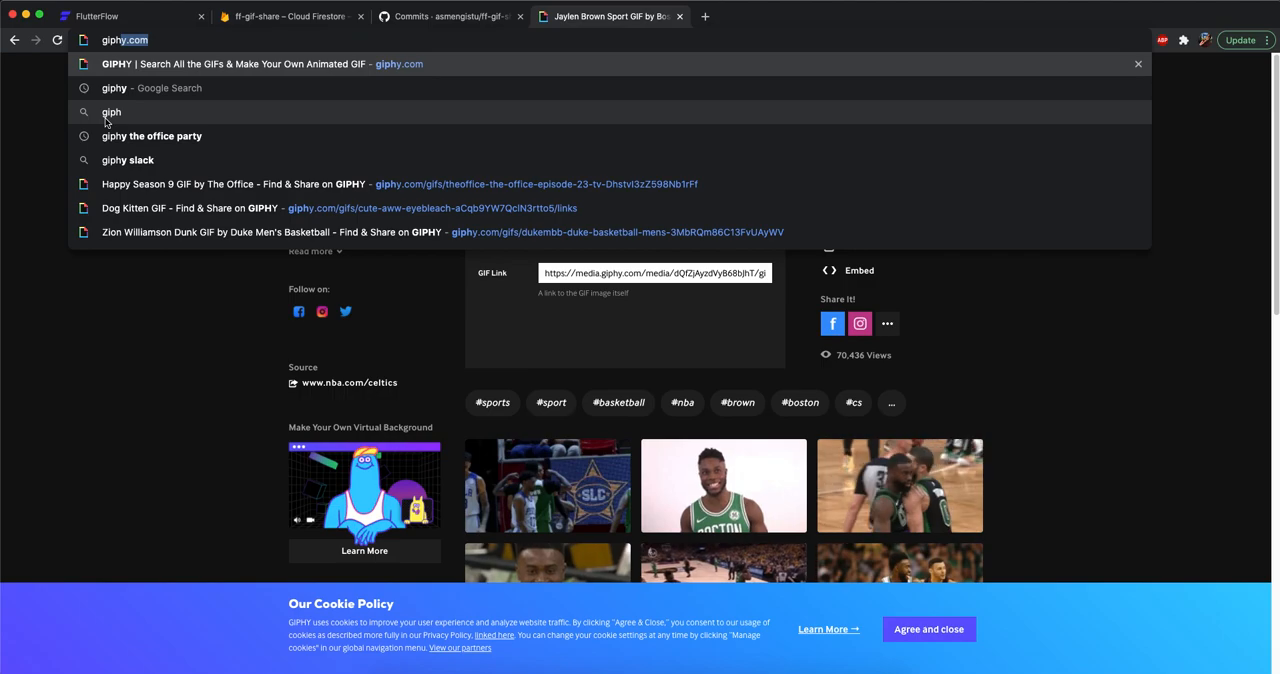
key(Return)
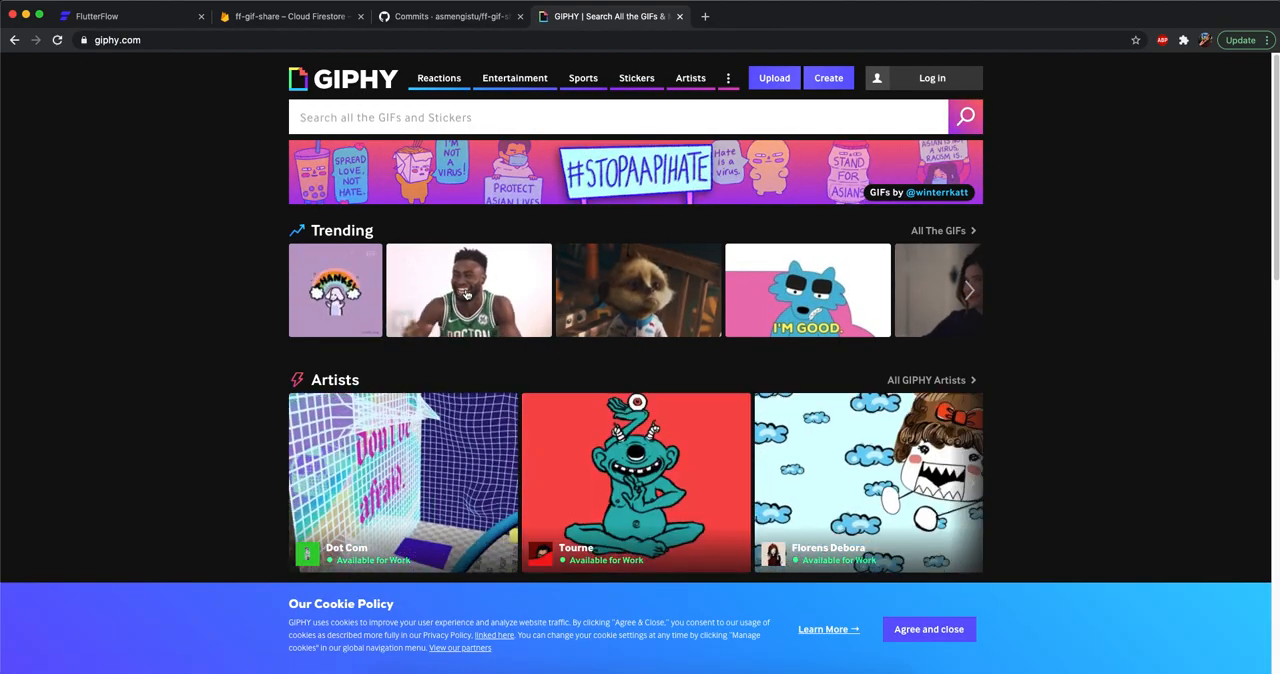
click(470, 290)
click(880, 231)
click(655, 273)
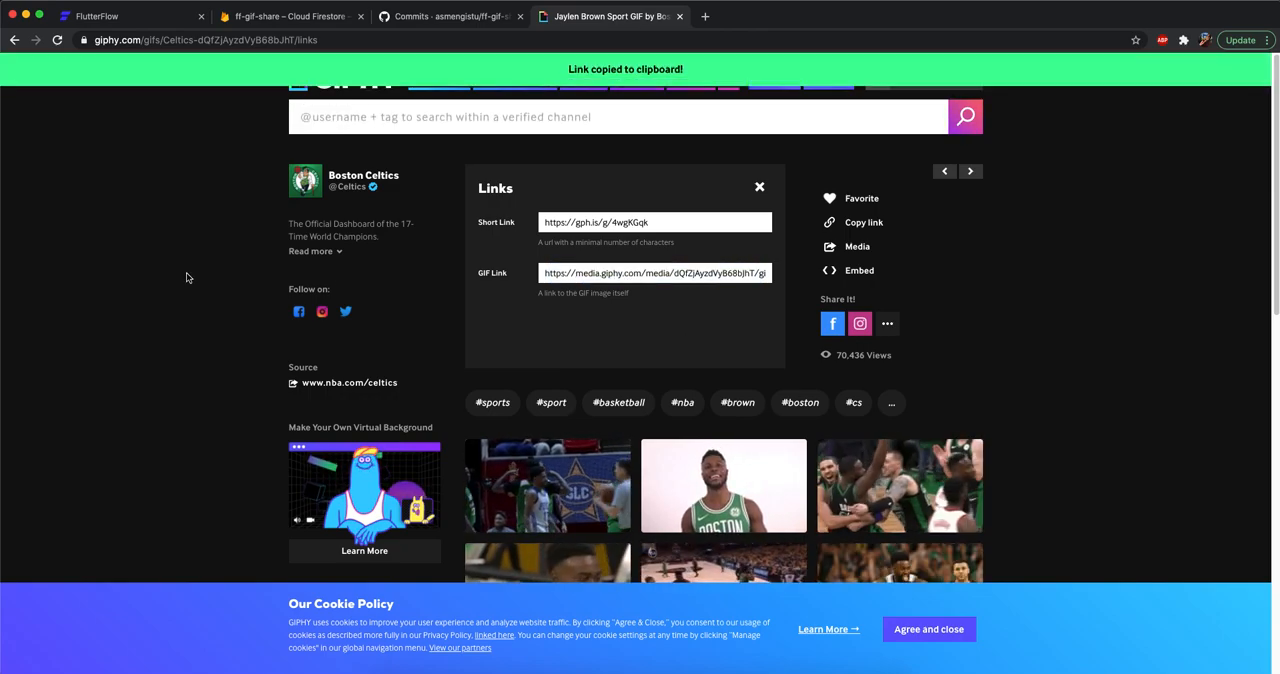
key(super+w)
Switch to the emulator, paste the copied giphy.com link as the GIF url, and submit the new post.
key(super+Tab)
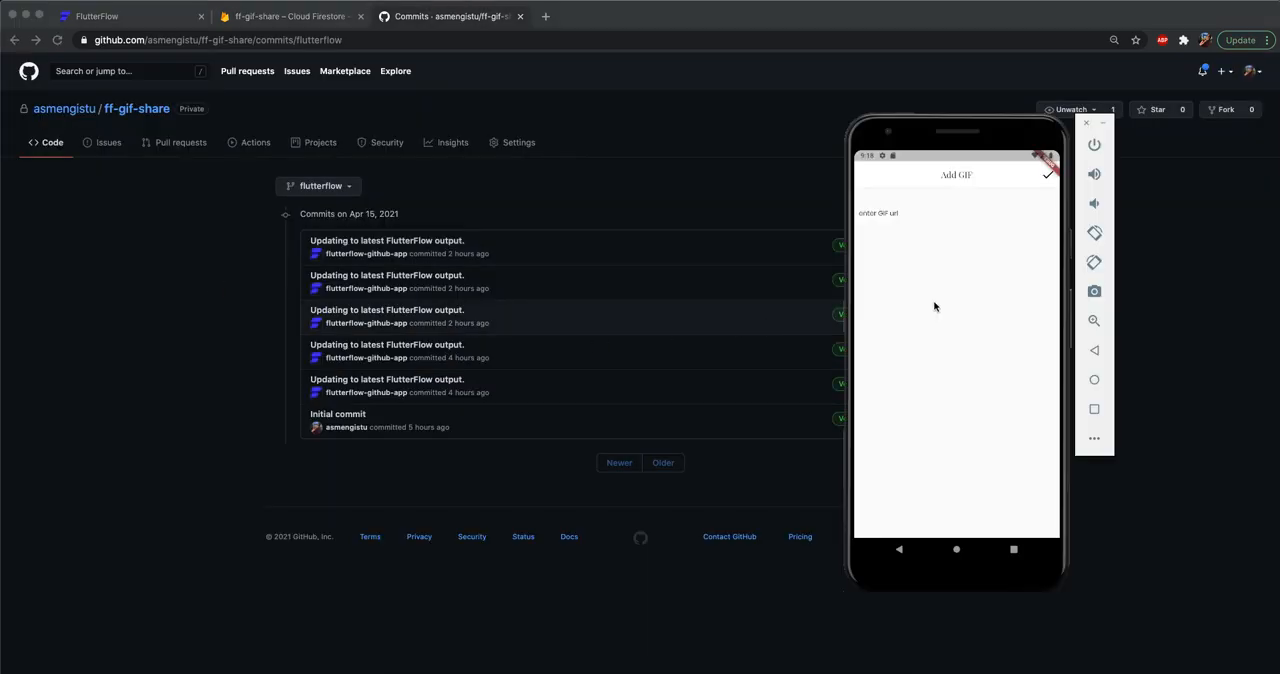
click(907, 218)
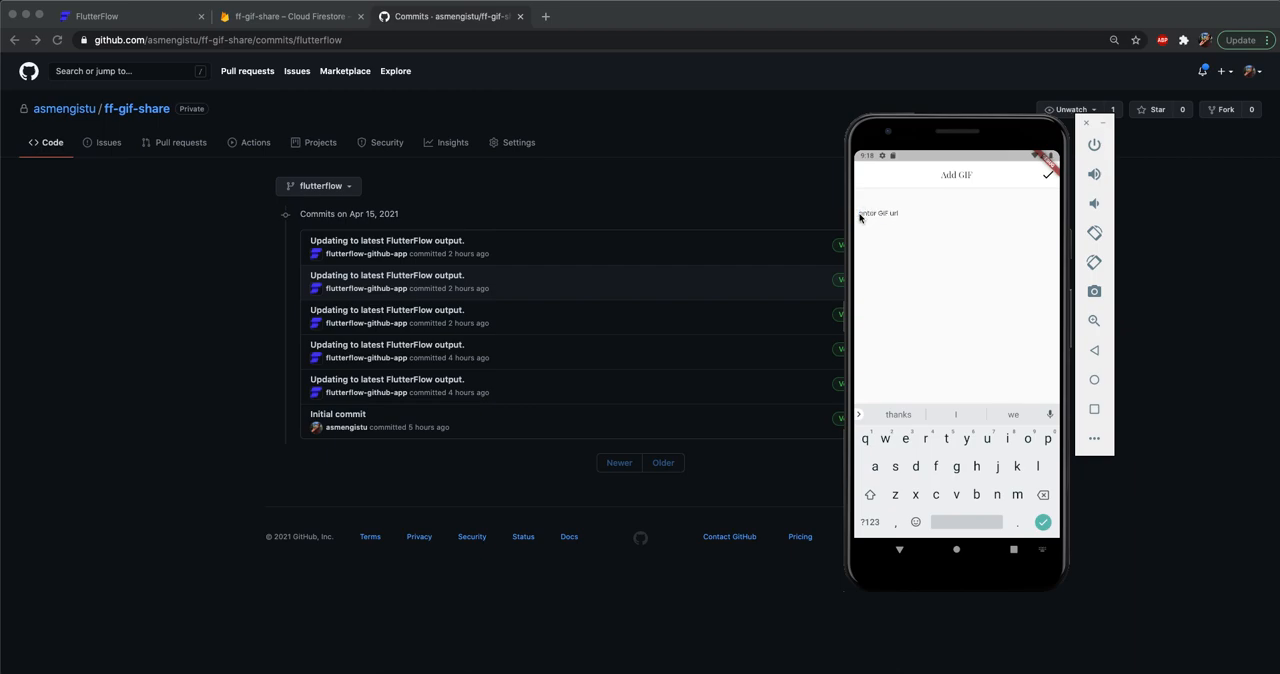
click(872, 196)
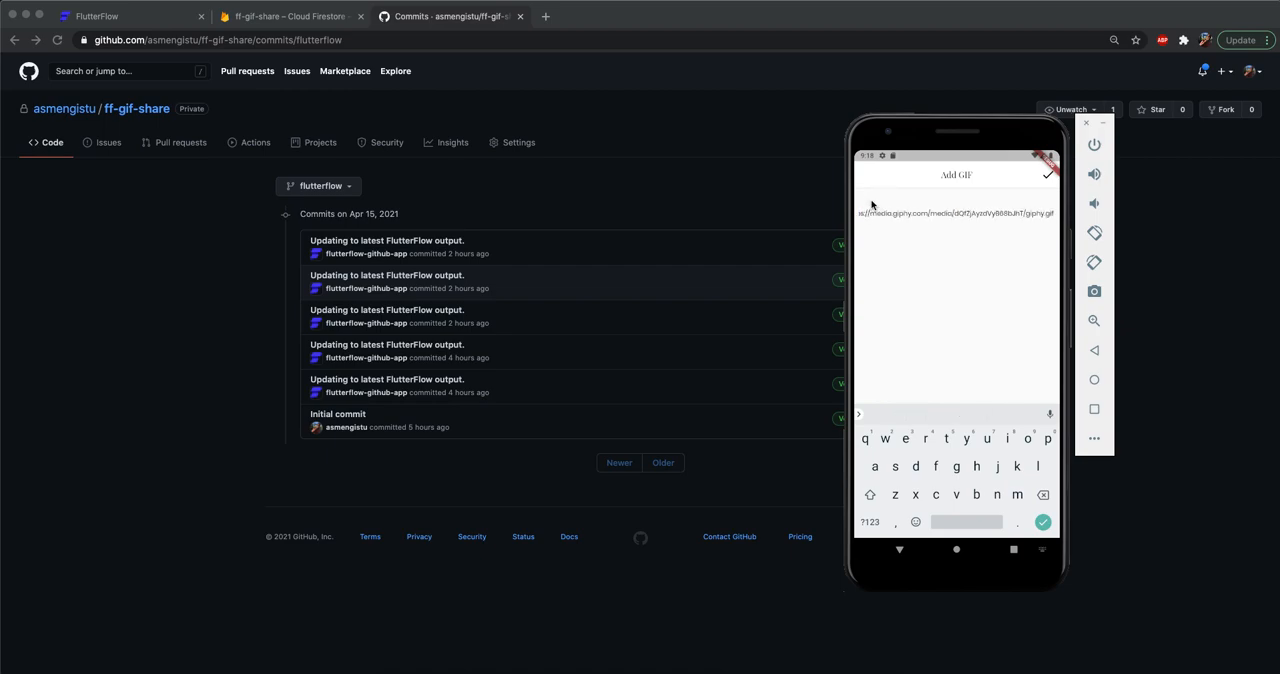
click(1046, 178)
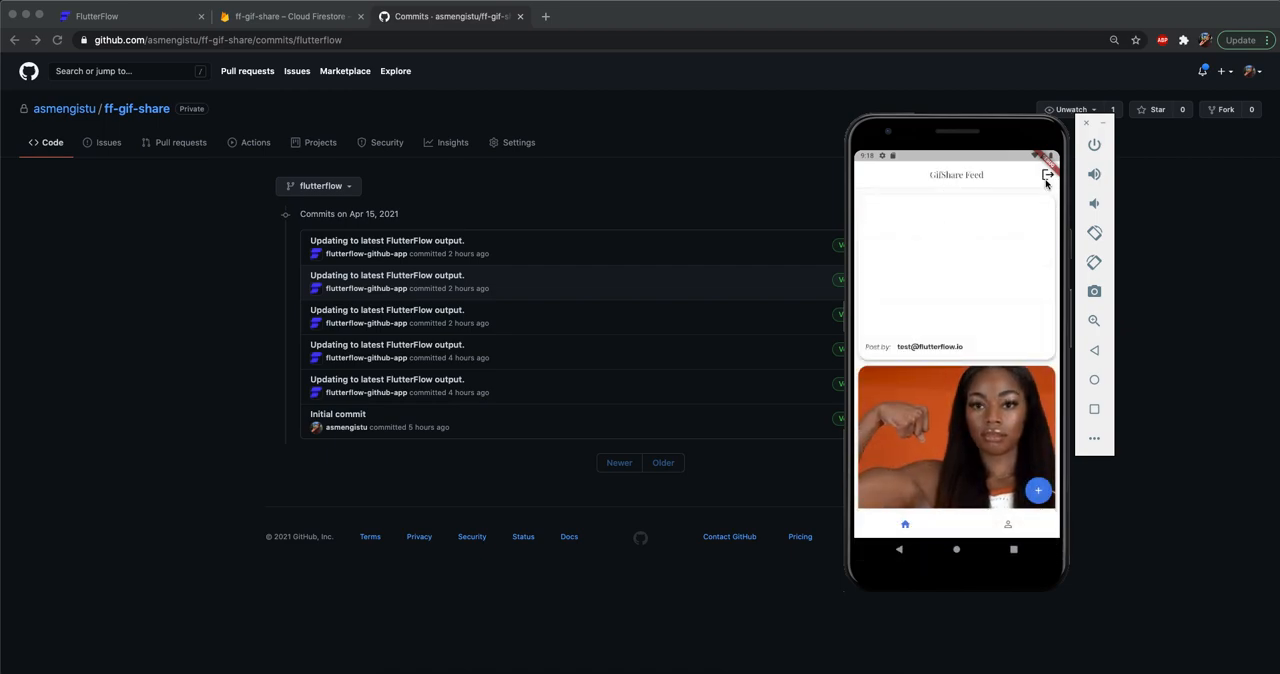
Bring FlutterFlow back up in the browser and switch to the emulator to view the new post in the feed.
click(150, 226)
click(148, 18)
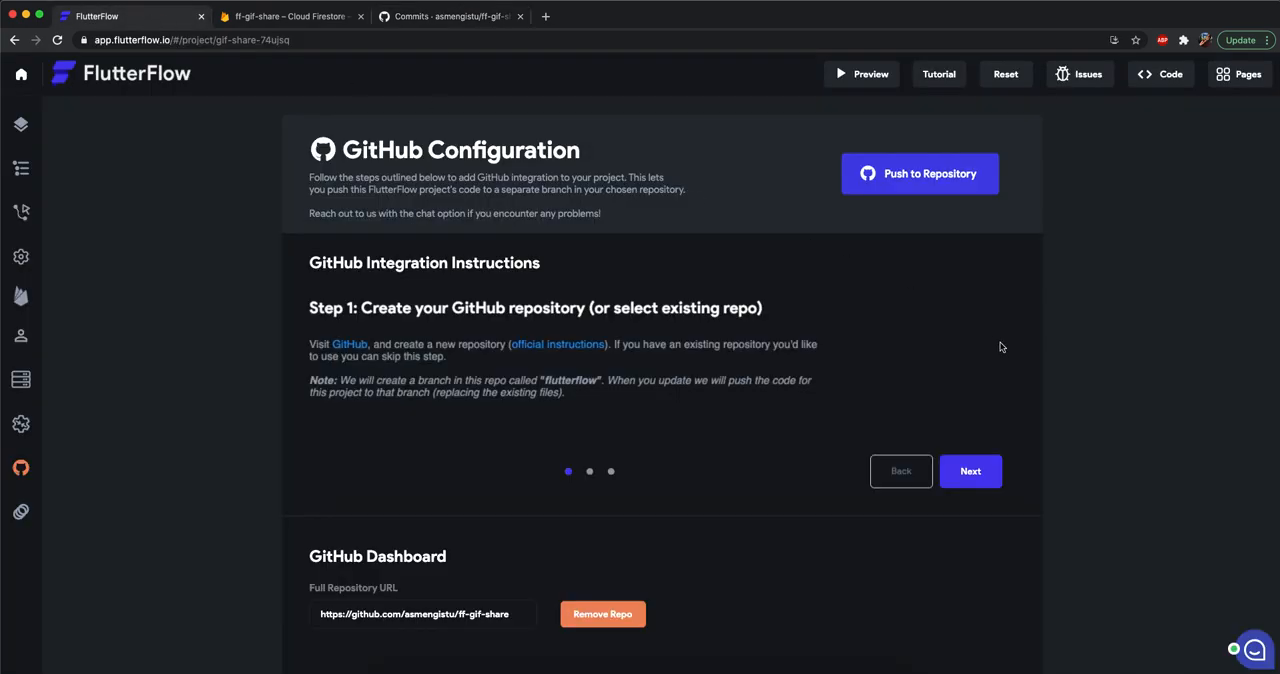
key(super+Tab)
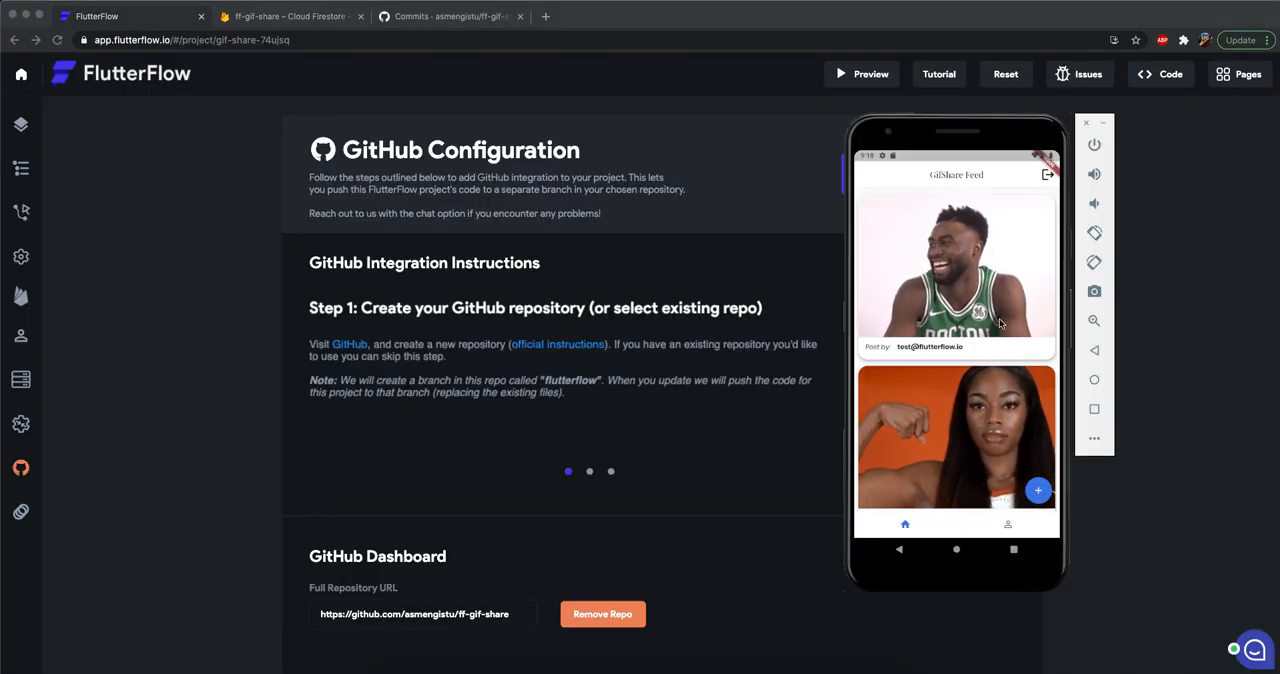
View the account's own posts on the profile page in the emulator and return to the GifShare feed.
scroll(923, 306, down, 1)
drag(915, 297, 970, 420)
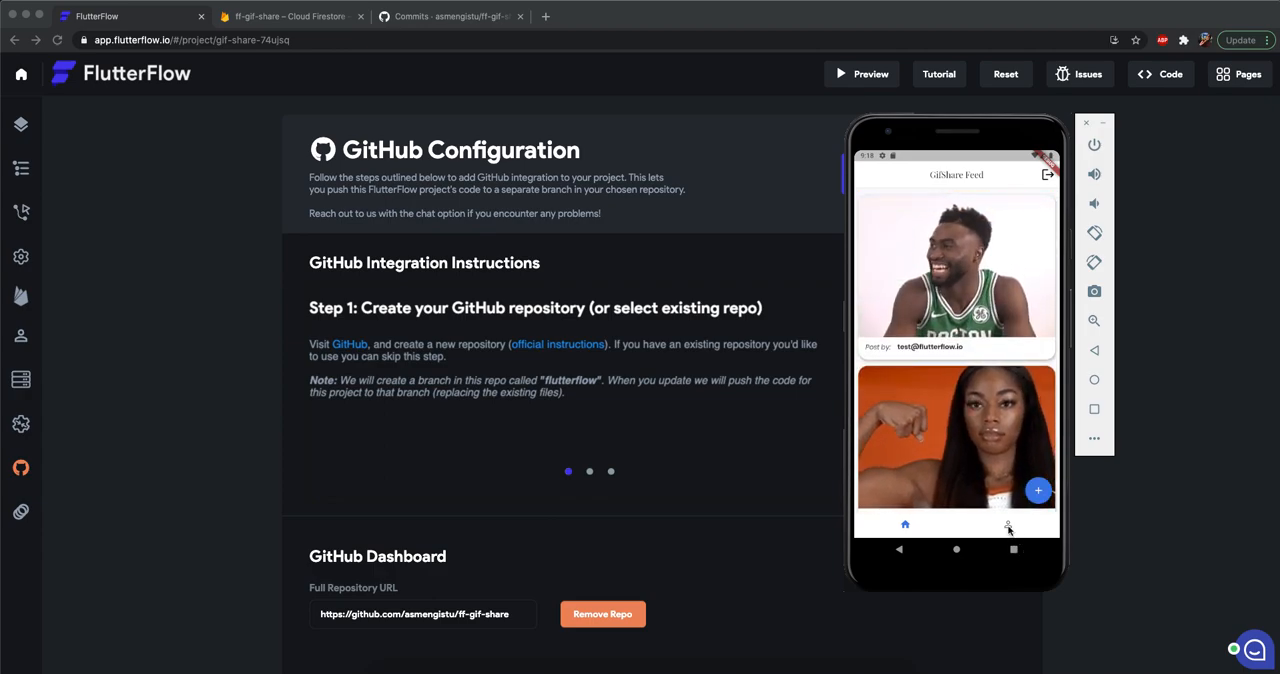
click(1008, 524)
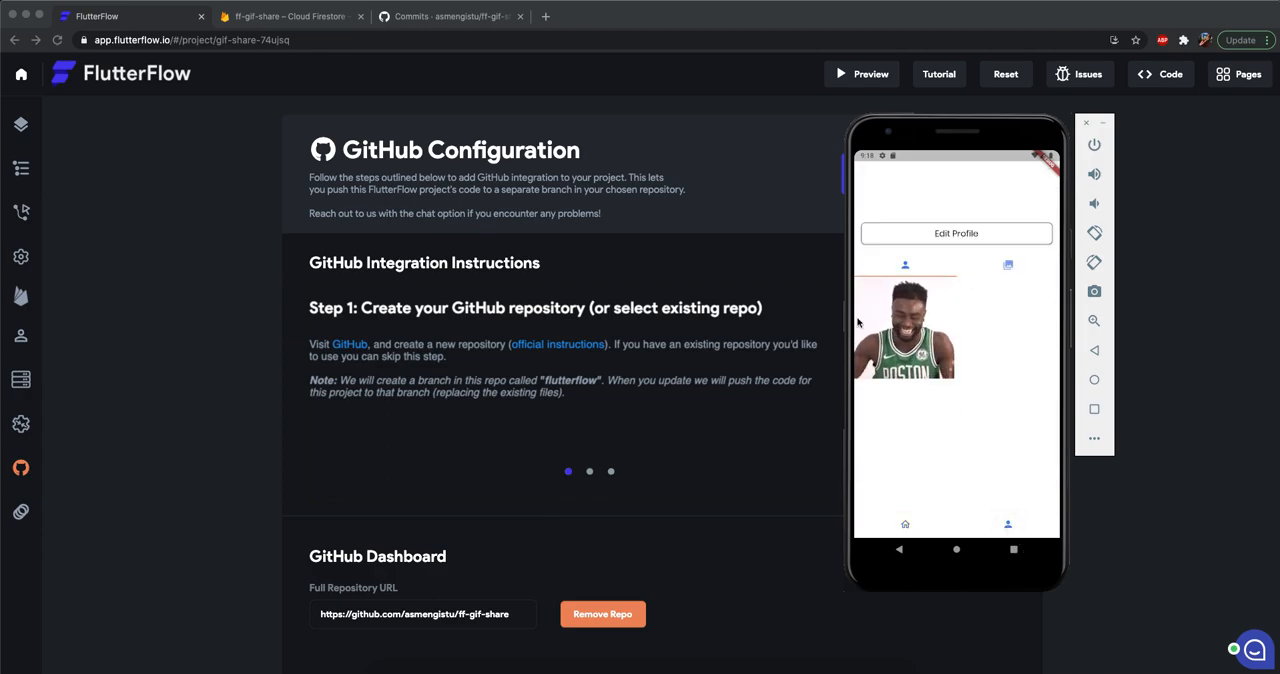
click(905, 524)
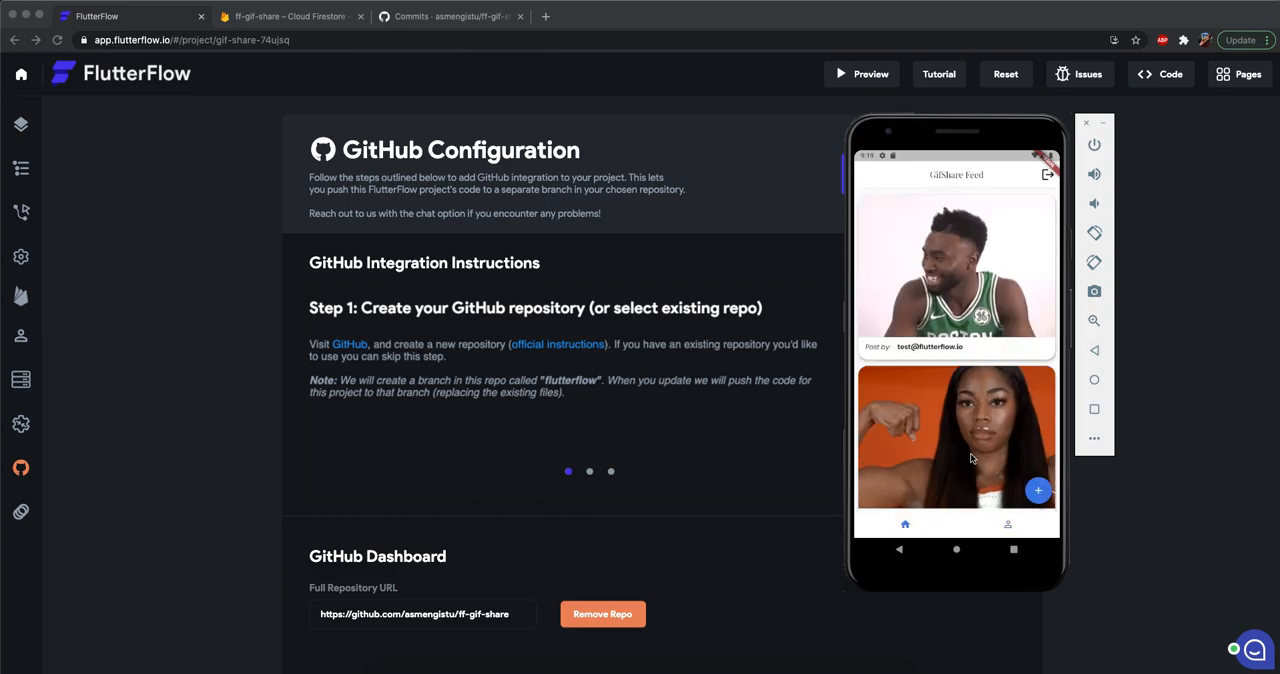
Browse the older feed posts, check the profile page's second tab for liked posts, and return to the feed.
scroll(958, 401, down, 3)
drag(985, 402, 981, 246)
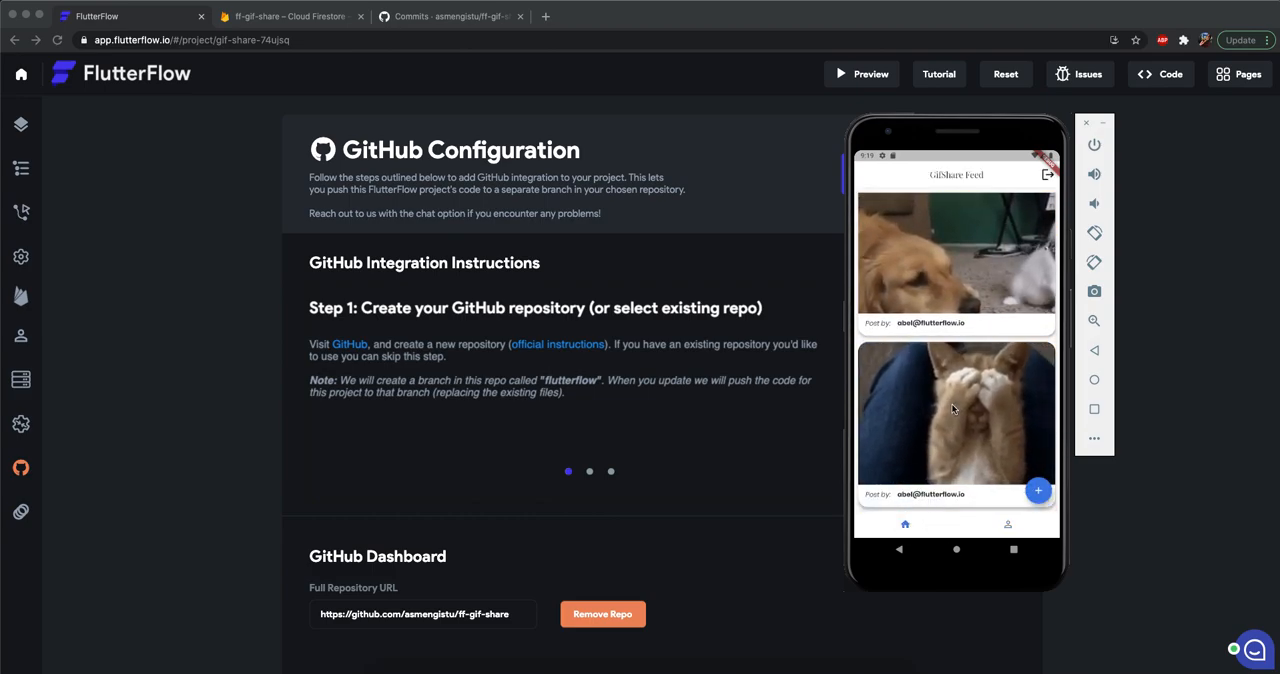
click(1008, 524)
click(1007, 265)
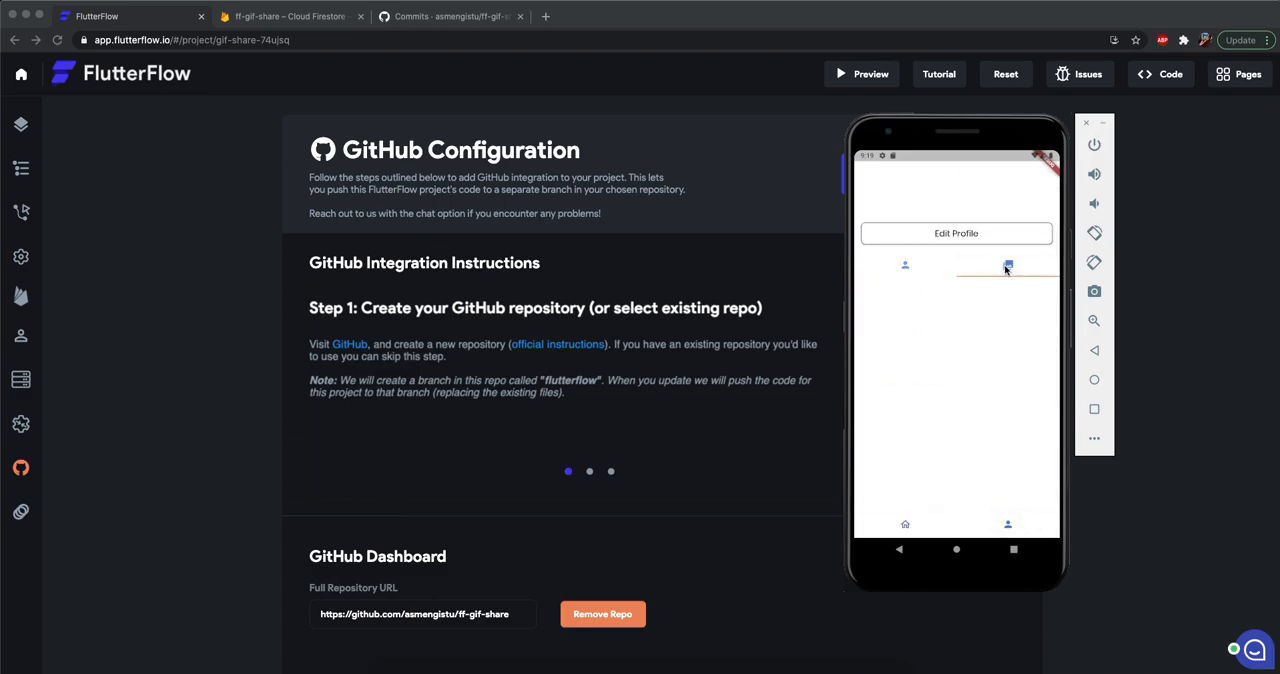
click(908, 530)
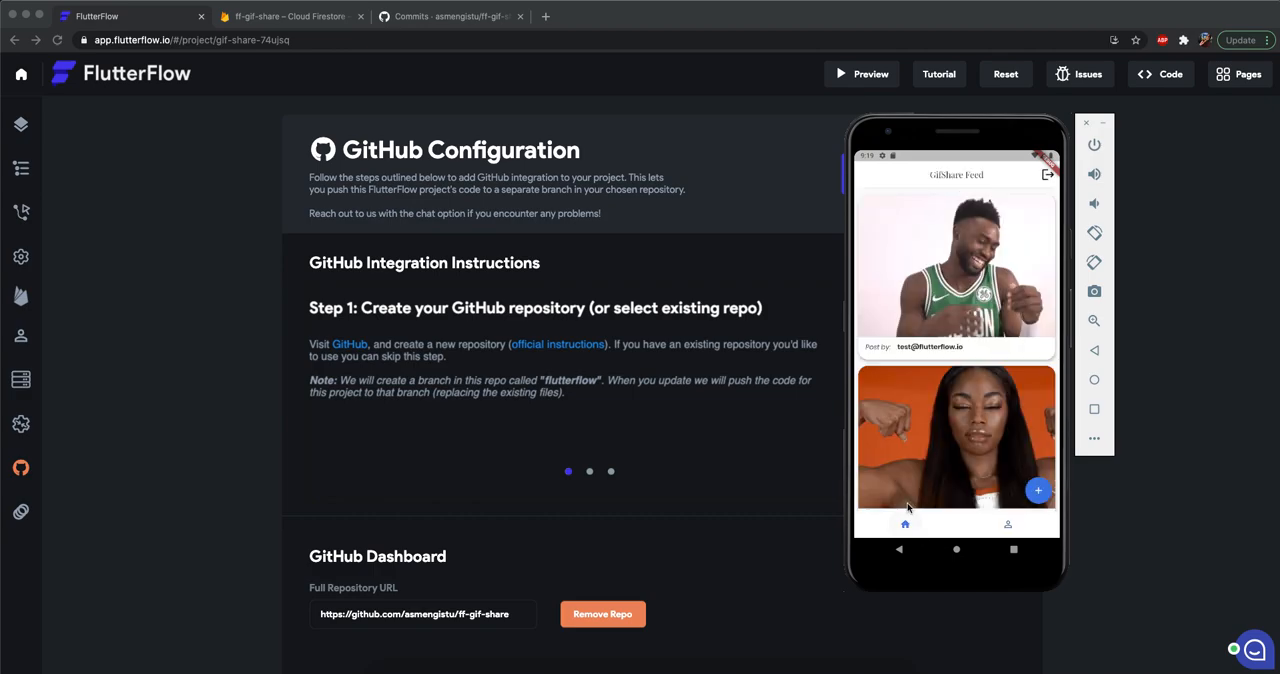
Examine the liked_by field of the last posts document in Cloud Firestore and compare the documents with the emulator's feed.
click(300, 17)
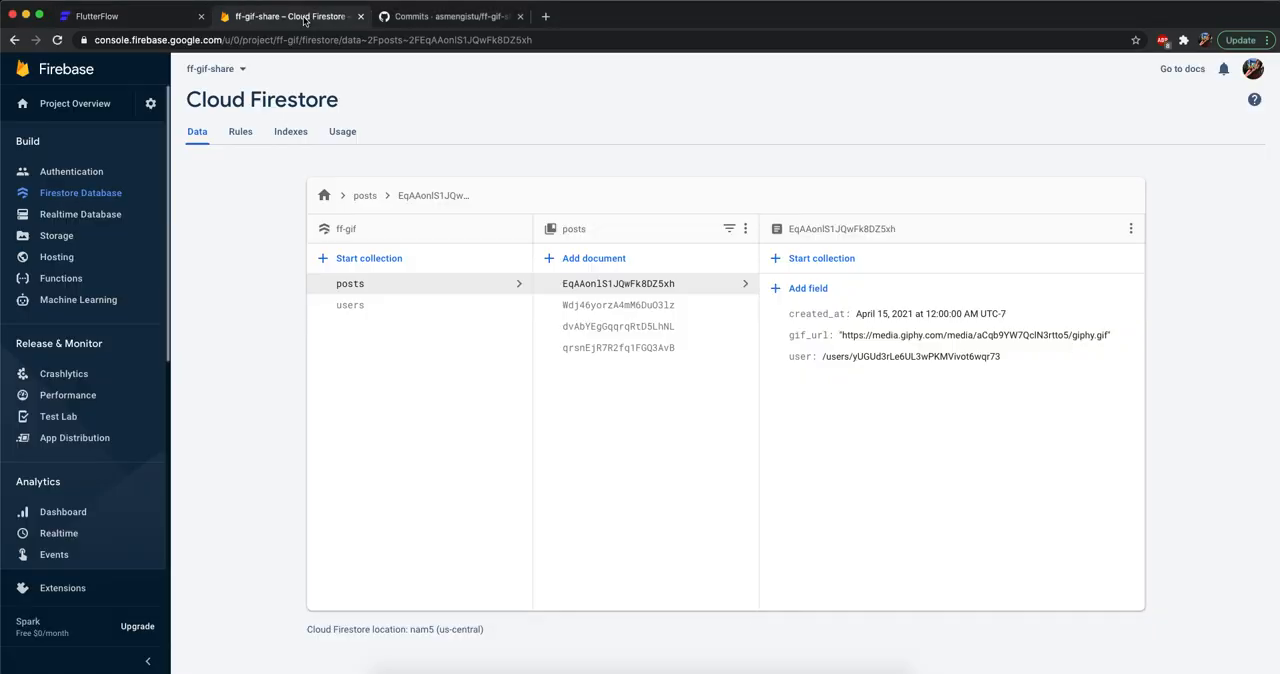
click(632, 350)
click(774, 360)
key(super+Tab)
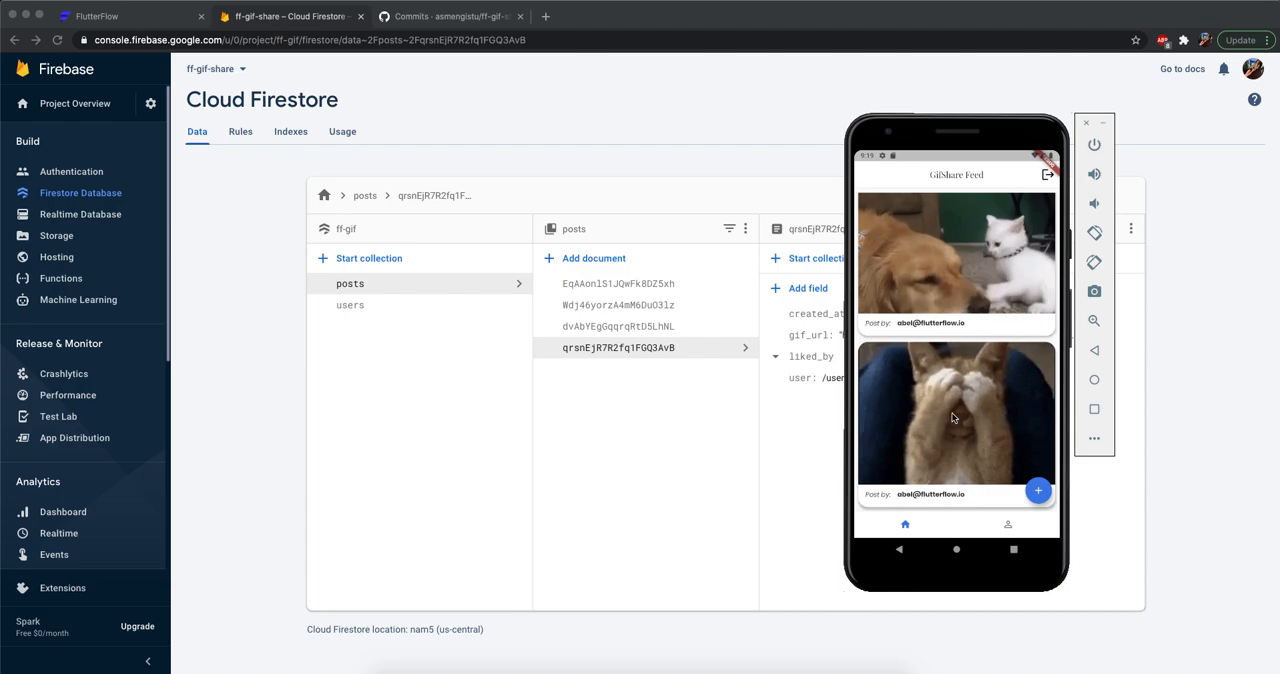
scroll(950, 395, down, 5)
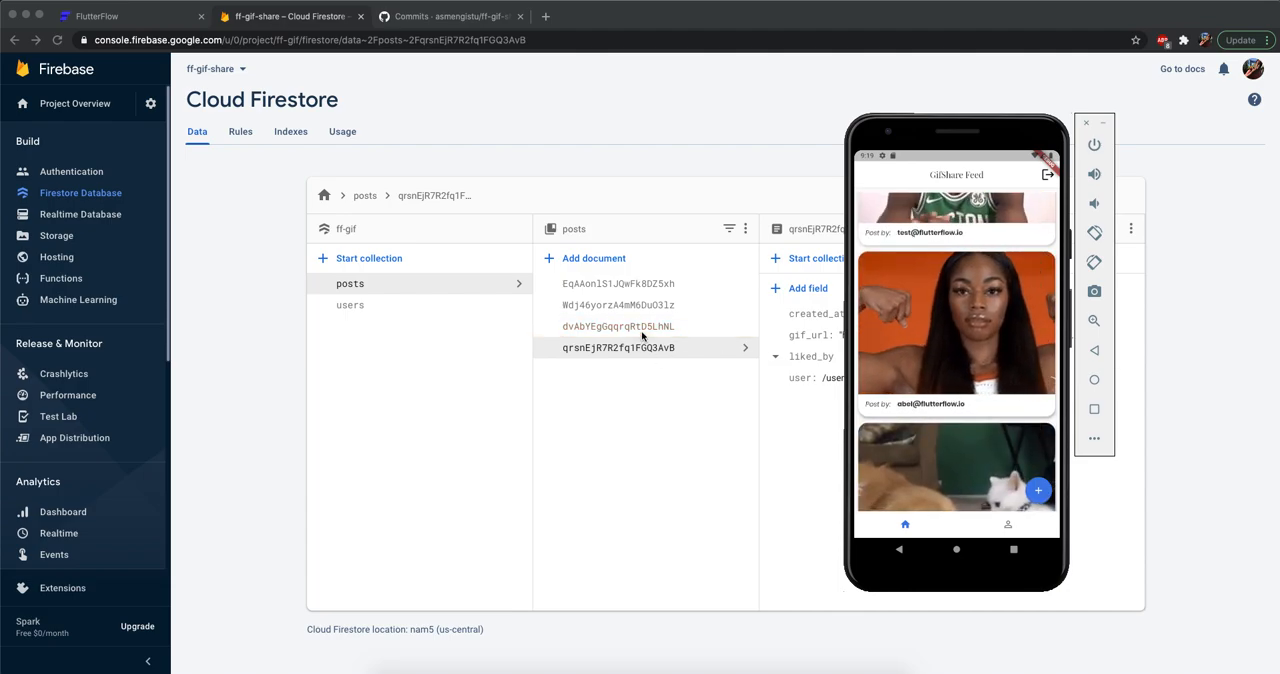
key(super+Tab)
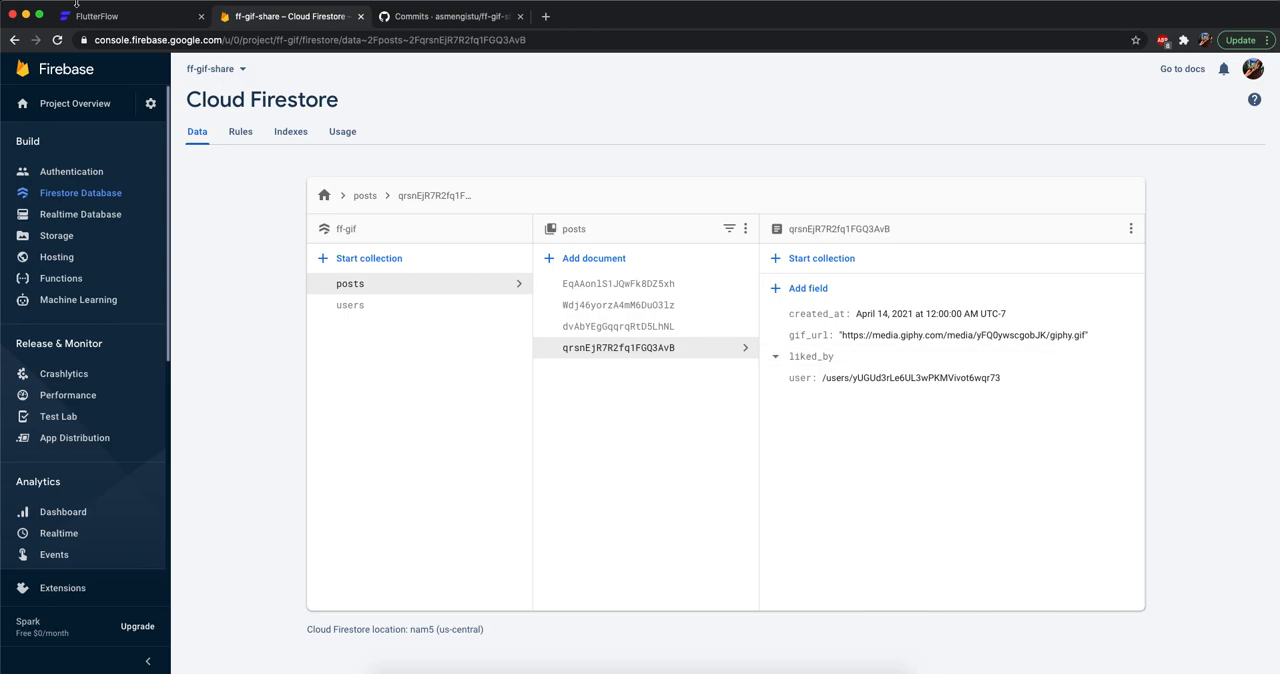
Return to FlutterFlow, open the HomePage, and expand the On Double Tap update action of the post image.
click(105, 20)
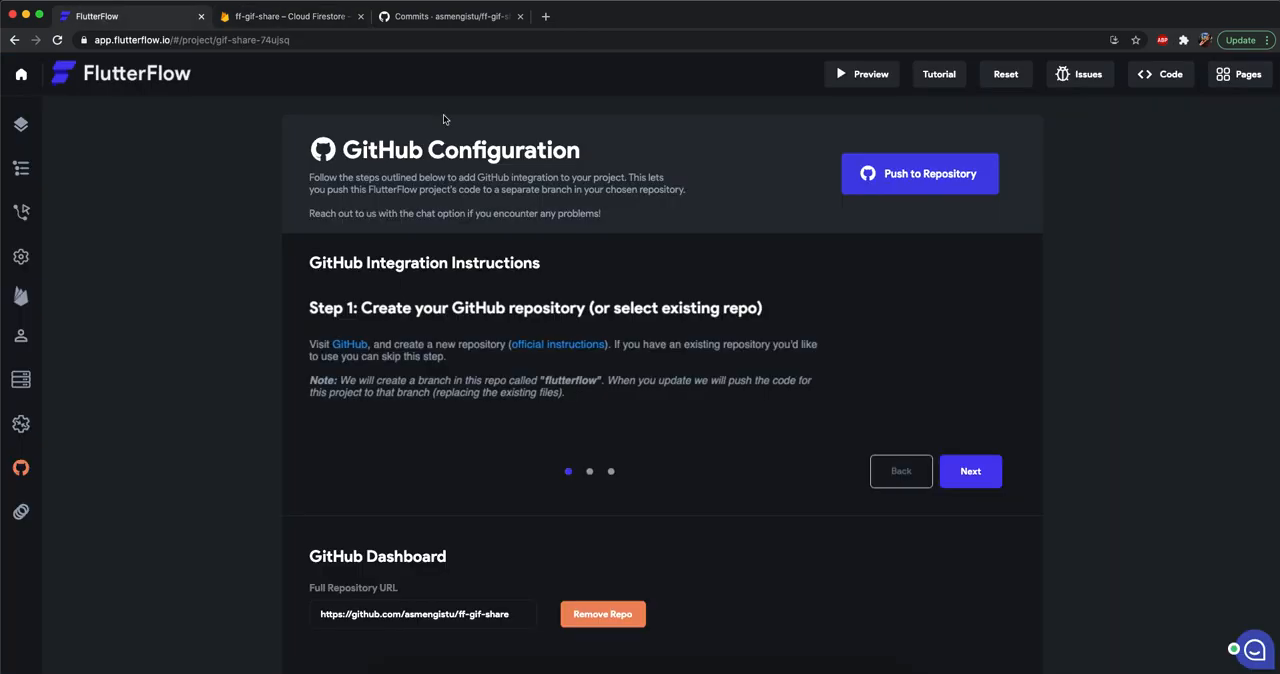
click(22, 130)
click(1127, 130)
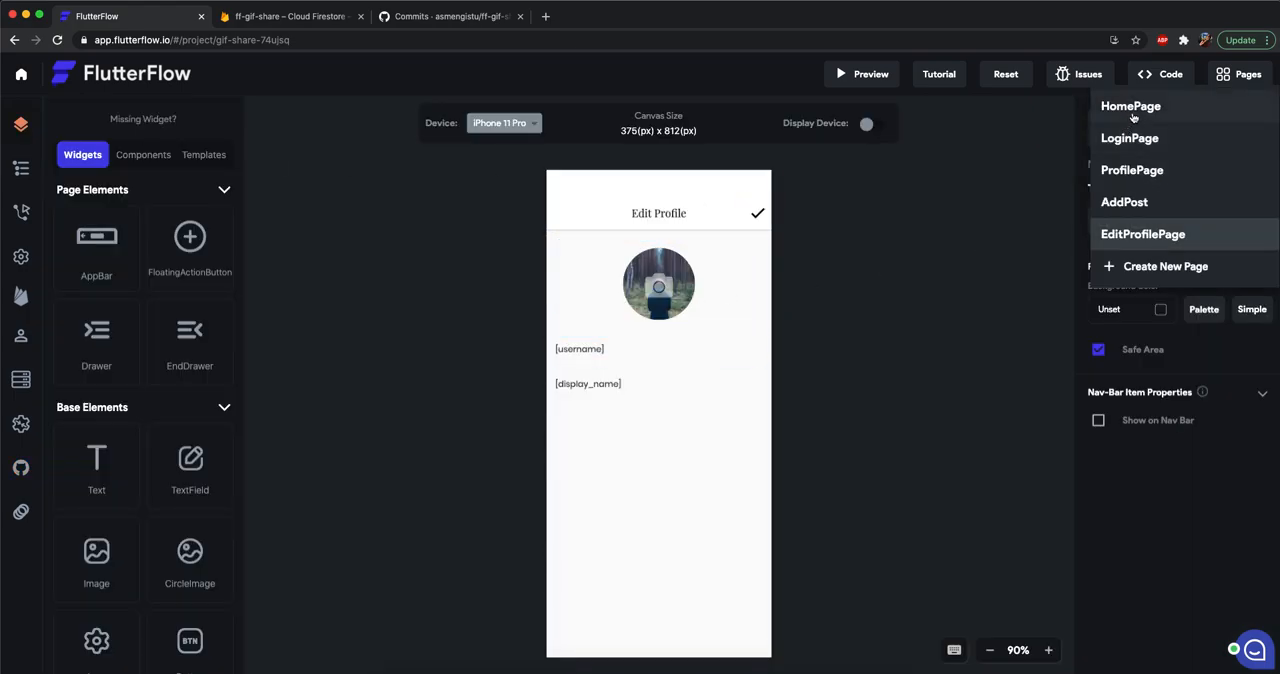
click(1131, 108)
click(661, 340)
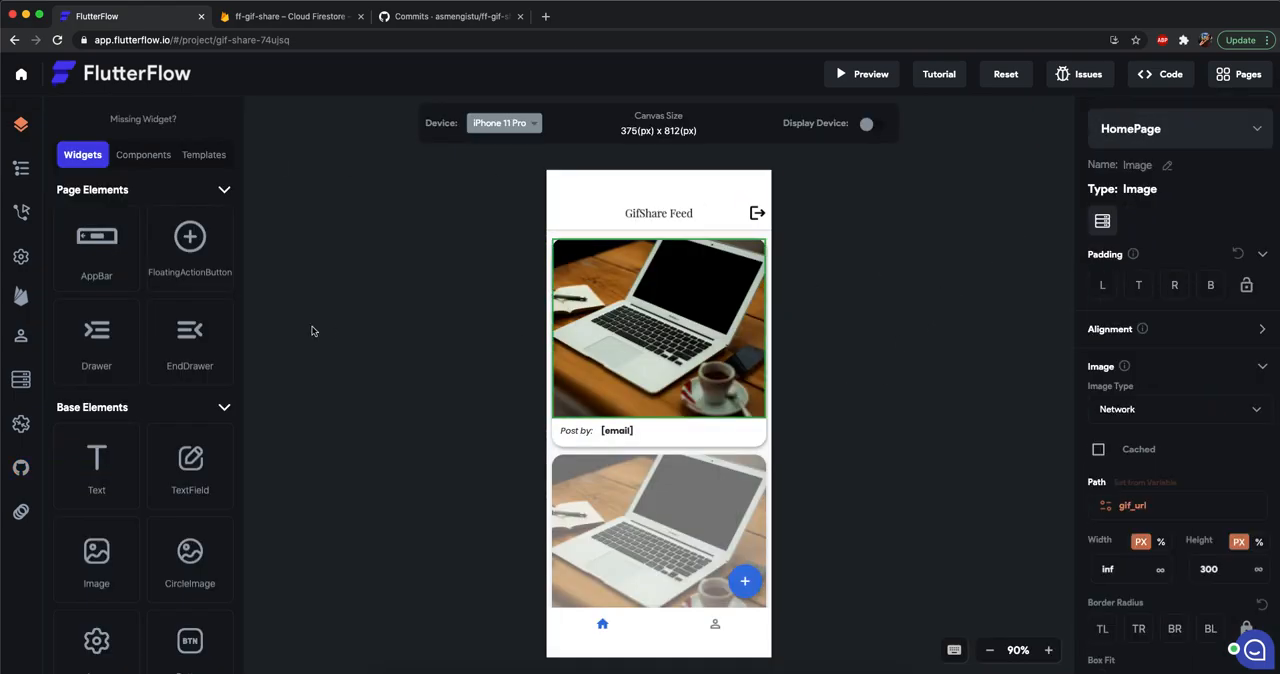
click(20, 212)
click(112, 284)
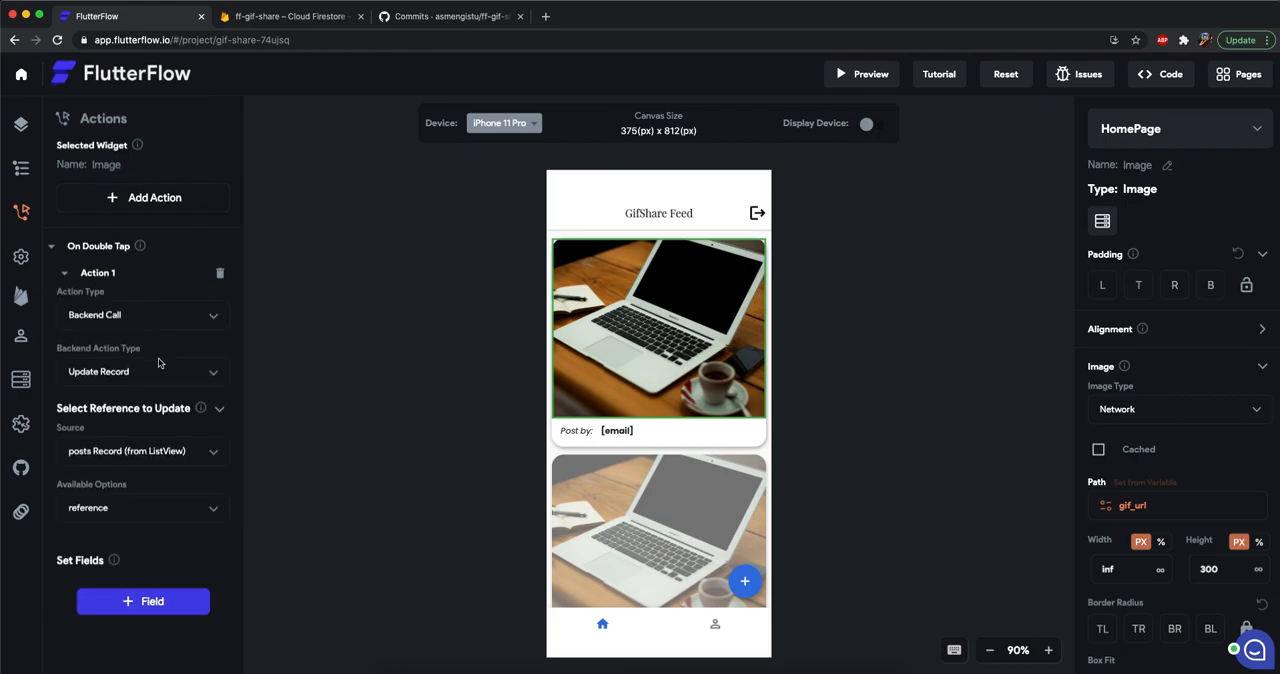
scroll(157, 363, down, 1)
scroll(150, 420, down, 3)
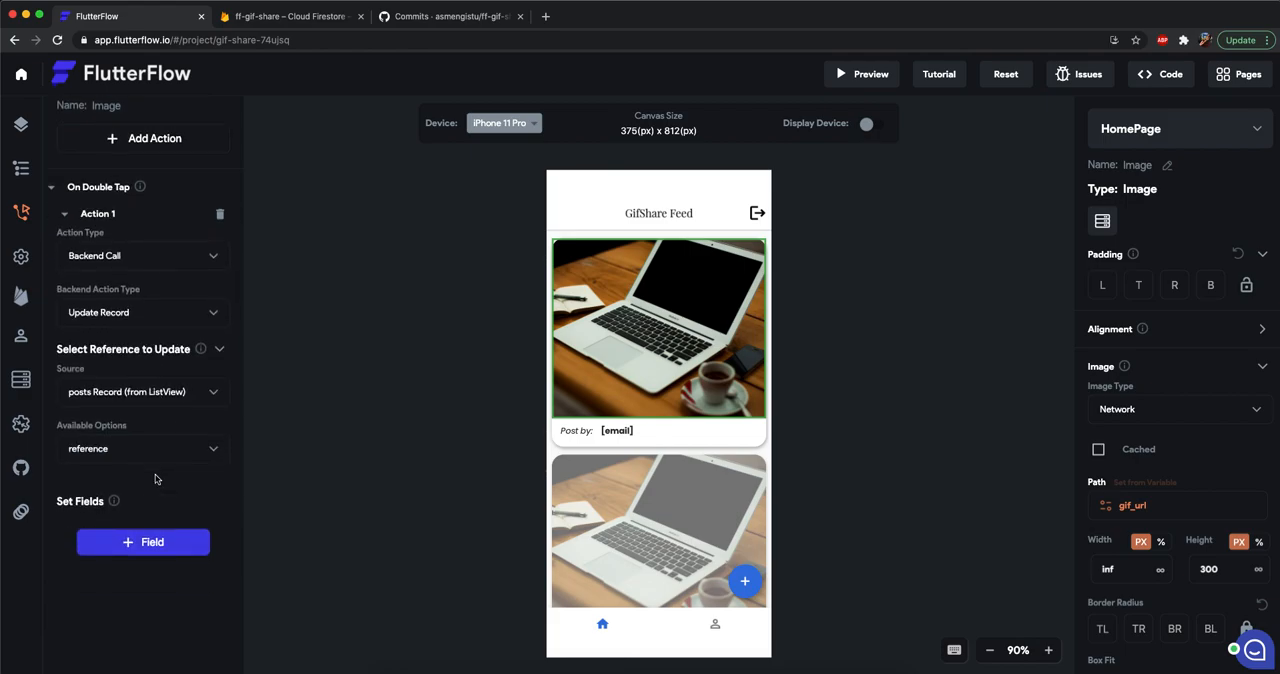
scroll(81, 377, up, 4)
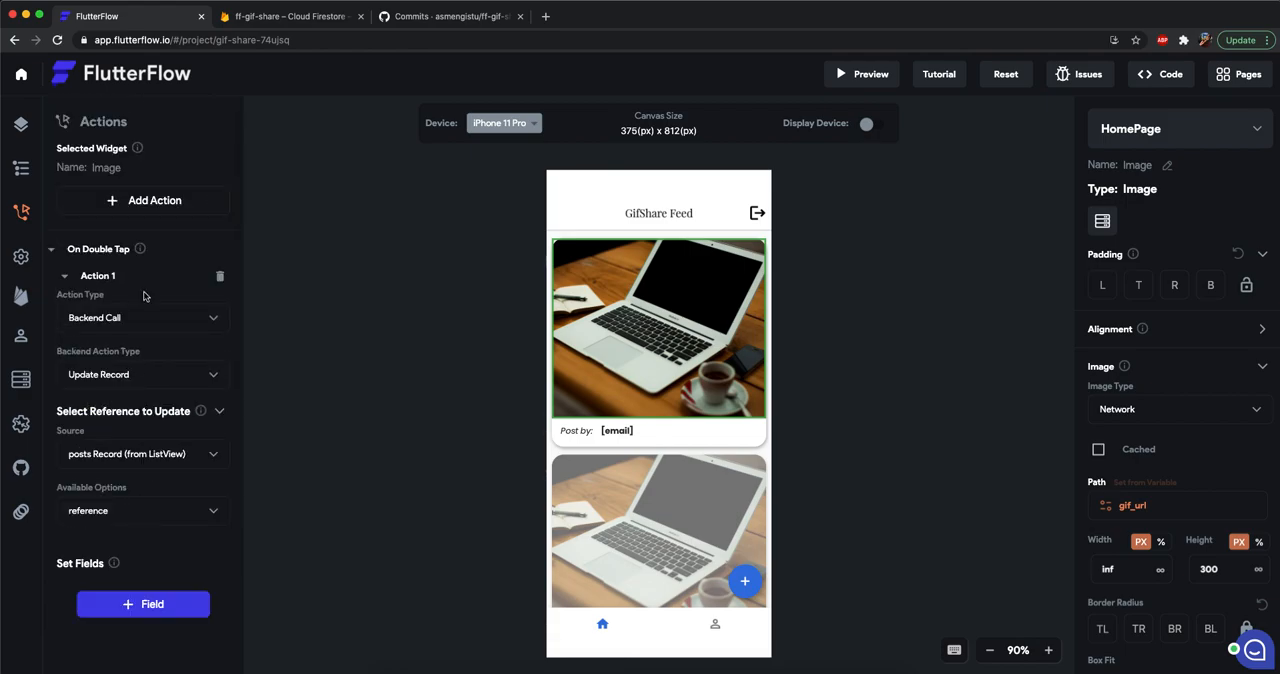
Add a liked_by field to the double-tap Update Record action with the list update type Add to List.
click(182, 603)
scroll(178, 535, down, 7)
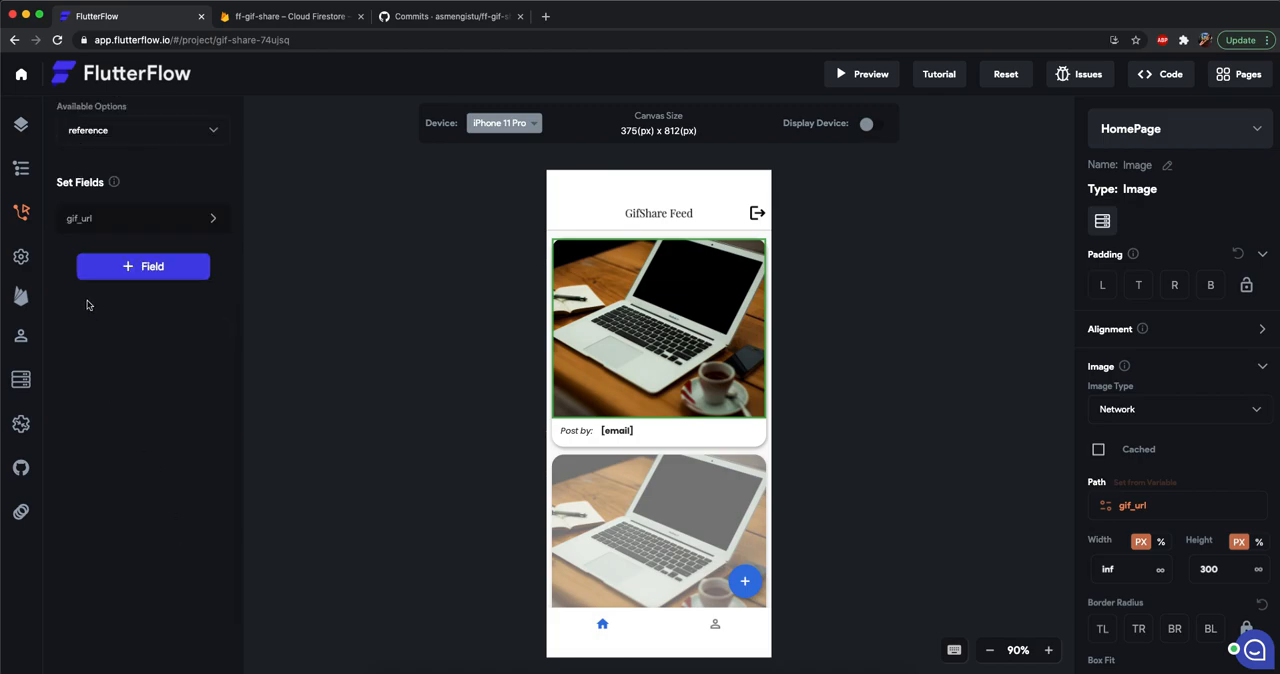
scroll(128, 440, up, 6)
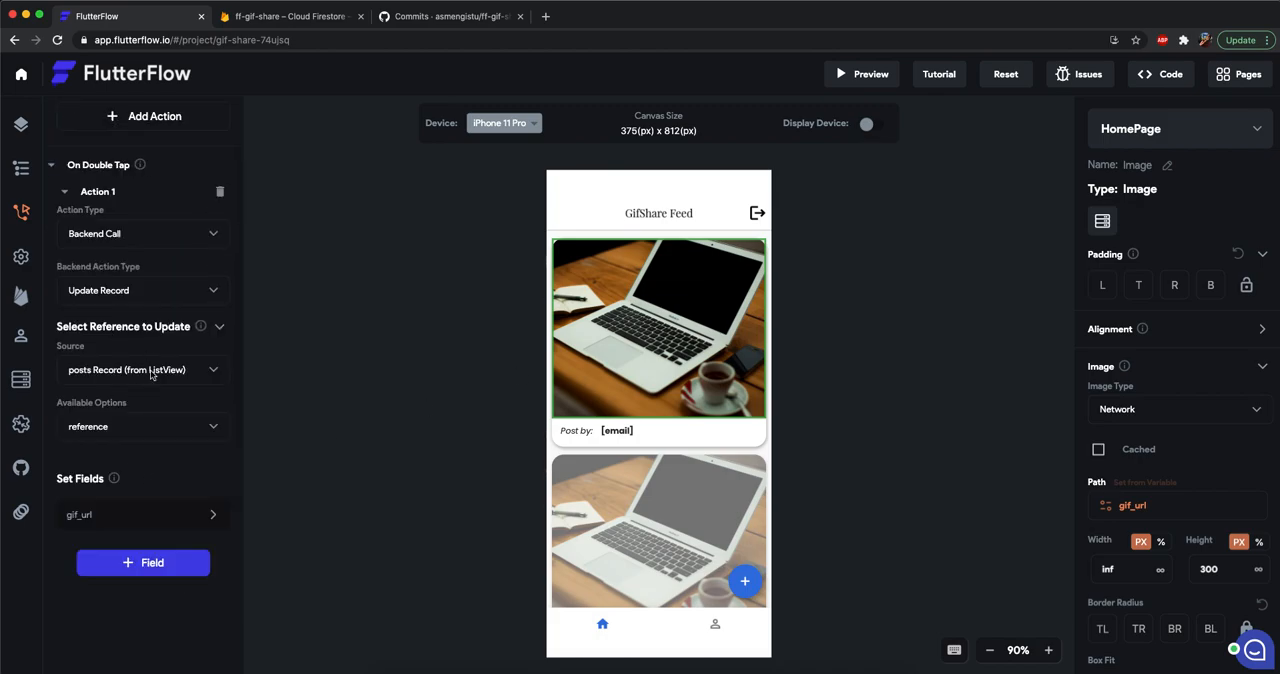
click(95, 516)
scroll(120, 470, down, 4)
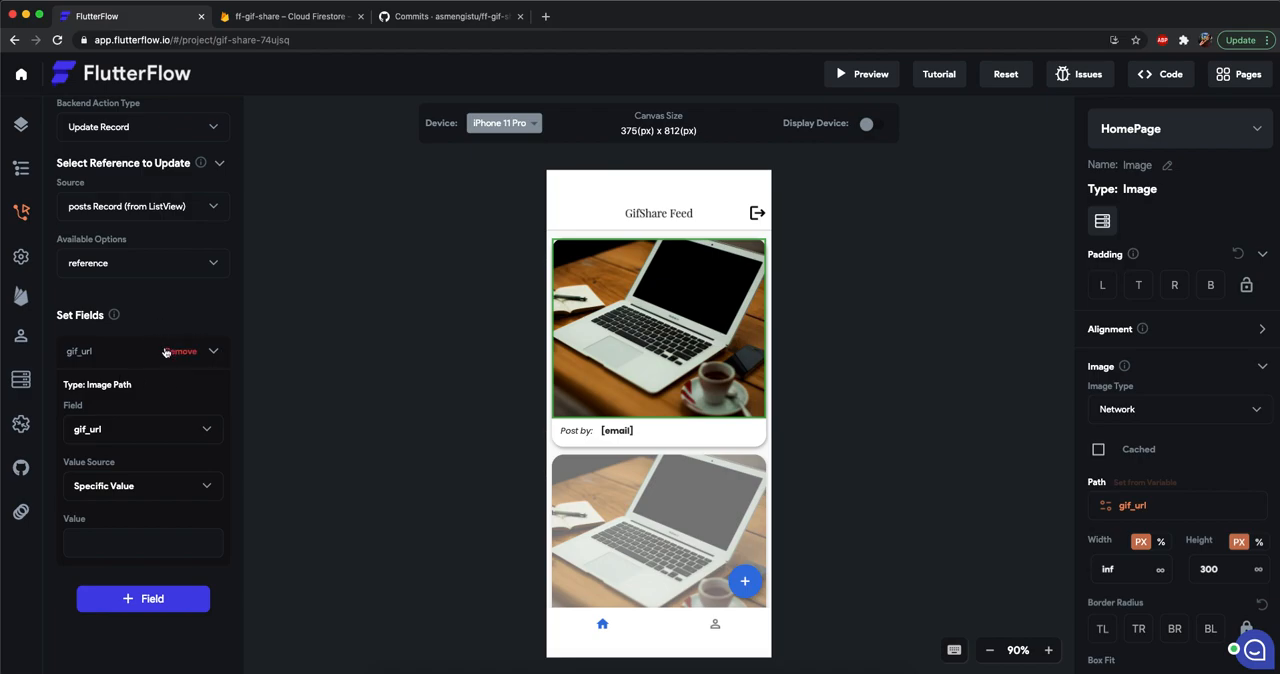
scroll(162, 345, up, 6)
scroll(126, 284, down, 3)
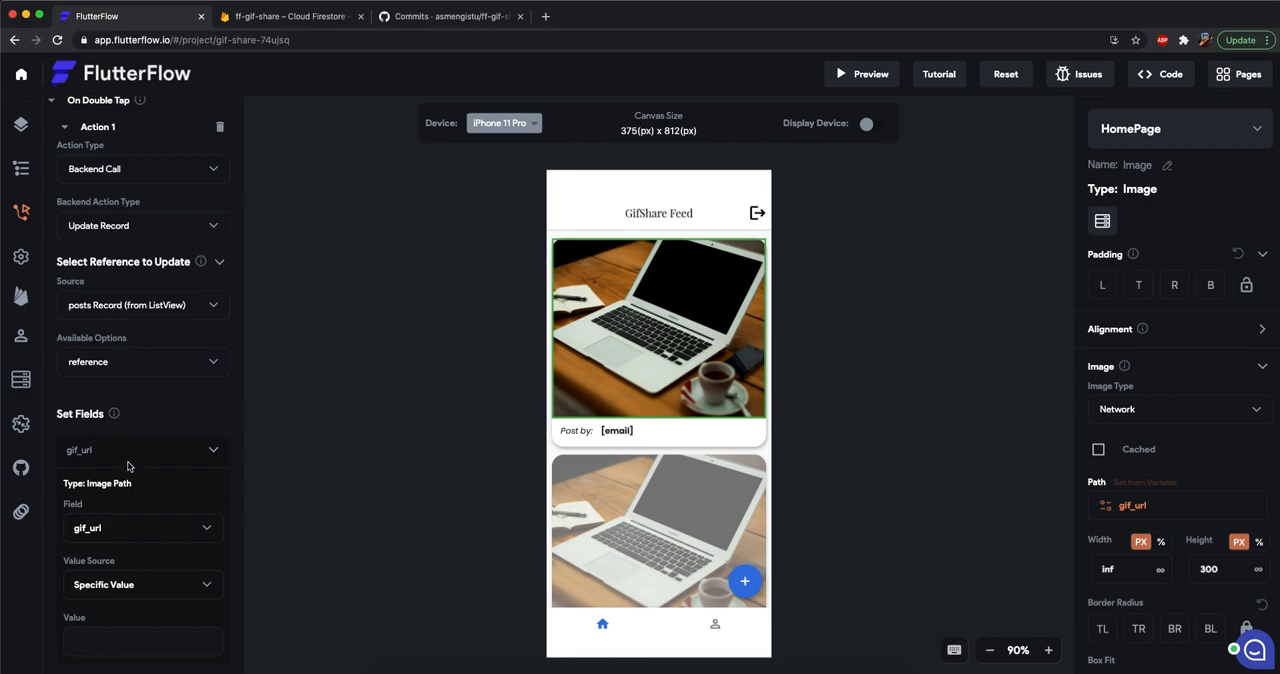
scroll(147, 452, down, 1)
click(100, 495)
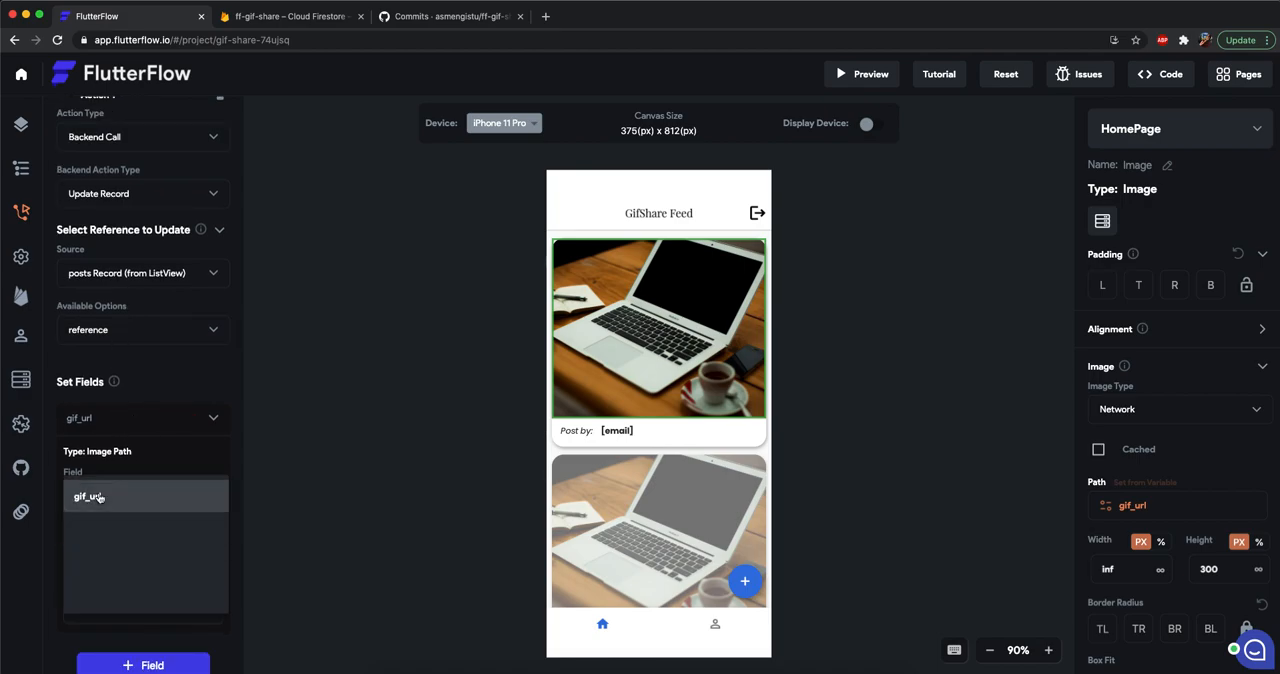
click(112, 591)
scroll(118, 417, down, 3)
click(105, 352)
click(105, 345)
click(103, 403)
click(103, 403)
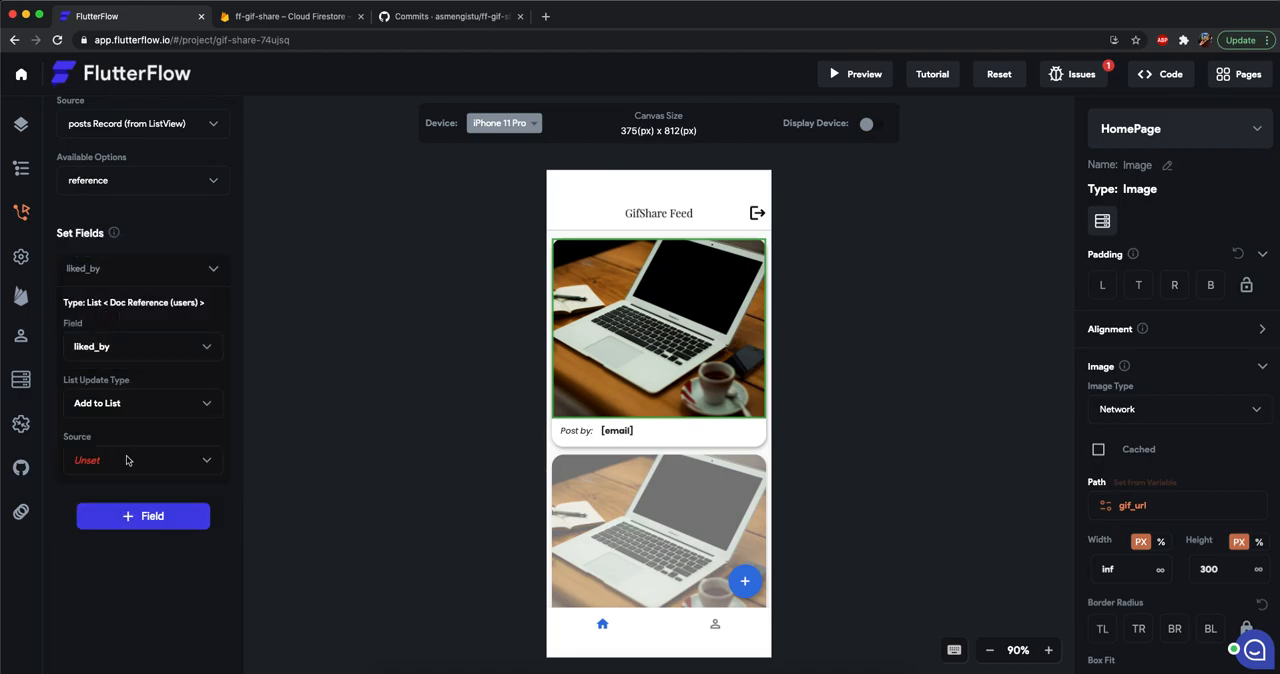
Set the liked_by value source to Authenticated User with the User Record Reference property.
click(126, 459)
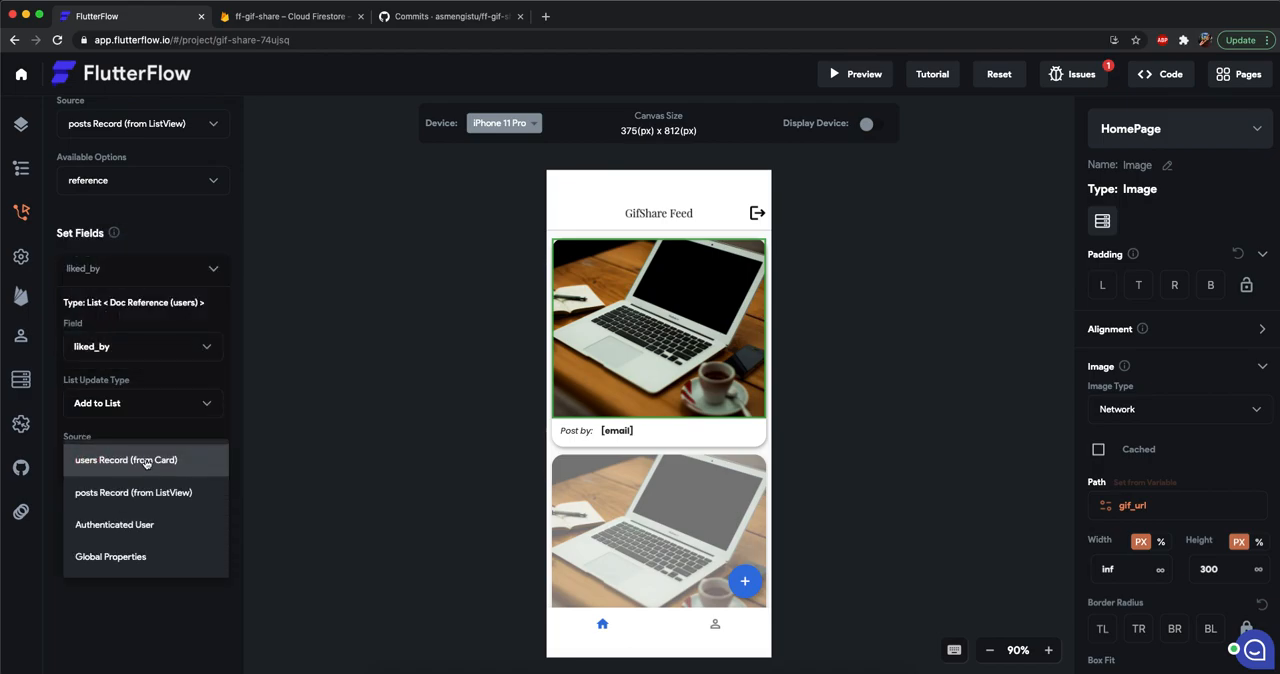
click(118, 525)
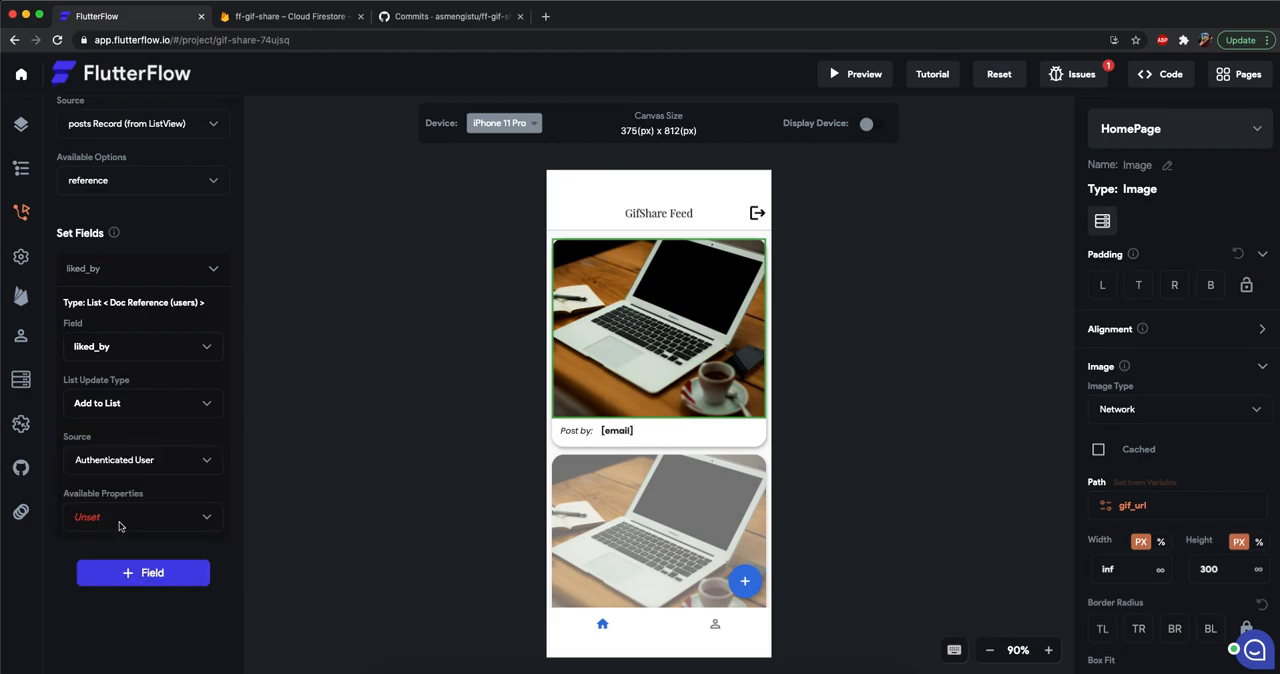
click(126, 530)
click(120, 623)
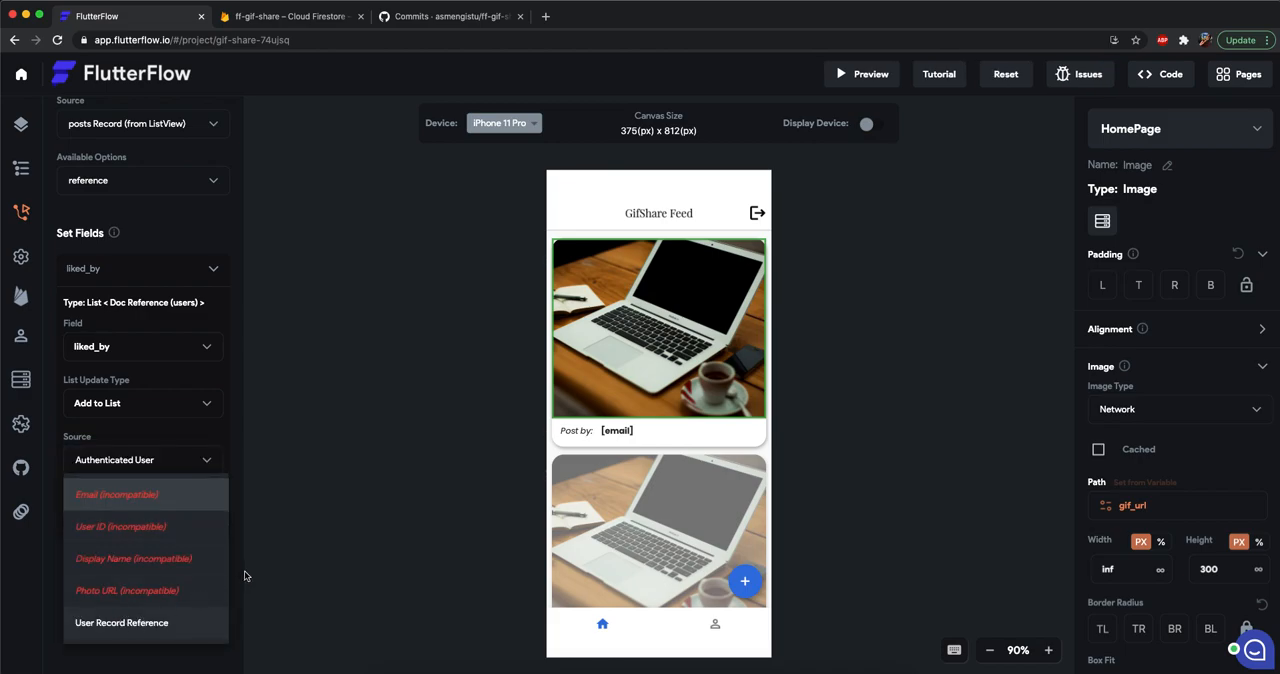
Reopen the post image's double-tap action, review its liked_by field settings, and deselect the image.
click(366, 488)
click(600, 390)
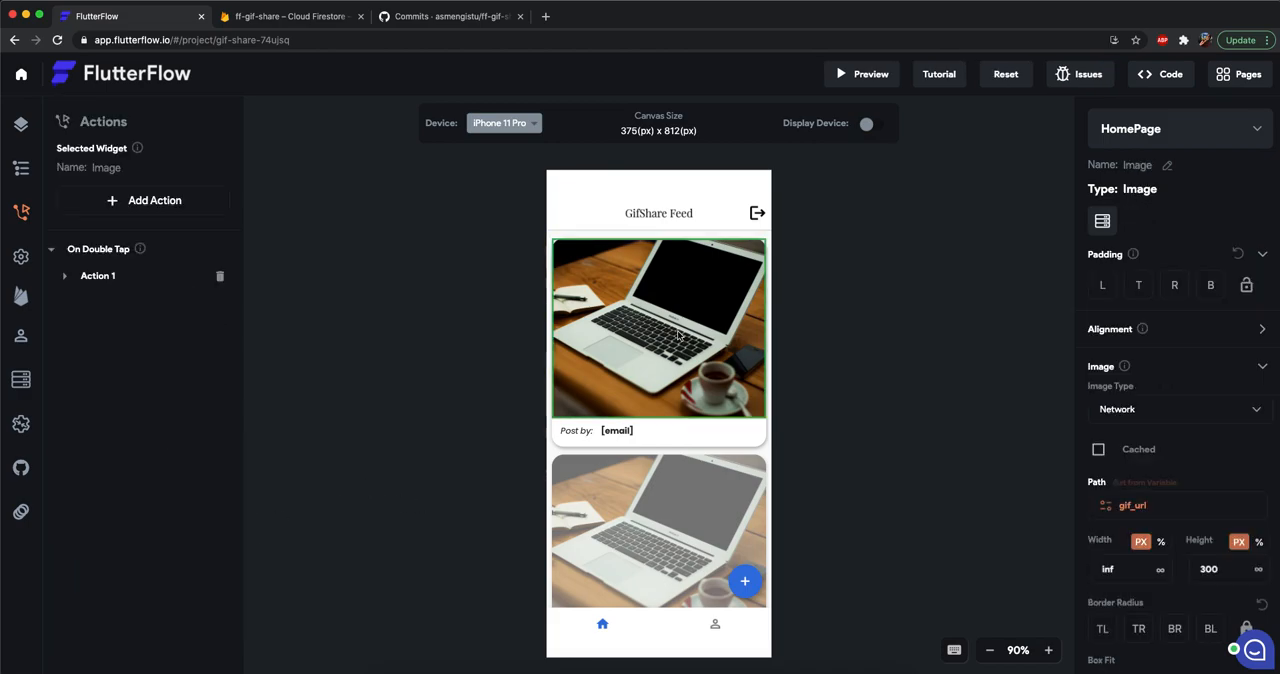
click(108, 276)
scroll(134, 385, down, 5)
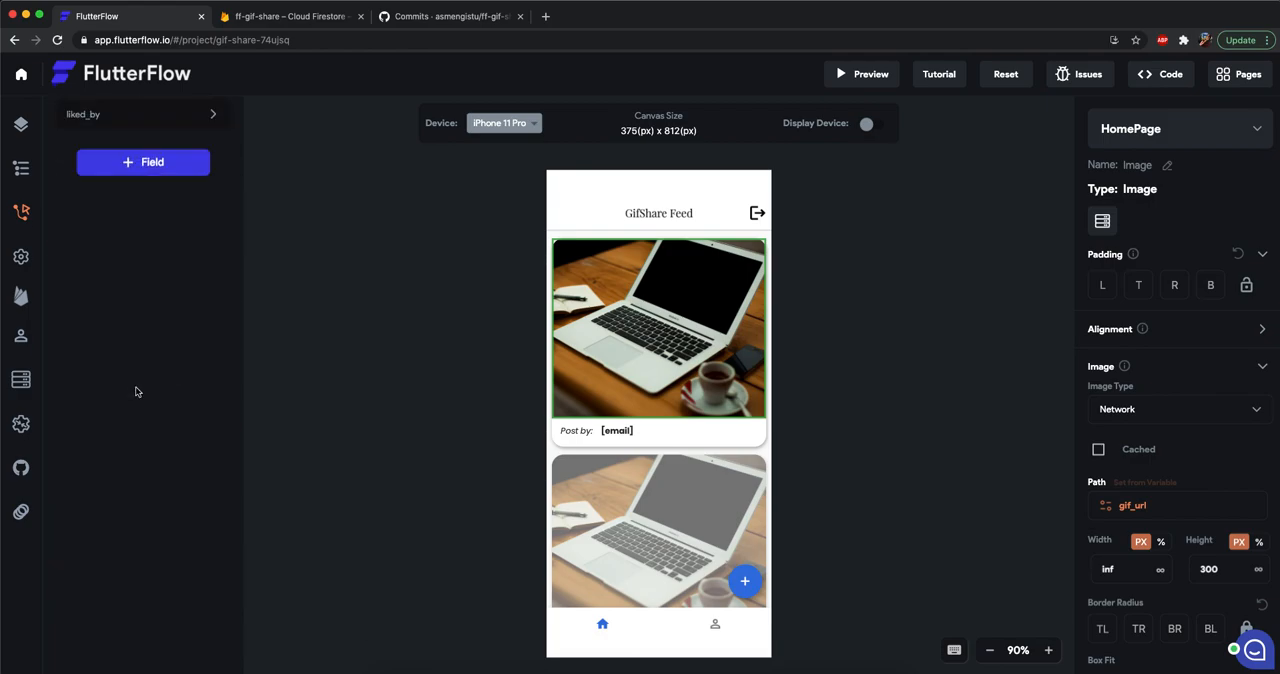
scroll(134, 390, up, 3)
click(122, 447)
scroll(126, 451, down, 4)
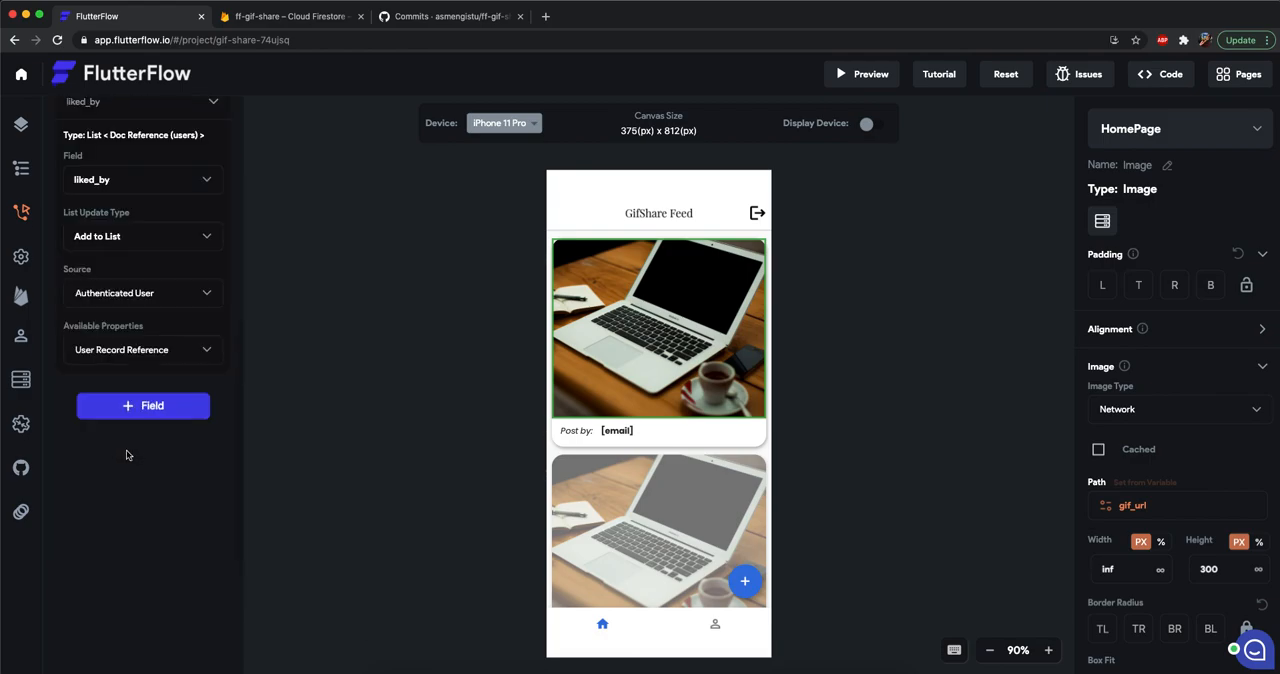
scroll(128, 454, up, 5)
click(500, 372)
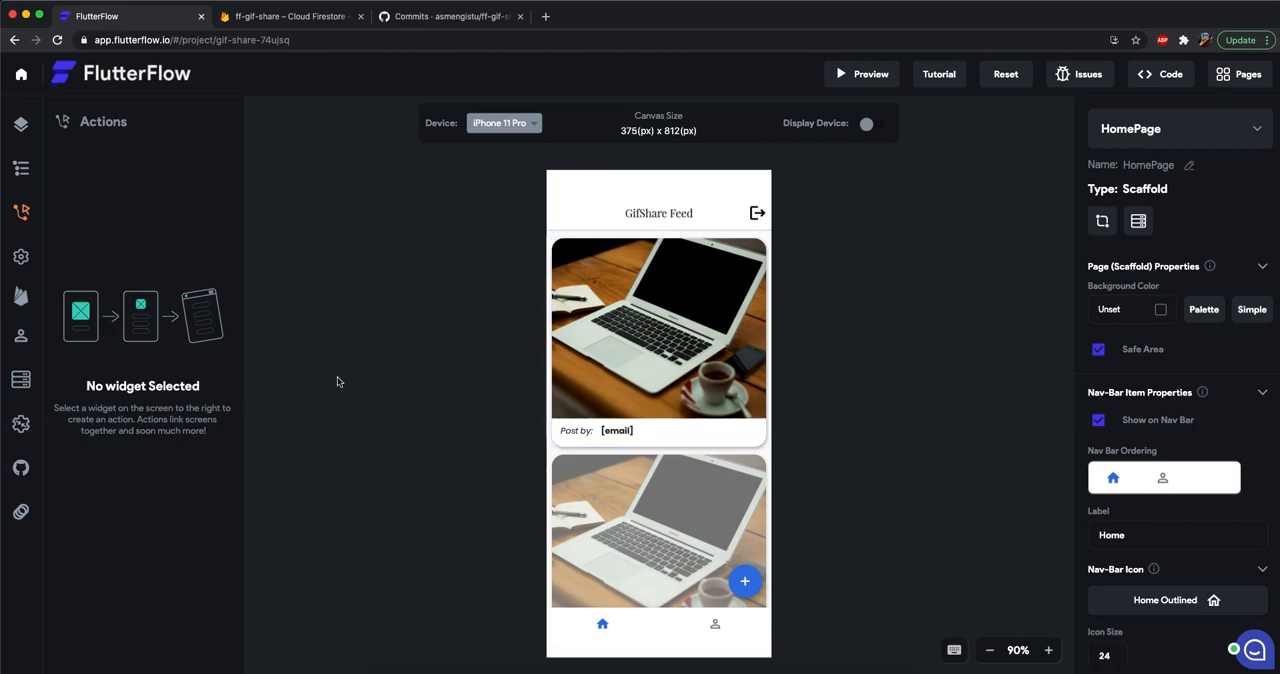
Push the project to the GitHub repository and open the newest commit on the flutterflow branch.
click(21, 467)
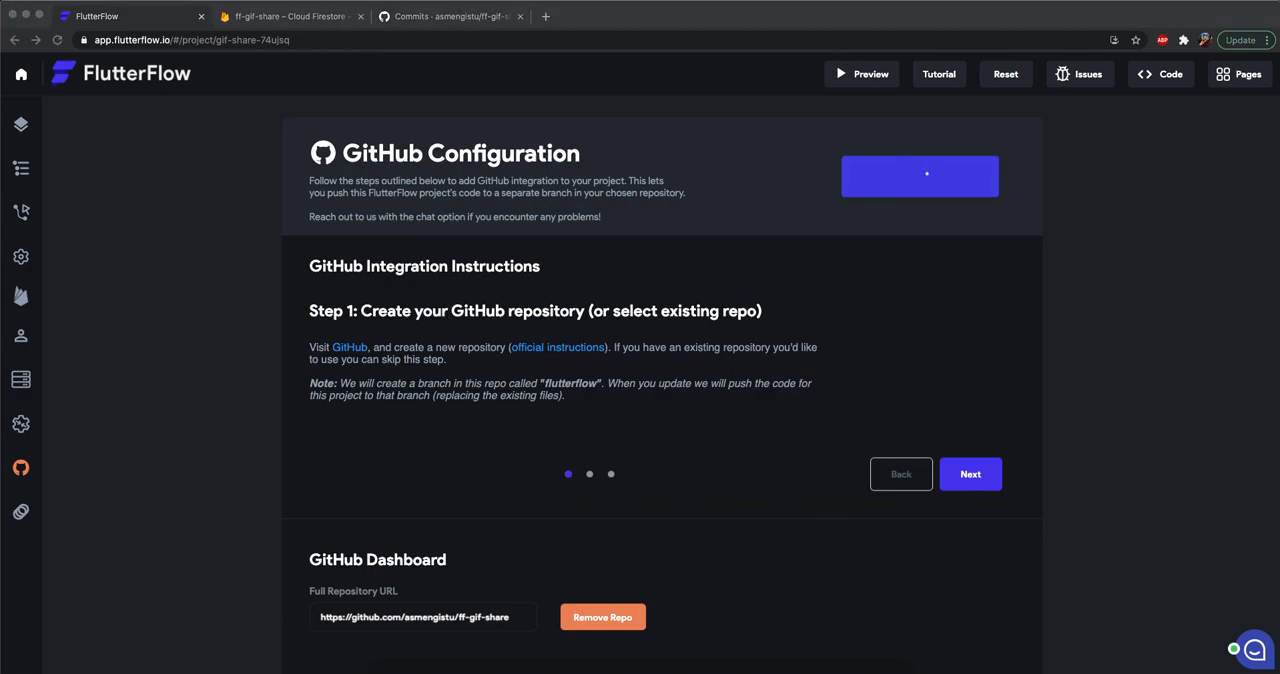
click(469, 19)
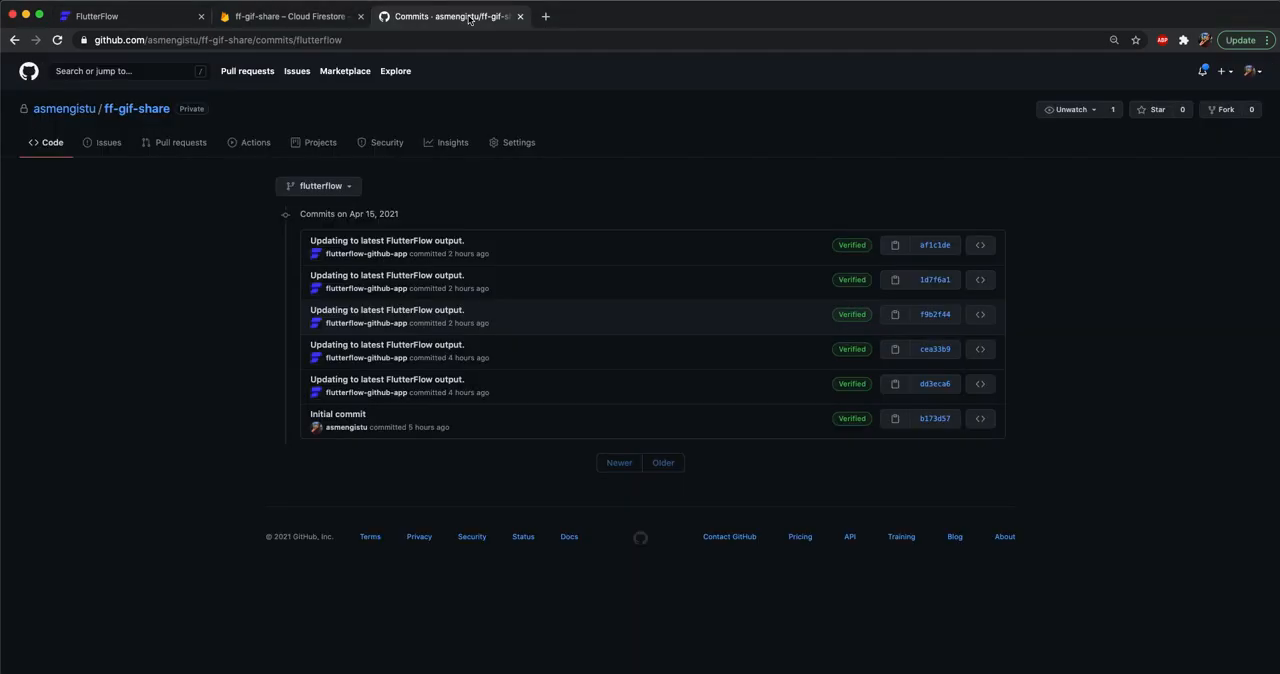
click(57, 40)
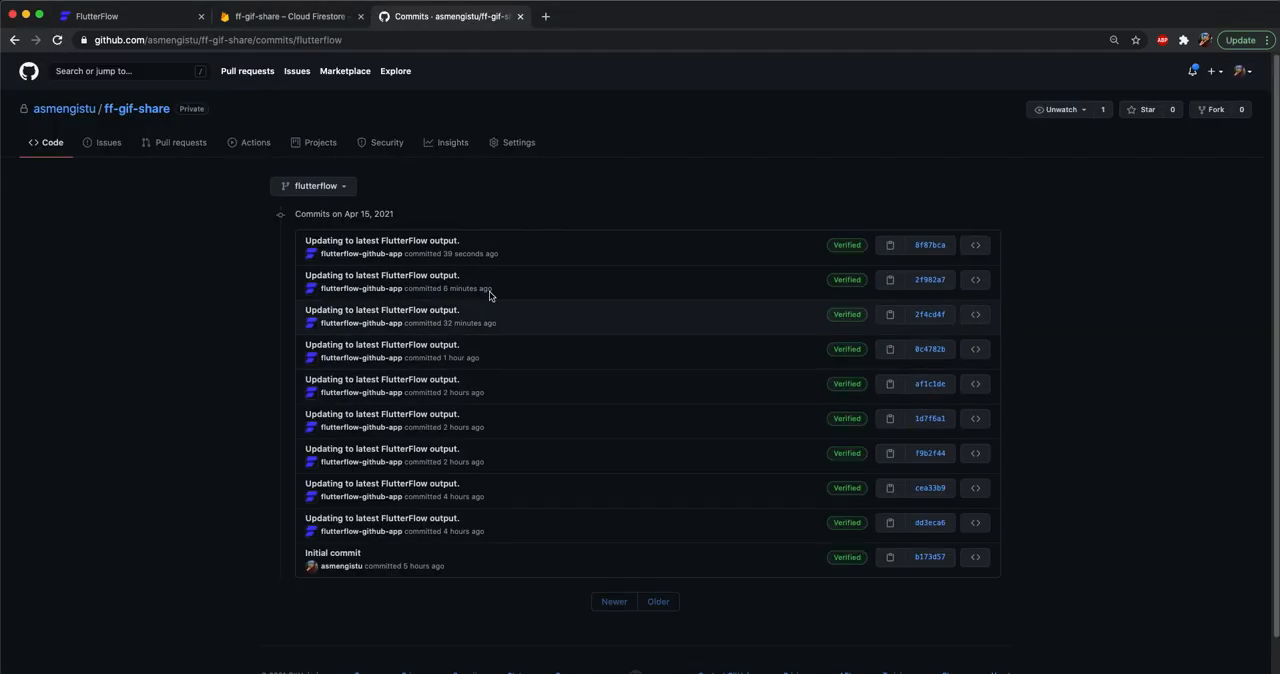
click(443, 243)
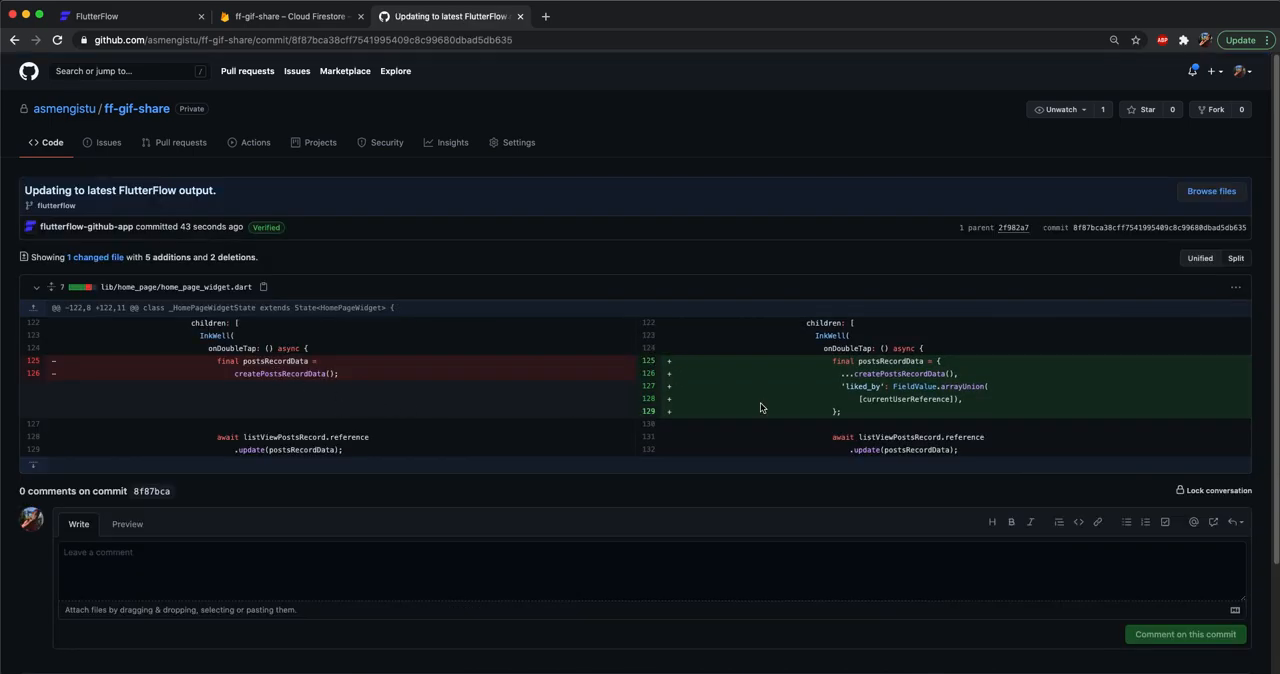
Examine the added liked_by lines in the home_page_widget.dart diff and return to FlutterFlow.
drag(879, 418, 827, 370)
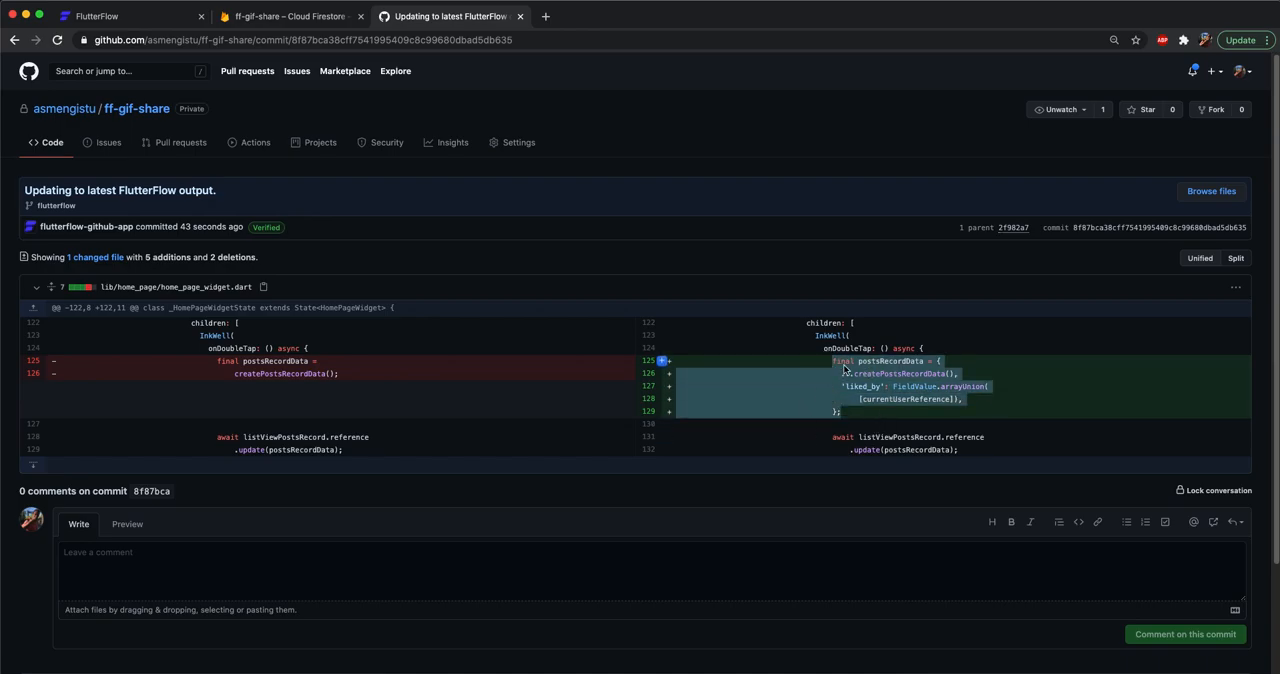
click(862, 370)
drag(843, 388, 1007, 398)
click(1007, 398)
drag(934, 412, 816, 362)
click(272, 17)
click(150, 17)
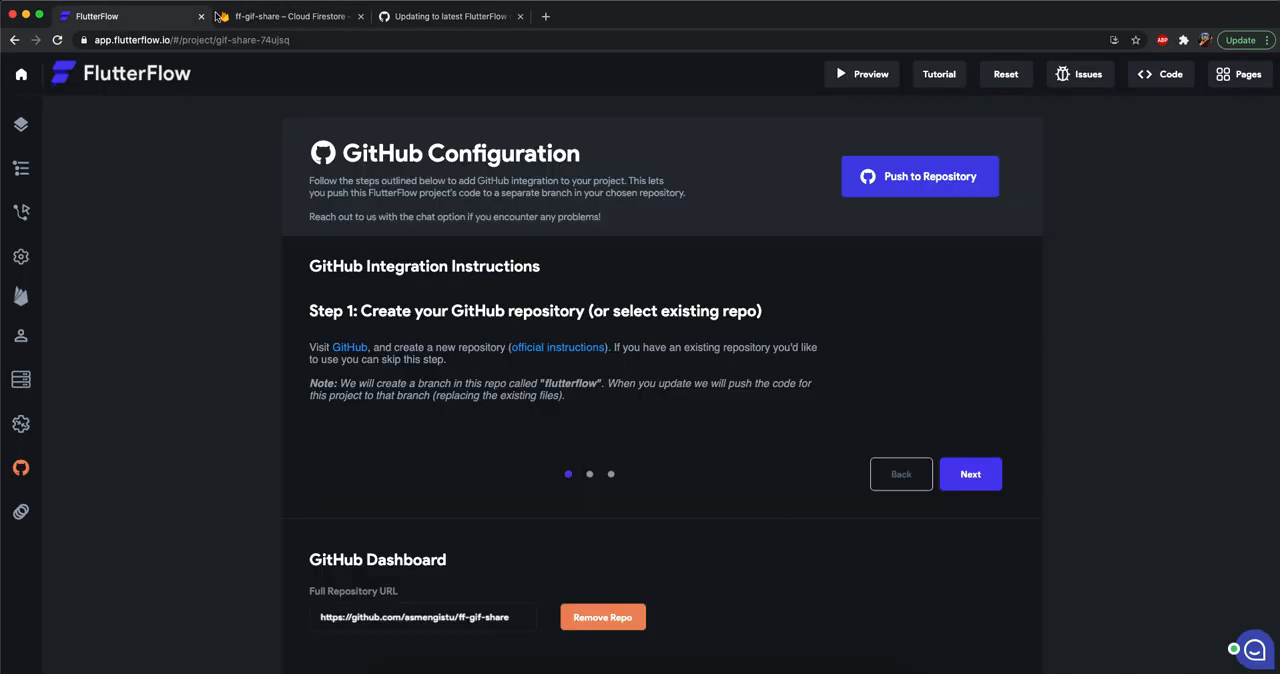
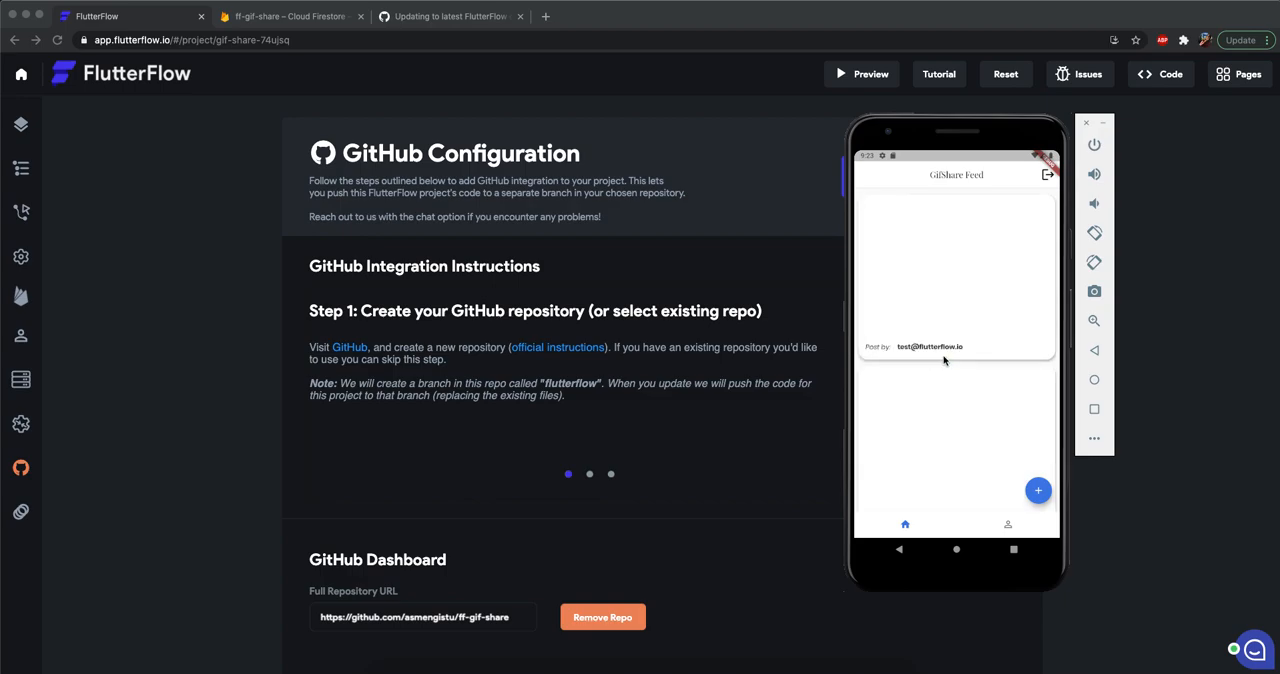
Like the orange-background GIF in the emulator's feed and check the liked_by field of its post document in Firestore.
drag(970, 396, 953, 551)
click(150, 307)
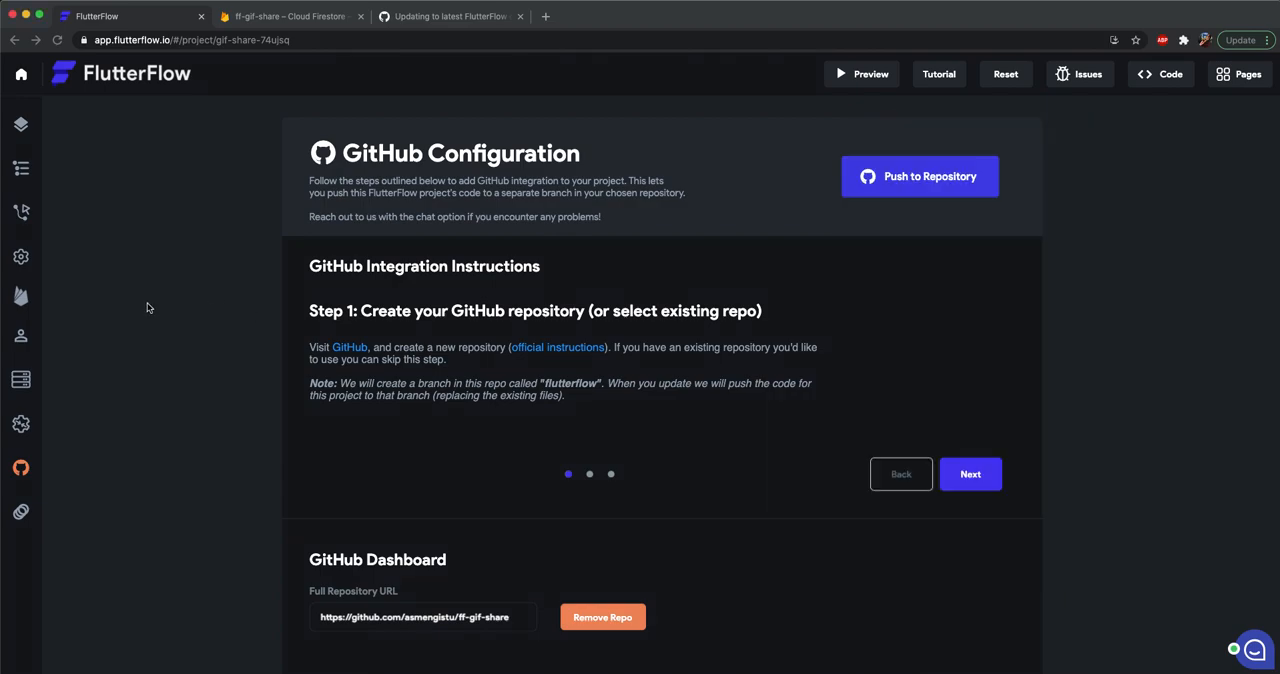
click(272, 15)
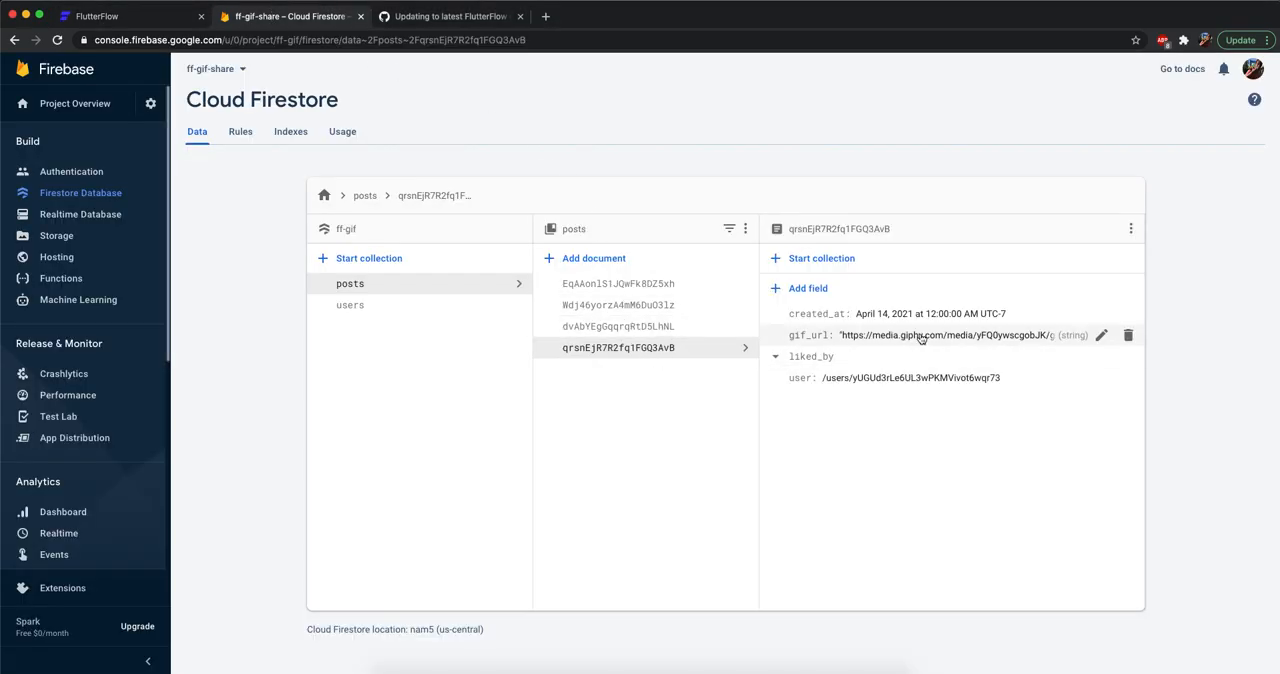
key(super+Tab)
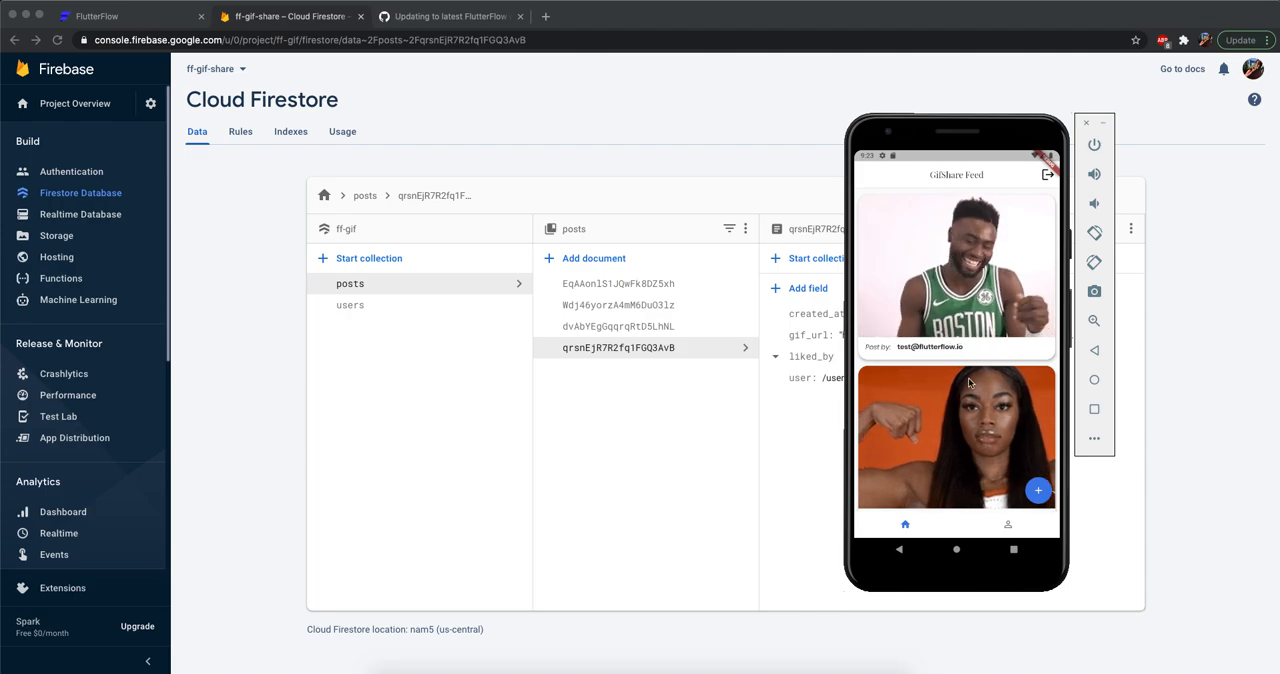
double_click(969, 414)
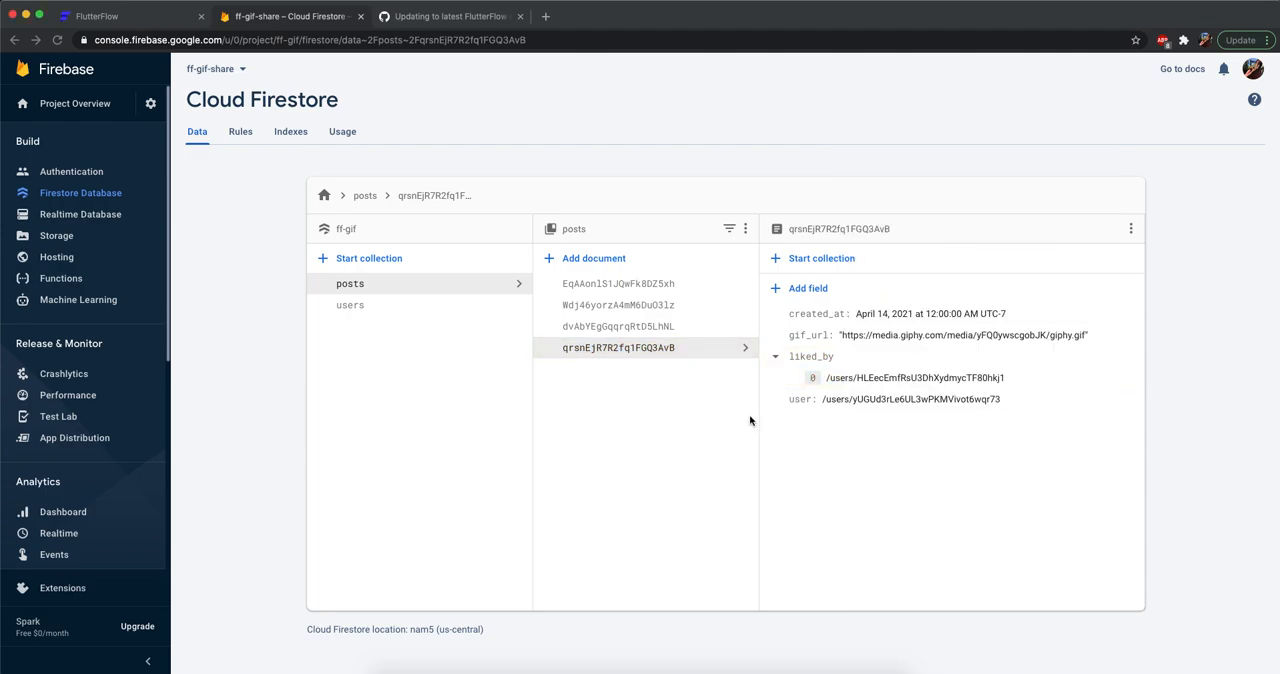
click(749, 414)
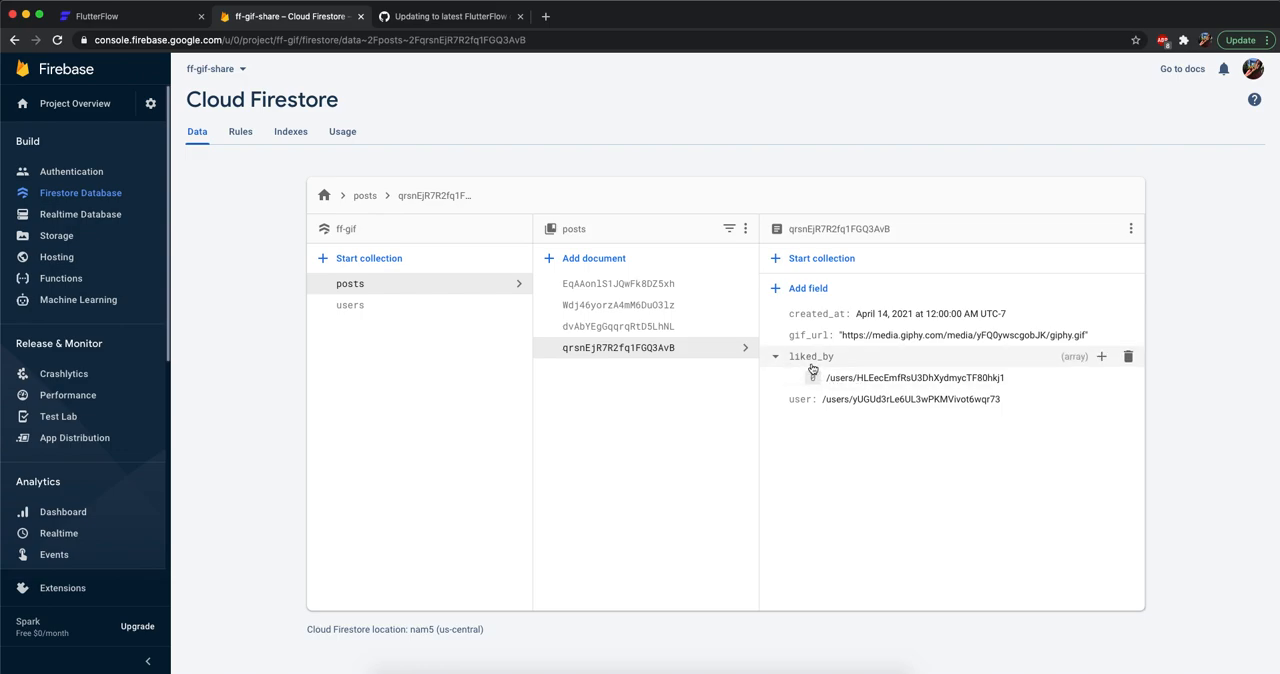
Like the kitten GIF in the emulator's feed and open the third document of the Firestore posts collection to check its liked_by field.
key(super+Tab)
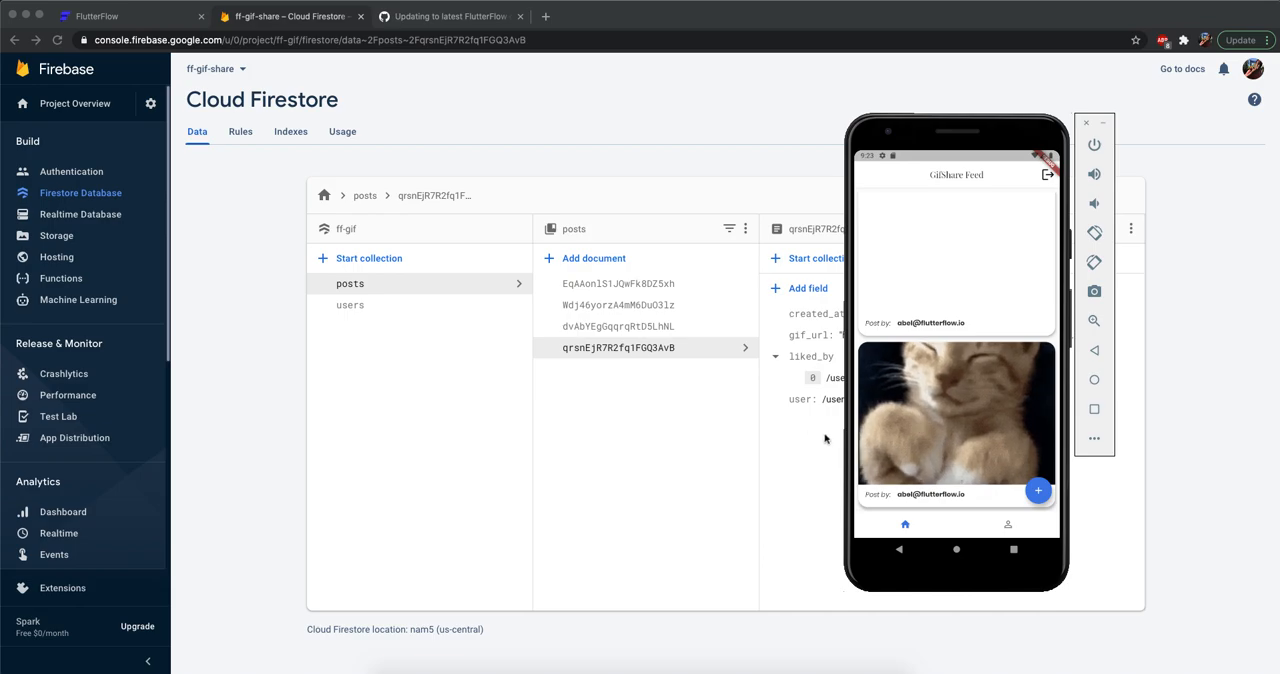
key(super+Tab)
key(super+Tab)
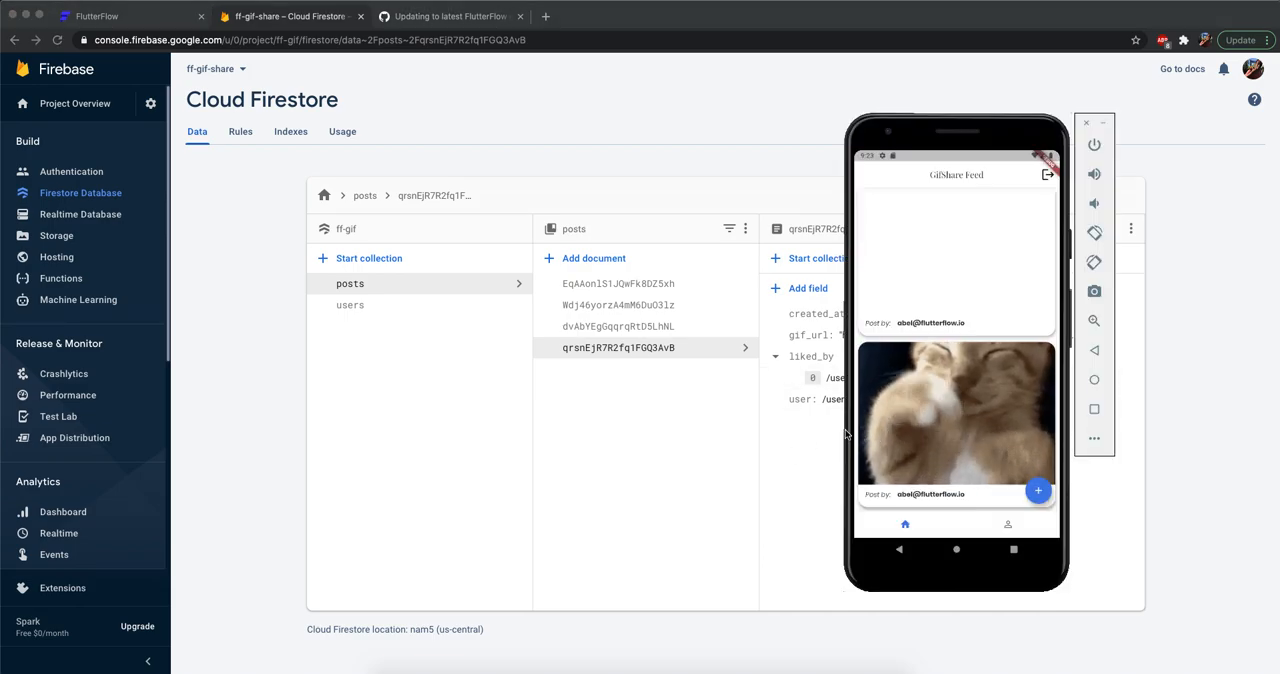
key(super+Tab)
key(super+Tab)
scroll(930, 378, up, 2)
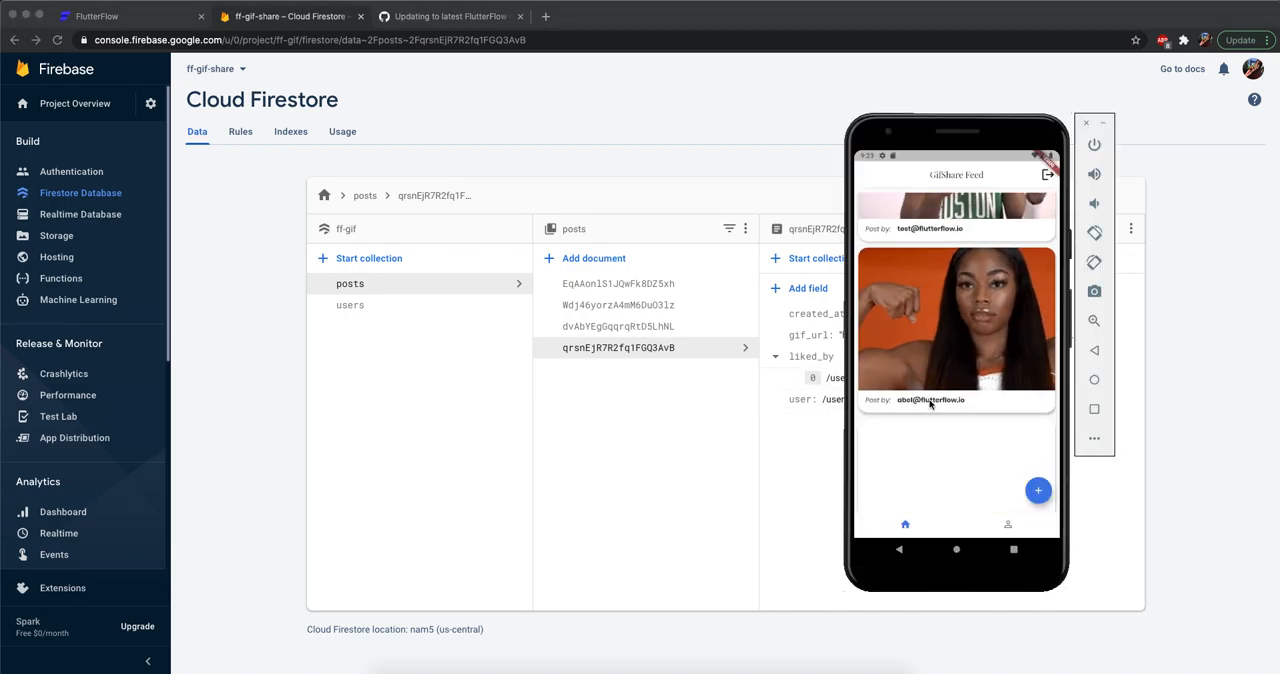
scroll(932, 461, down, 2)
scroll(935, 469, up, 4)
double_click(935, 467)
key(super+Tab)
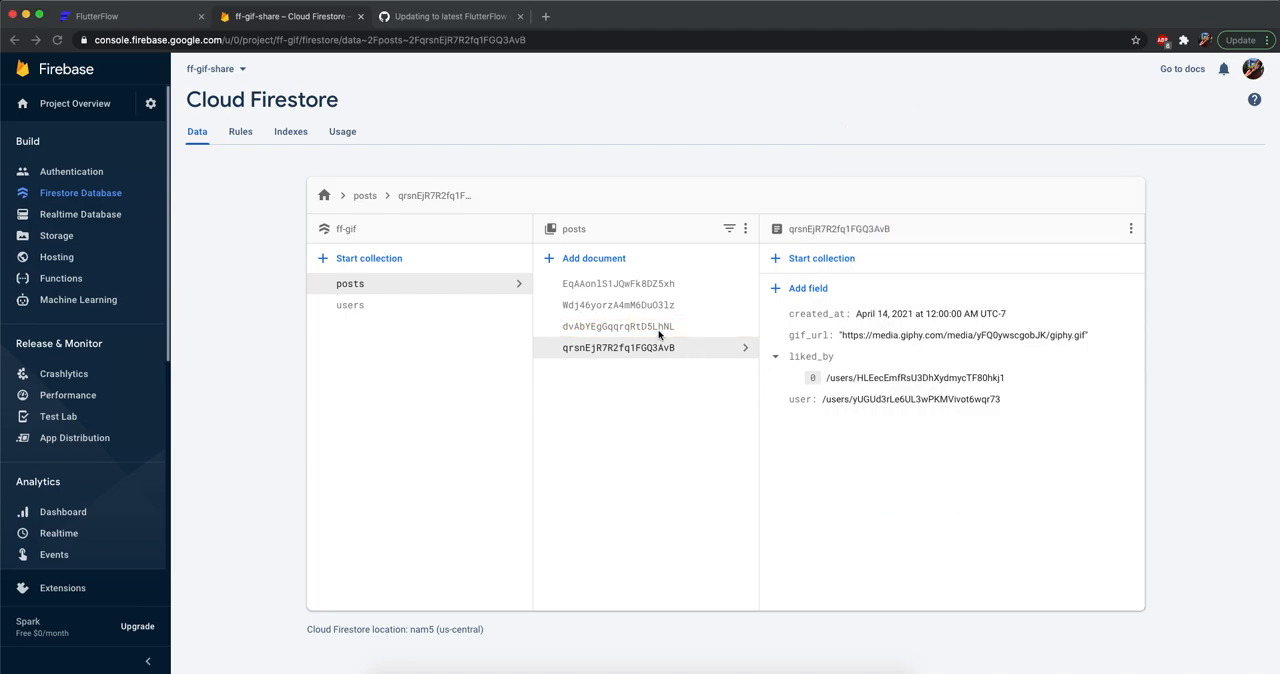
click(640, 326)
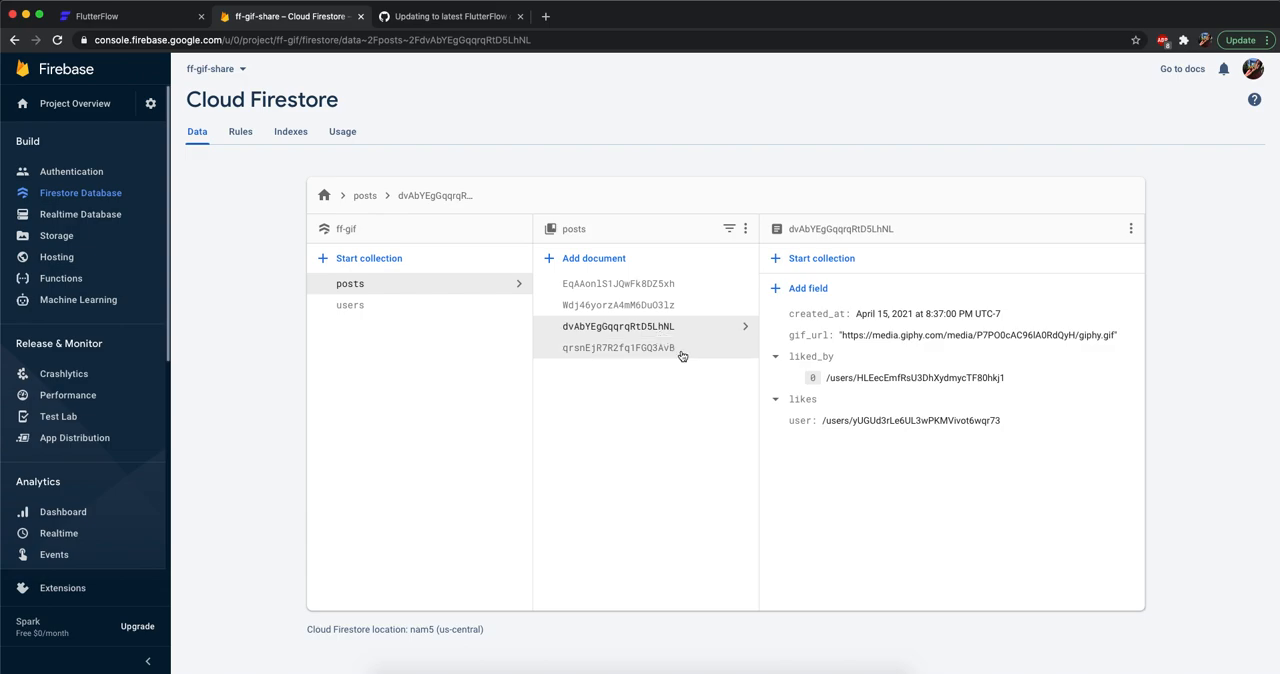
Open the profile page in the emulator, compare the GIFs in its two tabs, and return to the GifShare Feed.
key(super+Tab)
click(1004, 524)
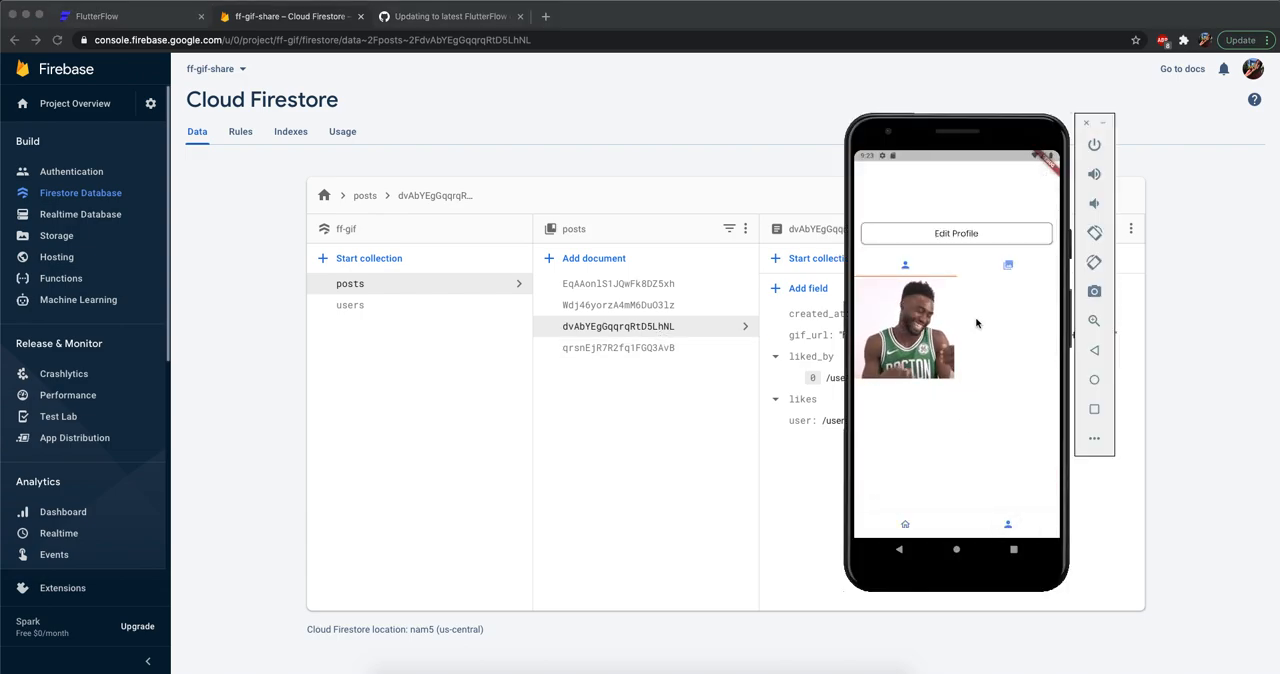
click(1016, 267)
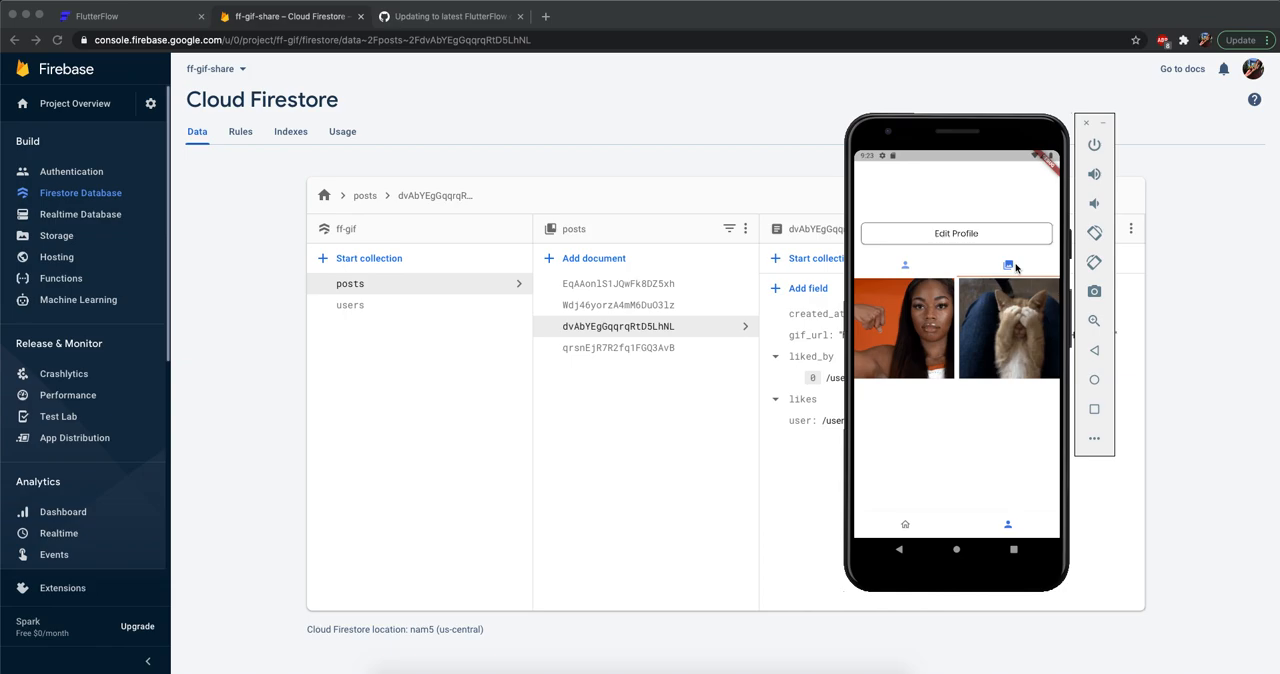
click(908, 273)
click(1024, 271)
click(918, 267)
click(904, 524)
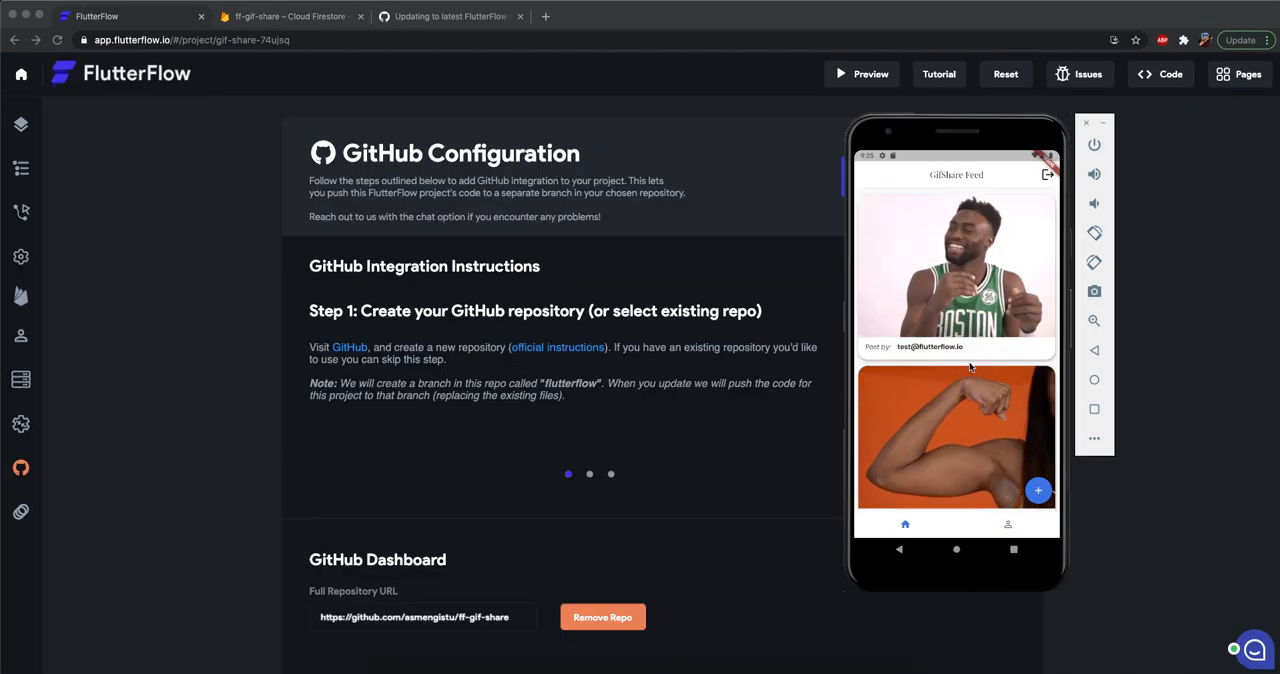
drag(988, 320, 991, 363)
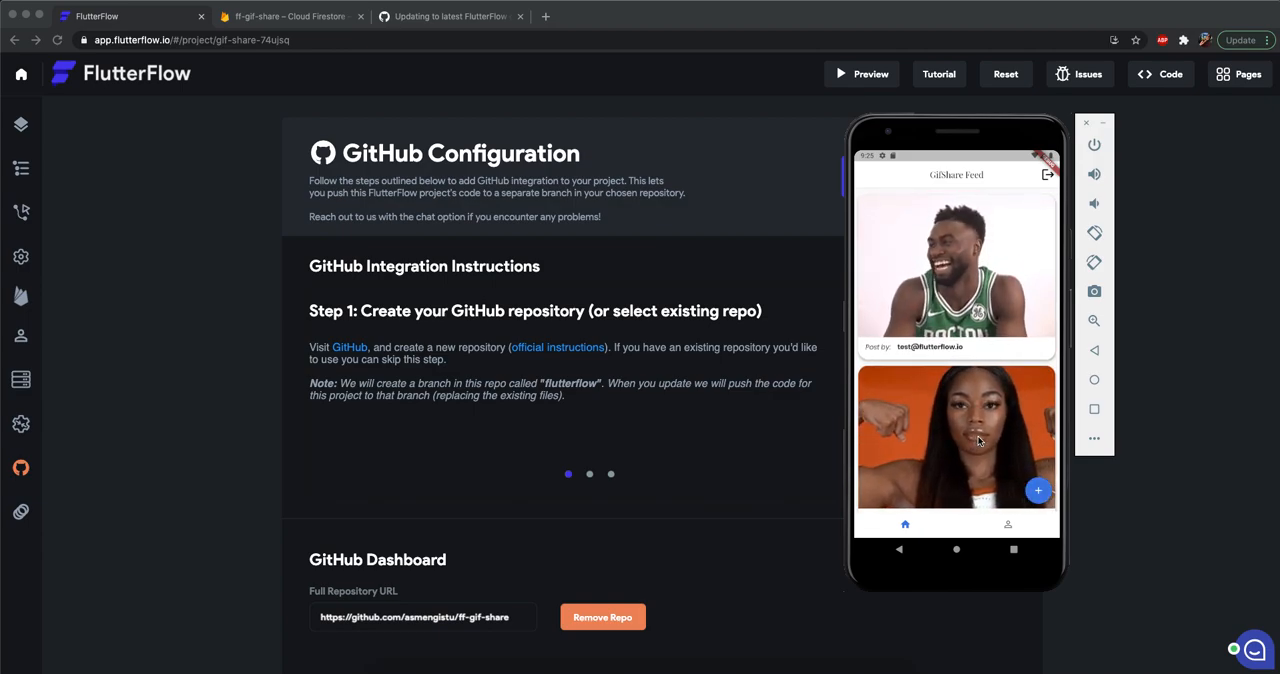